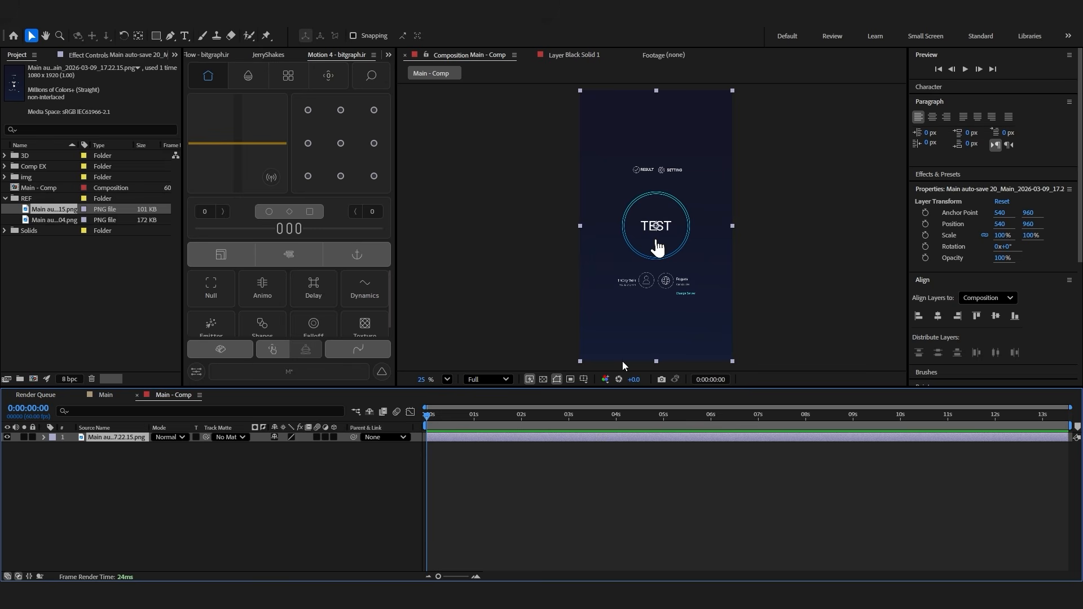
# Create a 1080 x 1920 px dark blue solid named Bg, with its colour sampled from the reference image
pyautogui.click(558, 376)
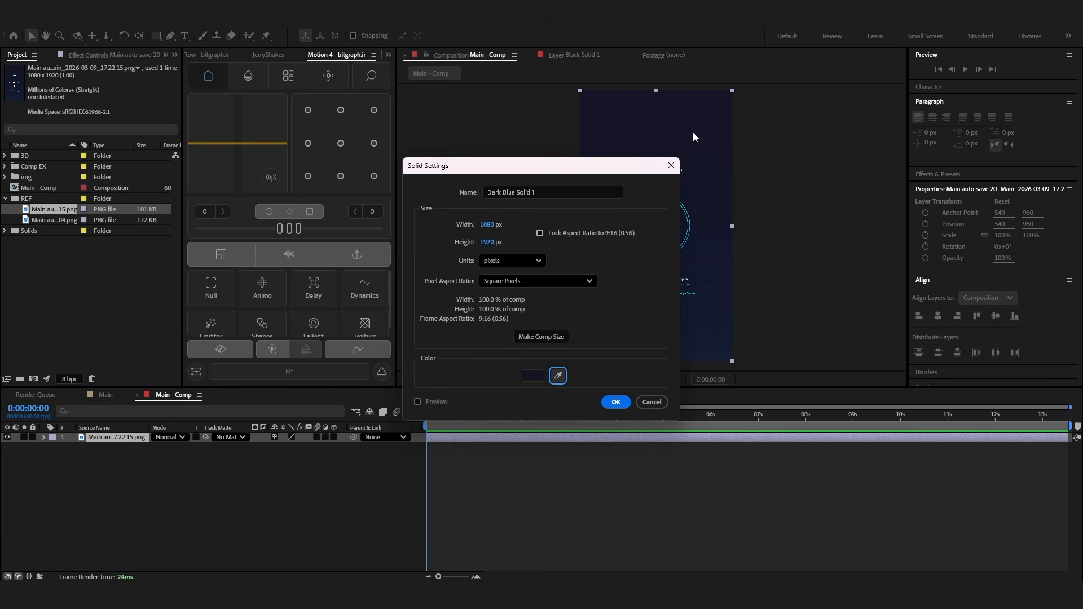
pyautogui.moveTo(564, 166); pyautogui.dragTo(448, 151)
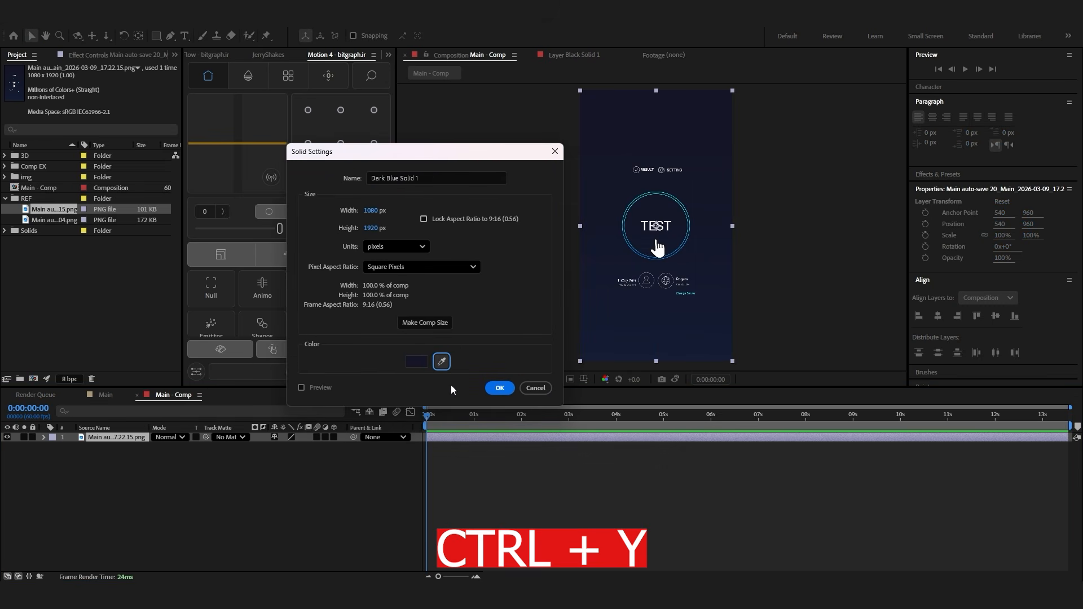
pyautogui.click(432, 179)
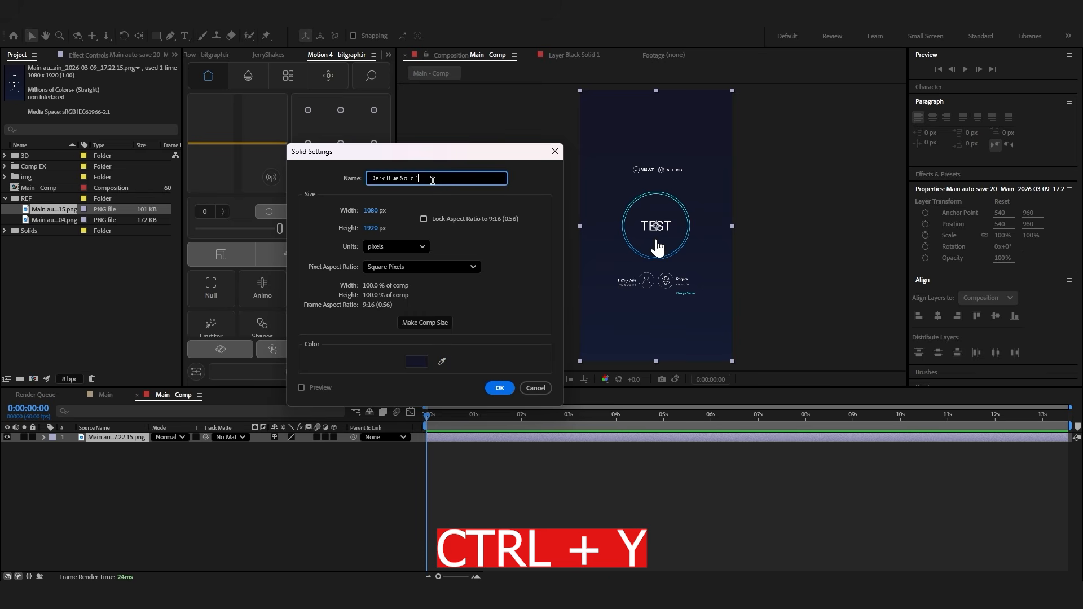
pyautogui.write('Bg')
pyautogui.press('Return')
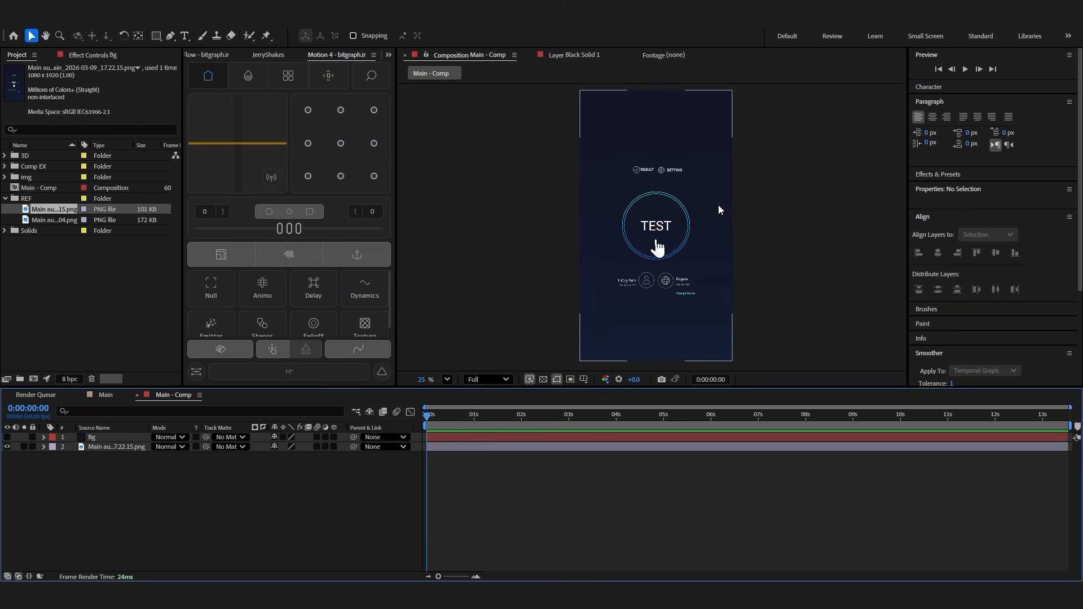
# Add check.png from the img folder as a new top layer and centre it in the composition
pyautogui.scroll(5, 656, 249)
pyautogui.scroll(2, 592, 162)
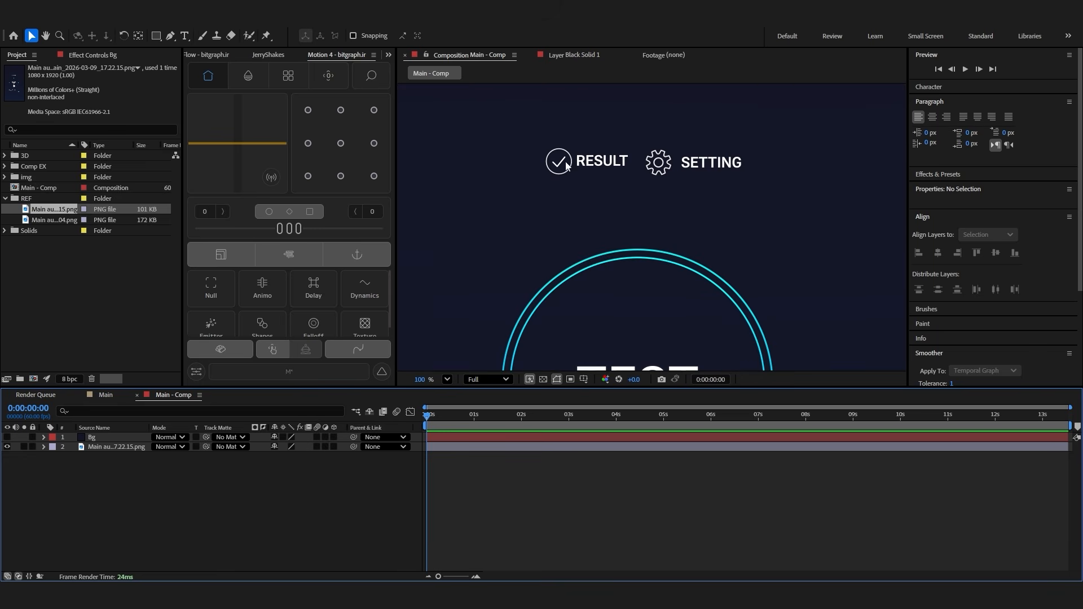
pyautogui.scroll(-1, 665, 180)
pyautogui.click(6, 177)
pyautogui.moveTo(45, 187); pyautogui.dragTo(654, 266)
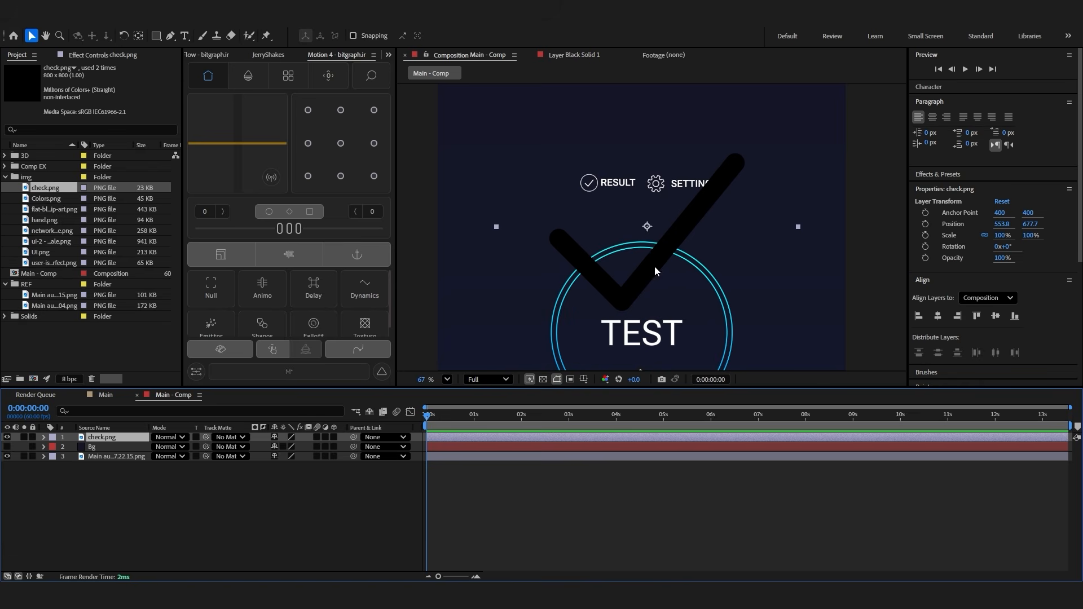
pyautogui.scroll(-2, 655, 305)
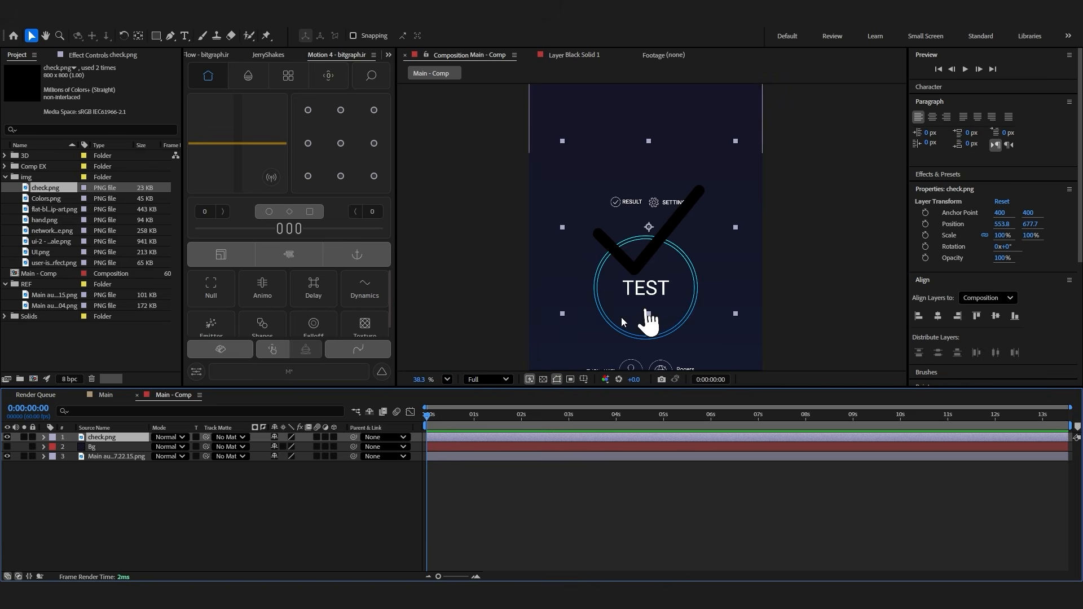
pyautogui.hotkey('ctrl', 'Home')
# Draw a circle with the Ellipse tool around the TEST ring, then centre its anchor point and the layer in the composition
pyautogui.moveTo(156, 35); pyautogui.dragTo(204, 61)
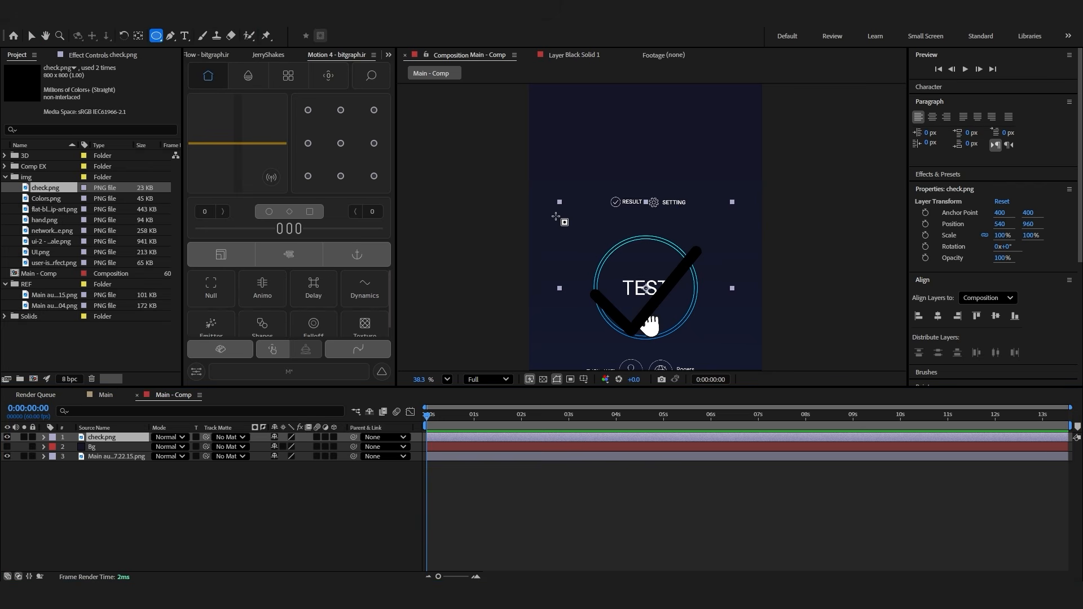
pyautogui.moveTo(584, 213); pyautogui.dragTo(709, 331)
pyautogui.hotkey('ctrl', 'alt', 'Home')
pyautogui.hotkey('ctrl', 'Home')
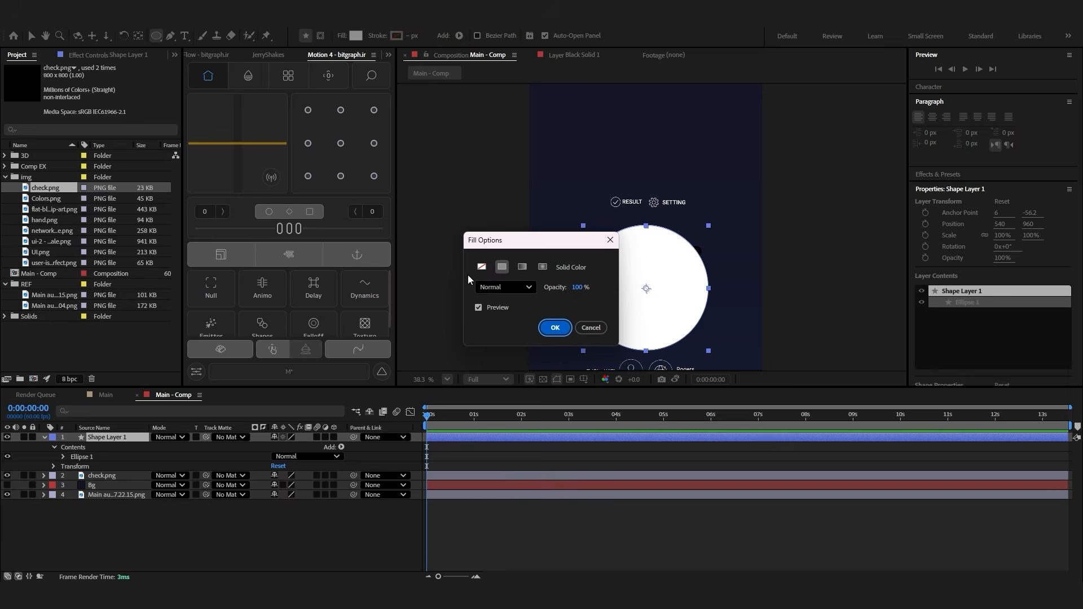
# Set the circle's fill to None and its stroke to a solid colour
pyautogui.click(481, 267)
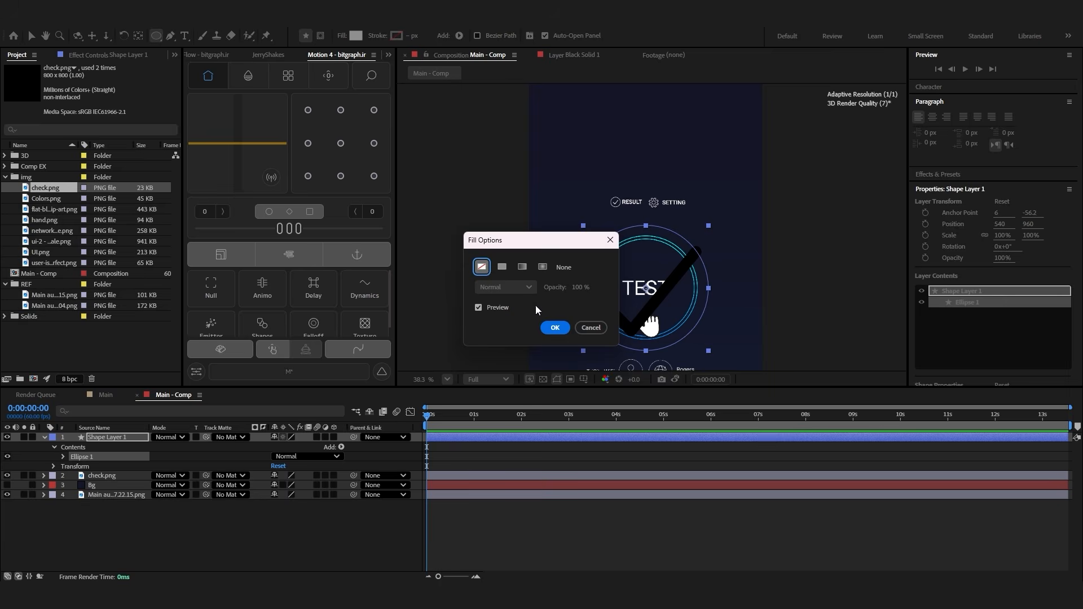
pyautogui.click(555, 327)
pyautogui.click(377, 35)
pyautogui.click(502, 267)
pyautogui.click(555, 327)
# Make the circle's stroke white with a width of 4 px
pyautogui.click(653, 229)
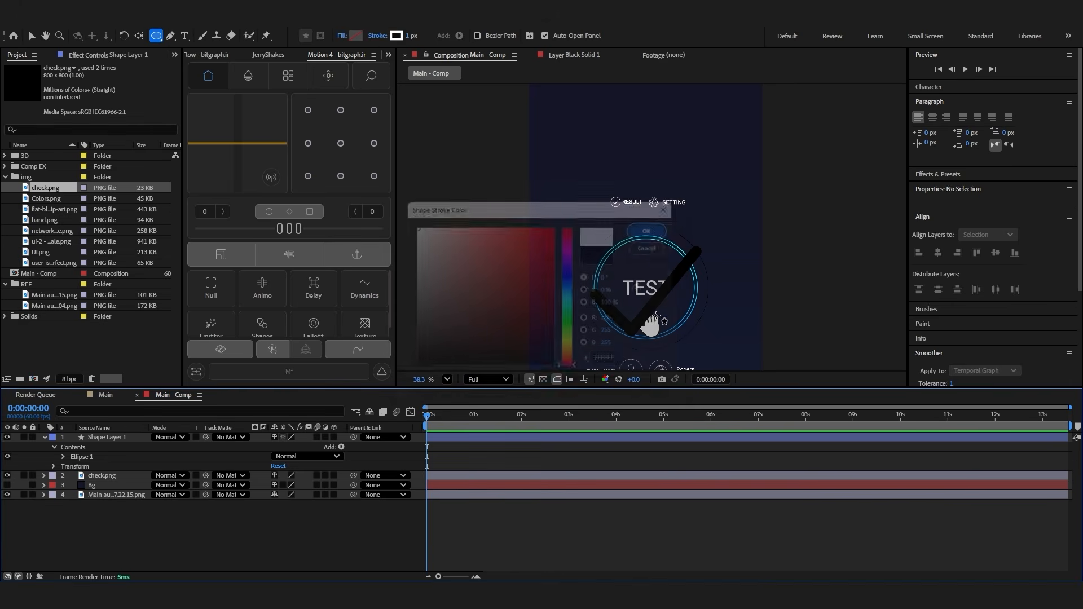
pyautogui.click(397, 35)
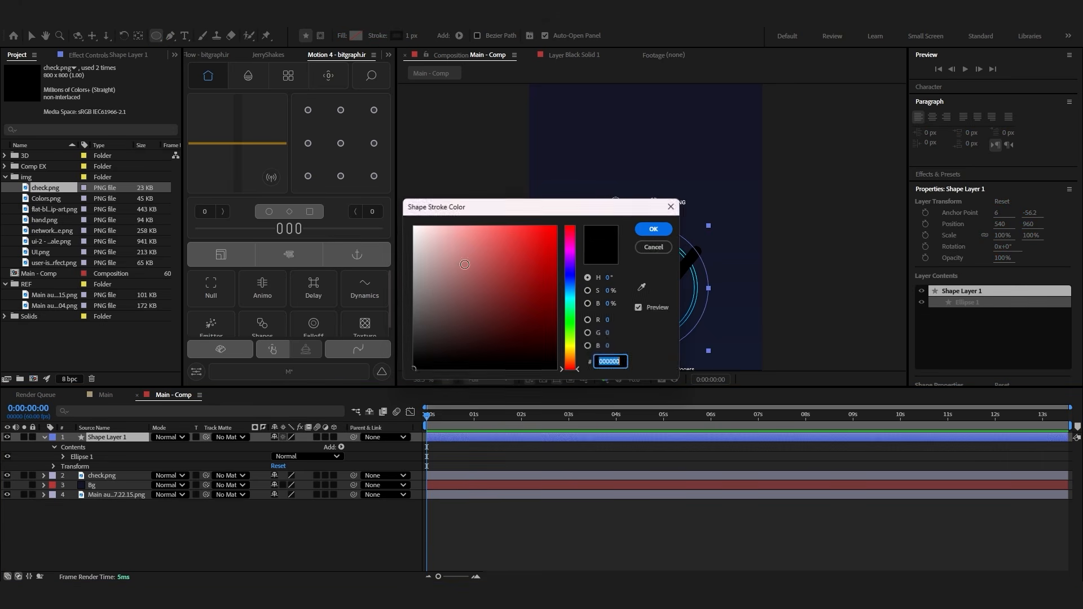
pyautogui.click(653, 228)
pyautogui.click(414, 35)
pyautogui.write('5')
pyautogui.click(618, 530)
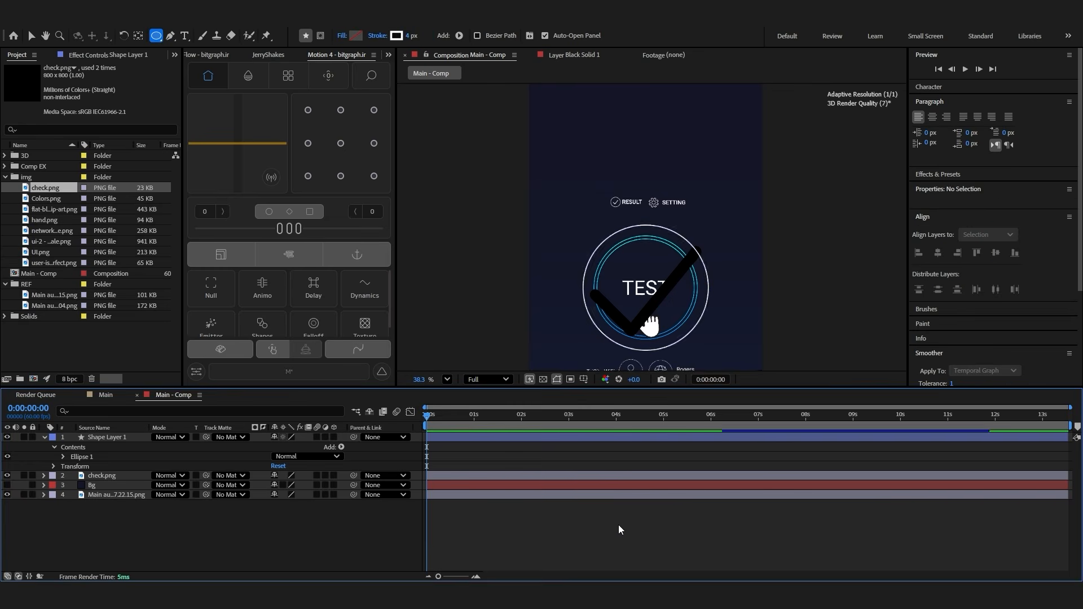
# Apply the Fill effect to the check.png layer and set its colour to white (FFFFFF)
pyautogui.press('v')
pyautogui.click(471, 477)
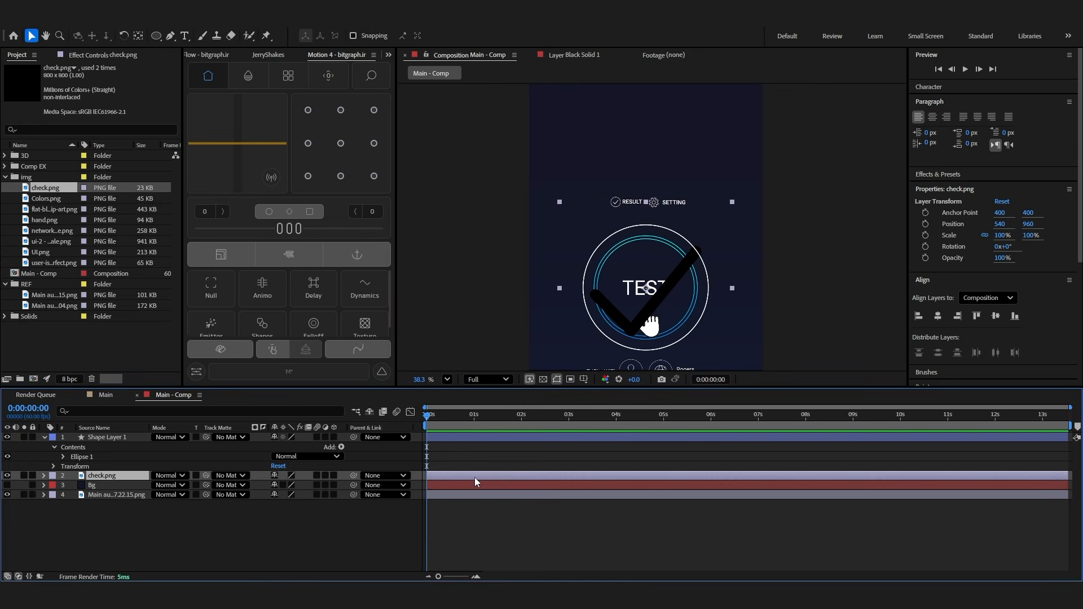
pyautogui.hotkey('ctrl', 'space')
pyautogui.write('fill')
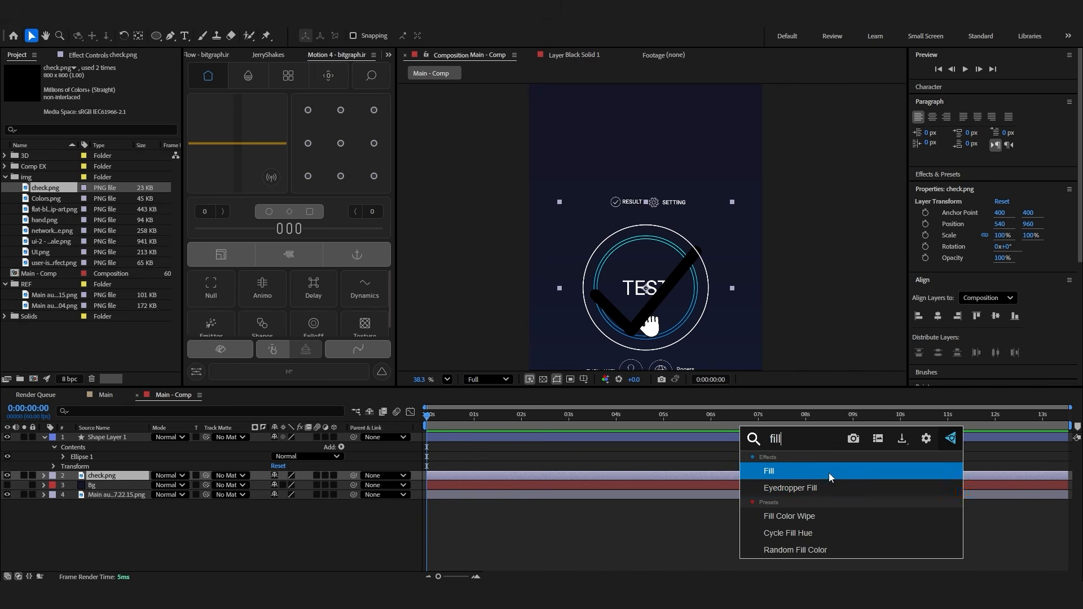
pyautogui.click(829, 476)
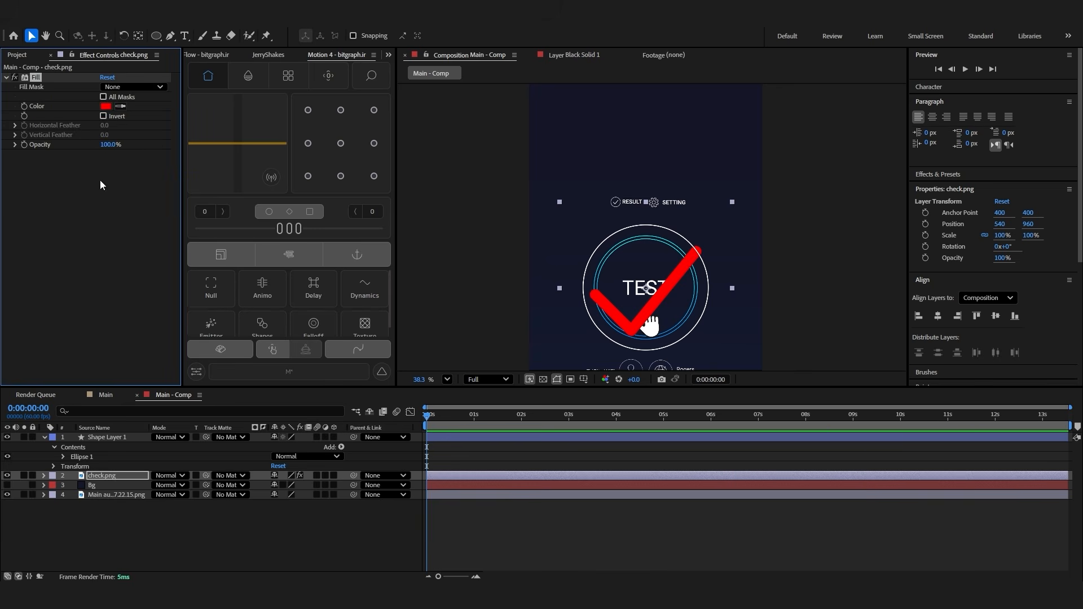
pyautogui.click(105, 106)
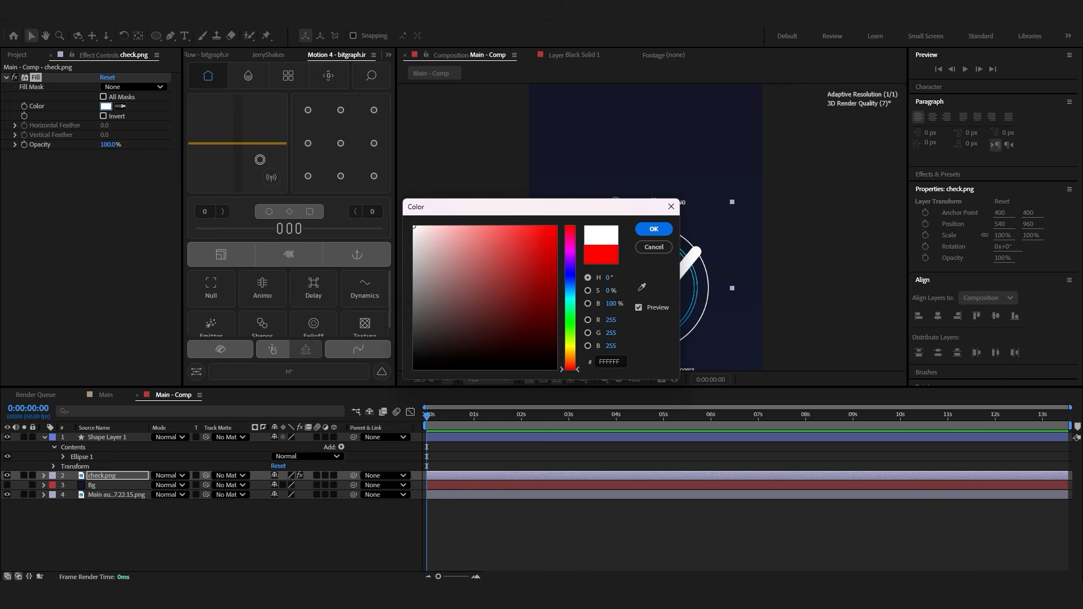
pyautogui.click(655, 232)
pyautogui.click(727, 548)
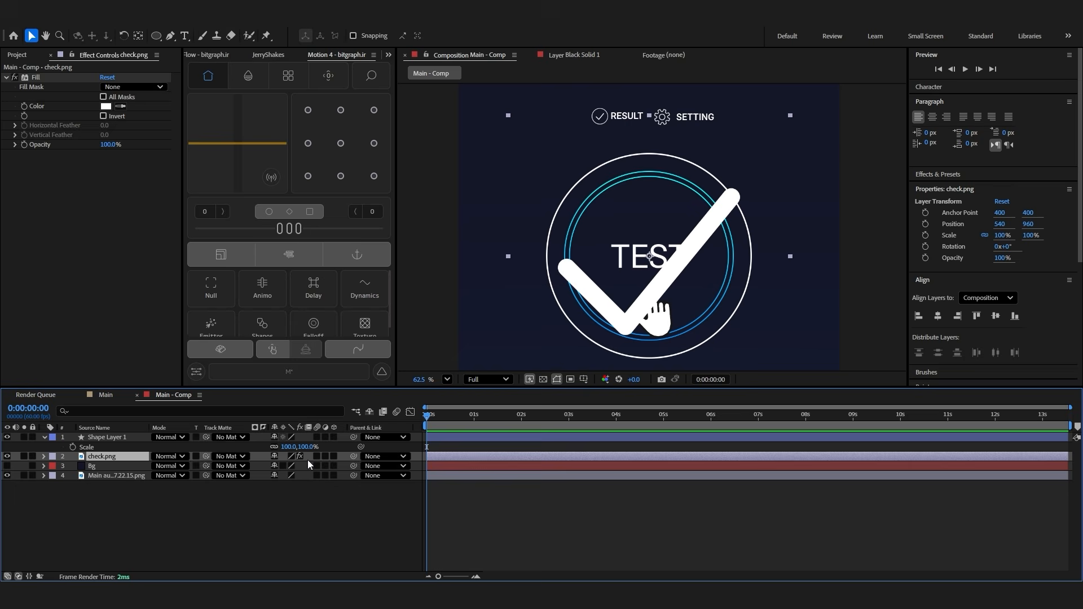
# Scale the check mark to 76%, and with the reference image hidden, nudge it to sit centred inside the circle
pyautogui.press('s')
pyautogui.moveTo(296, 465); pyautogui.dragTo(283, 466)
pyautogui.click(8, 485)
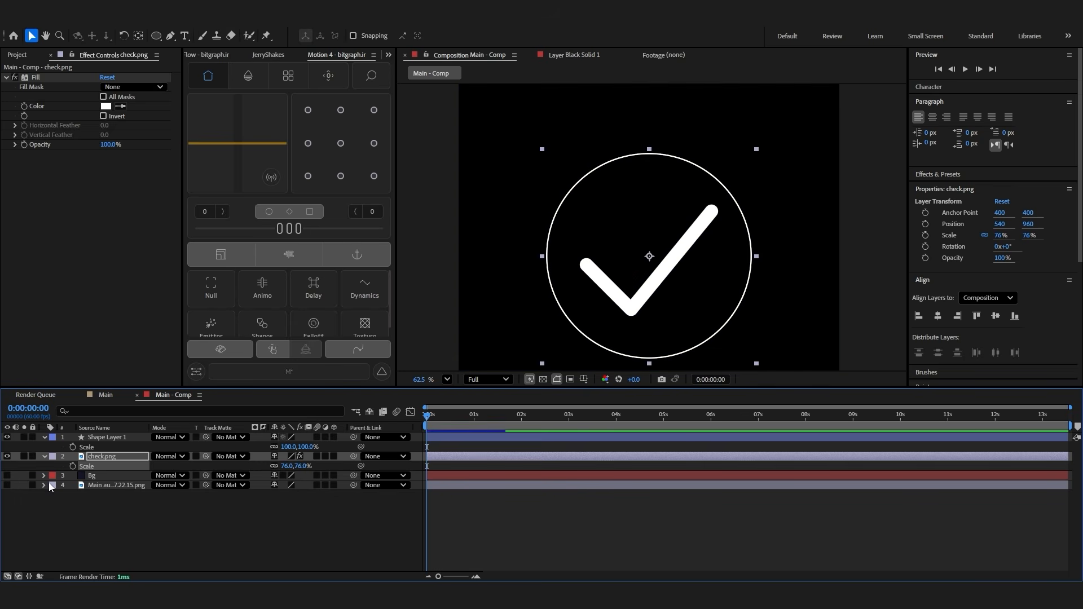
pyautogui.click(688, 284)
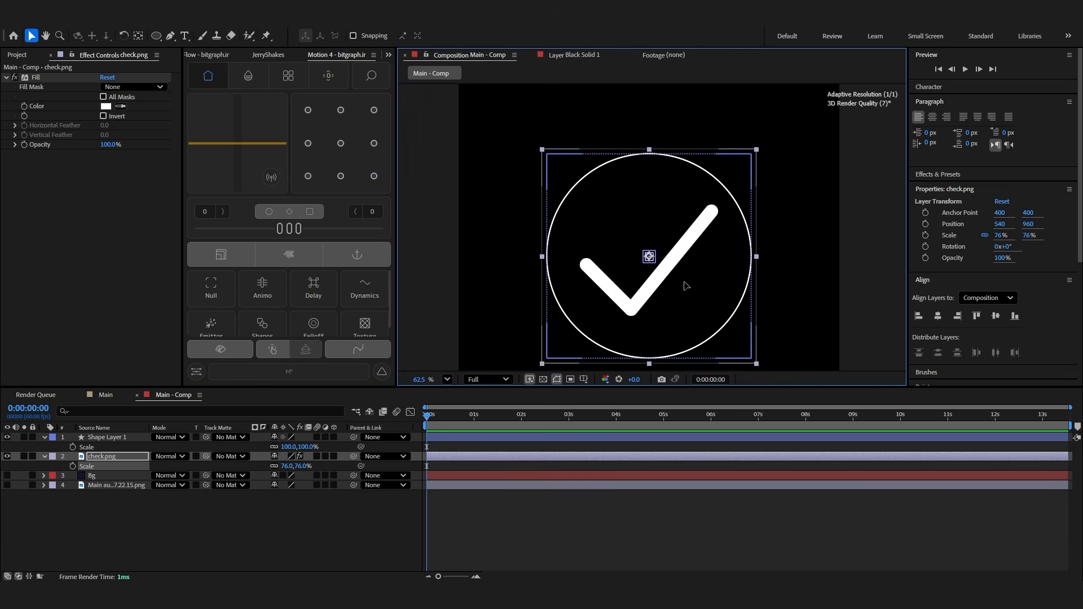
pyautogui.moveTo(616, 313); pyautogui.dragTo(615, 315)
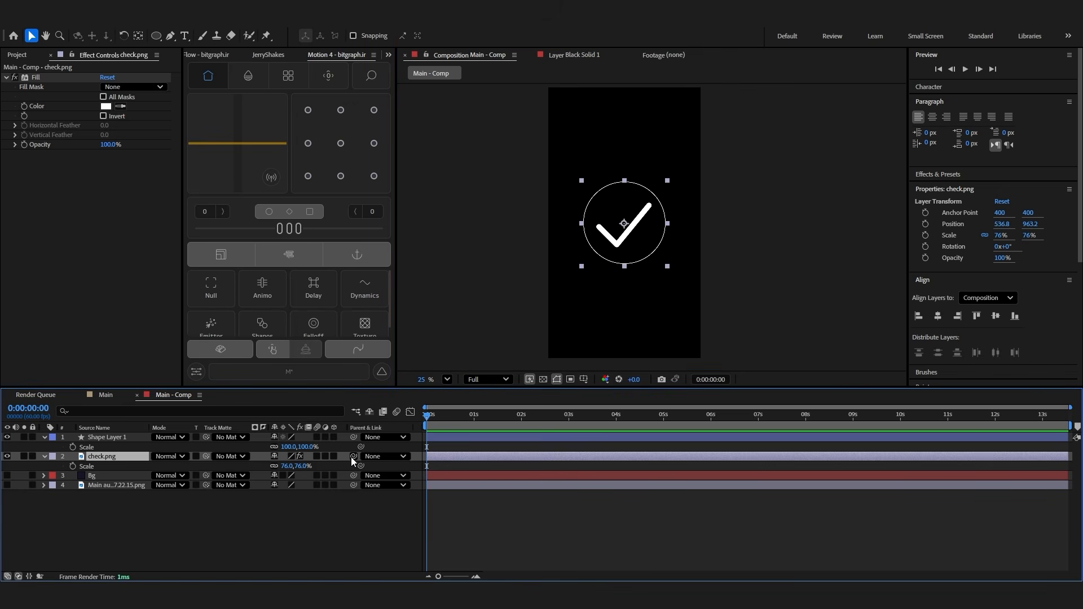
# Parent the check.png layer to Shape Layer 1 and give both layers an orange label
pyautogui.moveTo(353, 456); pyautogui.dragTo(123, 438)
pyautogui.keyDown('shift'); pyautogui.click(95, 437); pyautogui.keyUp('shift')
pyautogui.click(52, 438)
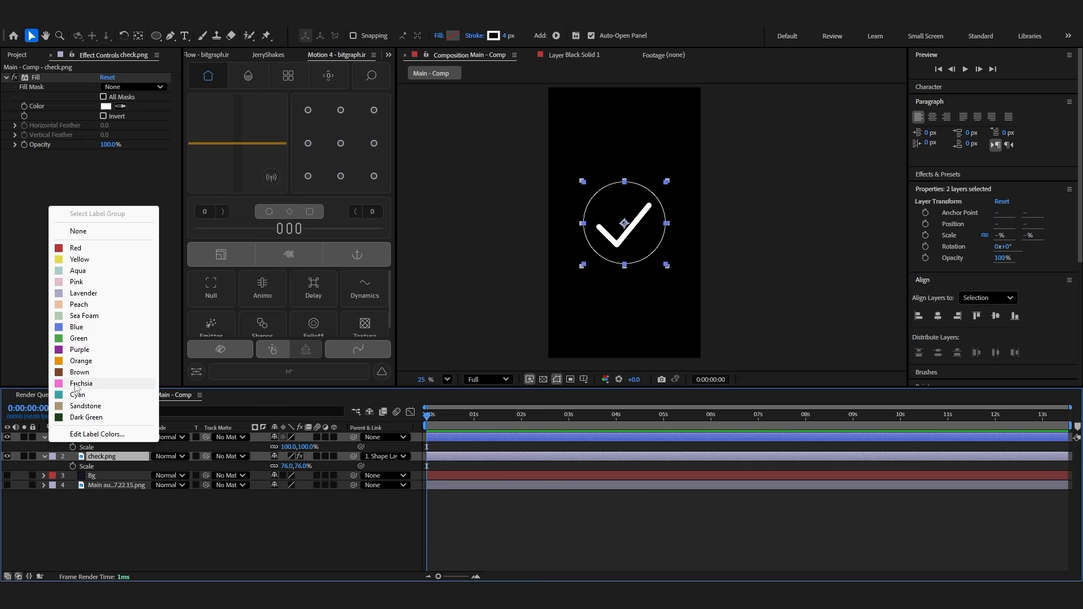
pyautogui.click(82, 361)
pyautogui.click(249, 509)
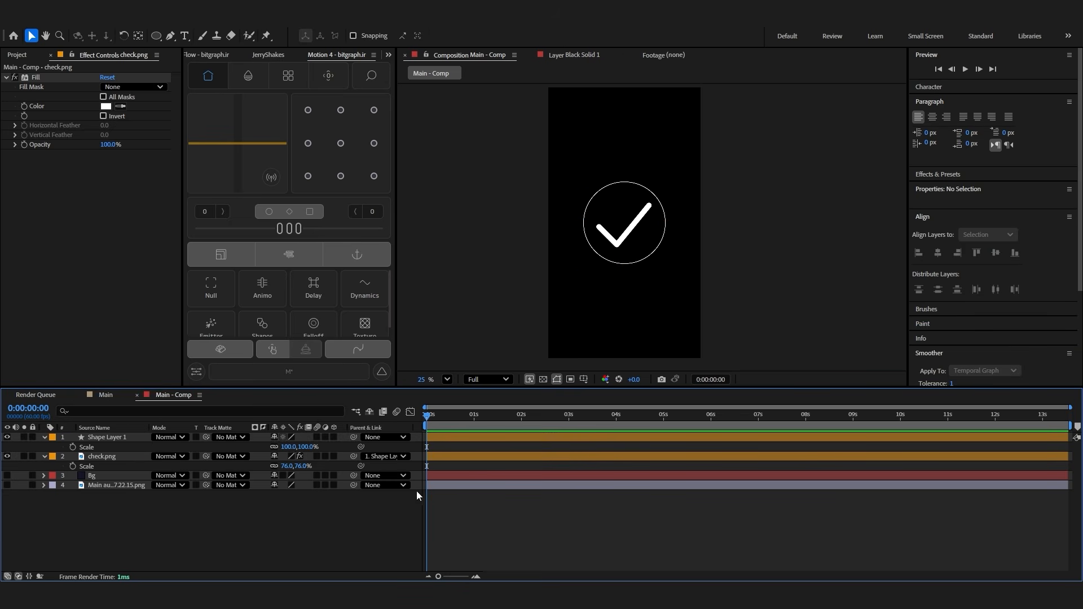
# Scale Shape Layer 1 down to 18% and set its stroke width to 6 px
pyautogui.moveTo(291, 447); pyautogui.dragTo(278, 447)
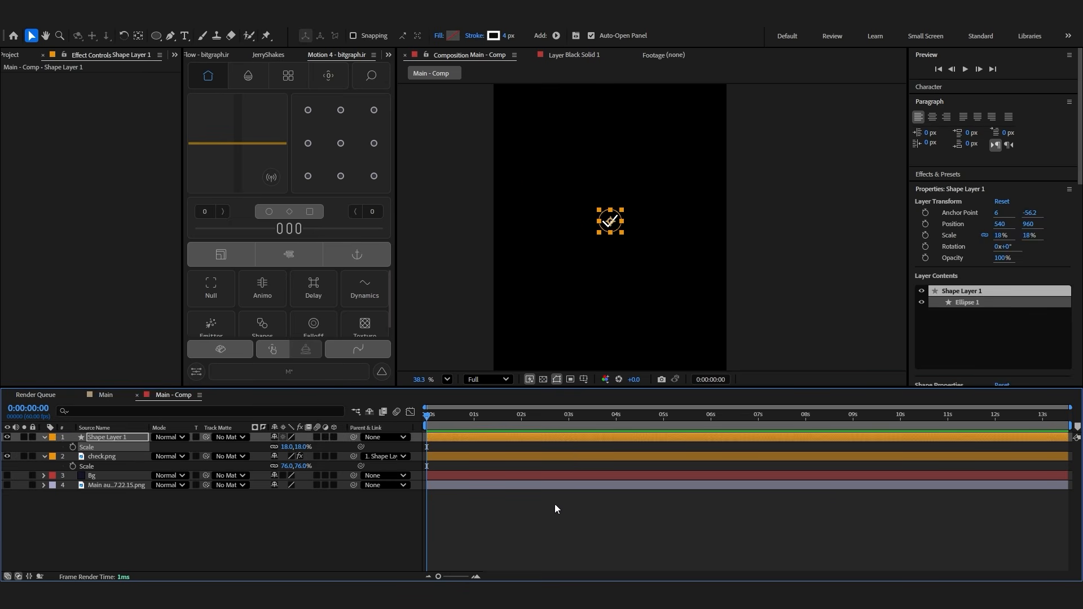
pyautogui.click(554, 503)
pyautogui.scroll(4, 587, 228)
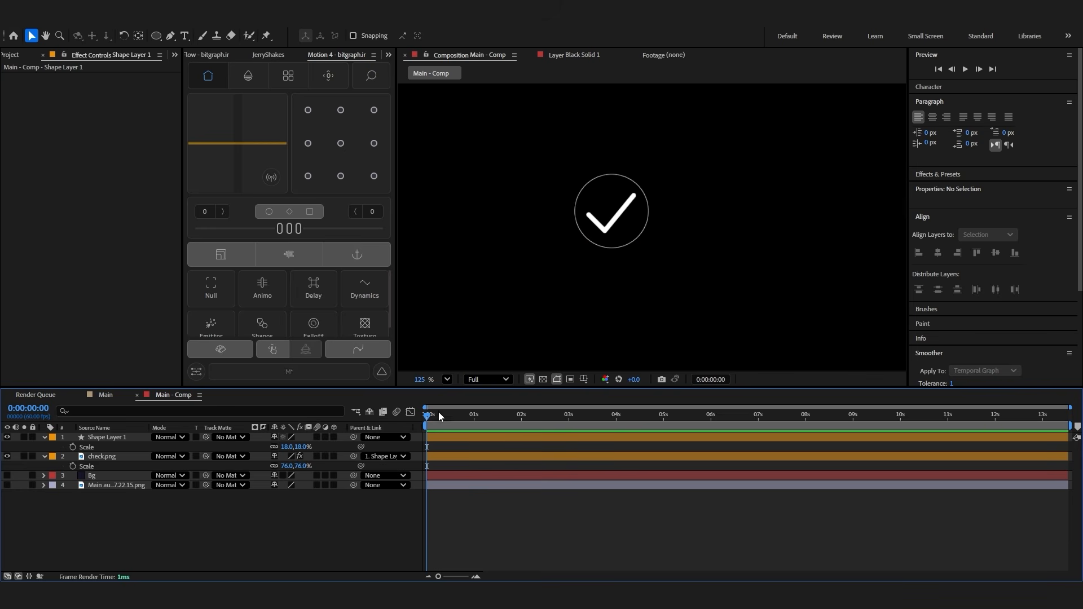
pyautogui.click(125, 439)
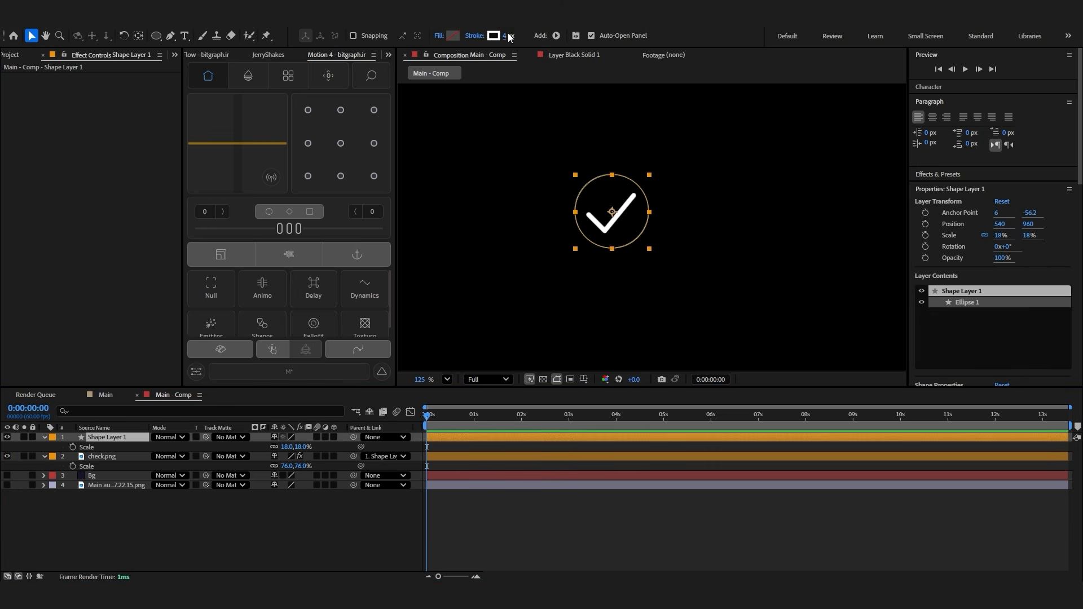
pyautogui.write('6')
pyautogui.press('Return')
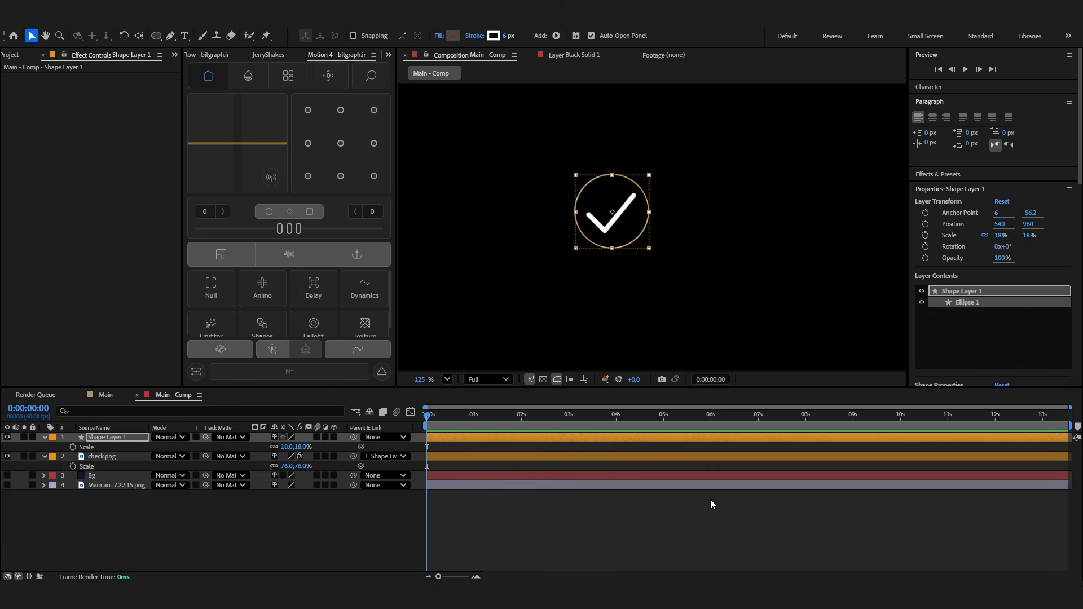
# Thicken the circle's stroke to 14 px and scale the check mark layer to 63%
pyautogui.scroll(-3, 642, 266)
pyautogui.click(103, 439)
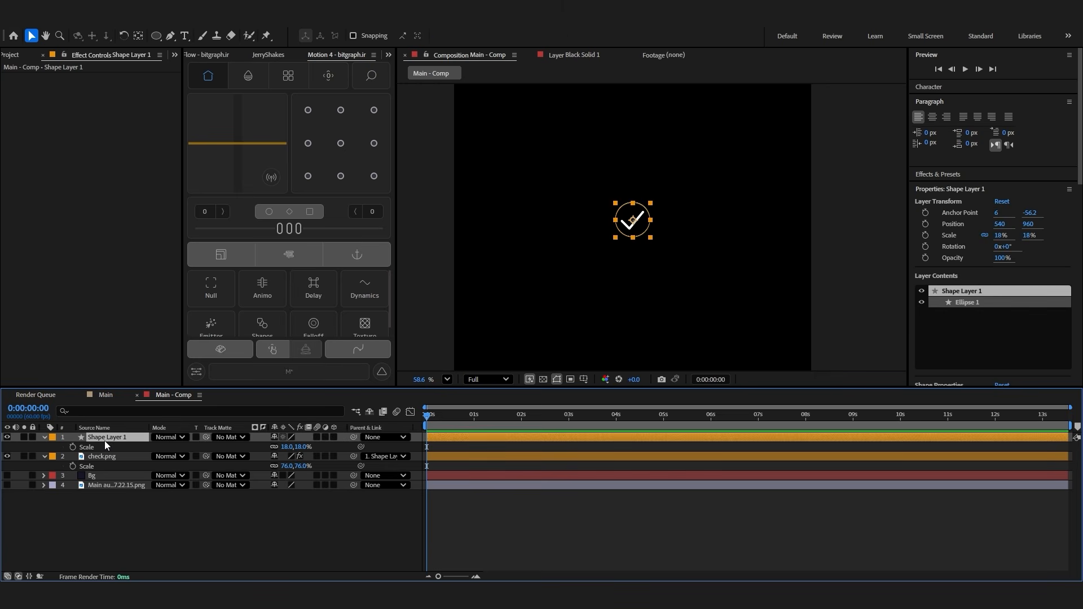
pyautogui.scroll(-1, 707, 251)
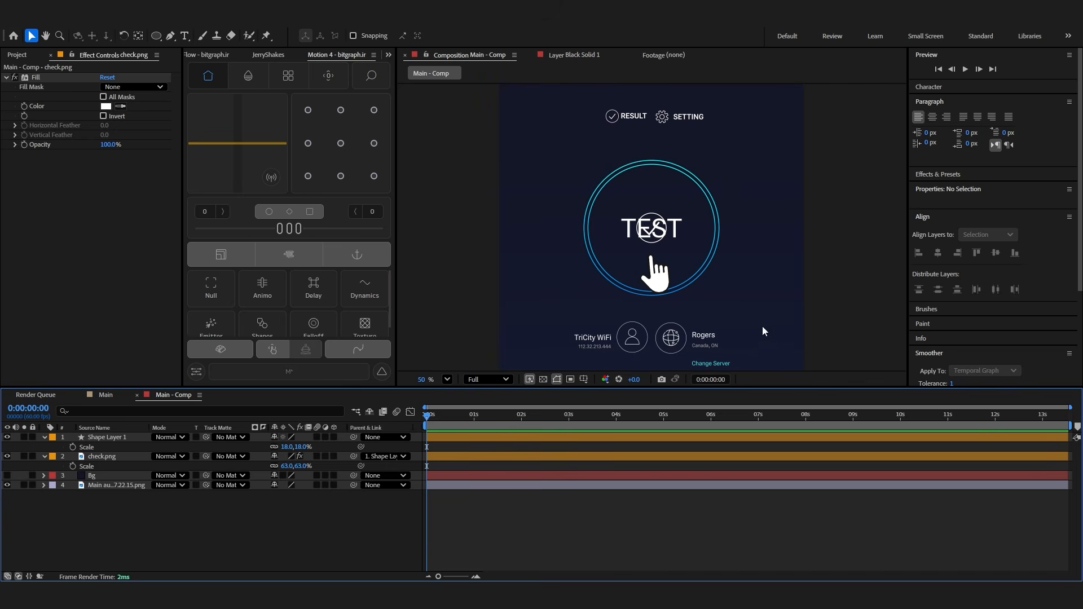
# Pre-compose Shape Layer 1 and check.png into a new composition named Check, moving all attributes into it
pyautogui.rightClick(631, 359)
pyautogui.click(573, 393)
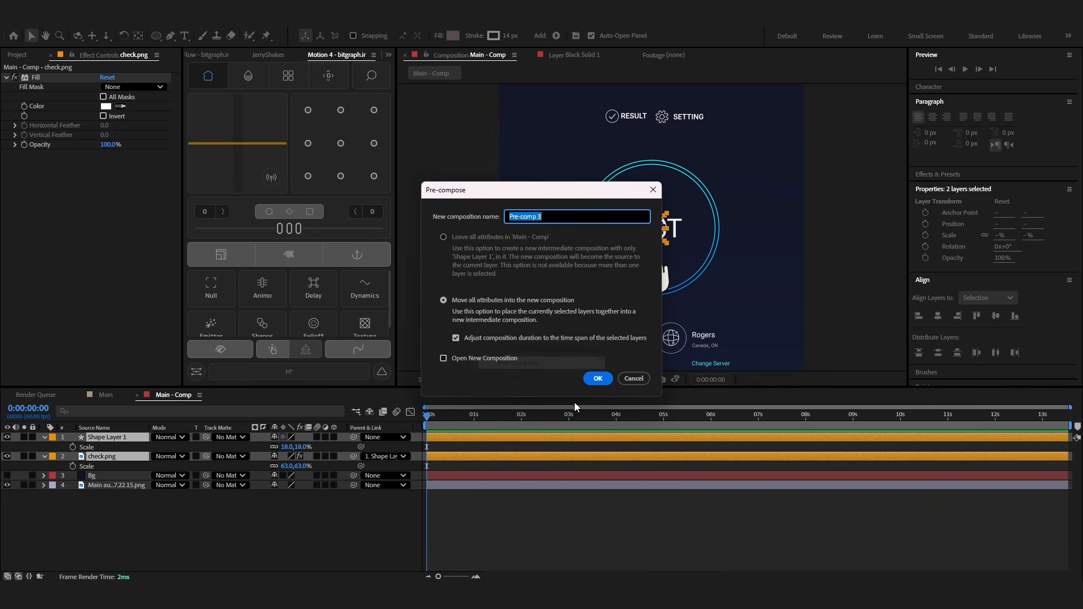
pyautogui.write('Check')
pyautogui.press('Return')
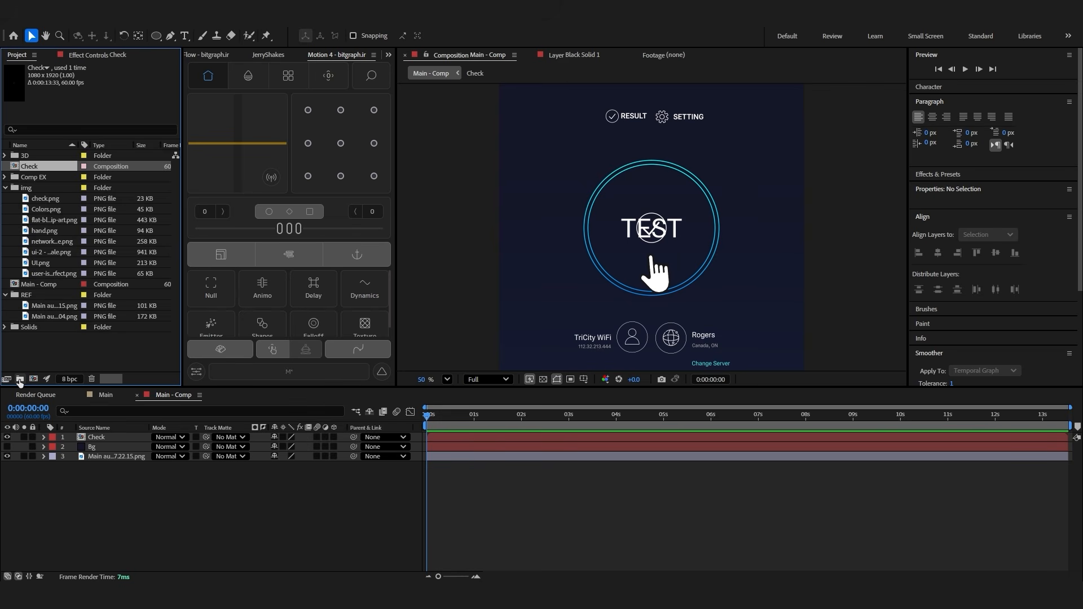
# Create a project folder named Comp - Folder and move the Check composition into it
pyautogui.click(20, 380)
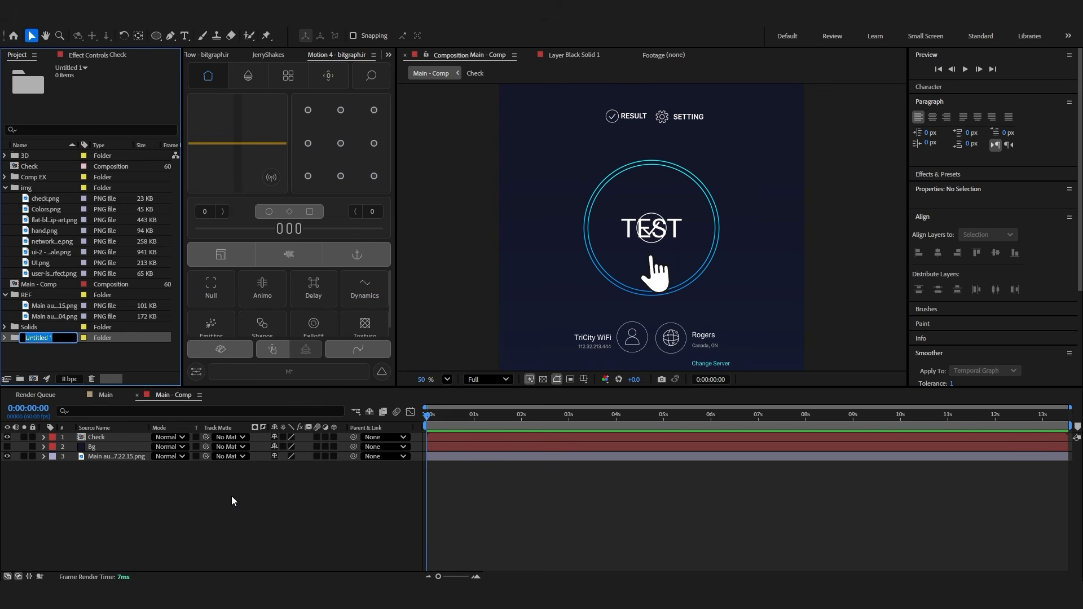
pyautogui.write('Comp - Folder')
pyautogui.press('Return')
pyautogui.moveTo(39, 177); pyautogui.dragTo(40, 166)
# Position the Check layer over the check icon beside RESULT in the reference and scale it to 42%
pyautogui.click(648, 116)
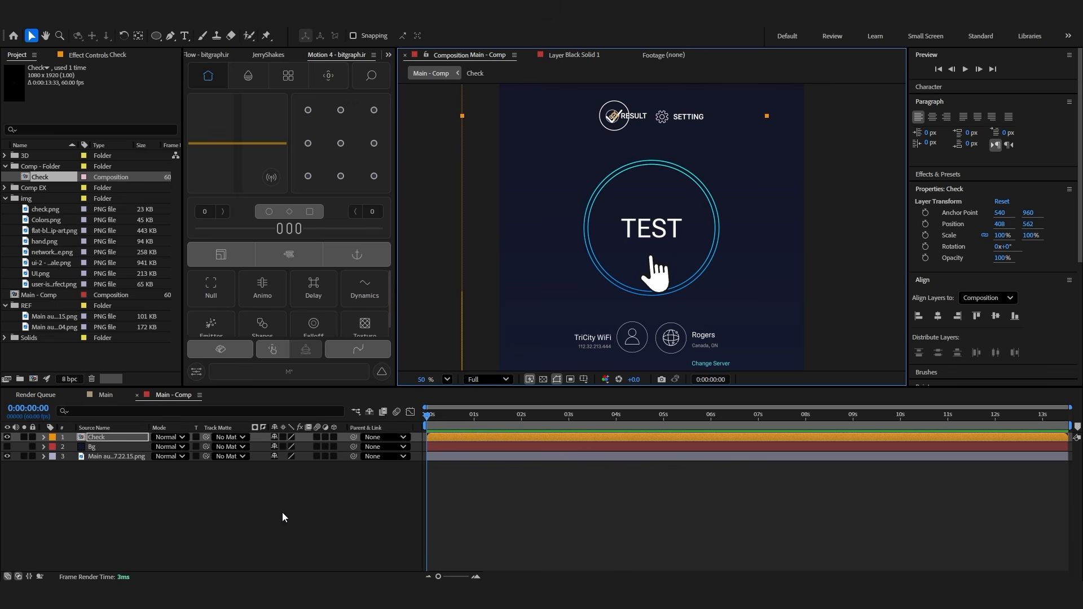
pyautogui.press('s')
pyautogui.moveTo(288, 447); pyautogui.dragTo(264, 445)
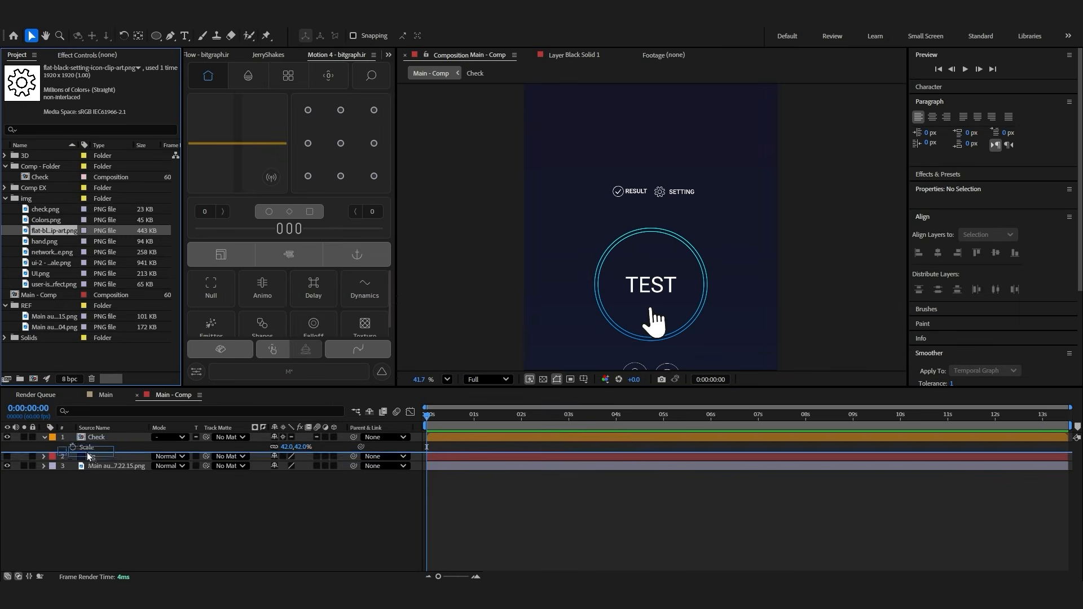
# Place the black settings gear image above the Check layer in Main - Comp and scale it to 33%
pyautogui.moveTo(88, 456); pyautogui.dragTo(90, 442)
pyautogui.press('s')
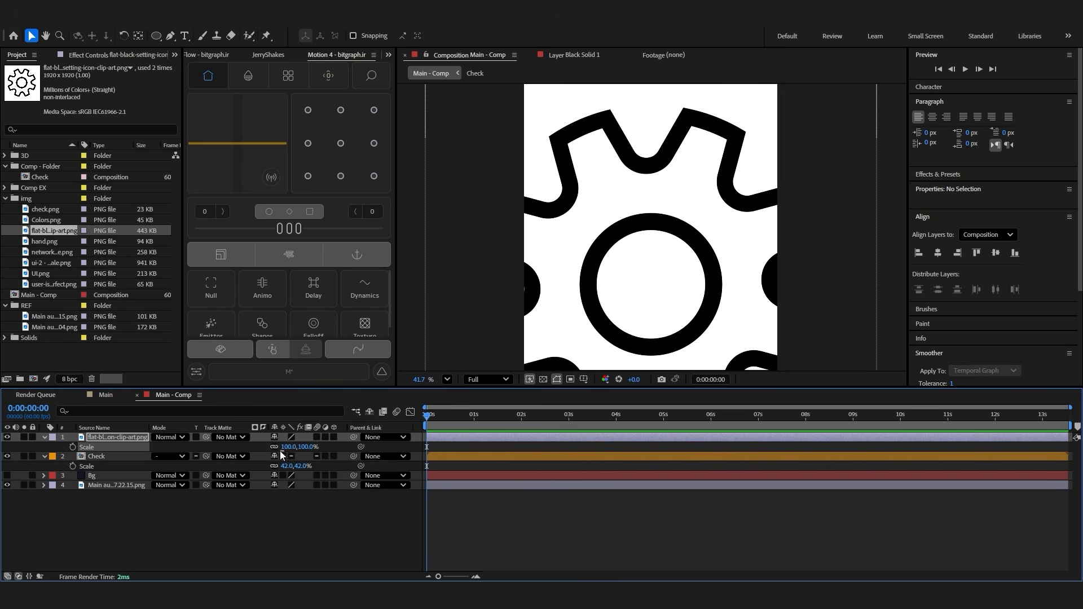
pyautogui.moveTo(287, 447); pyautogui.dragTo(249, 448)
# Apply the Color Key effect to the gear layer and sample its white background as the key color
pyautogui.hotkey('ctrl', 'space')
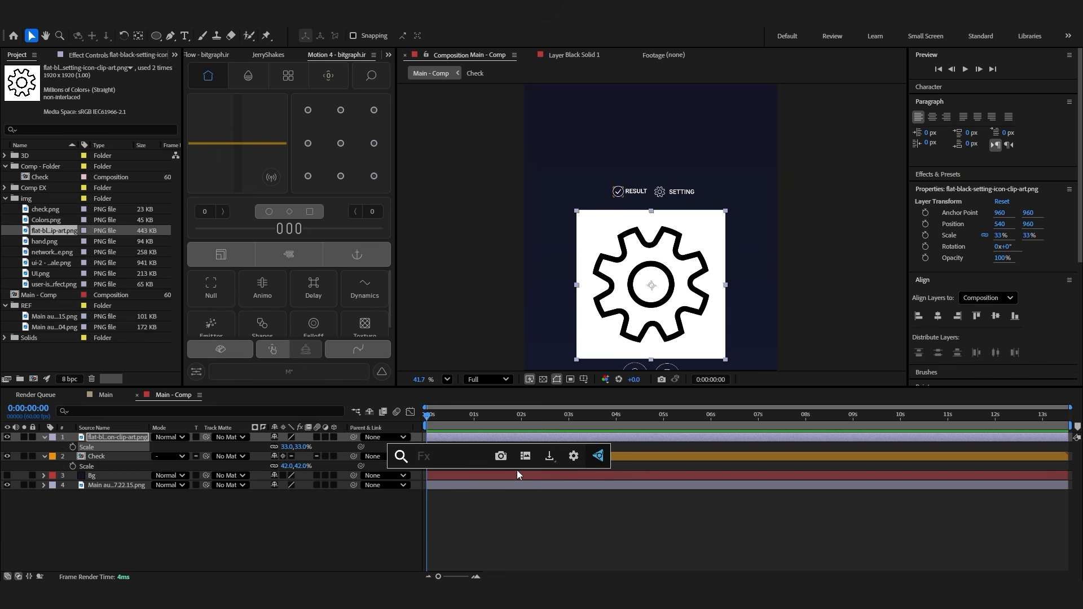
pyautogui.write('color key')
pyautogui.click(455, 568)
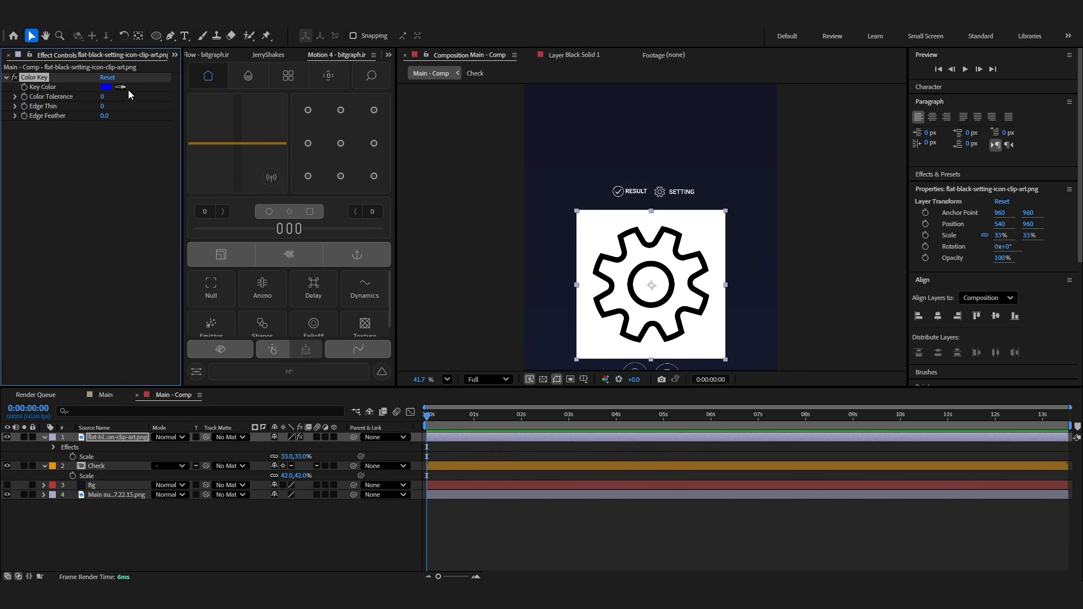
pyautogui.click(714, 238)
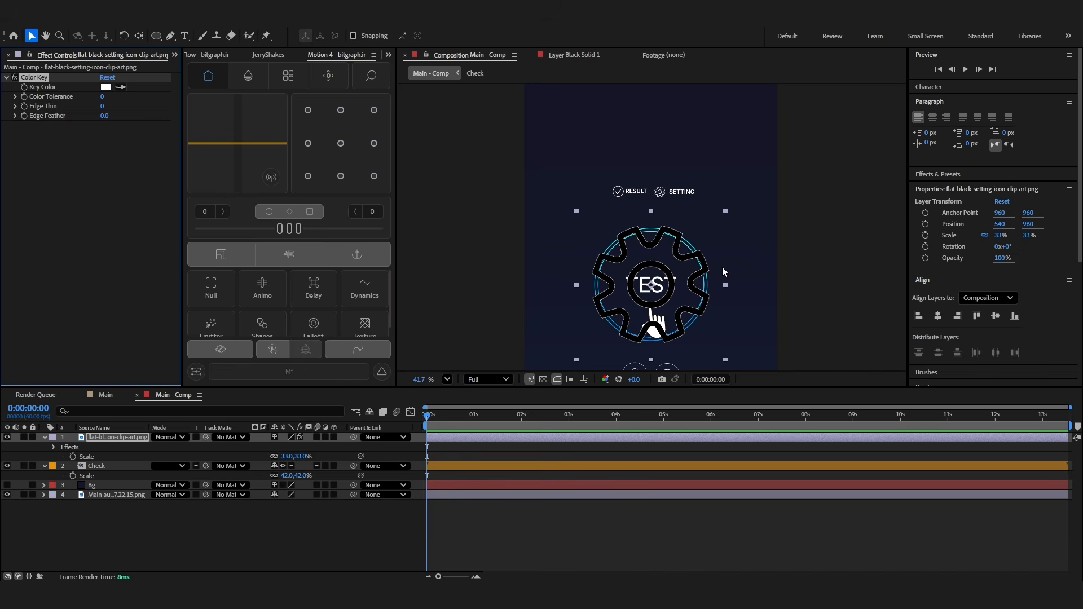
# Set the gear's Color Key to a tolerance of 29, edge thin 1 and edge feather 1
pyautogui.moveTo(102, 98); pyautogui.dragTo(119, 97)
pyautogui.click(103, 106)
pyautogui.write('1')
pyautogui.click(105, 161)
pyautogui.click(105, 115)
pyautogui.write('1')
pyautogui.click(118, 179)
pyautogui.click(692, 544)
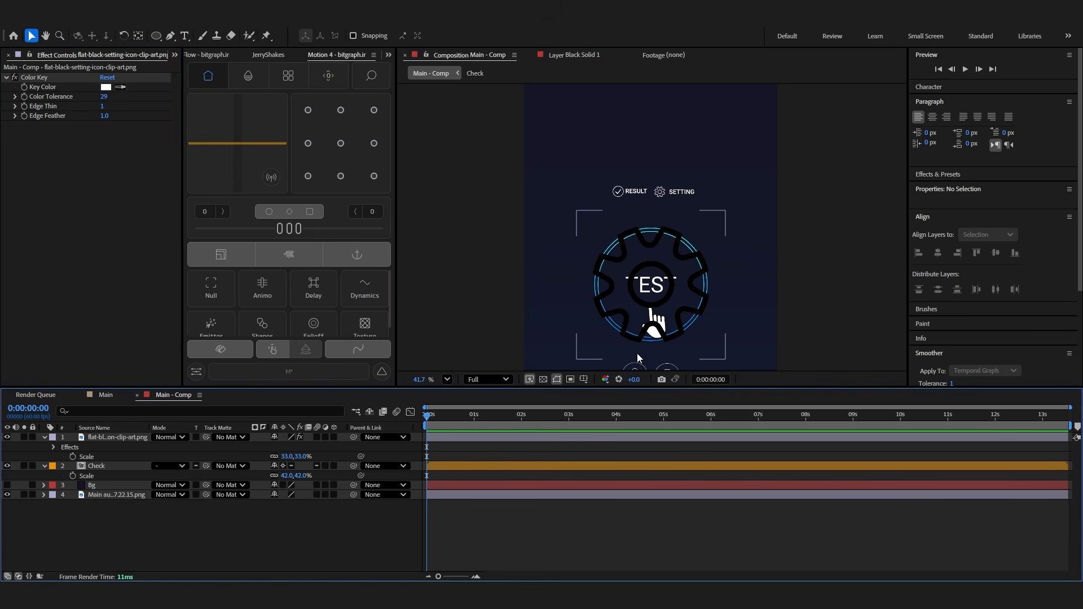
# Apply a Fill effect to the gear layer and set its color to white FFFFFF
pyautogui.click(529, 439)
pyautogui.hotkey('ctrl', 'space')
pyautogui.write('fill')
pyautogui.press('Return')
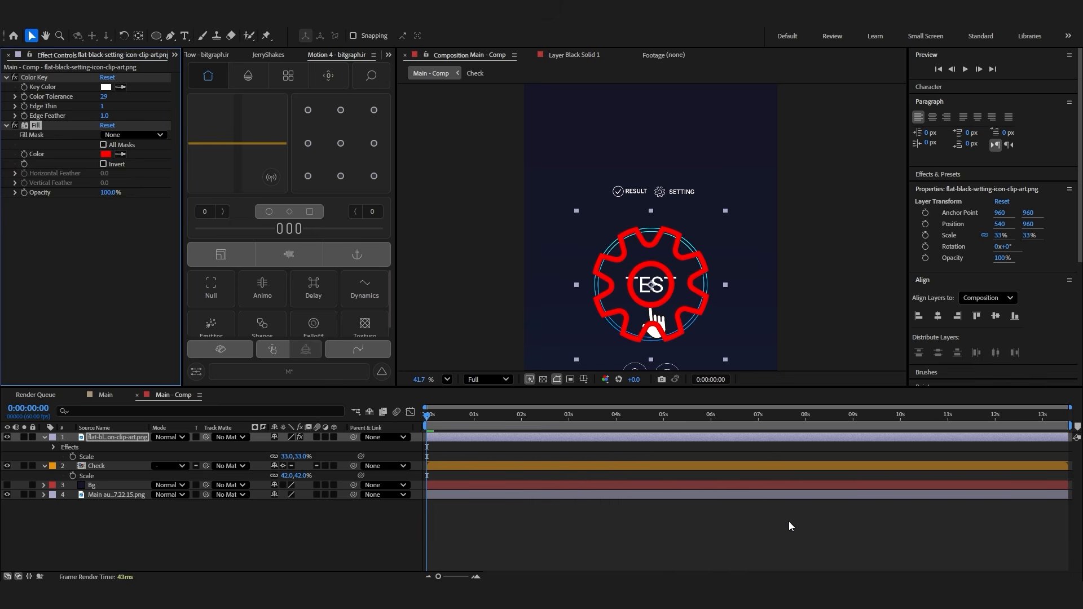
pyautogui.click(106, 154)
pyautogui.moveTo(448, 252); pyautogui.dragTo(266, 186)
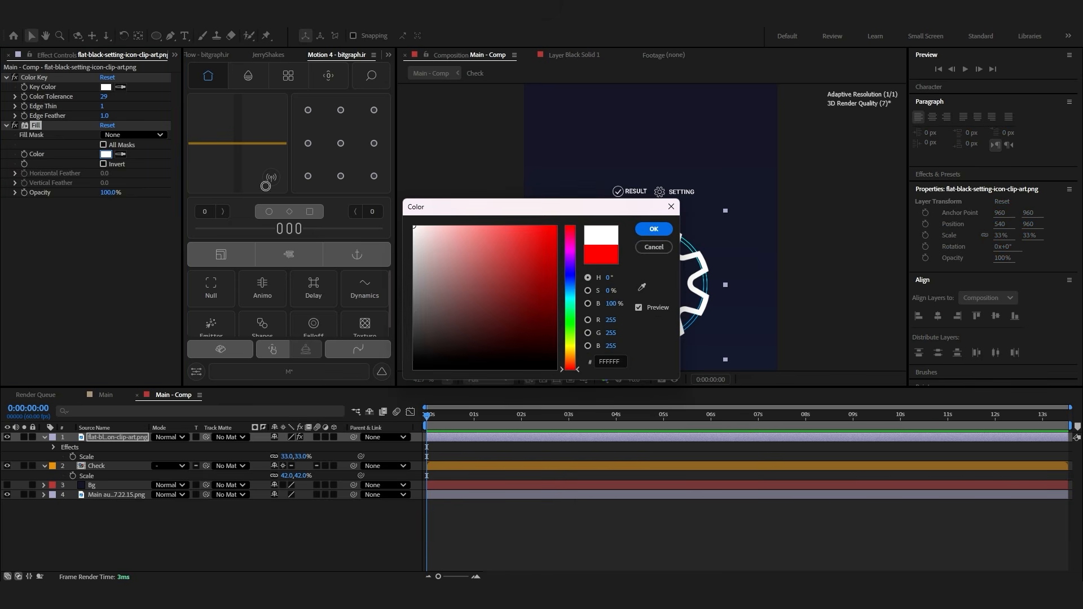
pyautogui.click(654, 229)
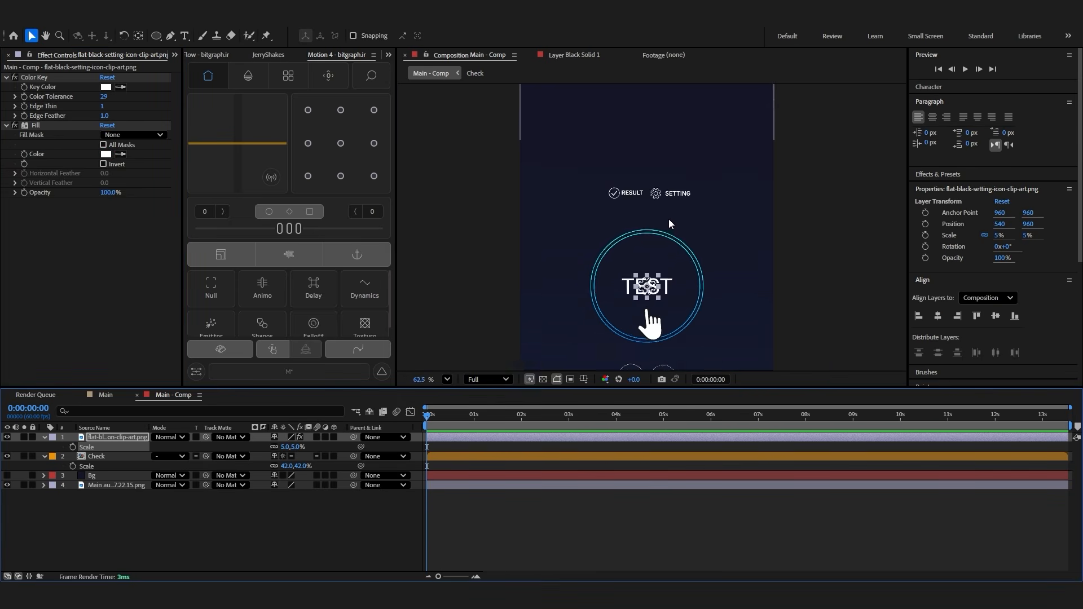
# Add a horizontal guide below the RESULT and SETTING labels and fit the gear at 3% scale over the reference settings icon
pyautogui.scroll(3, 668, 219)
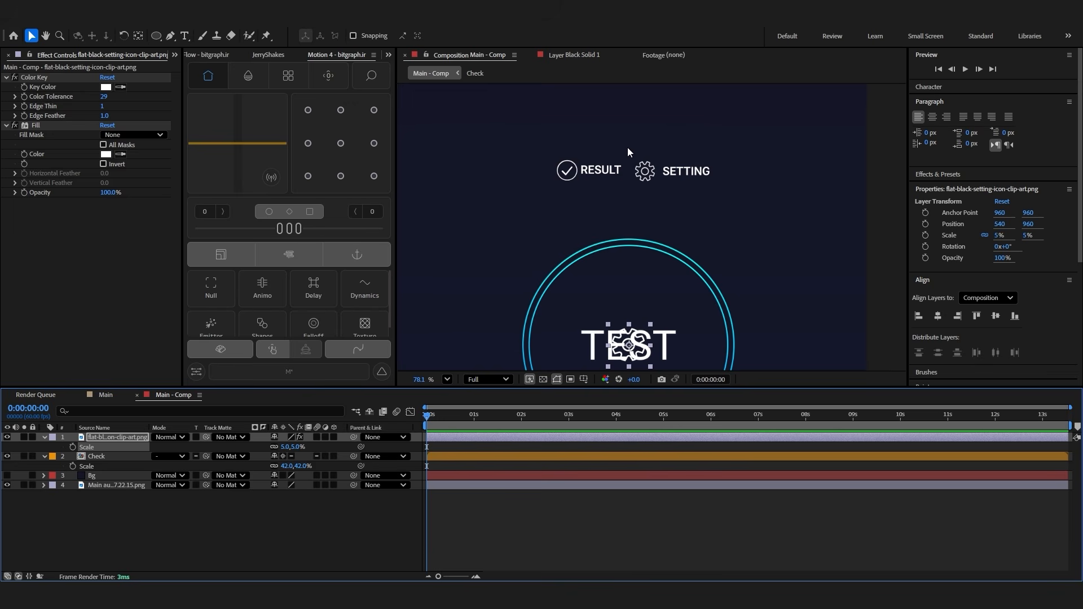
pyautogui.hotkey('ctrl', 'r')
pyautogui.moveTo(639, 89); pyautogui.dragTo(639, 185)
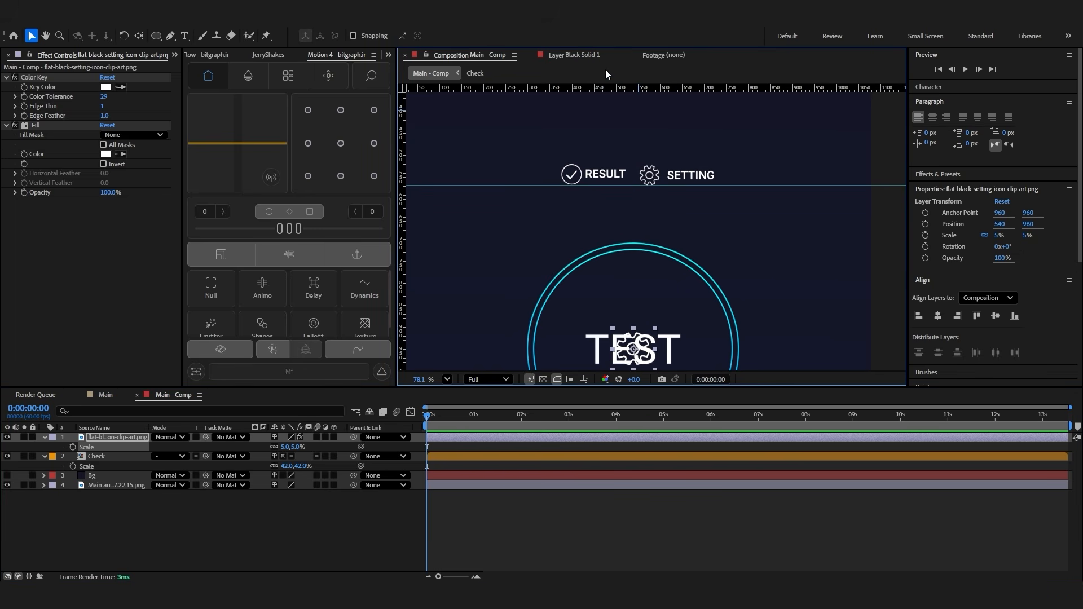
pyautogui.moveTo(656, 351); pyautogui.dragTo(673, 163)
pyautogui.hotkey('ctrl', 'z')
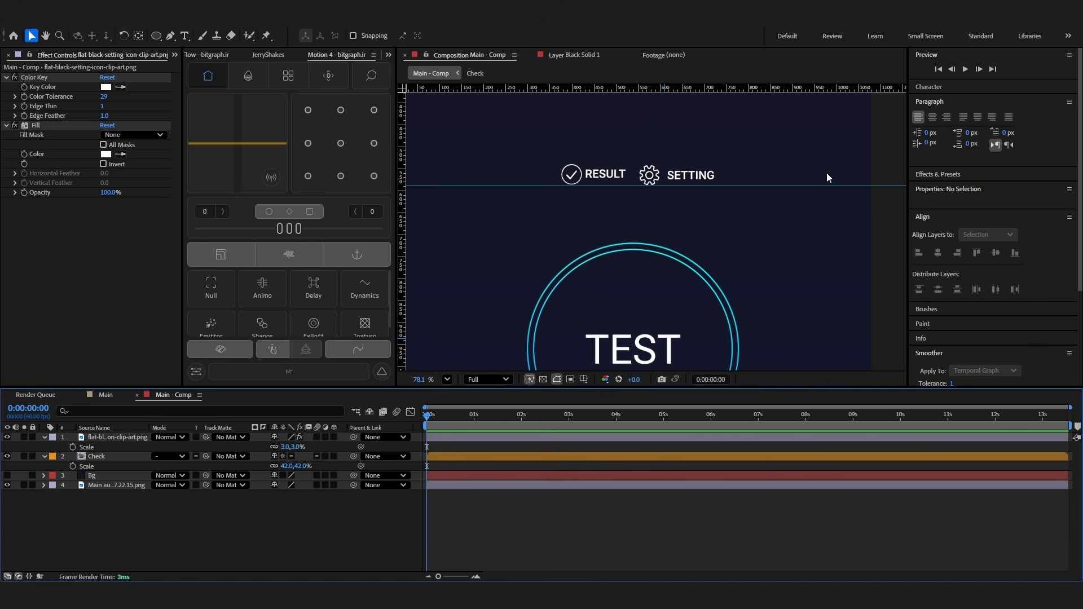
# Add a RESULT text layer in SF Pro Display Medium with a white FFFFFF fill, and centre its anchor point
pyautogui.click(184, 36)
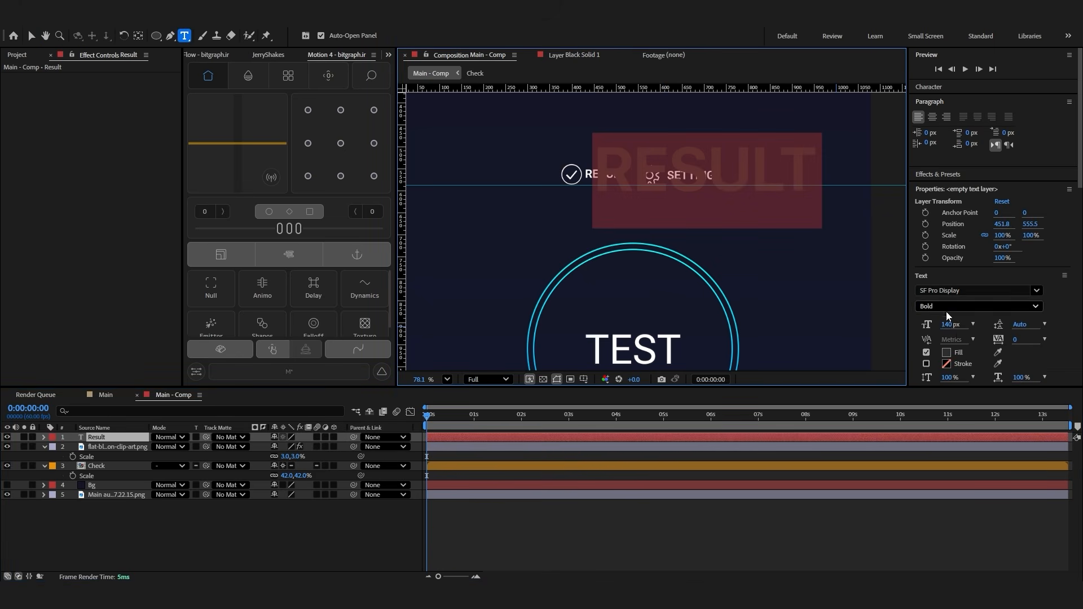
pyautogui.click(925, 353)
pyautogui.write('ffffff')
pyautogui.press('Return')
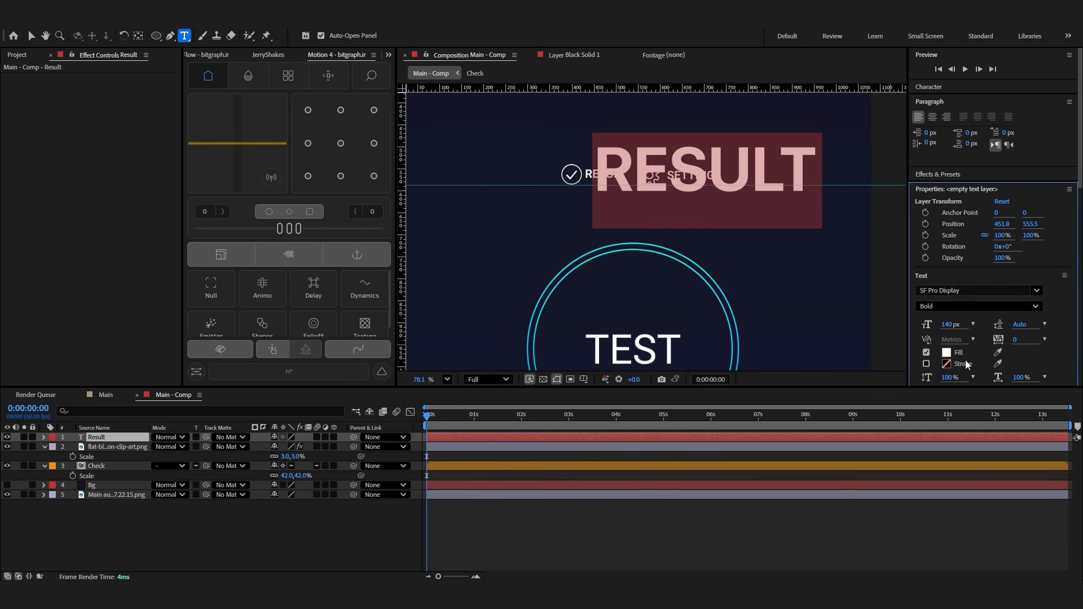
pyautogui.click(978, 306)
pyautogui.click(953, 366)
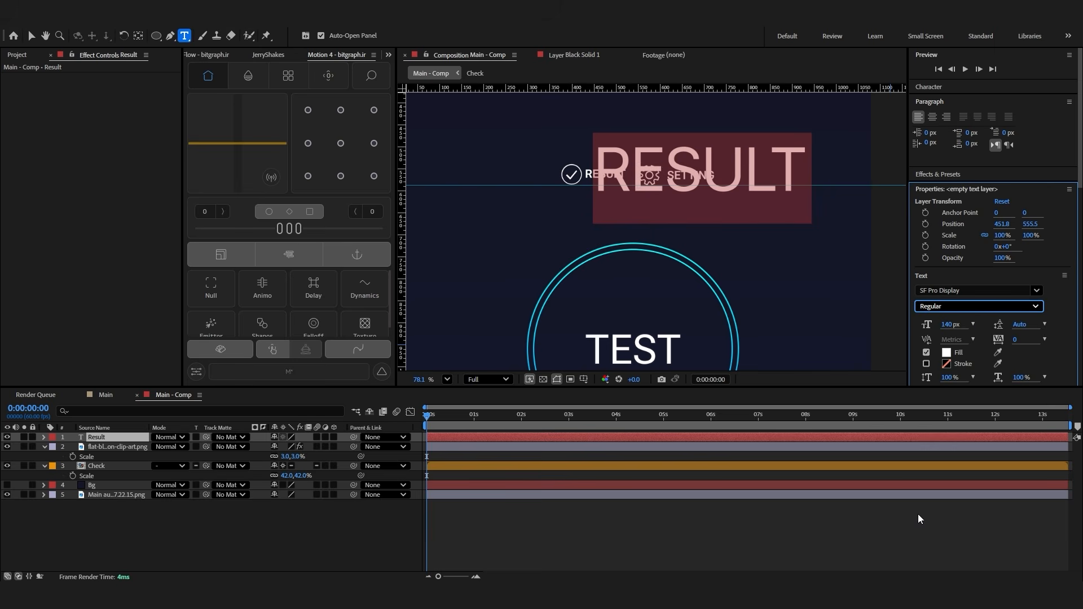
pyautogui.press('Down')
pyautogui.click(926, 541)
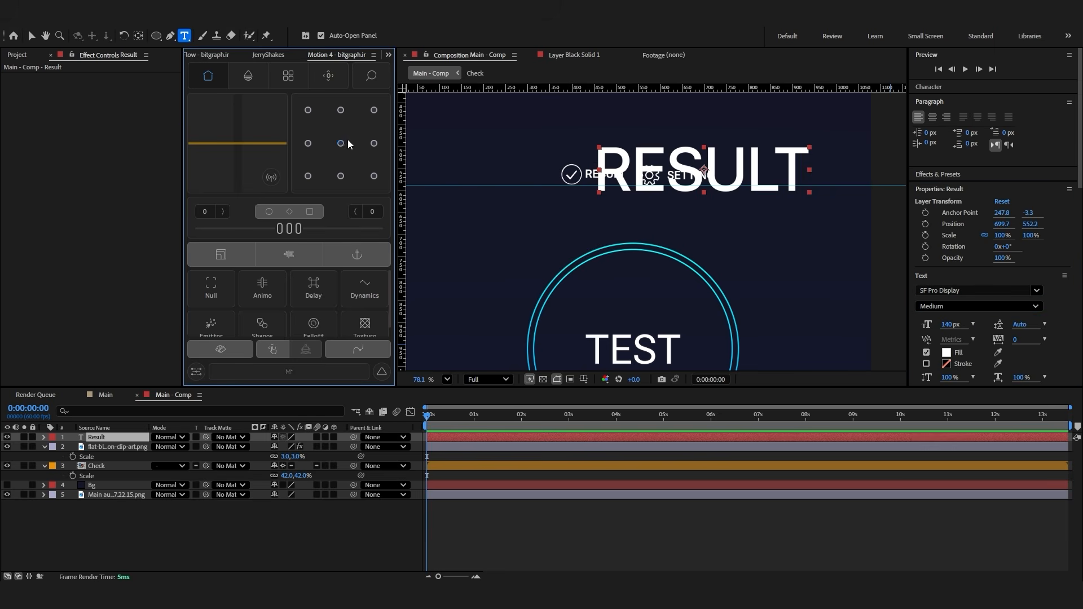
# Scale the RESULT text to 19% over its reference label and place a matching SETTING text over the label beside the gear
pyautogui.click(99, 439)
pyautogui.press('s')
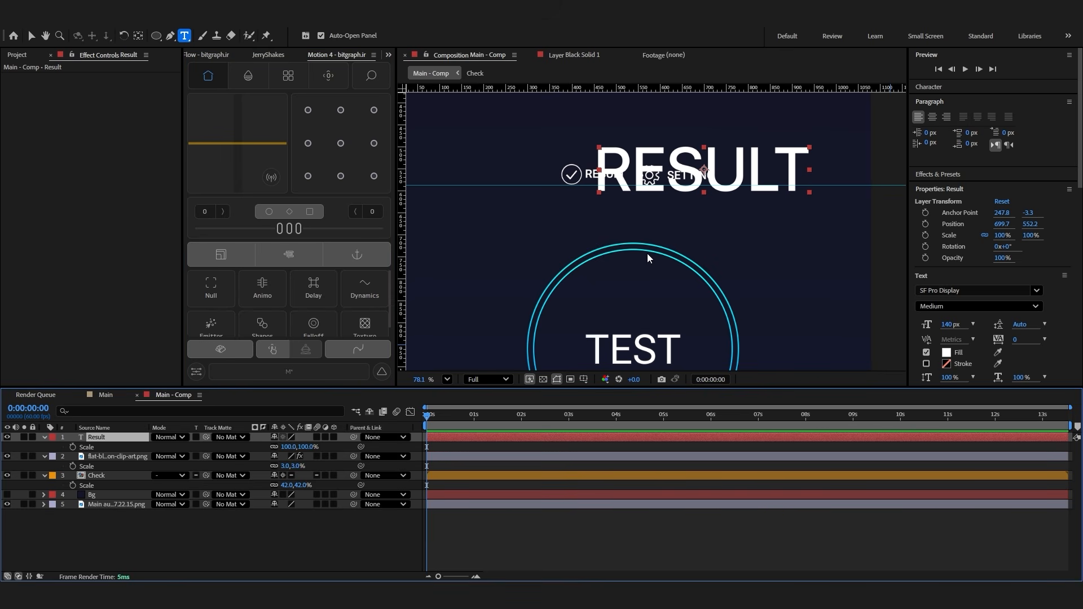
pyautogui.click(217, 56)
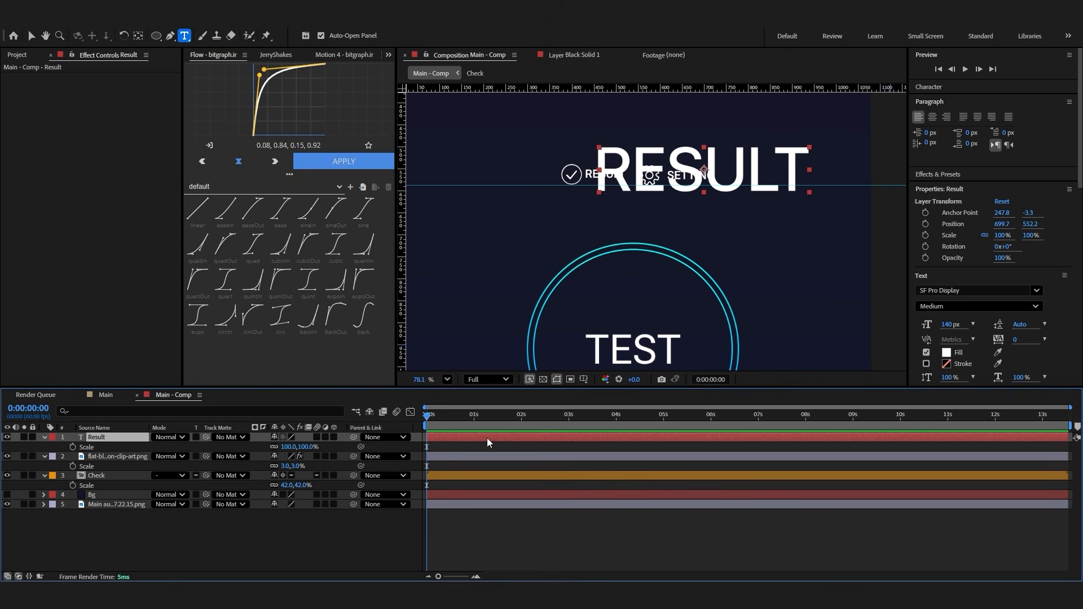
pyautogui.hotkey('ctrl', 'space')
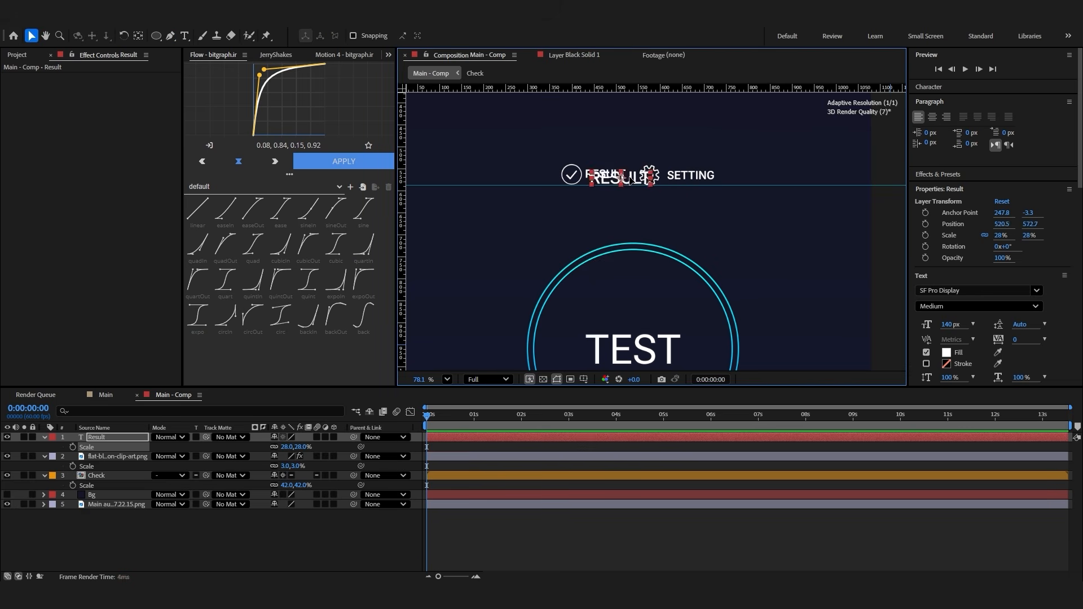
pyautogui.moveTo(613, 180); pyautogui.dragTo(607, 176)
pyautogui.scroll(8, 598, 174)
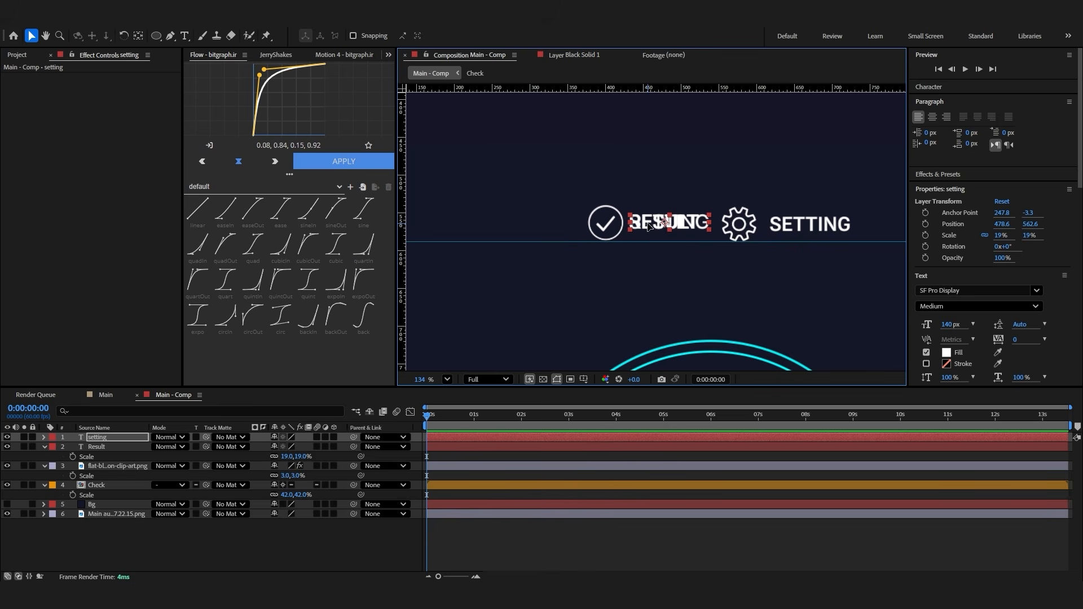
pyautogui.moveTo(647, 225); pyautogui.dragTo(788, 225)
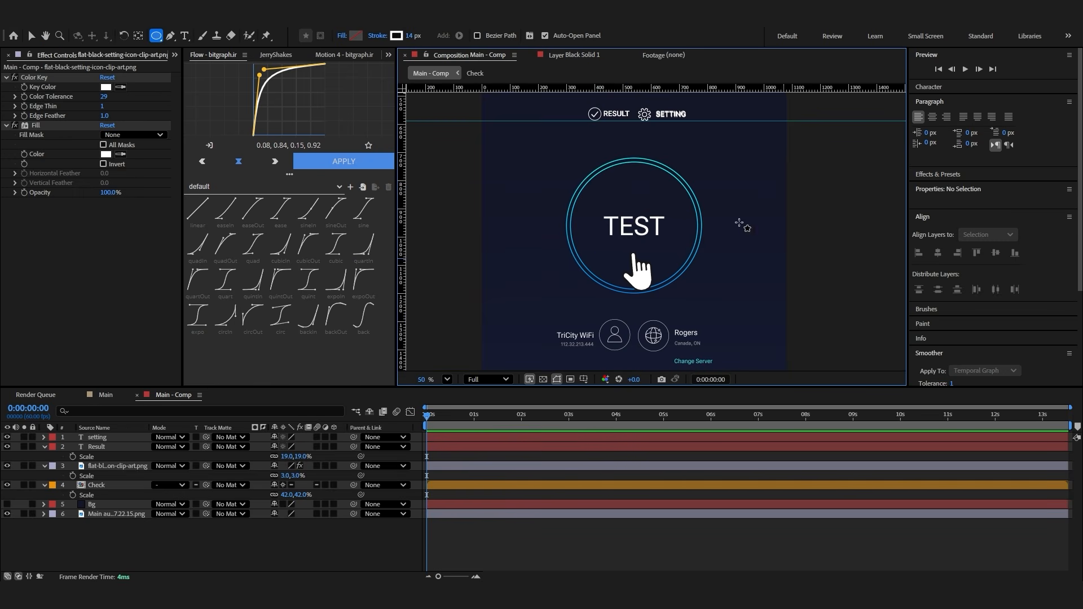
# Draw a circle sized to the ring around TEST, centre its anchor point and layer in the composition, and set its stroke to 2 px
pyautogui.moveTo(675, 173); pyautogui.dragTo(538, 310)
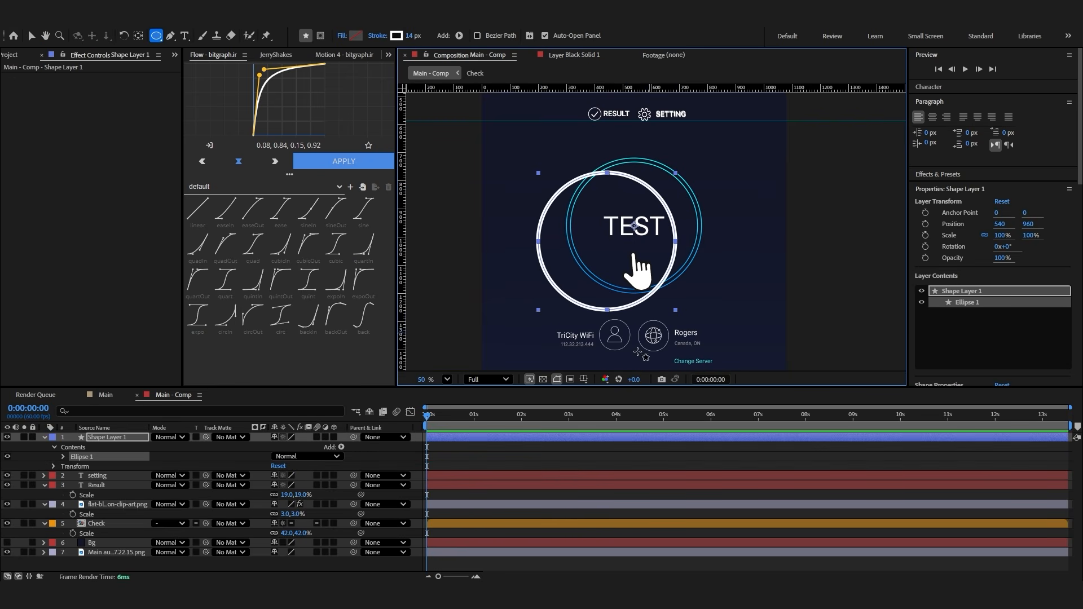
pyautogui.hotkey('ctrl', 'home')
pyautogui.hotkey('ctrl', 'shift', 'alt', 'home')
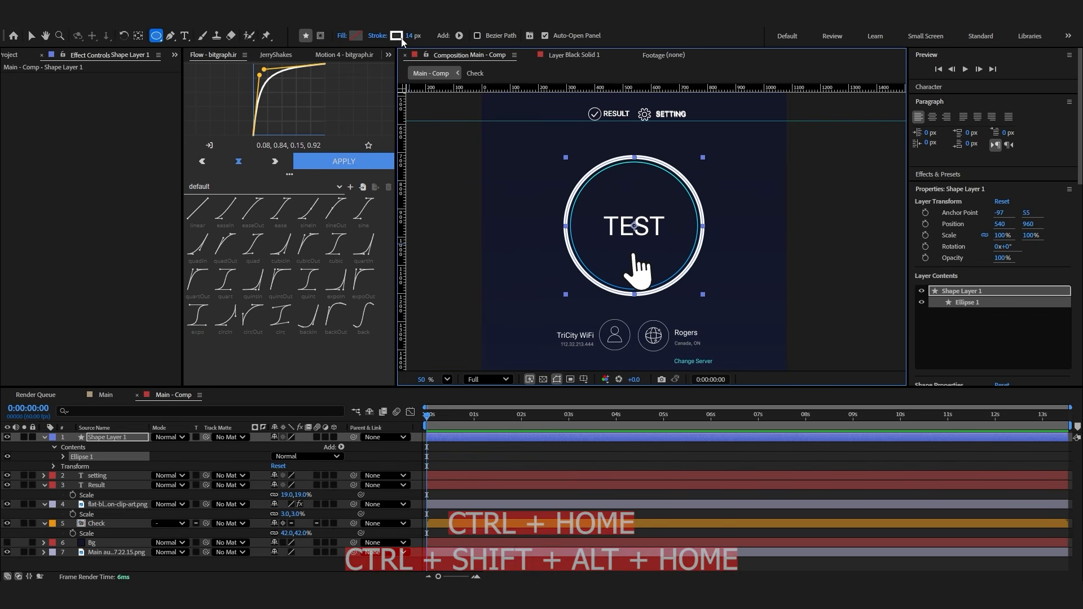
pyautogui.click(410, 38)
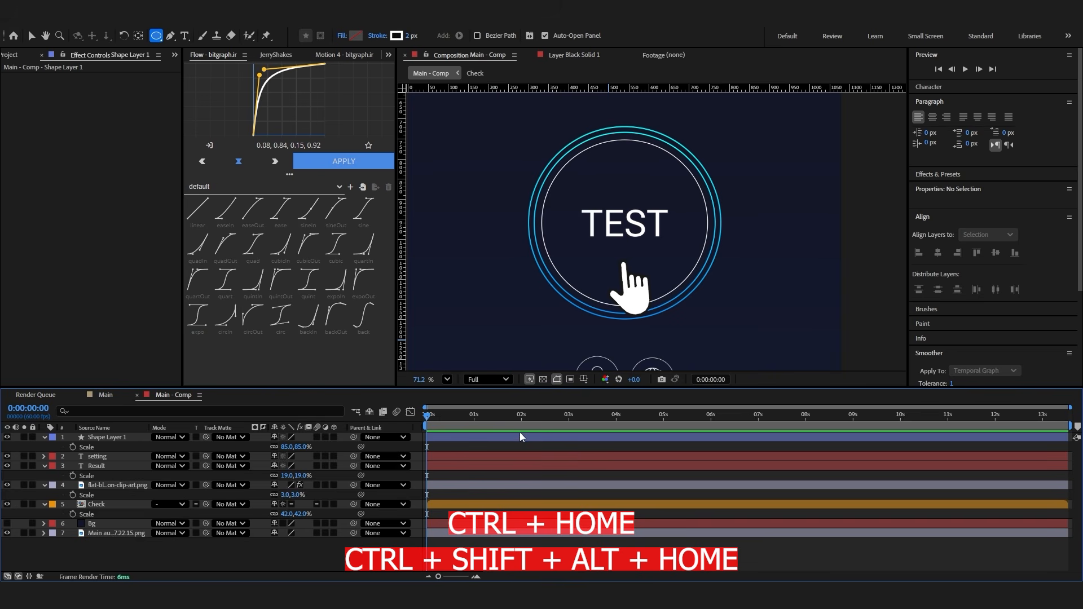
# Scale the Shape Layer 1 circle to 95% to match the reference ring around TEST
pyautogui.click(490, 415)
pyautogui.click(31, 36)
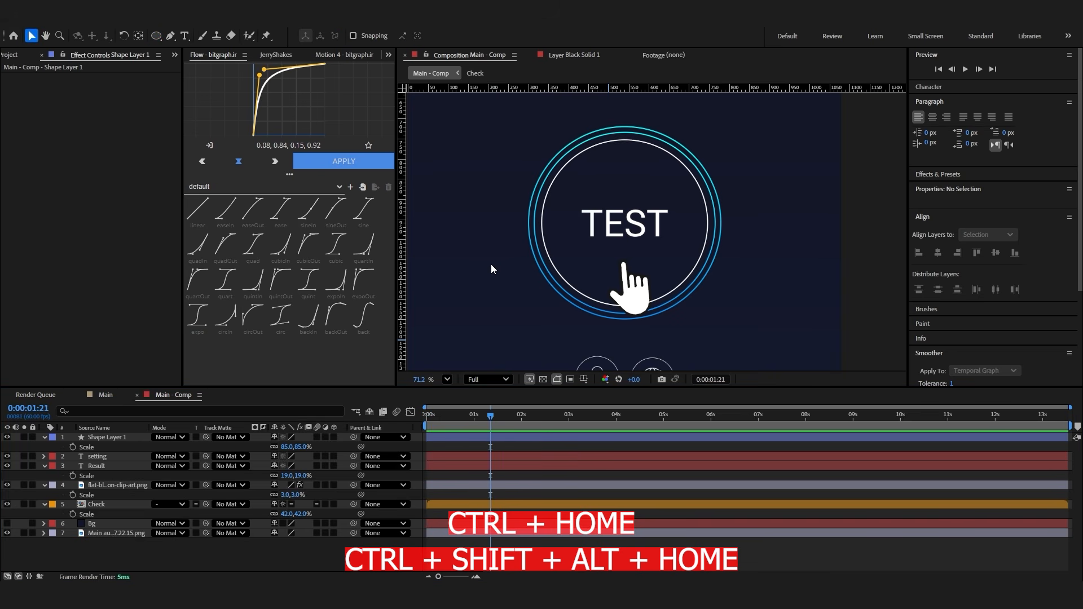
pyautogui.click(633, 276)
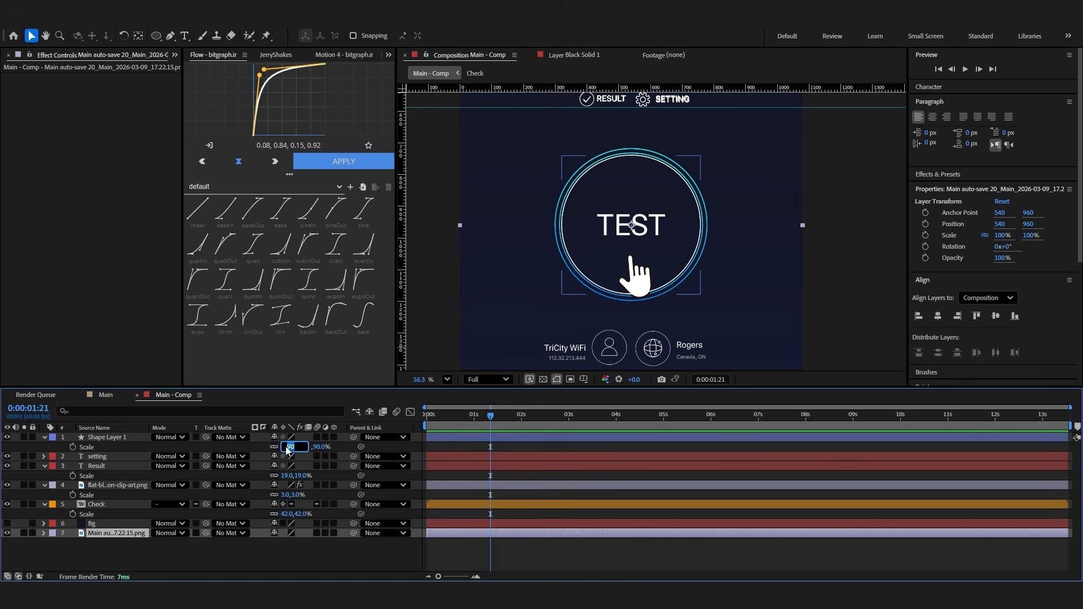
pyautogui.write('5')
pyautogui.press('Return')
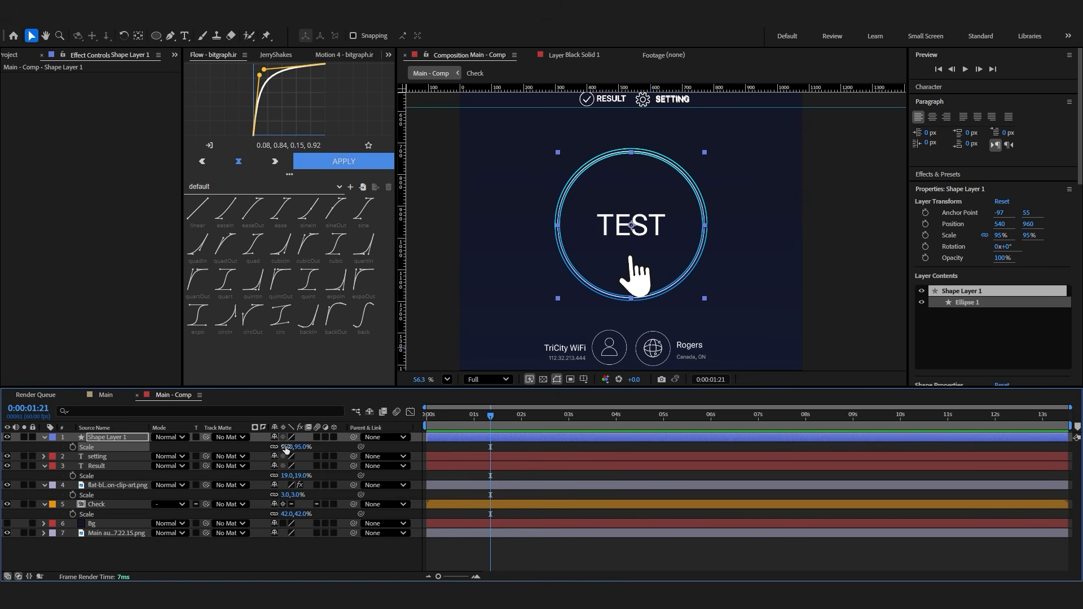
pyautogui.click(576, 550)
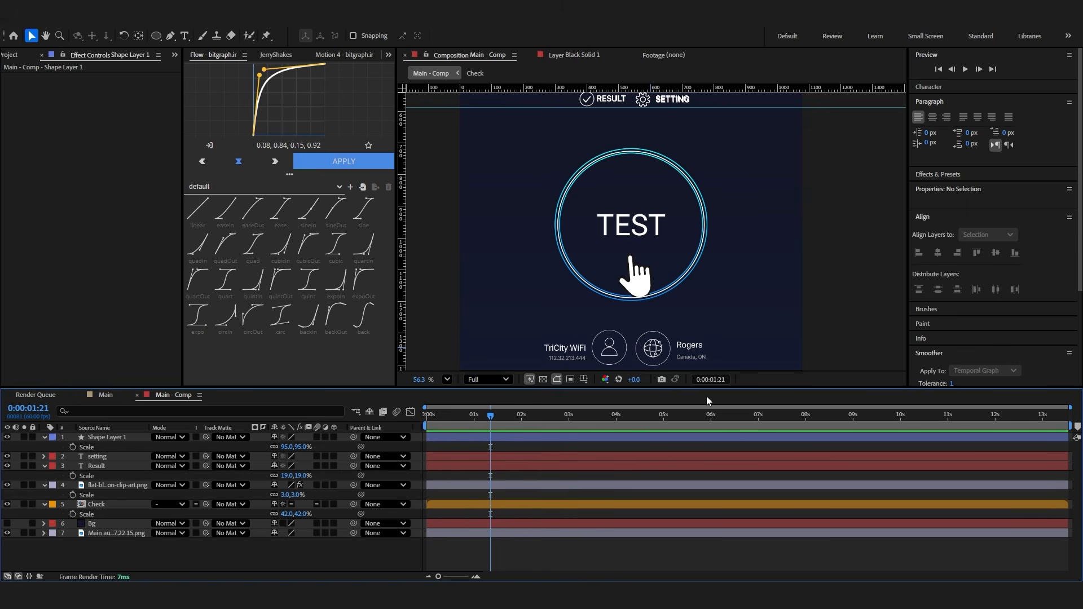
# Add a TEST text layer in SF Pro Display Regular and scale it to 66% over the reference word
pyautogui.hotkey('ctrl', 'alt', 'shift', 't')
pyautogui.write('test')
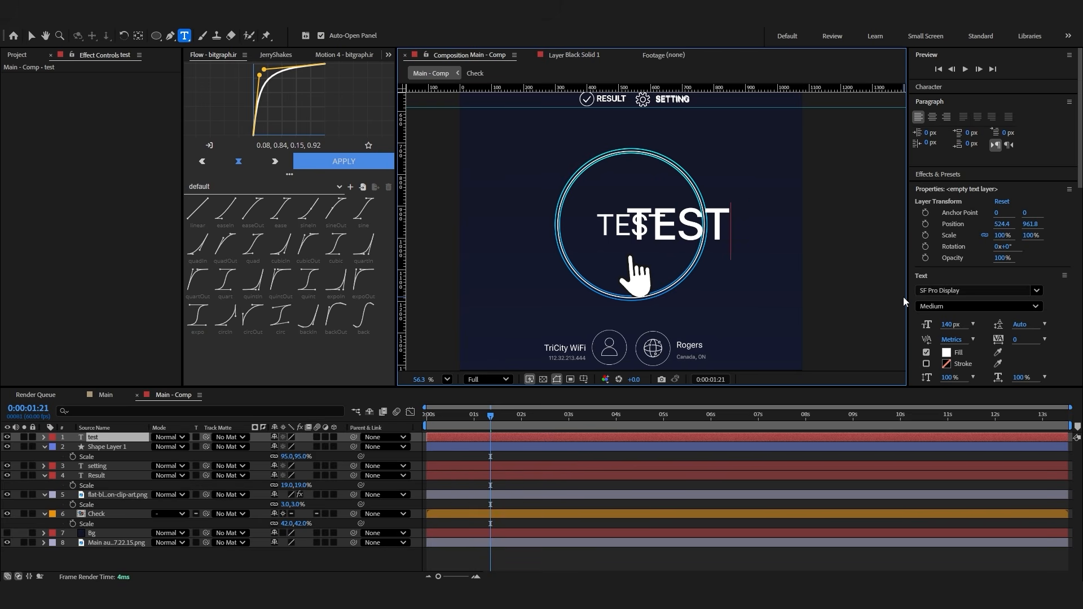
pyautogui.hotkey('ctrl', 'a')
pyautogui.click(943, 309)
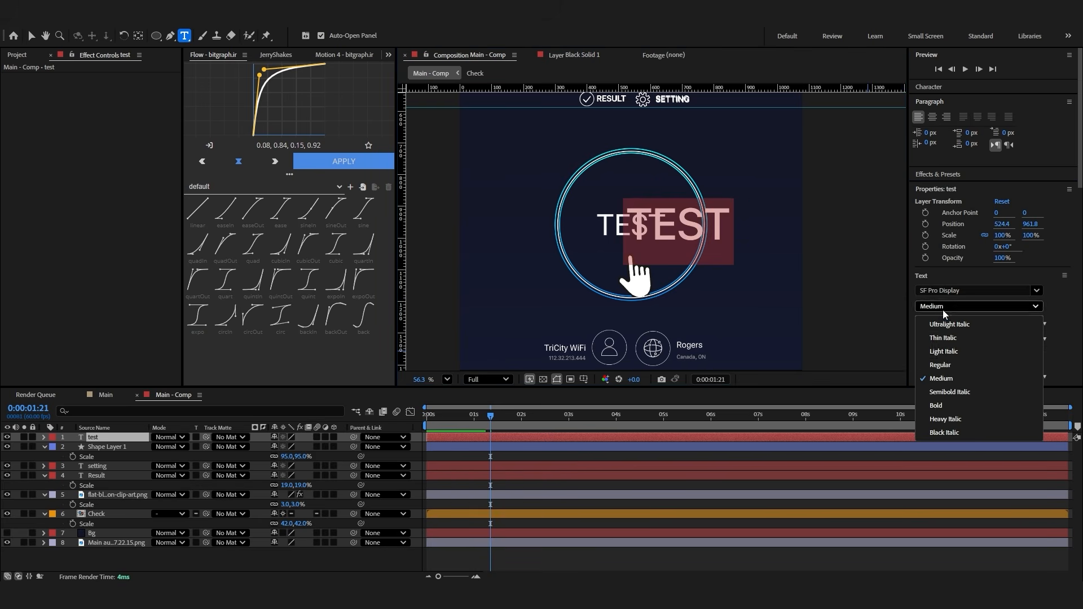
pyautogui.click(943, 365)
pyautogui.click(502, 458)
pyautogui.click(502, 439)
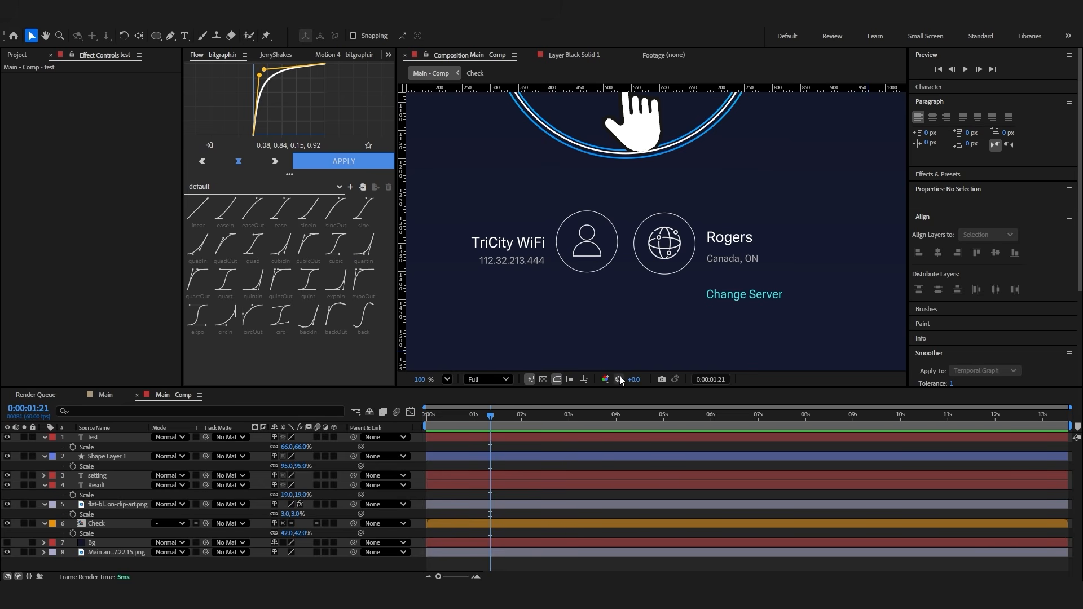
# Draw a circle with a 3 px stroke over the ring around the user icon beside TriCity WiFi
pyautogui.press('q')
pyautogui.moveTo(616, 209); pyautogui.dragTo(555, 273)
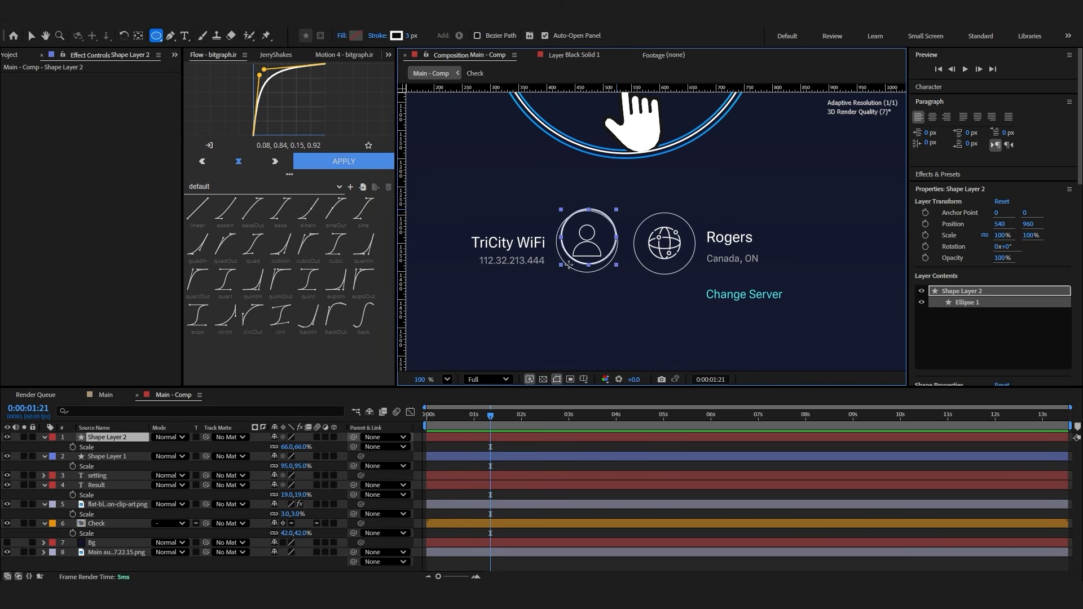
pyautogui.press('v')
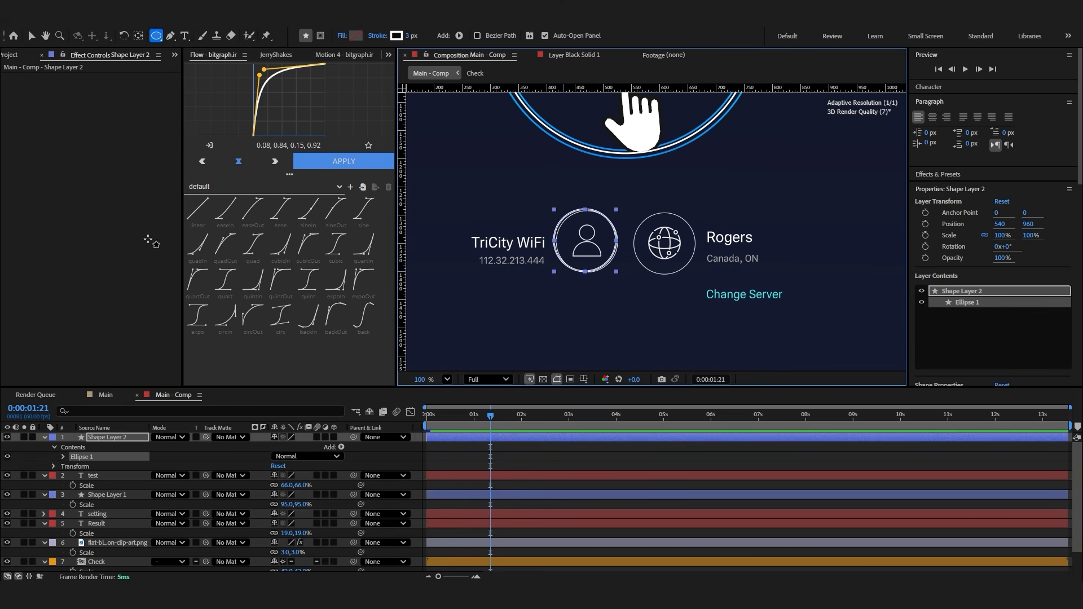
# Centre the new circle's anchor point and move the circle to position 473, 1347 over the user icon's ring
pyautogui.click(337, 55)
pyautogui.click(344, 146)
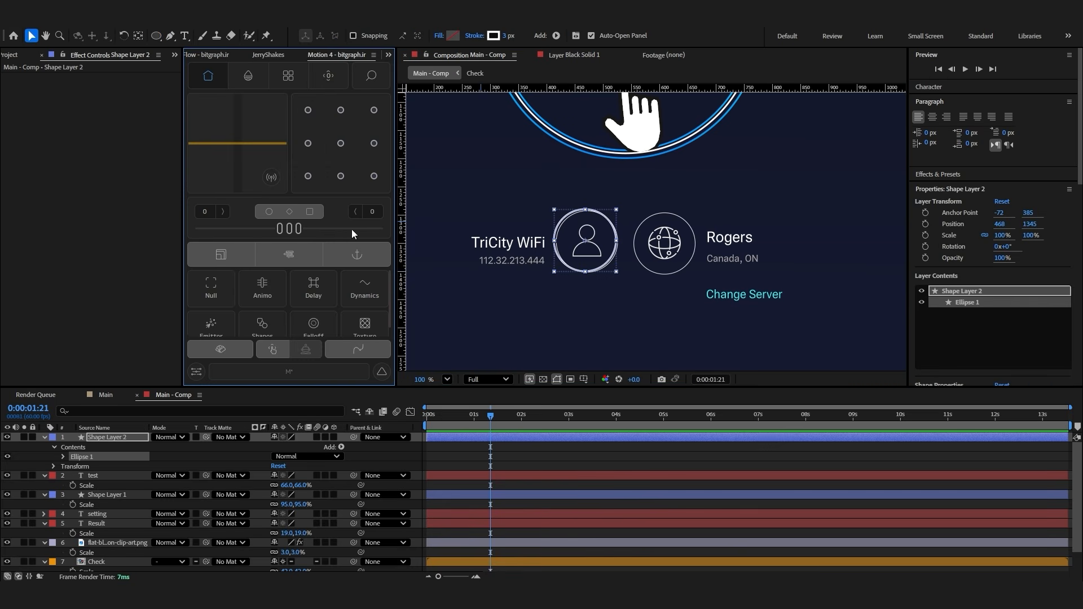
pyautogui.click(67, 227)
pyautogui.click(518, 440)
pyautogui.click(518, 439)
pyautogui.click(339, 143)
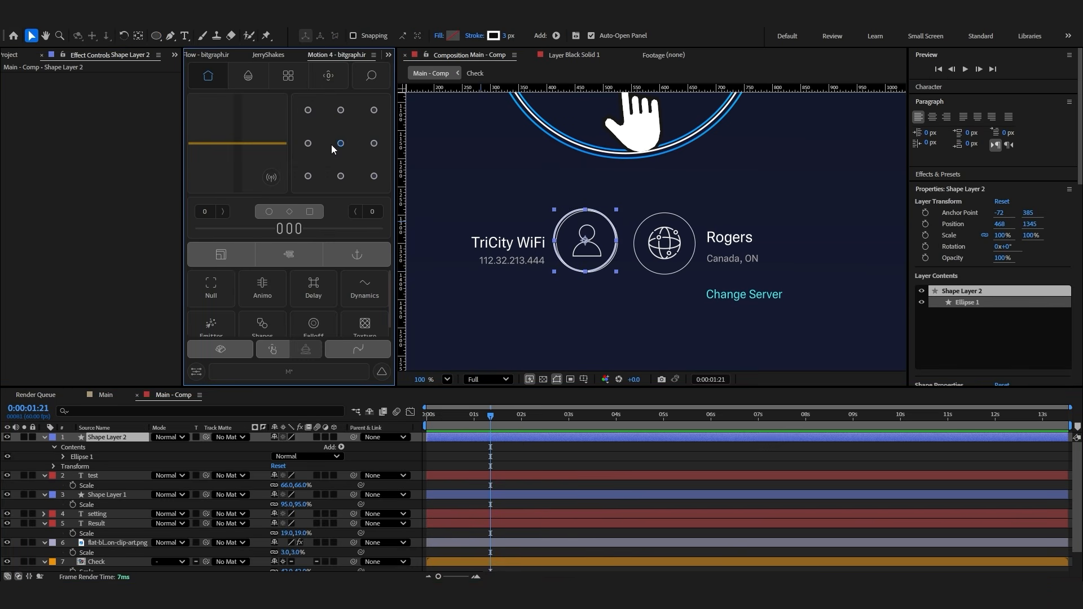
pyautogui.moveTo(609, 261); pyautogui.dragTo(612, 262)
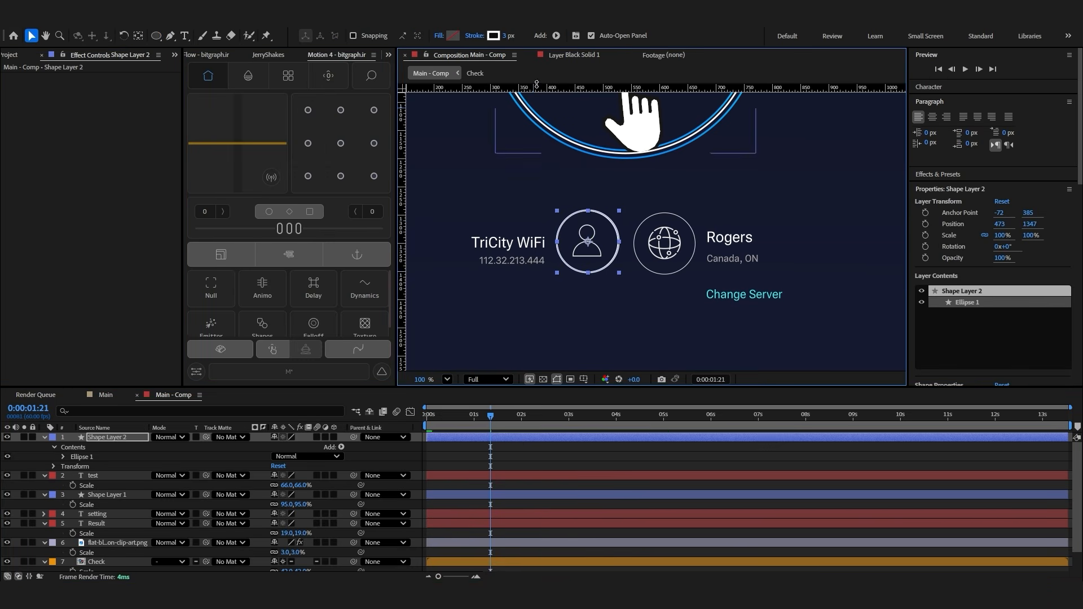
# Set the user-icon circle's stroke to 1 px and move the circle to position 472, 1348
pyautogui.click(601, 466)
pyautogui.moveTo(564, 242); pyautogui.dragTo(586, 245)
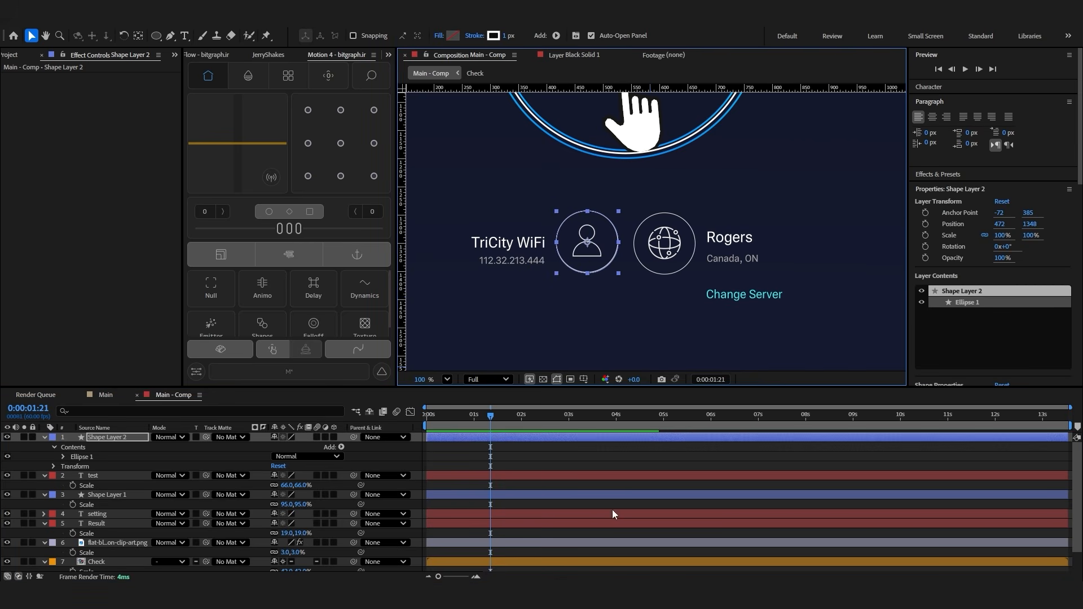
# Add the user-isolated-line-icon image as the top layer and apply a Color Key effect keying out white
pyautogui.click(348, 407)
pyautogui.click(11, 54)
pyautogui.moveTo(51, 284); pyautogui.dragTo(490, 436)
pyautogui.hotkey('ctrl', 'space')
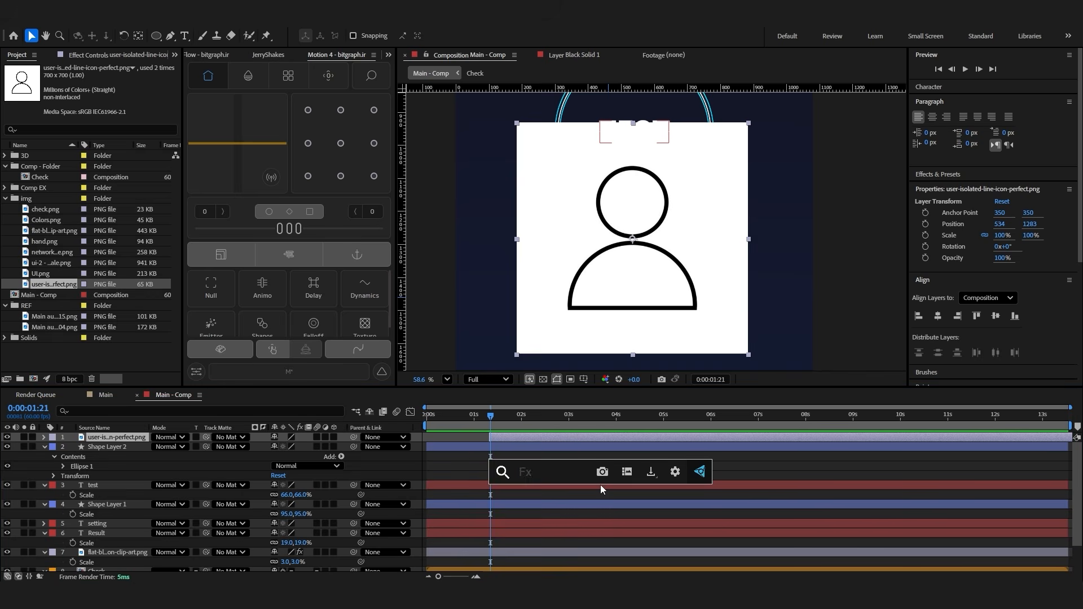
pyautogui.write('color k')
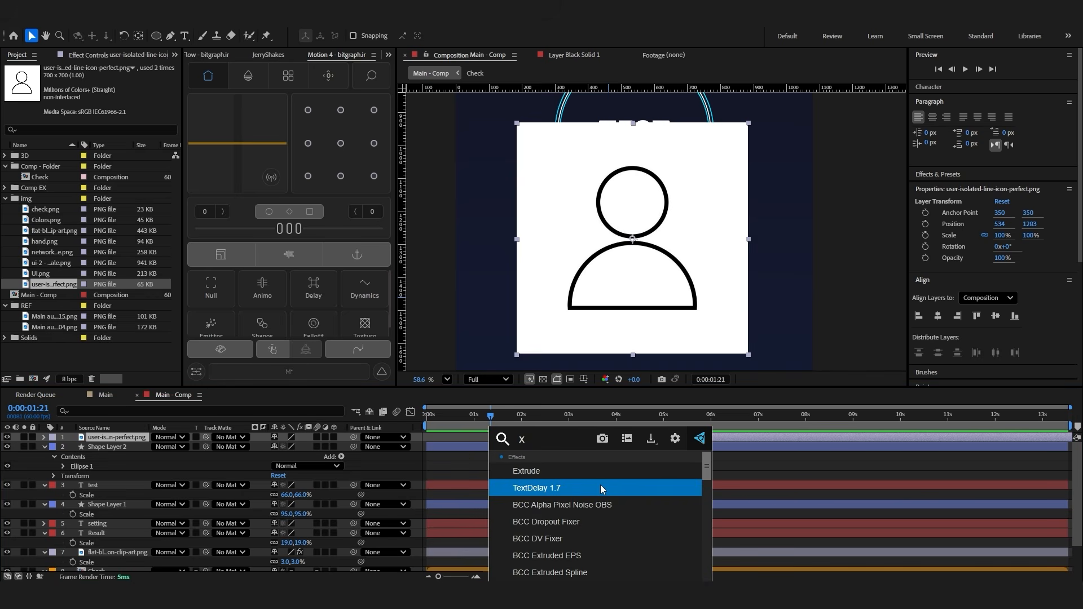
pyautogui.click(599, 472)
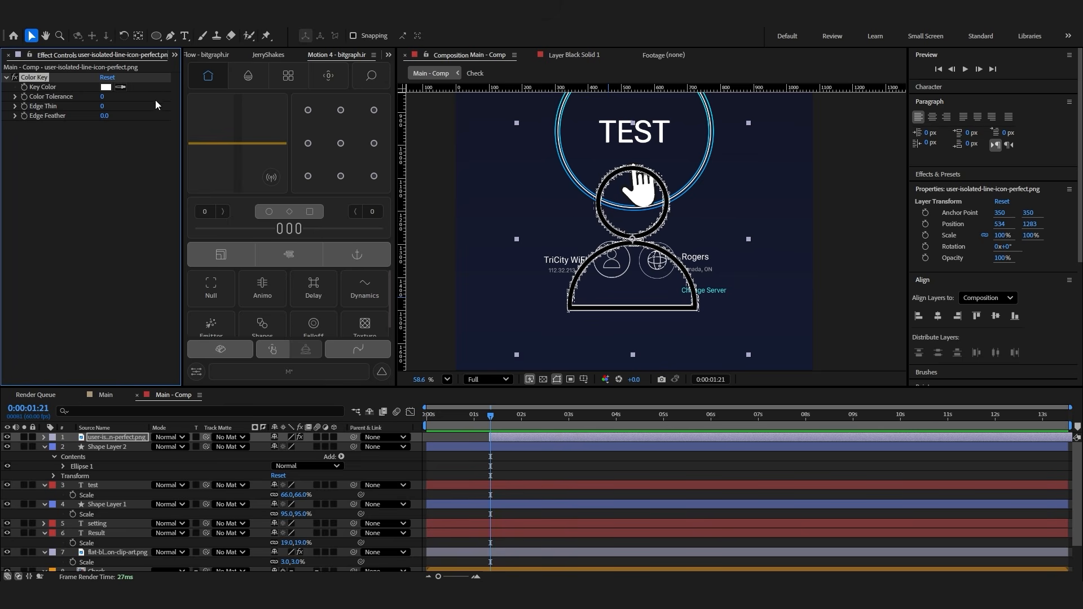
# Set the user icon's Color Key to tolerance 255, edge thin 2 and edge feather 1.0
pyautogui.moveTo(101, 97); pyautogui.dragTo(439, 128)
pyautogui.moveTo(101, 106); pyautogui.dragTo(113, 115)
pyautogui.click(96, 132)
# Apply a white Fill effect to the user icon and fit it at 13% scale over the reference icon inside the circle
pyautogui.scroll(2, 674, 320)
pyautogui.hotkey('ctrl', 'space')
pyautogui.write('fi')
pyautogui.press('Down')
pyautogui.press('Return')
pyautogui.click(105, 154)
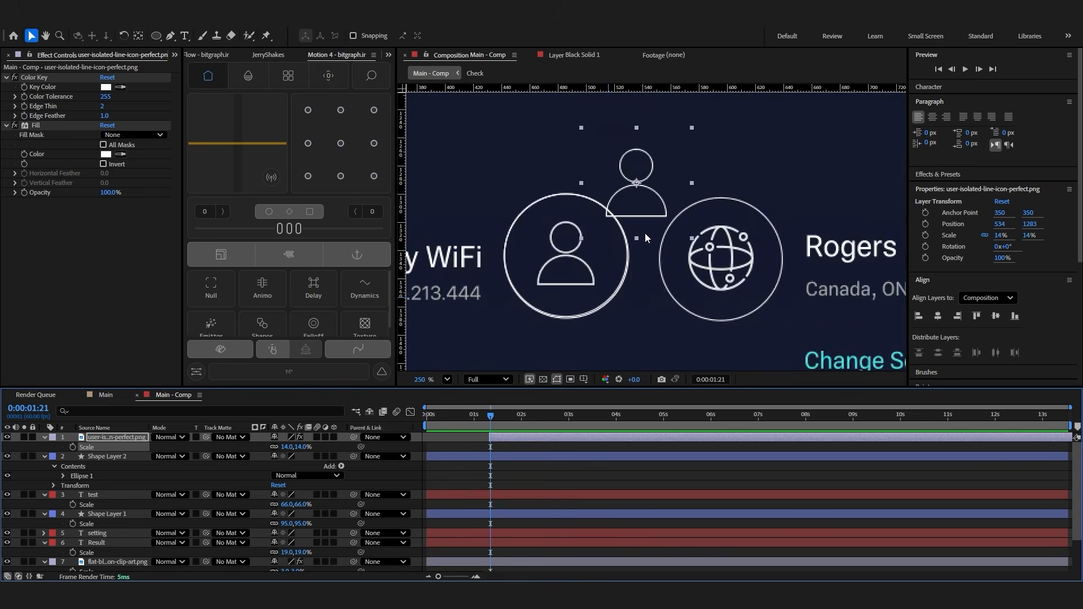
pyautogui.moveTo(645, 232); pyautogui.dragTo(558, 285)
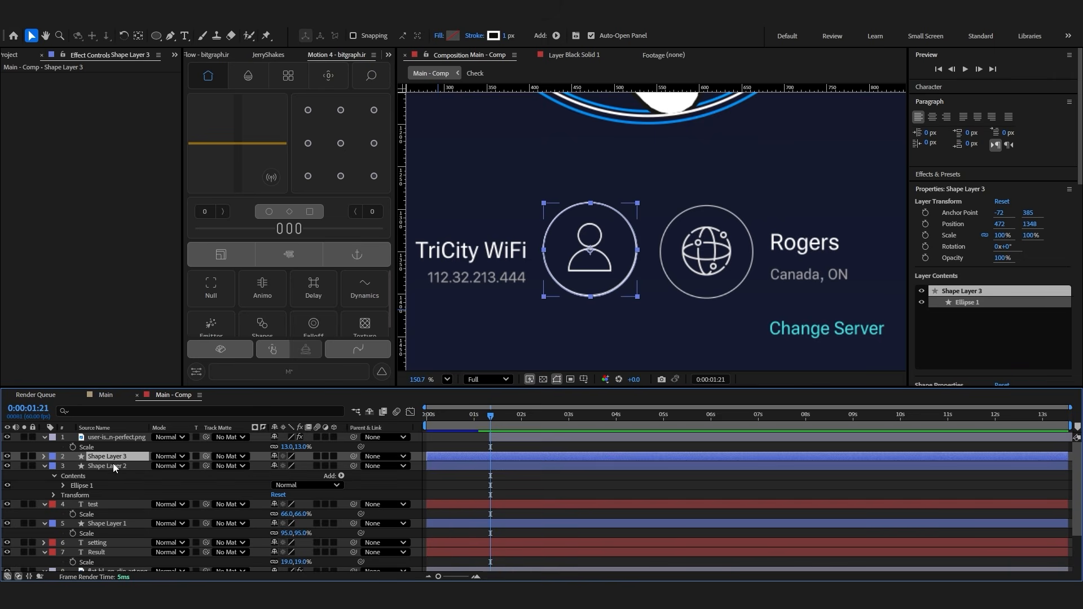
# Duplicate the user-icon circle and move the copy to position 609.3, 1348 over the globe icon's ring
pyautogui.hotkey('ctrl', 'd')
pyautogui.moveTo(605, 263); pyautogui.dragTo(719, 259)
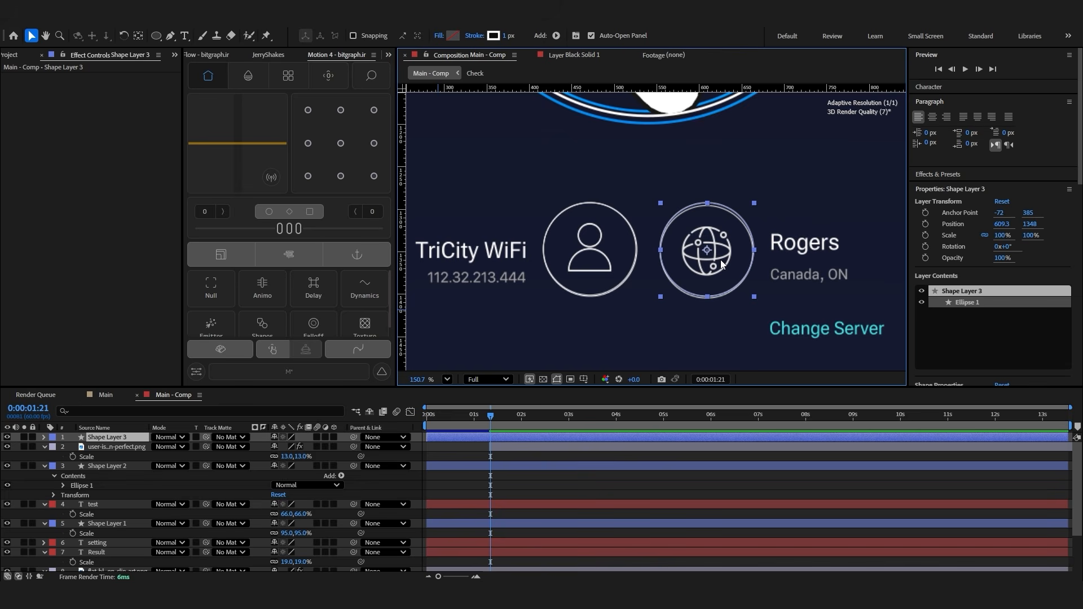
# Add the network icon image as the top layer and copy the user icon's Color Key effect onto it
pyautogui.click(33, 57)
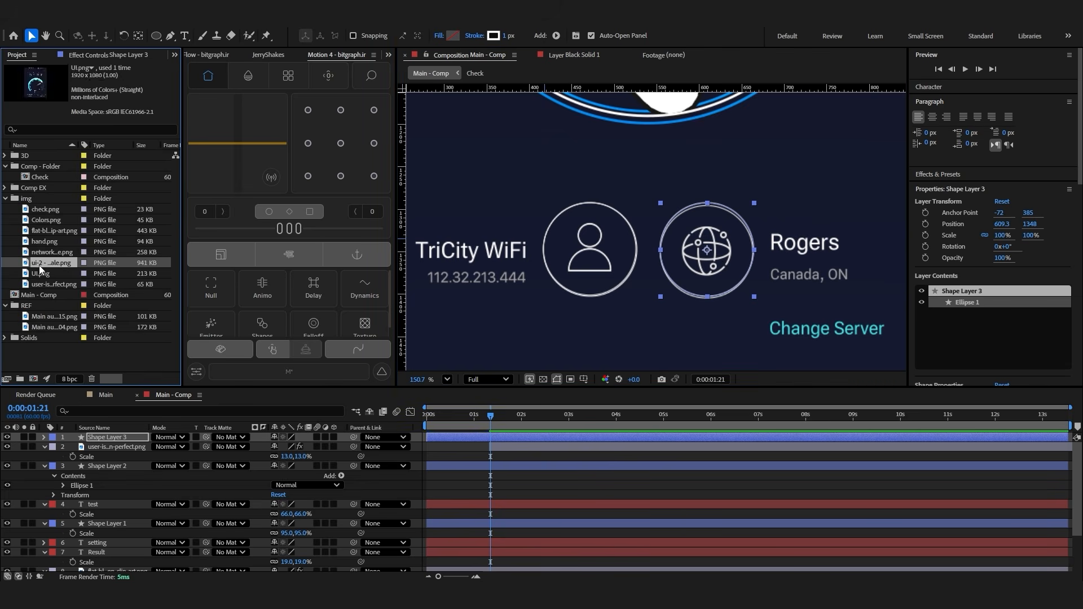
pyautogui.moveTo(51, 252); pyautogui.dragTo(118, 434)
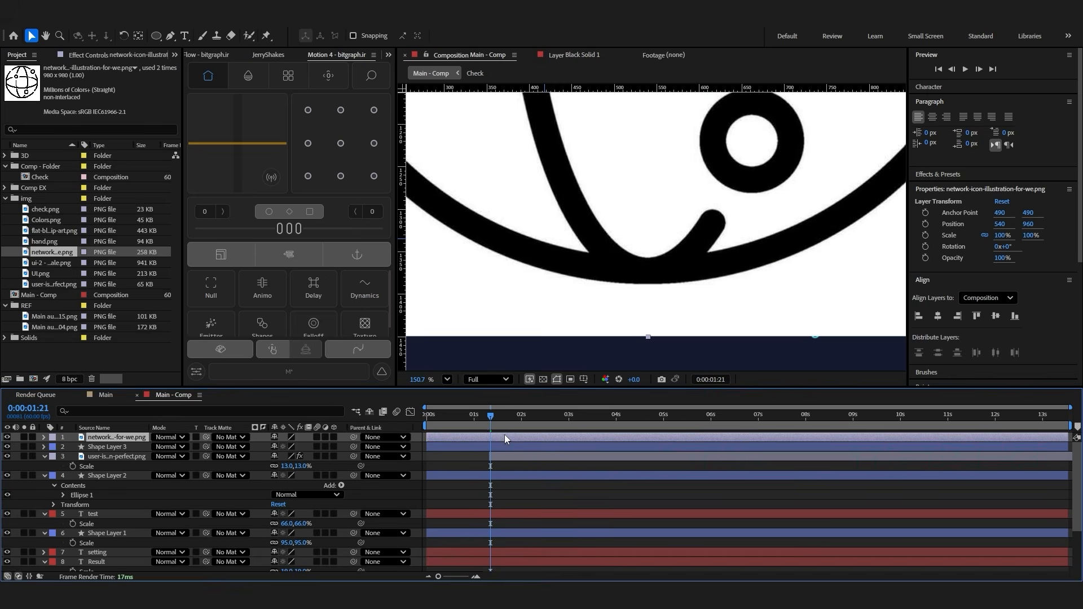
pyautogui.click(505, 454)
pyautogui.scroll(-5, 679, 177)
pyautogui.scroll(-3, 678, 176)
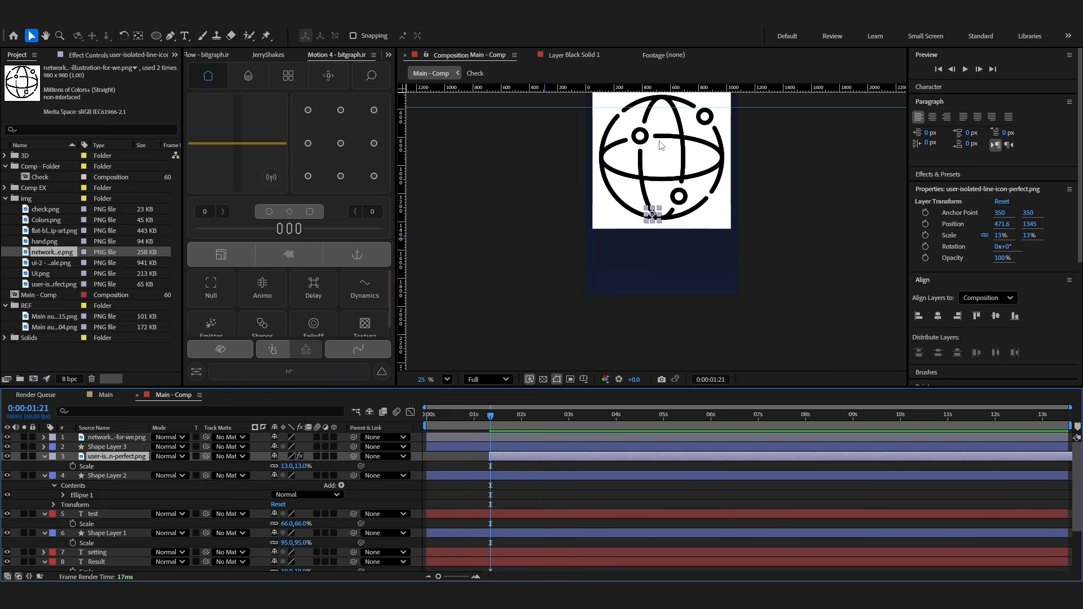
pyautogui.click(127, 55)
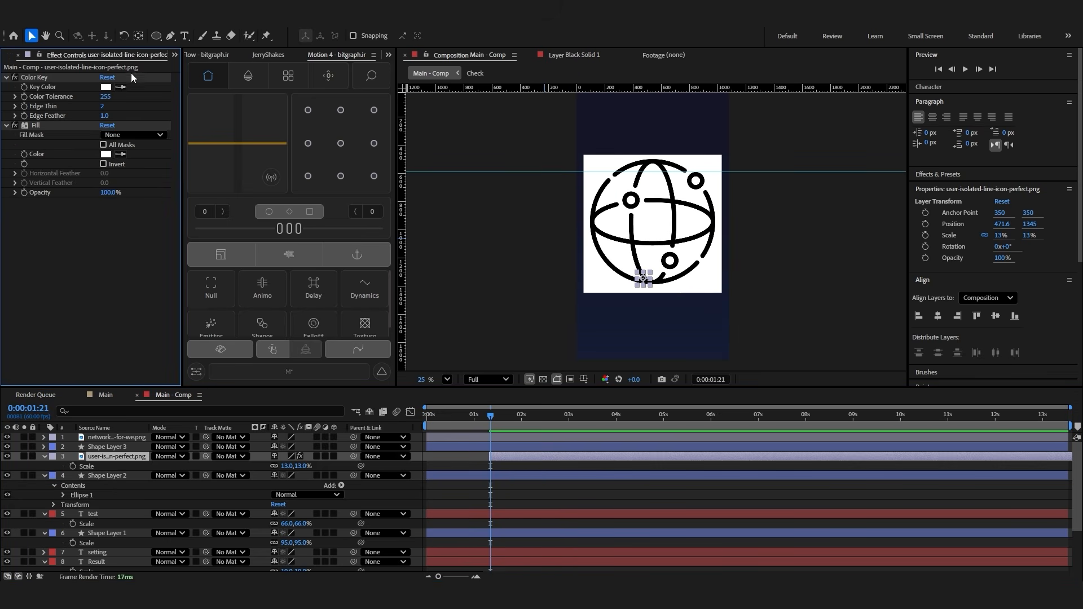
pyautogui.click(36, 79)
pyautogui.click(110, 438)
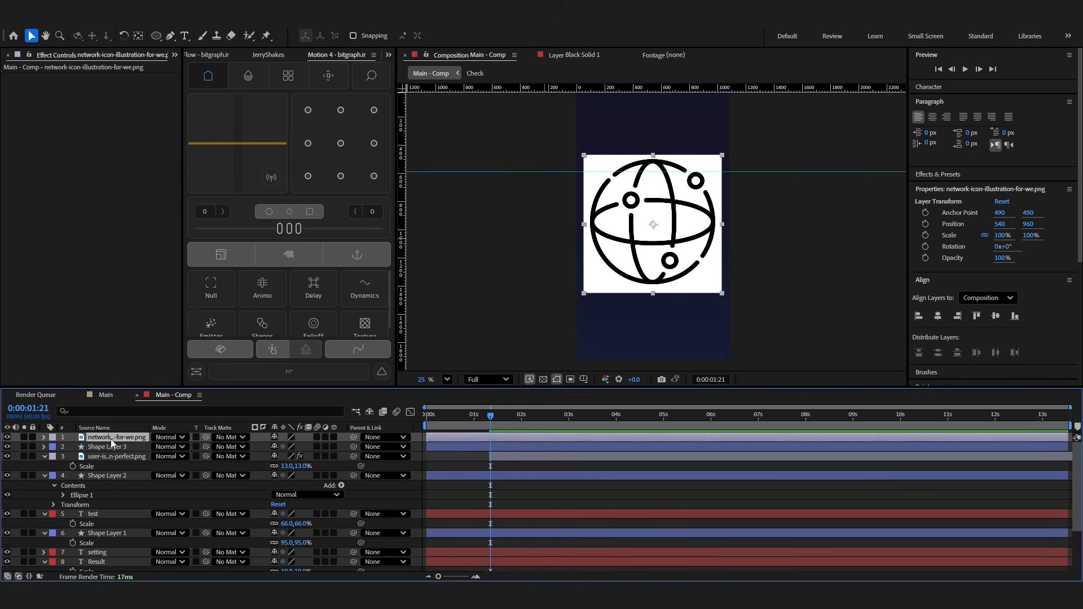
pyautogui.hotkey('ctrl', 'v')
# Copy the white Fill effect from the user icon layer onto the network icon layer
pyautogui.click(105, 456)
pyautogui.click(35, 126)
pyautogui.hotkey('ctrl', 'c')
pyautogui.click(116, 437)
pyautogui.hotkey('ctrl', 'v')
pyautogui.click(610, 488)
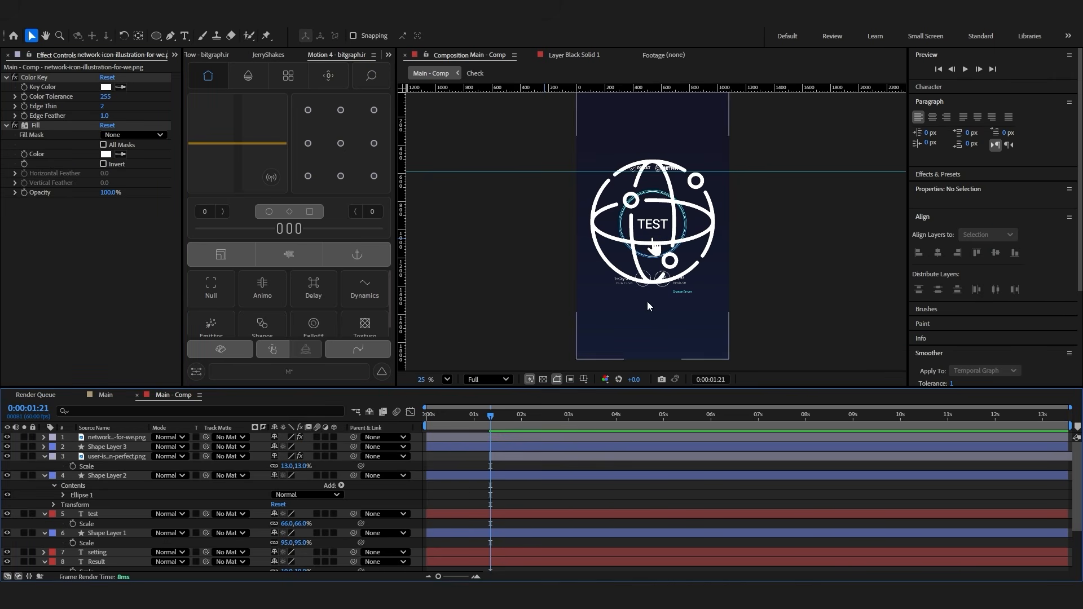
# Scale the network icon to 7% and move it to about 603, 1362 over the reference globe
pyautogui.click(637, 280)
pyautogui.press('s')
pyautogui.moveTo(305, 447); pyautogui.dragTo(243, 440)
pyautogui.scroll(4, 677, 290)
pyautogui.scroll(-2, 580, 189)
pyautogui.moveTo(582, 113); pyautogui.dragTo(601, 230)
pyautogui.scroll(5, 602, 236)
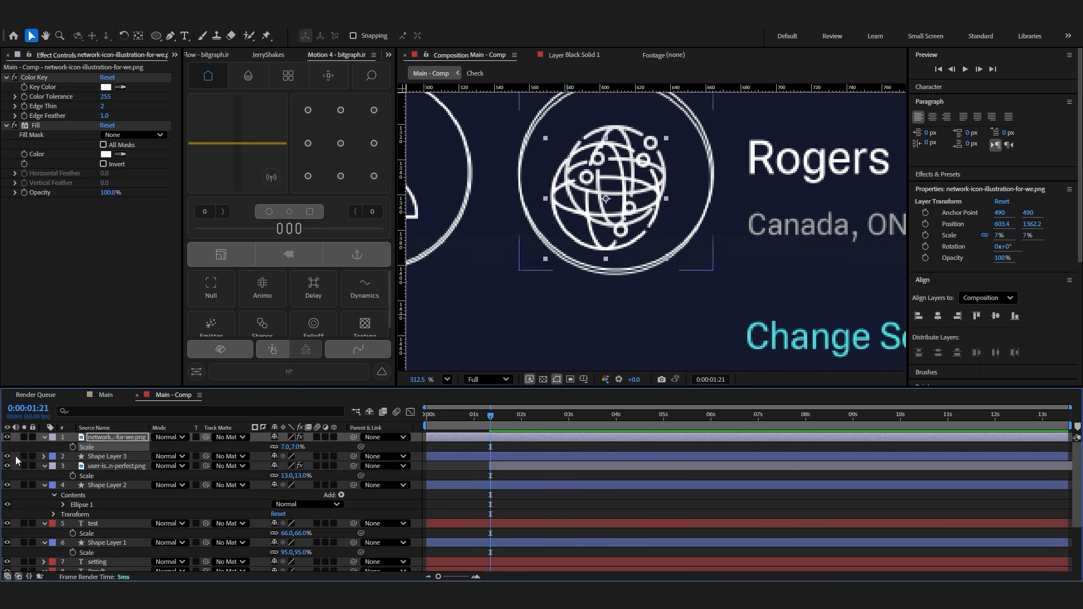
# Solo the network icon and Shape Layer 3, and centre the icon in the circle at position 609.3, 1348
pyautogui.moveTo(23, 437); pyautogui.dragTo(23, 456)
pyautogui.scroll(-2, 611, 213)
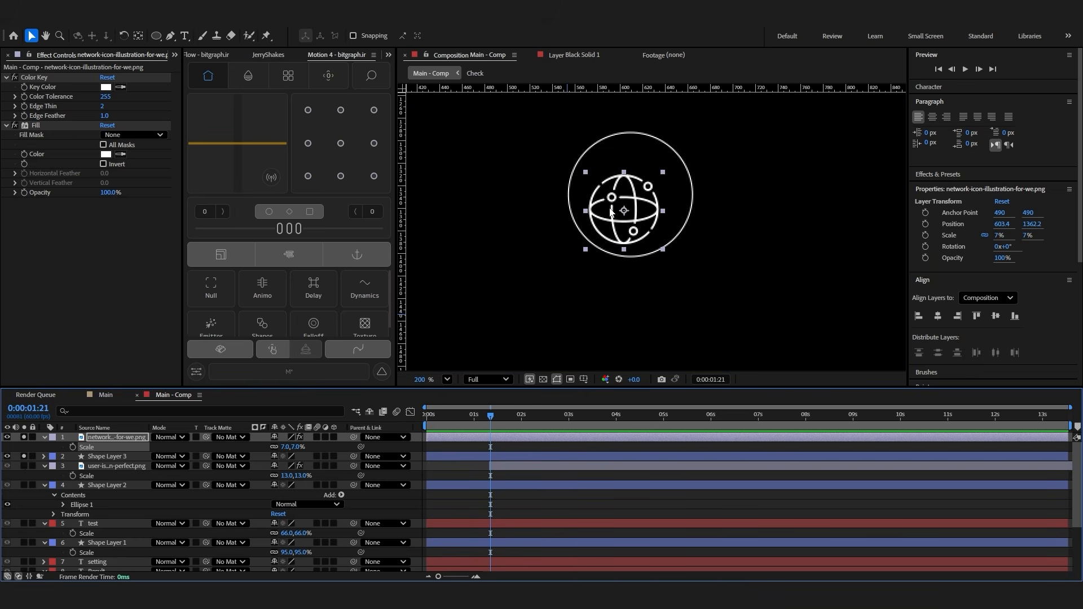
pyautogui.scroll(1, 623, 209)
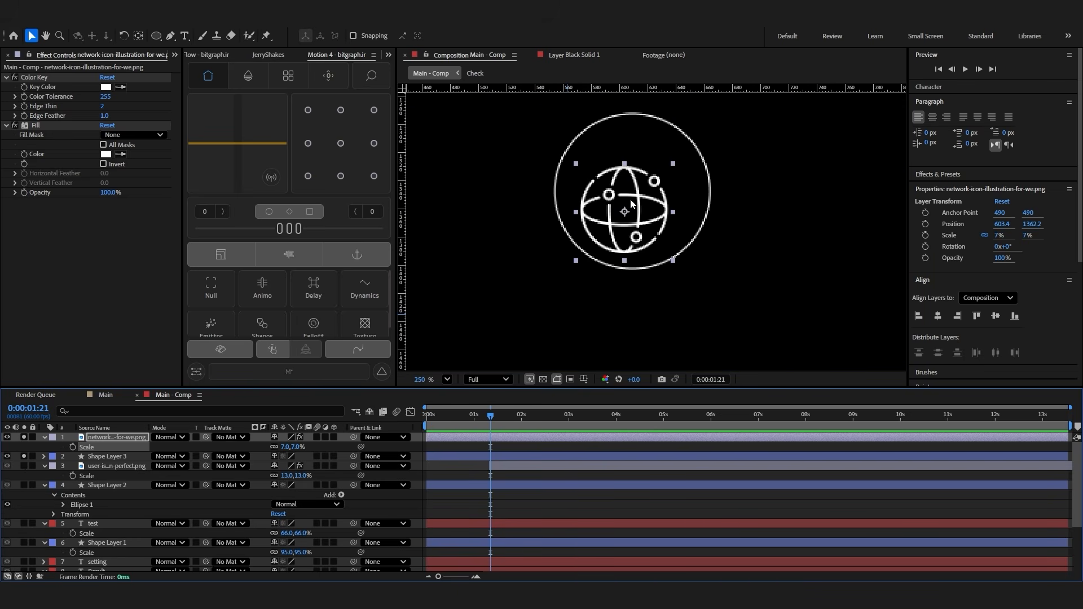
pyautogui.click(681, 149)
pyautogui.click(515, 440)
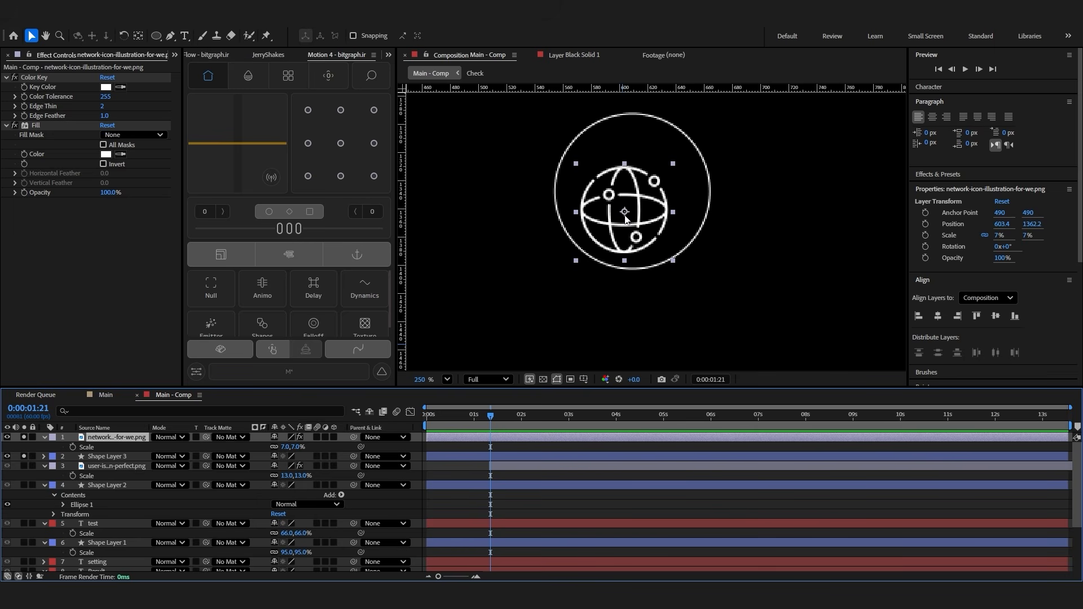
pyautogui.moveTo(629, 220); pyautogui.dragTo(637, 209)
pyautogui.press('s')
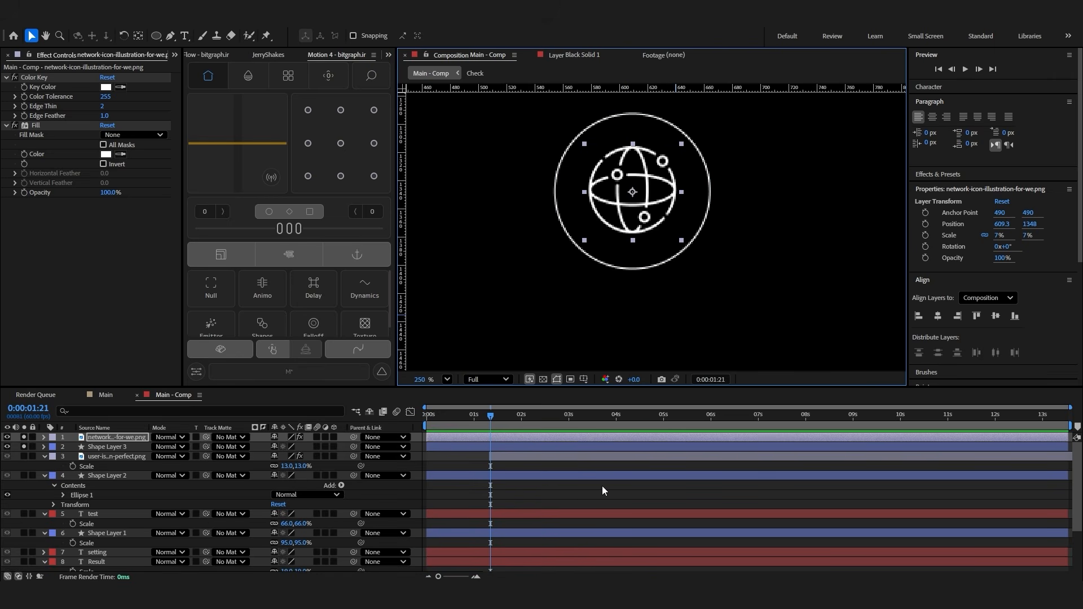
# Turn off solo for the network icon and Shape Layer 3 layers
pyautogui.scroll(-3, 724, 268)
pyautogui.click(563, 541)
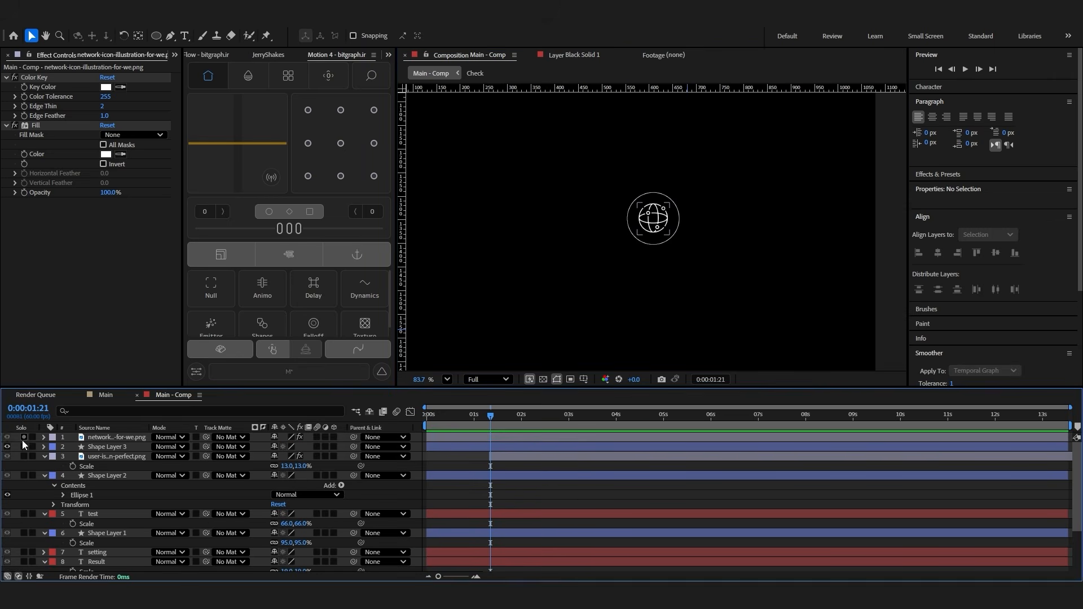
pyautogui.moveTo(24, 437); pyautogui.dragTo(23, 447)
pyautogui.scroll(-1, 654, 224)
pyautogui.scroll(3, 655, 227)
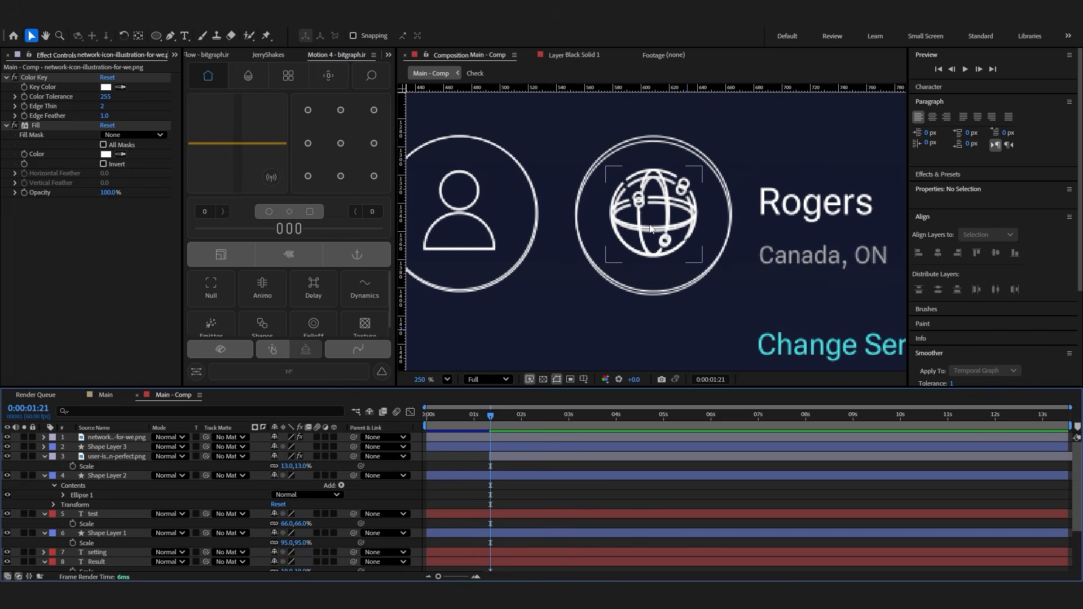
# Parent Shape Layer 2 to the user icon layer and Shape Layer 3 to the network icon layer
pyautogui.scroll(-1, 654, 227)
pyautogui.click(503, 458)
pyautogui.click(564, 489)
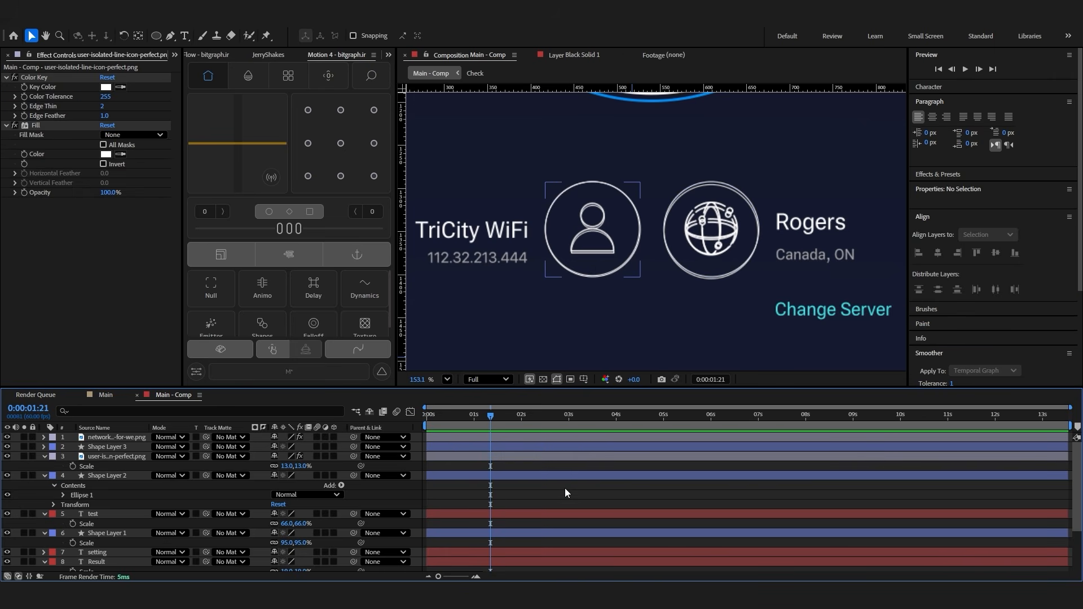
pyautogui.click(505, 475)
pyautogui.moveTo(345, 477); pyautogui.dragTo(112, 458)
pyautogui.moveTo(352, 447); pyautogui.dragTo(98, 438)
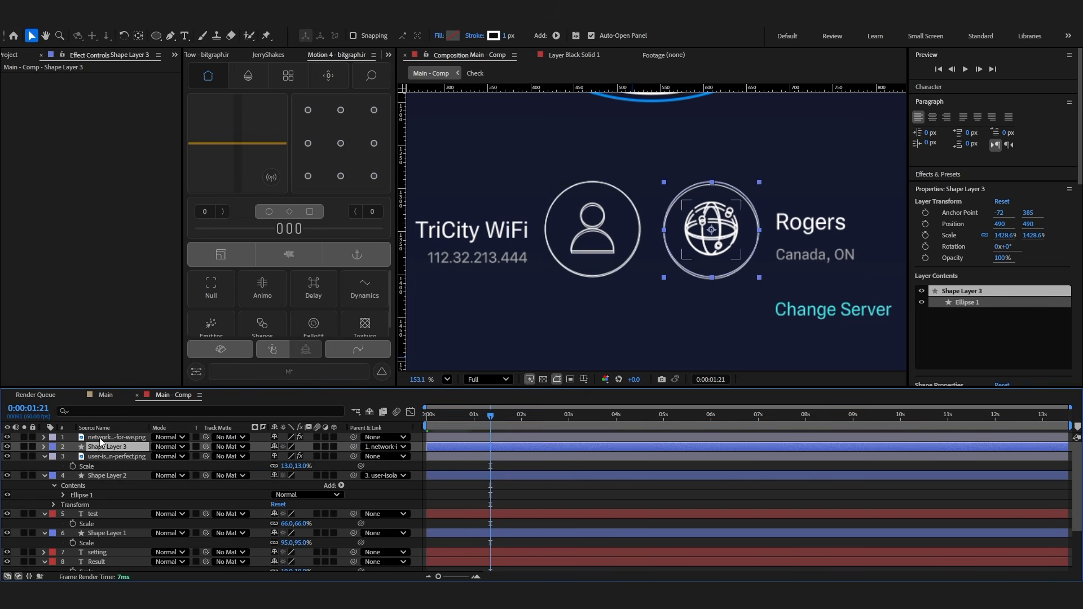
# Pre-compose the user icon and its circle, Shape Layer 2, into a composition named Profile
pyautogui.click(99, 457)
pyautogui.keyDown('shift'); pyautogui.click(98, 476); pyautogui.keyUp('shift')
pyautogui.rightClick(97, 477)
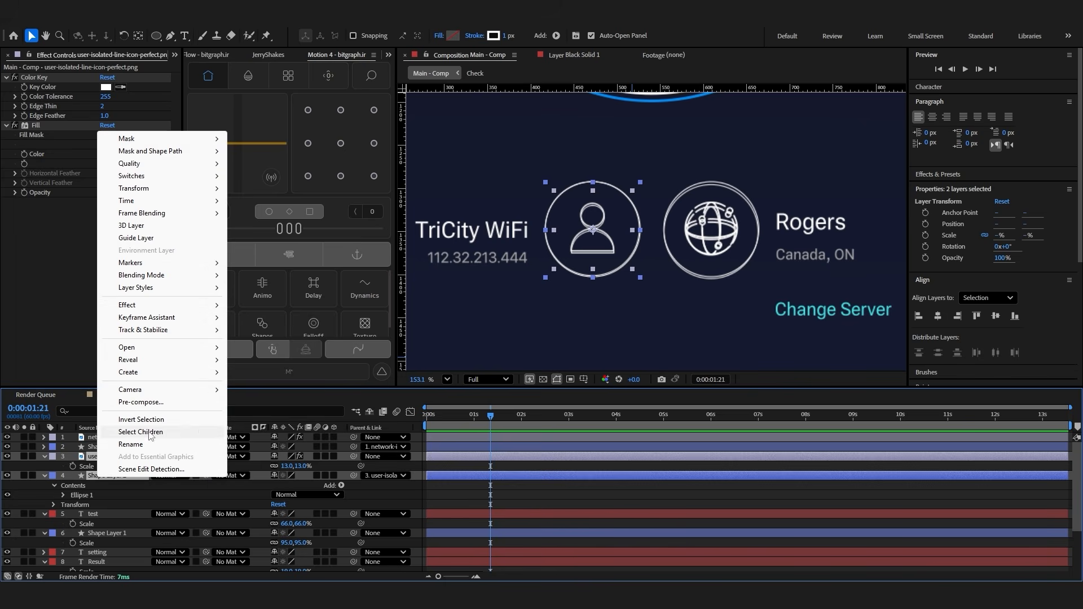
pyautogui.click(141, 402)
pyautogui.write('Profile')
pyautogui.press('Return')
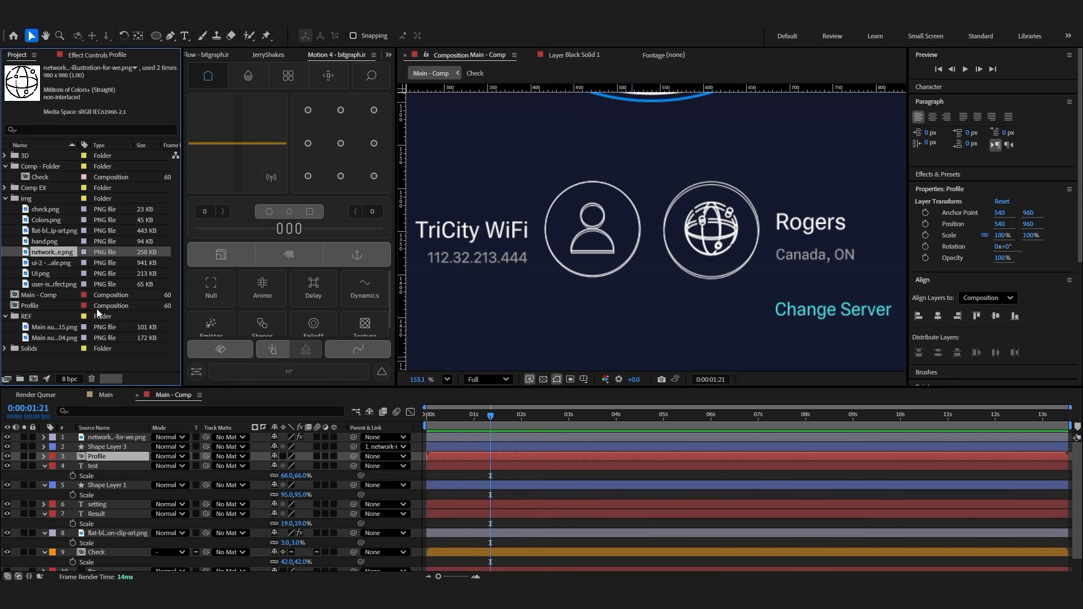
# Move the Profile composition into Comp - Folder and give its layer a Green label
pyautogui.moveTo(32, 306); pyautogui.dragTo(40, 168)
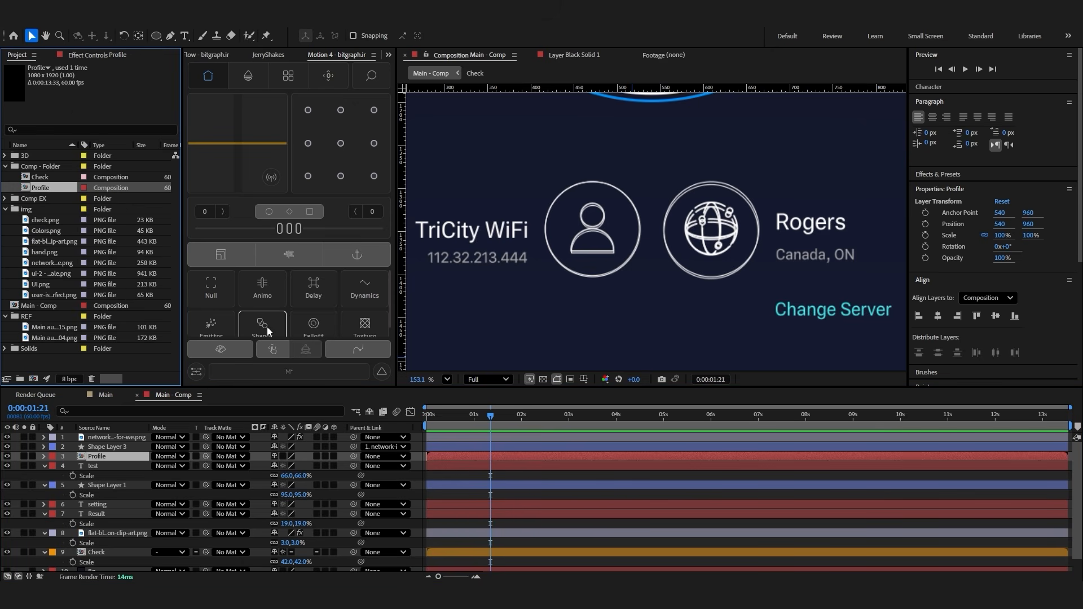
pyautogui.click(53, 456)
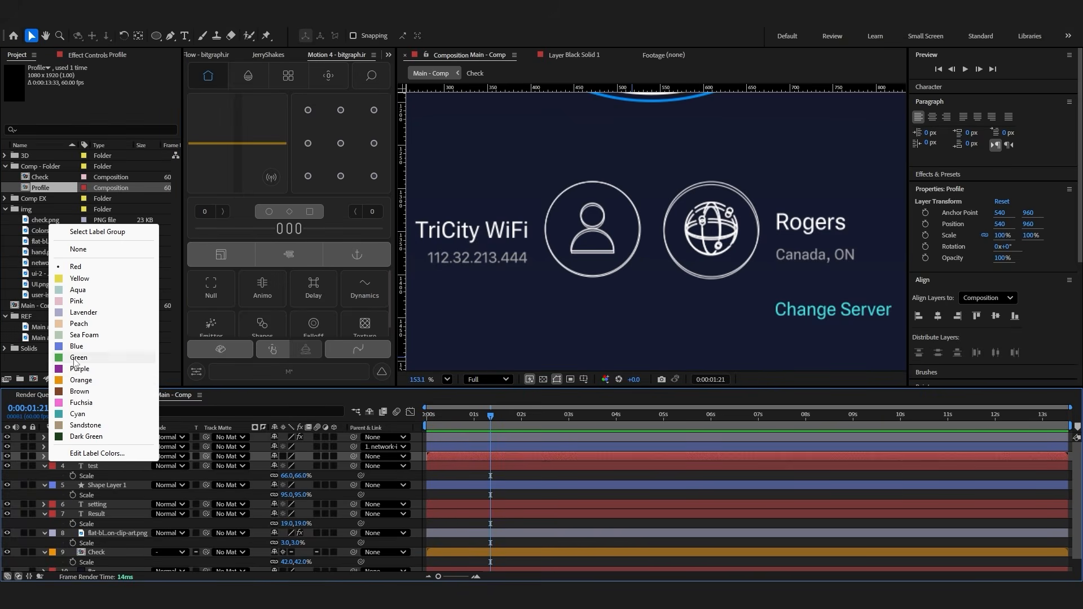
pyautogui.click(75, 357)
# Pre-compose the network icon and Shape Layer 3 as Network and give the layer an Orange label
pyautogui.click(102, 437)
pyautogui.keyDown('shift'); pyautogui.click(100, 449); pyautogui.keyUp('shift')
pyautogui.rightClick(100, 449)
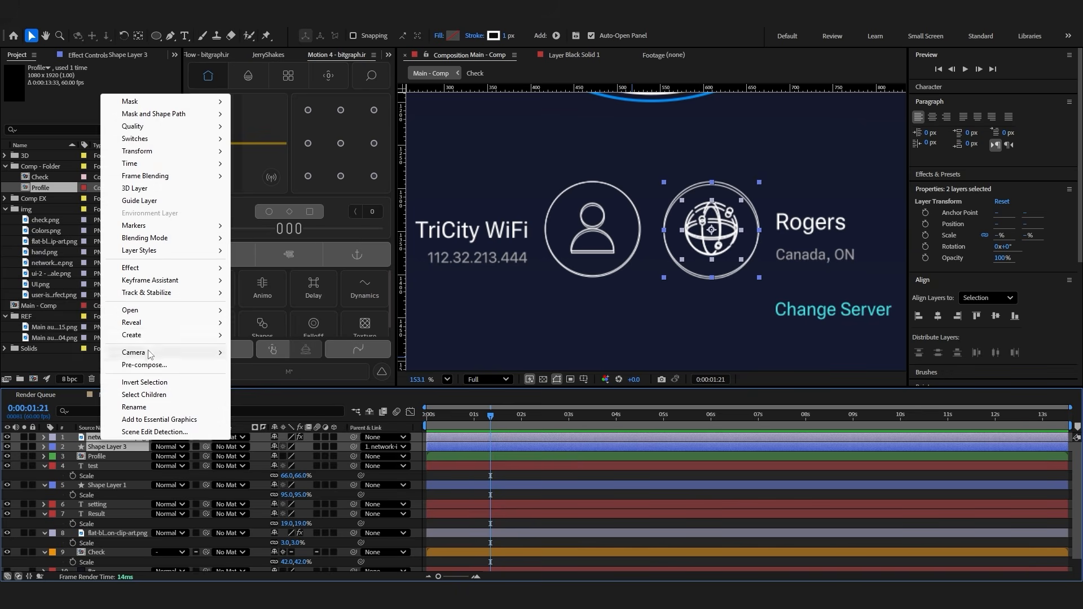
pyautogui.click(136, 354)
pyautogui.write('Network')
pyautogui.press('Return')
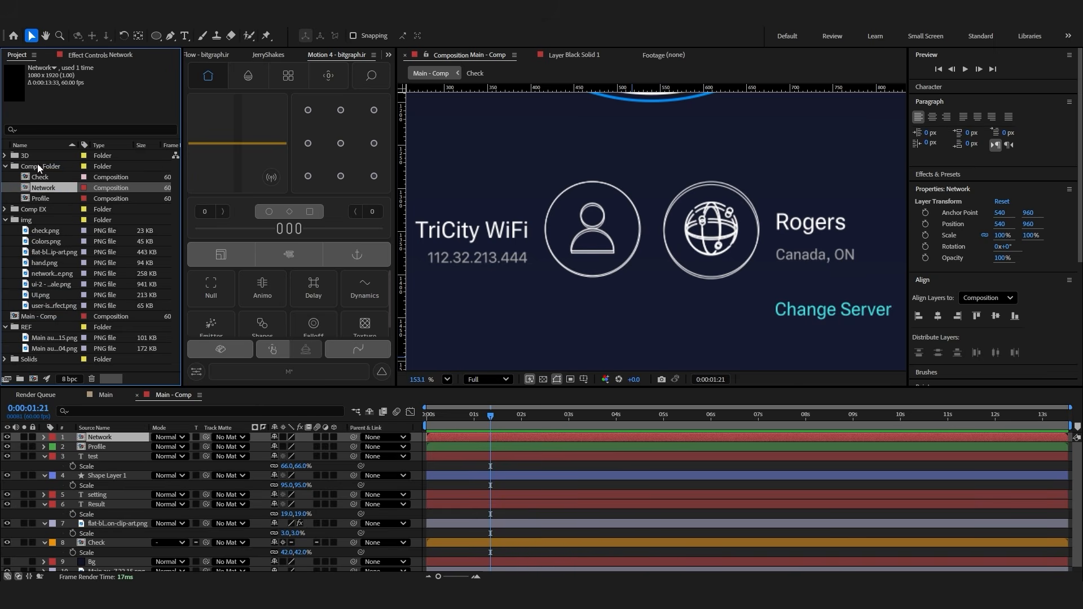
pyautogui.click(53, 438)
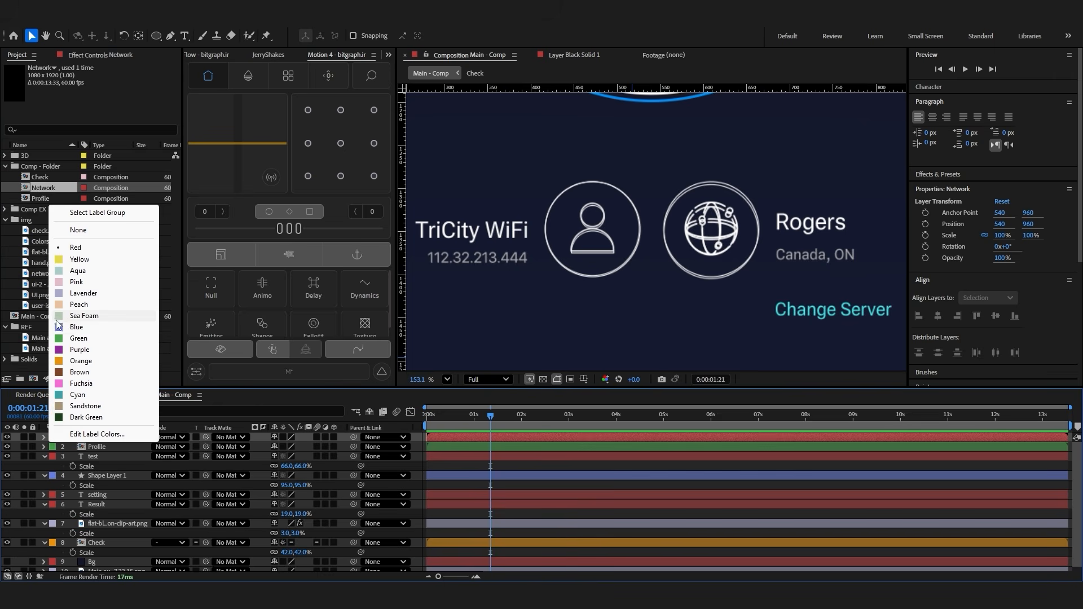
pyautogui.click(79, 361)
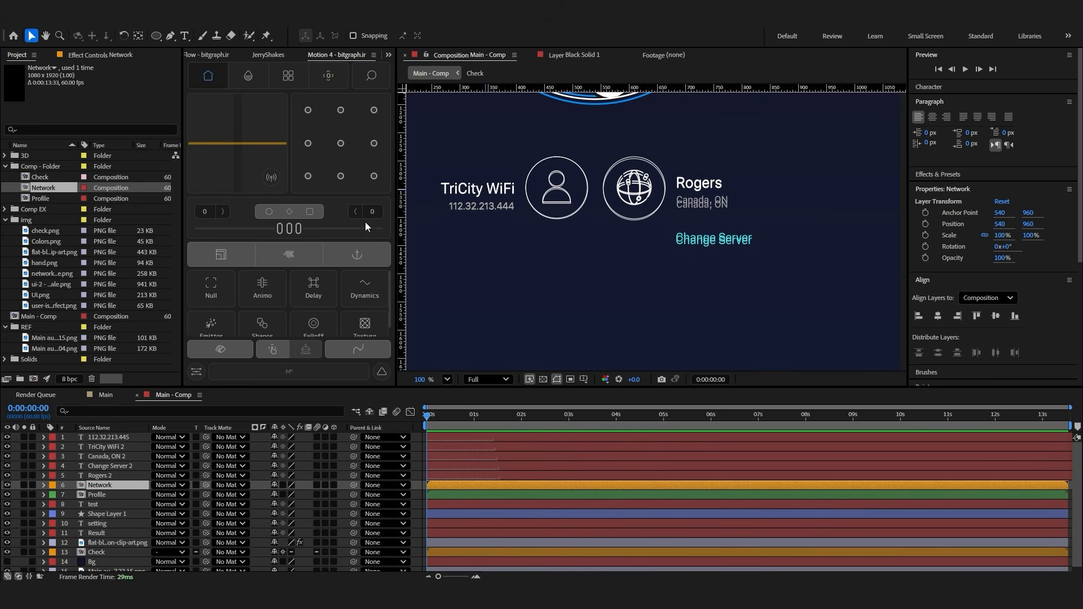
# Check the font settings and fill colours of the recreated IP address, Rogers and Change Server text layers
pyautogui.moveTo(541, 209); pyautogui.dragTo(570, 210)
pyautogui.click(516, 440)
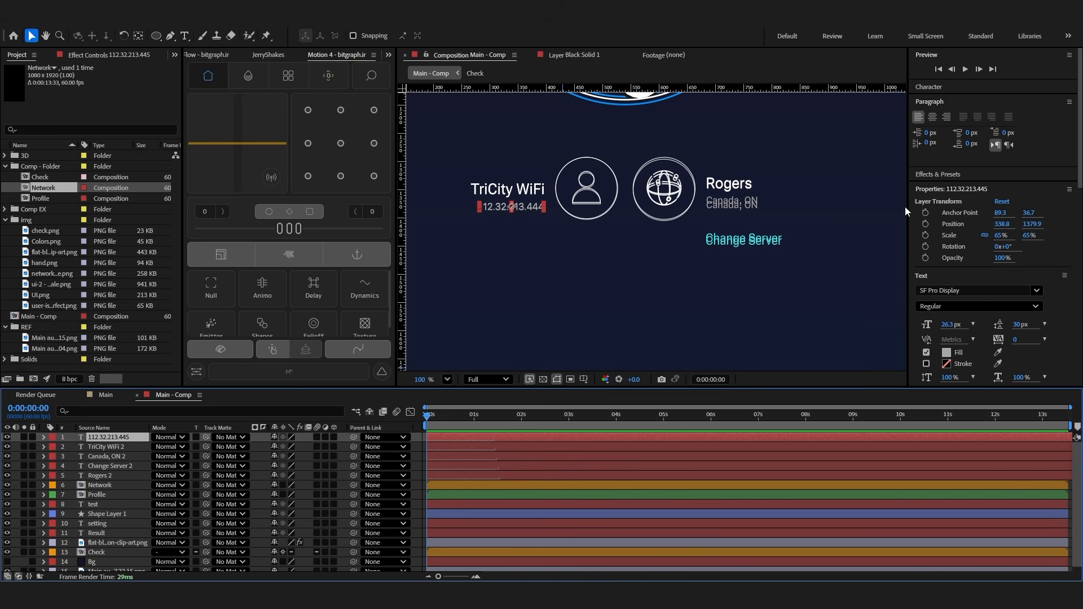
pyautogui.click(741, 190)
pyautogui.click(736, 242)
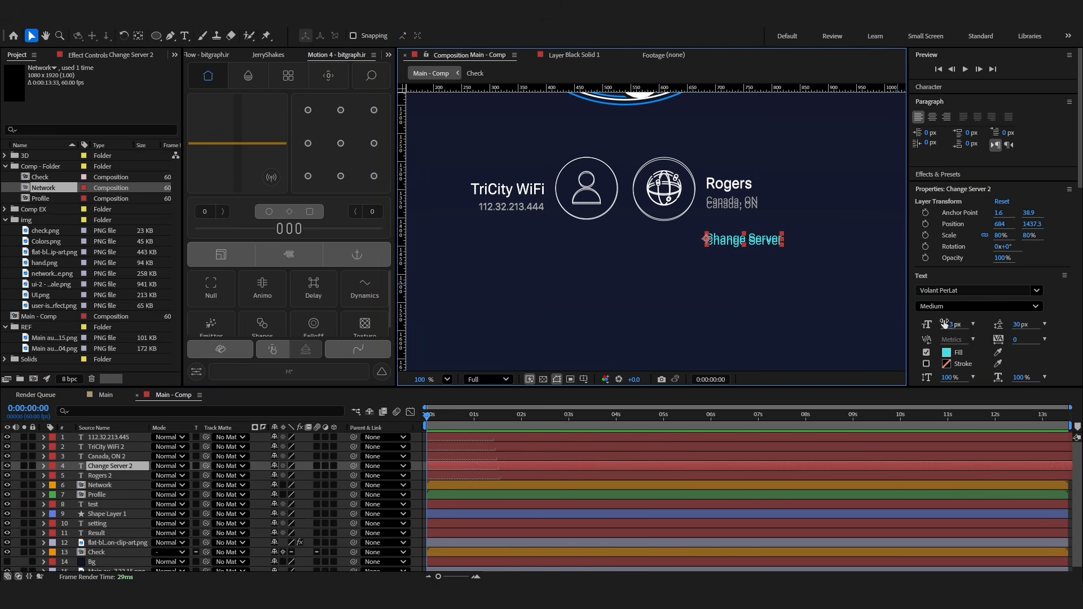
pyautogui.click(946, 353)
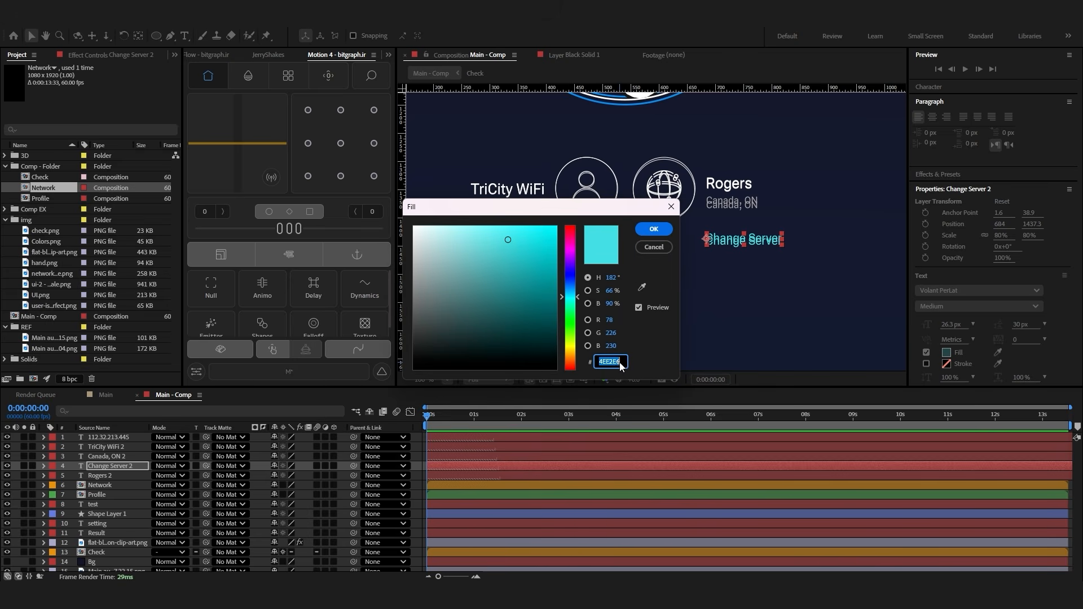
pyautogui.click(654, 233)
pyautogui.click(509, 207)
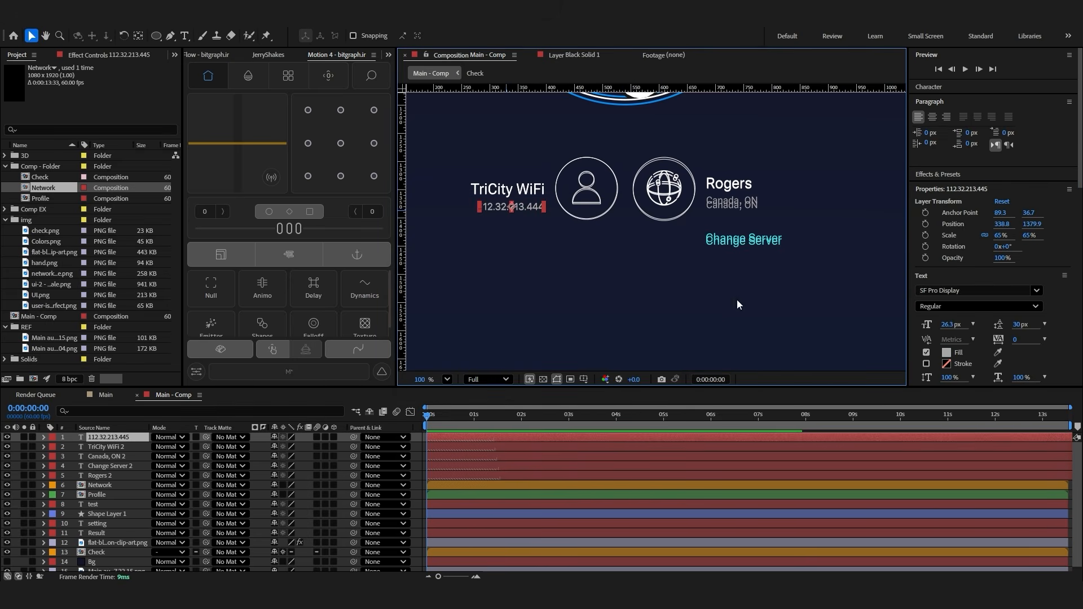
pyautogui.click(946, 353)
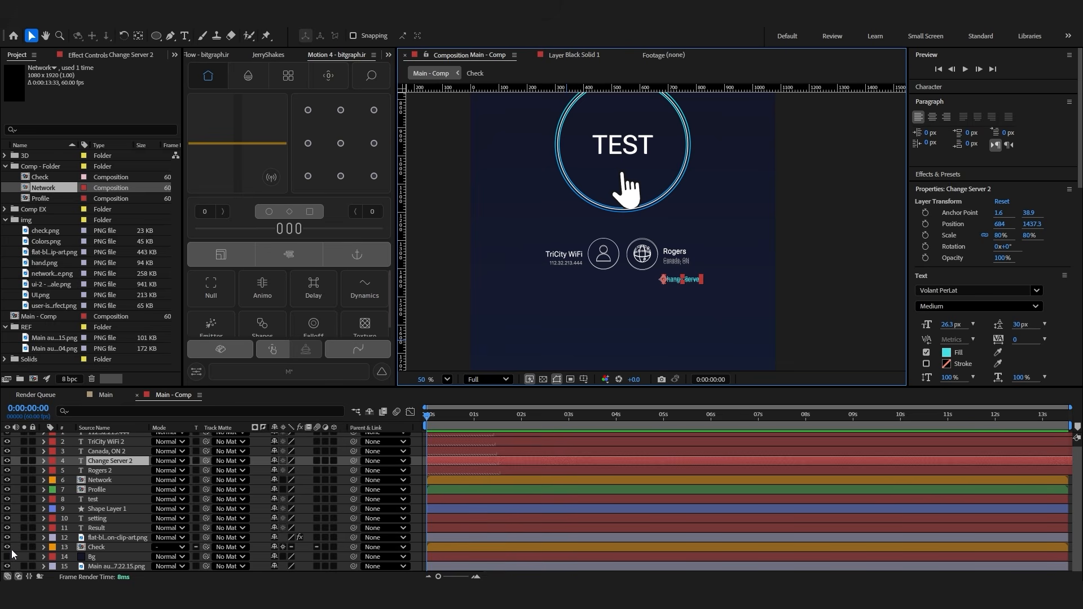
# Hide the reference screenshot layer and show the Bg layer behind the recreated interface
pyautogui.click(7, 557)
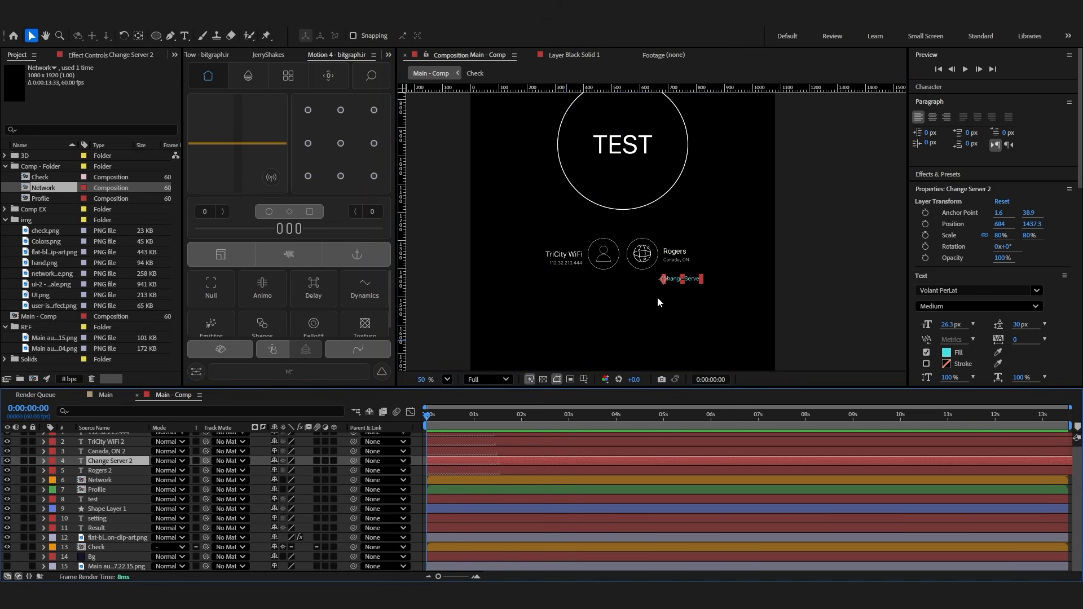
pyautogui.click(7, 557)
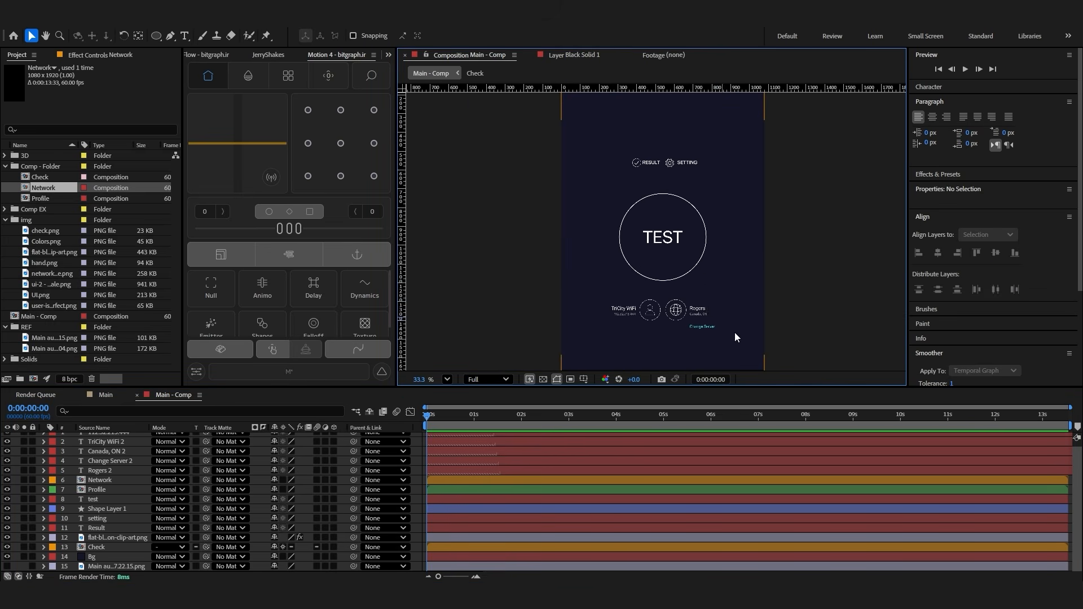
# Give the test text layer and Shape Layer 1 a Green label after trying Brown
pyautogui.click(109, 525)
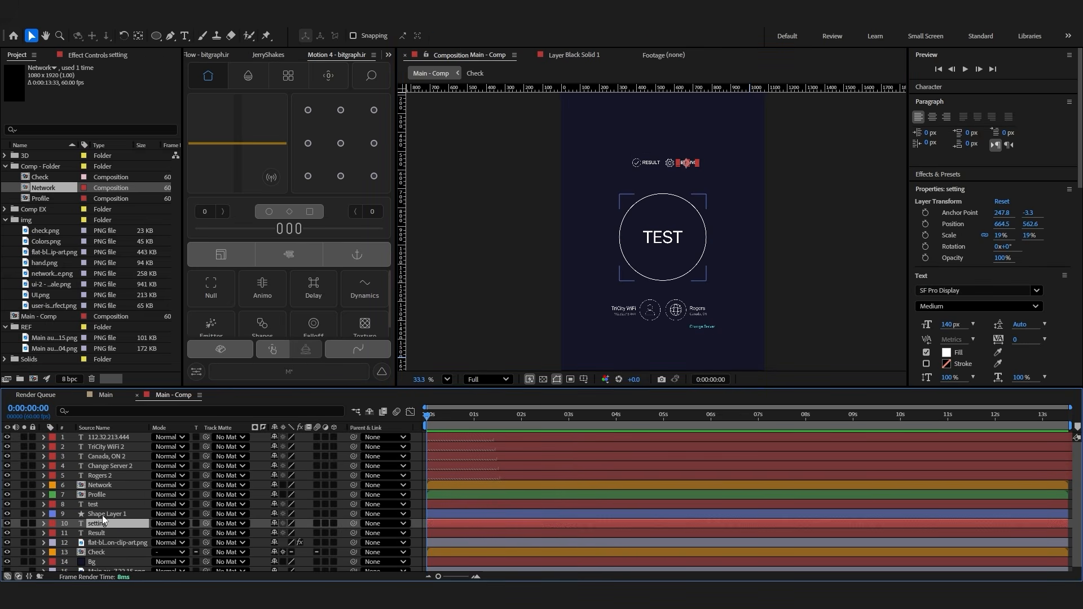
pyautogui.keyDown('ctrl'); pyautogui.click(106, 512); pyautogui.keyUp('ctrl')
pyautogui.click(52, 512)
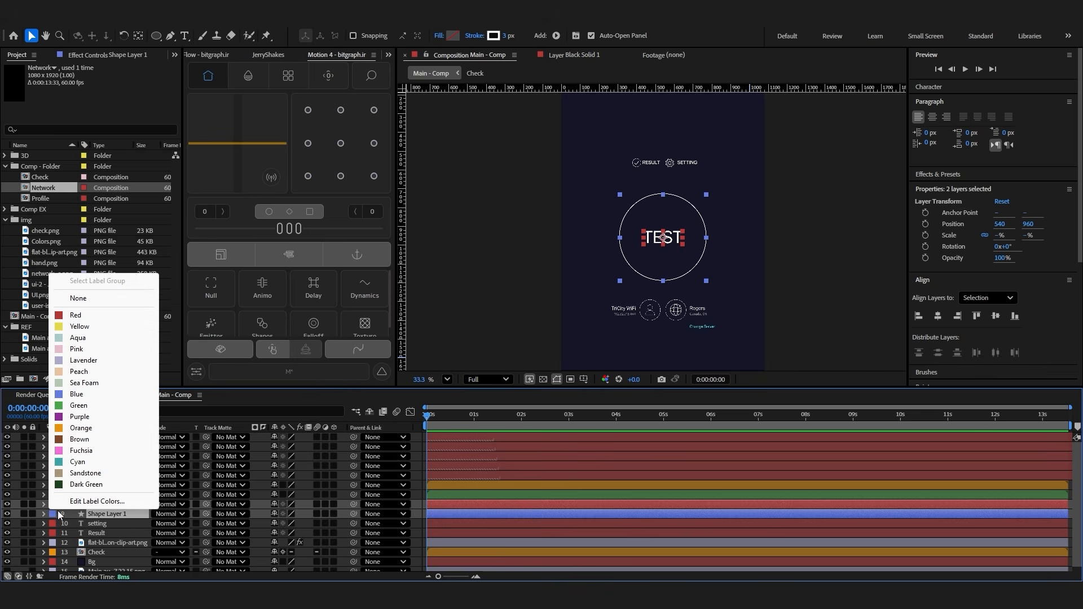
pyautogui.click(79, 439)
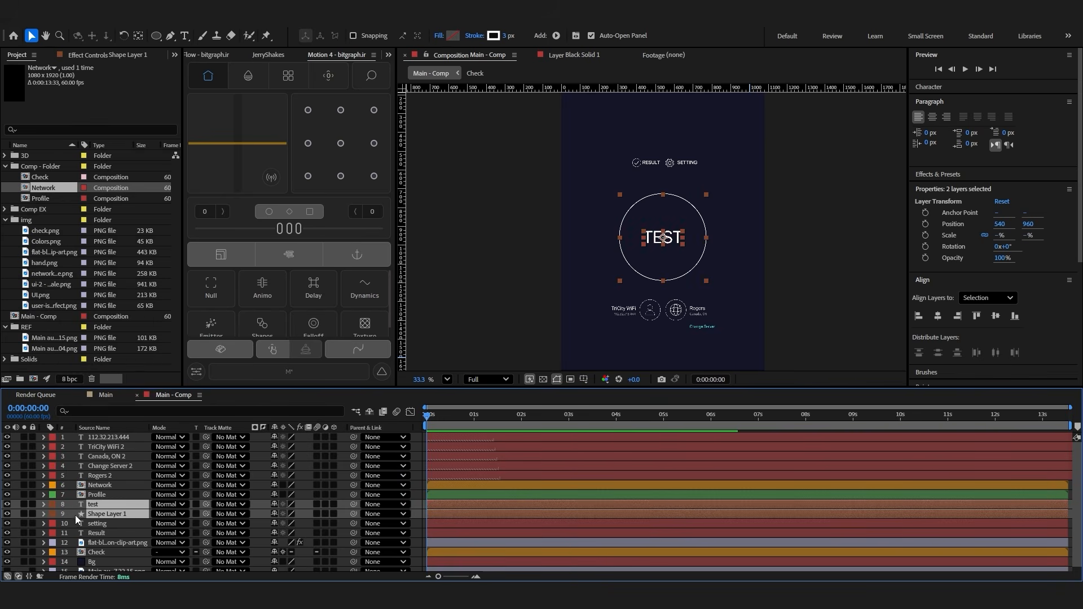
pyautogui.click(49, 514)
pyautogui.click(79, 417)
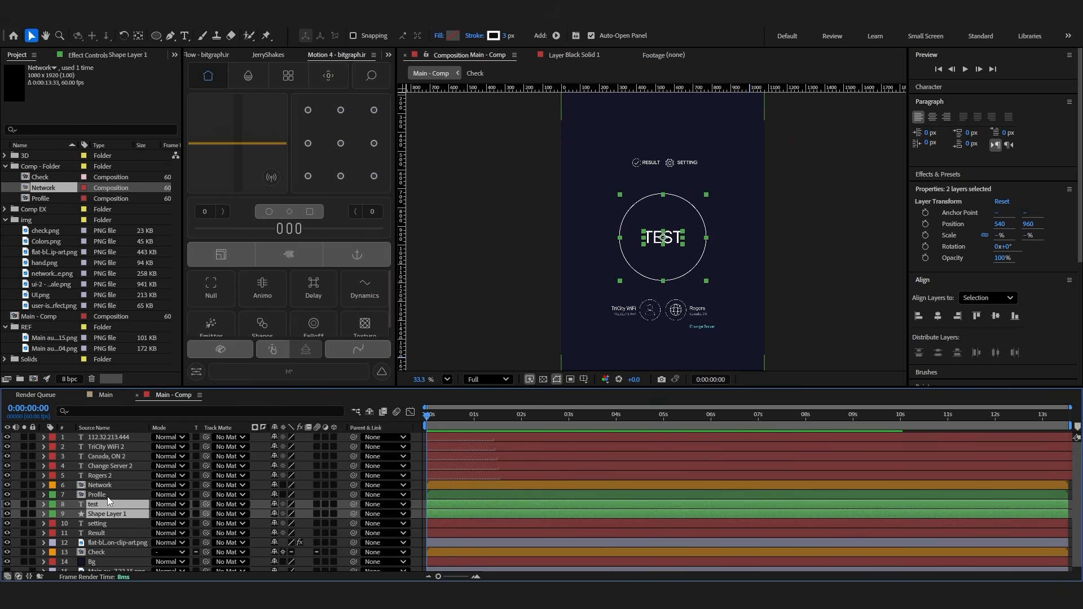
# Move the setting text layer below Result and give it and the gear icon layer a Cyan label
pyautogui.click(108, 495)
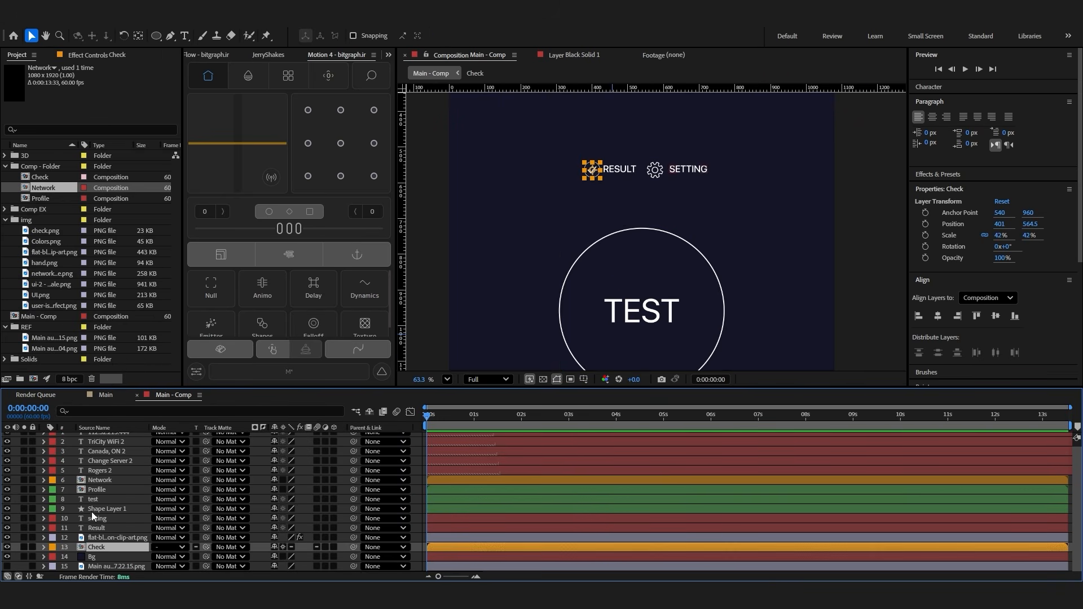
pyautogui.moveTo(100, 519); pyautogui.dragTo(101, 530)
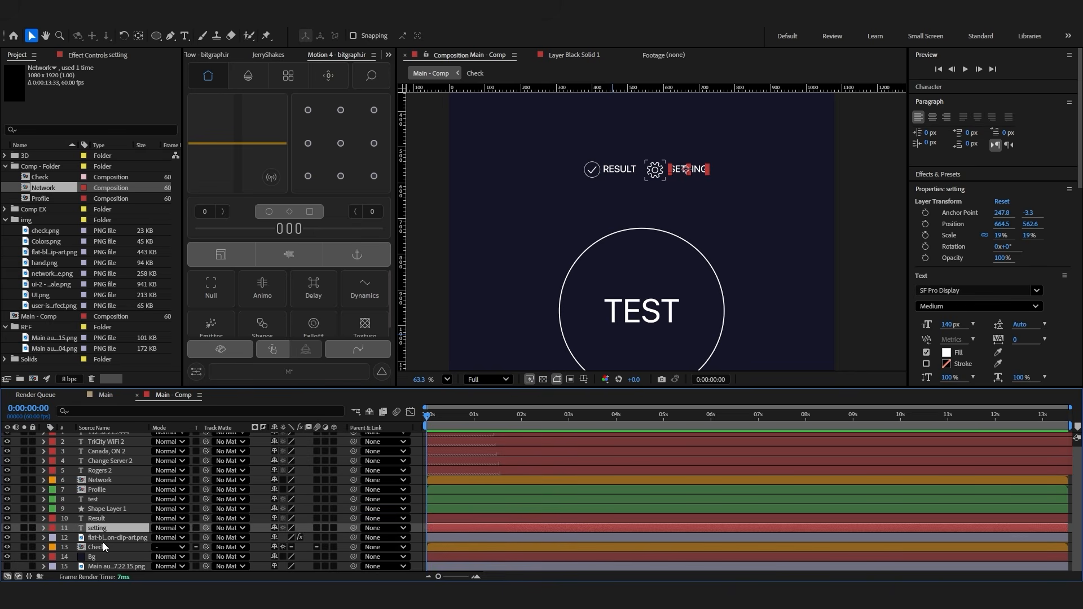
pyautogui.click(106, 537)
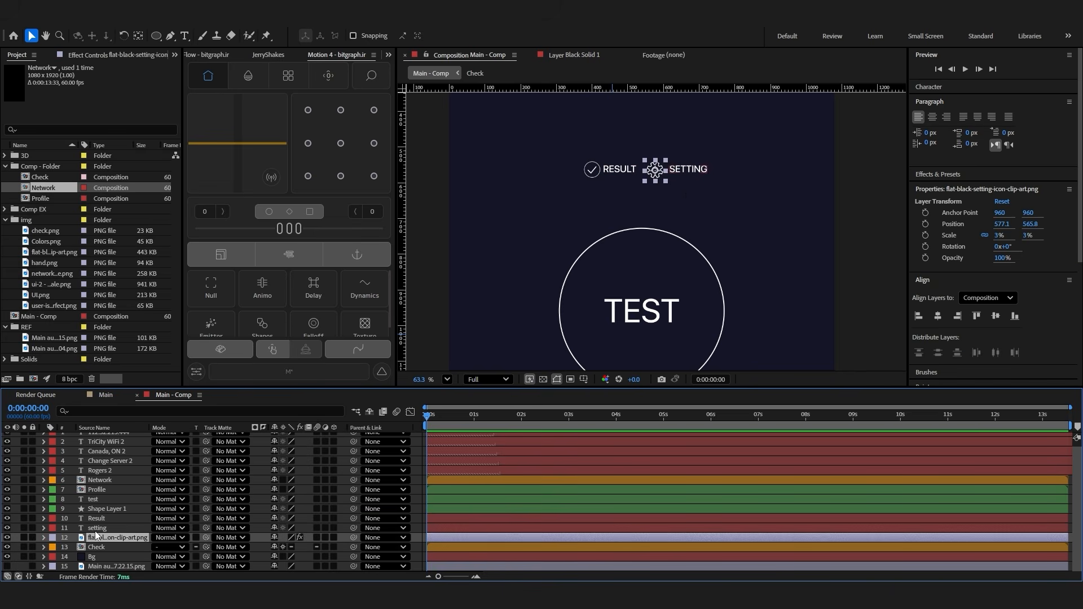
pyautogui.keyDown('shift'); pyautogui.click(95, 530); pyautogui.keyUp('shift')
pyautogui.rightClick(94, 529)
pyautogui.click(53, 531)
pyautogui.click(77, 486)
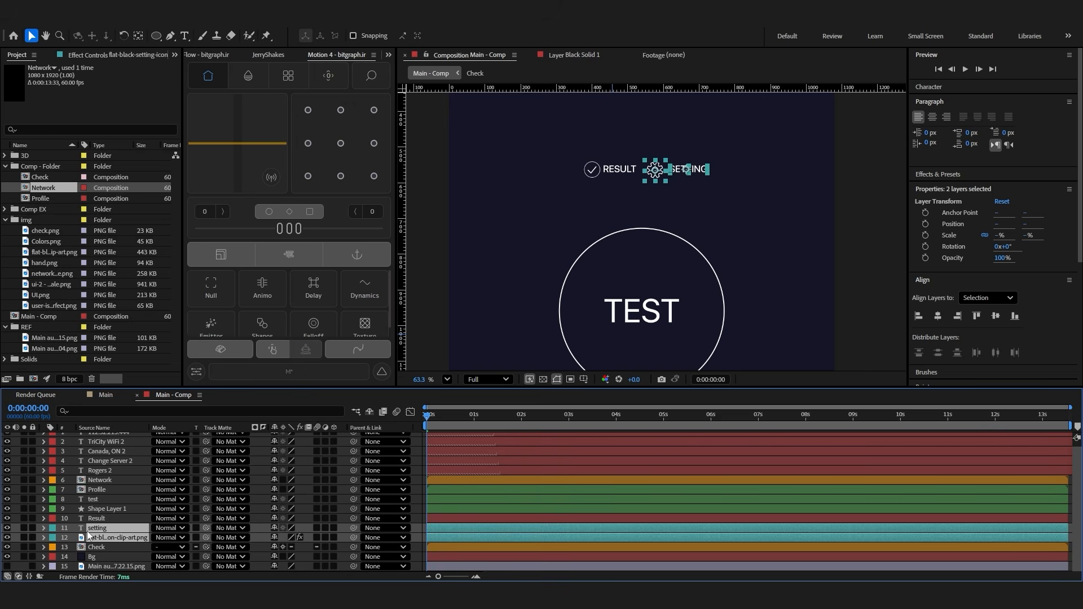
# Move the Result text layer directly above Check and give both layers a Fuchsia label
pyautogui.moveTo(95, 518); pyautogui.dragTo(96, 546)
pyautogui.keyDown('shift'); pyautogui.click(92, 548); pyautogui.keyUp('shift')
pyautogui.click(54, 539)
pyautogui.click(79, 496)
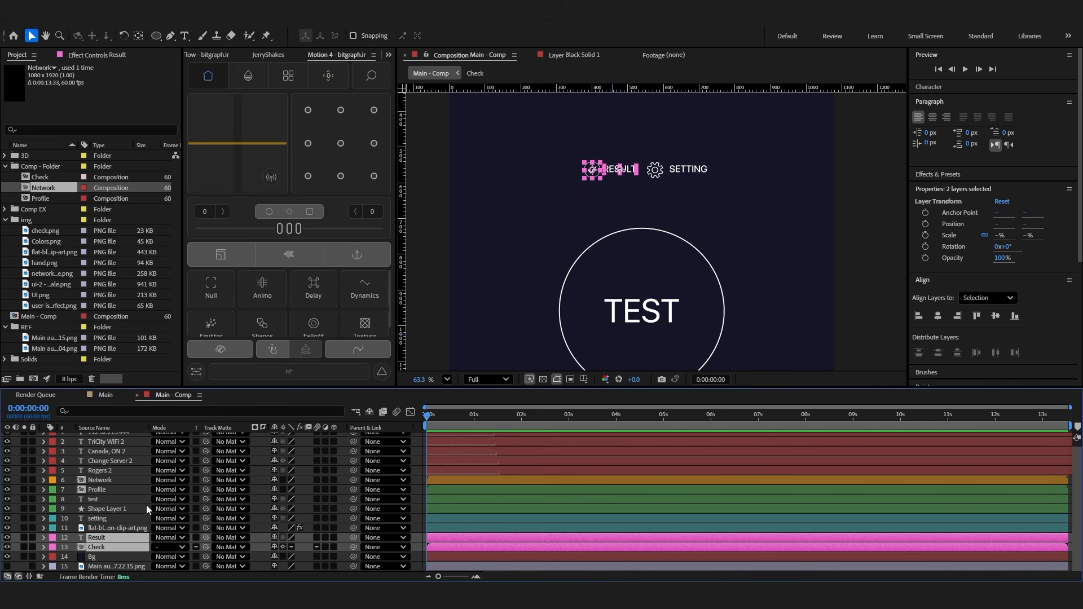
# Move the test text layer and Shape Layer 1 together to directly above the Bg layer
pyautogui.click(95, 509)
pyautogui.press(',')
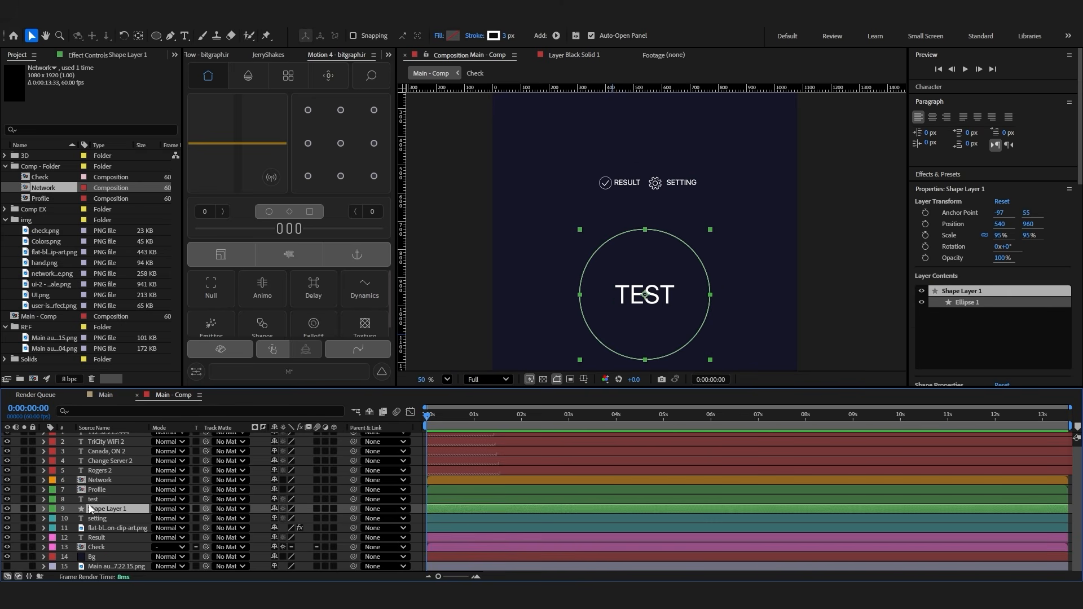
pyautogui.keyDown('shift'); pyautogui.click(94, 499); pyautogui.keyUp('shift')
pyautogui.moveTo(97, 499); pyautogui.dragTo(100, 554)
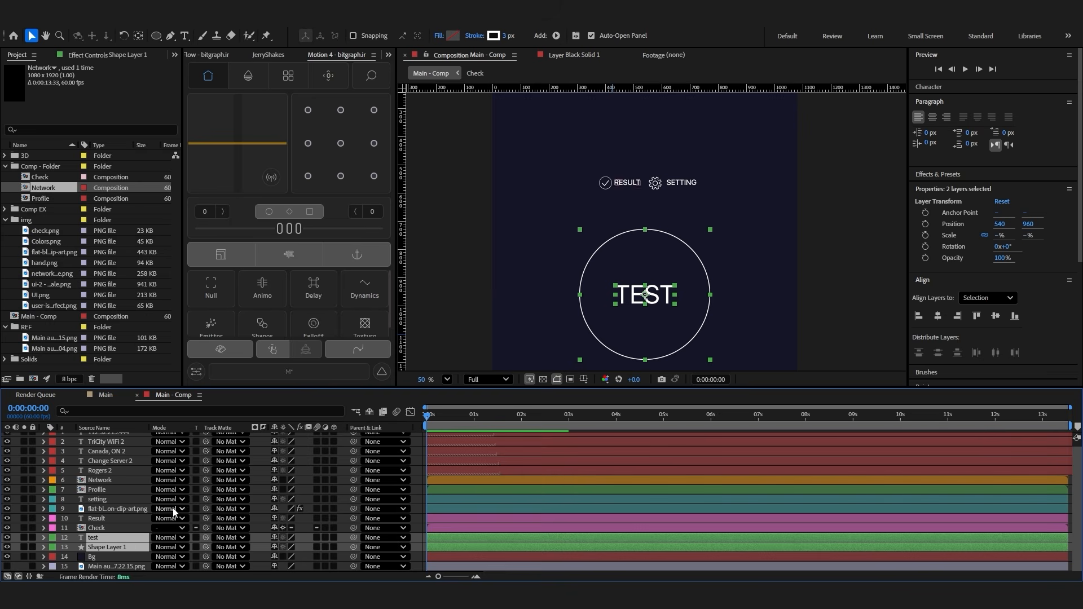
pyautogui.click(444, 313)
pyautogui.hotkey('shift', '/')
pyautogui.scroll(2, 675, 340)
# Keyframe the Scale from 0 to 1 second, test from 131% to 66% and Shape Layer 1 from 160% to 95%
pyautogui.click(459, 546)
pyautogui.keyDown('shift'); pyautogui.click(458, 538); pyautogui.keyUp('shift')
pyautogui.press('s')
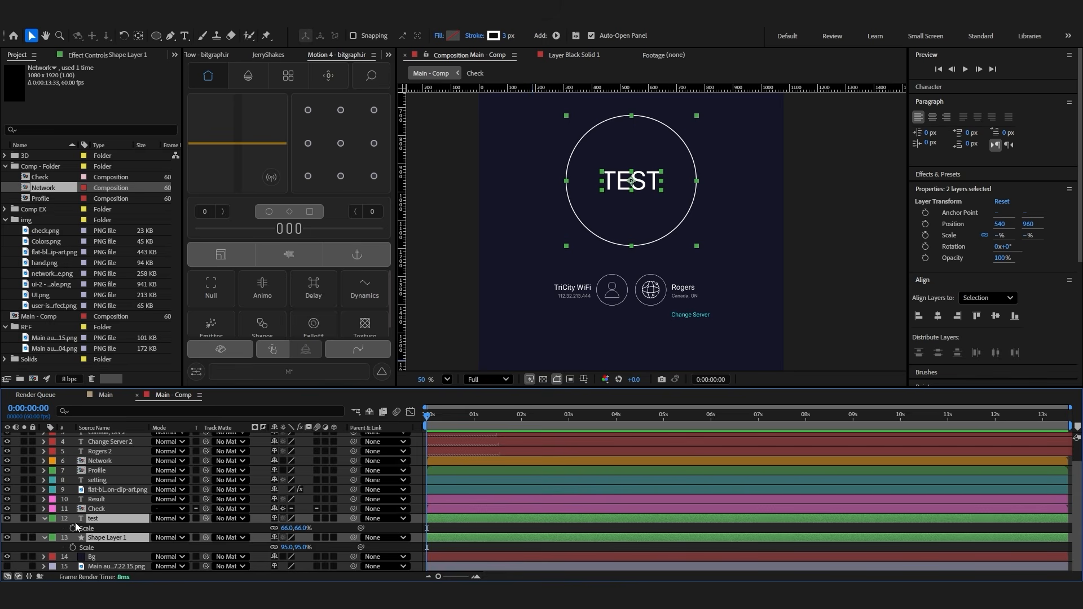
pyautogui.click(72, 528)
pyautogui.hotkey('shift', 'pagedown')
pyautogui.hotkey('shift', 'pagedown')
pyautogui.hotkey('shift', 'pagedown')
pyautogui.hotkey('shift', 'pagedown')
pyautogui.hotkey('shift', 'pagedown')
pyautogui.hotkey('shift', 'pagedown')
pyautogui.click(15, 528)
pyautogui.click(16, 547)
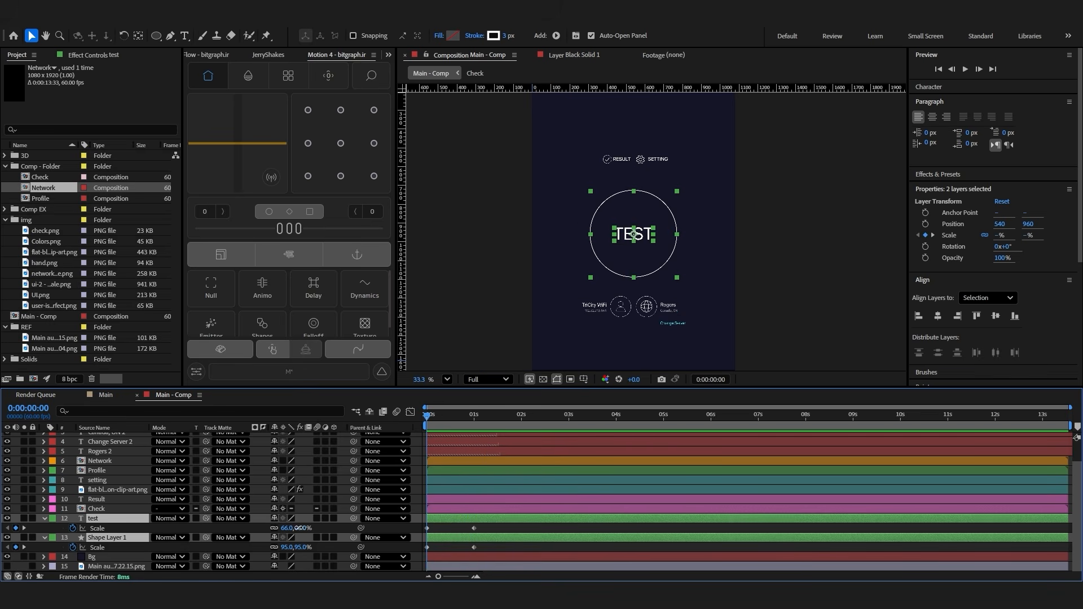
pyautogui.moveTo(296, 528); pyautogui.dragTo(329, 522)
# Apply the Flow easing curve 0.09, 0.80, 0.22, 0.90 to both layers' Scale keyframes and preview the animation
pyautogui.moveTo(424, 552); pyautogui.dragTo(514, 503)
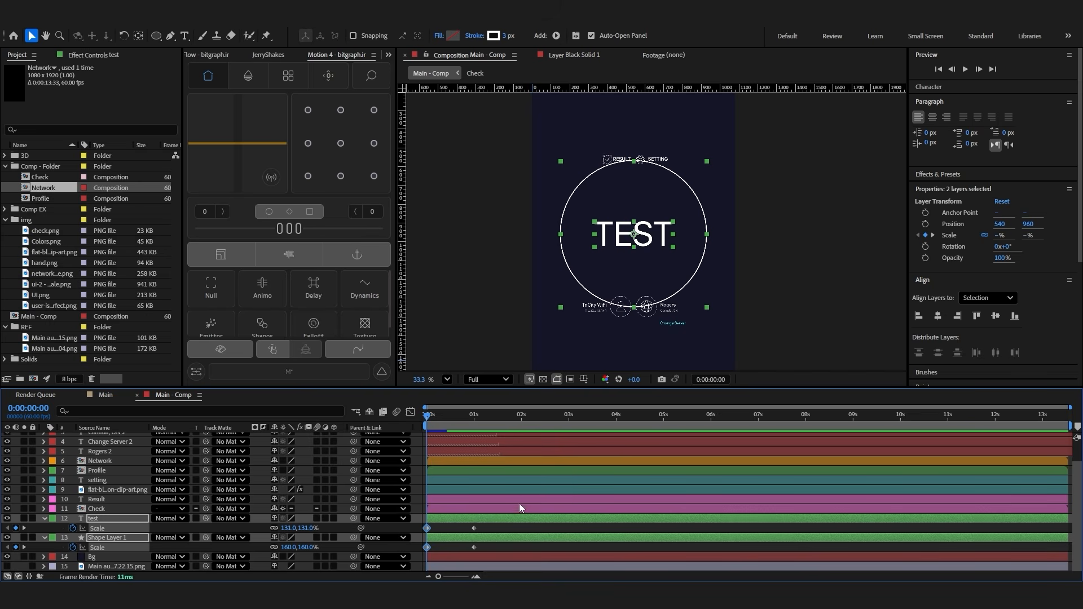
pyautogui.click(206, 58)
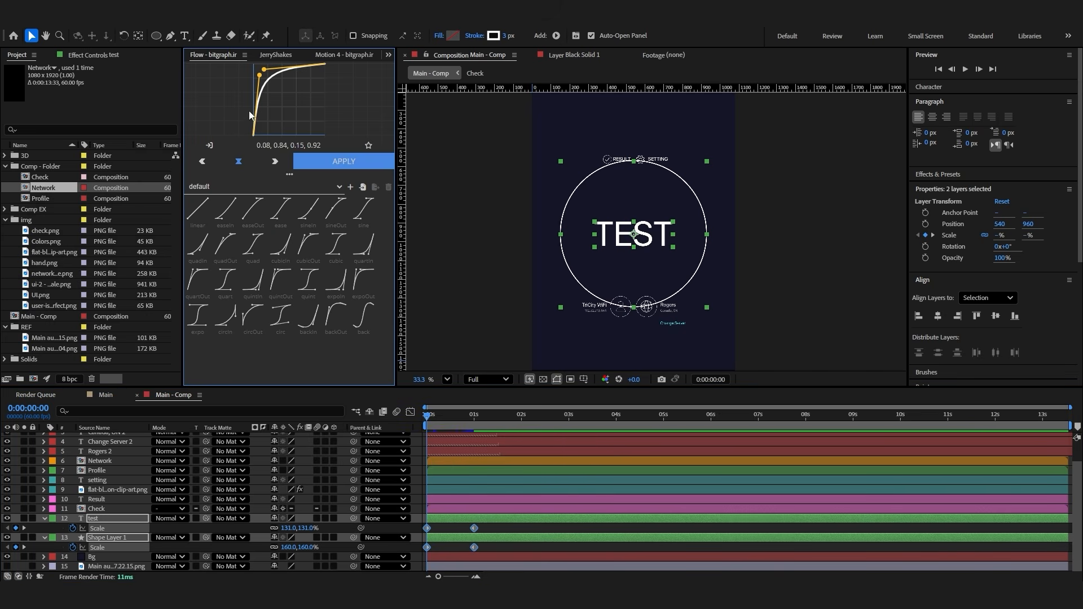
pyautogui.moveTo(259, 77); pyautogui.dragTo(270, 74)
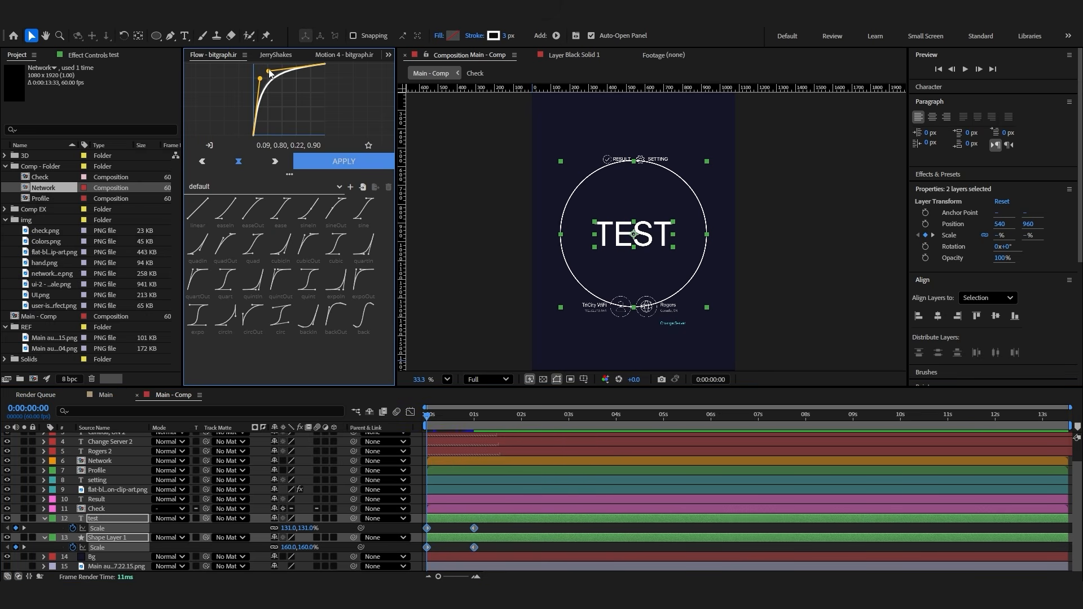
pyautogui.click(339, 169)
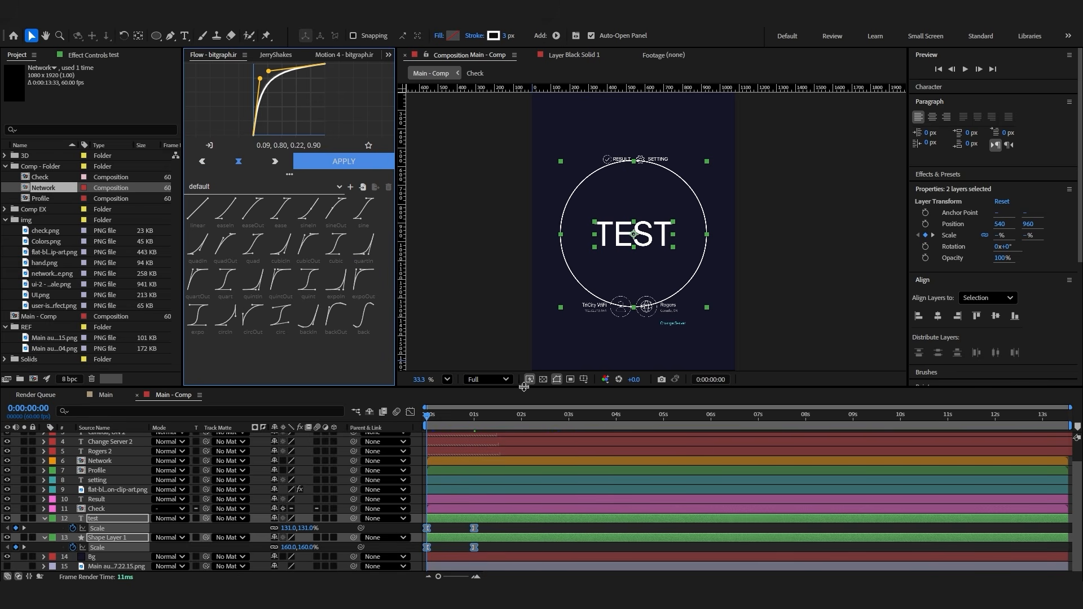
pyautogui.click(496, 528)
pyautogui.press('space')
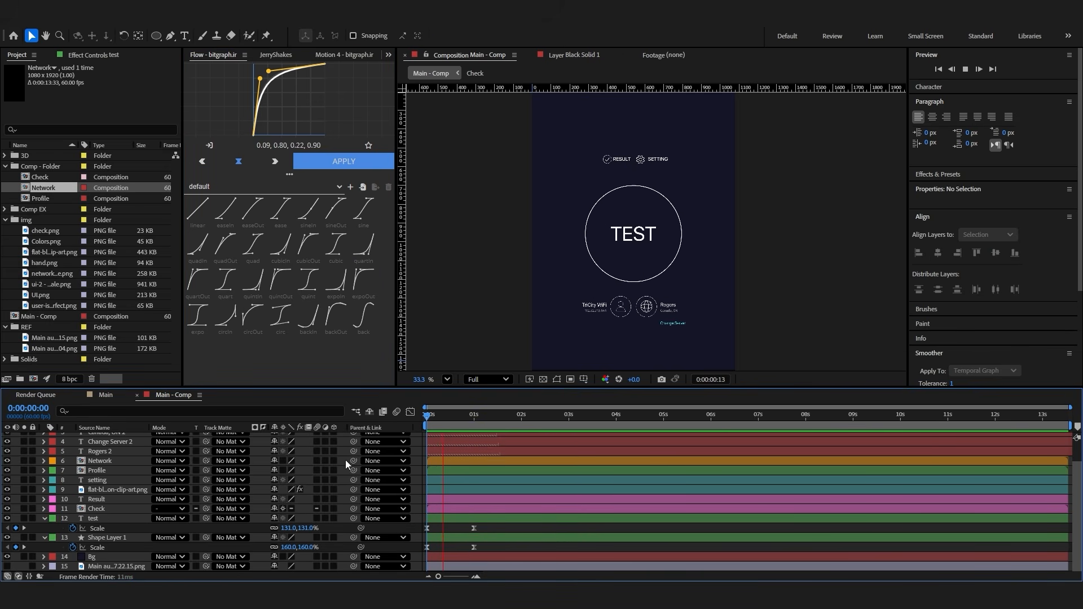
pyautogui.press('space')
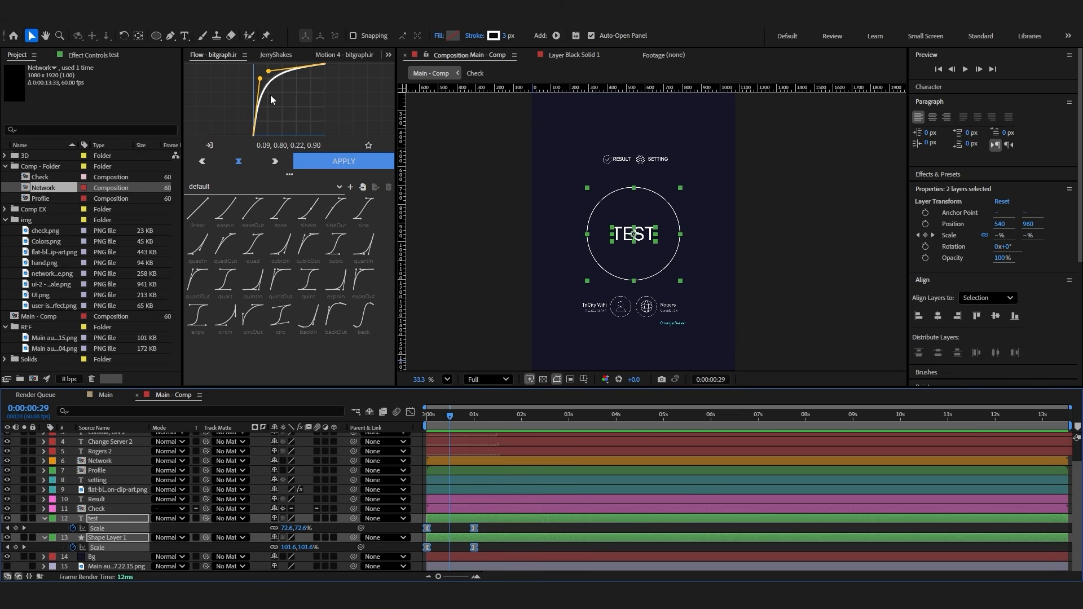
# Steepen the Flow curve to 0.08, 0.87, 0.14, 0.92 and apply it to the Scale keyframes
pyautogui.click(260, 80)
pyautogui.moveTo(260, 80); pyautogui.dragTo(263, 70)
pyautogui.click(326, 167)
# Move the ending Scale keyframes of test and Shape Layer 1 to frame 40, reapply the Flow easing and preview
pyautogui.moveTo(450, 417)
pyautogui.mouseDown()
pyautogui.moveTo(363, 433)
pyautogui.moveTo(458, 433)
pyautogui.mouseUp()
pyautogui.click(475, 528)
pyautogui.keyDown('shift'); pyautogui.click(474, 547); pyautogui.keyUp('shift')
pyautogui.moveTo(474, 529); pyautogui.dragTo(467, 530)
pyautogui.click(320, 166)
pyautogui.moveTo(461, 417); pyautogui.dragTo(336, 442)
pyautogui.press('space')
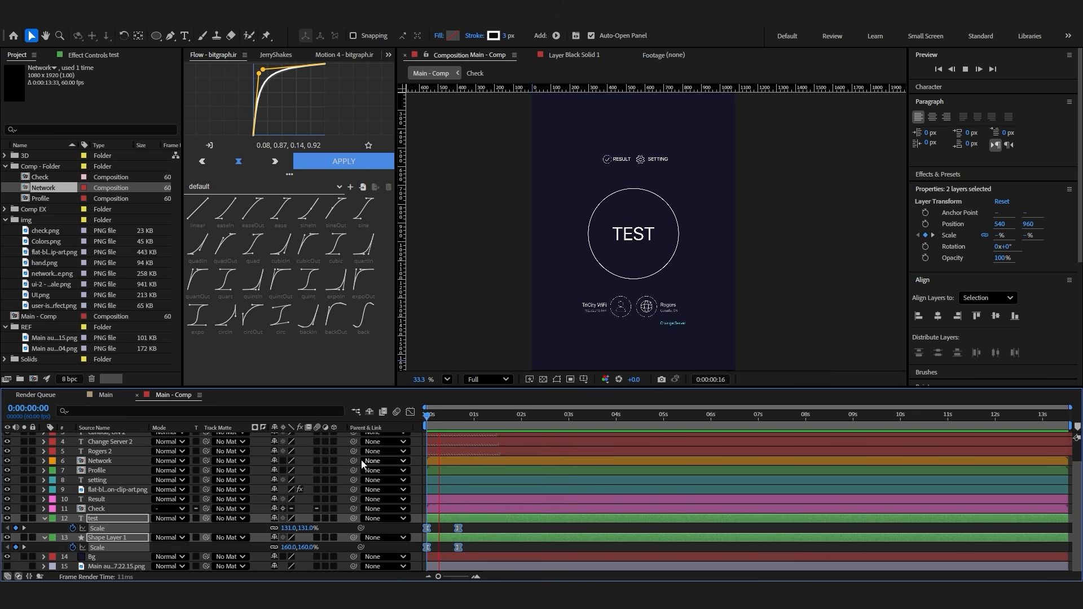
# Keyframe Shape Layer 1's Opacity from 0% at the start to 100% at frame 20 and preview the fade-in
pyautogui.click(442, 525)
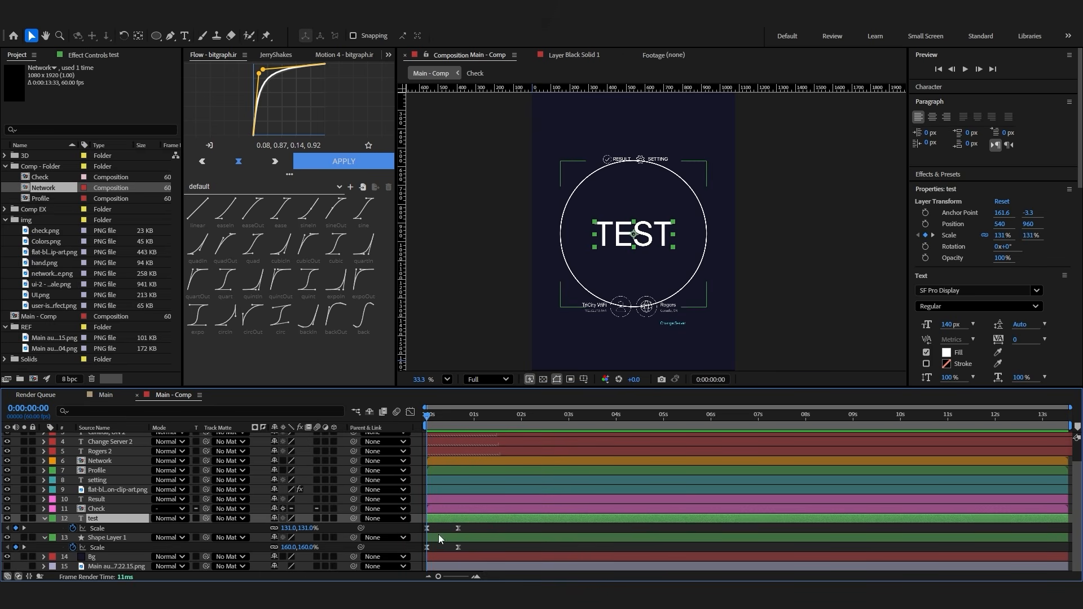
pyautogui.click(445, 538)
pyautogui.hotkey('shift', 't')
pyautogui.click(73, 557)
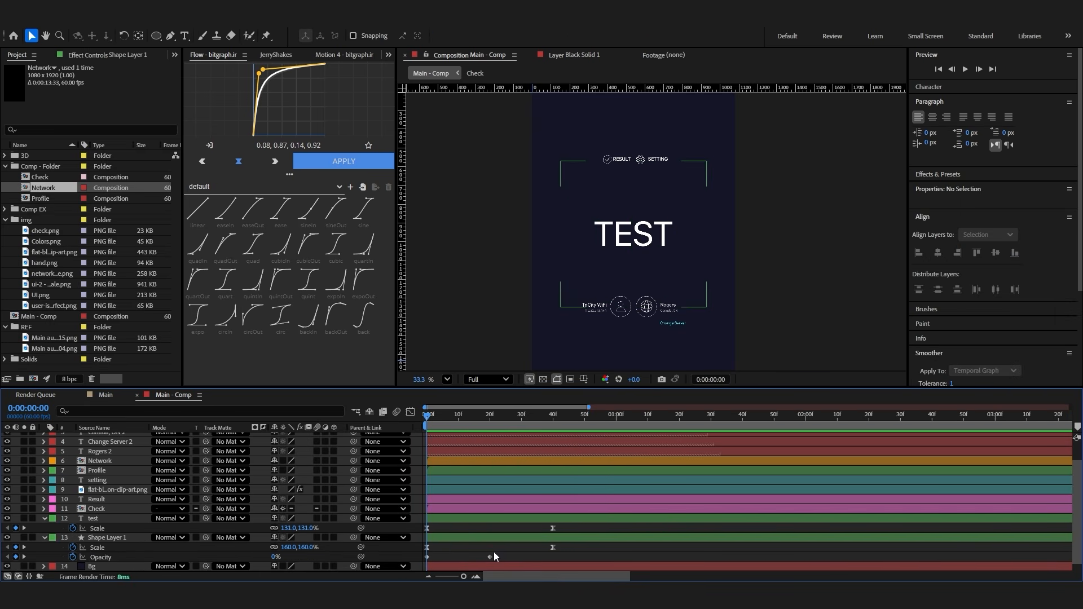
pyautogui.moveTo(507, 557); pyautogui.dragTo(423, 567)
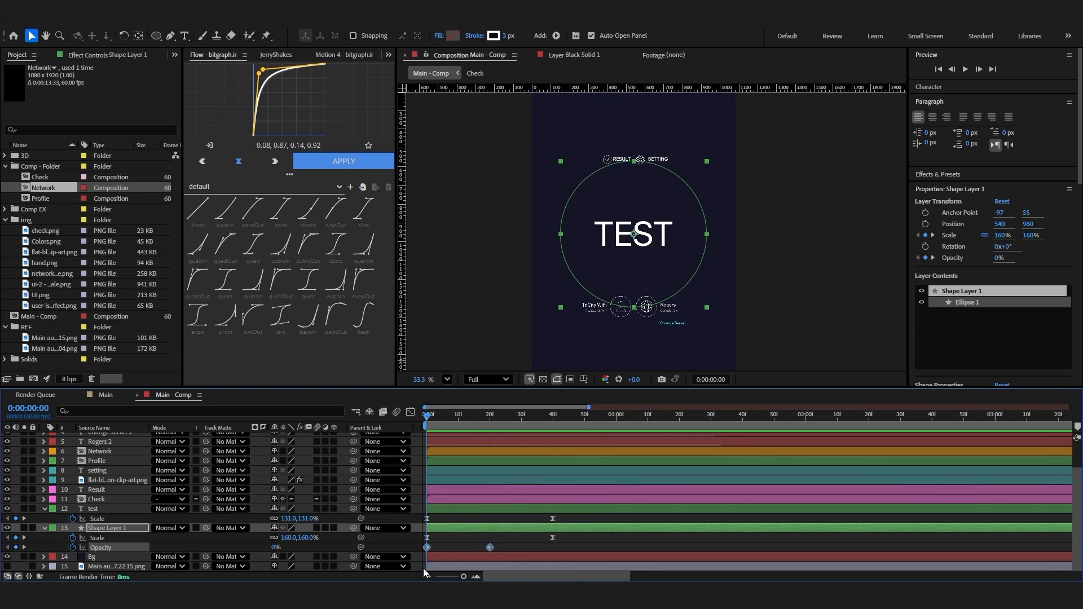
pyautogui.click(463, 548)
pyautogui.moveTo(473, 421); pyautogui.dragTo(490, 434)
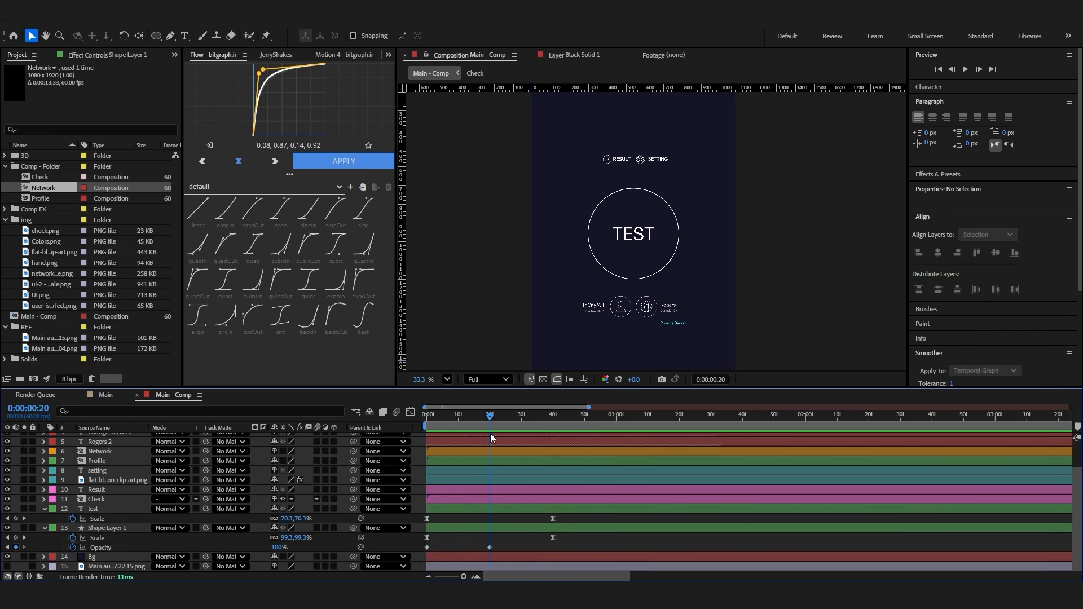
pyautogui.press('space')
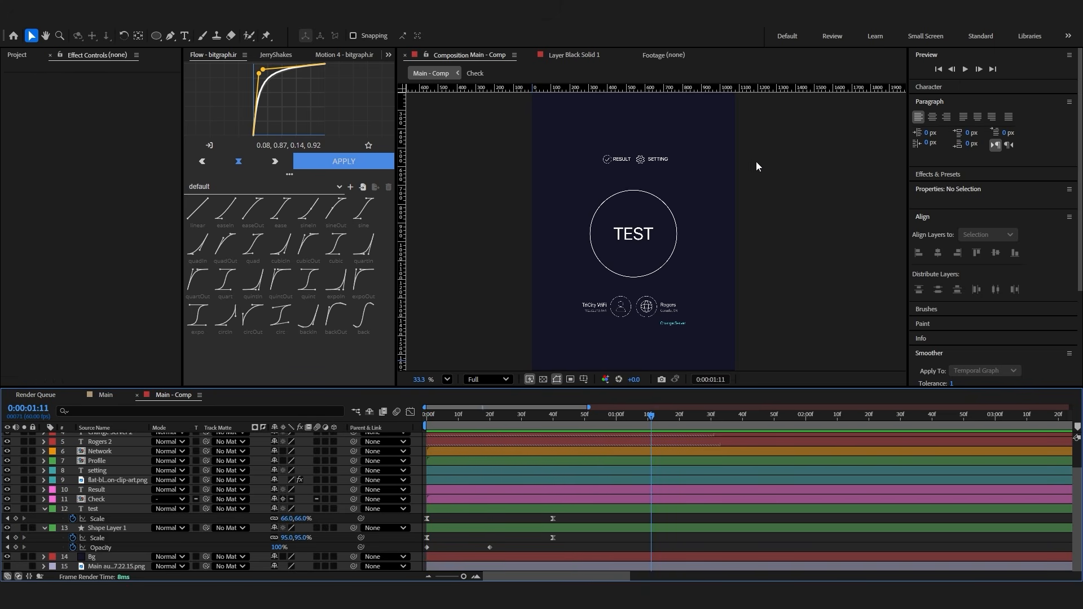
# Apply the Gradient Ramp effect to Shape Layer 1, the ring around TEST
pyautogui.click(624, 527)
pyautogui.hotkey('ctrl', 'space')
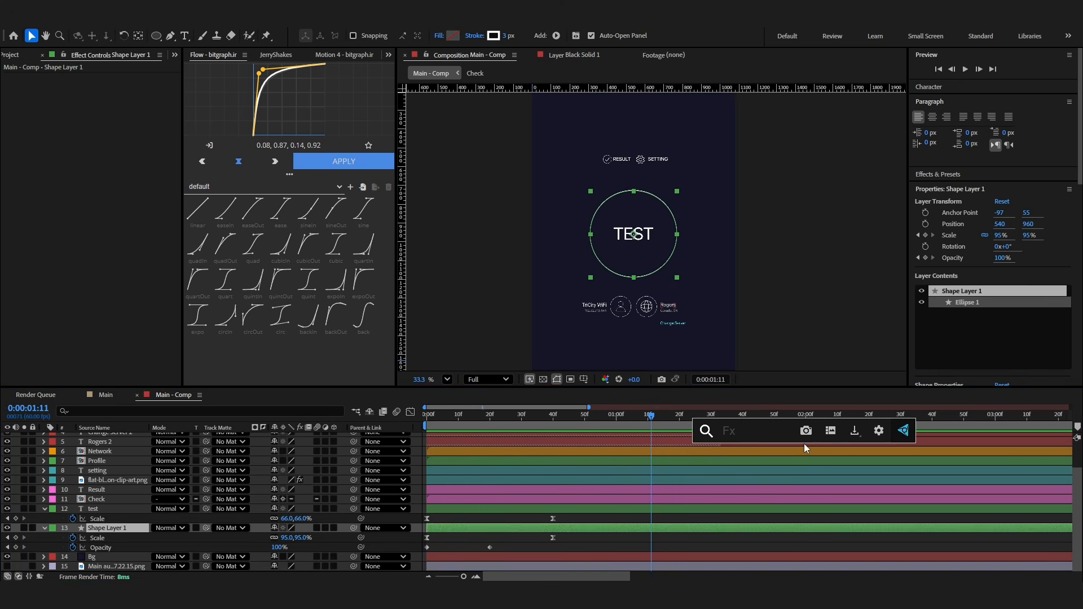
pyautogui.write('graw')
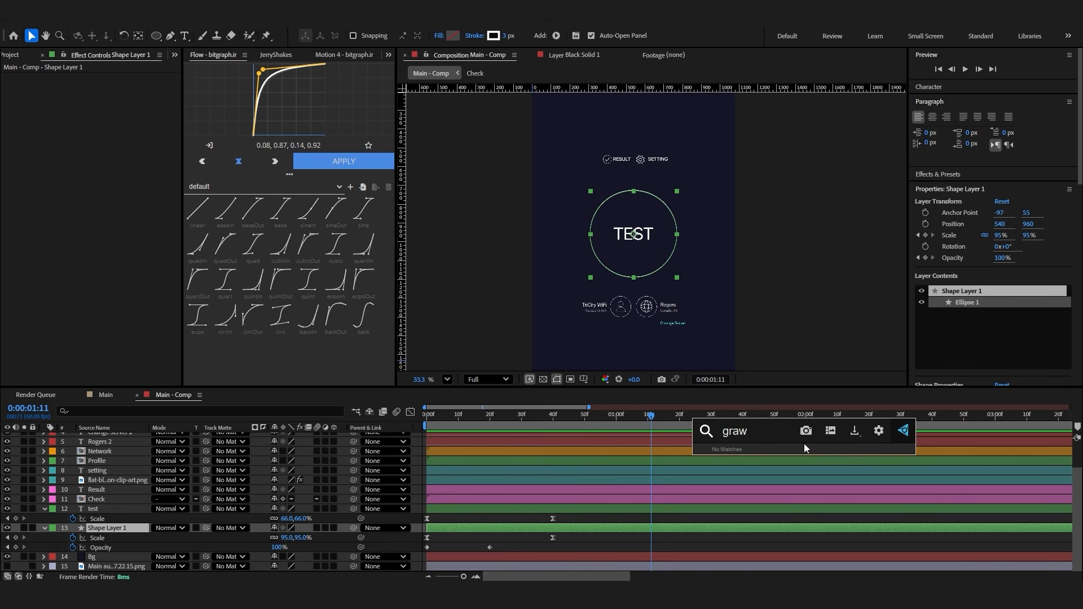
pyautogui.click(746, 475)
pyautogui.press('.')
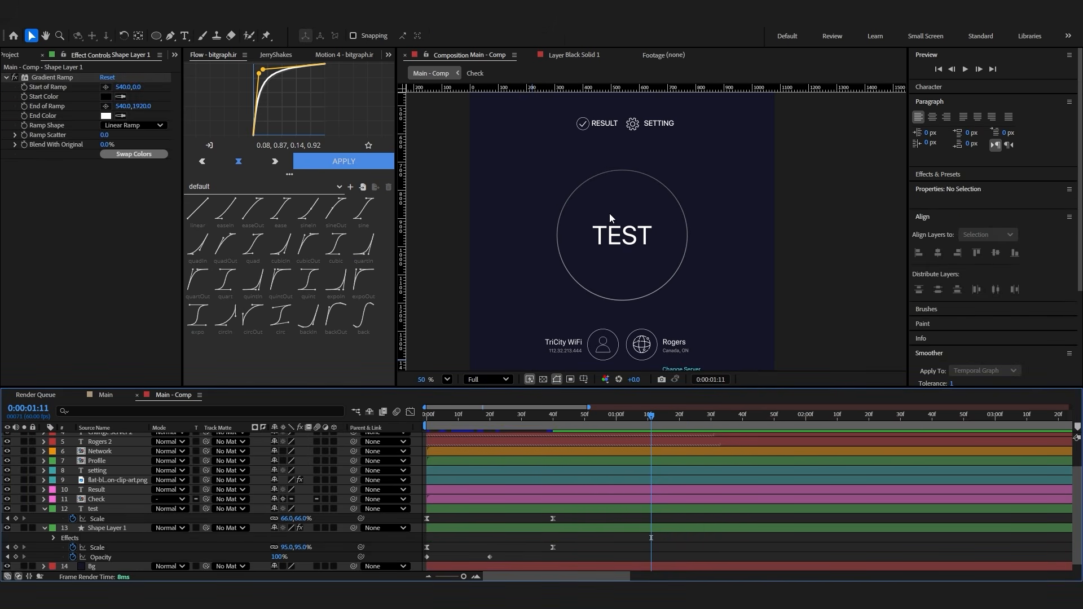
# Set the ring's Gradient Ramp start colour to 00FCFF and its end colour to 0066FF
pyautogui.click(95, 208)
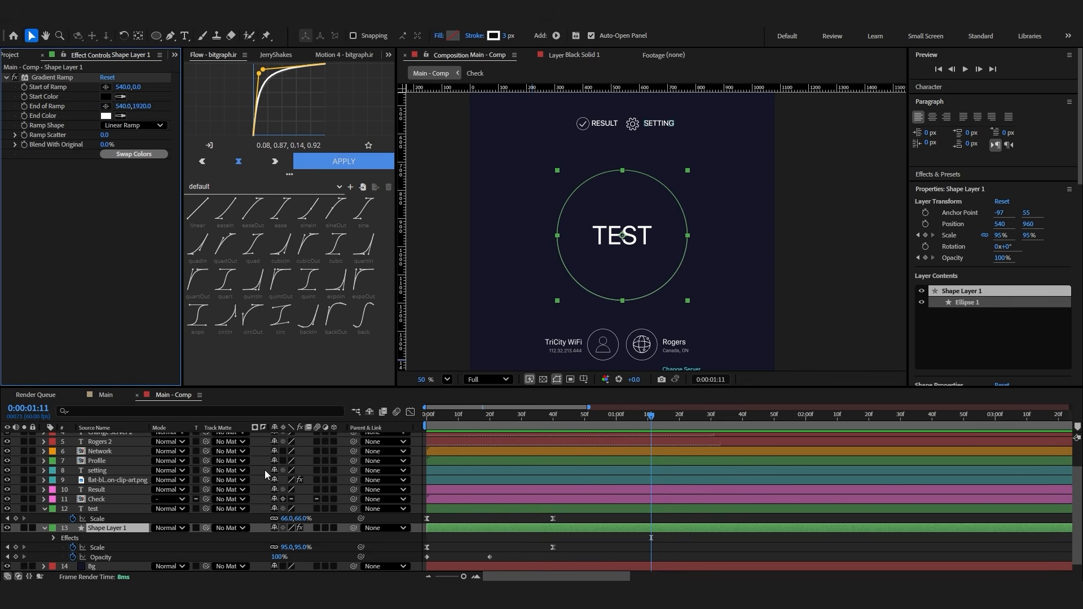
pyautogui.click(106, 96)
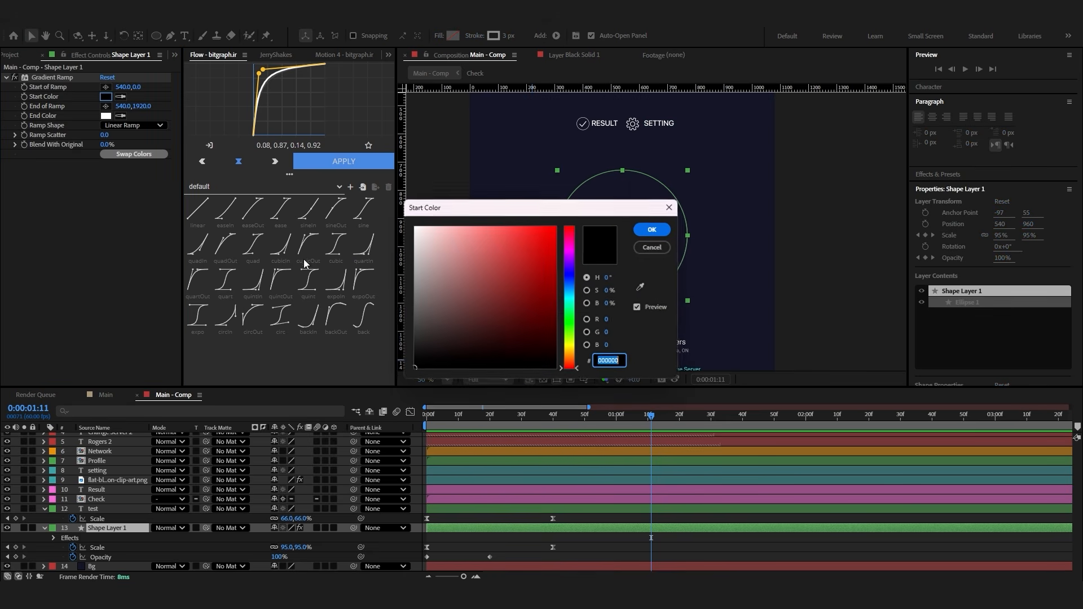
pyautogui.write('00FCFF')
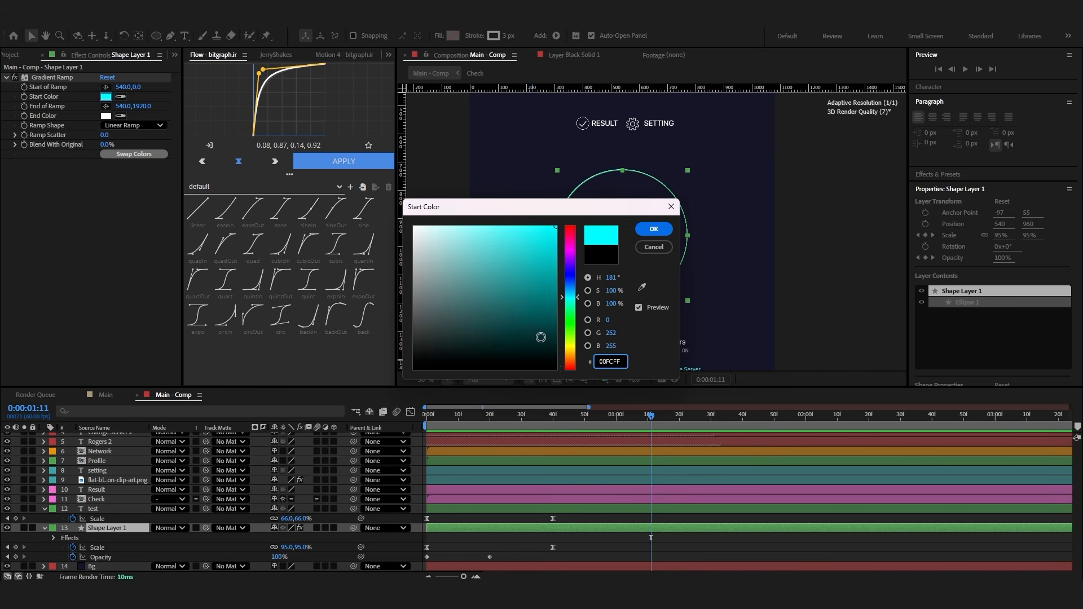
pyautogui.click(654, 229)
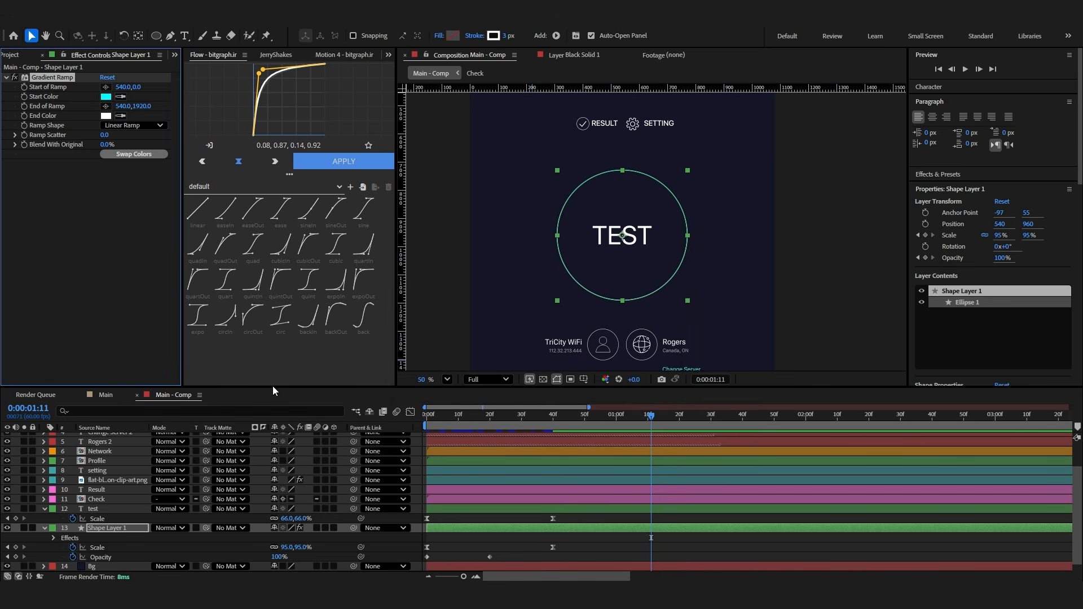
pyautogui.click(106, 115)
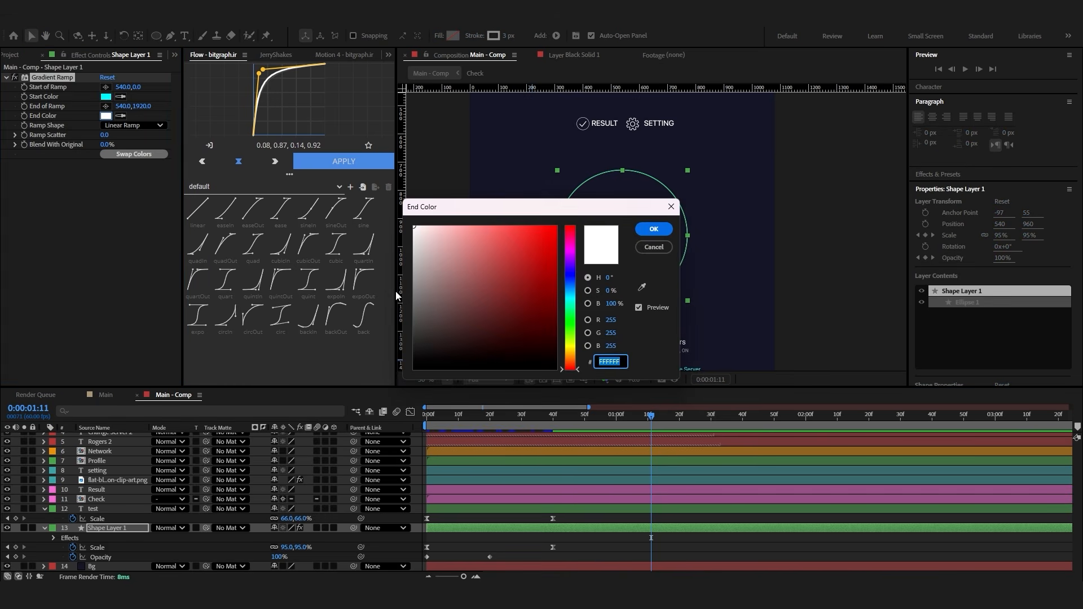
pyautogui.write('0066FF')
pyautogui.click(635, 364)
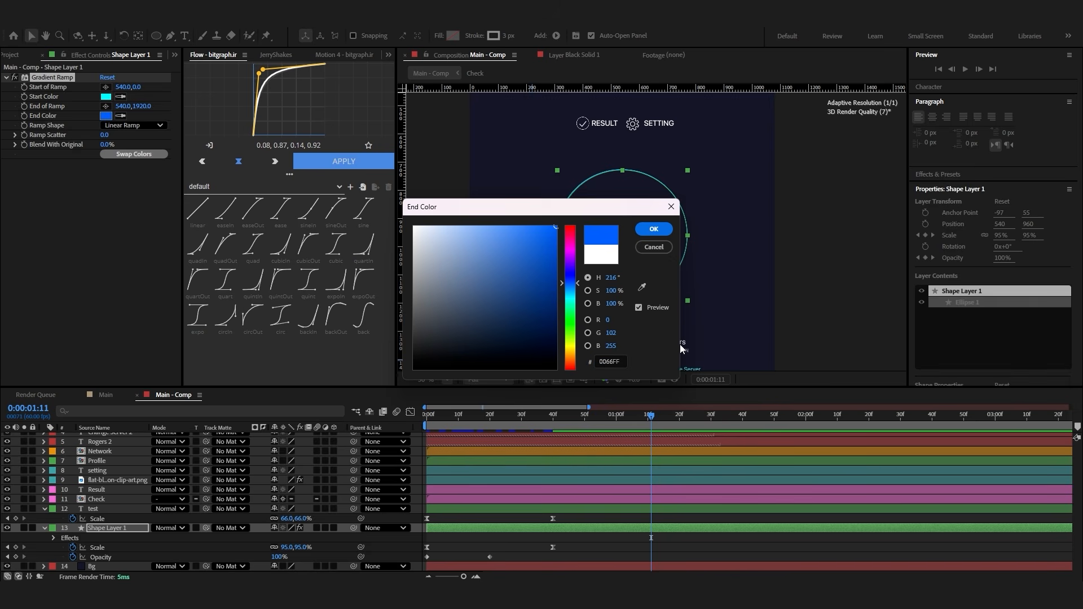
pyautogui.click(609, 362)
pyautogui.click(652, 232)
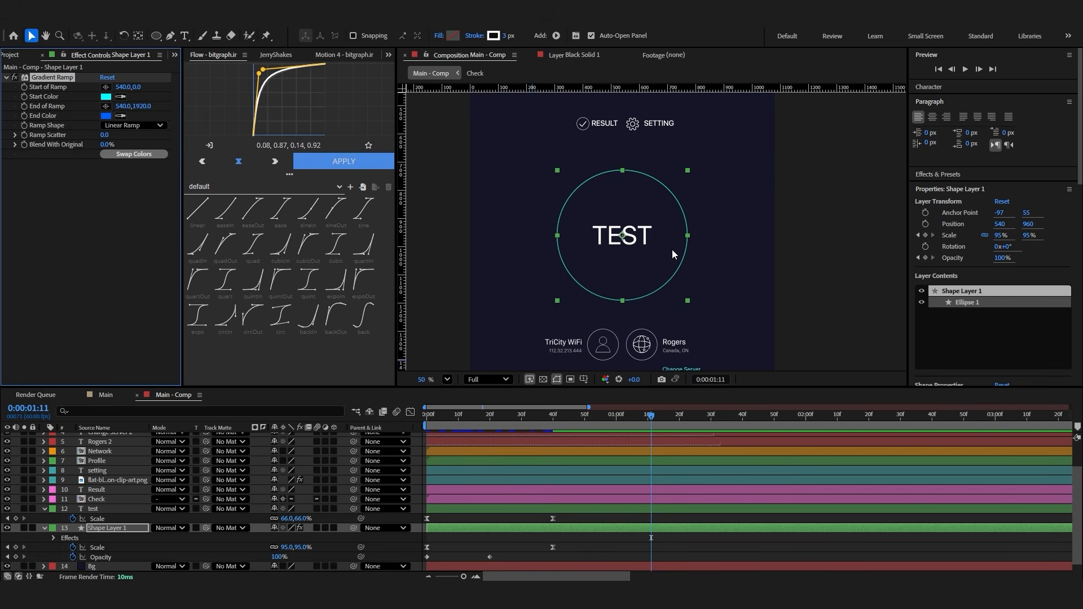
# Swap the ramp's colours and place its start point below the ring at 542, 1314 and its end point near the ring's top at 540, 766
pyautogui.click(106, 116)
pyautogui.moveTo(493, 204); pyautogui.dragTo(405, 182)
pyautogui.click(565, 207)
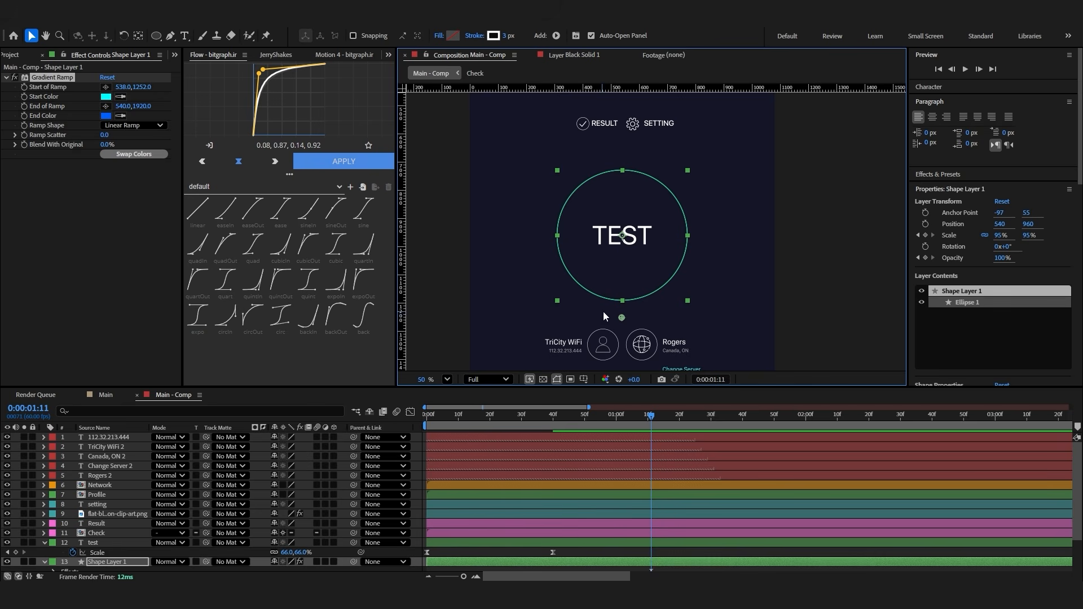
pyautogui.click(106, 106)
pyautogui.click(619, 156)
pyautogui.click(797, 426)
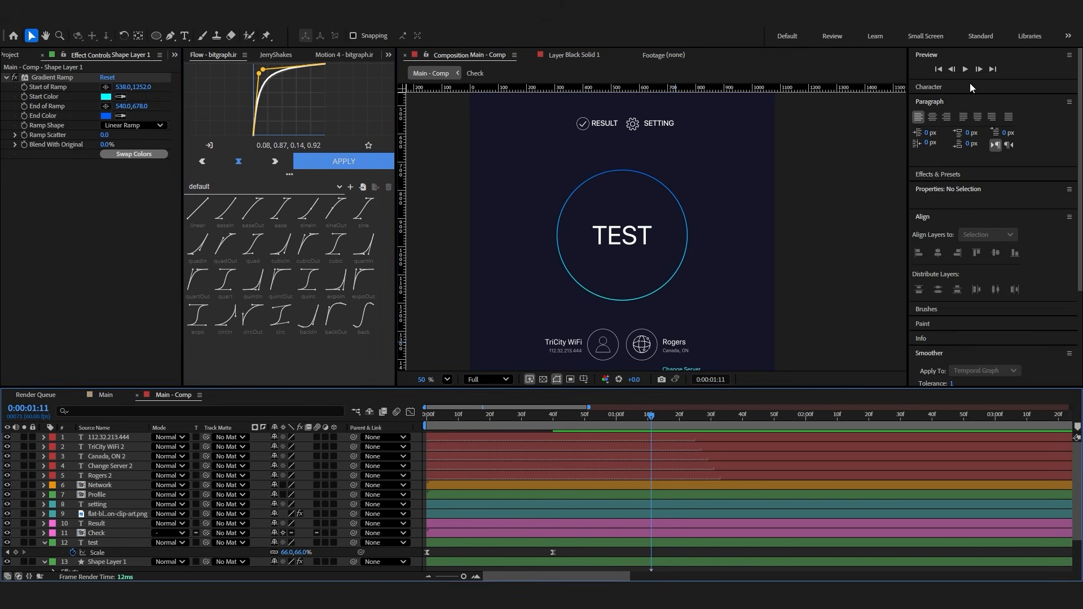
pyautogui.click(122, 156)
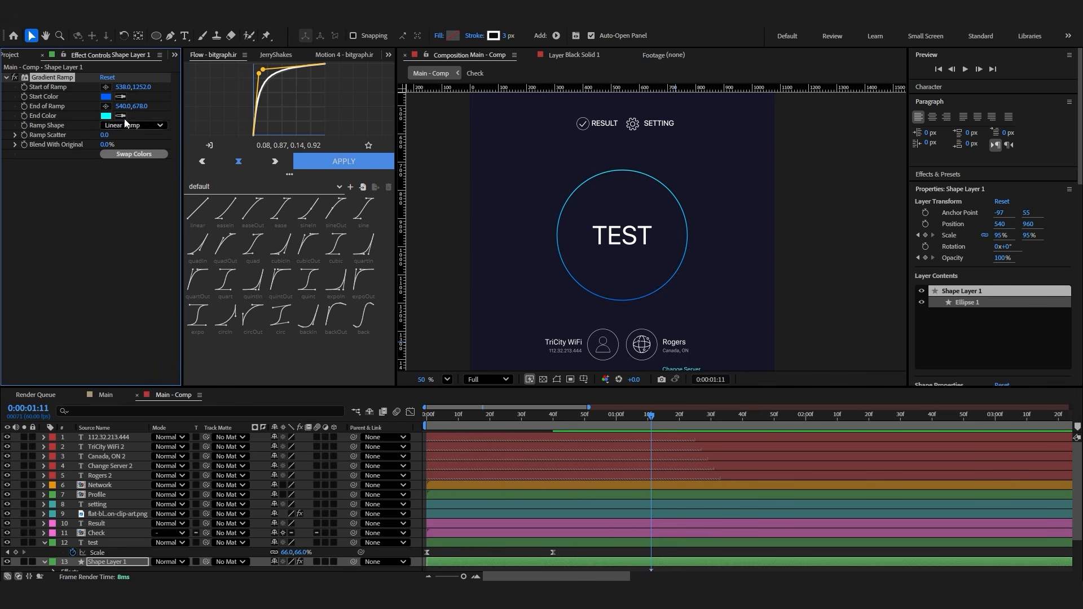
pyautogui.moveTo(141, 107); pyautogui.dragTo(182, 116)
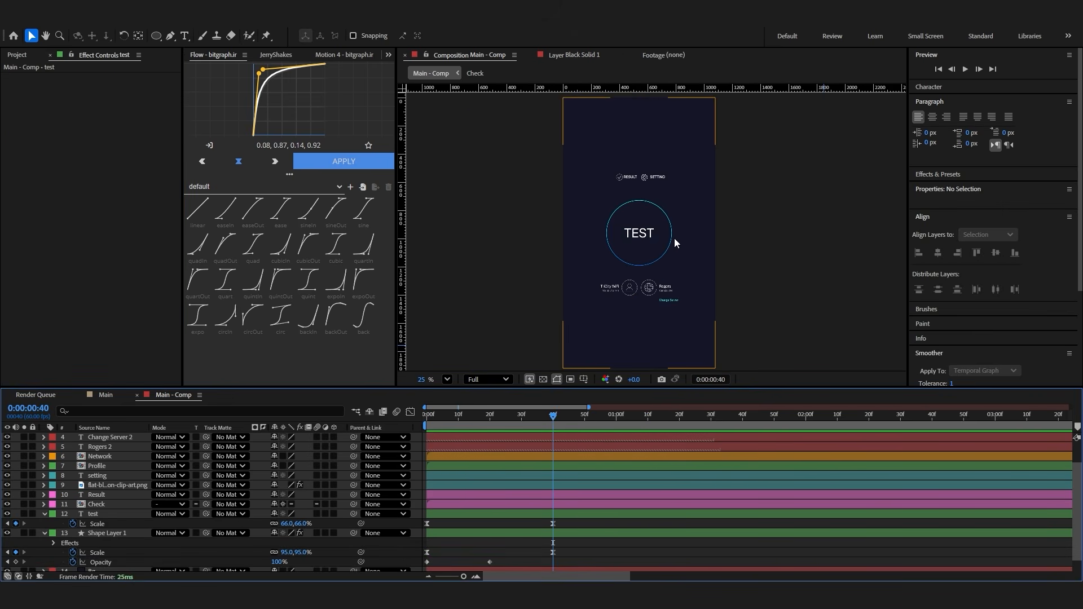
pyautogui.moveTo(563, 523); pyautogui.dragTo(395, 538)
pyautogui.click(477, 532)
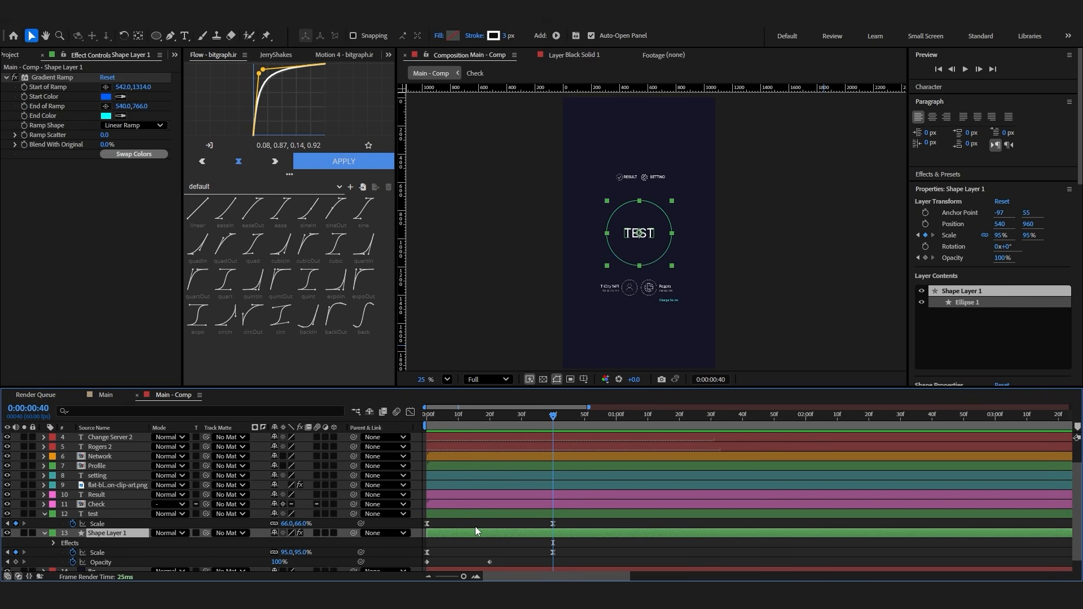
pyautogui.click(489, 522)
pyautogui.moveTo(572, 543); pyautogui.dragTo(370, 553)
pyautogui.click(485, 544)
pyautogui.click(537, 425)
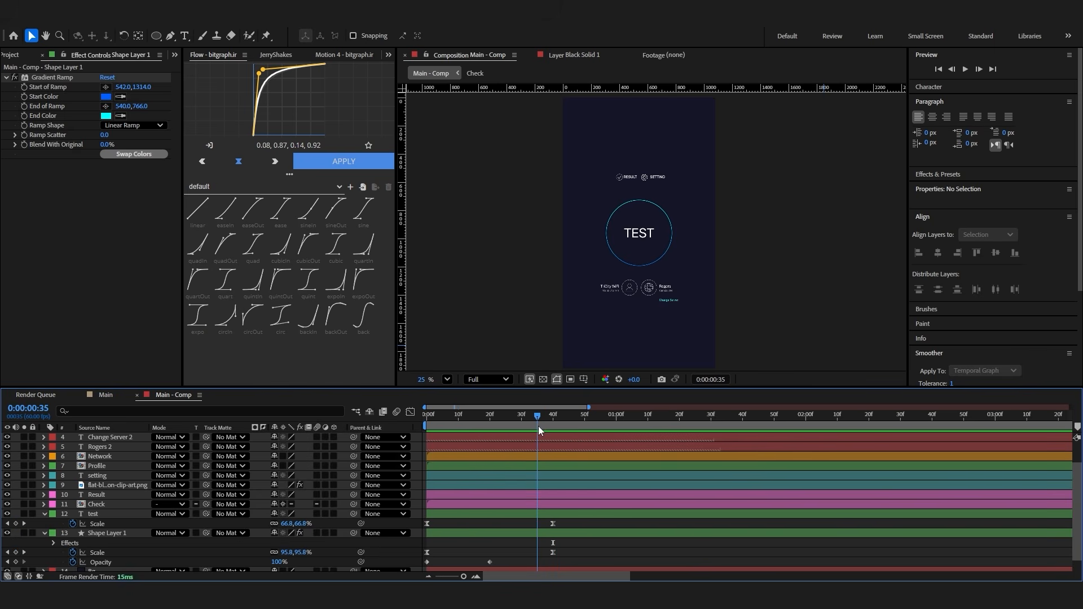
pyautogui.press('k')
# Add a null object and place it directly above the test text layer
pyautogui.click(600, 536)
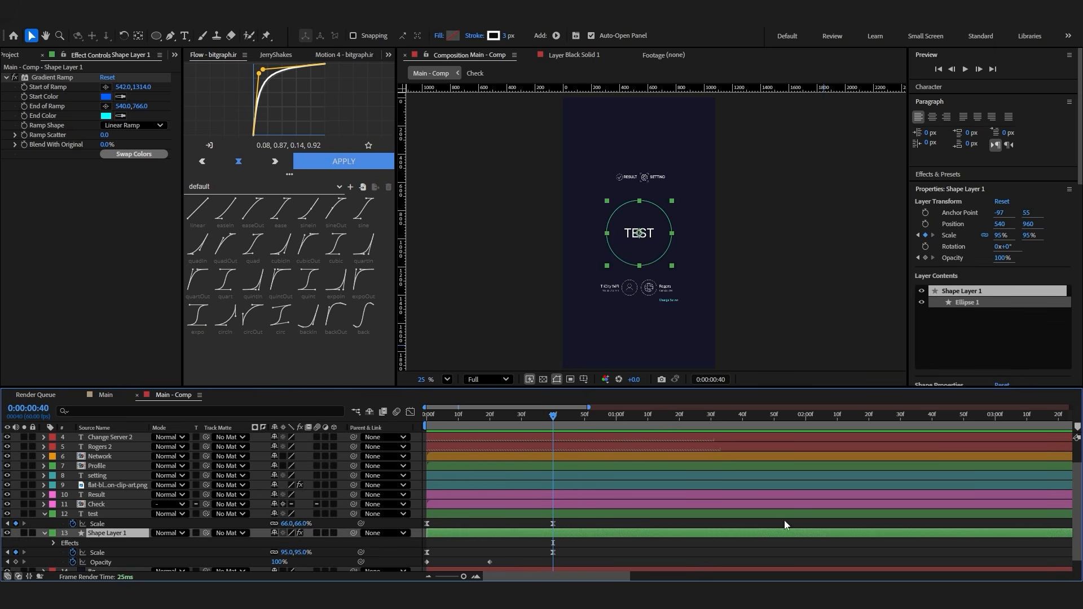
pyautogui.hotkey('ctrl', 'shift', 'alt', 'y')
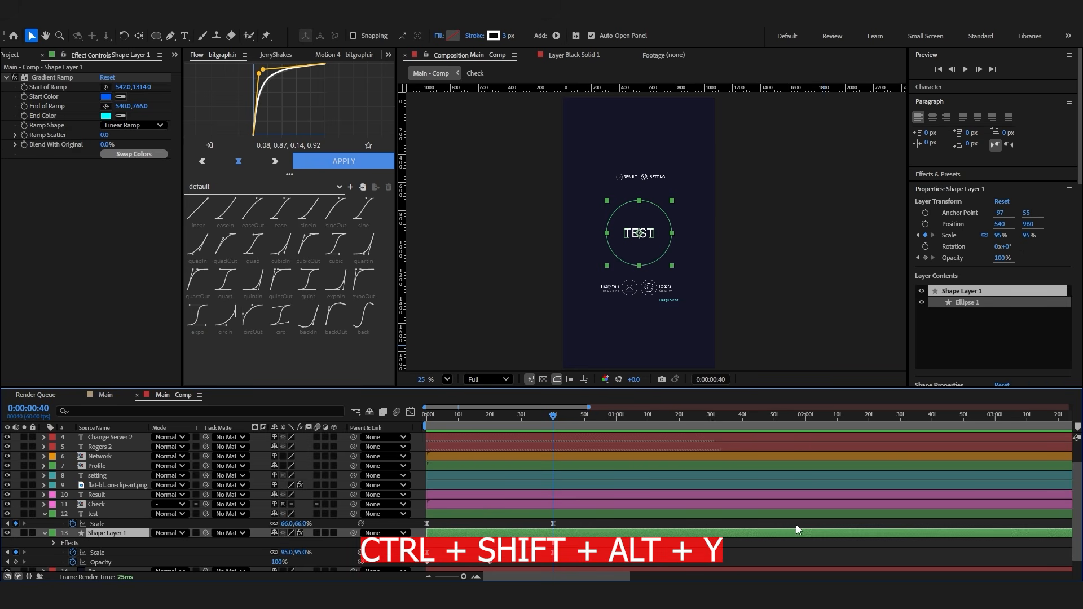
pyautogui.moveTo(136, 537); pyautogui.dragTo(128, 509)
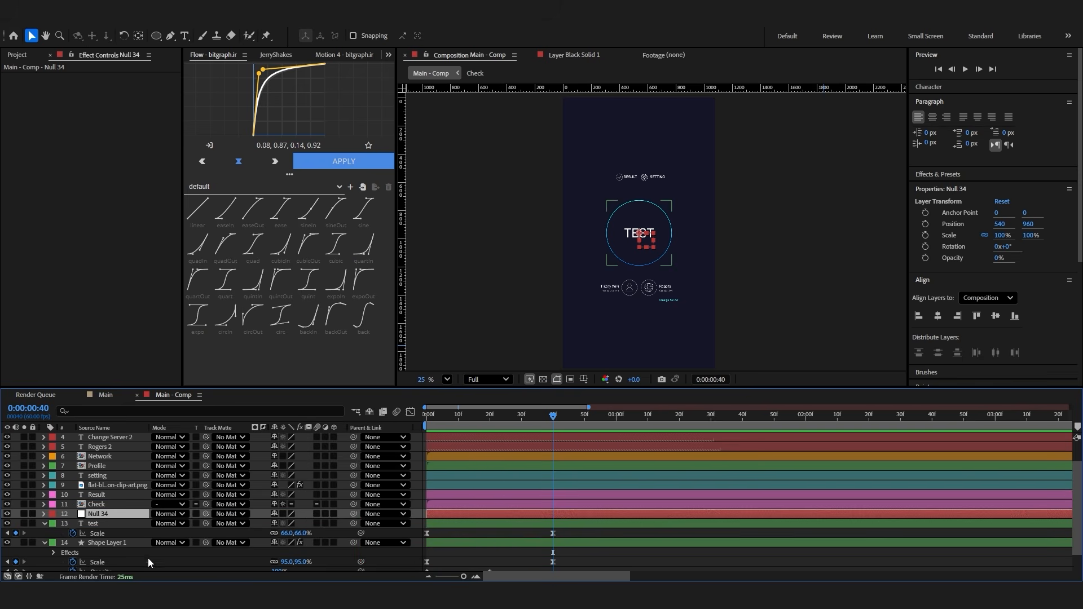
# Give Null 34 a green label and parent Shape Layer 1 to it
pyautogui.click(53, 514)
pyautogui.click(79, 417)
pyautogui.moveTo(353, 543); pyautogui.dragTo(100, 514)
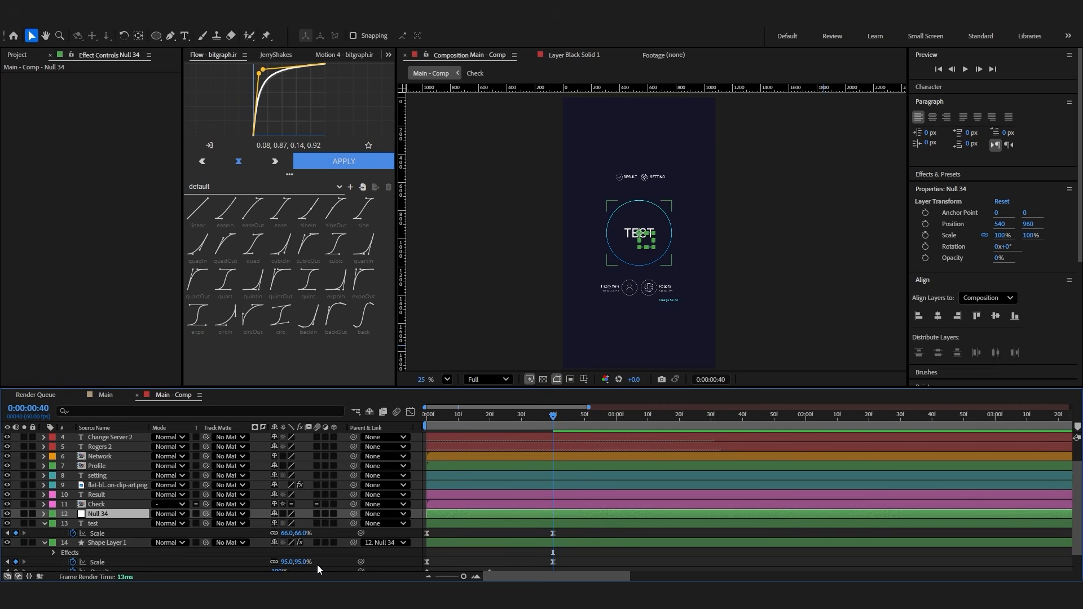
# Try scaling Null 34 to test its link to the ring, and undo the change
pyautogui.click(472, 513)
pyautogui.press('s')
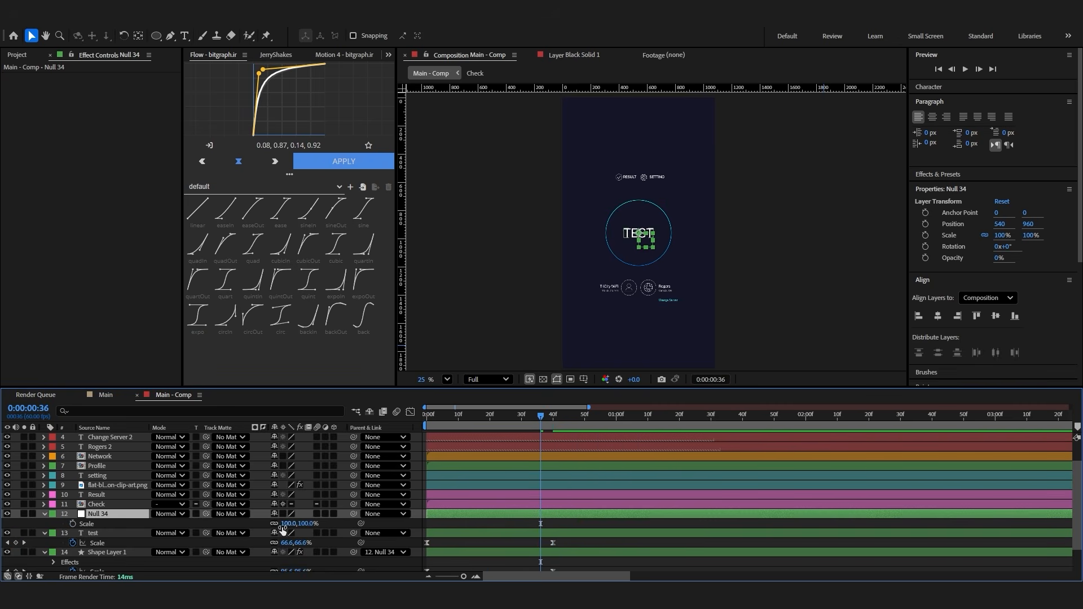
pyautogui.moveTo(282, 525); pyautogui.dragTo(293, 526)
pyautogui.hotkey('ctrl', 'z')
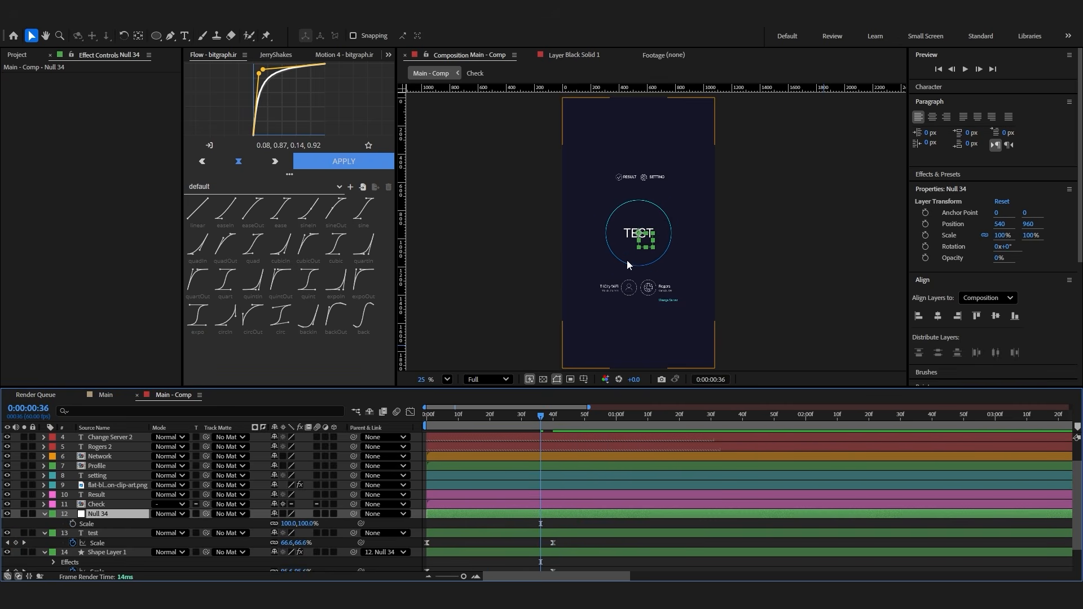
pyautogui.click(457, 555)
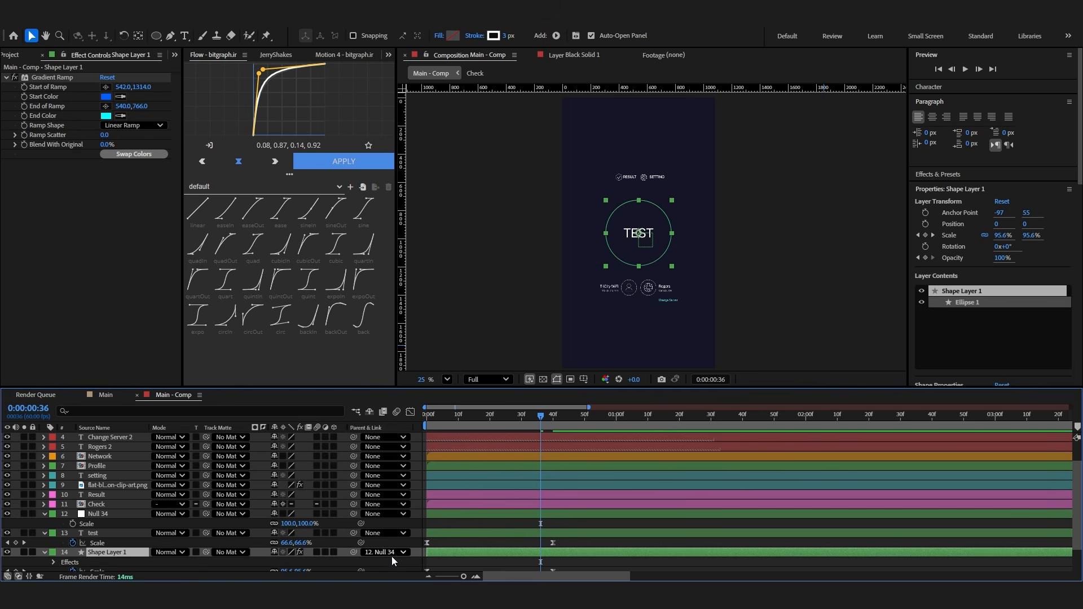
pyautogui.click(114, 510)
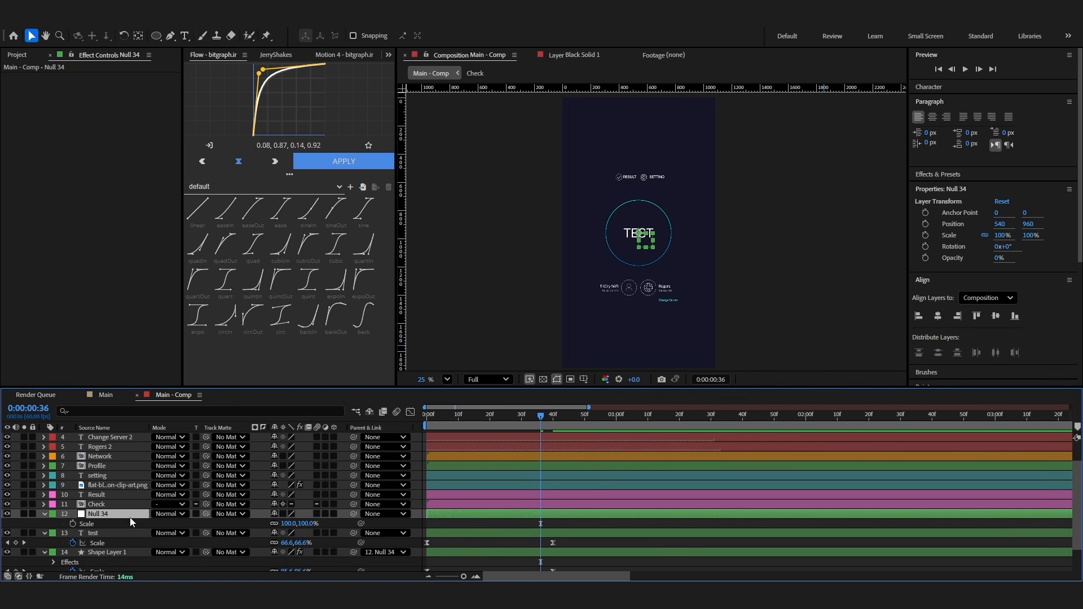
# Add 100% Scale keyframes to Null 34 at frames 35, 40 and 45
pyautogui.click(498, 564)
pyautogui.scroll(-1, 497, 564)
pyautogui.press('k')
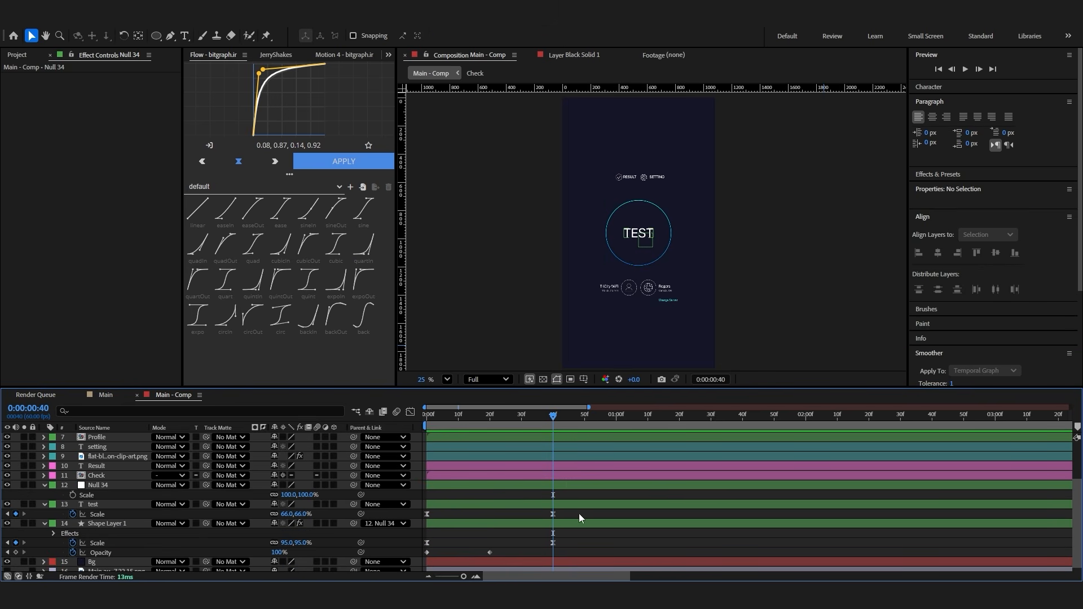
pyautogui.click(73, 495)
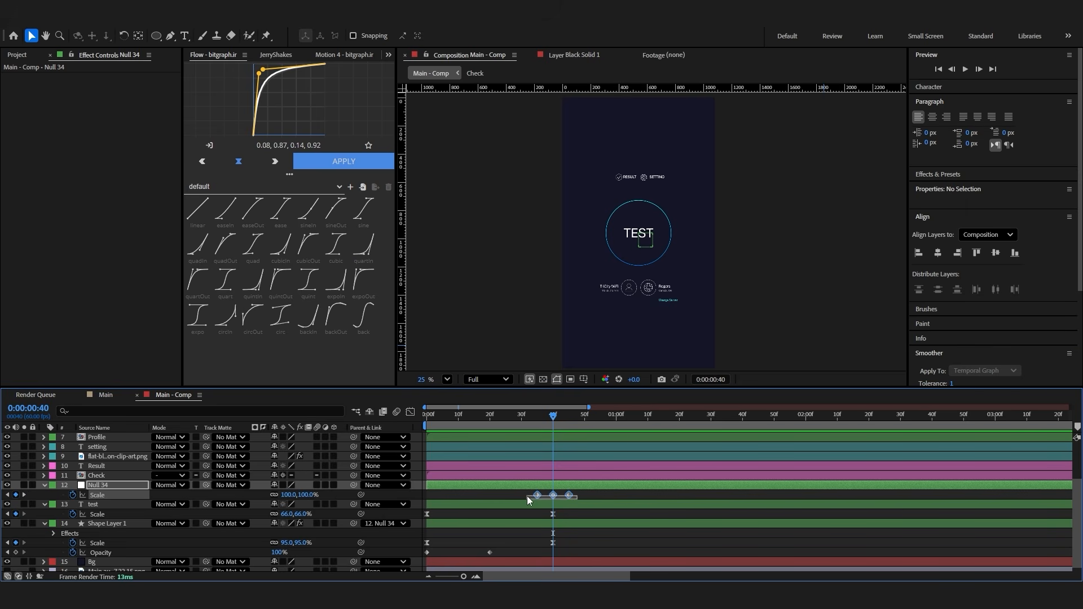
pyautogui.click(528, 497)
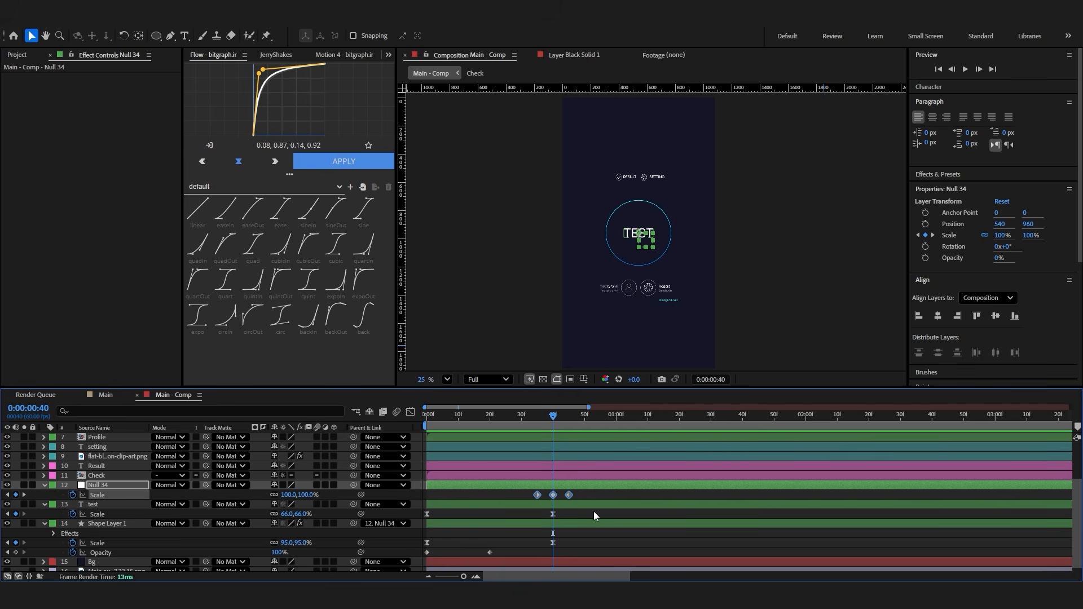
pyautogui.click(586, 497)
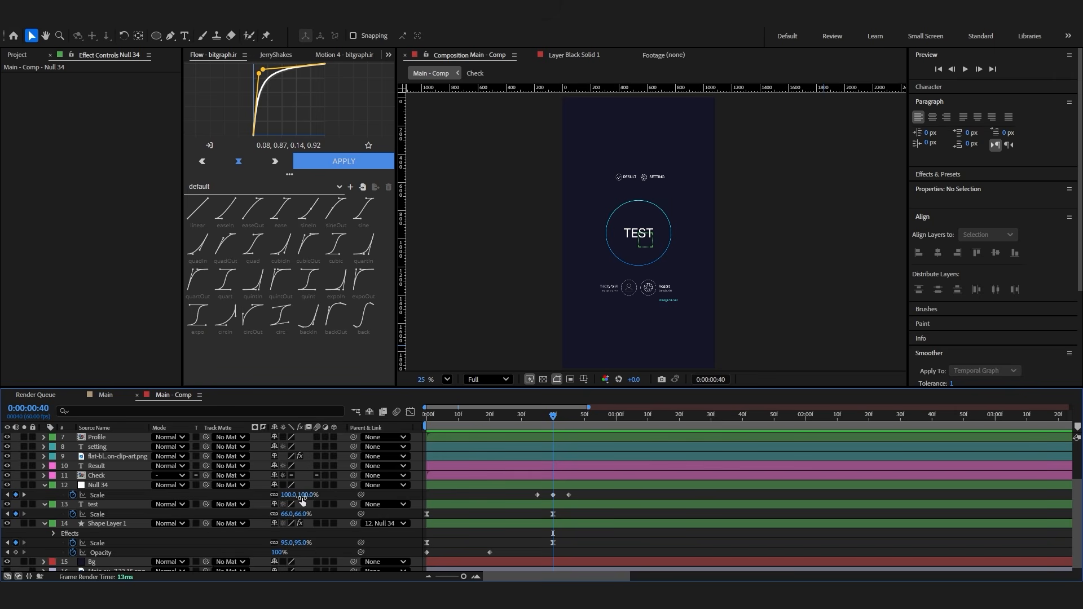
# Set Null 34's Scale keyframe at frame 40 to 90% and preview the motion
pyautogui.press('Return')
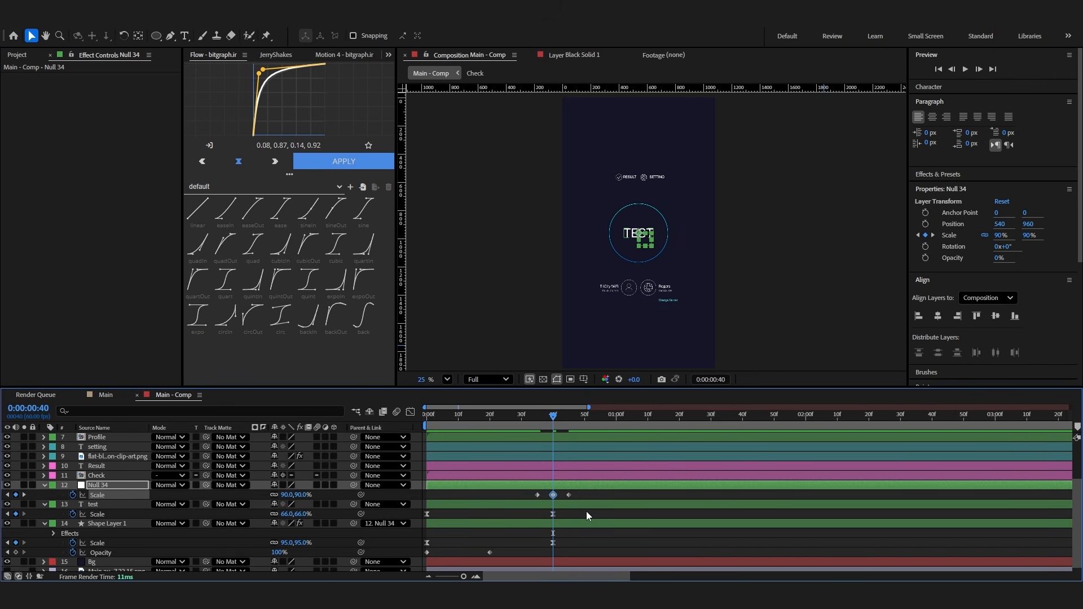
pyautogui.moveTo(552, 417); pyautogui.dragTo(539, 418)
pyautogui.press('space')
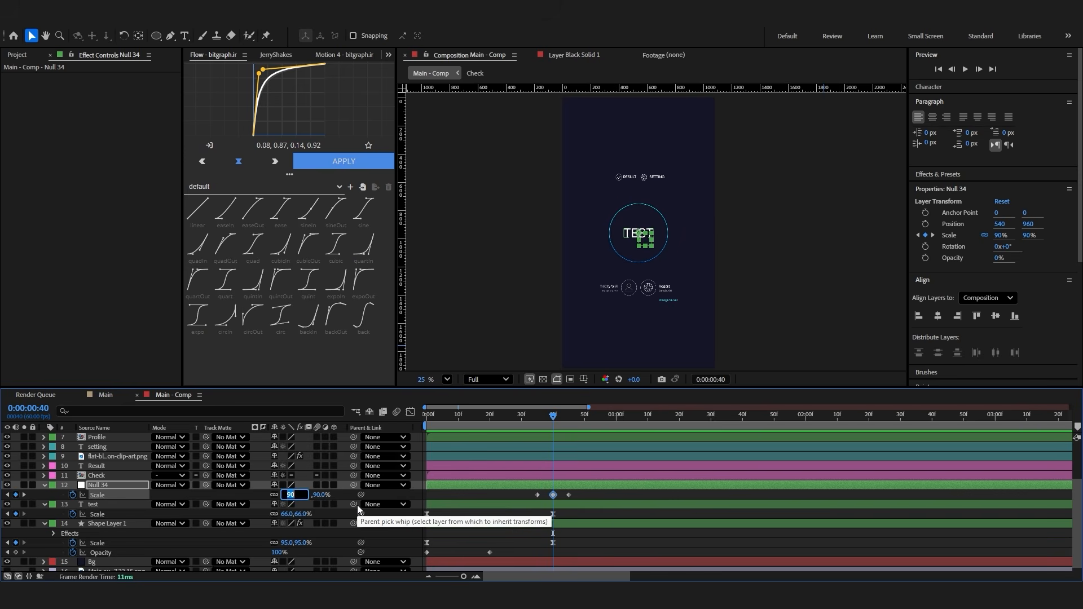
# Set Null 34's Scale at frame 40 to 85% and go back to frame 32 to review it
pyautogui.write('80')
pyautogui.press('Return')
pyautogui.moveTo(552, 418); pyautogui.dragTo(527, 424)
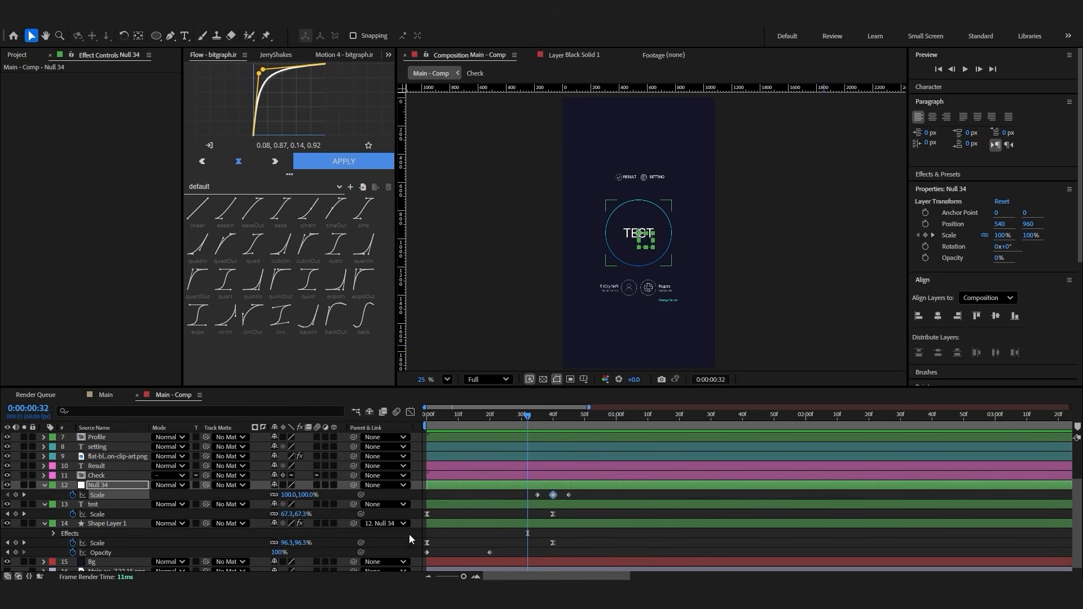
# Paste the copied expression onto Null 34's Scale, collapse it and preview the animation
pyautogui.keyDown('alt'); pyautogui.click(72, 494); pyautogui.keyUp('alt')
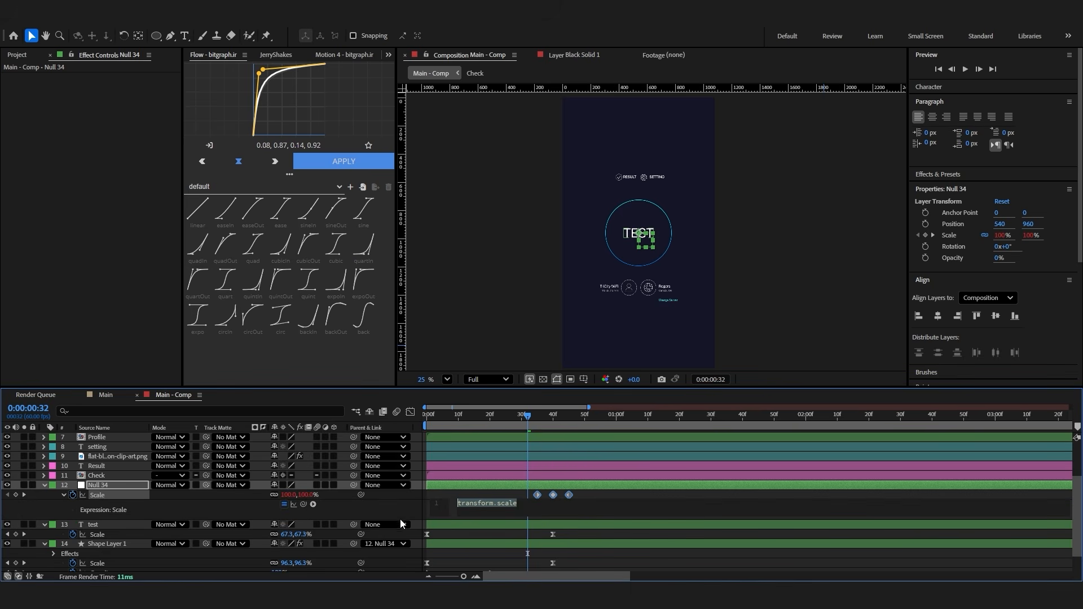
pyautogui.hotkey('ctrl', 'v')
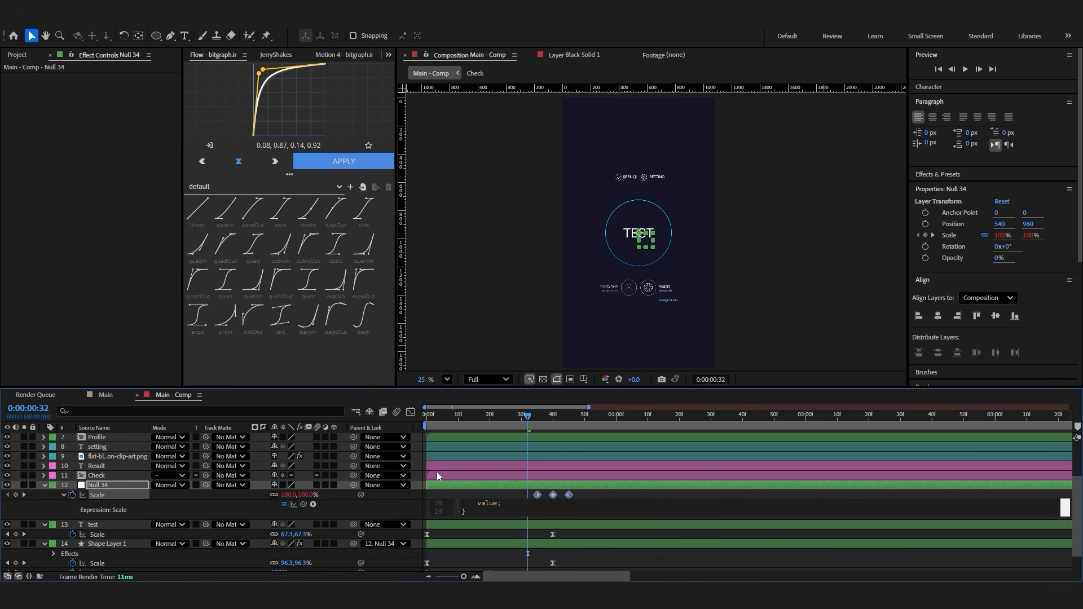
pyautogui.click(63, 496)
pyautogui.click(512, 421)
pyautogui.press('space')
# Duplicate Shape Layer 1, split the copy at frame 40 and delete the part before that frame
pyautogui.click(584, 527)
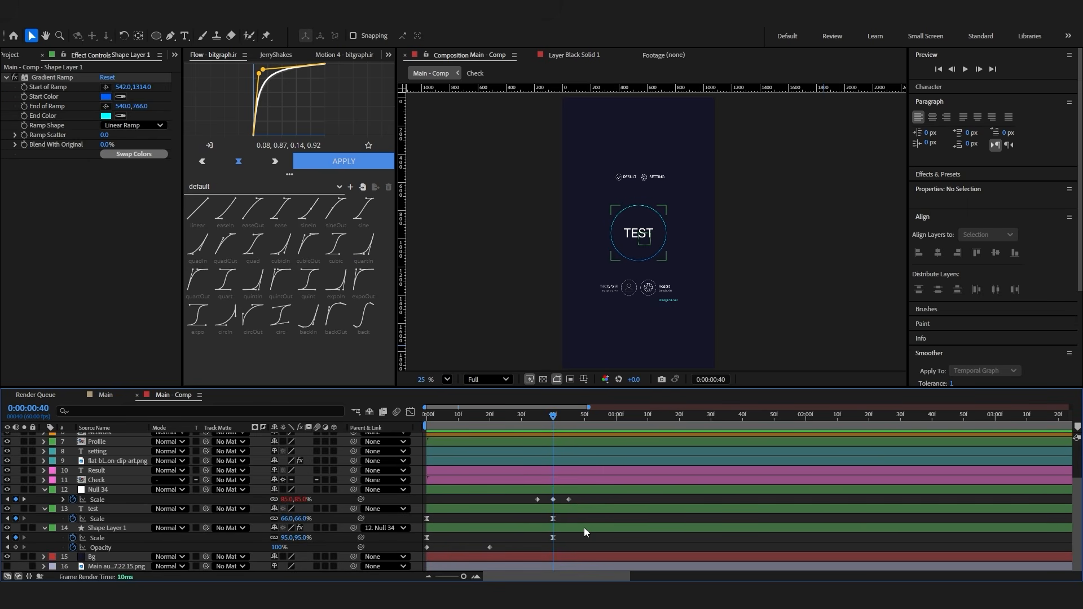
pyautogui.click(612, 528)
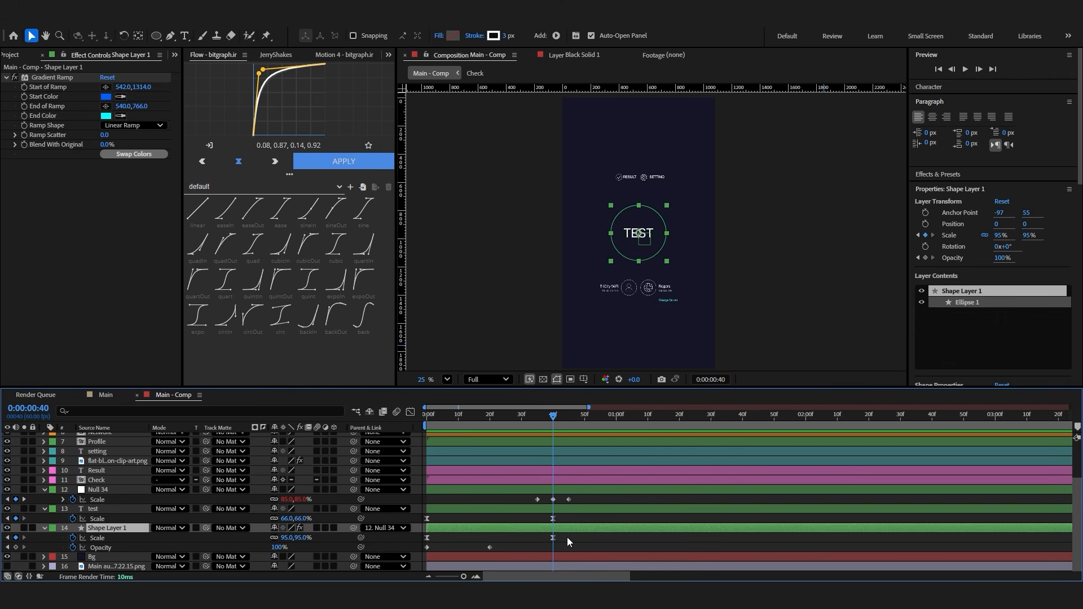
pyautogui.hotkey('ctrl', 'd')
pyautogui.hotkey('ctrl', 'd')
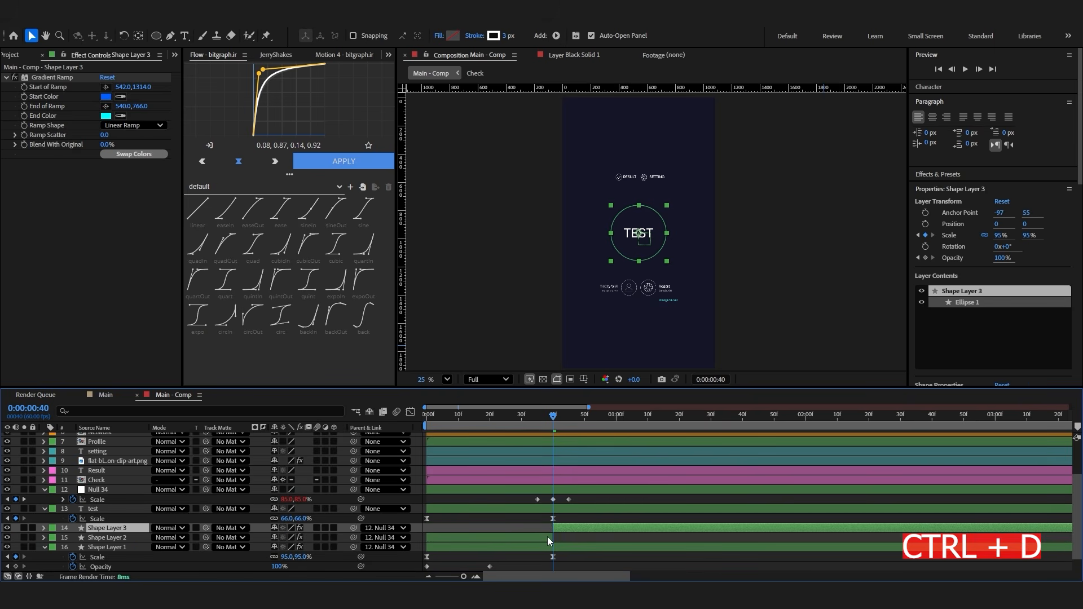
pyautogui.click(547, 536)
pyautogui.press('Delete')
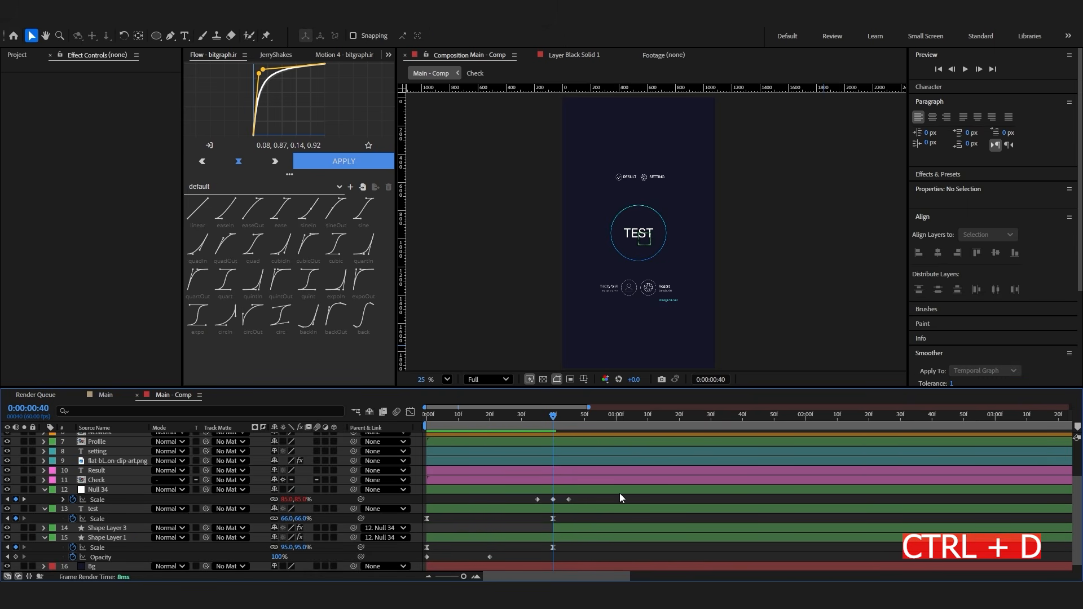
# Remove all Scale keyframes from Shape Layer 3, the ring copy starting at frame 40
pyautogui.click(593, 527)
pyautogui.press('s')
pyautogui.moveTo(572, 533); pyautogui.dragTo(395, 544)
pyautogui.press('Delete')
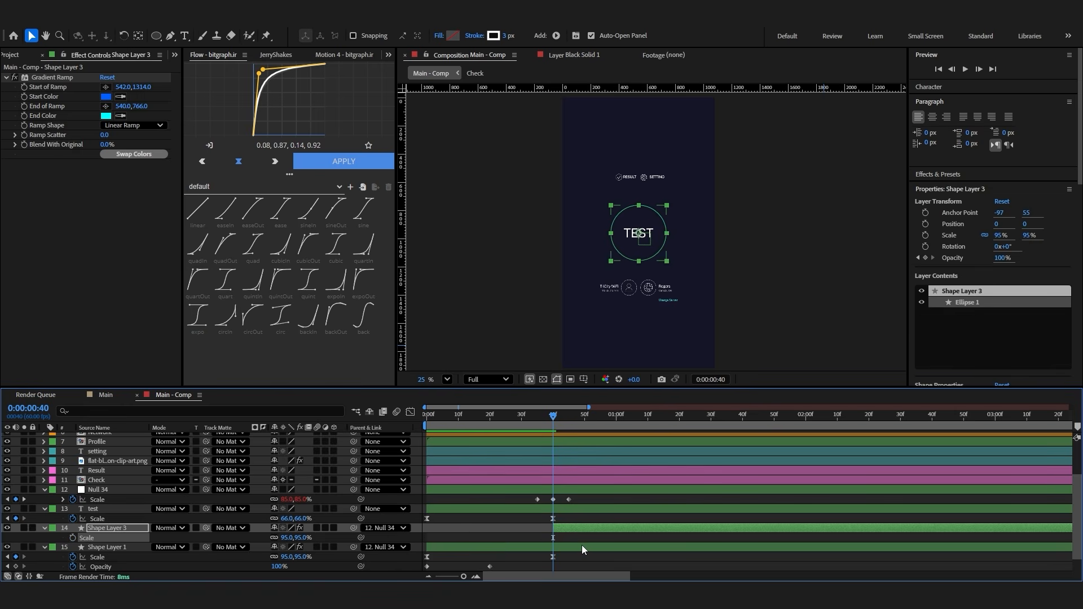
# Keyframe Shape Layer 3's Scale to grow outward from 95% at frame 40 to a larger size at 0:00:01:30 and preview it
pyautogui.hotkey('ctrl', 'shift', 'h')
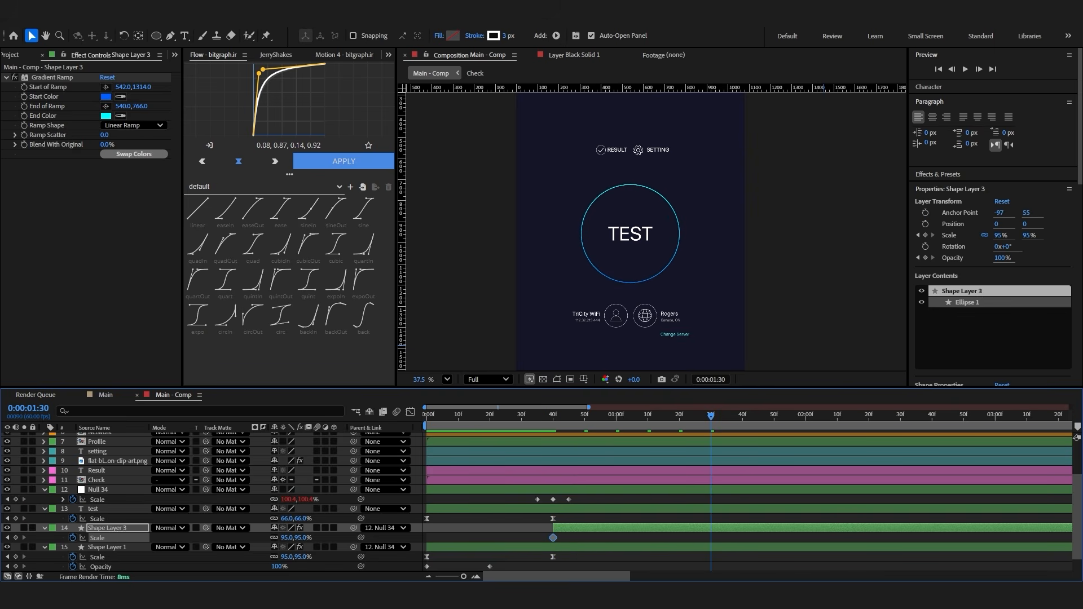
pyautogui.moveTo(299, 539); pyautogui.dragTo(329, 540)
pyautogui.press('space')
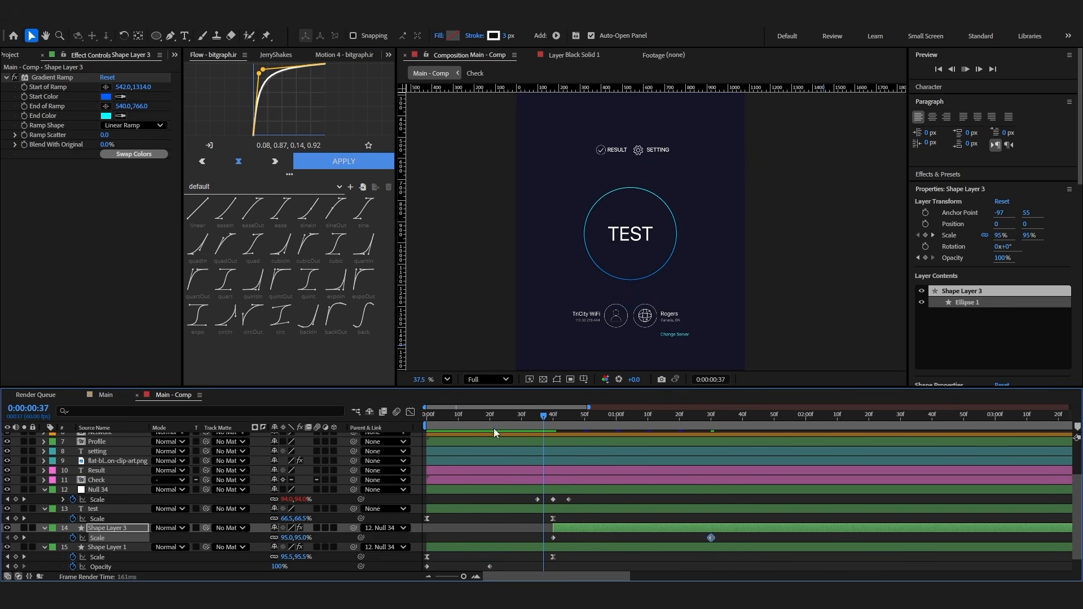
pyautogui.press('space')
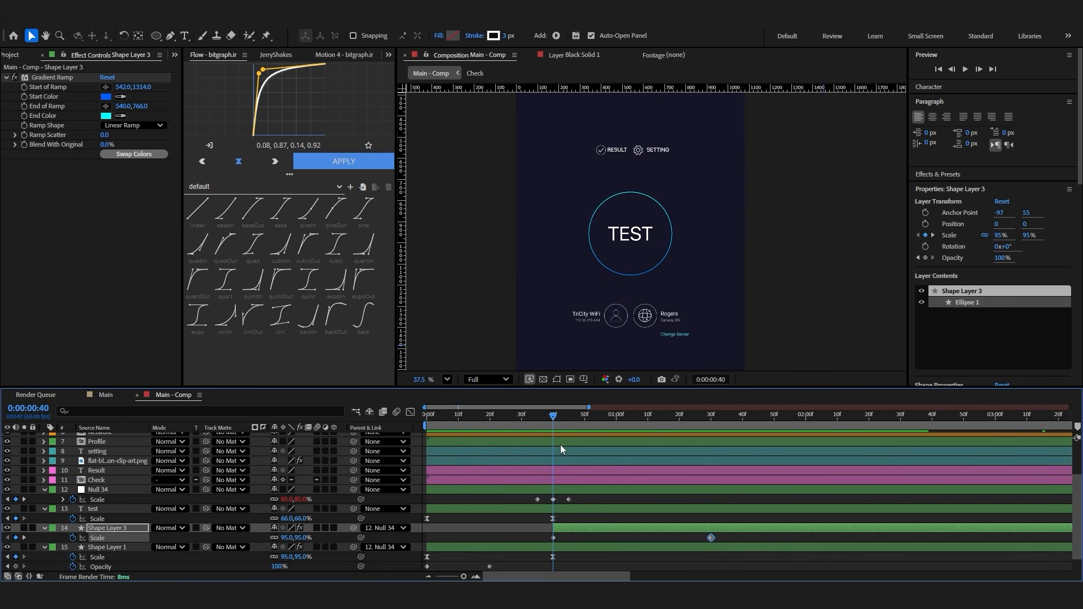
# Keyframe Shape Layer 3's Opacity to fade out as the ring expands from frame 40
pyautogui.hotkey('shift', 't')
pyautogui.click(16, 548)
pyautogui.click(685, 416)
pyautogui.moveTo(277, 548); pyautogui.dragTo(153, 557)
pyautogui.moveTo(548, 428); pyautogui.dragTo(485, 424)
# Preview the expanding ring and move Shape Layer 3's ending Scale and Opacity keyframes later in time
pyautogui.press('space')
pyautogui.press('space')
pyautogui.moveTo(598, 508); pyautogui.dragTo(565, 521)
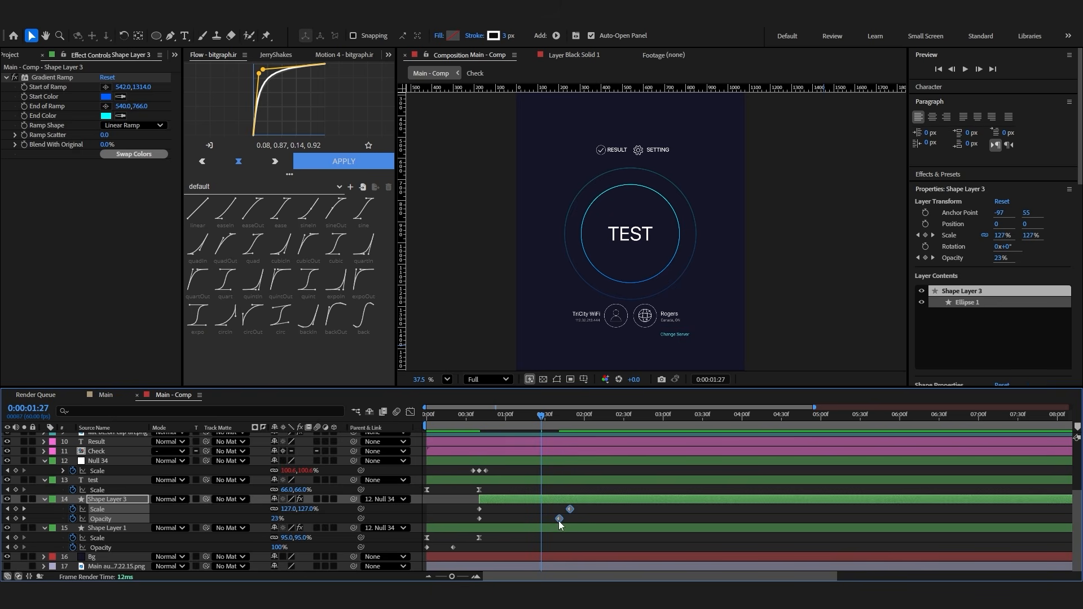
pyautogui.click(604, 522)
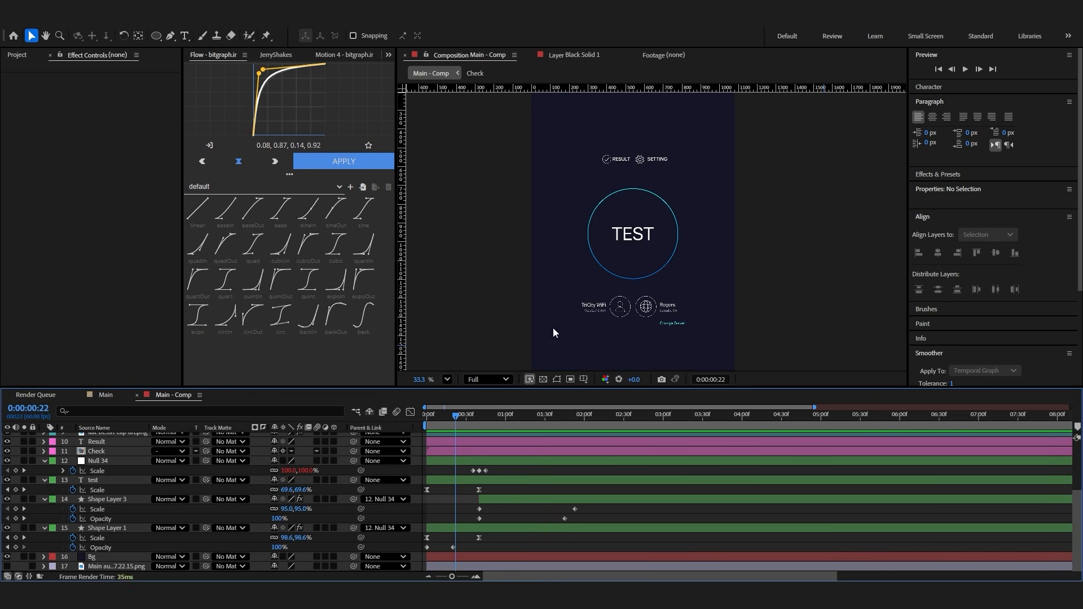
# Draw a small ellipse on a new shape layer over the TEST text, centring its anchor point and the layer in the composition
pyautogui.click(457, 481)
pyautogui.click(156, 36)
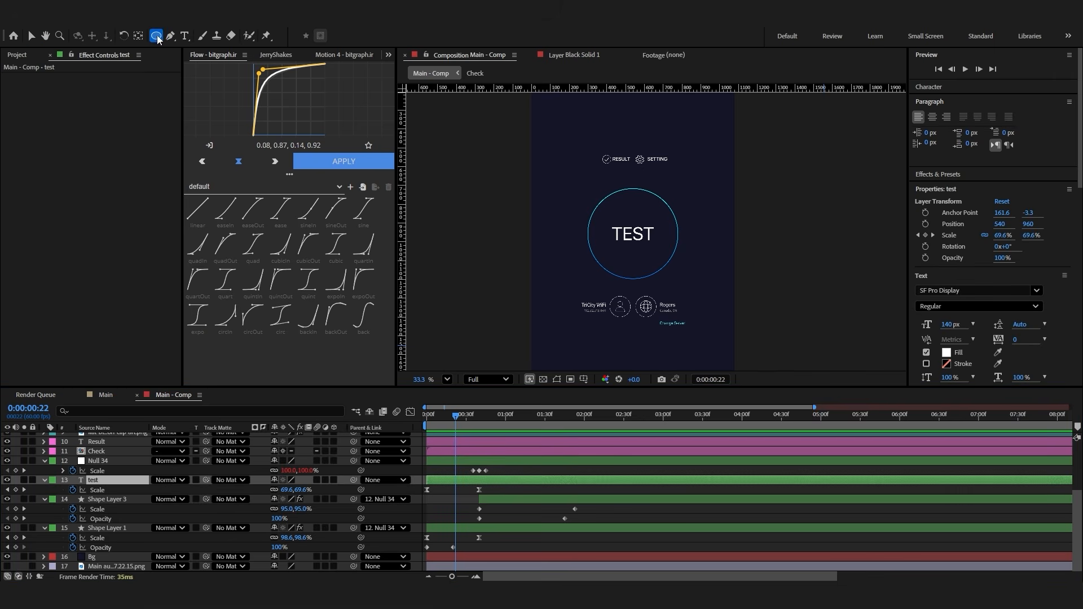
pyautogui.click(461, 492)
pyautogui.moveTo(655, 220); pyautogui.dragTo(618, 258)
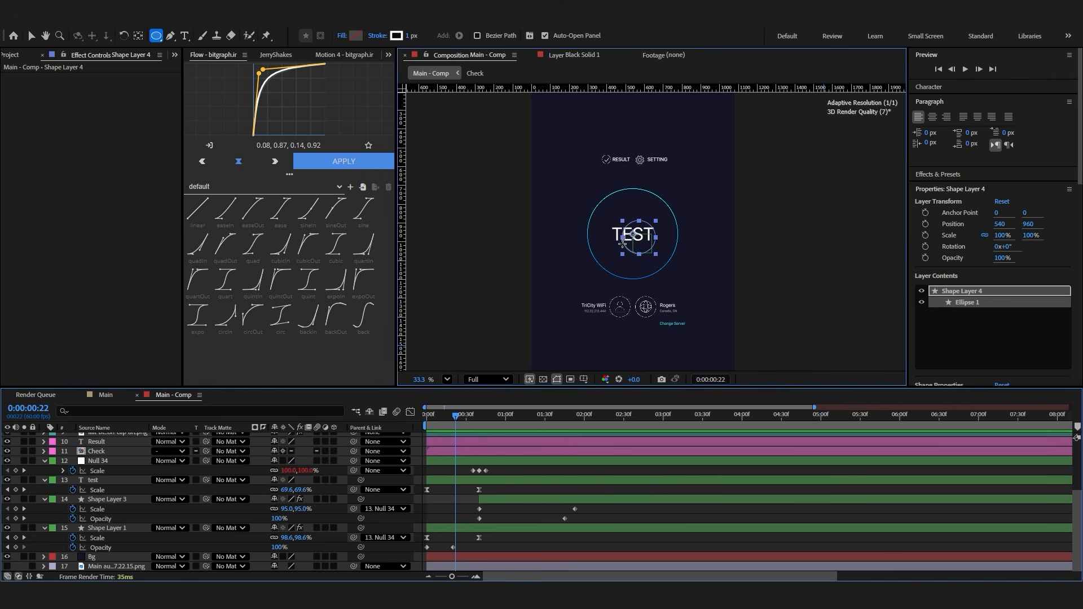
pyautogui.hotkey('ctrl', 'shift', 'alt', 'Home')
pyautogui.hotkey('ctrl', 'Home')
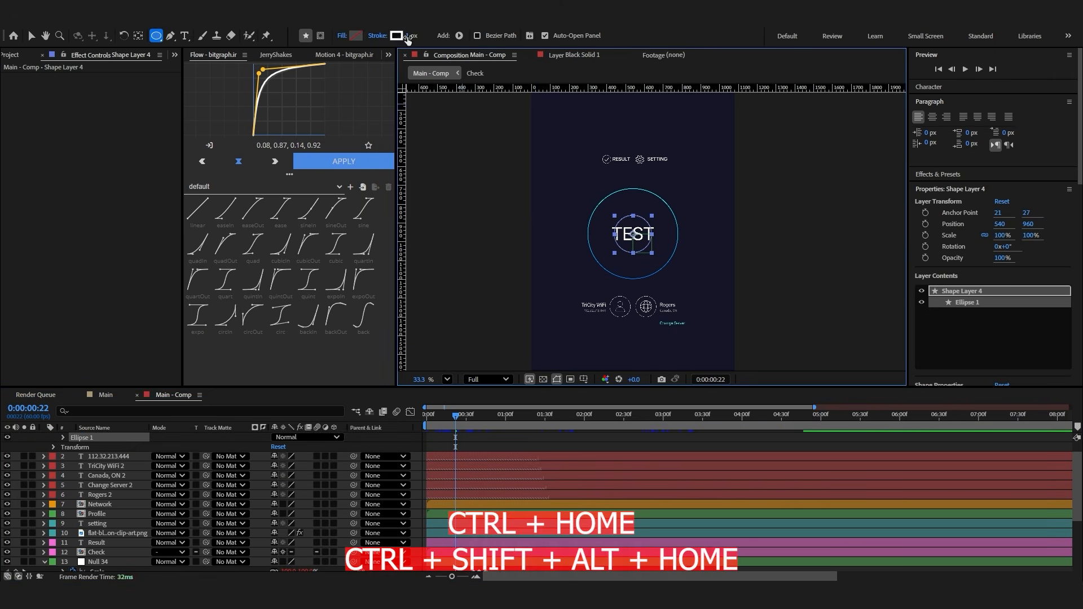
# Change the new circle's fill colour to bright blue
pyautogui.click(355, 35)
pyautogui.hotkey('ctrl', 'v')
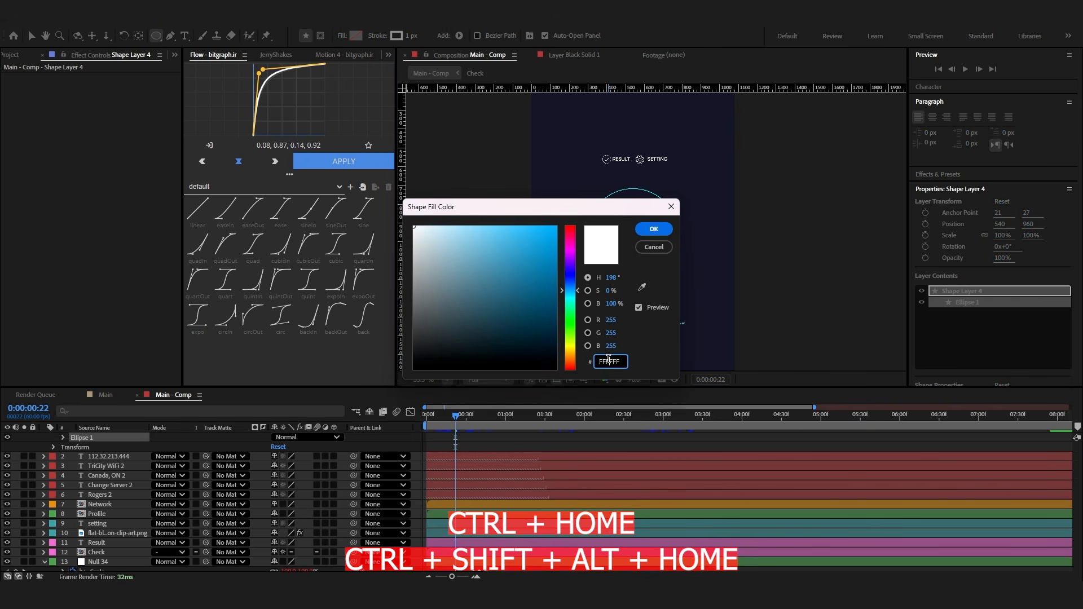
pyautogui.click(653, 232)
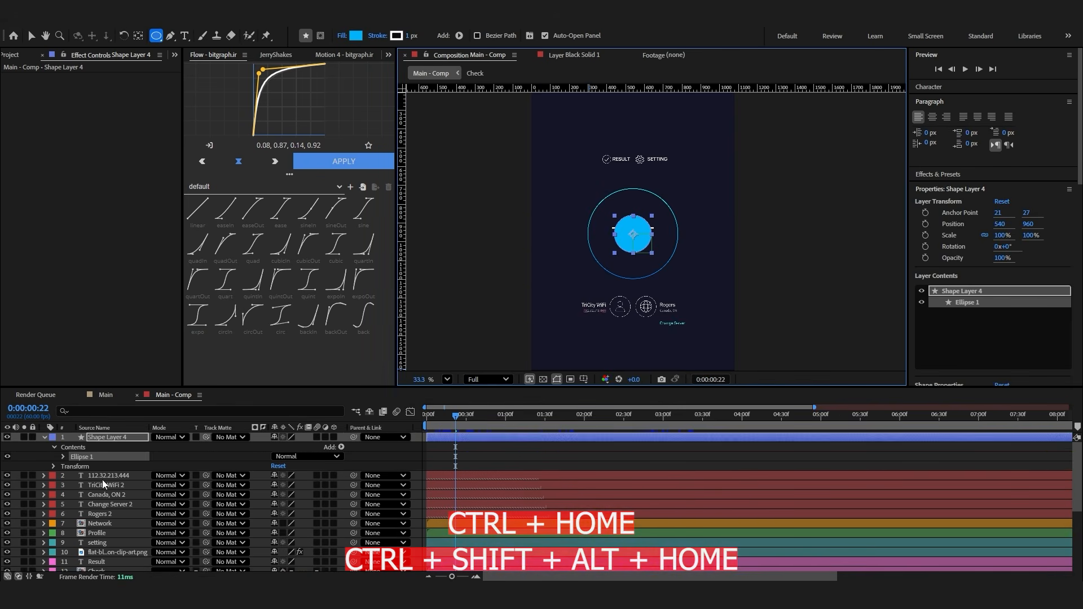
# Apply Fast Box Blur to Shape Layer 4 and set its Blur Radius to 46
pyautogui.hotkey('ctrl', 'space')
pyautogui.write('fas')
pyautogui.press('Return')
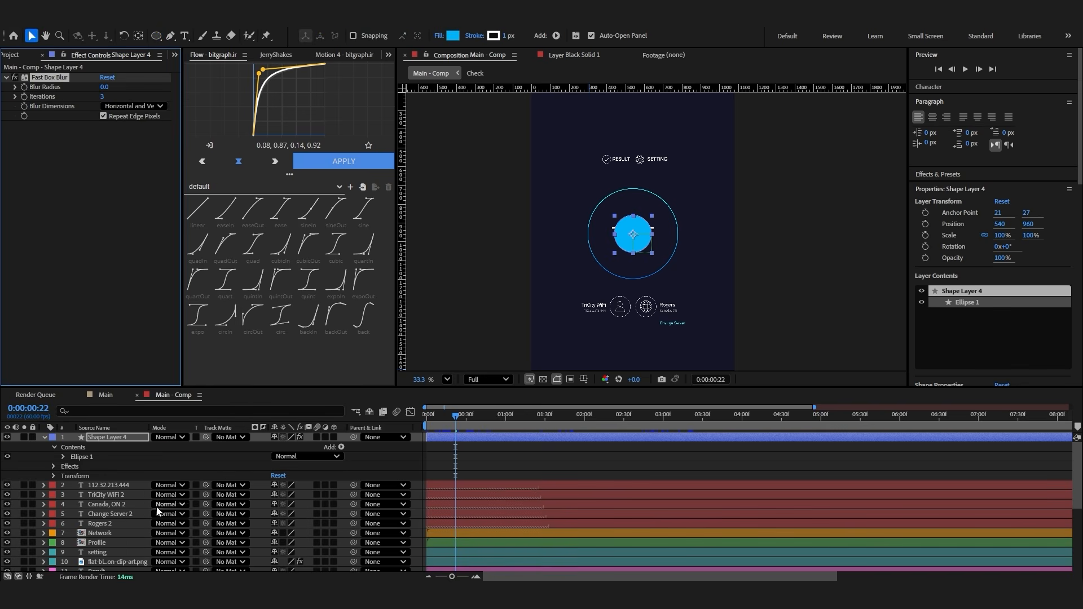
pyautogui.moveTo(105, 87); pyautogui.dragTo(138, 89)
# Move Shape Layer 4 directly above the test text layer and give it the Pink label
pyautogui.moveTo(121, 439); pyautogui.dragTo(118, 526)
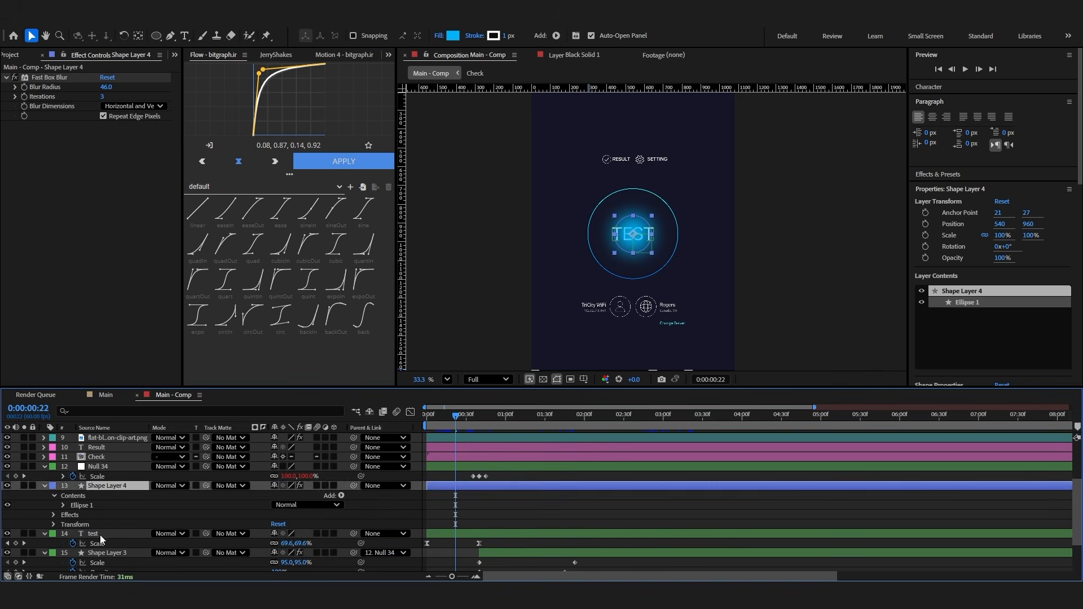
pyautogui.click(101, 535)
pyautogui.click(111, 486)
pyautogui.click(53, 486)
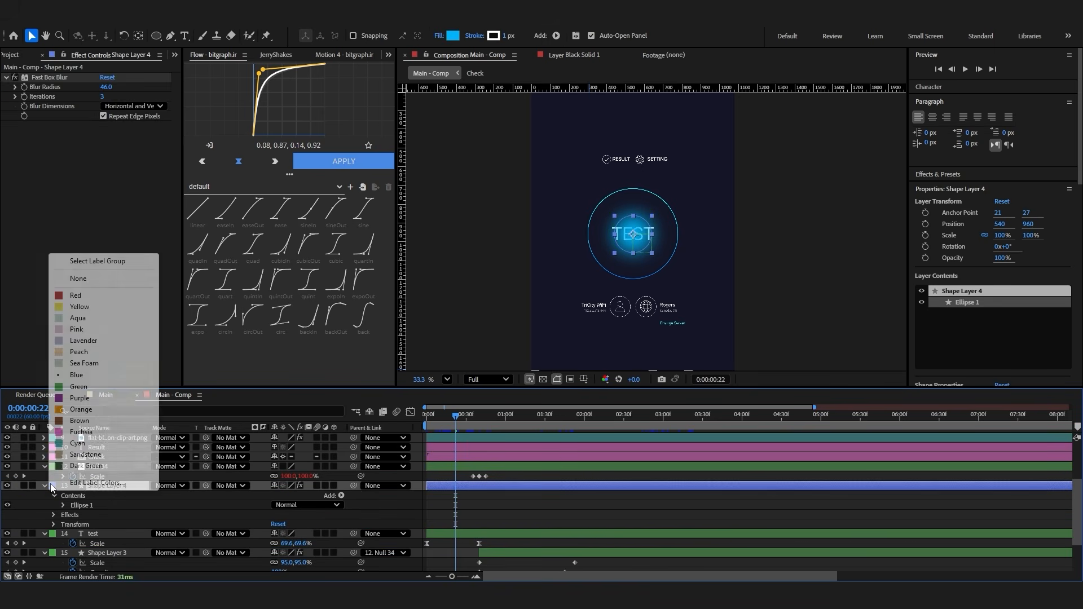
pyautogui.click(61, 331)
# Use the test text layer as Shape Layer 4's track matte and make the text layer visible again
pyautogui.click(272, 497)
pyautogui.click(195, 486)
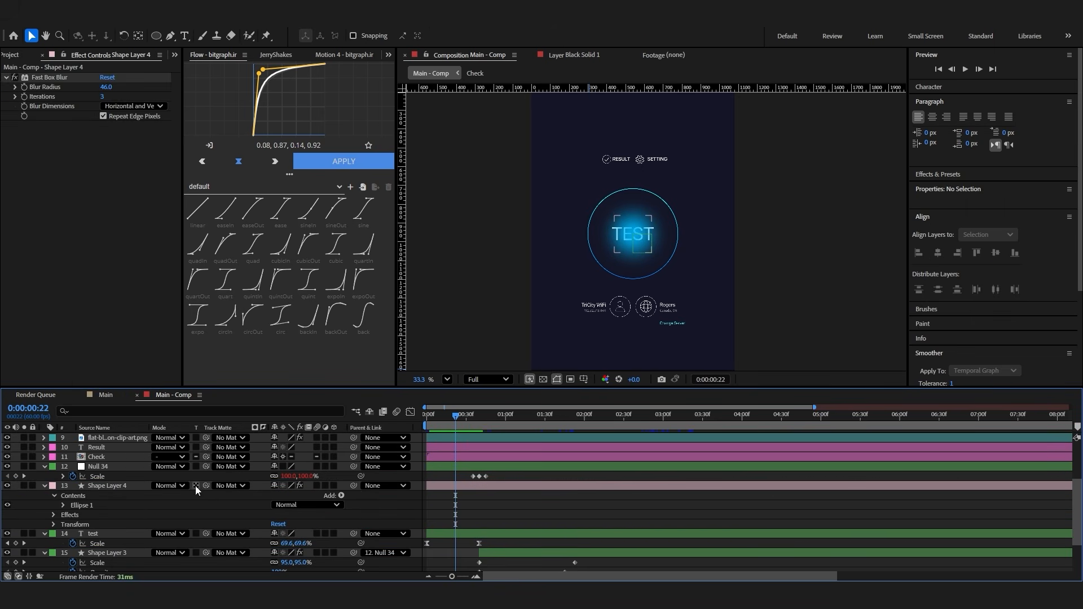
pyautogui.moveTo(206, 485); pyautogui.dragTo(101, 534)
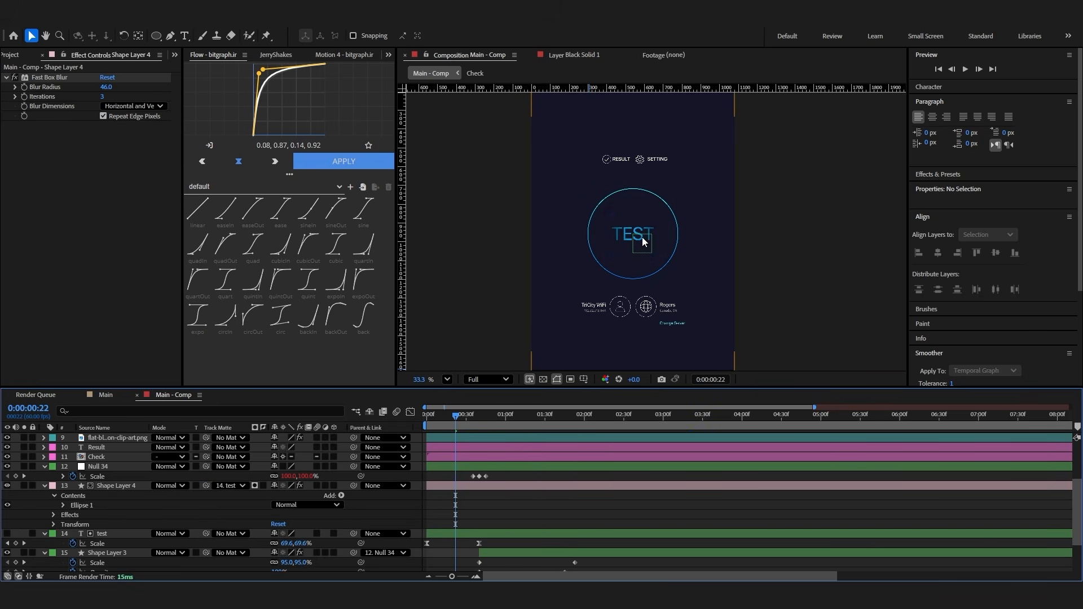
pyautogui.click(6, 533)
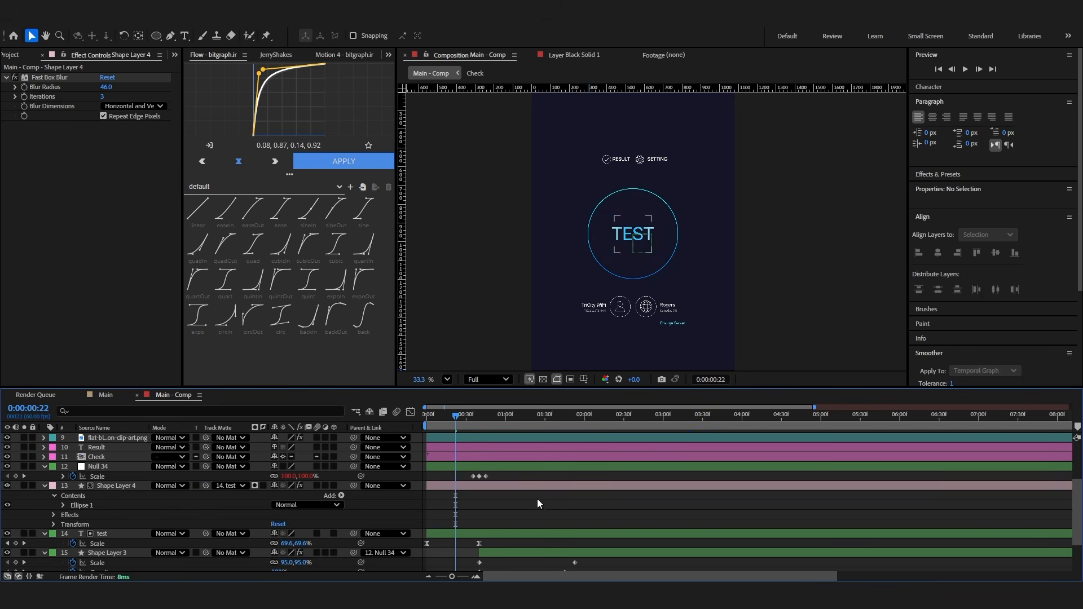
# Move the blurred circle to the right of TEST at 786.5, 960 and add a Position keyframe at frame 22
pyautogui.scroll(2, 655, 234)
pyautogui.click(616, 247)
pyautogui.moveTo(616, 247); pyautogui.dragTo(675, 246)
pyautogui.click(489, 517)
pyautogui.click(451, 487)
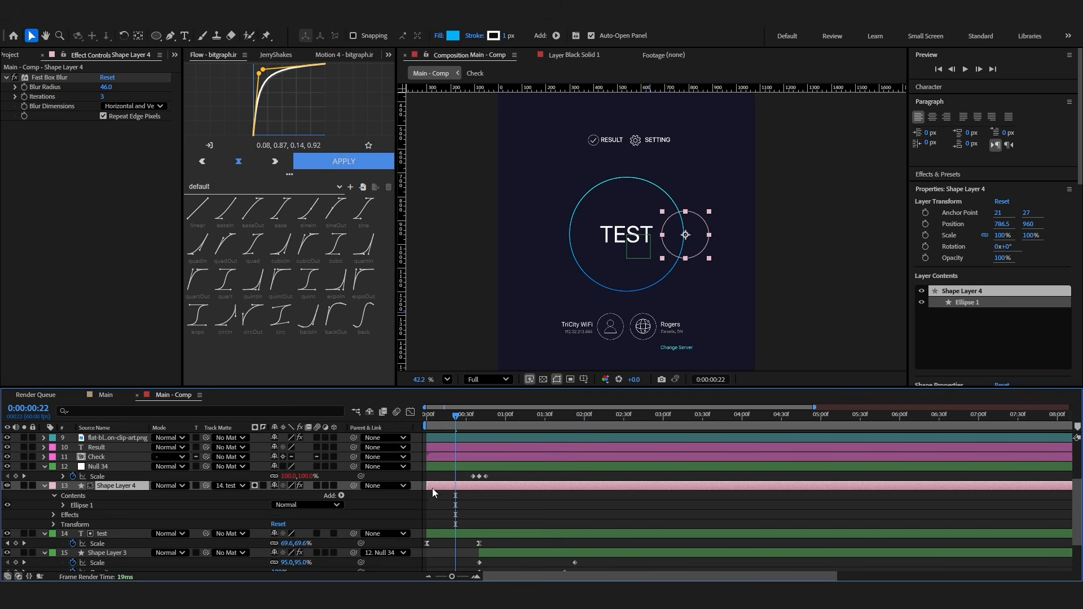
pyautogui.press('p')
pyautogui.click(73, 495)
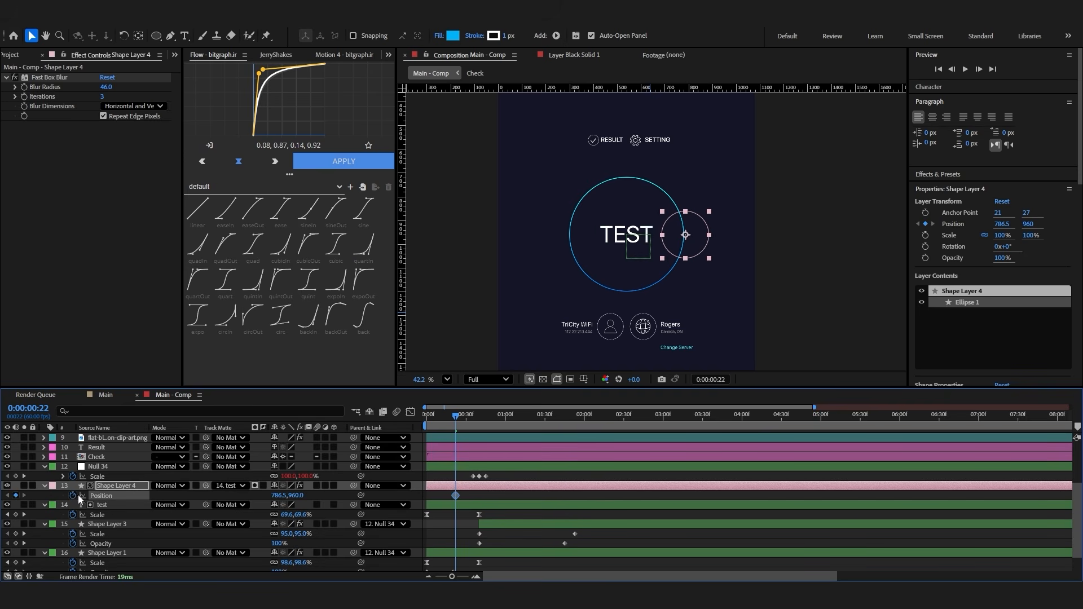
# At frame 52 move the blurred circle across to the left of TEST at 272.1, 960, and select both Position keyframes
pyautogui.press('space')
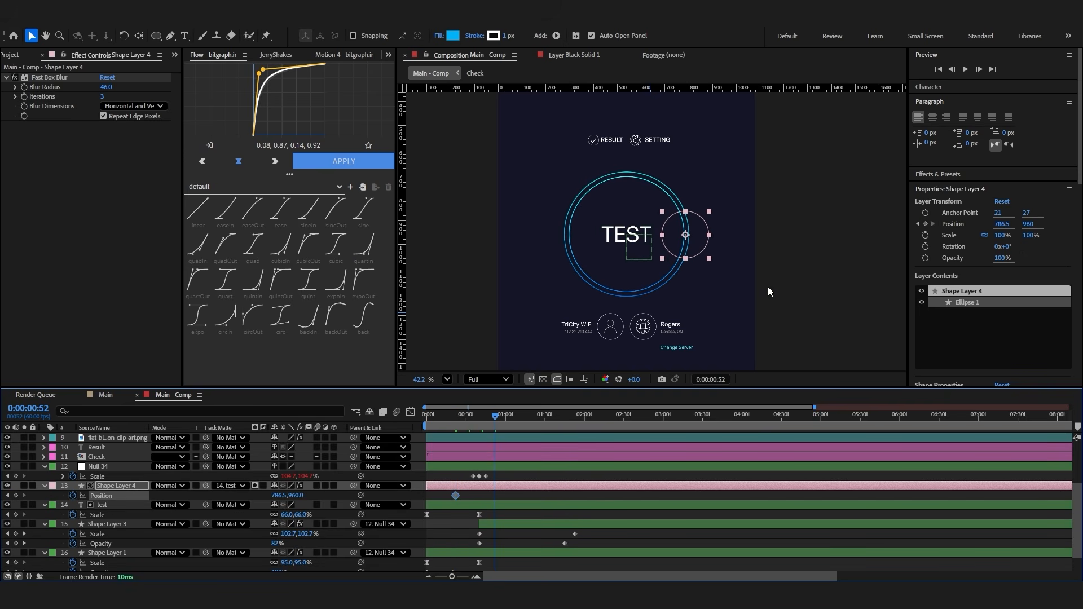
pyautogui.moveTo(691, 245); pyautogui.dragTo(570, 246)
pyautogui.click(522, 494)
pyautogui.moveTo(495, 416); pyautogui.dragTo(463, 417)
pyautogui.moveTo(506, 501); pyautogui.dragTo(449, 491)
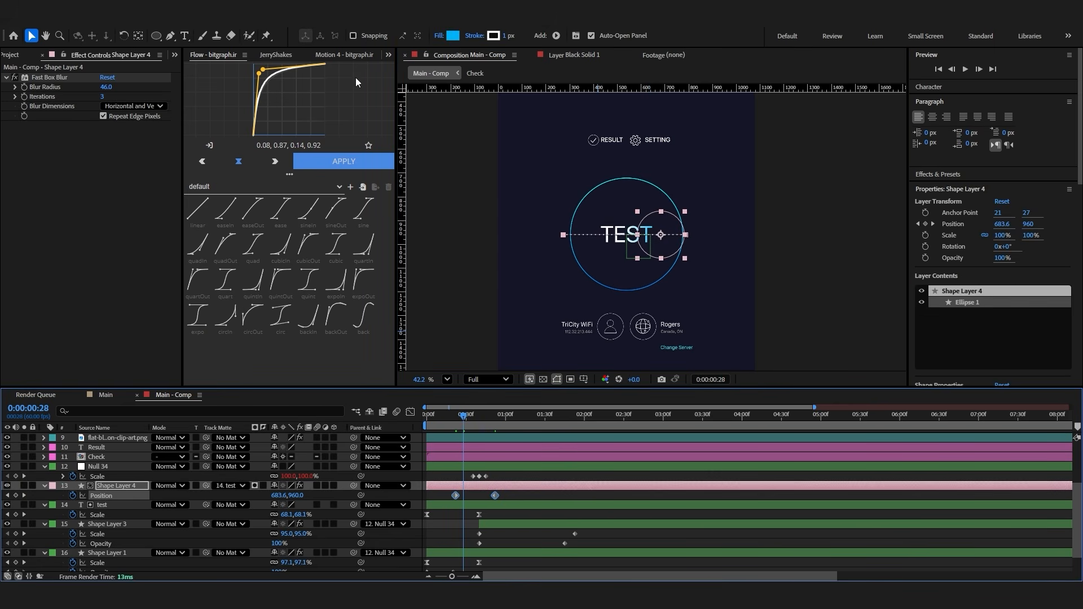
# Ease both Position keyframes to 60 in and out with Motion 4 and preview the glow sweep
pyautogui.click(357, 57)
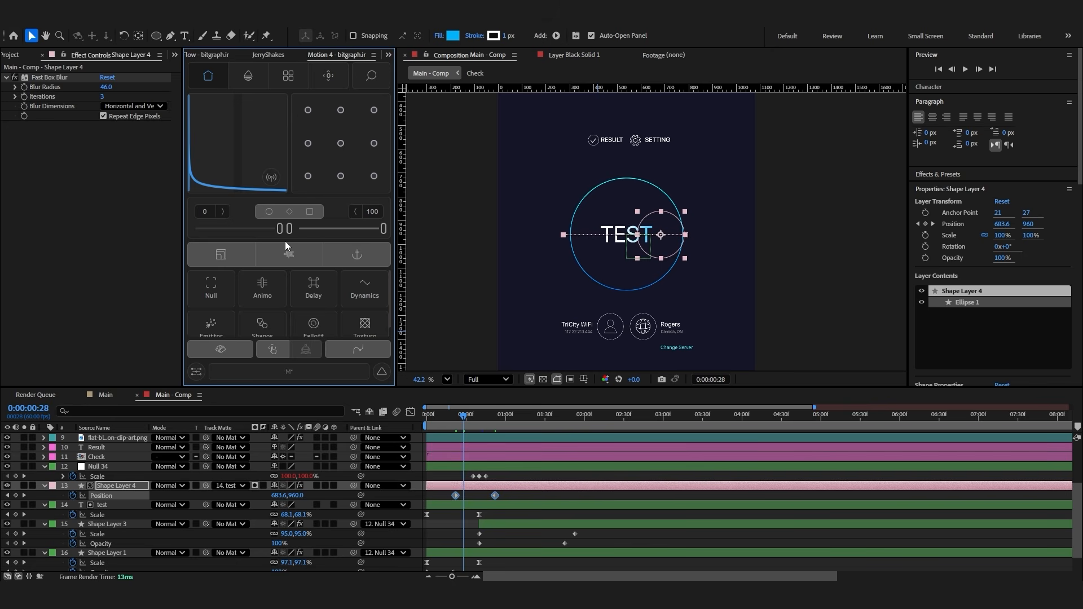
pyautogui.moveTo(289, 232); pyautogui.dragTo(350, 232)
pyautogui.click(449, 416)
pyautogui.press('space')
pyautogui.press('space')
# Shift Shape Layer 4's Position keyframes earlier so the sweep starts at frame 10, and preview the timing
pyautogui.click(469, 499)
pyautogui.moveTo(456, 496); pyautogui.dragTo(418, 504)
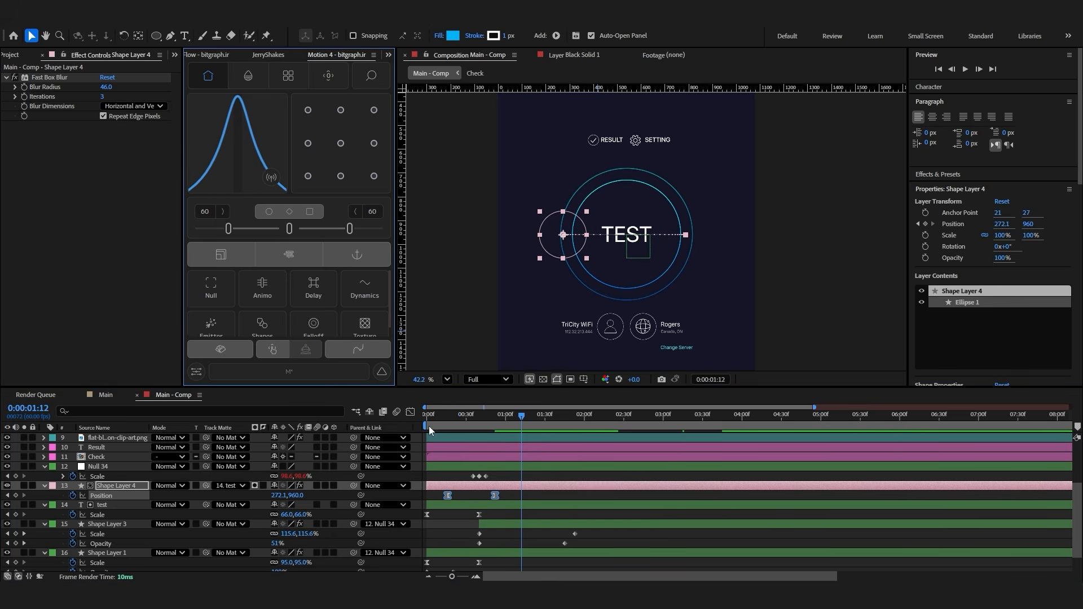
pyautogui.moveTo(448, 496); pyautogui.dragTo(441, 497)
pyautogui.press('space')
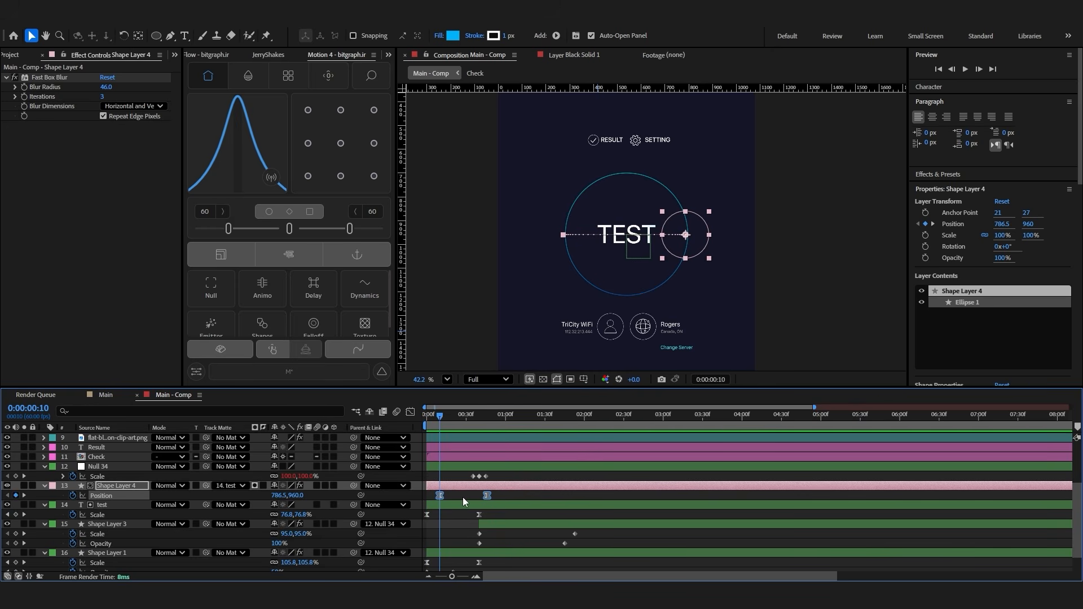
# Move the glow's starting Position farther right to 852.9, 960 and shift its keyframes to begin at frame 0
pyautogui.click(705, 238)
pyautogui.click(463, 486)
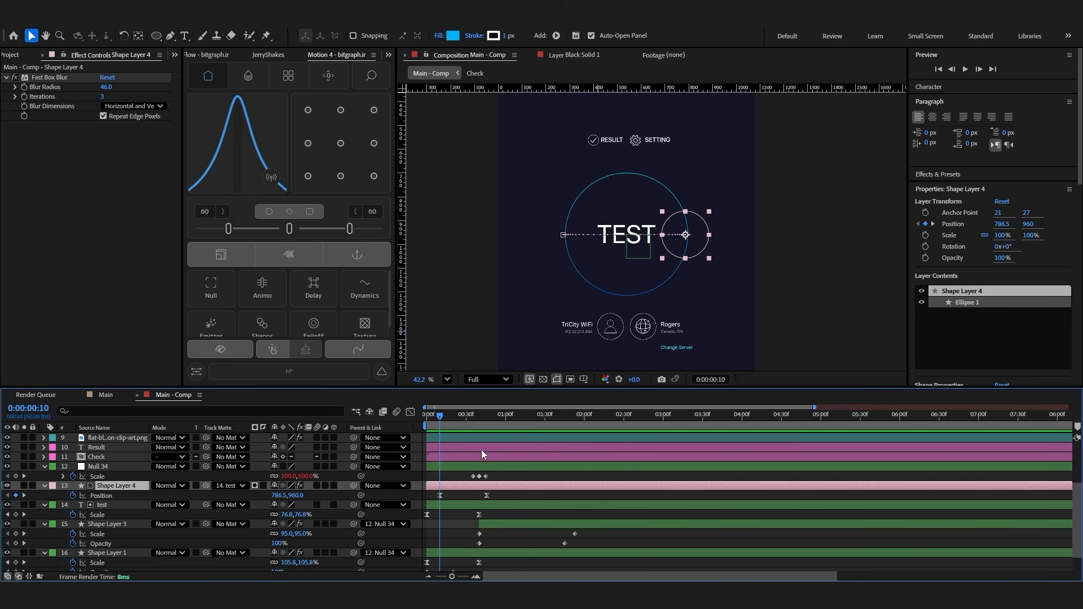
pyautogui.moveTo(680, 248); pyautogui.dragTo(695, 248)
# Reduce the glow's Position easing to 56 in and out and preview the animation from the start
pyautogui.moveTo(349, 230); pyautogui.dragTo(347, 235)
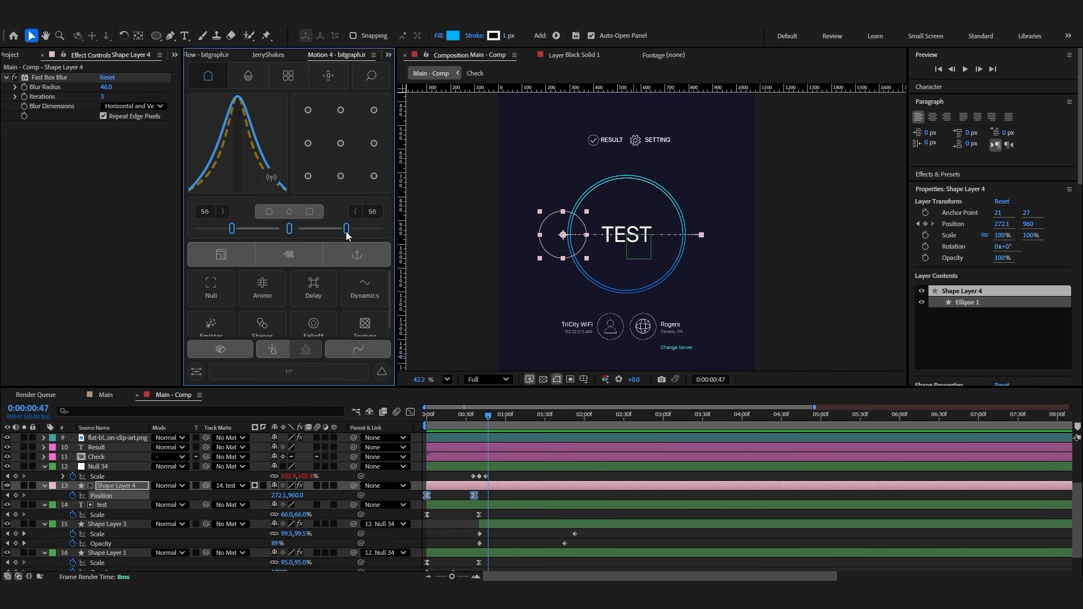
pyautogui.click(332, 420)
pyautogui.press('Home')
pyautogui.press('space')
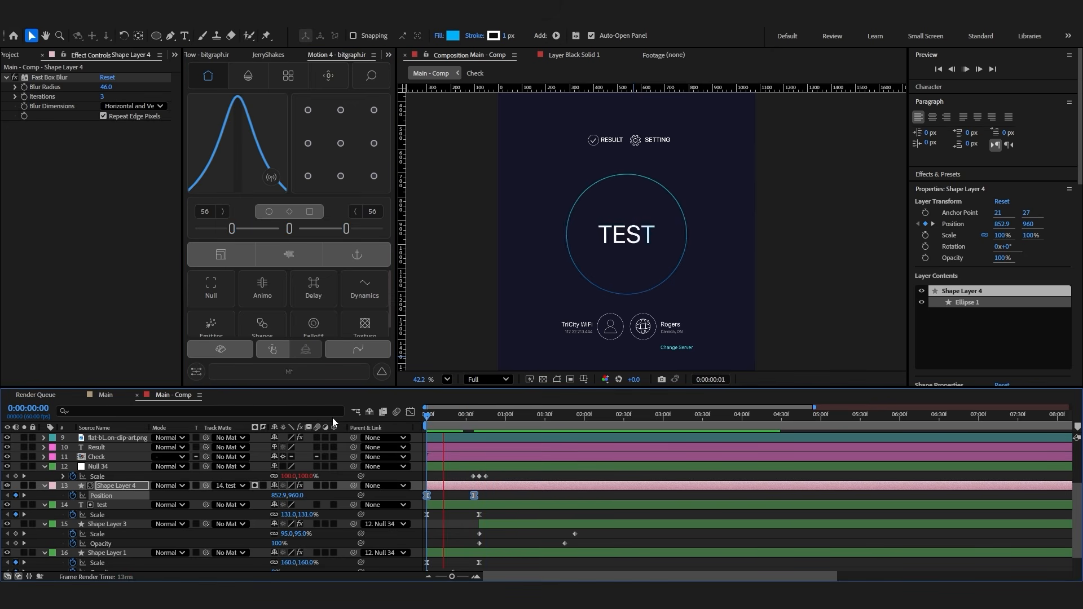
pyautogui.press('space')
pyautogui.press('space')
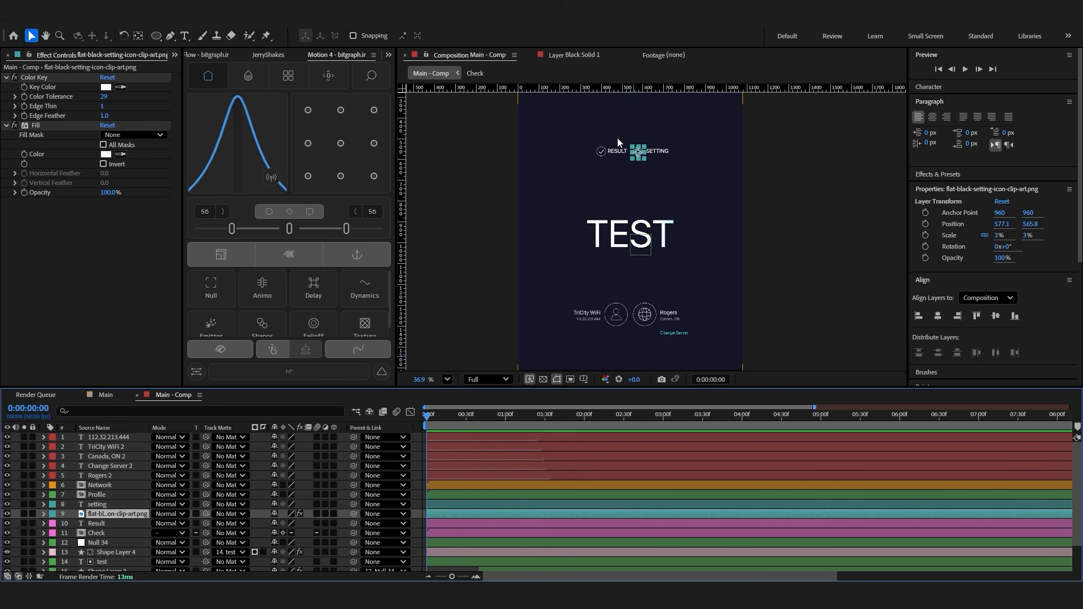
# Add Position keyframes at frame 0 to the setting, gear icon, Result and Check layers
pyautogui.scroll(3, 619, 144)
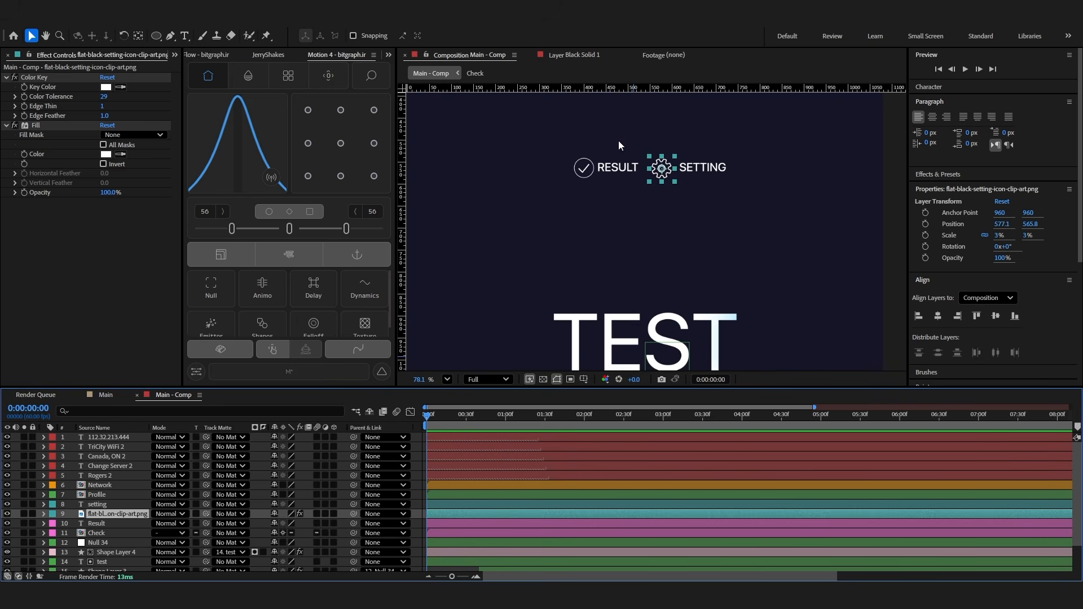
pyautogui.click(446, 533)
pyautogui.keyDown('shift'); pyautogui.click(444, 506); pyautogui.keyUp('shift')
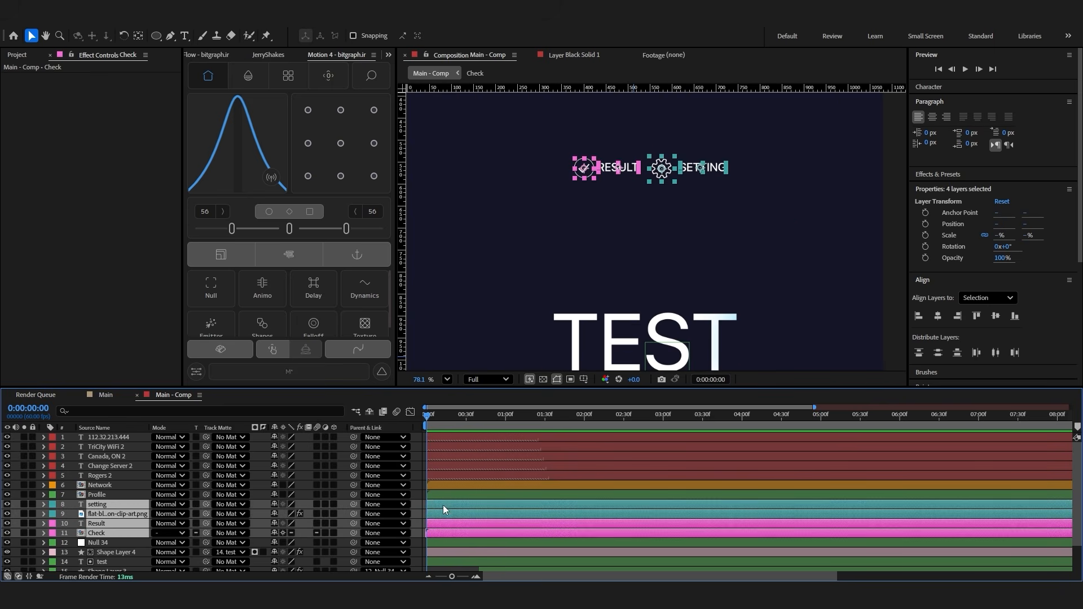
pyautogui.press('p')
pyautogui.click(72, 513)
pyautogui.scroll(-2, 466, 495)
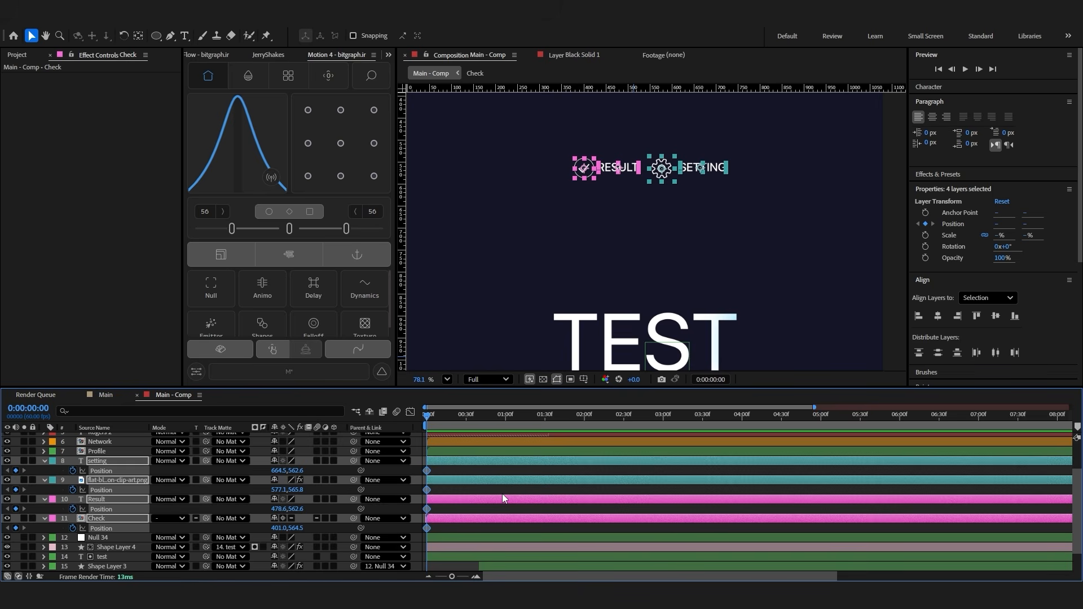
# At frame 7 move the four RESULT and SETTING layers about 44 px down to create new Position keyframes
pyautogui.press('space')
pyautogui.moveTo(284, 473); pyautogui.dragTo(313, 472)
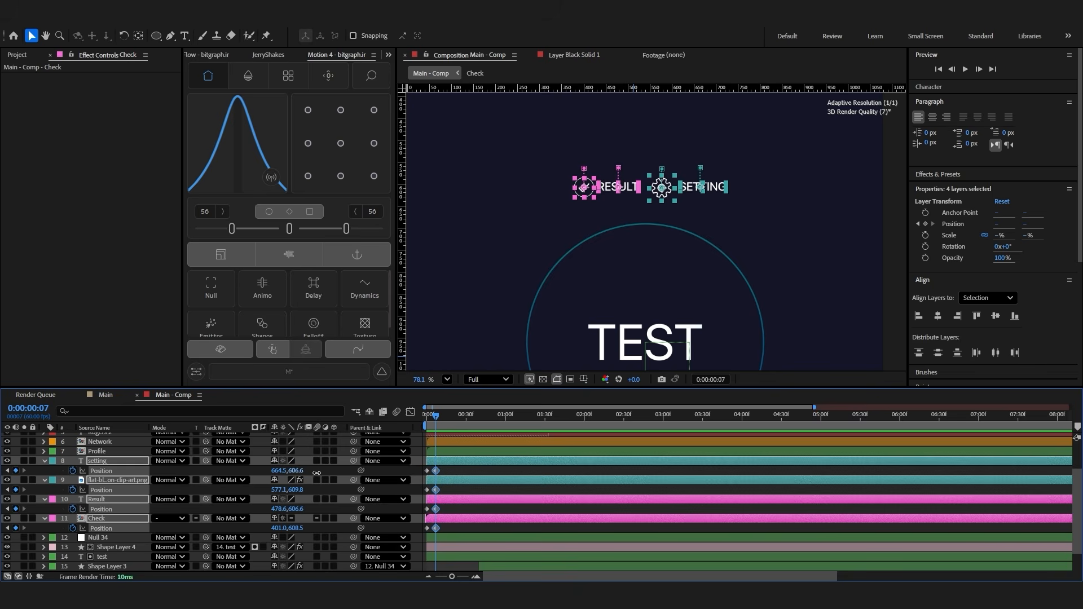
pyautogui.press('=')
pyautogui.press('=')
pyautogui.moveTo(429, 422); pyautogui.dragTo(464, 422)
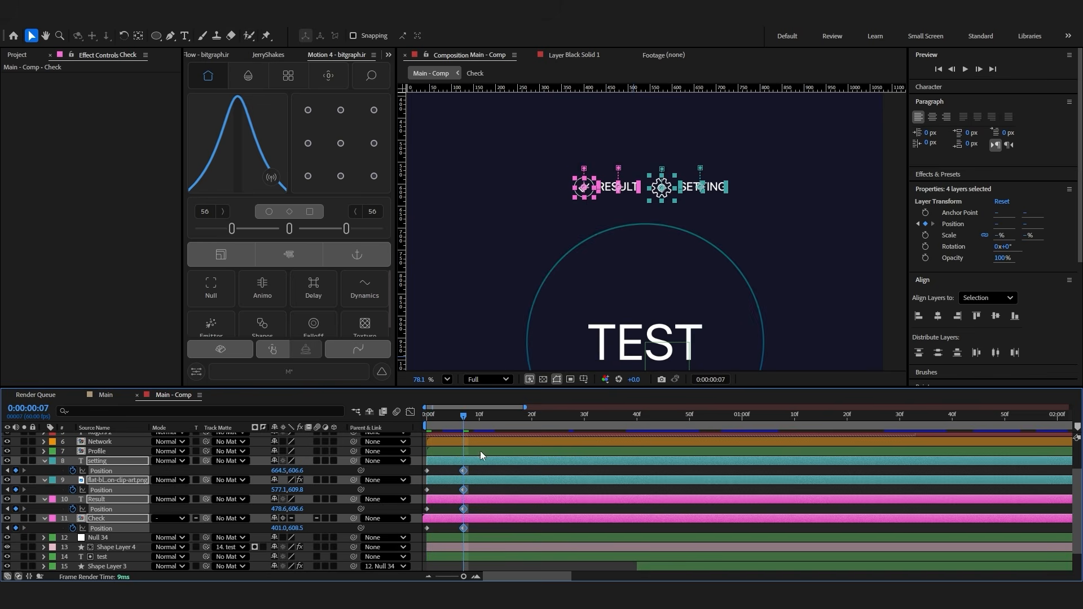
# Time-reverse the Position keyframes of the four RESULT and SETTING layers and return to frame 0
pyautogui.moveTo(475, 471); pyautogui.dragTo(420, 533)
pyautogui.moveTo(466, 531)
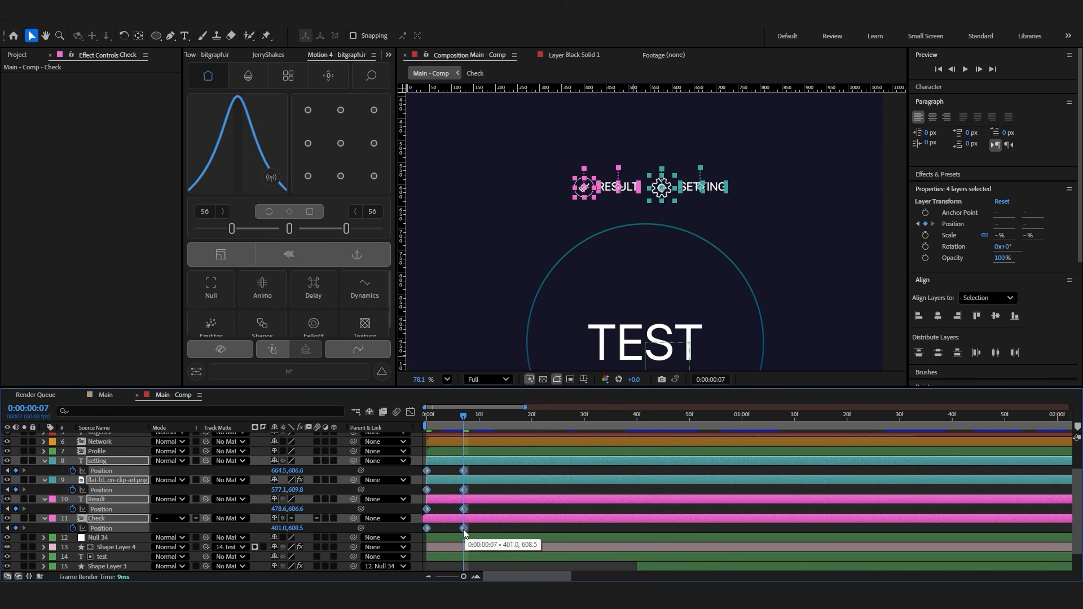
pyautogui.rightClick(466, 529)
pyautogui.rightClick(462, 528)
pyautogui.moveTo(472, 525)
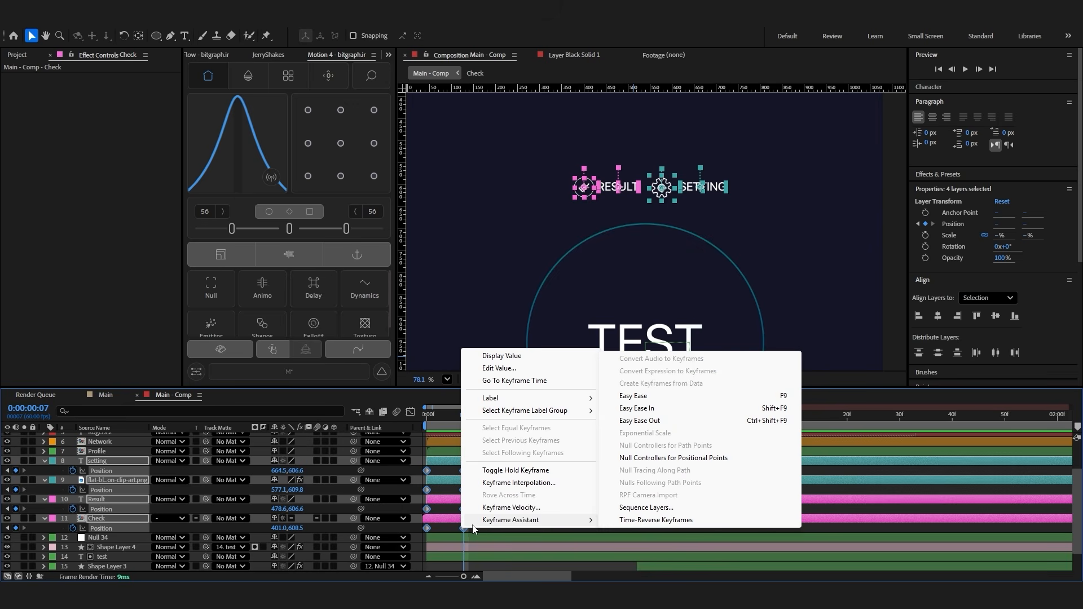
pyautogui.click(631, 525)
pyautogui.click(503, 528)
pyautogui.moveTo(463, 416); pyautogui.dragTo(415, 427)
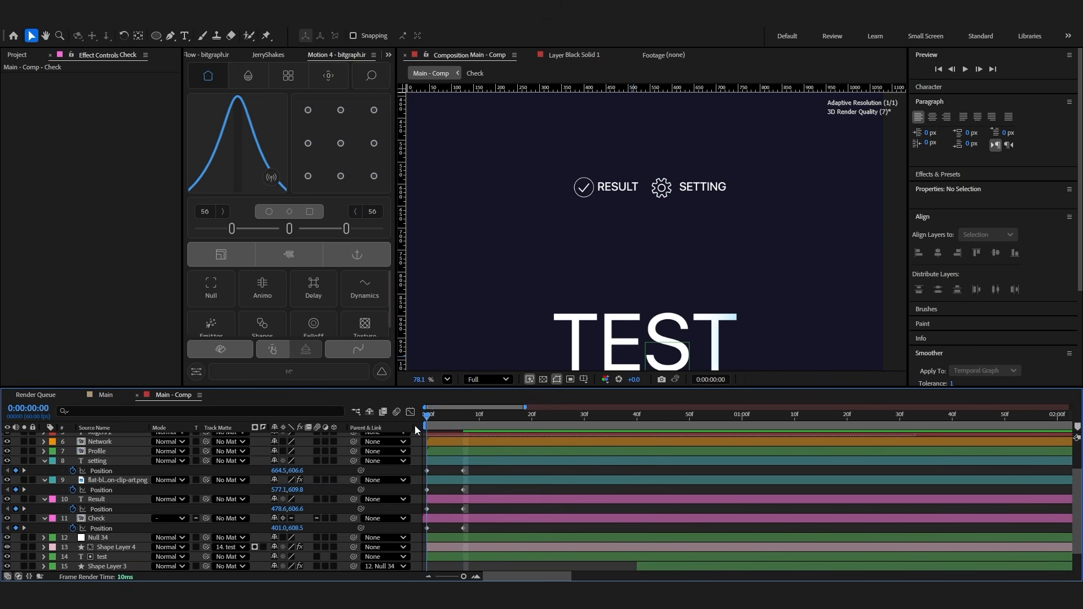
# Preview the entrance, paste the bounce expression with amp = .04 and freq = 1.8 into the setting layer's Position, and preview again
pyautogui.press('space')
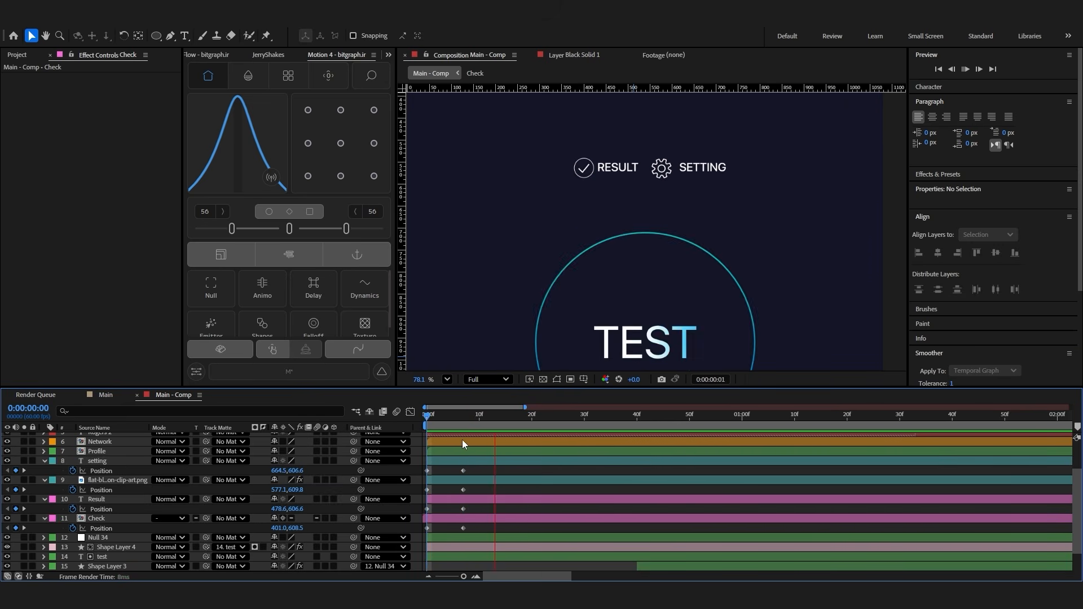
pyautogui.press('space')
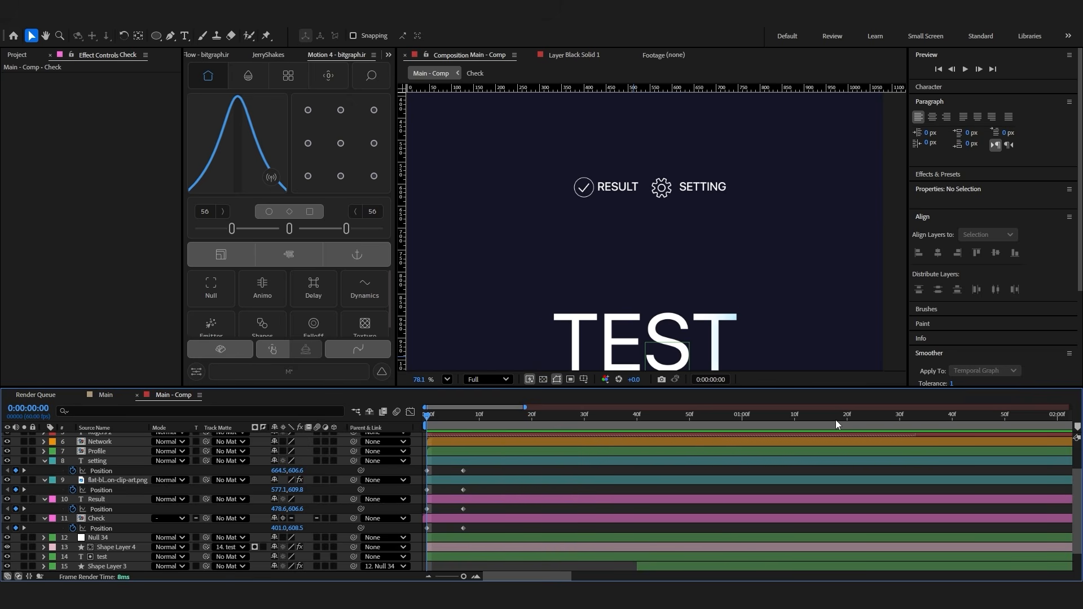
pyautogui.keyDown('alt'); pyautogui.click(72, 470); pyautogui.keyUp('alt')
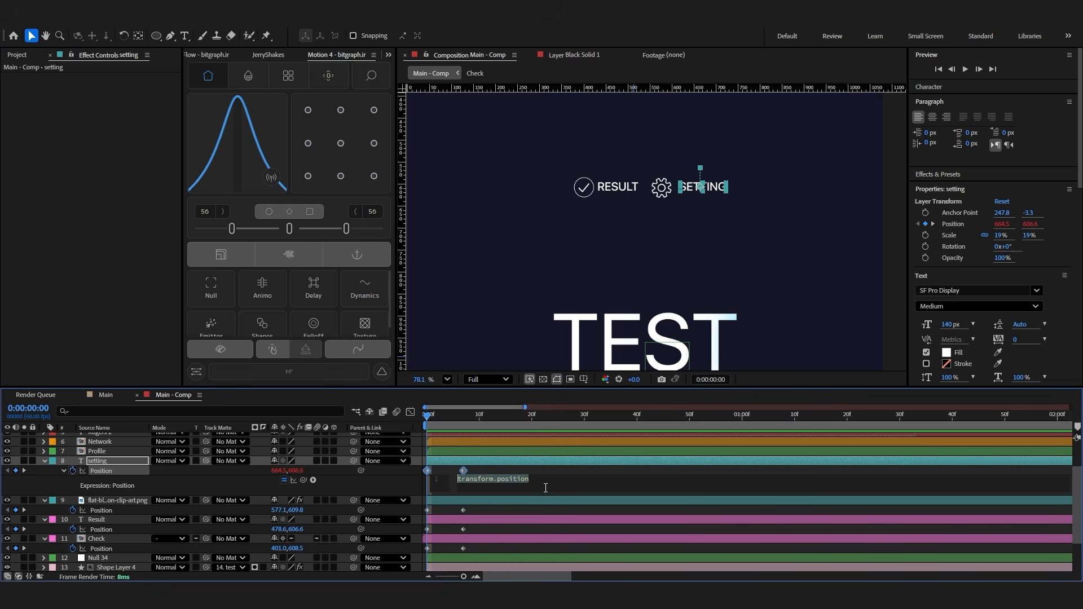
pyautogui.hotkey('ctrl', 'v')
pyautogui.click(64, 471)
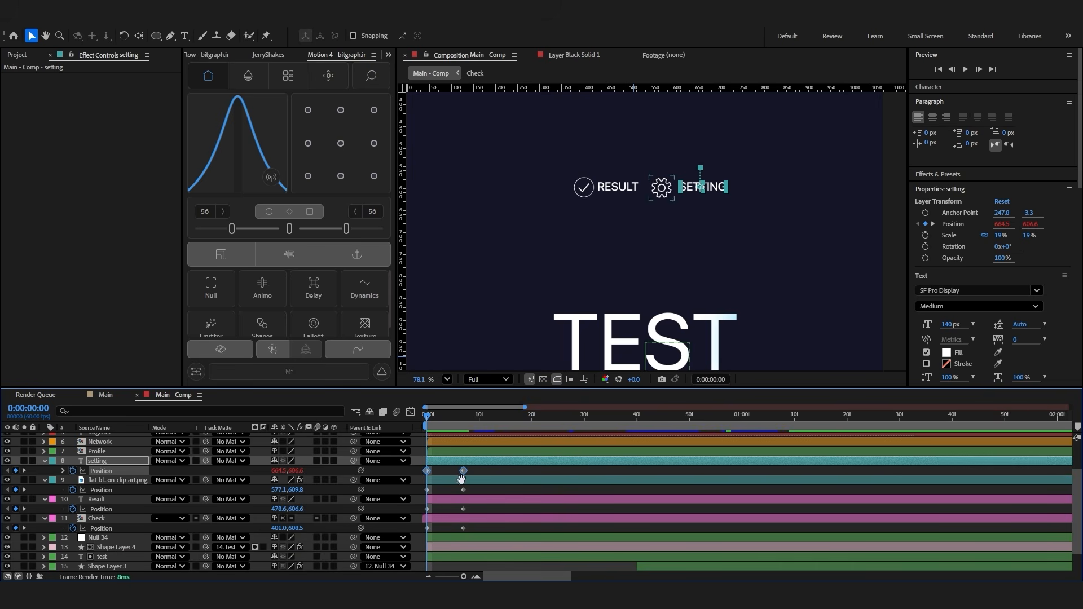
pyautogui.press('space')
pyautogui.press('space')
# Paste the same bounce expression into the Position of the gear icon, Result and Check layers and preview the animation
pyautogui.keyDown('alt'); pyautogui.click(72, 490); pyautogui.keyUp('alt')
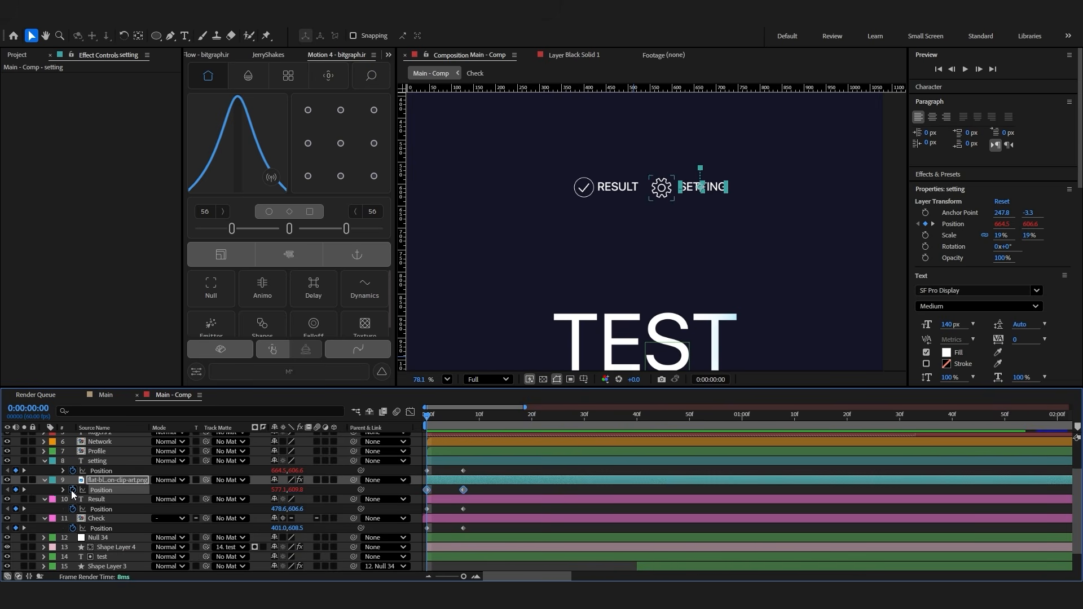
pyautogui.hotkey('ctrl', 'v')
pyautogui.click(63, 491)
pyautogui.keyDown('alt'); pyautogui.click(71, 509); pyautogui.keyUp('alt')
pyautogui.hotkey('ctrl', 'v')
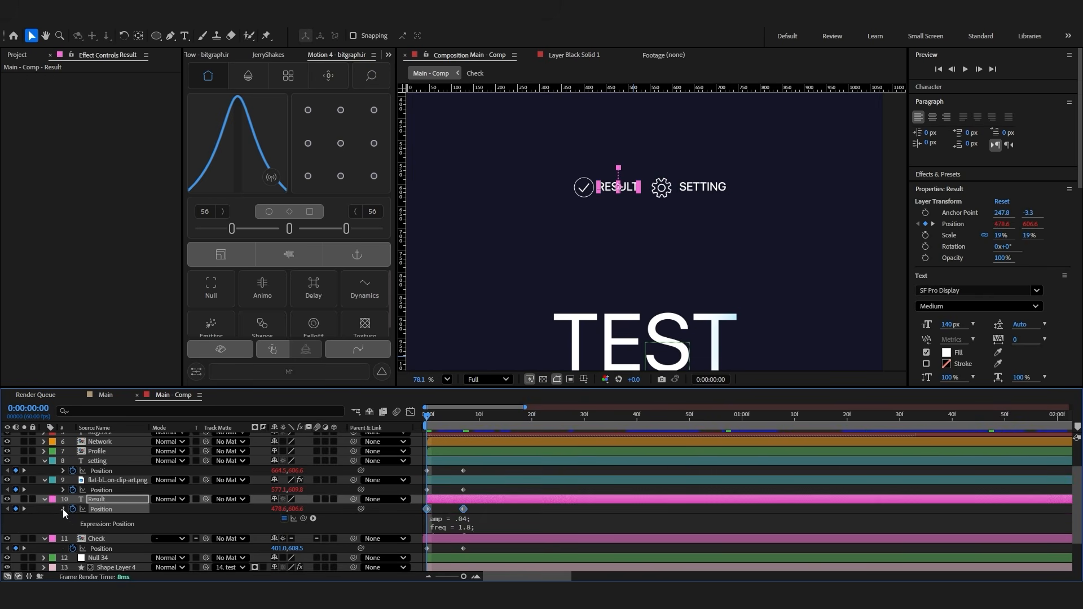
pyautogui.click(64, 509)
pyautogui.click(101, 528)
pyautogui.press('space')
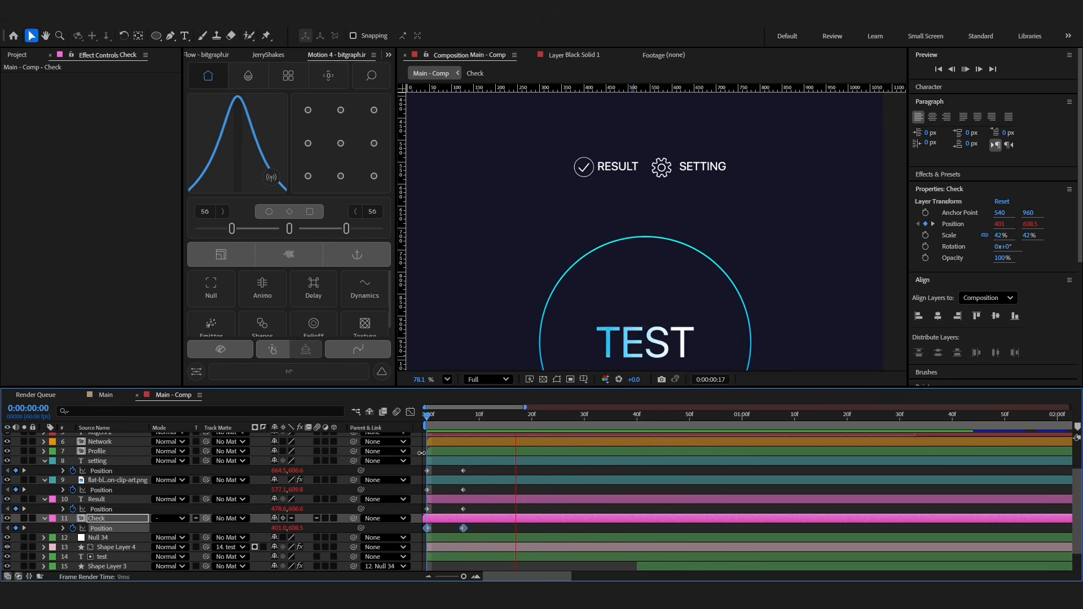
pyautogui.click(432, 512)
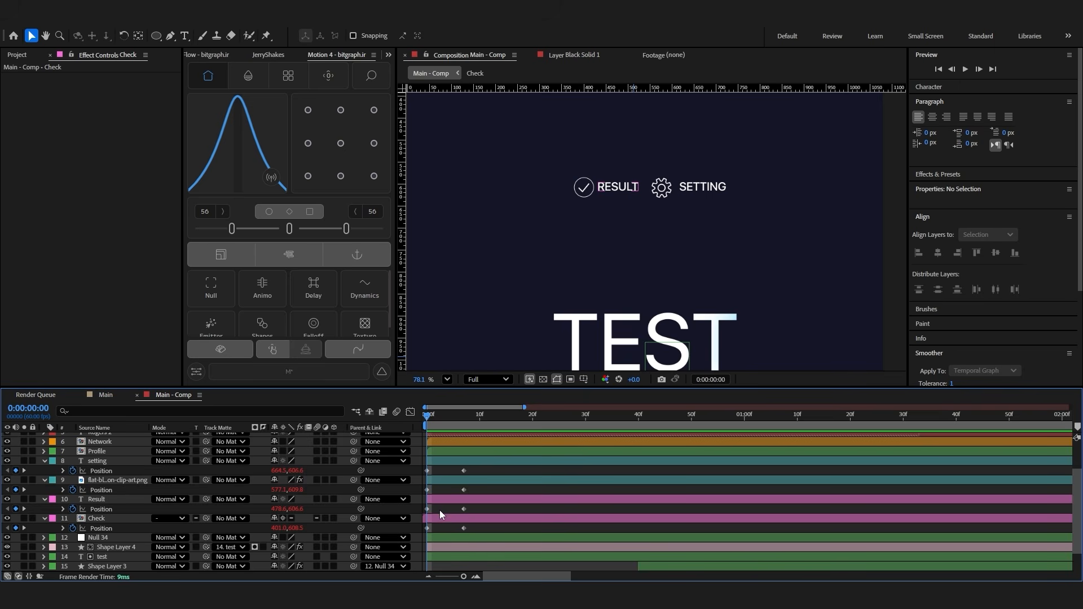
# Stagger the Result, gear icon and setting layers to start at frames 1, 2 and 3, and preview the entrance
pyautogui.press('pagedown')
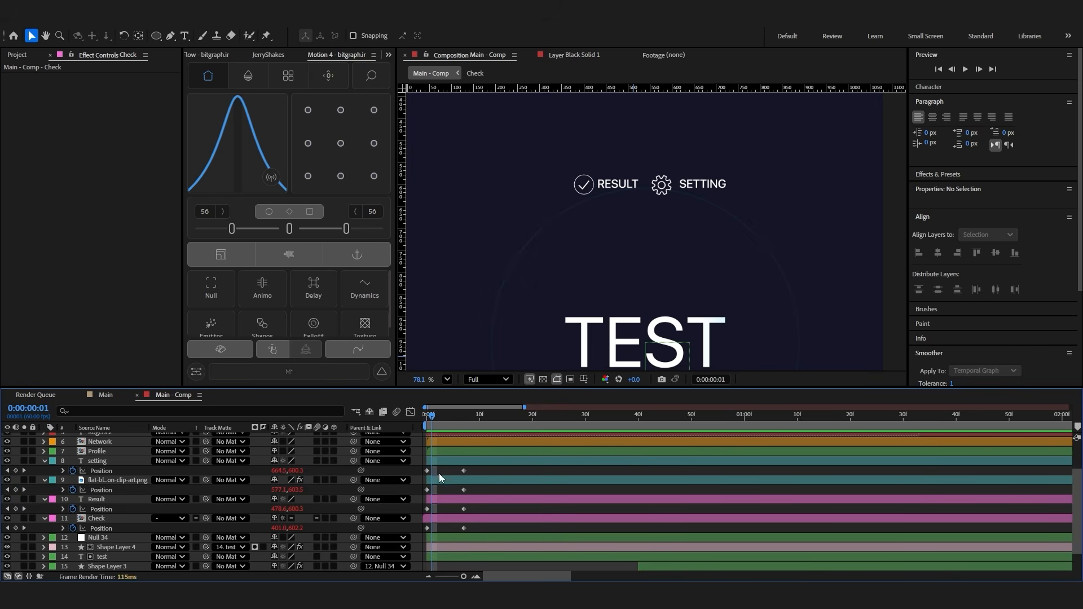
pyautogui.moveTo(437, 500); pyautogui.dragTo(442, 501)
pyautogui.click(480, 511)
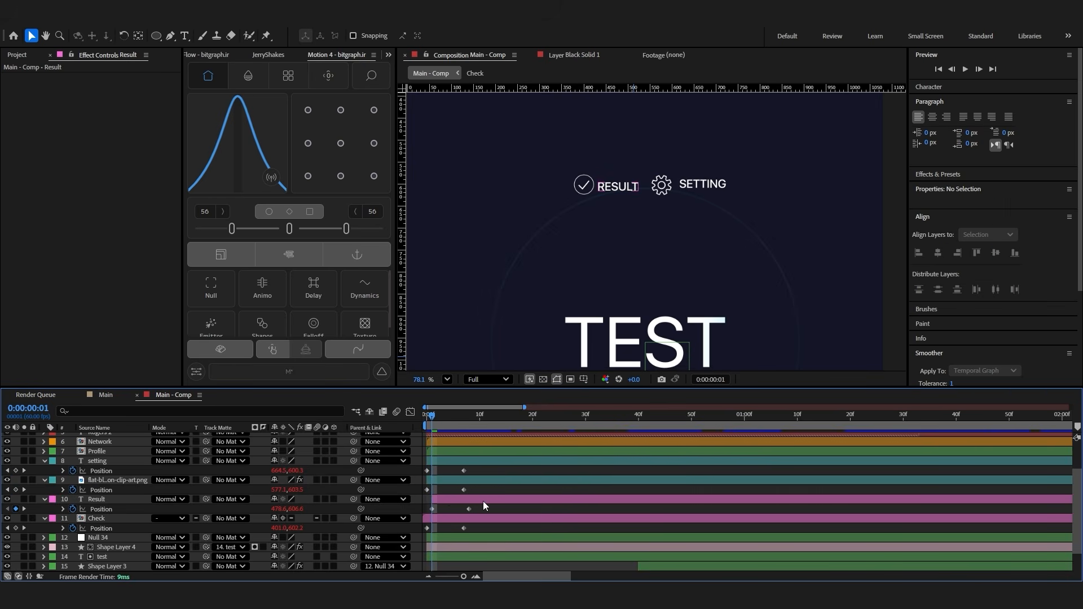
pyautogui.press('pagedown')
pyautogui.doubleClick(472, 481)
pyautogui.press('[')
pyautogui.click(481, 56)
pyautogui.press('pagedown')
pyautogui.click(460, 461)
pyautogui.press('[')
pyautogui.press('space')
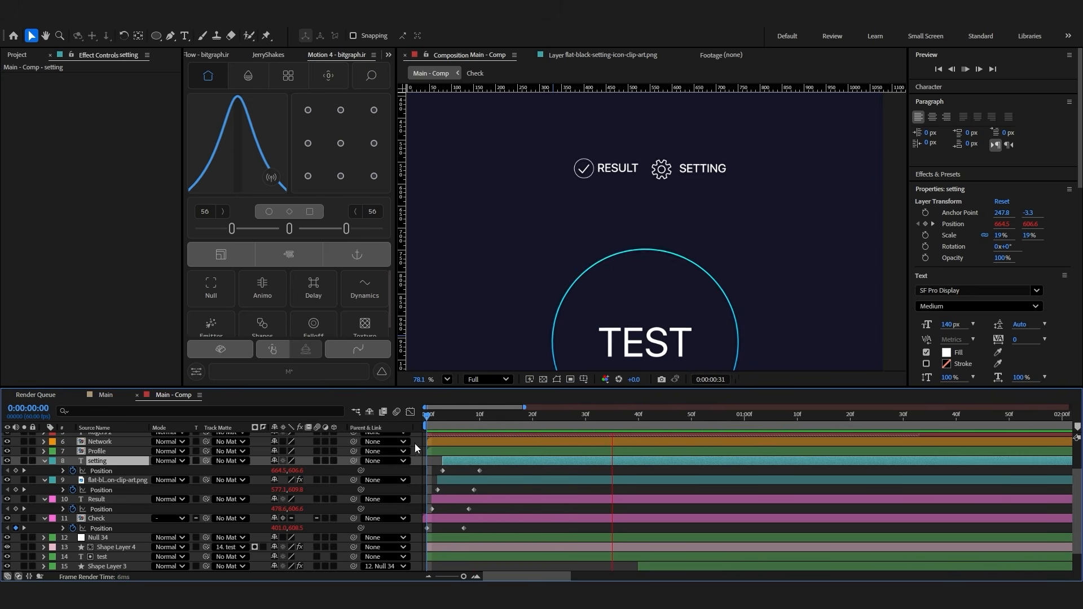
pyautogui.press('space')
# Cut off the Check layer before frame 0, shift all four RESULT and SETTING layers one frame later, and preview
pyautogui.click(430, 518)
pyautogui.hotkey('ctrl', 'shift', 'd')
pyautogui.click(426, 529)
pyautogui.press('Delete')
pyautogui.click(441, 519)
pyautogui.keyDown('shift'); pyautogui.click(455, 461); pyautogui.keyUp('shift')
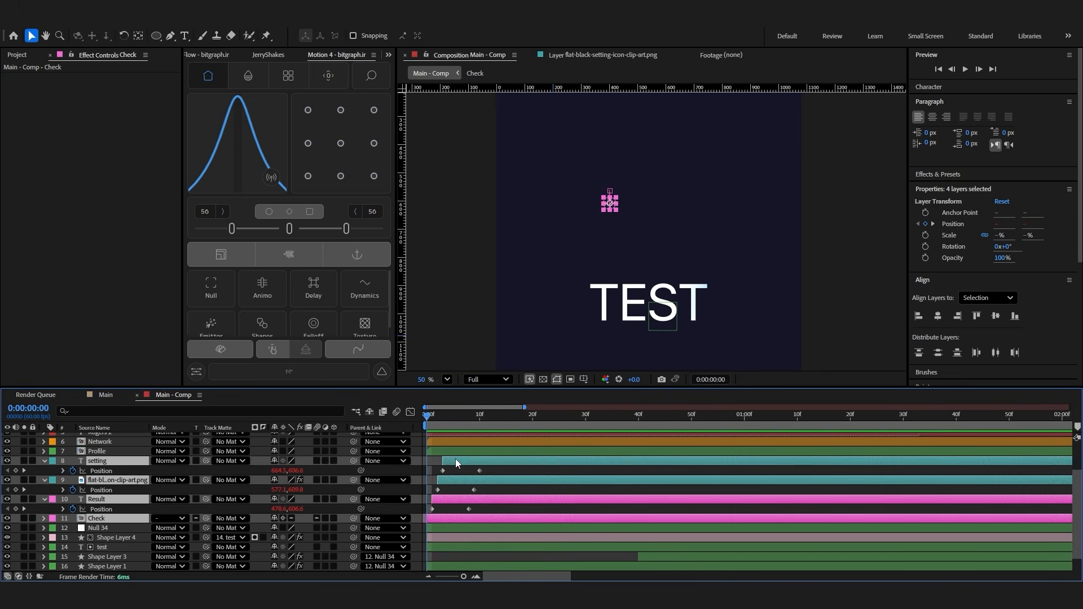
pyautogui.press('pagedown')
pyautogui.hotkey('alt', 'pagedown')
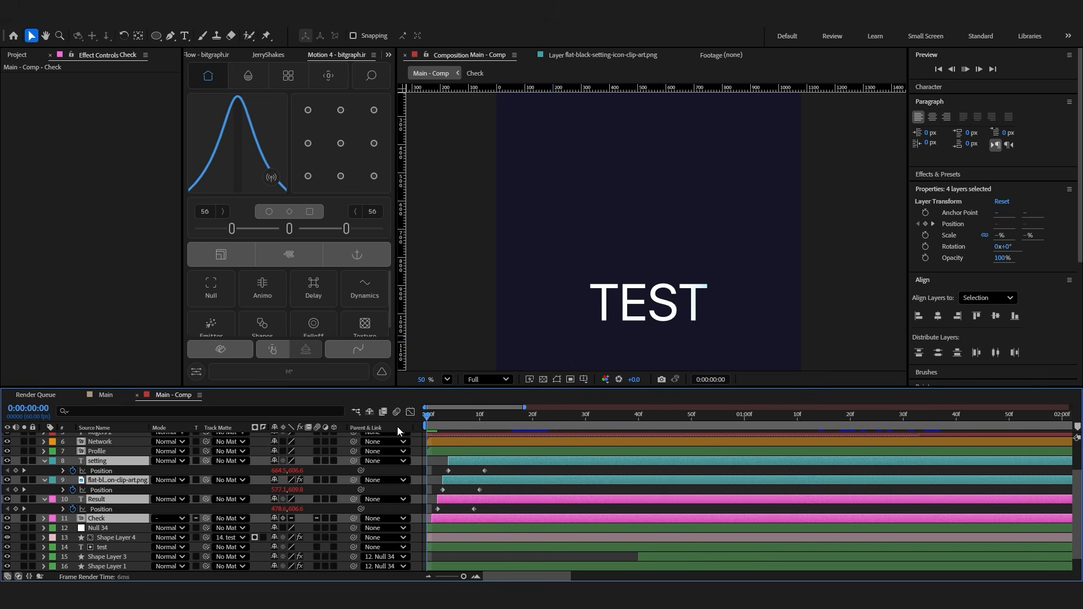
pyautogui.press('space')
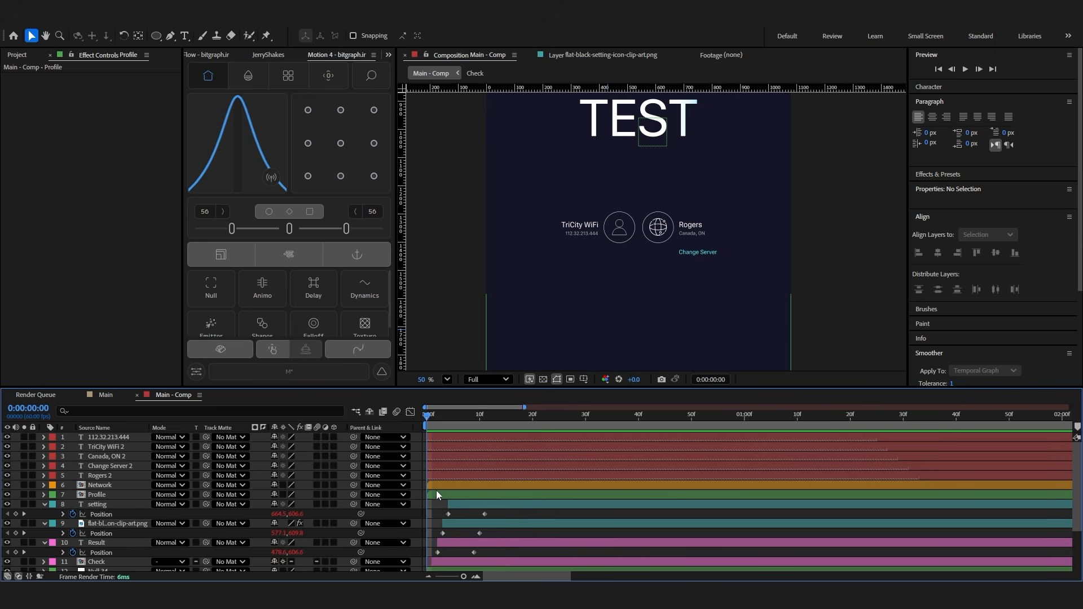
# Give the seven network and profile layers Position keyframes at frames 0 and 7, with the frame 0 position lowered by 85 px
pyautogui.moveTo(436, 499); pyautogui.dragTo(443, 441)
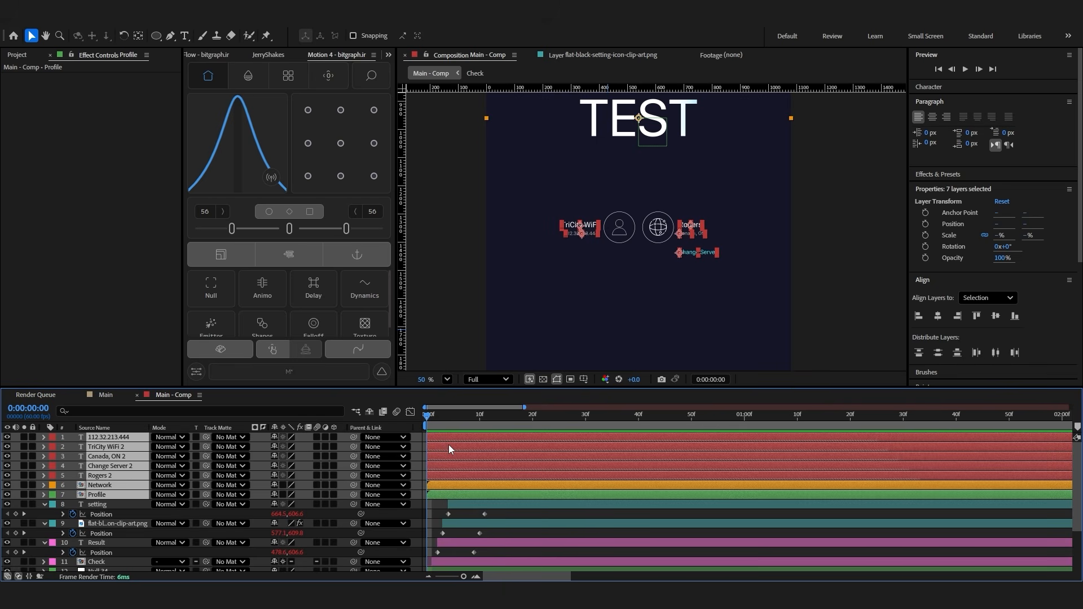
pyautogui.press('p')
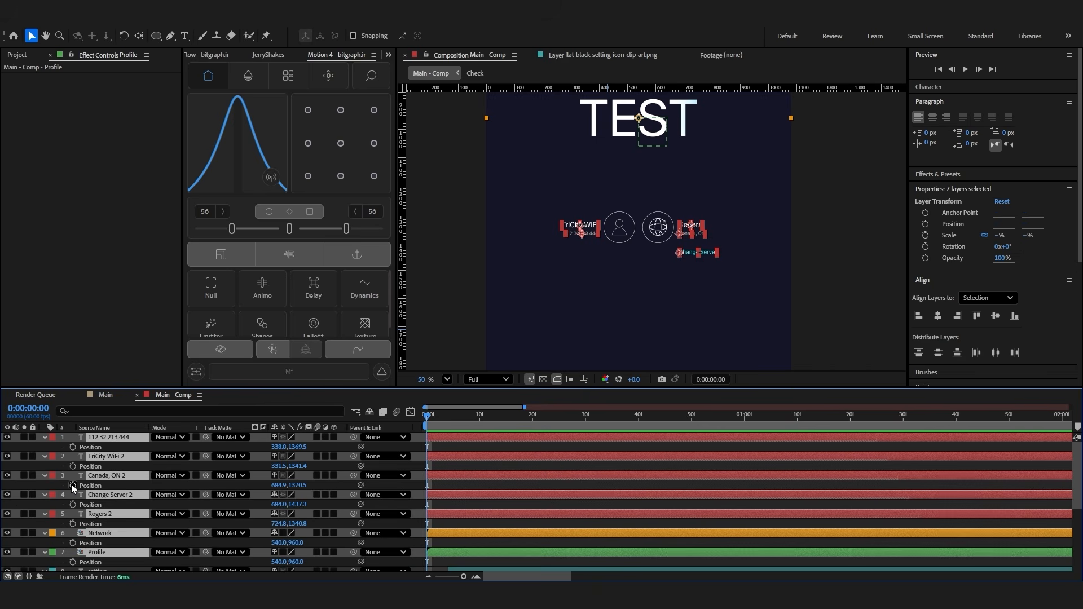
pyautogui.click(73, 485)
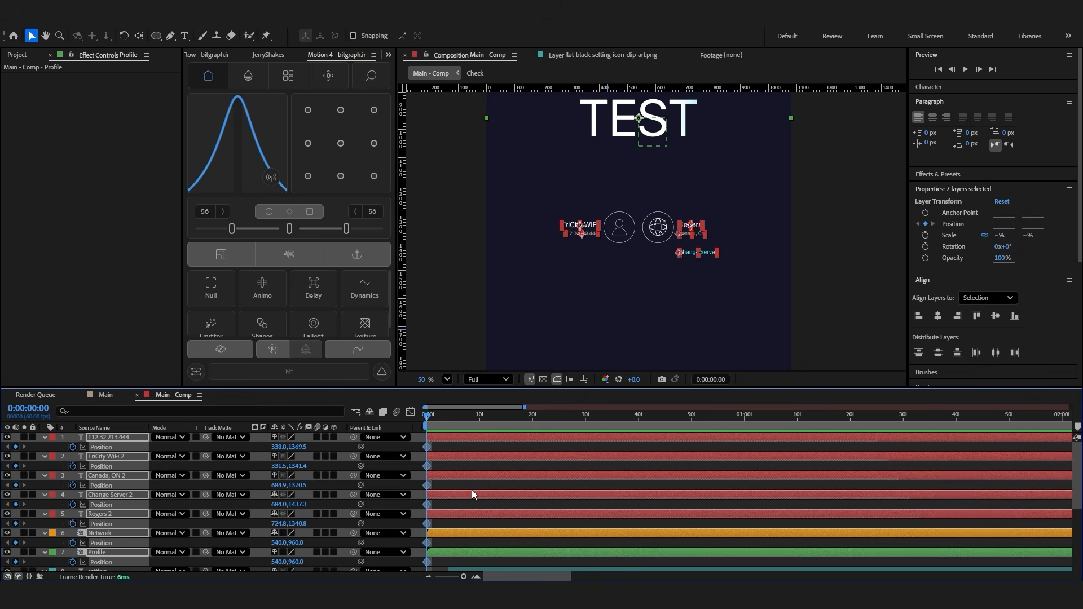
pyautogui.click(463, 416)
pyautogui.click(15, 447)
pyautogui.click(7, 447)
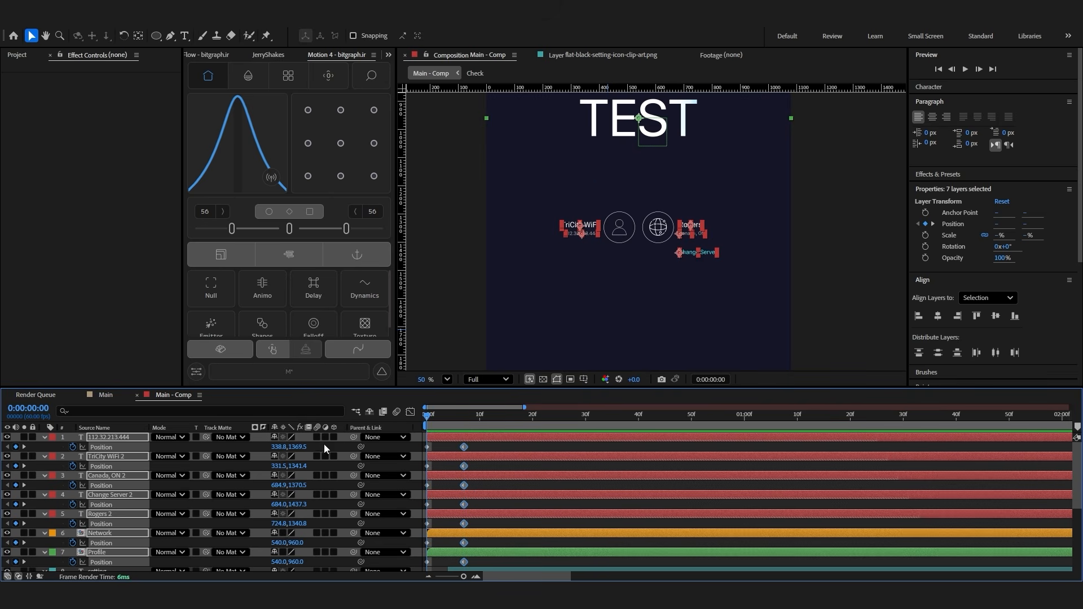
pyautogui.moveTo(295, 451); pyautogui.dragTo(349, 443)
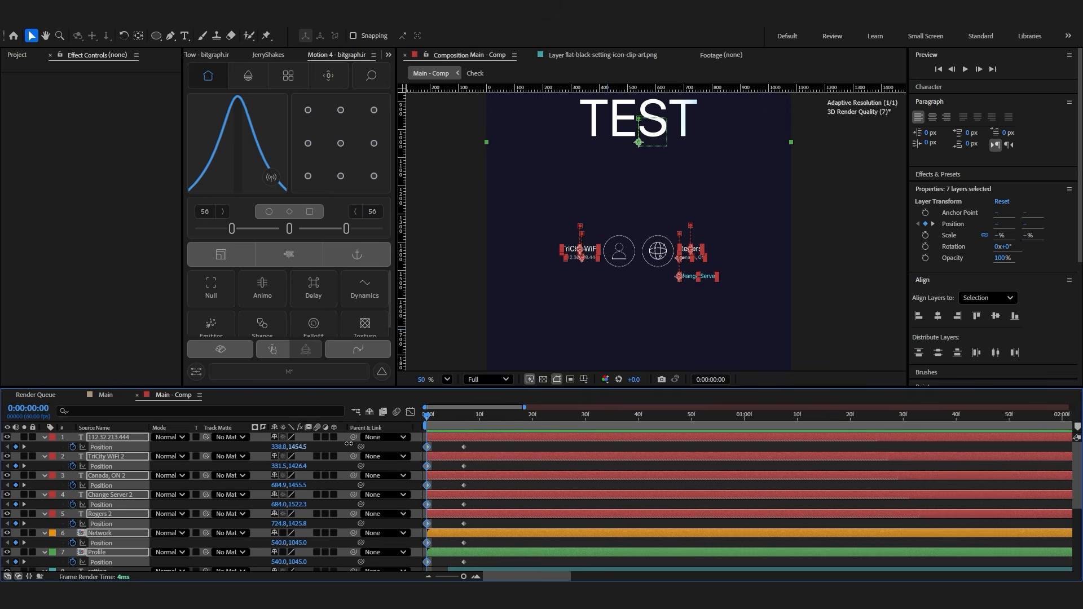
# Apply the bounce expression to the Position of the seven network and profile layers and preview their entrance
pyautogui.click(628, 416)
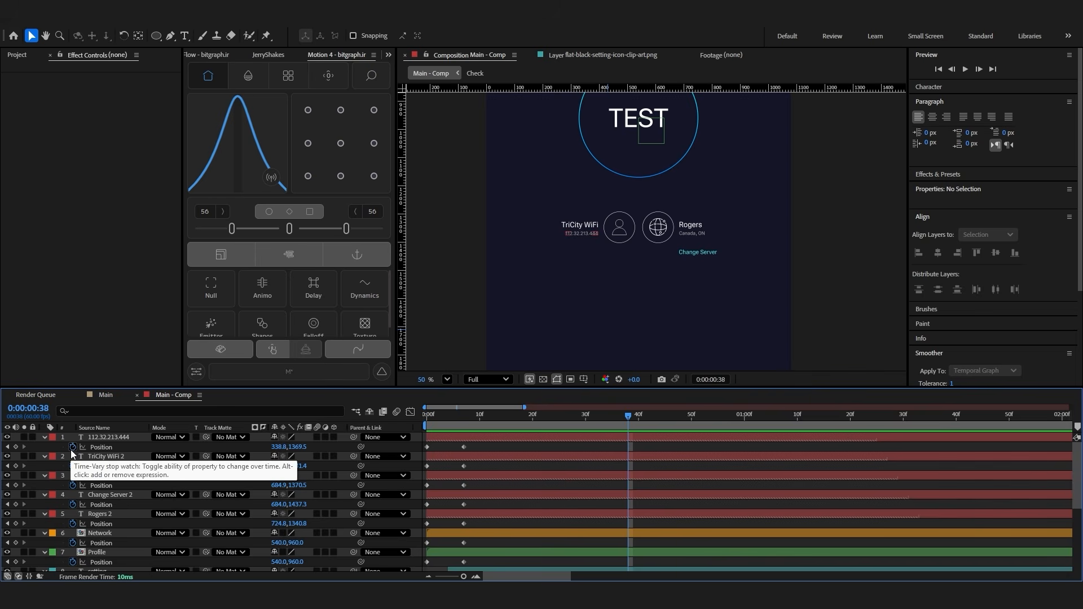
pyautogui.keyDown('alt'); pyautogui.click(73, 446); pyautogui.keyUp('alt')
pyautogui.click(63, 447)
pyautogui.keyDown('alt'); pyautogui.click(73, 465); pyautogui.keyUp('alt')
pyautogui.click(62, 466)
pyautogui.keyDown('alt'); pyautogui.click(73, 485); pyautogui.keyUp('alt')
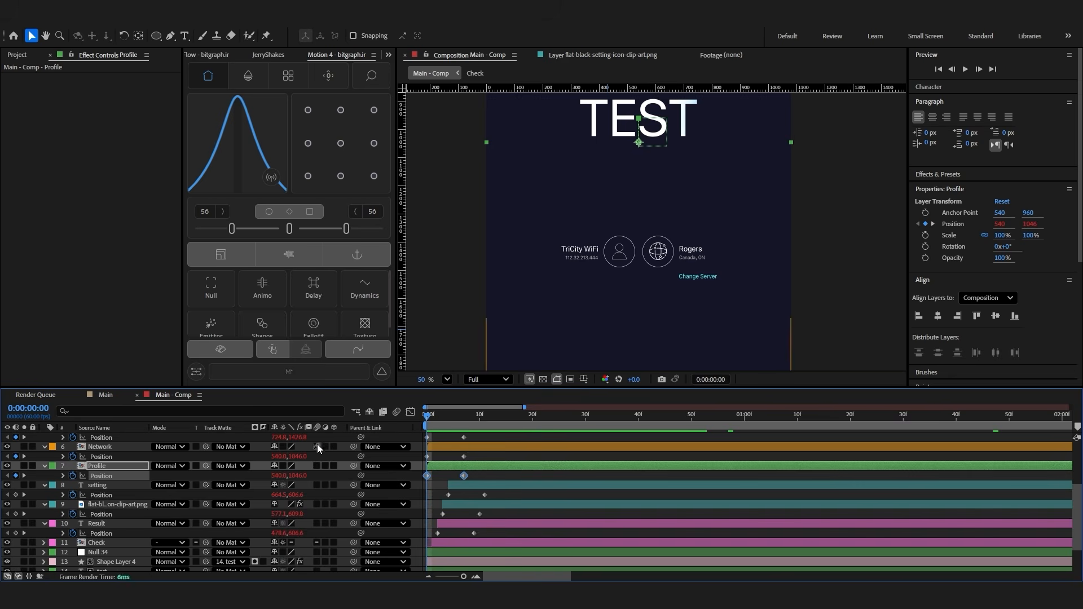
pyautogui.press('space')
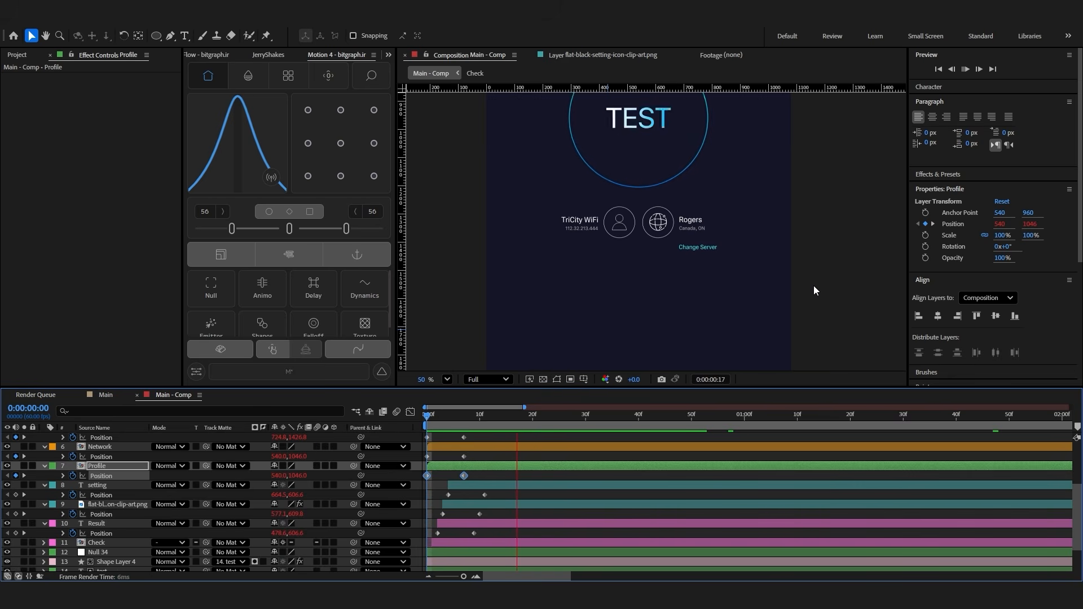
pyautogui.press('space')
pyautogui.scroll(3, 428, 509)
pyautogui.click(494, 453)
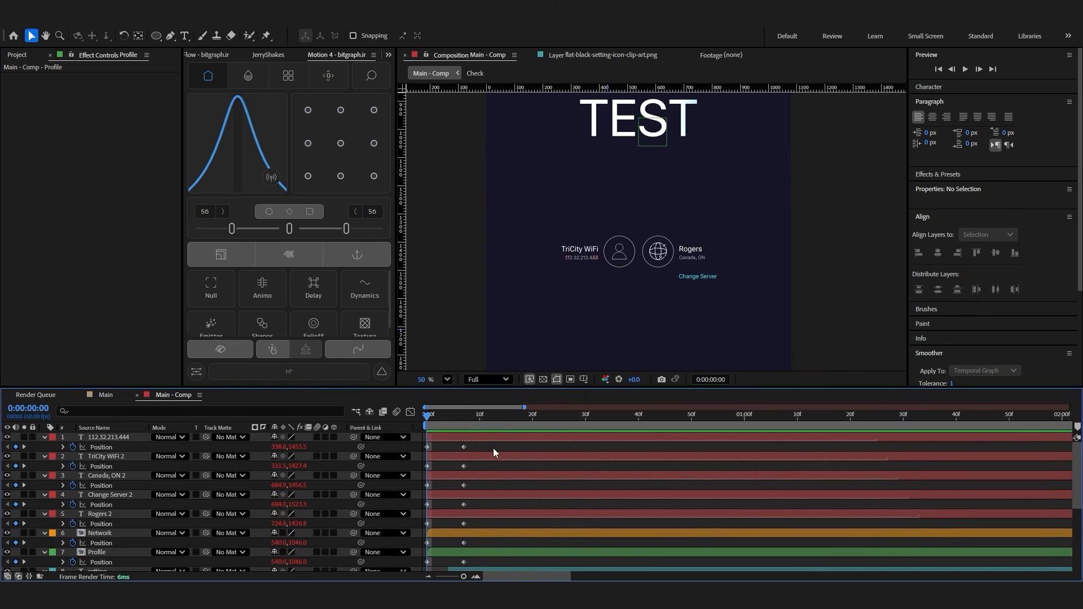
# Start the Profile and Network layers at frame 1, stagger their text layers at two-frame intervals beneath each icon, and preview
pyautogui.scroll(-3, 494, 449)
pyautogui.click(455, 493)
pyautogui.press('pagedown')
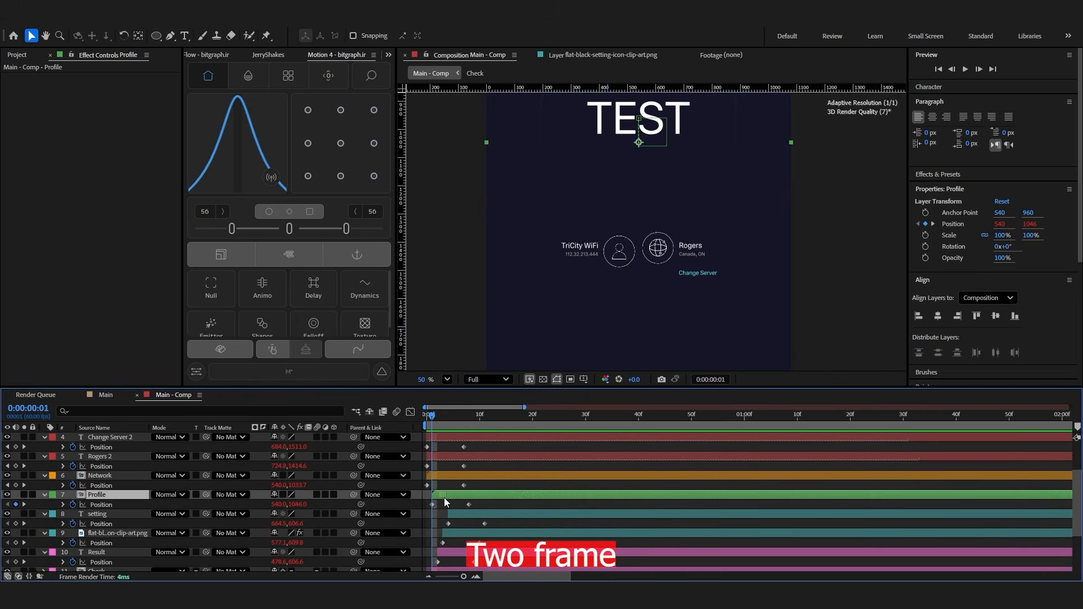
pyautogui.press('[')
pyautogui.click(427, 512)
pyautogui.scroll(3, 427, 512)
pyautogui.click(107, 457)
pyautogui.keyDown('shift'); pyautogui.click(107, 440); pyautogui.keyUp('shift')
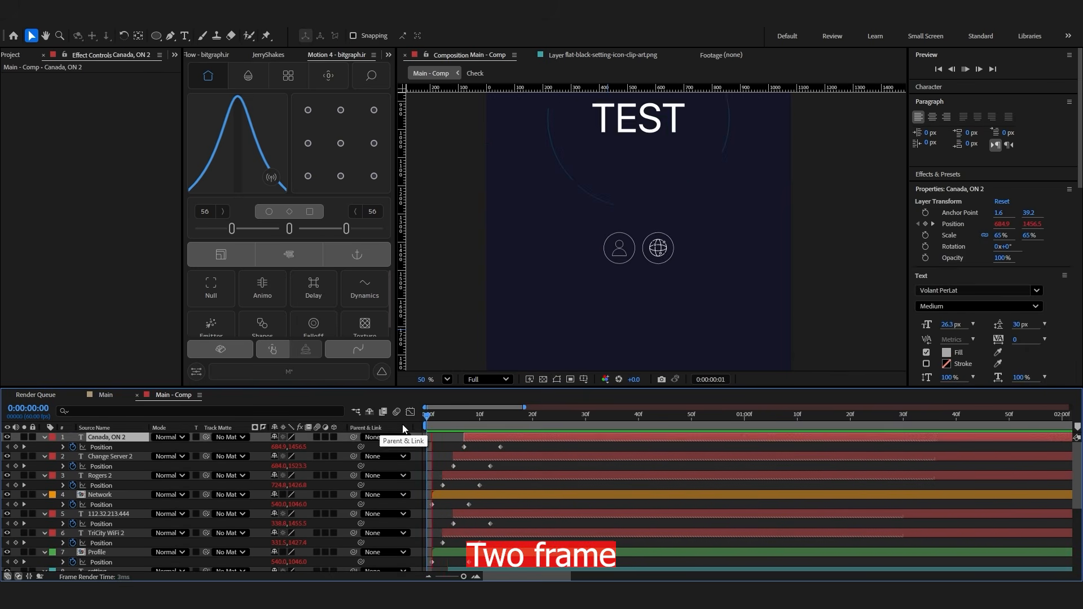
pyautogui.press('space')
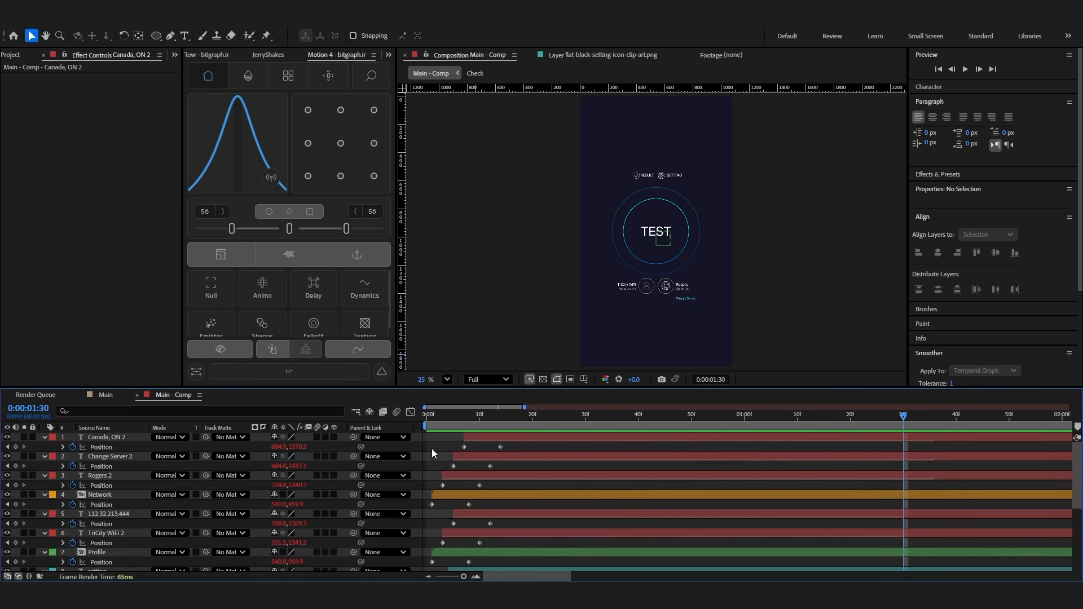
# Add the cursor 3D model as the uppermost layer and rotate its X orientation to 356.5° so the hand faces the camera
pyautogui.press('u')
pyautogui.click(11, 57)
pyautogui.click(5, 156)
pyautogui.moveTo(40, 166); pyautogui.dragTo(453, 460)
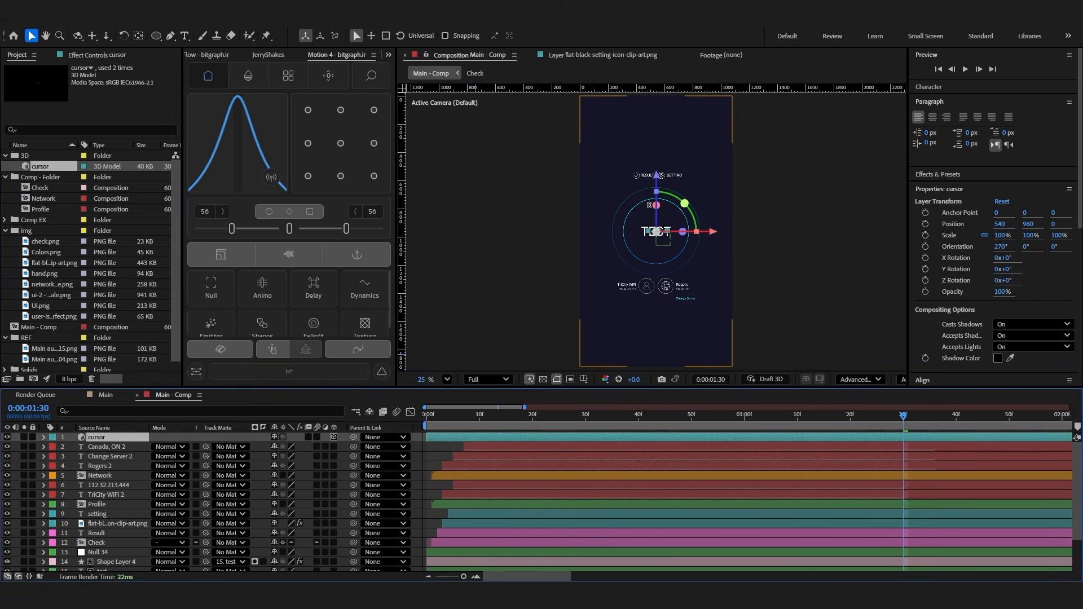
pyautogui.moveTo(656, 205); pyautogui.dragTo(659, 243)
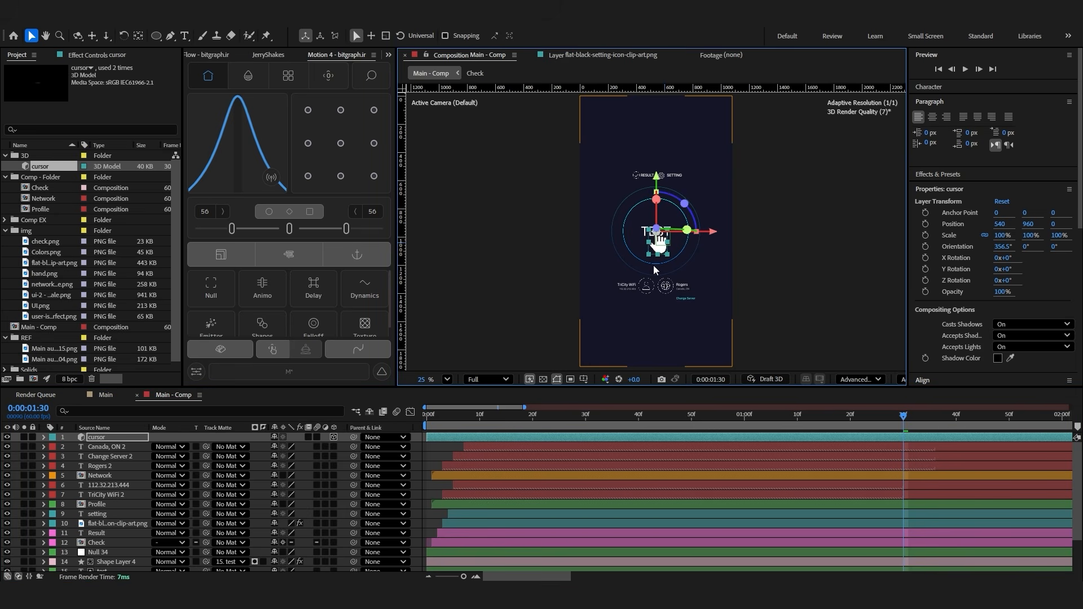
pyautogui.click(443, 451)
pyautogui.click(658, 241)
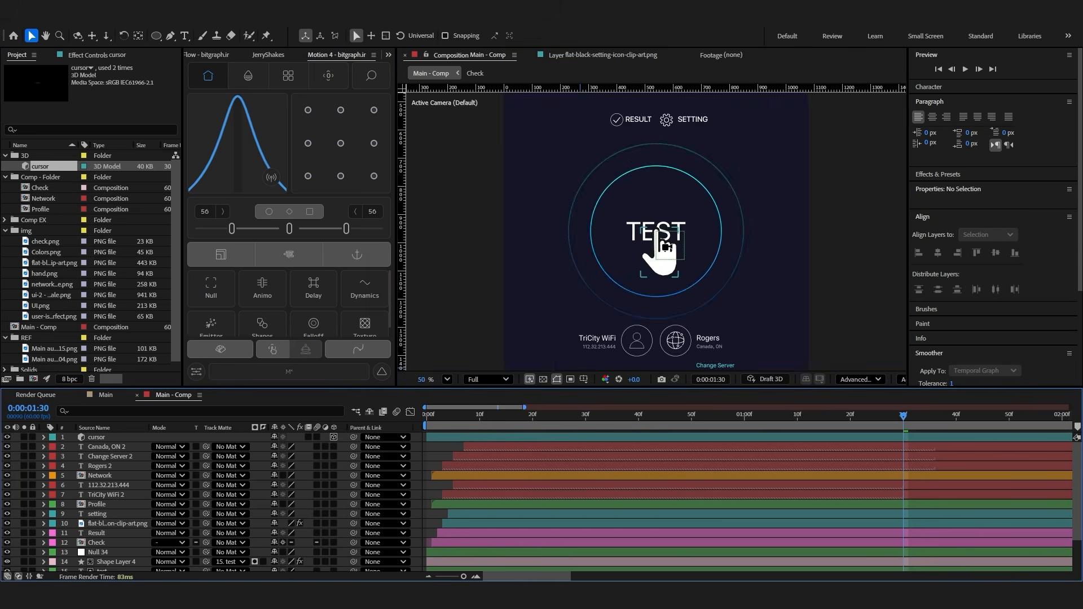
# Scale the cursor model to 90%
pyautogui.press('s')
pyautogui.click(325, 446)
pyautogui.write('90')
pyautogui.press('Return')
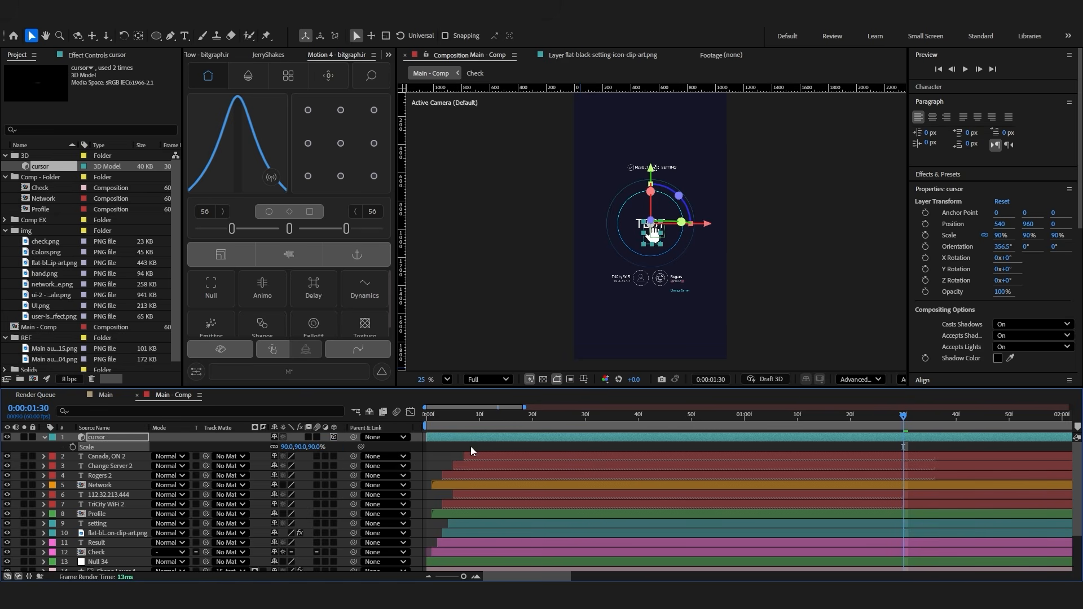
pyautogui.click(450, 452)
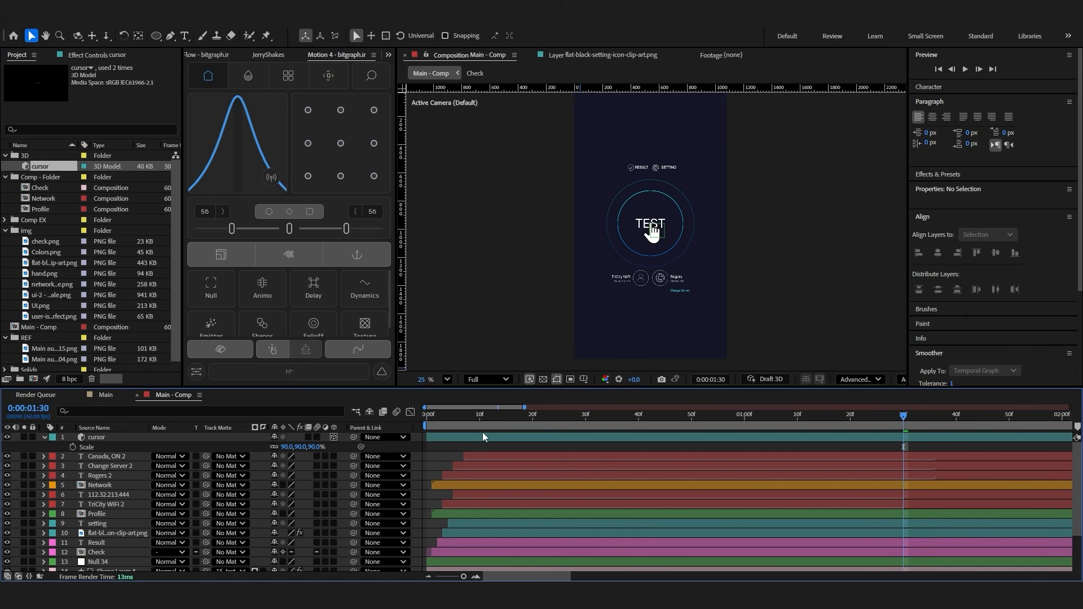
# Scrub through and preview the ring animation to examine its press and ripple timing in relation to the cursor
pyautogui.moveTo(450, 418); pyautogui.dragTo(507, 446)
pyautogui.scroll(-3, 538, 457)
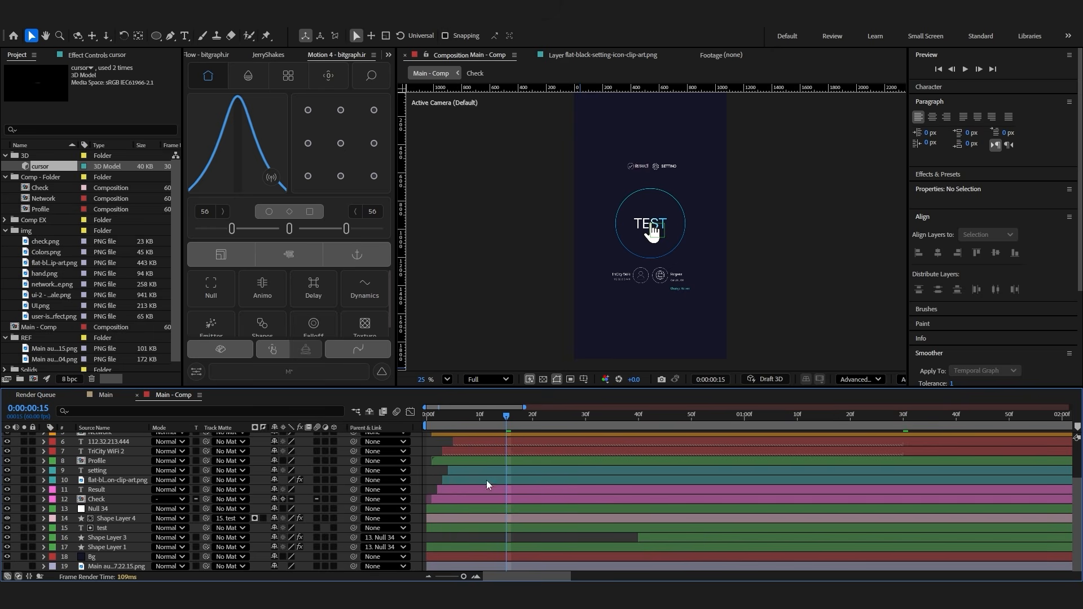
pyautogui.moveTo(507, 418); pyautogui.dragTo(649, 419)
pyautogui.click(652, 547)
pyautogui.click(641, 429)
pyautogui.scroll(3, 611, 524)
pyautogui.moveTo(638, 417); pyautogui.dragTo(756, 420)
pyautogui.click(697, 446)
pyautogui.press('space')
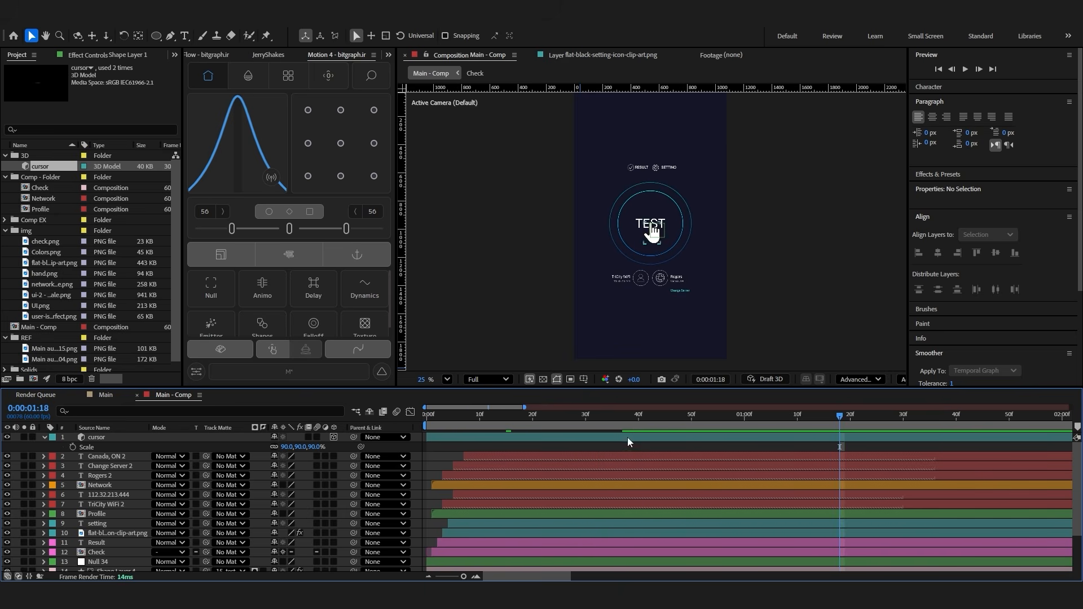
# Add Position keyframes to the cursor layer at 0:00:01:18 and 40 frames earlier, at frame 38
pyautogui.click(628, 438)
pyautogui.press('p')
pyautogui.press('Return')
pyautogui.click(72, 447)
pyautogui.hotkey('shift', 'pageup')
pyautogui.hotkey('shift', 'pageup')
pyautogui.hotkey('shift', 'pageup')
pyautogui.hotkey('shift', 'pageup')
pyautogui.click(16, 447)
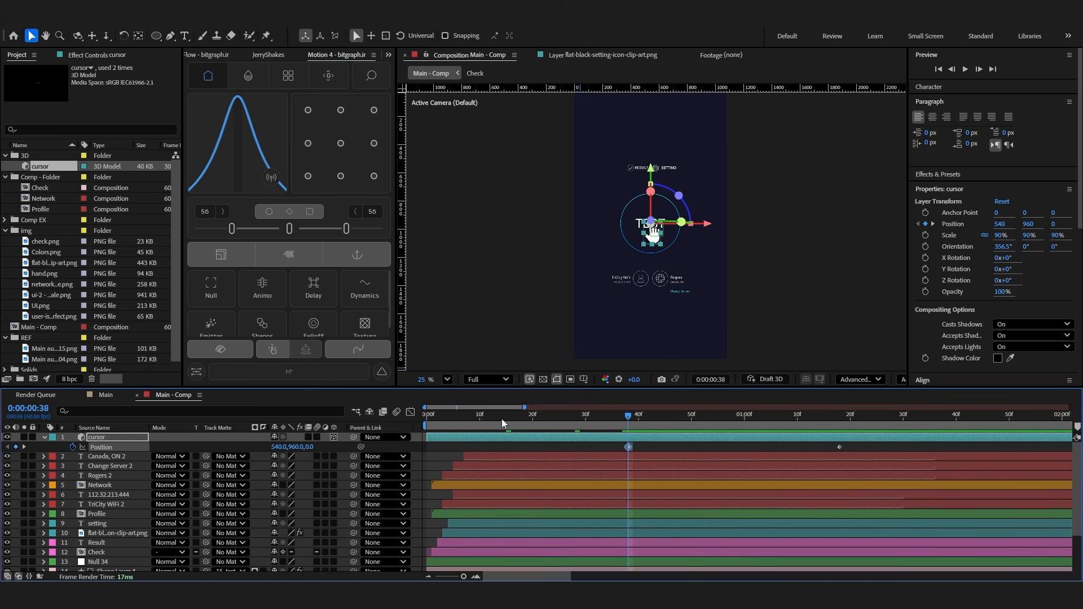
# Split the cursor layer at frame 38 and delete the part before it
pyautogui.hotkey('ctrl', 'shift', 'd')
pyautogui.click(623, 446)
pyautogui.press('Delete')
pyautogui.scroll(-2, 681, 278)
pyautogui.click(673, 439)
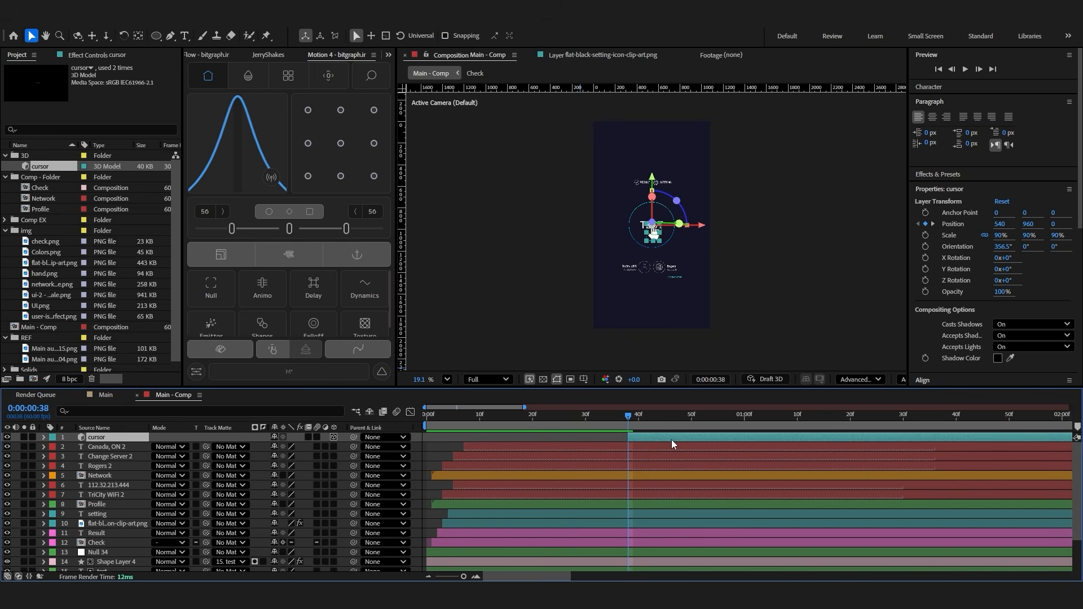
# At frame 38, move the cursor beyond the composition's lower-right corner to 1288.8, 2026 and bend its motion path into a curve with the Pen tool
pyautogui.press('p')
pyautogui.moveTo(655, 239); pyautogui.dragTo(729, 344)
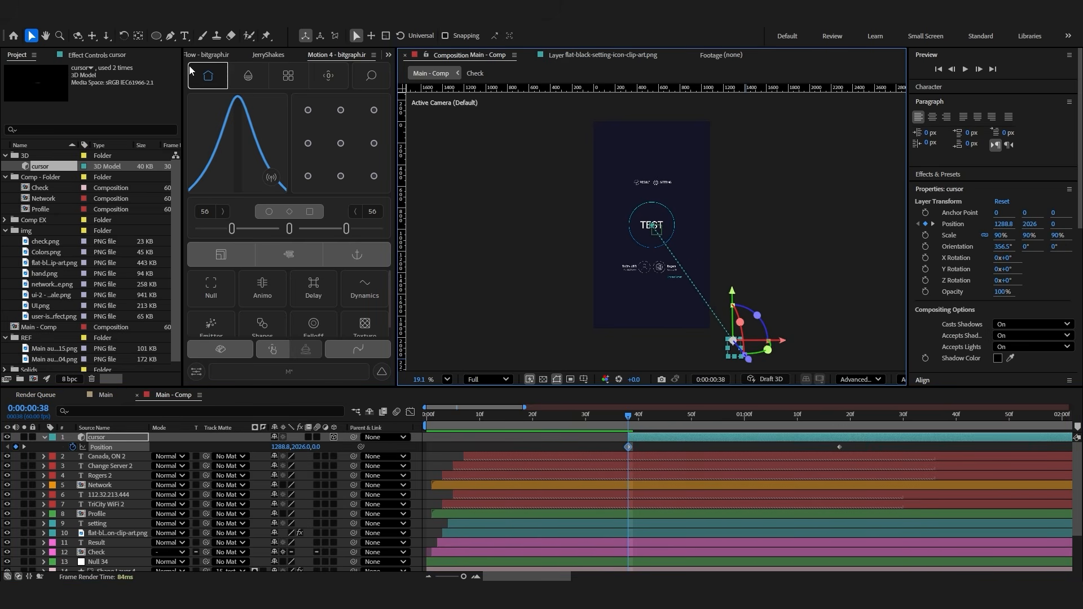
pyautogui.click(170, 37)
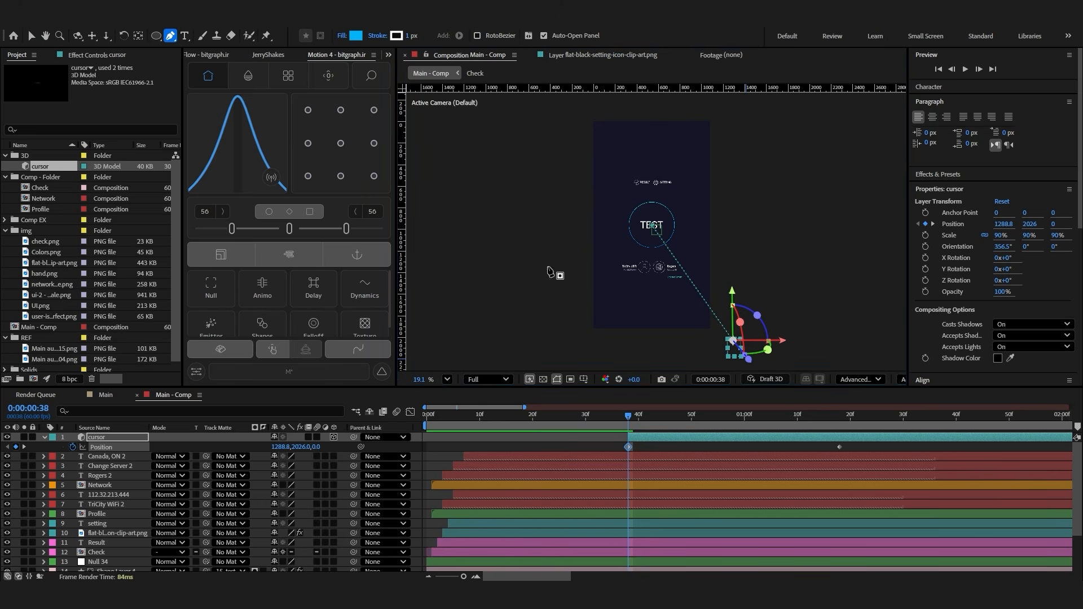
pyautogui.moveTo(731, 341); pyautogui.dragTo(645, 332)
pyautogui.moveTo(669, 437); pyautogui.dragTo(798, 437)
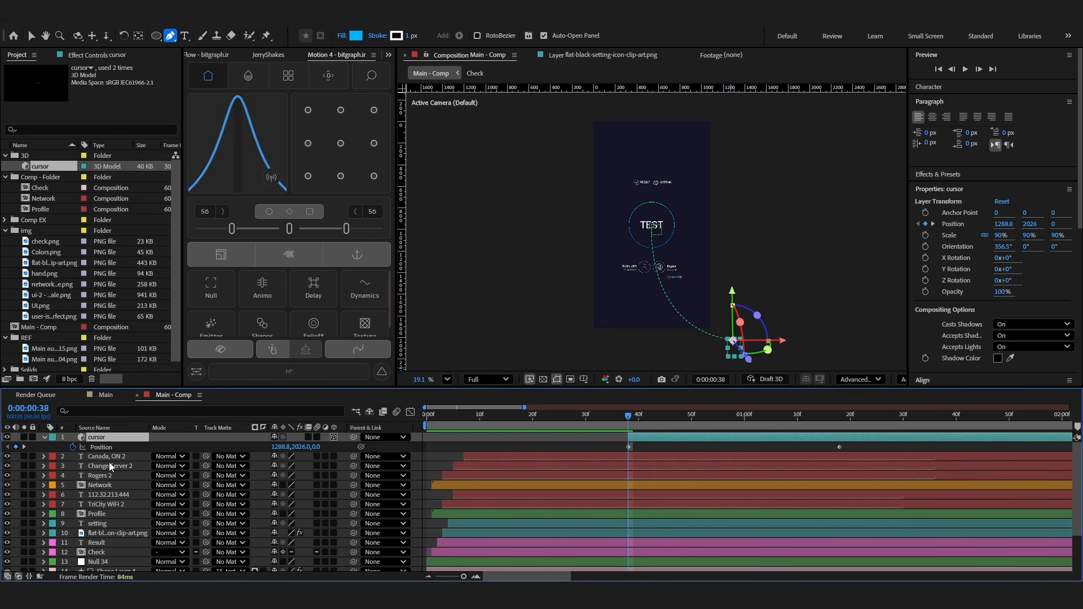
# Add Z Rotation keyframes at 0° to the cursor layer at frame 38 and at 0:00:01:18
pyautogui.hotkey('shift', 'r')
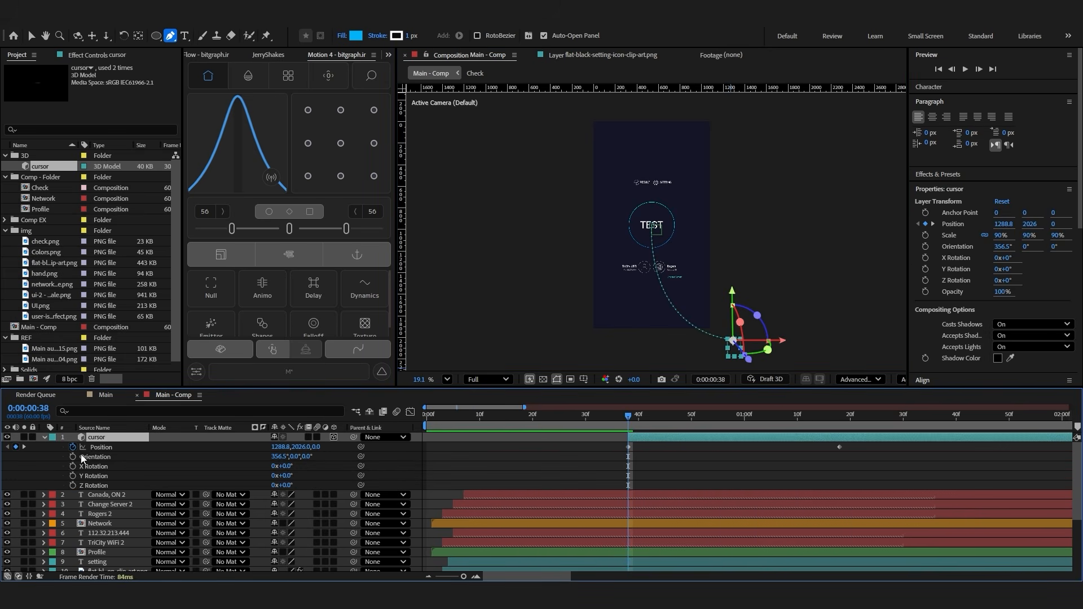
pyautogui.click(73, 485)
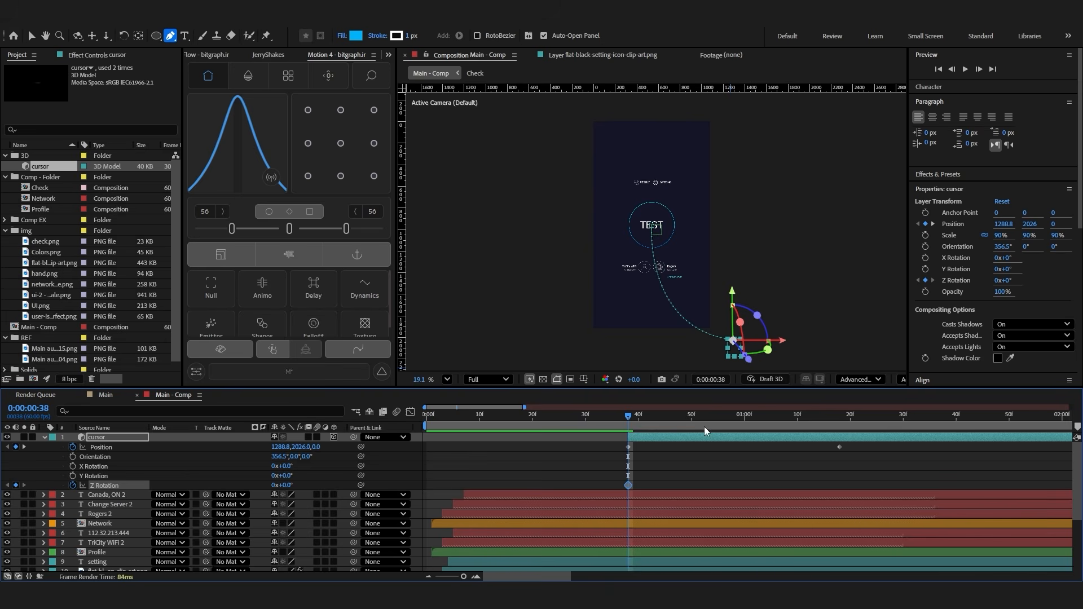
pyautogui.moveTo(712, 416); pyautogui.dragTo(765, 416)
pyautogui.scroll(5, 652, 310)
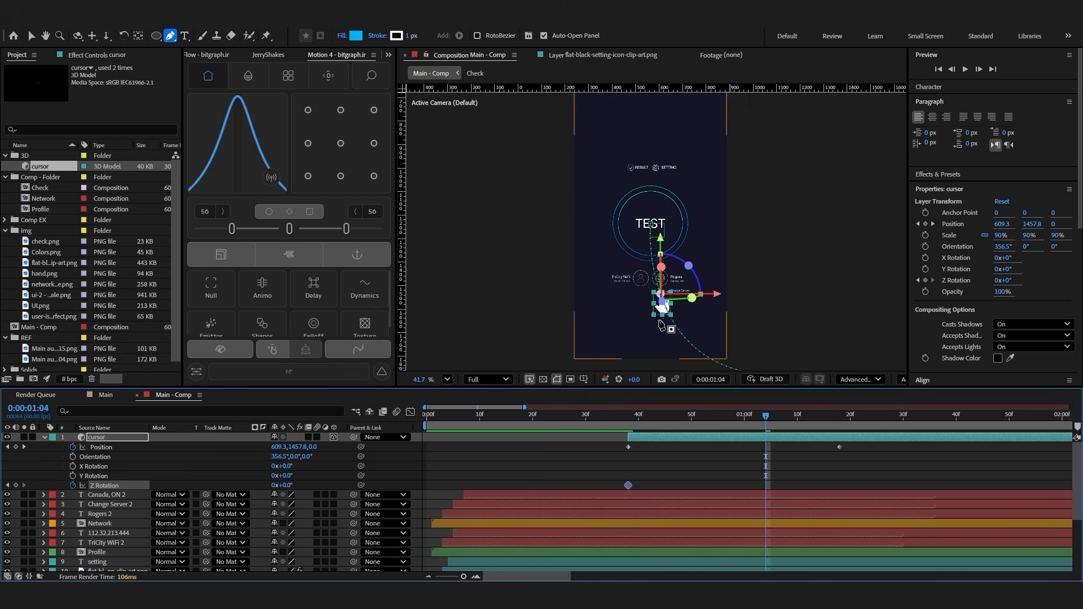
pyautogui.scroll(1, 662, 326)
pyautogui.moveTo(294, 485); pyautogui.dragTo(230, 465)
pyautogui.hotkey('ctrl', 'z')
pyautogui.click(24, 446)
pyautogui.click(15, 485)
# Set the cursor's Z Rotation to -90° at the frame 38 keyframe
pyautogui.click(7, 485)
pyautogui.scroll(-6, 724, 254)
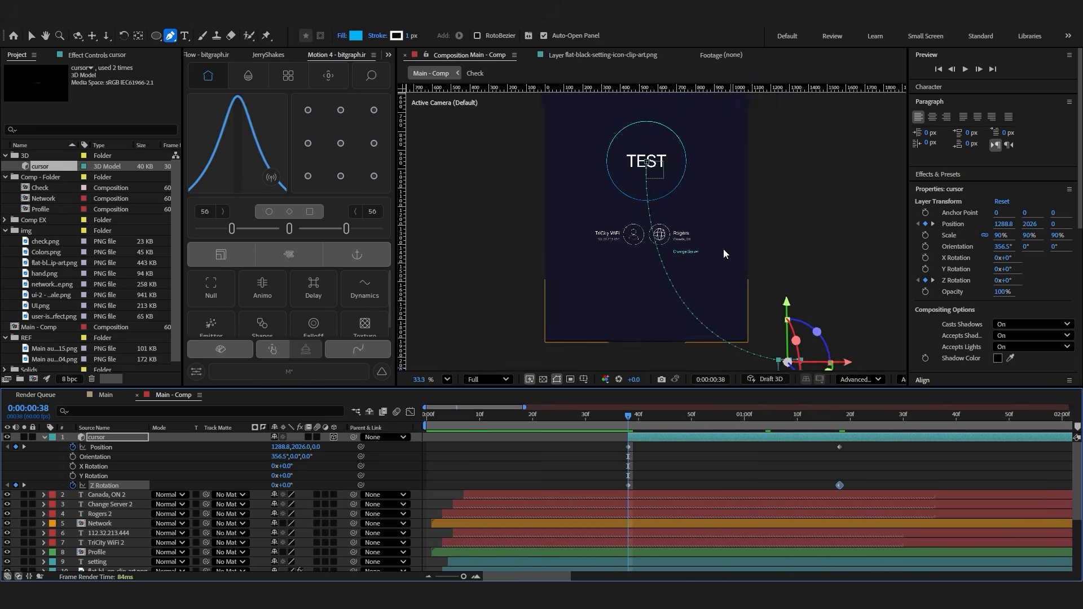
pyautogui.scroll(1, 784, 347)
pyautogui.moveTo(287, 485); pyautogui.dragTo(235, 485)
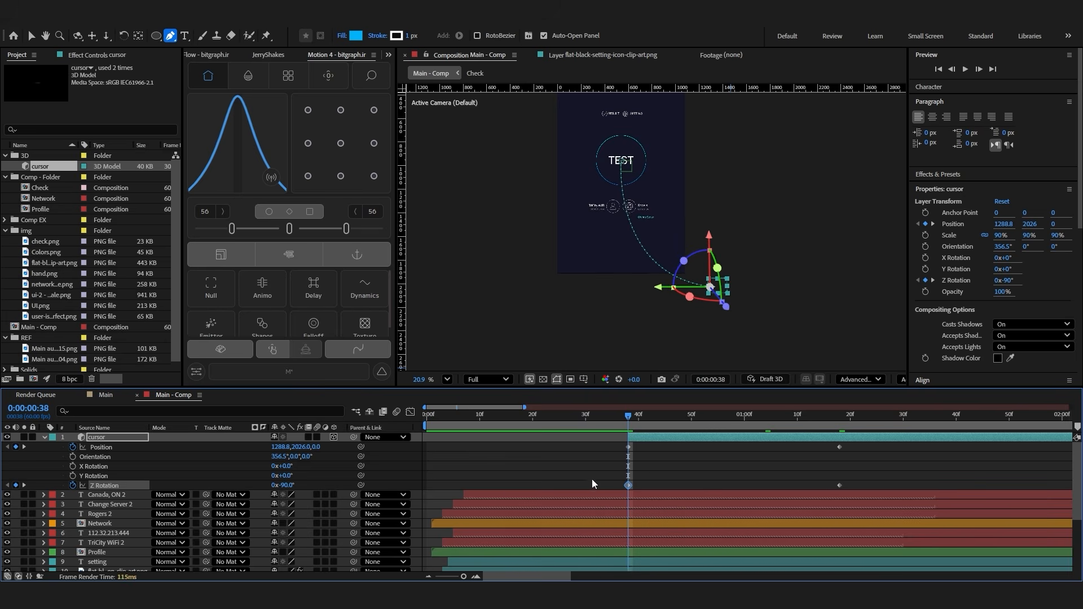
# Apply the 0.08, 0.87, 0.14, 0.92 easing curve to the cursor's Position and Z Rotation keyframes and preview the motion
pyautogui.moveTo(629, 459); pyautogui.dragTo(771, 451)
pyautogui.moveTo(853, 444); pyautogui.dragTo(624, 491)
pyautogui.click(219, 57)
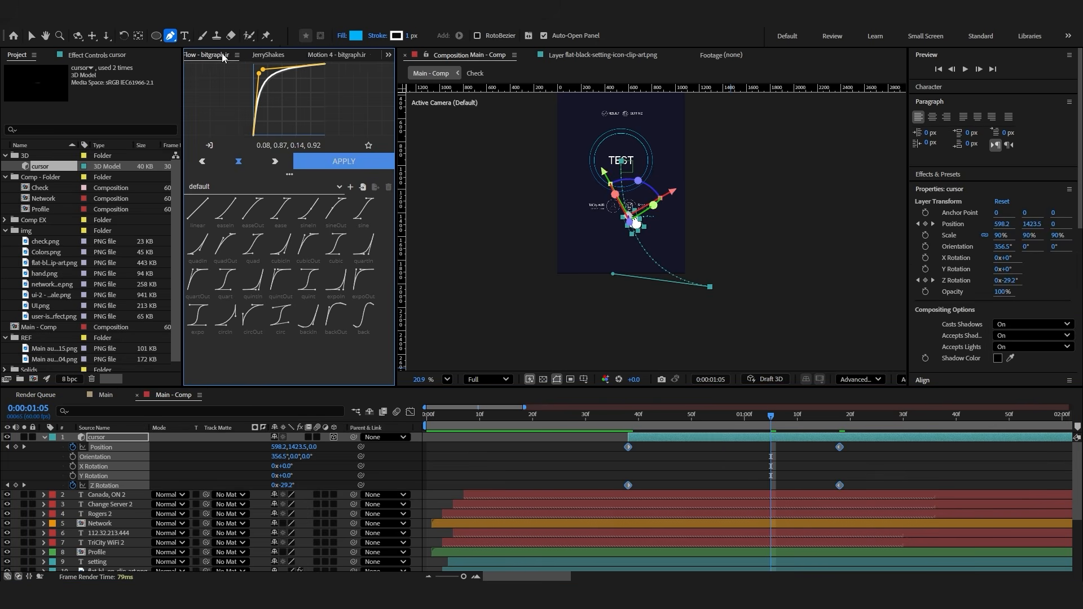
pyautogui.click(314, 158)
pyautogui.click(602, 419)
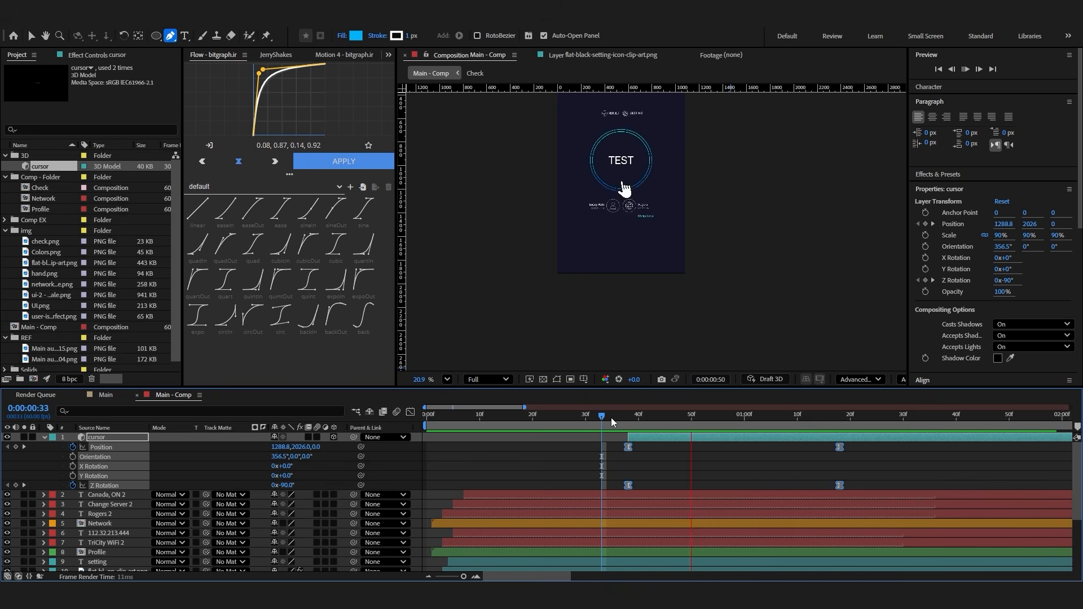
# Add a Scale keyframe to the cursor layer at 0:00:01:18, showing Scale alongside its animated properties
pyautogui.click(840, 420)
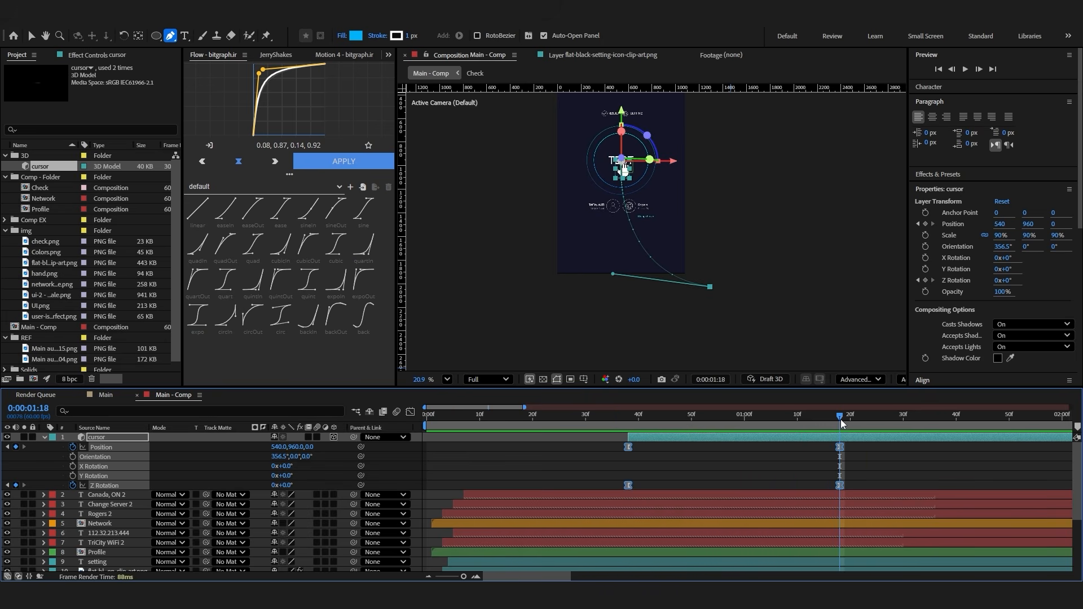
pyautogui.click(848, 453)
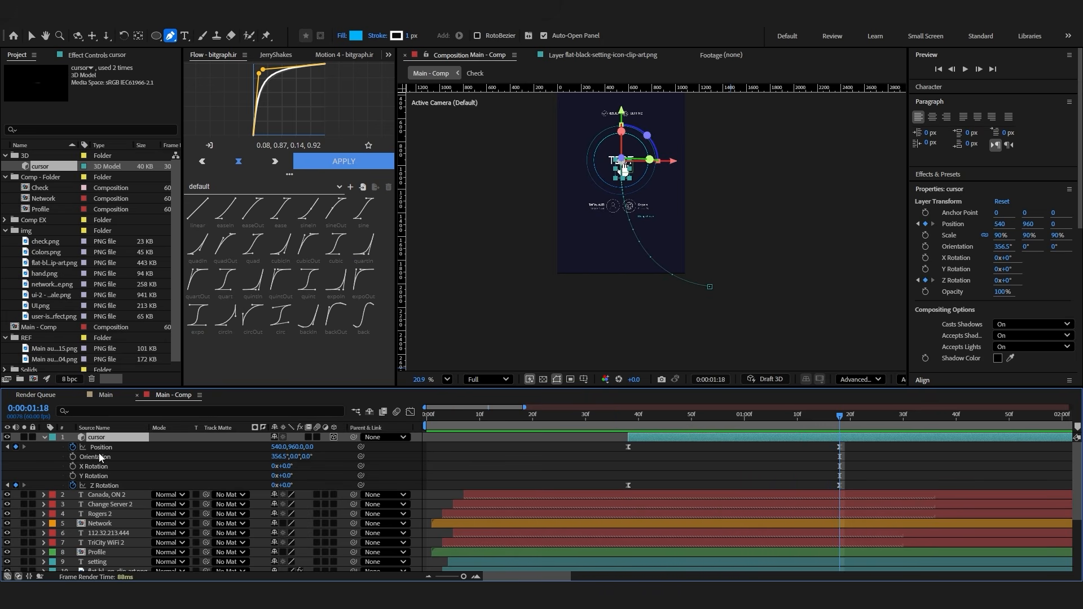
pyautogui.press('s')
pyautogui.press('u')
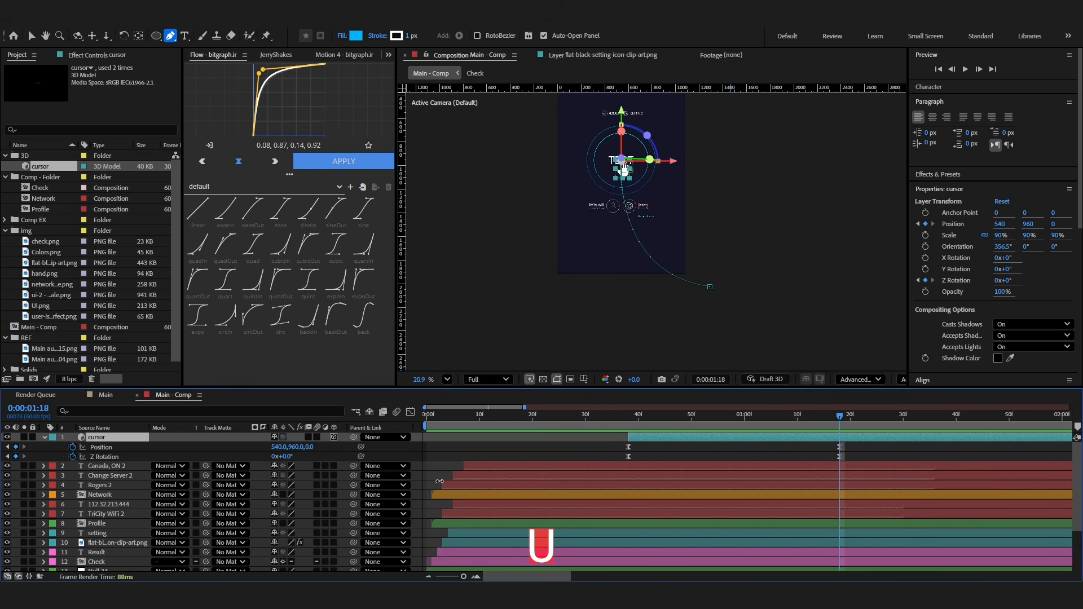
pyautogui.hotkey('shift', 's')
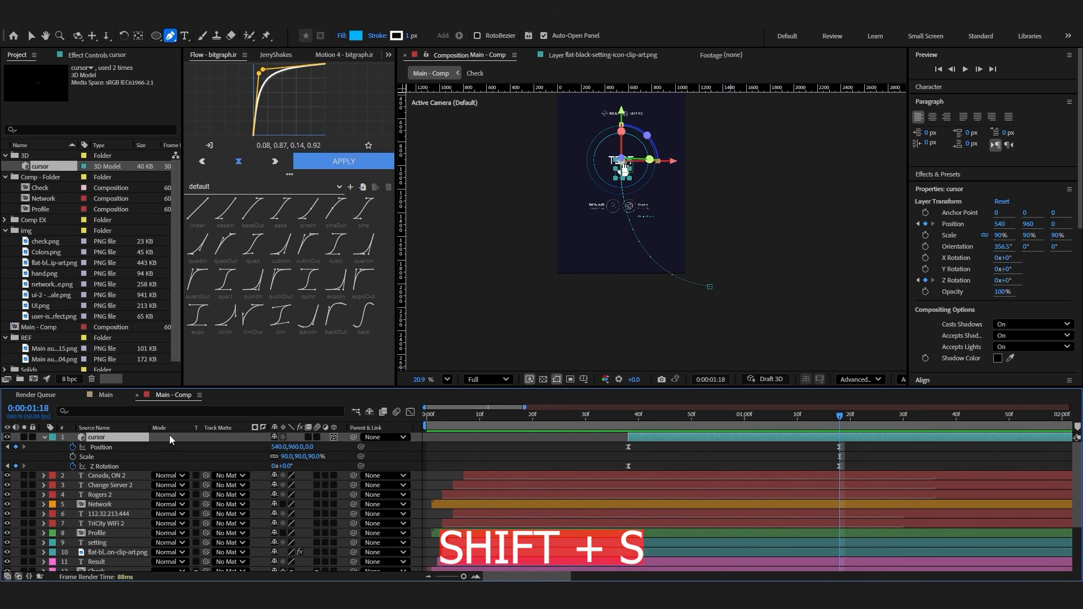
pyautogui.click(72, 457)
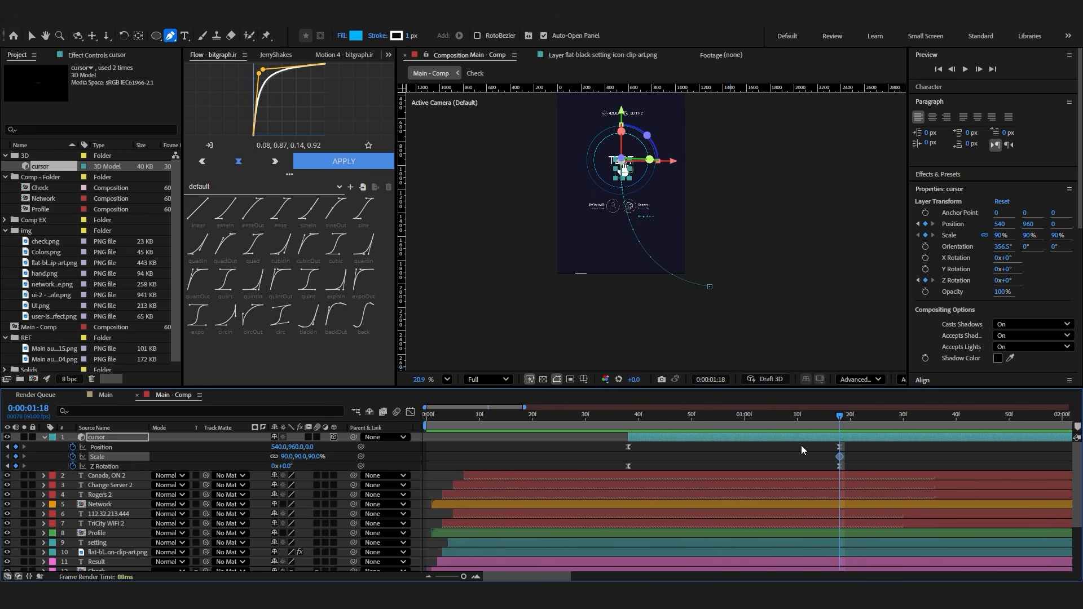
# Add 90% Scale keyframes to the cursor five frames after and before the middle one, at 0:00:01:23 and 0:00:01:13
pyautogui.scroll(-1, 881, 509)
pyautogui.scroll(5, 770, 460)
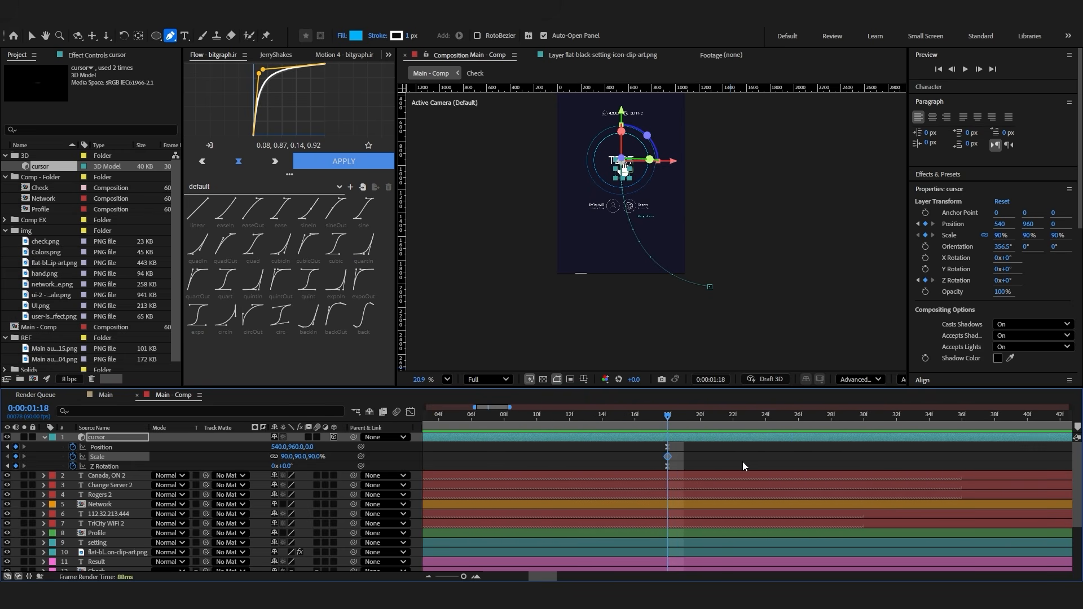
pyautogui.click(748, 416)
pyautogui.click(16, 457)
pyautogui.press('j')
pyautogui.click(585, 416)
pyautogui.click(16, 456)
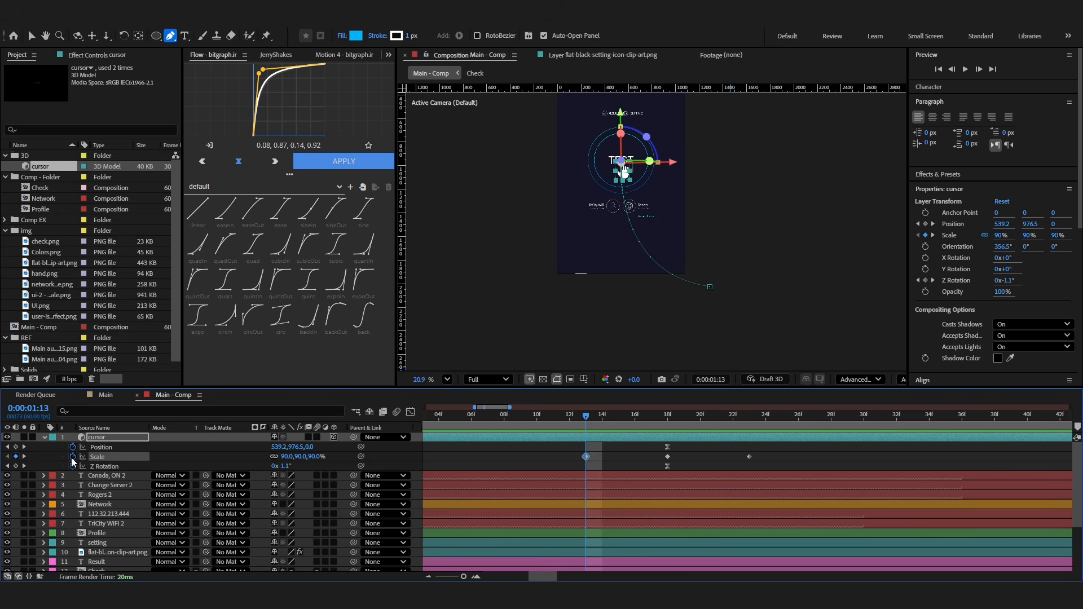
# Set the cursor's Scale to 60% at the middle keyframe, 0:00:01:18
pyautogui.click(24, 457)
pyautogui.moveTo(298, 458); pyautogui.dragTo(281, 458)
pyautogui.click(528, 463)
pyautogui.scroll(5, 618, 147)
pyautogui.click(666, 443)
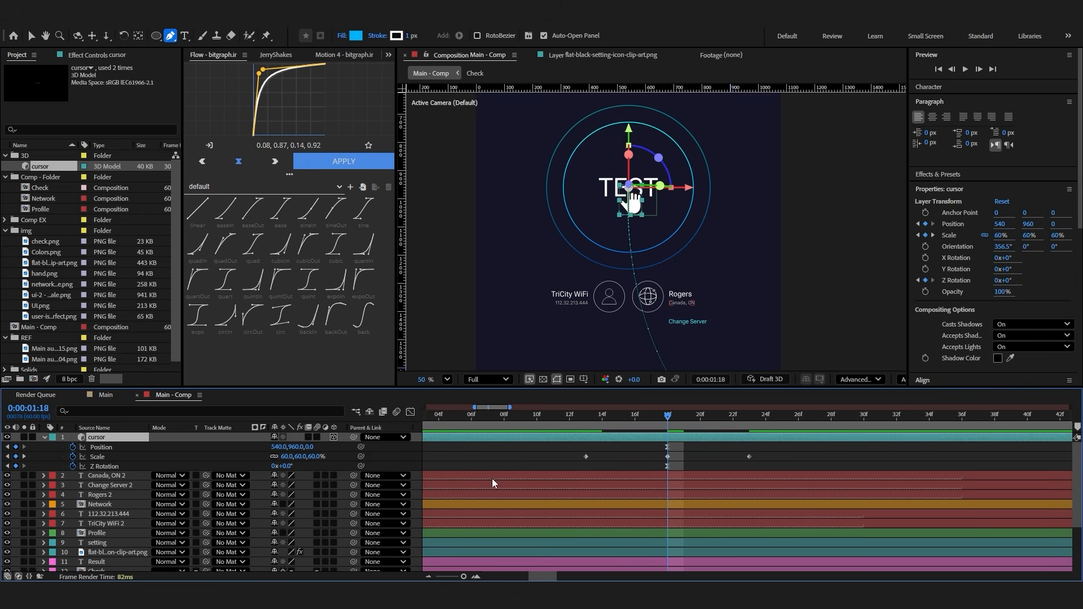
# Add Orientation keyframes to the cursor at 0:00:01:18, 0:00:01:13 and 0:00:01:23, aligned with its Scale keyframes
pyautogui.hotkey('shift', 'r')
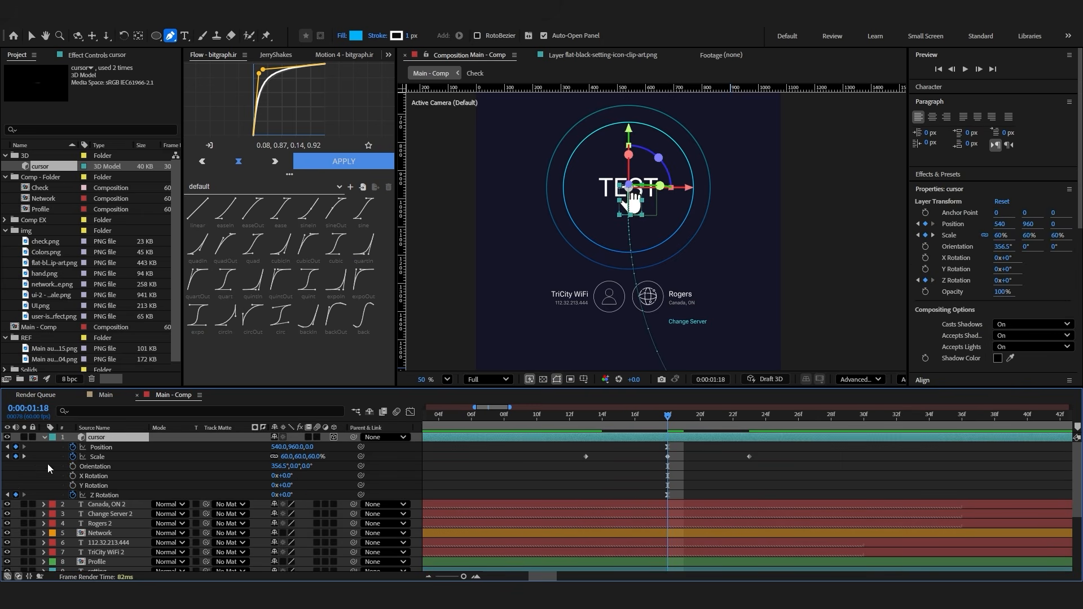
pyautogui.click(73, 467)
pyautogui.click(8, 457)
pyautogui.click(16, 466)
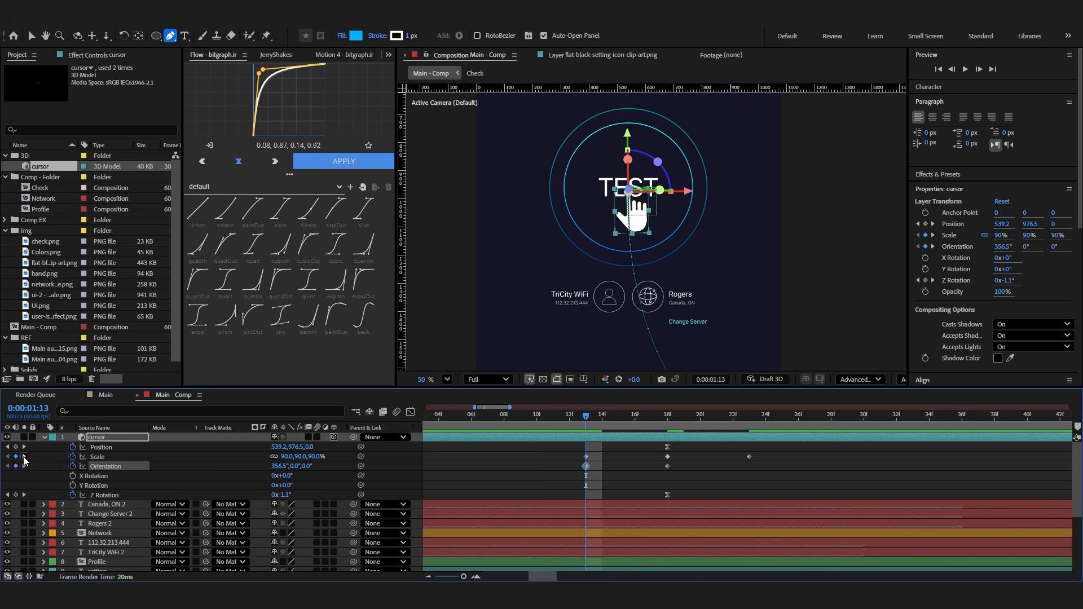
pyautogui.click(23, 457)
pyautogui.click(23, 457)
pyautogui.click(16, 466)
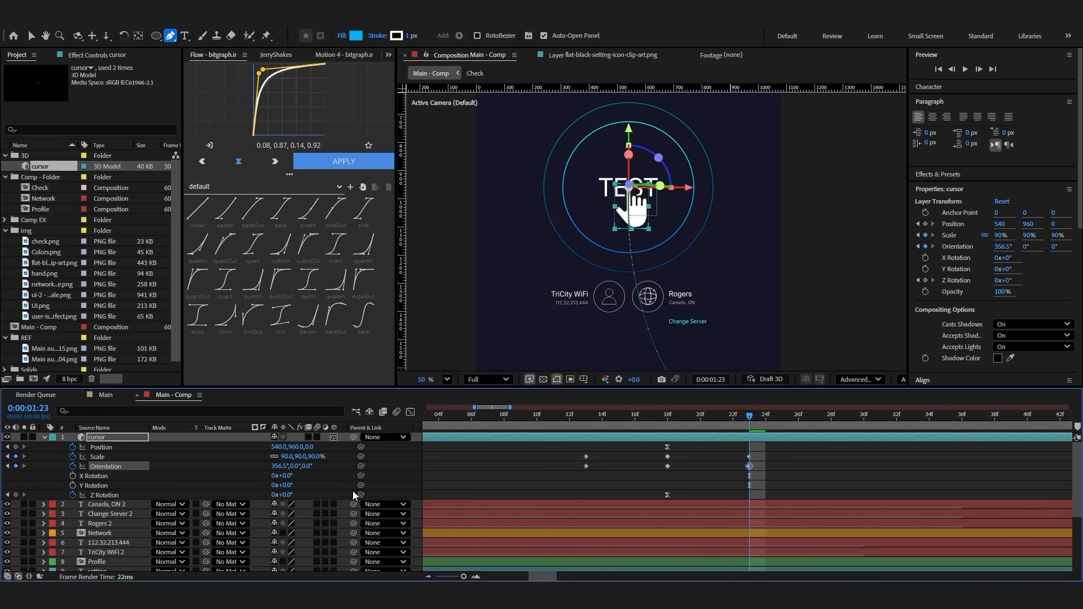
# Tilt the hand at 0:00:01:18 by setting its X orientation to 285.5°
pyautogui.click(669, 422)
pyautogui.click(500, 486)
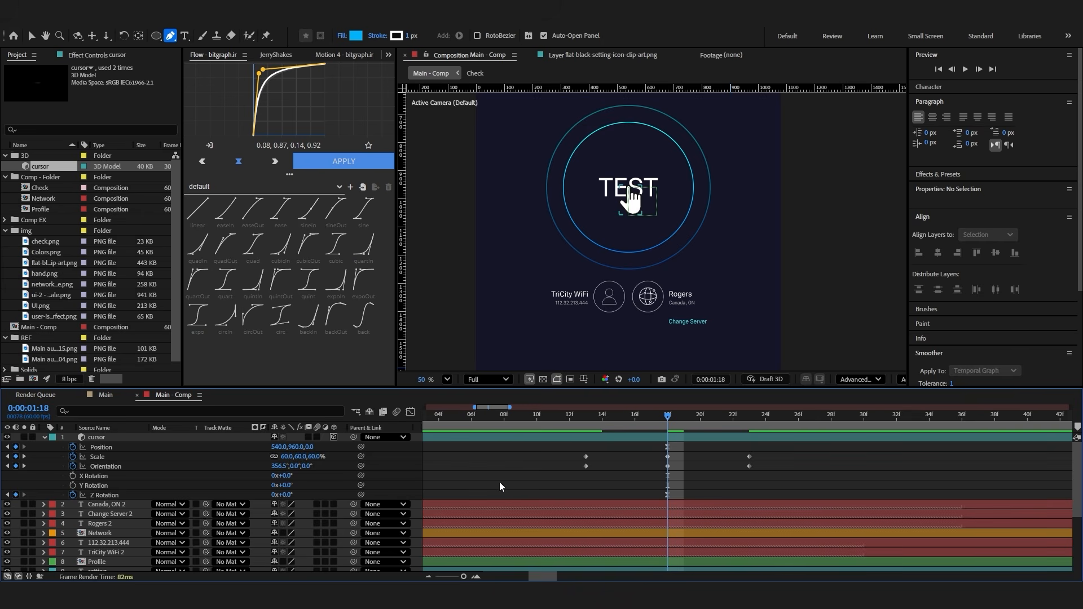
pyautogui.moveTo(308, 468); pyautogui.dragTo(242, 470)
pyautogui.hotkey('ctrl', 'z')
pyautogui.click(500, 465)
pyautogui.press('v')
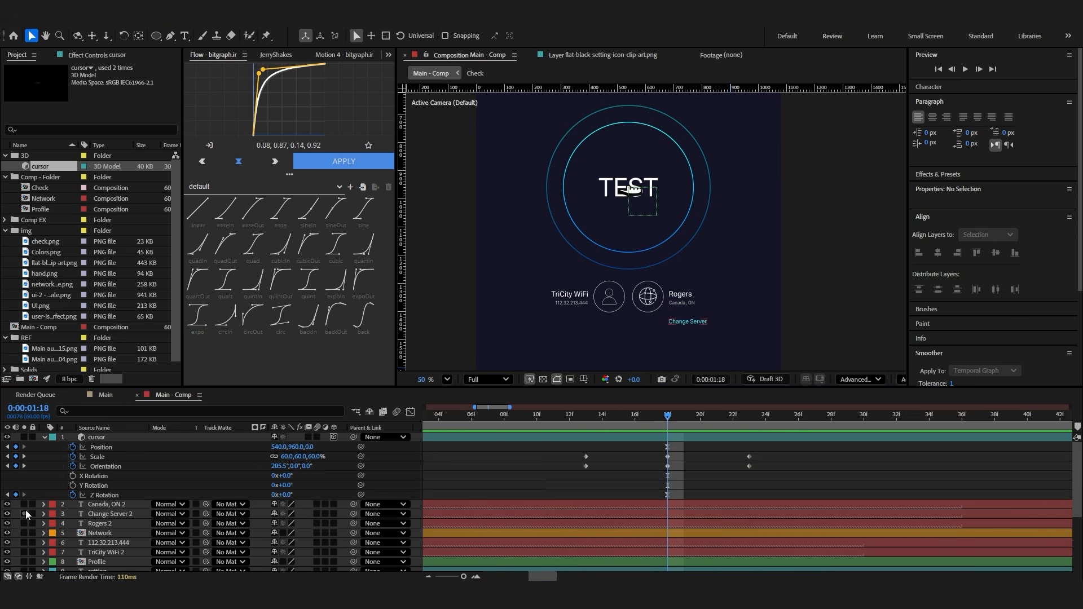
# Paste the copied expression onto the cursor's Scale and Orientation properties
pyautogui.keyDown('alt'); pyautogui.click(73, 457); pyautogui.keyUp('alt')
pyautogui.hotkey('ctrl', 'v')
pyautogui.click(63, 457)
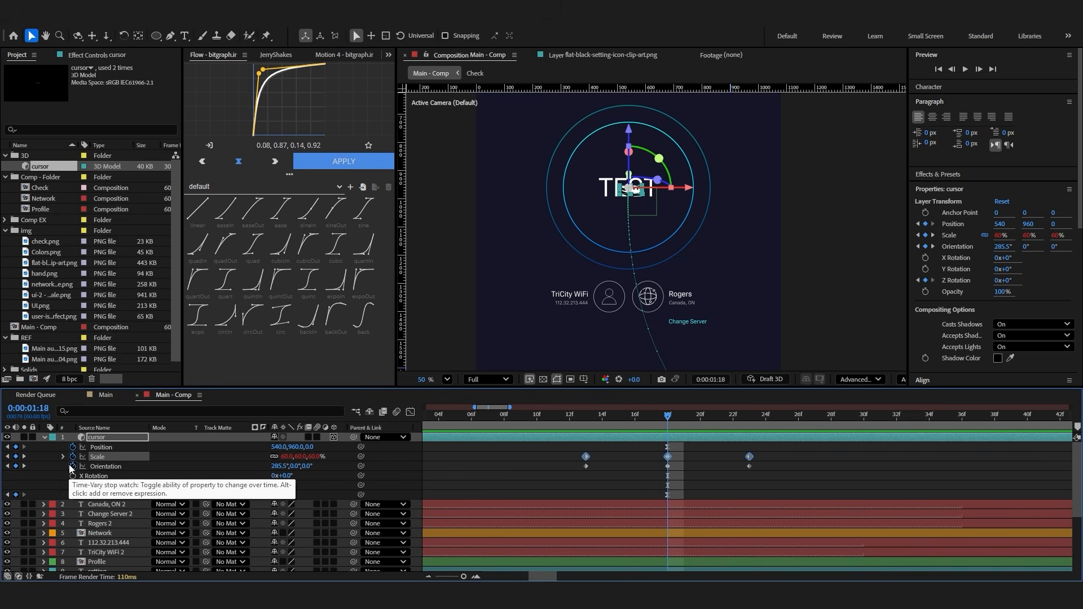
pyautogui.keyDown('alt'); pyautogui.click(72, 466); pyautogui.keyUp('alt')
pyautogui.hotkey('ctrl', 'v')
pyautogui.click(63, 467)
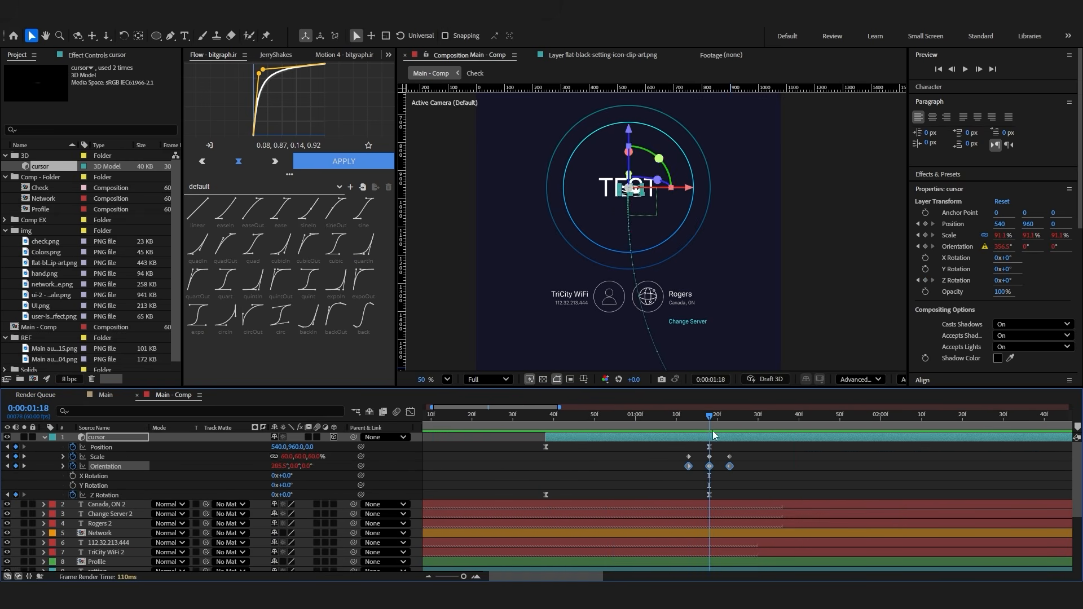
pyautogui.click(728, 447)
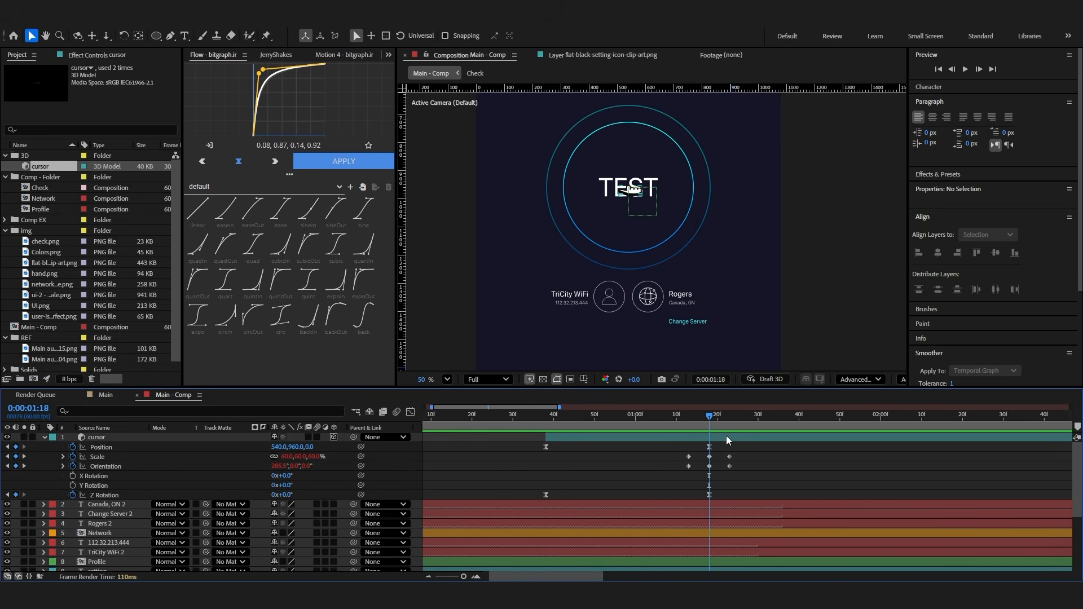
# Create a null object above the cursor layer, trim its start to frame 38 and give it an Orange label
pyautogui.click(726, 436)
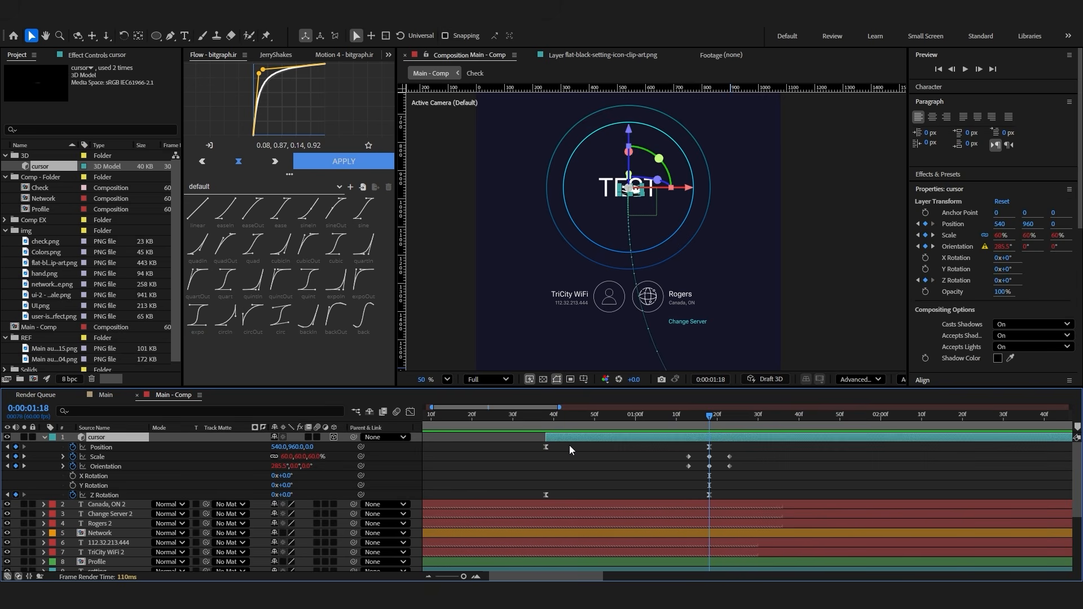
pyautogui.hotkey('ctrl', 'alt', 'shift', 'y')
pyautogui.click(545, 427)
pyautogui.hotkey('alt', '[')
pyautogui.click(52, 437)
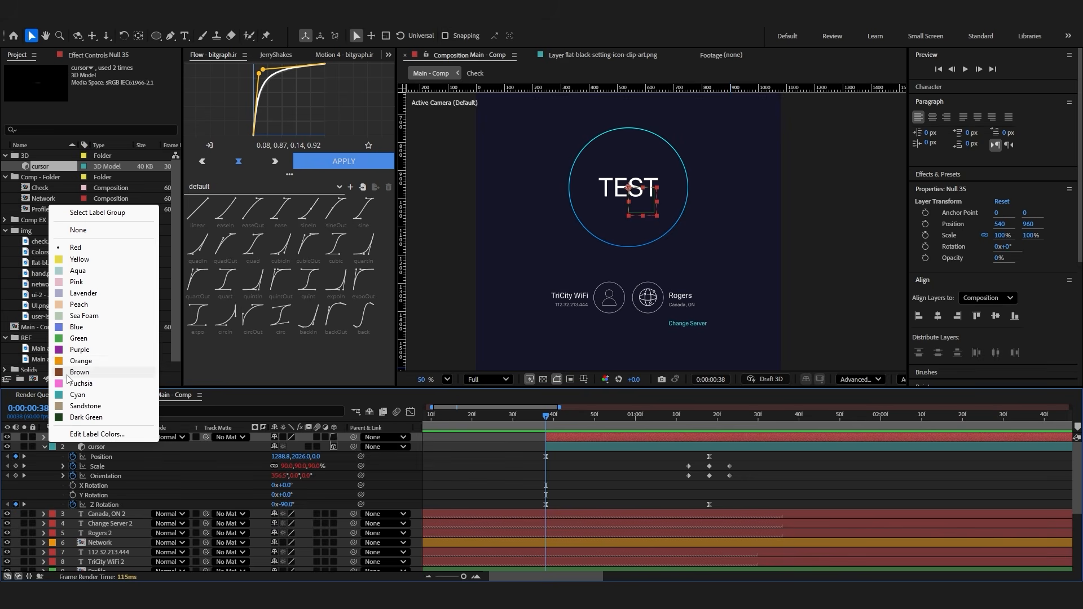
pyautogui.click(78, 361)
# Parent the cursor layer to the new null with the playhead at 0:00:01:18
pyautogui.click(708, 422)
pyautogui.press('F2')
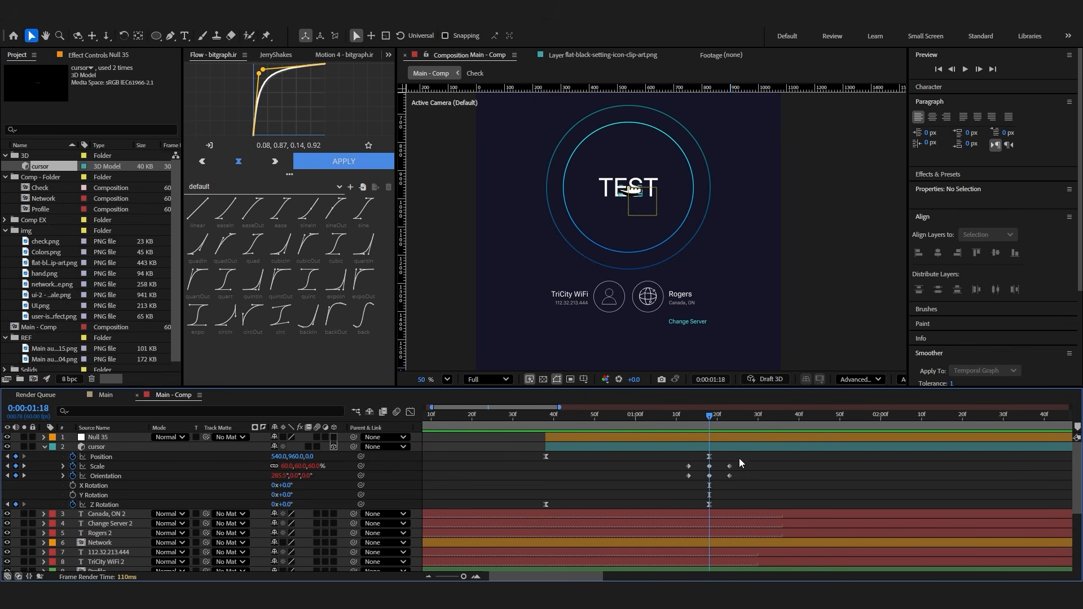
pyautogui.click(756, 444)
pyautogui.moveTo(352, 446); pyautogui.dragTo(134, 437)
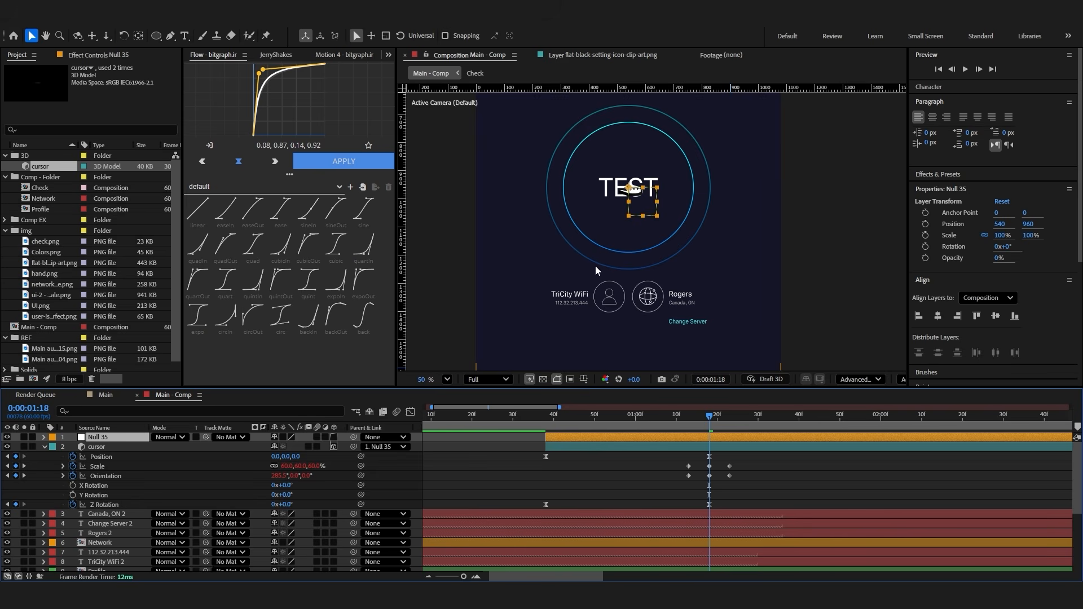
# Add Position and Rotation keyframes to the null at 0:00:01:18
pyautogui.scroll(-2, 529, 357)
pyautogui.press('p')
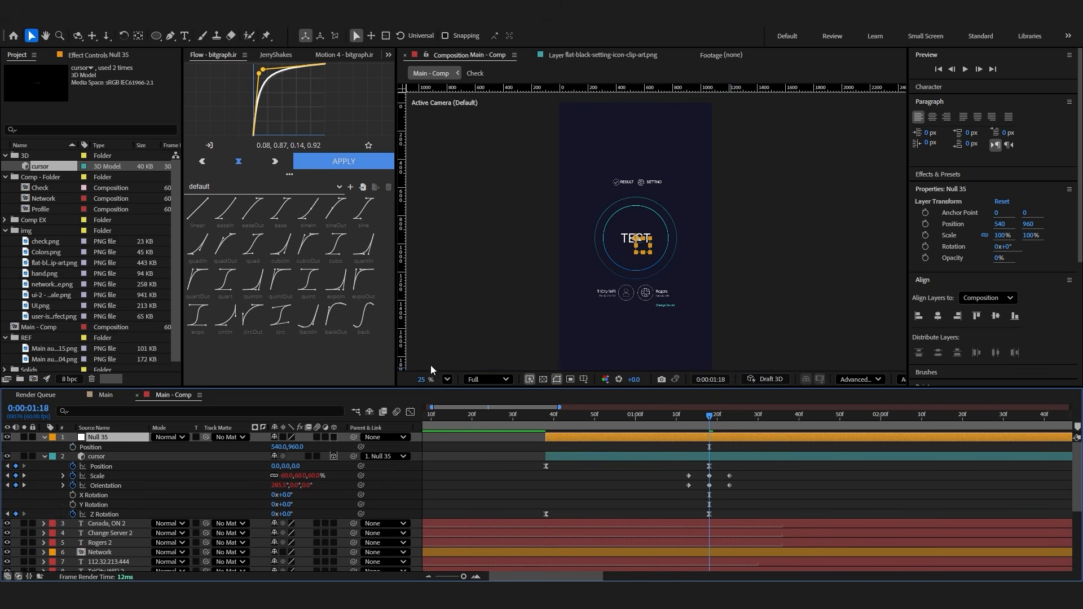
pyautogui.hotkey('shift', 'r')
pyautogui.moveTo(72, 447); pyautogui.dragTo(71, 456)
# At 0:00:01:58, move the null with the cursor beyond the composition's upper-left corner to -139.9, -238.1
pyautogui.press('space')
pyautogui.press('space')
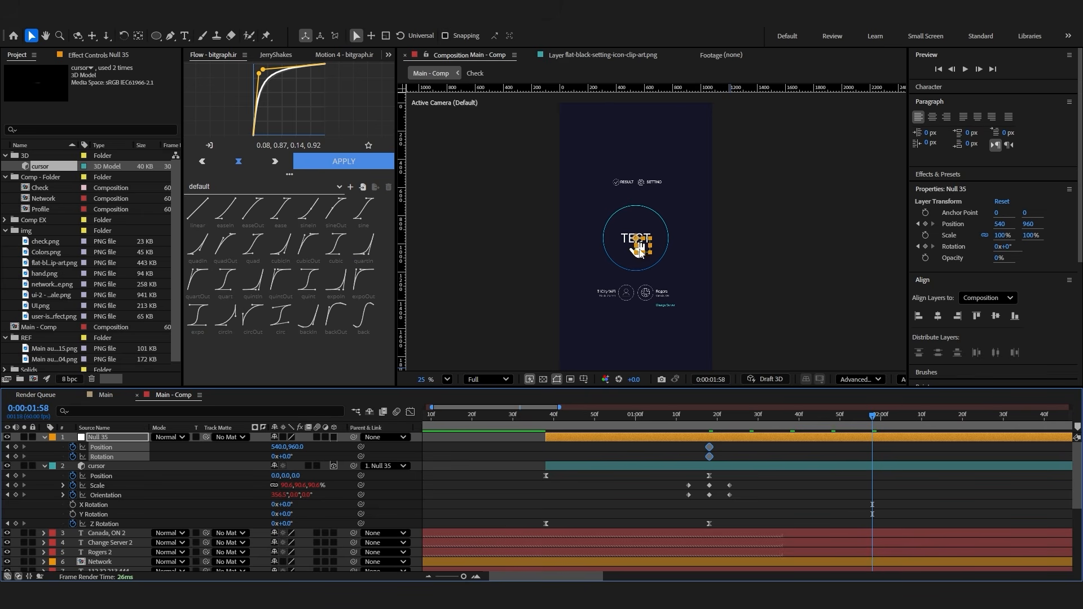
pyautogui.moveTo(649, 257); pyautogui.dragTo(544, 82)
pyautogui.scroll(-2, 581, 172)
pyautogui.moveTo(578, 121); pyautogui.dragTo(578, 119)
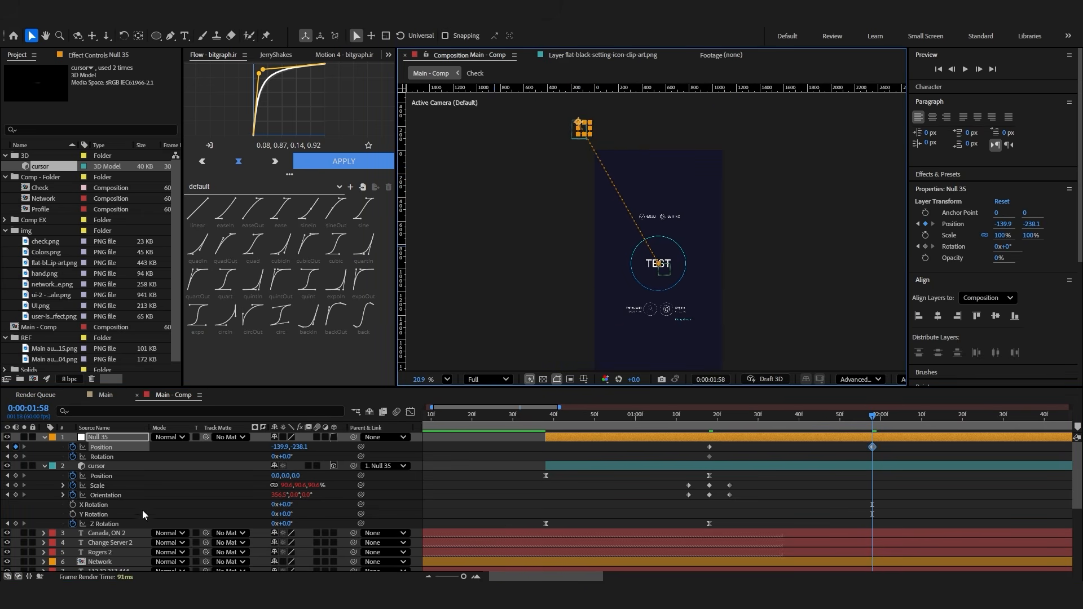
# Rotate the null counter-clockwise at 0:00:01:58 and bend its exit motion path into a curve with the Pen tool
pyautogui.moveTo(286, 459); pyautogui.dragTo(234, 462)
pyautogui.click(170, 36)
pyautogui.moveTo(579, 121); pyautogui.dragTo(674, 183)
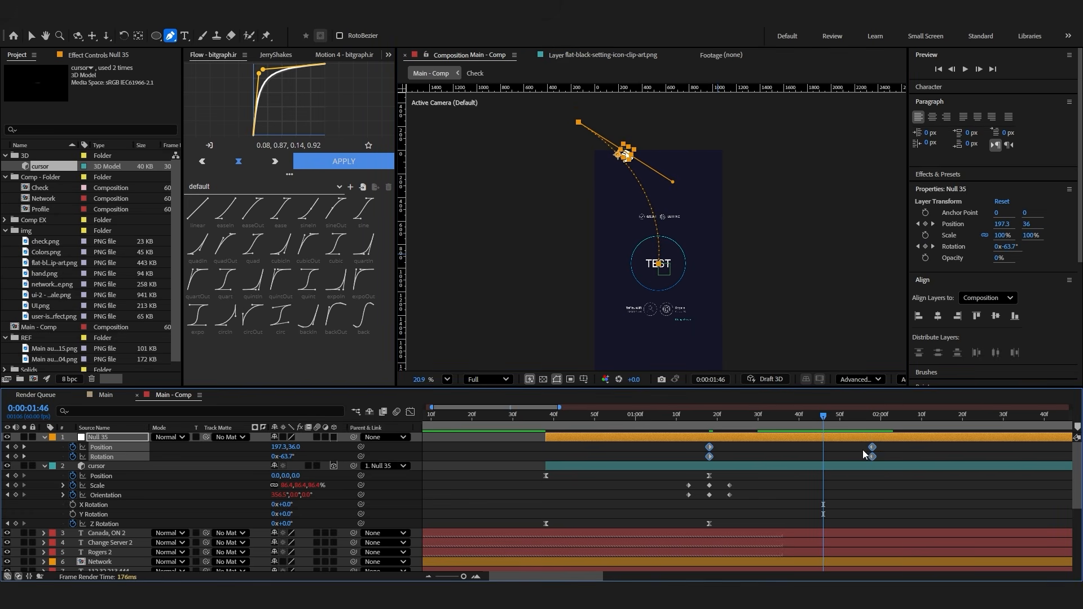
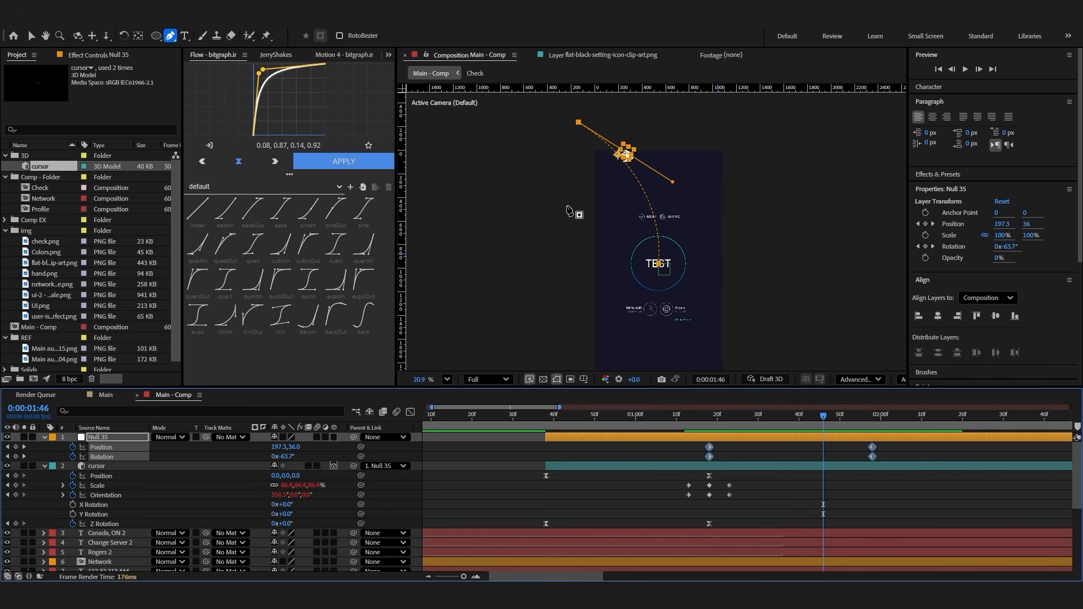
# Reverse the Flow easing curve to 0.86, 0.08, 0.92, 0.13, apply it to the null's exit keyframes and preview the motion
pyautogui.rightClick(273, 105)
pyautogui.click(318, 156)
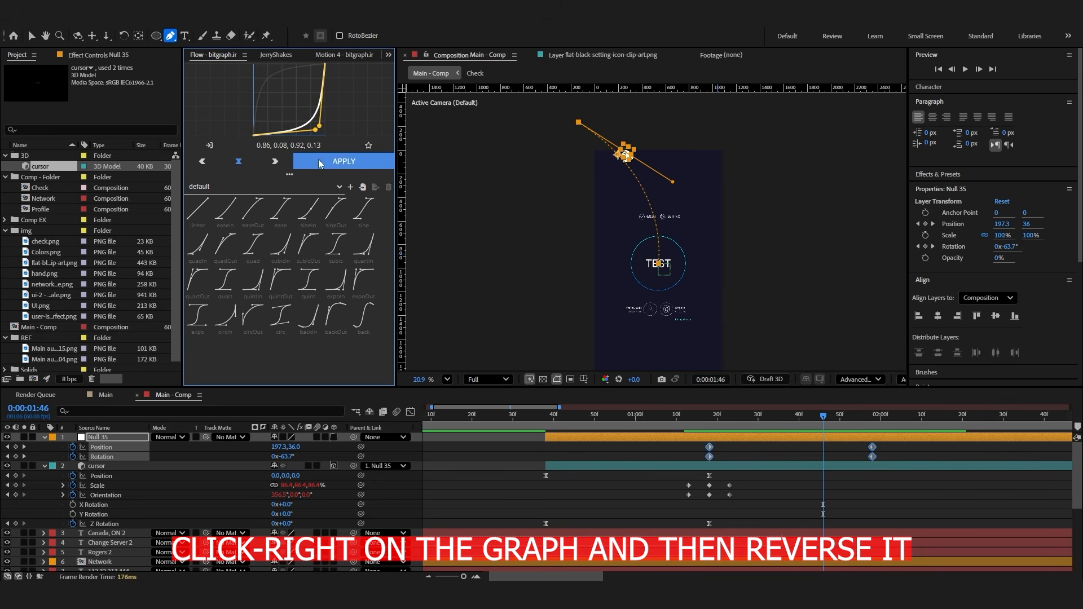
pyautogui.click(314, 160)
pyautogui.click(681, 424)
pyautogui.press('space')
pyautogui.press('space')
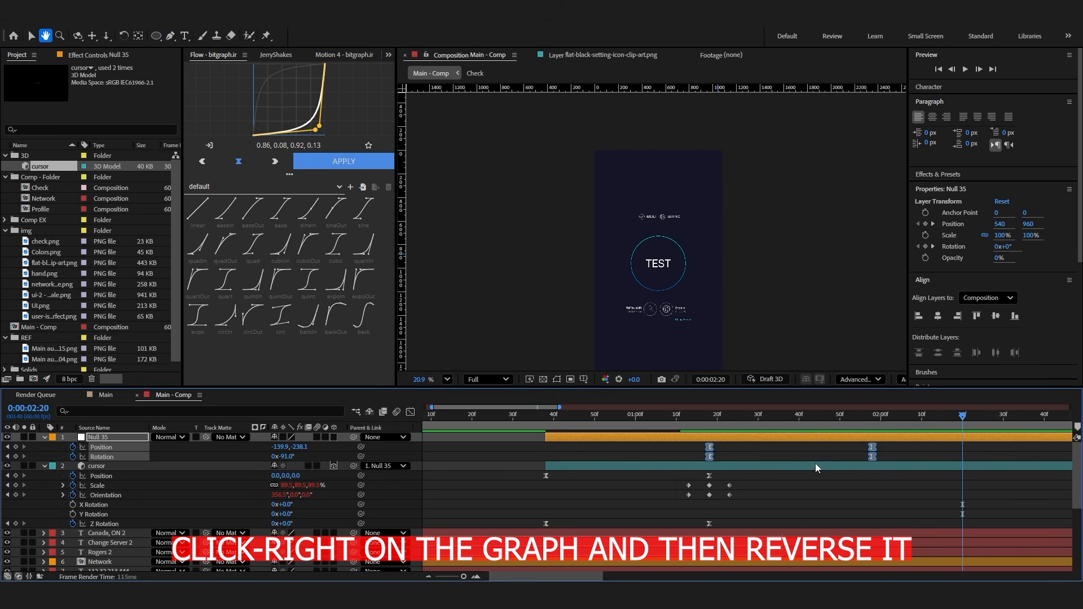
# Shift the null's Position and Rotation exit keyframes about 14 frames earlier and preview the cursor leaving
pyautogui.moveTo(701, 444); pyautogui.dragTo(815, 452)
pyautogui.click(578, 417)
pyautogui.press('space')
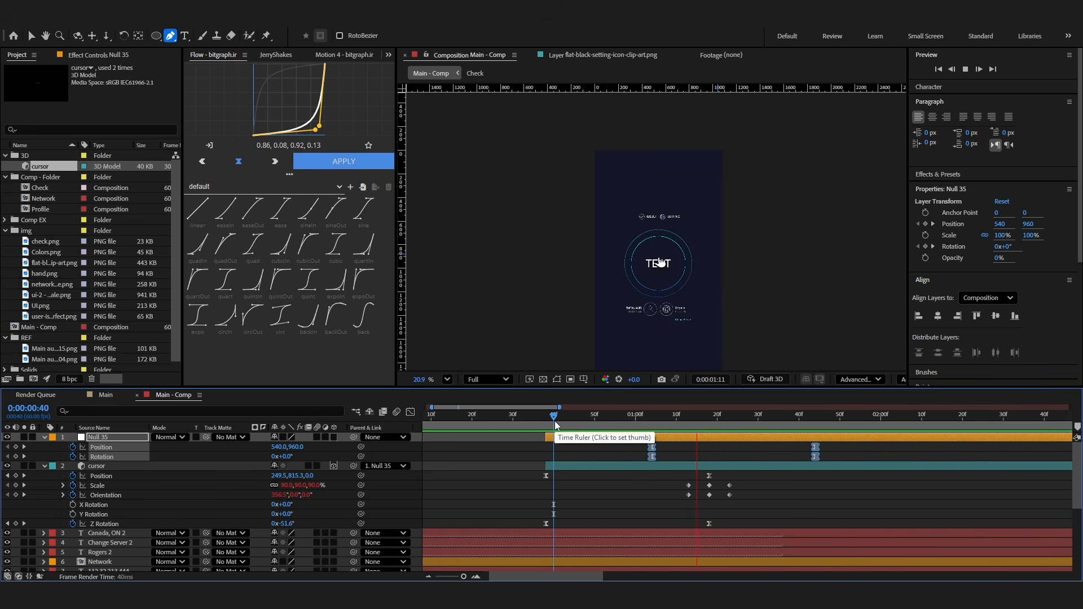
pyautogui.click(560, 424)
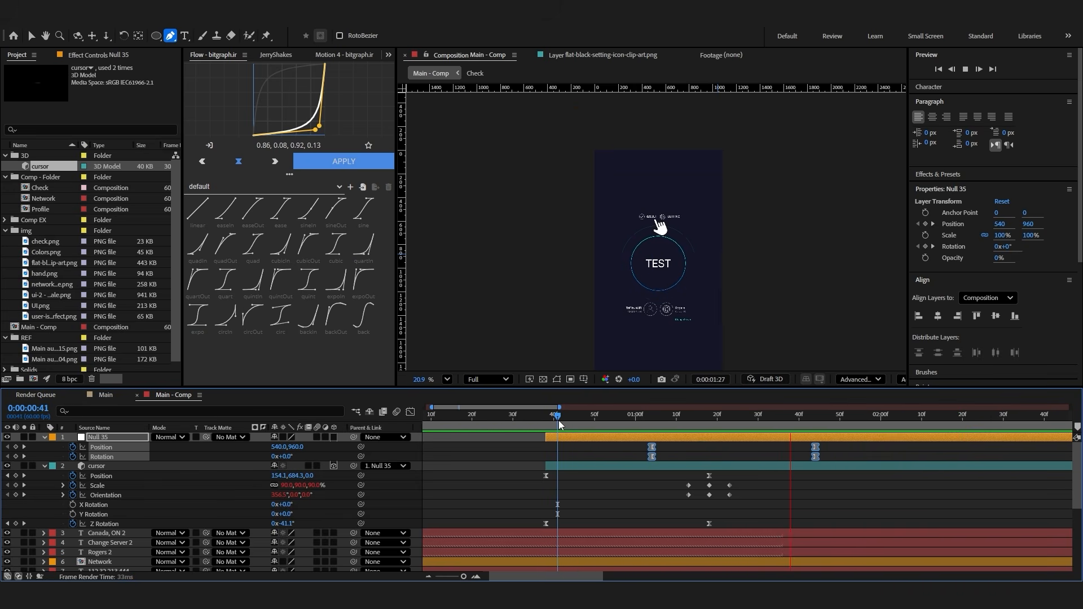
pyautogui.press('space')
pyautogui.click(786, 515)
# Switch to the Selection tool and set the label color of Shape Layer 1 to Orange
pyautogui.scroll(3, 643, 273)
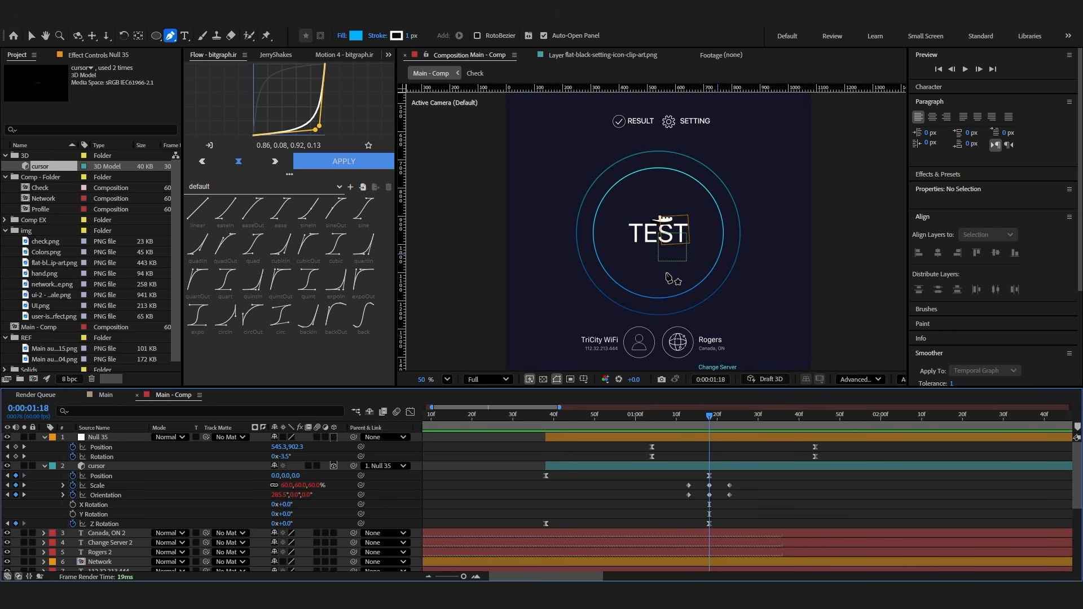
pyautogui.click(31, 36)
pyautogui.scroll(-5, 241, 527)
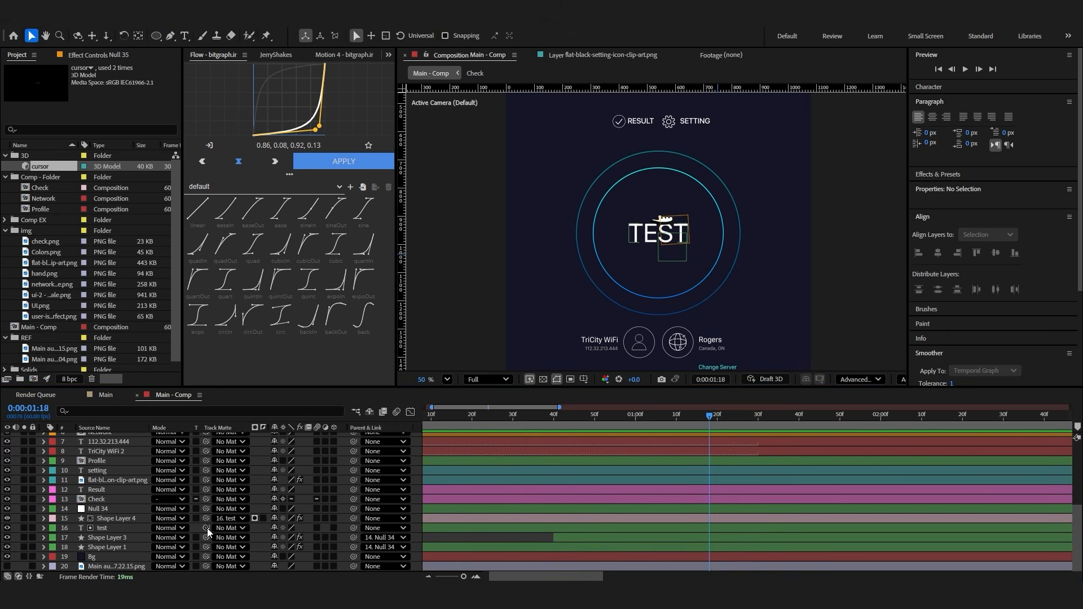
pyautogui.click(120, 547)
pyautogui.click(51, 547)
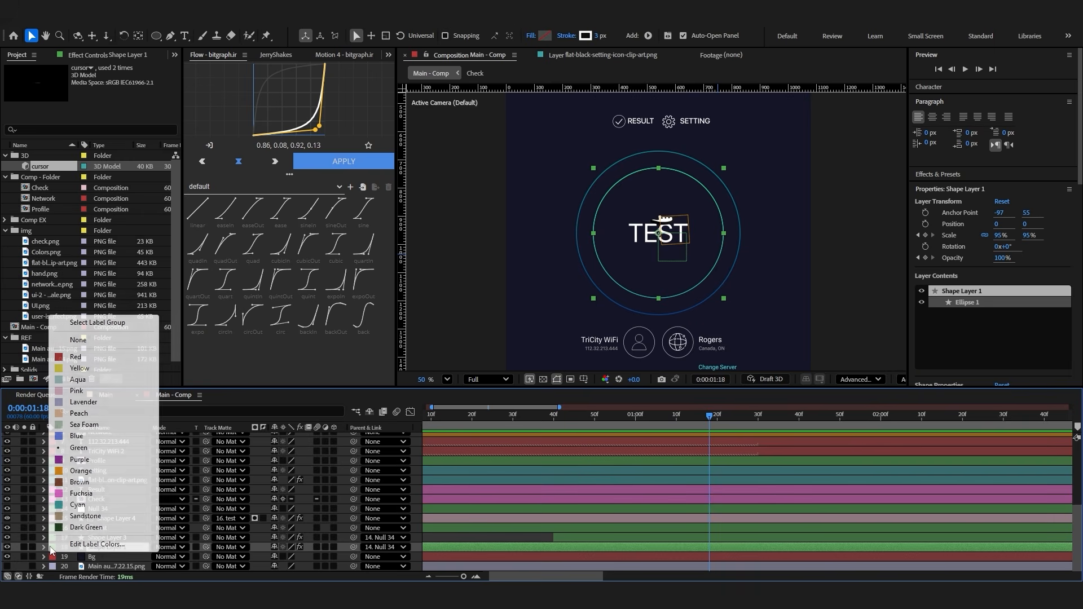
pyautogui.click(85, 471)
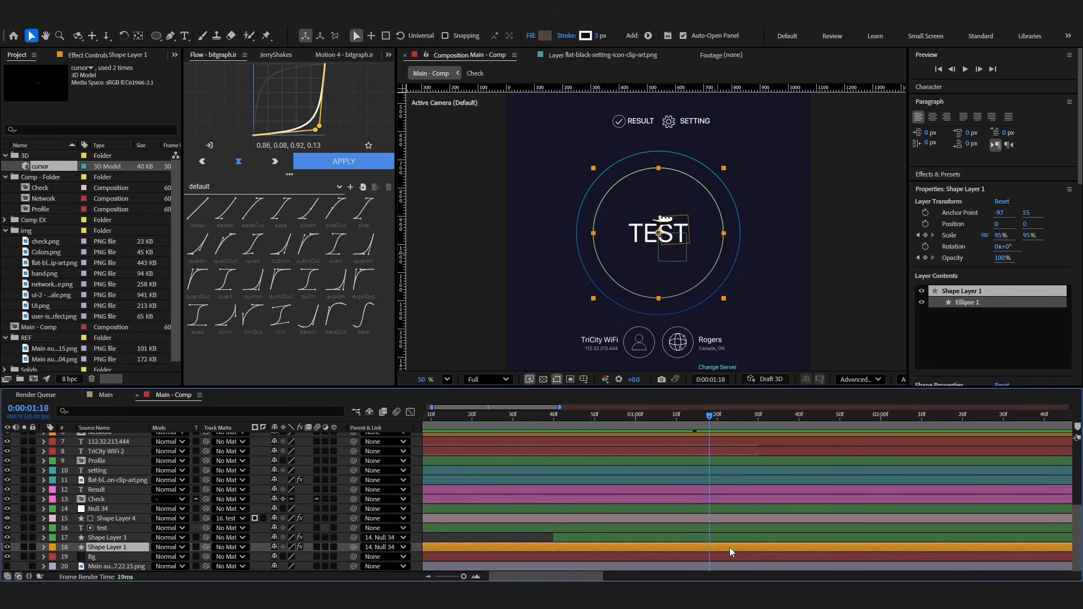
# Create a copy of the Shape Layer 1 ring that starts at 0:00:01:18, deleting the surplus segment and keeping the original full length
pyautogui.hotkey('ctrl', 'shift', 'd')
pyautogui.hotkey('ctrl', 'shift', 'd')
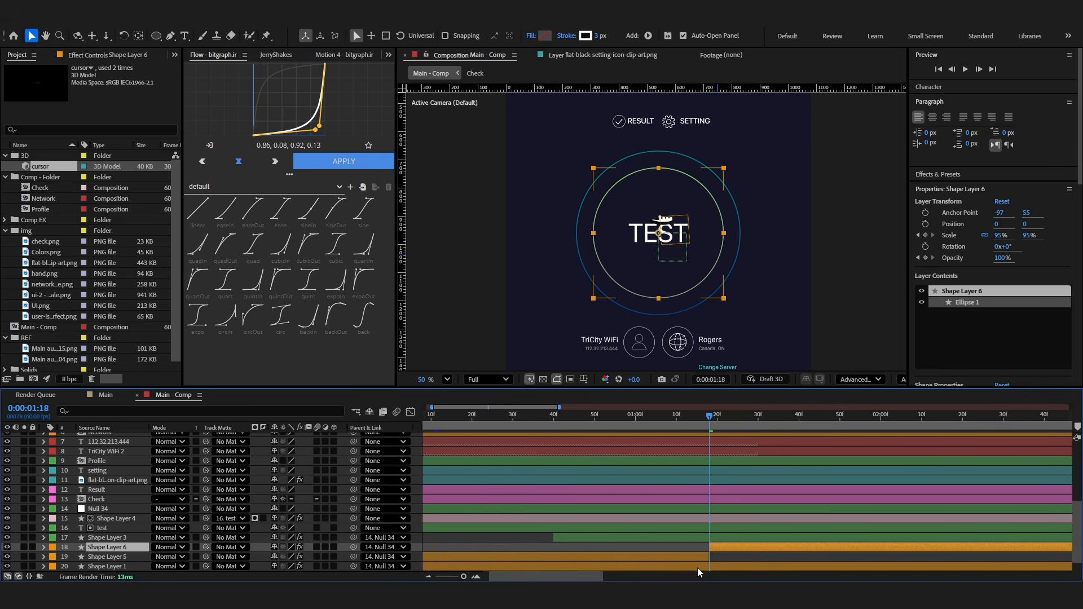
pyautogui.click(700, 558)
pyautogui.press('Delete')
pyautogui.press(';')
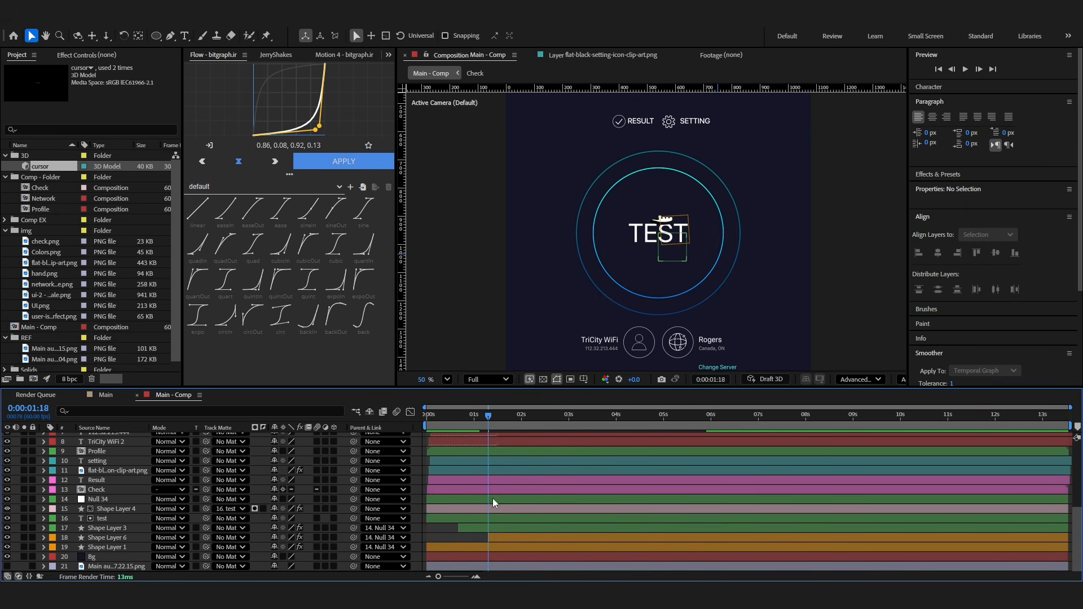
# Give the new ring copy, Shape Layer 6, a solid 02B6F9 fill and set its stroke to none
pyautogui.press('=')
pyautogui.click(493, 543)
pyautogui.hotkey('ctrl', 'Up')
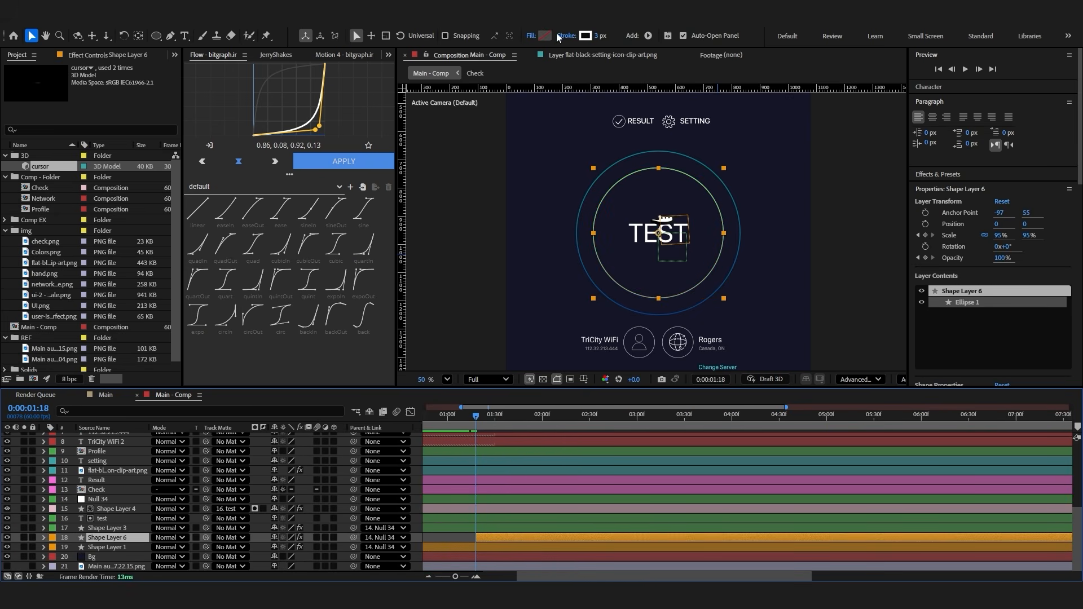
pyautogui.click(545, 36)
pyautogui.click(641, 231)
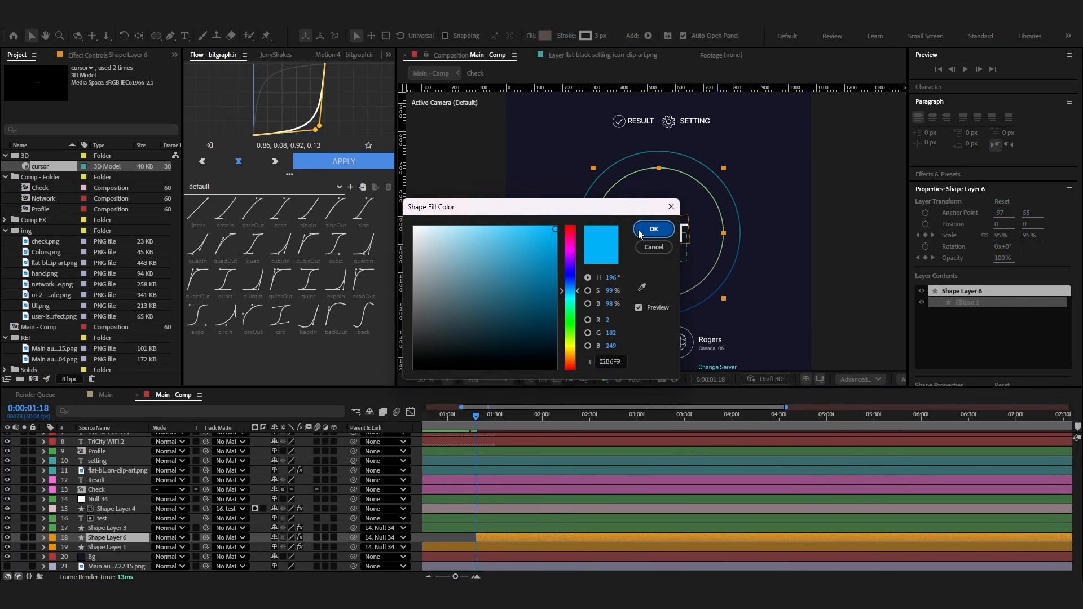
pyautogui.click(566, 35)
pyautogui.click(481, 265)
pyautogui.click(551, 327)
# Remove the Gradient Ramp effect from Shape Layer 6
pyautogui.click(132, 57)
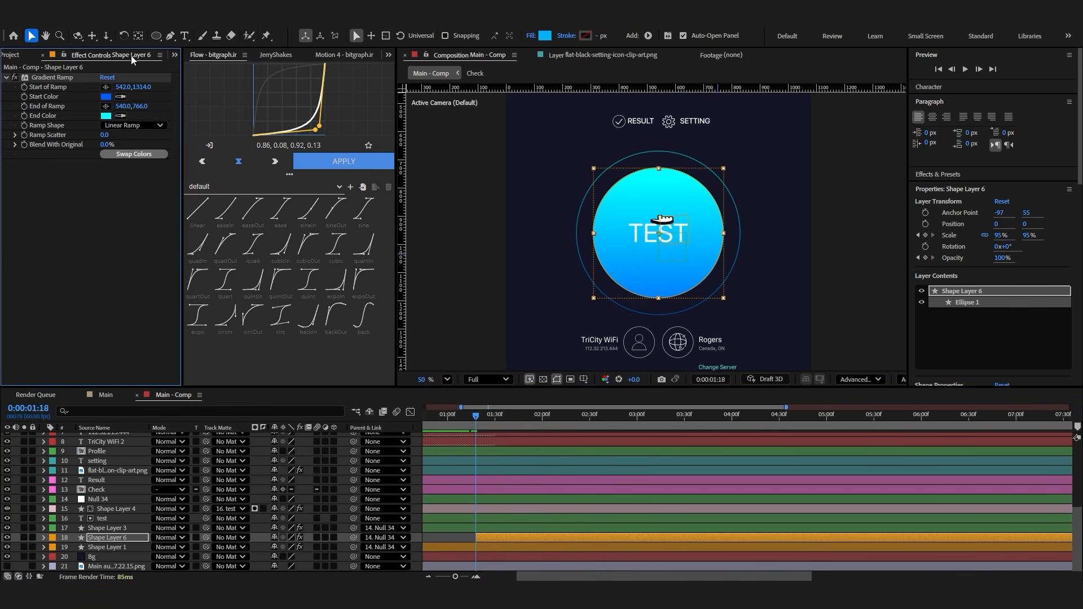
pyautogui.click(57, 77)
pyautogui.press('Delete')
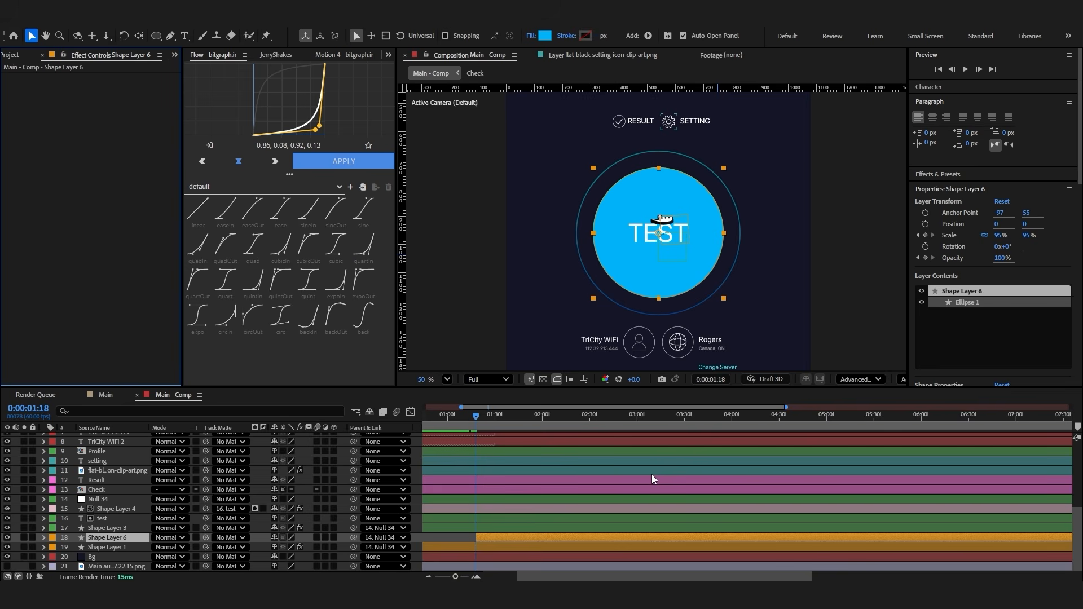
# Add an Opacity keyframe of 70% to Shape Layer 6 at 0:00:01:18
pyautogui.hotkey('alt', 'shift', 't')
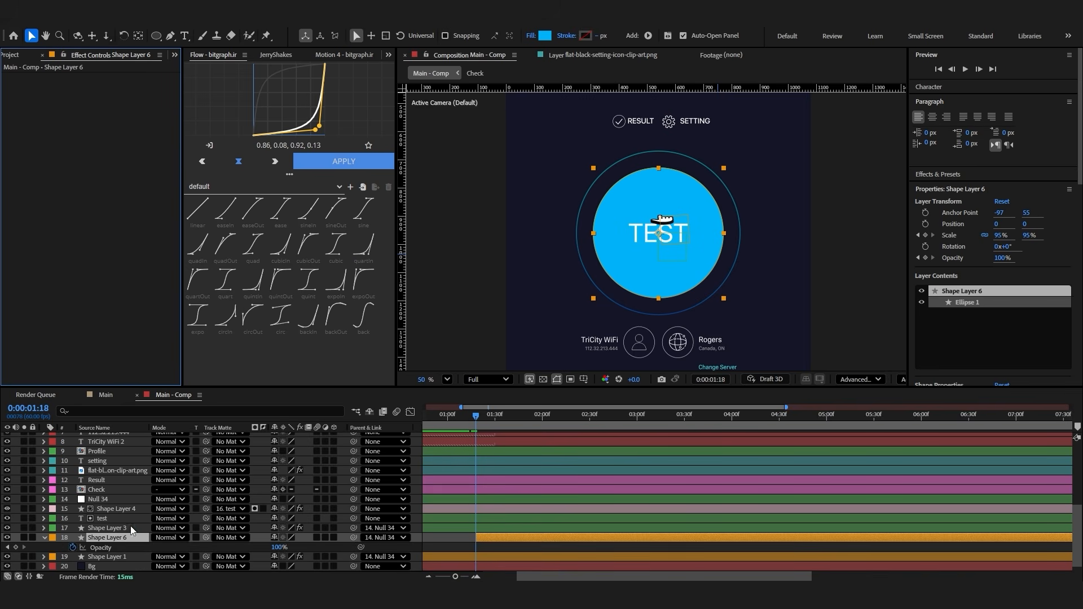
pyautogui.moveTo(279, 547); pyautogui.dragTo(267, 547)
pyautogui.click(276, 548)
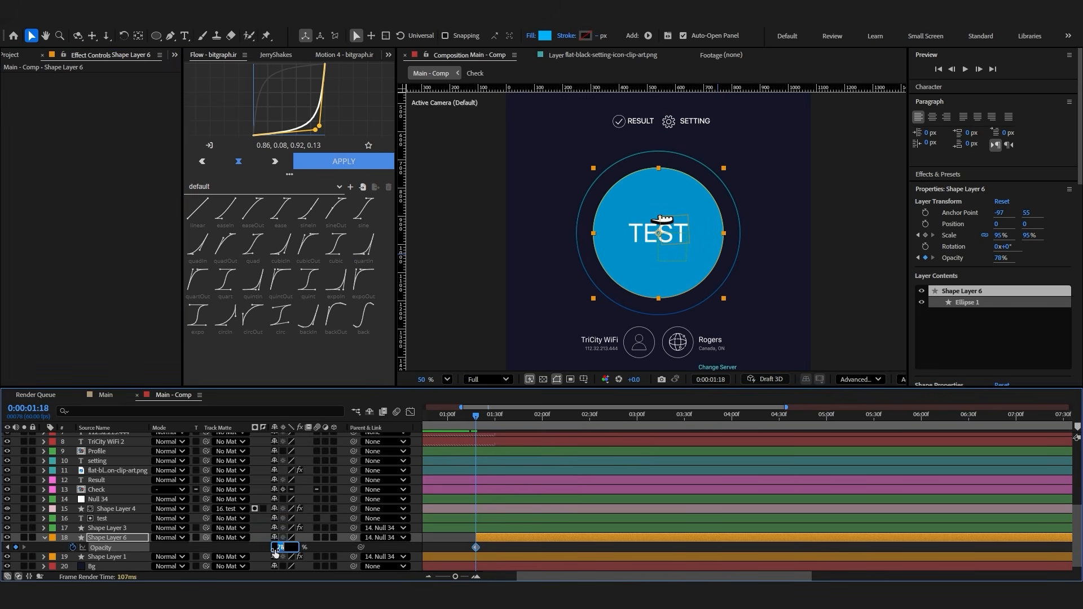
pyautogui.write('70')
pyautogui.press('Return')
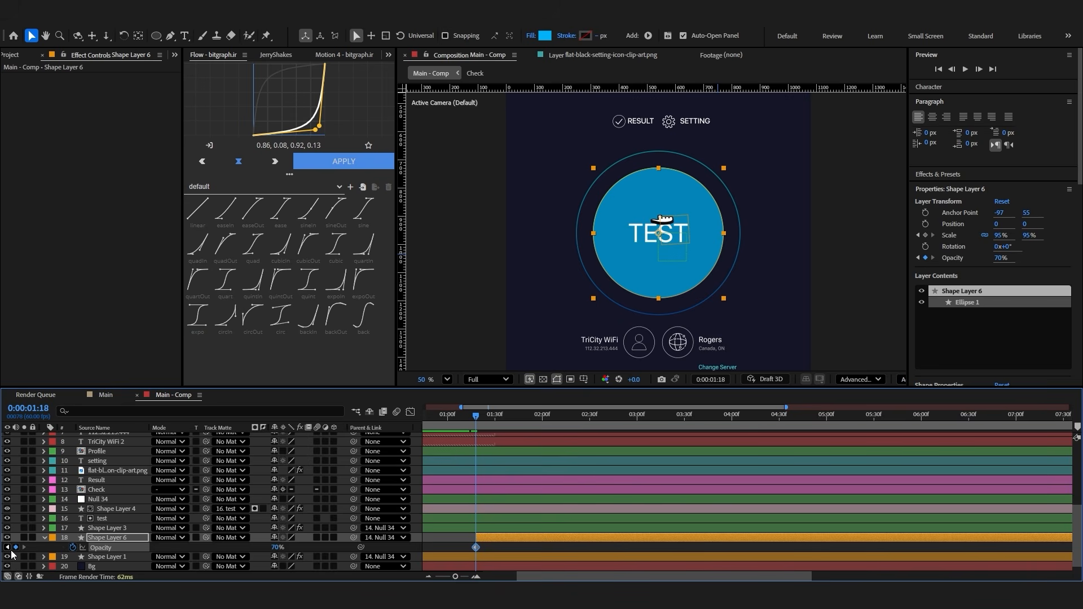
# Set the Opacity of Shape Layer 6 to 0% at 0:00:02:28 and preview the fade-out
pyautogui.press('-')
pyautogui.moveTo(452, 544); pyautogui.dragTo(422, 563)
pyautogui.scroll(2, 477, 534)
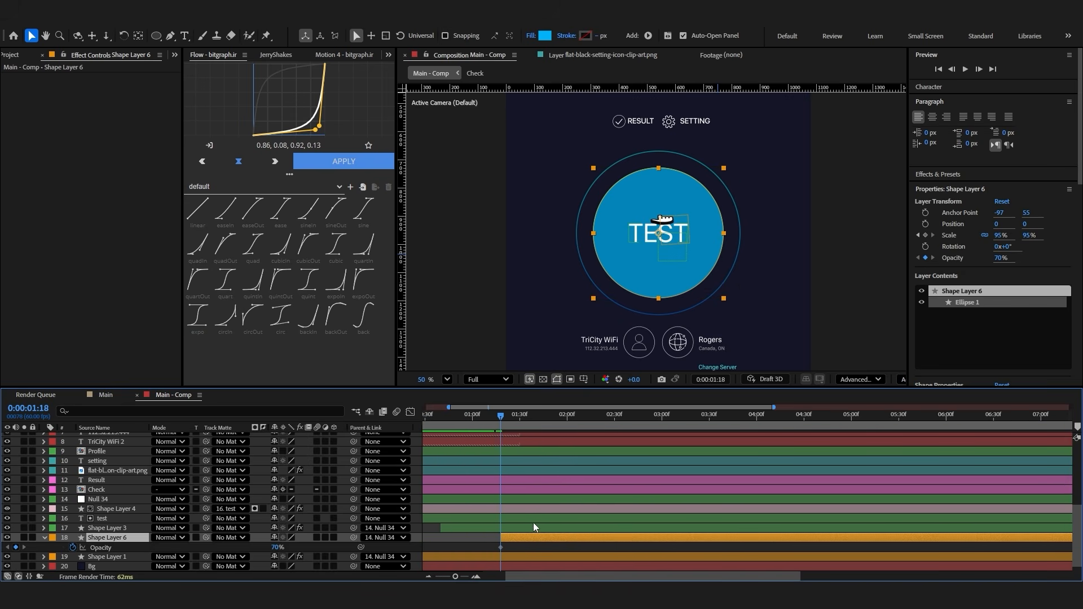
pyautogui.press('space')
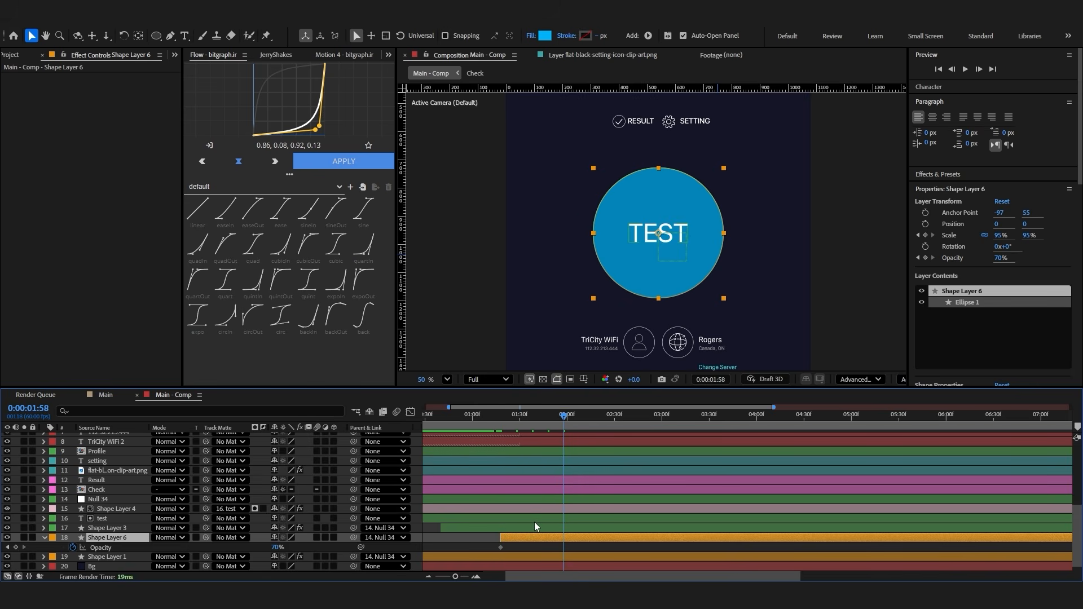
pyautogui.hotkey('shift', 'pagedown')
pyautogui.click(277, 548)
pyautogui.write('0')
pyautogui.press('Return')
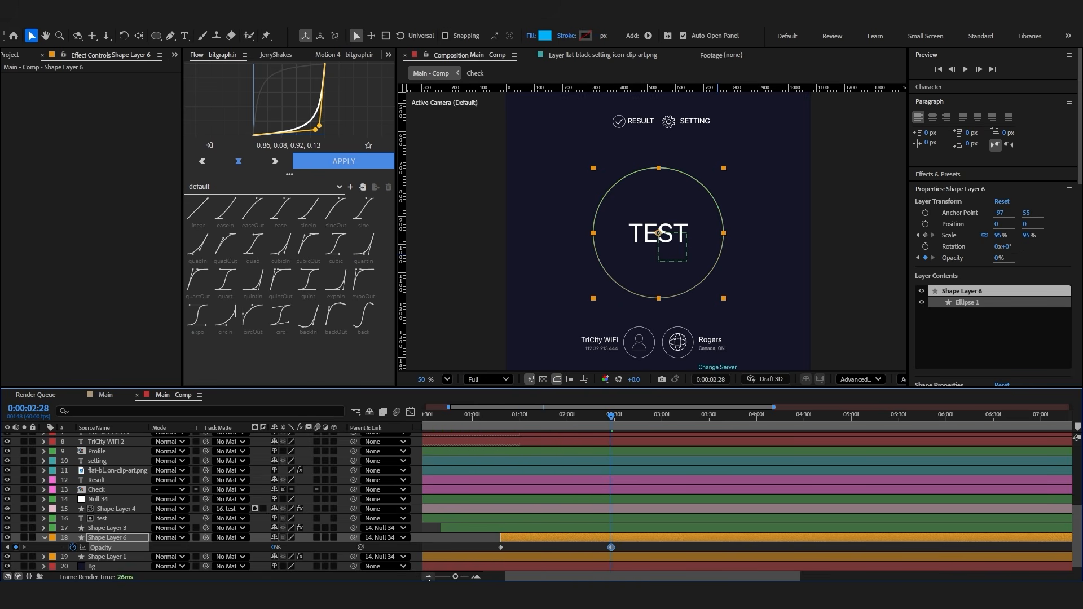
pyautogui.click(452, 546)
pyautogui.click(498, 425)
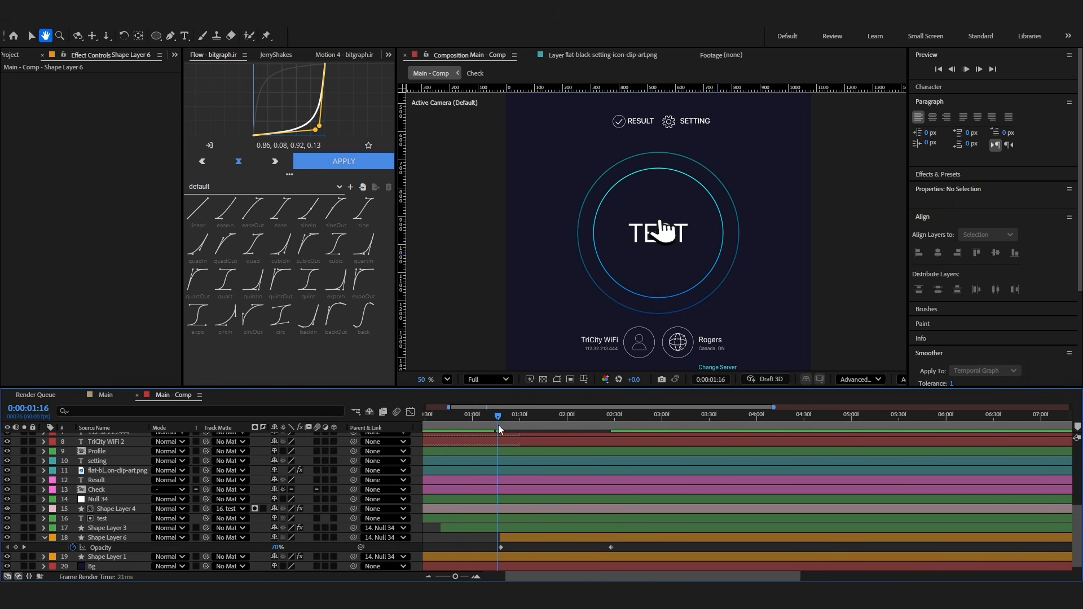
pyautogui.press('space')
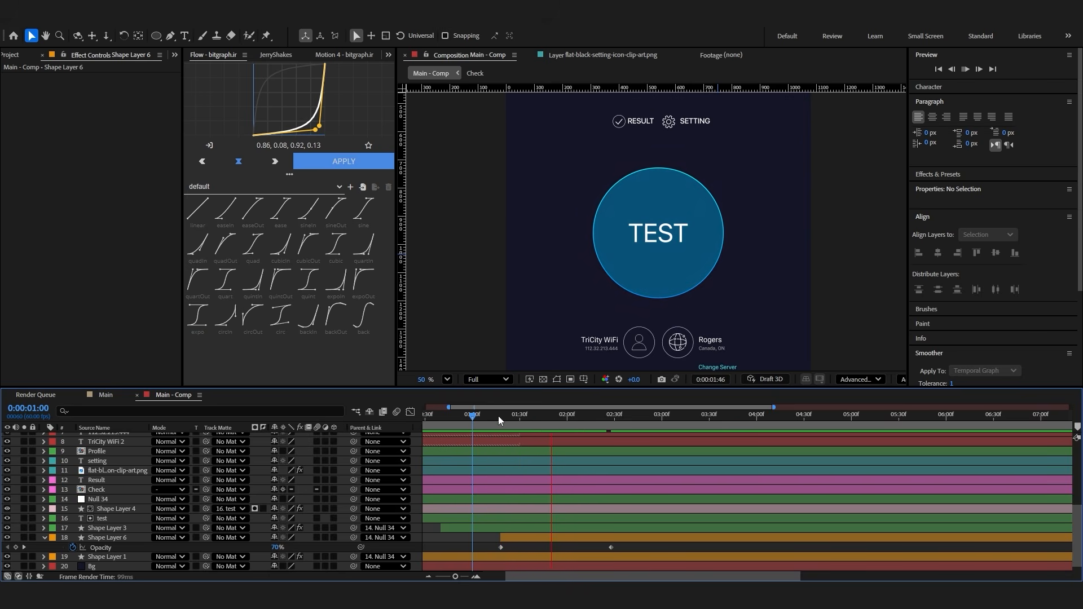
# Ease both Opacity keyframes of Shape Layer 6 with Motion 4 at 10 and 100, and preview the fade
pyautogui.click(633, 540)
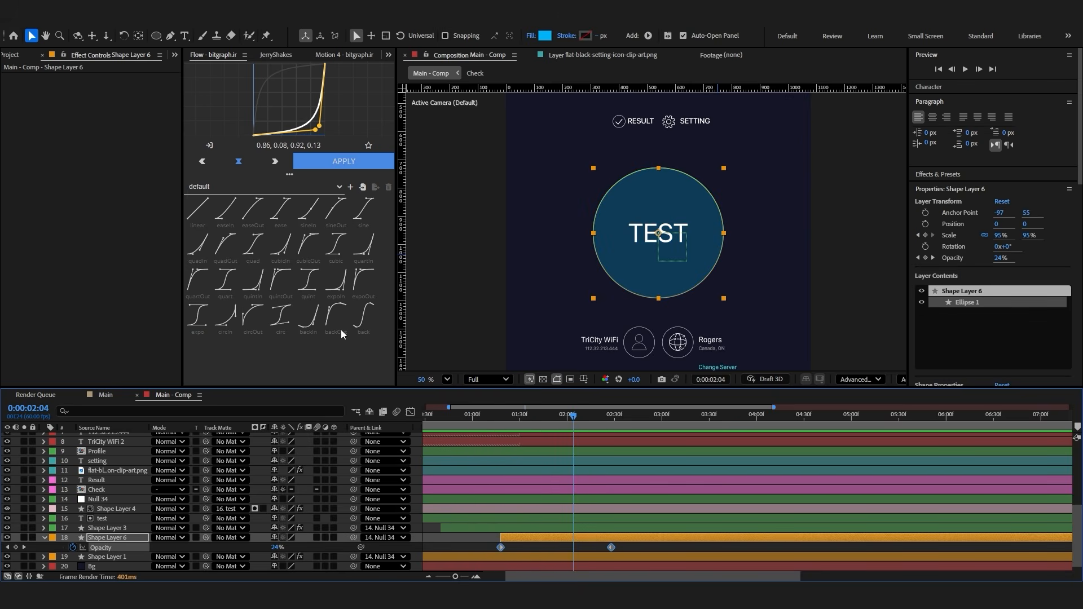
pyautogui.click(337, 55)
pyautogui.moveTo(231, 228); pyautogui.dragTo(269, 228)
pyautogui.moveTo(346, 228); pyautogui.dragTo(417, 239)
pyautogui.click(481, 424)
pyautogui.press('space')
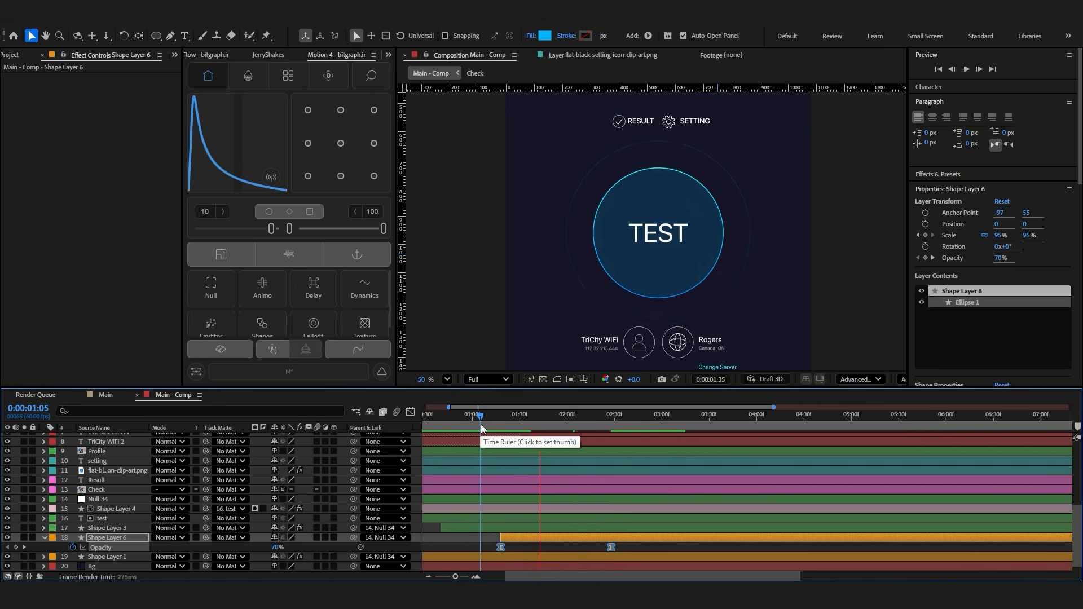
pyautogui.click(489, 421)
pyautogui.press('space')
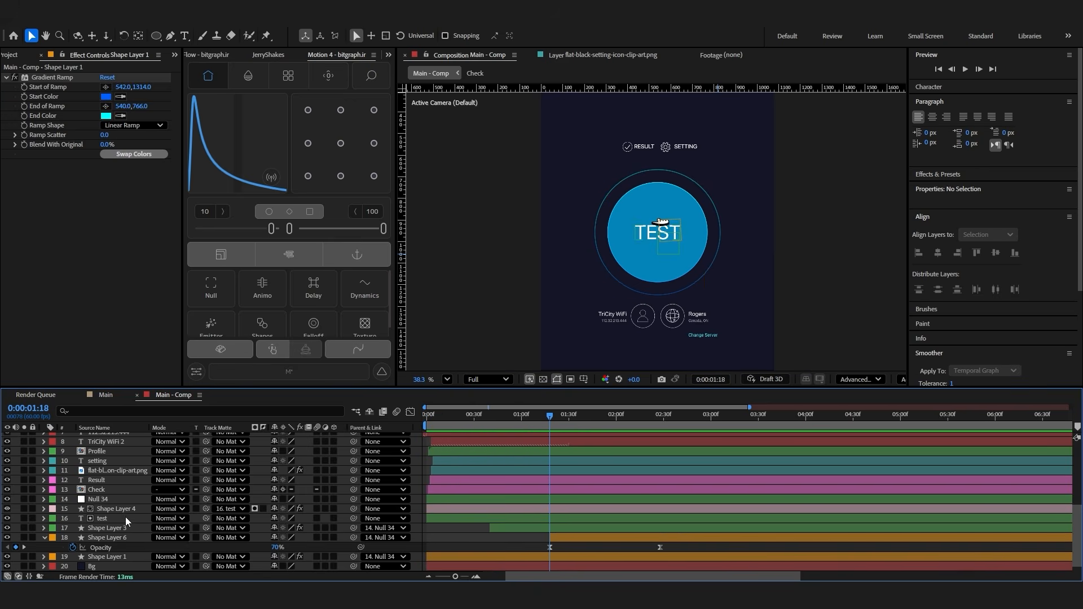
# Reveal the Scale keyframes of Null 34 and add a 100% Scale keyframe at 0:00:01:18
pyautogui.click(556, 531)
pyautogui.click(555, 522)
pyautogui.click(100, 499)
pyautogui.click(106, 528)
pyautogui.click(107, 537)
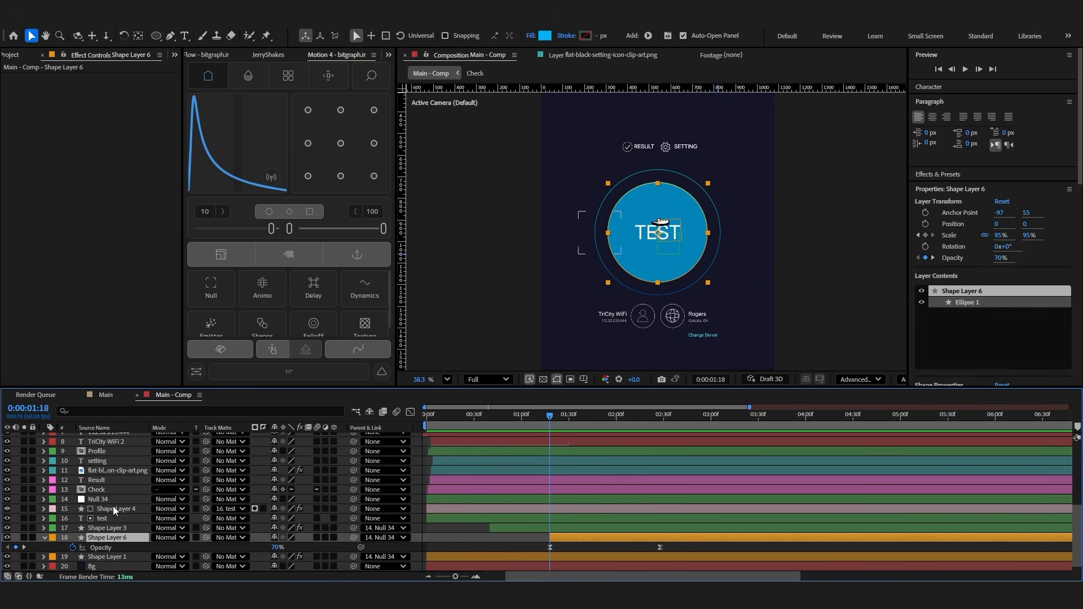
pyautogui.click(116, 498)
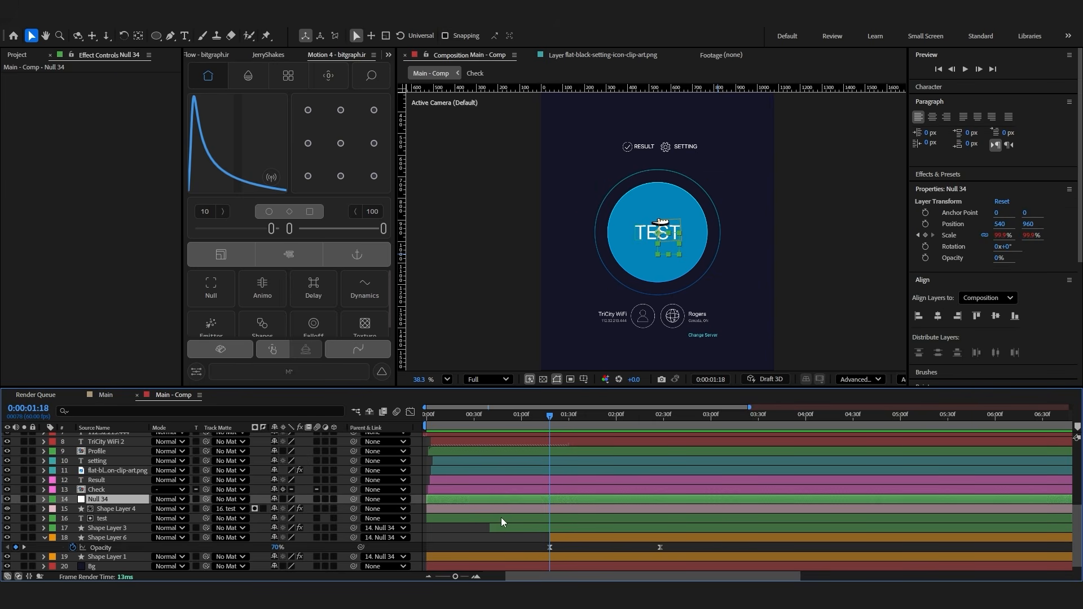
pyautogui.press('s')
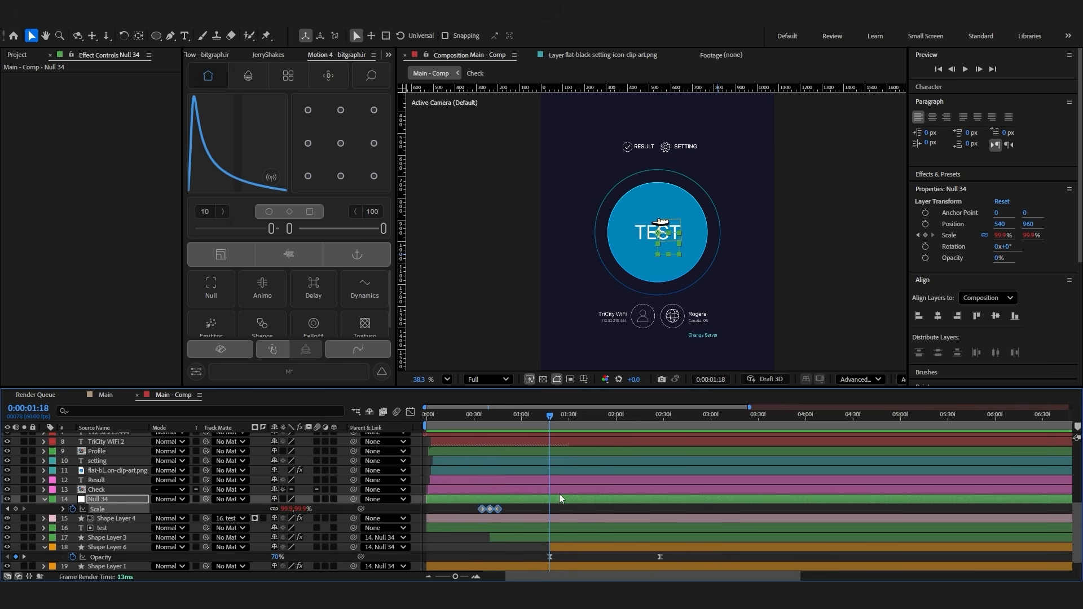
pyautogui.scroll(-2, 564, 507)
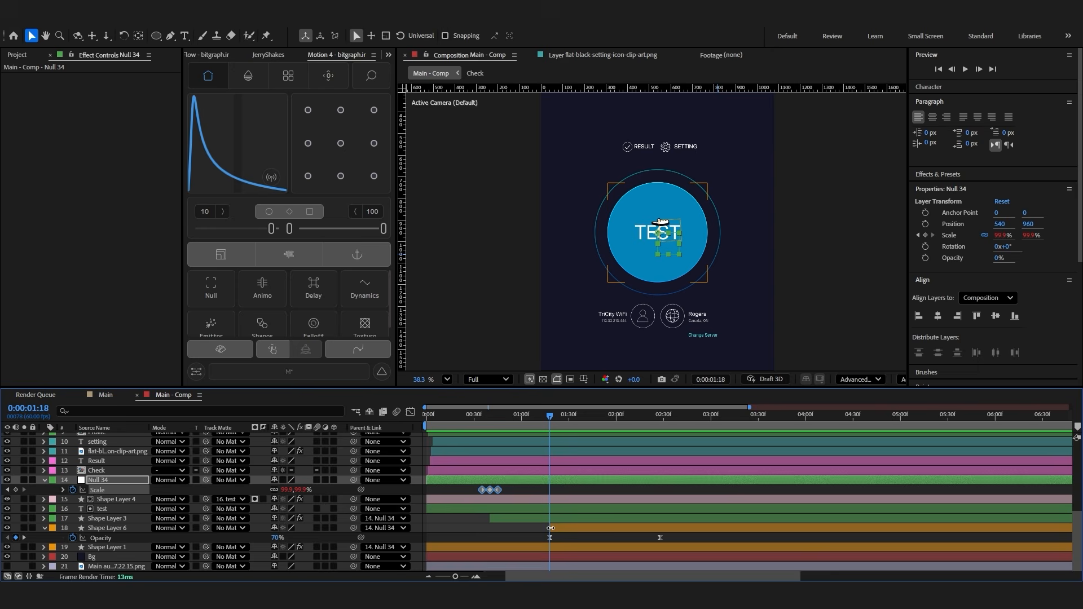
pyautogui.moveTo(507, 488); pyautogui.dragTo(477, 494)
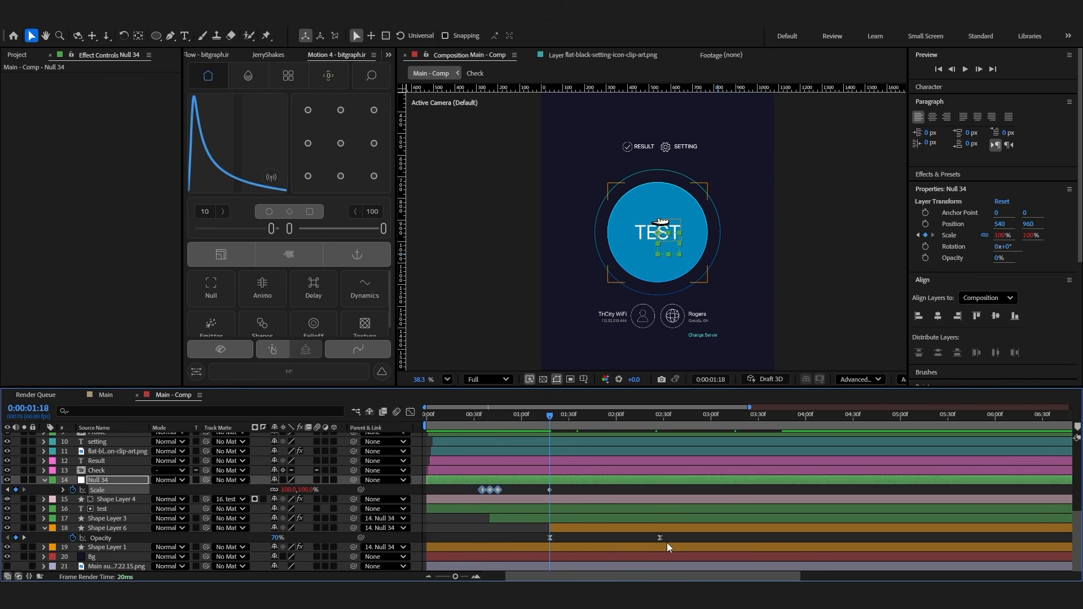
# Add 100% Scale keyframes to Null 34 five frames after and five frames before 0:00:01:18
pyautogui.press('pagedown')
pyautogui.press('pagedown')
pyautogui.press('pagedown')
pyautogui.press('pagedown')
pyautogui.press('pagedown')
pyautogui.click(15, 490)
pyautogui.click(7, 490)
pyautogui.press('pageup')
pyautogui.press('pageup')
pyautogui.press('pageup')
pyautogui.press('pageup')
pyautogui.press('pageup')
pyautogui.click(15, 490)
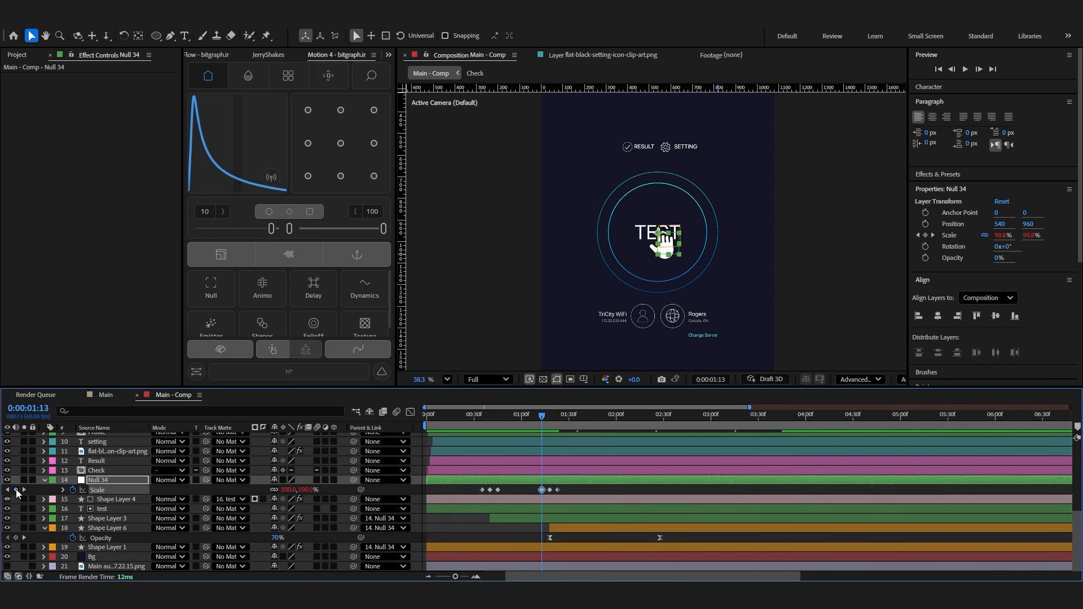
# Set the Scale of Null 34 to 87% on the middle keyframe at 0:00:01:18
pyautogui.click(24, 489)
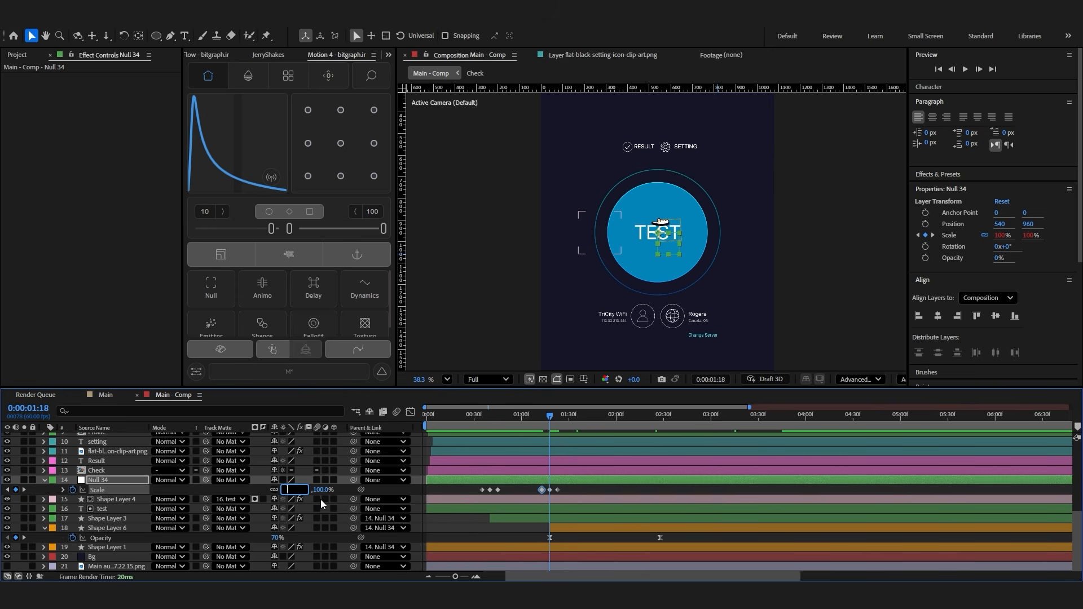
pyautogui.write('87')
pyautogui.press('Return')
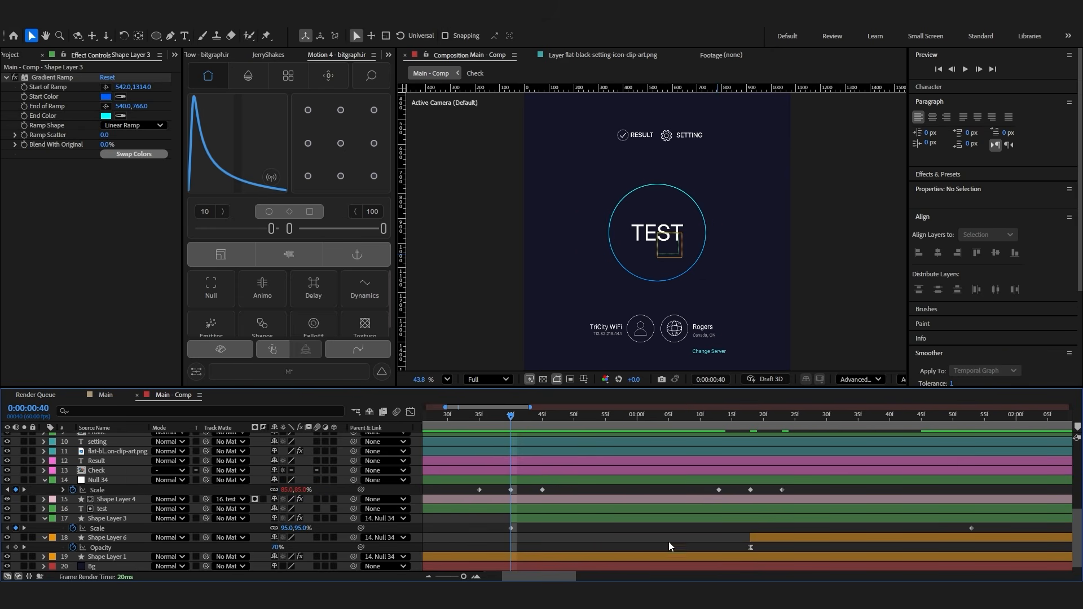
# Try to remove the Null 34 parent from Shape Layer 3 at 0:00:00:40, and scrub through the ripple
pyautogui.click(523, 517)
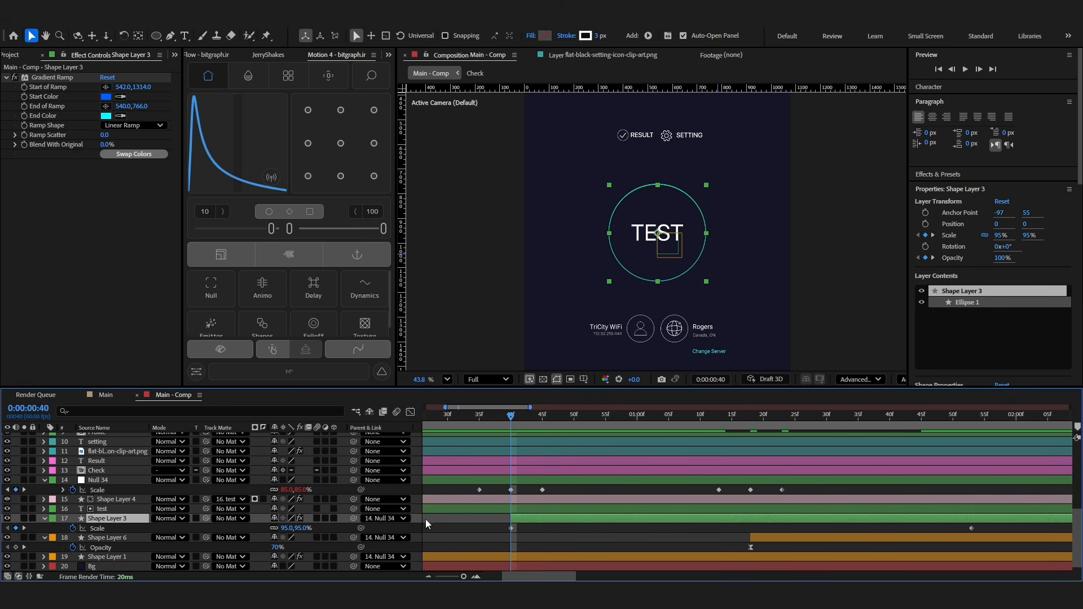
pyautogui.click(374, 519)
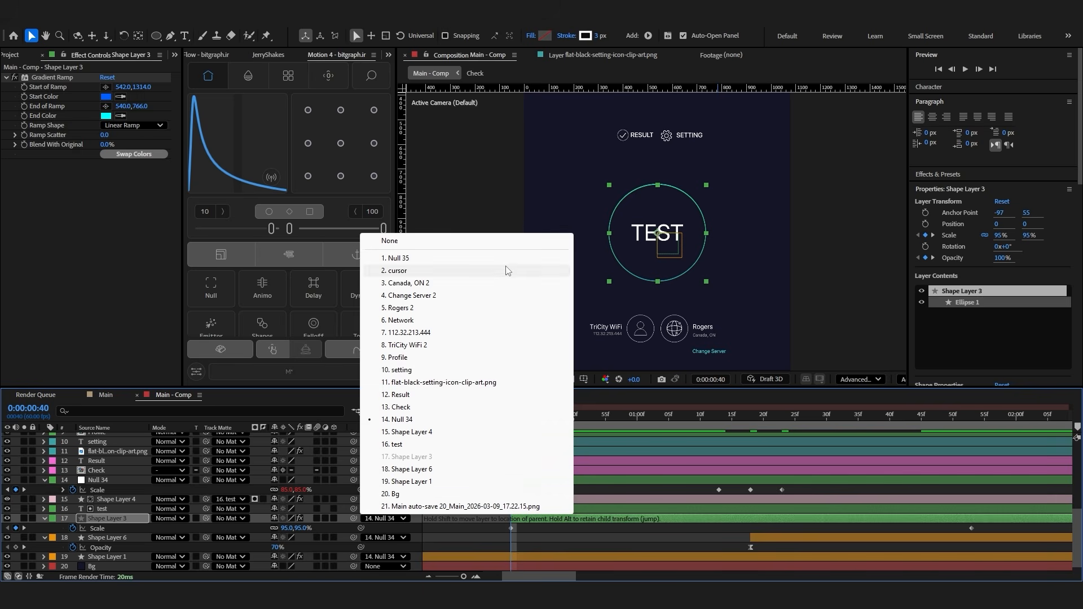
pyautogui.click(390, 244)
pyautogui.moveTo(519, 416); pyautogui.dragTo(925, 445)
pyautogui.press('i')
pyautogui.click(577, 533)
pyautogui.scroll(-3, 493, 567)
# Compare the Scale keyframes of Null 34 and Shape Layer 3, and undo the parent removal
pyautogui.click(532, 480)
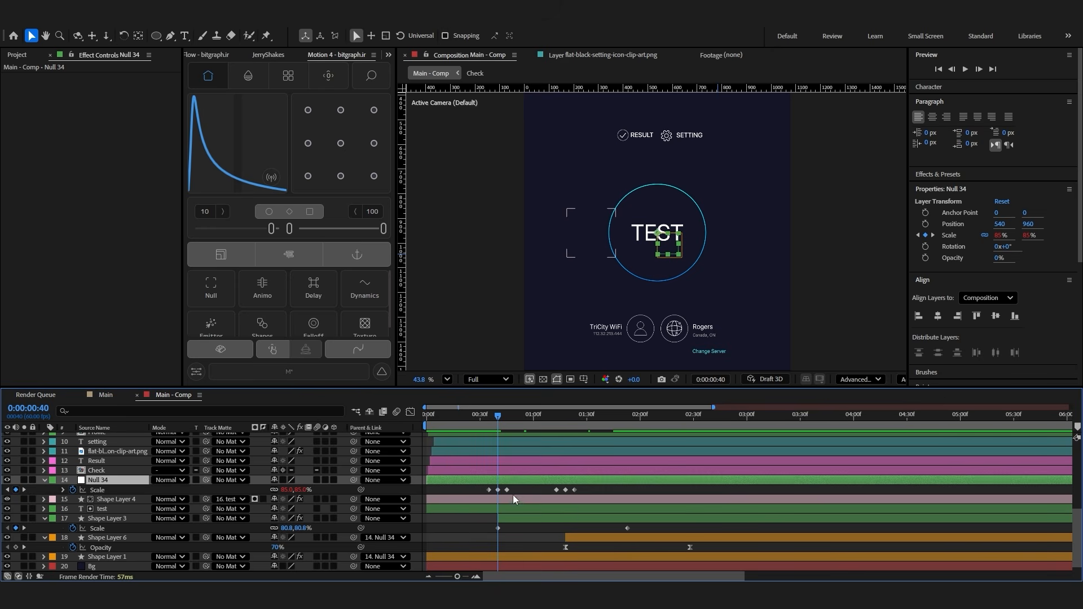
pyautogui.moveTo(501, 419); pyautogui.dragTo(595, 473)
pyautogui.click(518, 491)
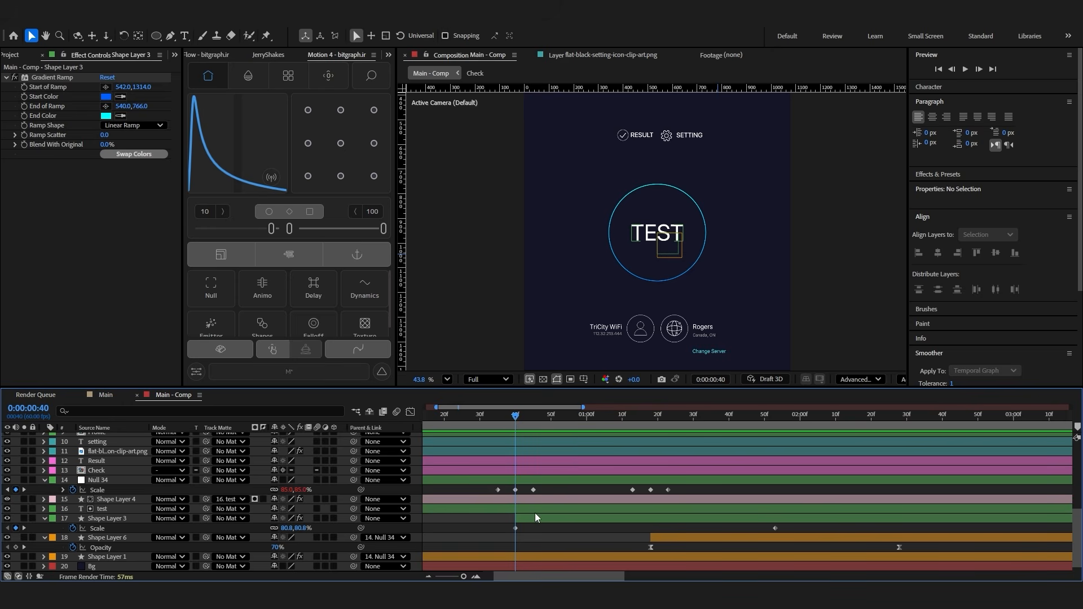
pyautogui.click(536, 519)
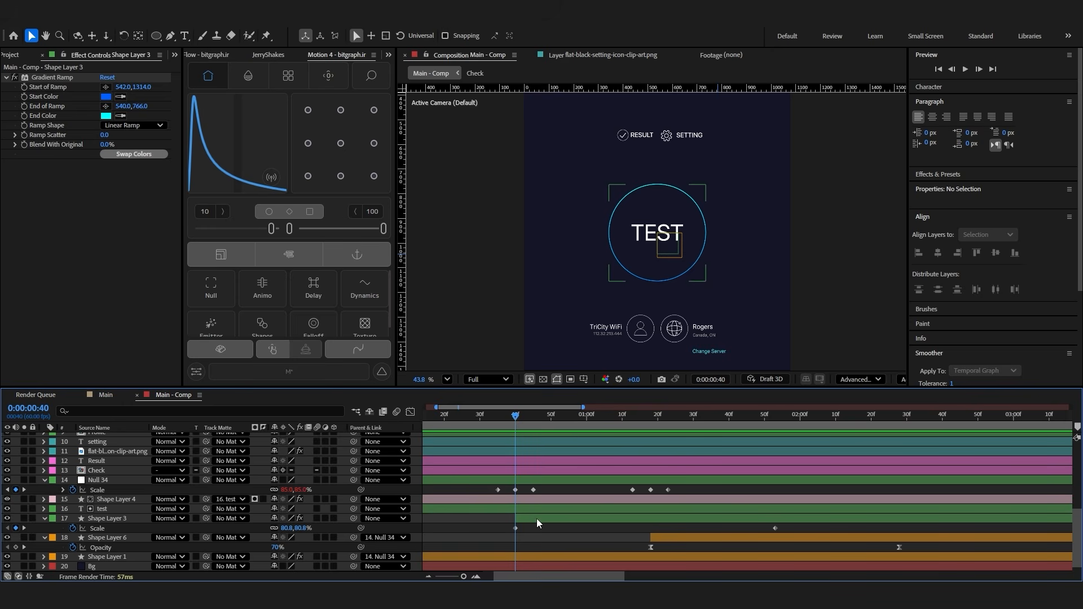
pyautogui.click(519, 489)
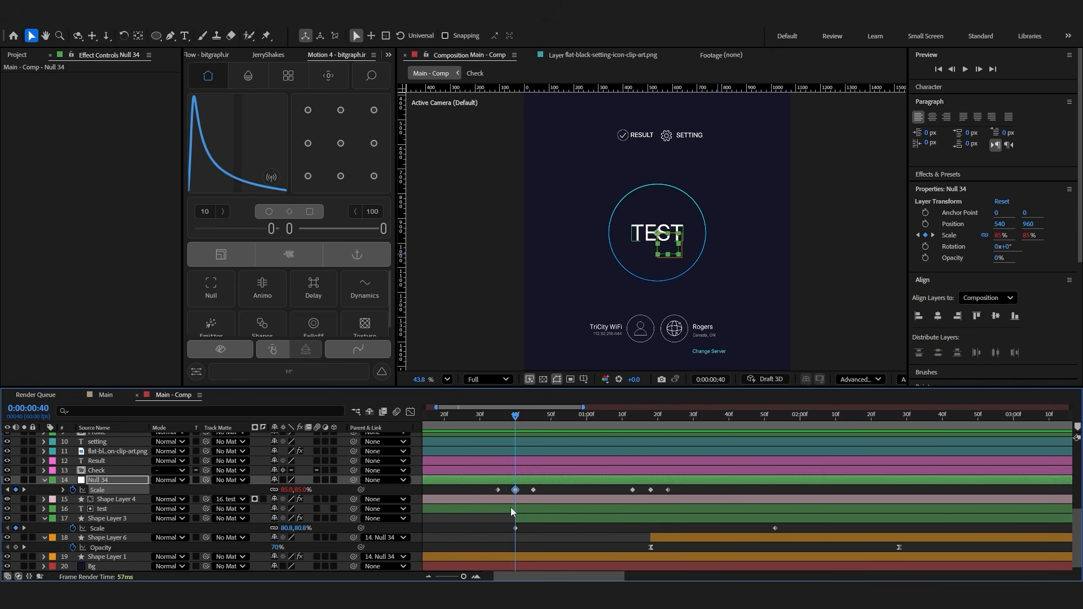
pyautogui.click(525, 517)
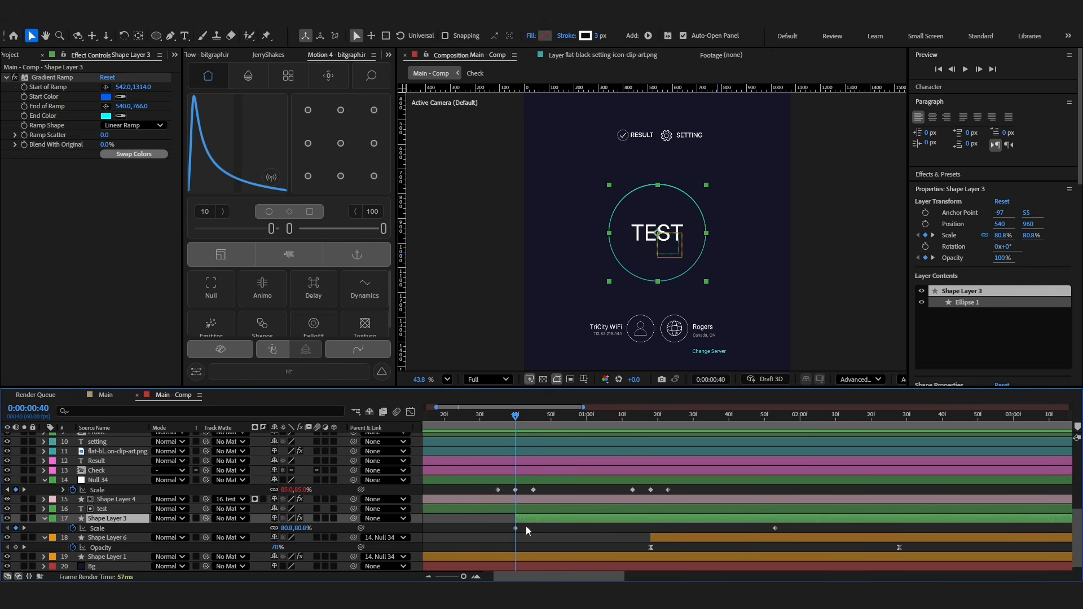
pyautogui.click(525, 527)
pyautogui.hotkey('ctrl', 'z')
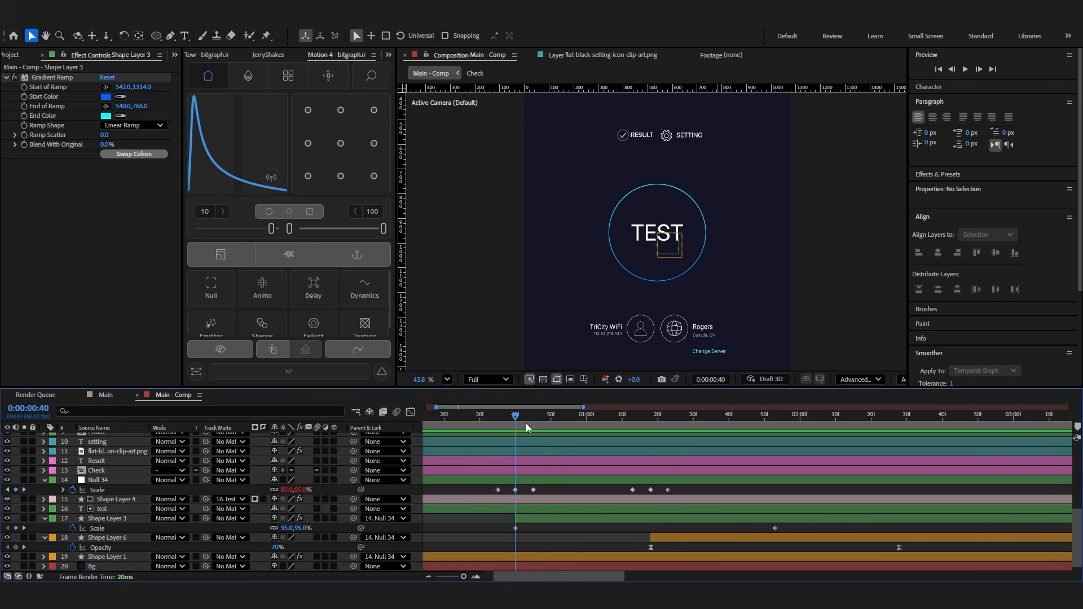
# Try to remove the parent from Shape Layer 3 at 0:00:01:04
pyautogui.press('pagedown')
pyautogui.press('pagedown')
pyautogui.moveTo(521, 421); pyautogui.dragTo(600, 515)
pyautogui.click(605, 520)
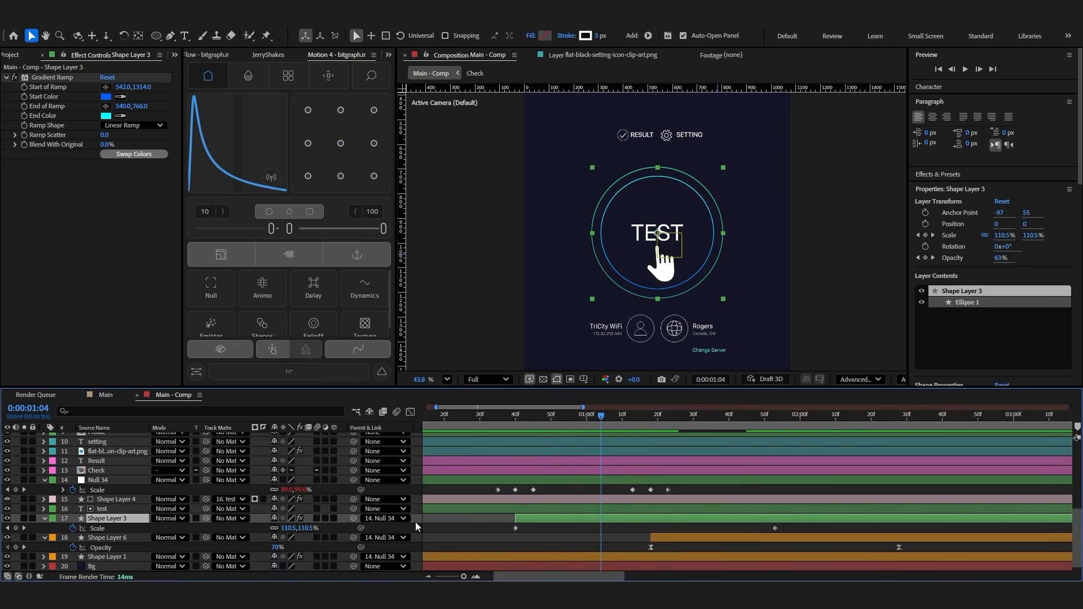
pyautogui.click(398, 518)
pyautogui.click(395, 241)
pyautogui.click(573, 529)
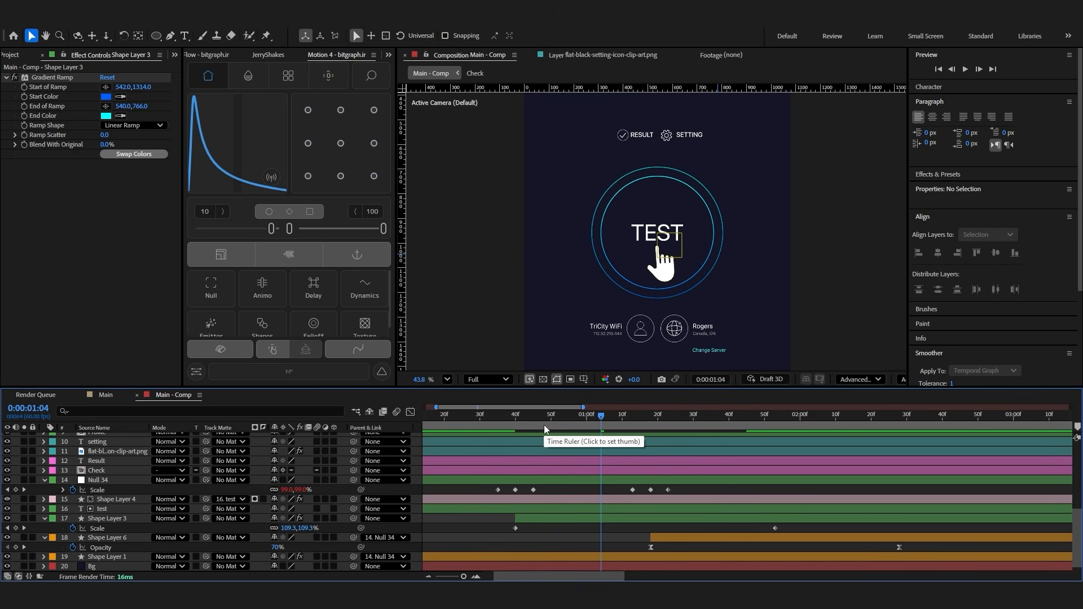
# Set the parent of Shape Layer 3 to None with the playhead at 0:00:00:40
pyautogui.moveTo(547, 418); pyautogui.dragTo(515, 421)
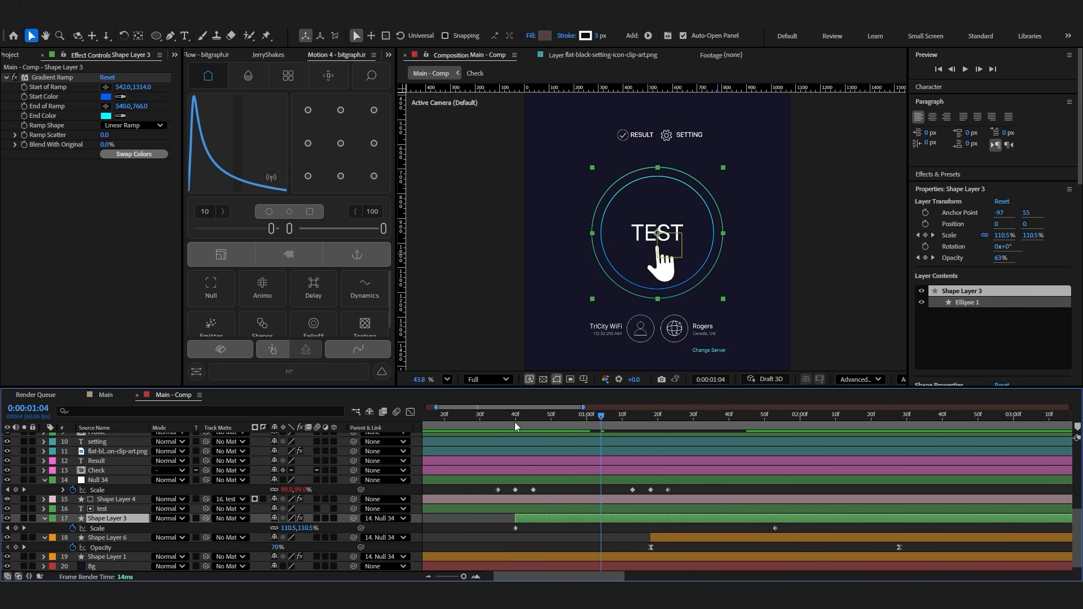
pyautogui.click(514, 422)
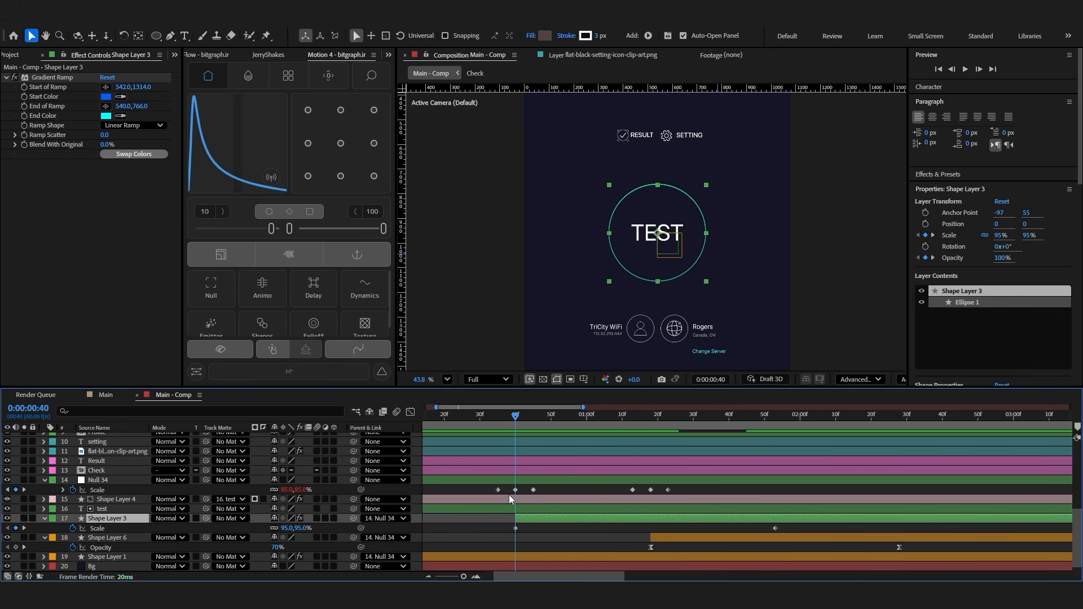
pyautogui.click(483, 529)
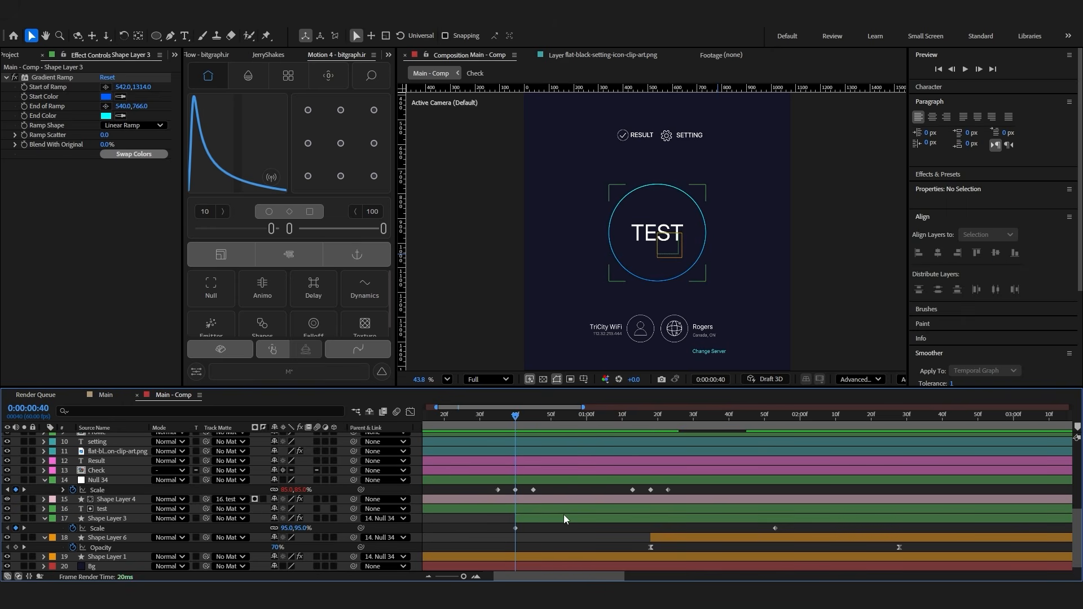
pyautogui.click(384, 518)
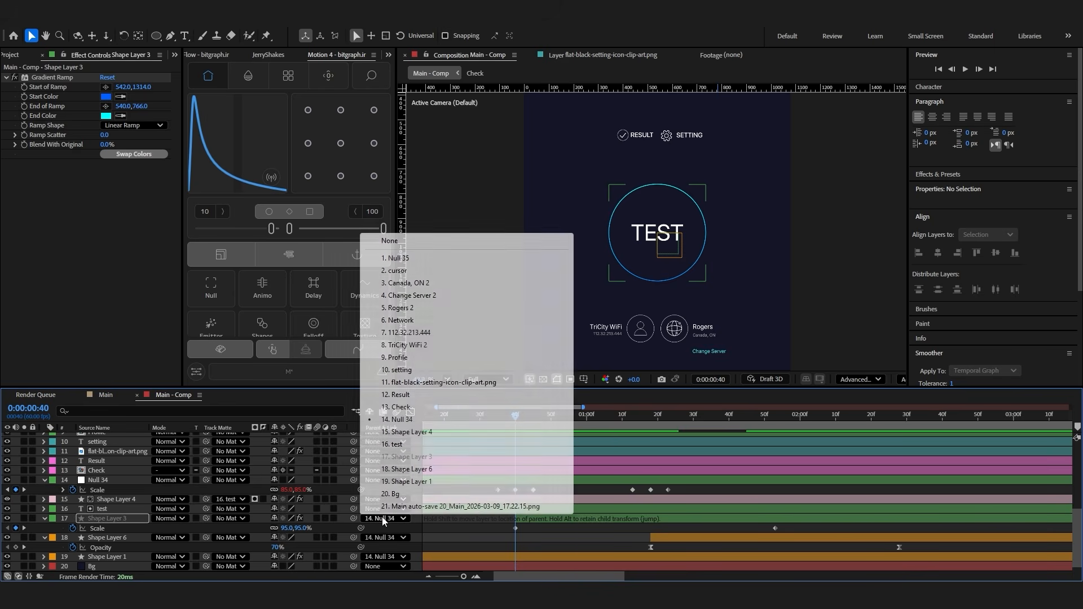
pyautogui.click(389, 241)
# Raise the Scale of Shape Layer 3 to about 166.7% on its end keyframe at 0:00:01:53, and preview
pyautogui.moveTo(515, 418); pyautogui.dragTo(773, 449)
pyautogui.click(790, 519)
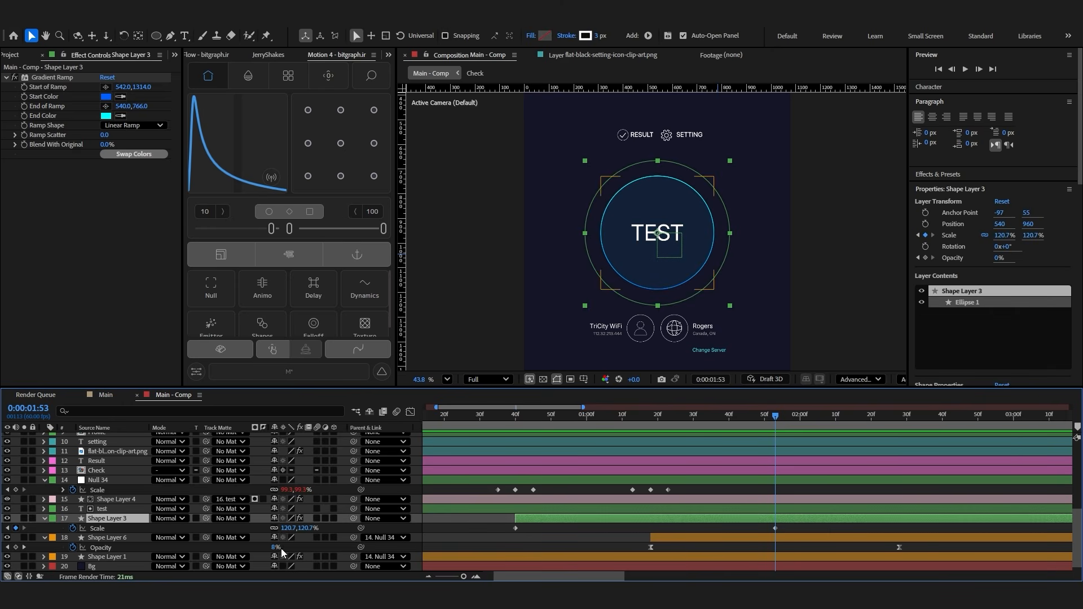
pyautogui.moveTo(300, 528); pyautogui.dragTo(323, 524)
pyautogui.click(533, 533)
pyautogui.press('space')
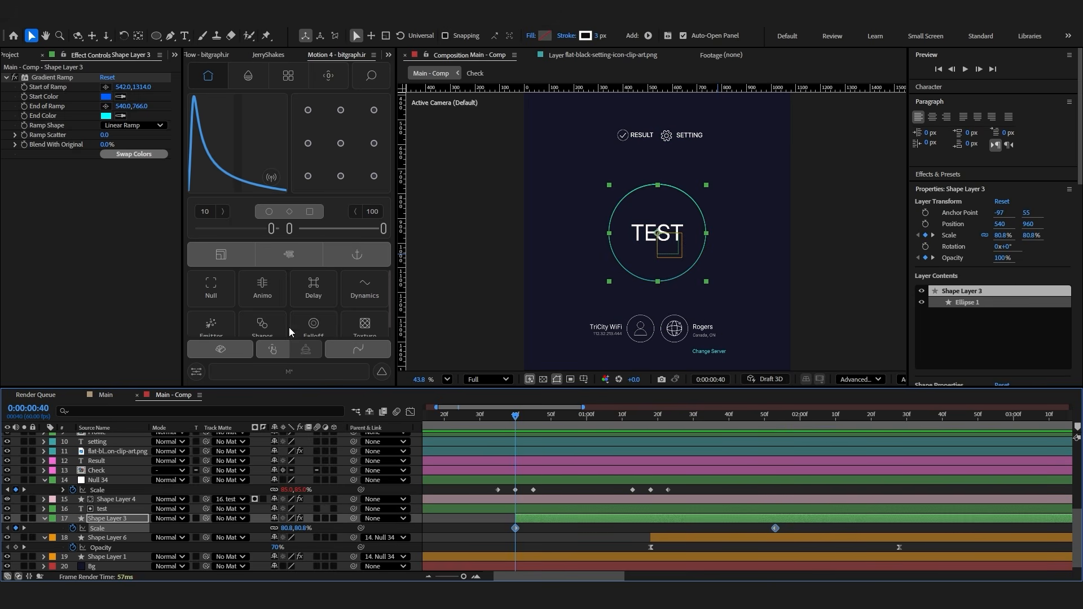
# Ease both Scale keyframes of Shape Layer 3 with Motion 4 at 0 and 100, and preview the ripple
pyautogui.moveTo(271, 229); pyautogui.dragTo(282, 229)
pyautogui.click(280, 228)
pyautogui.press('space')
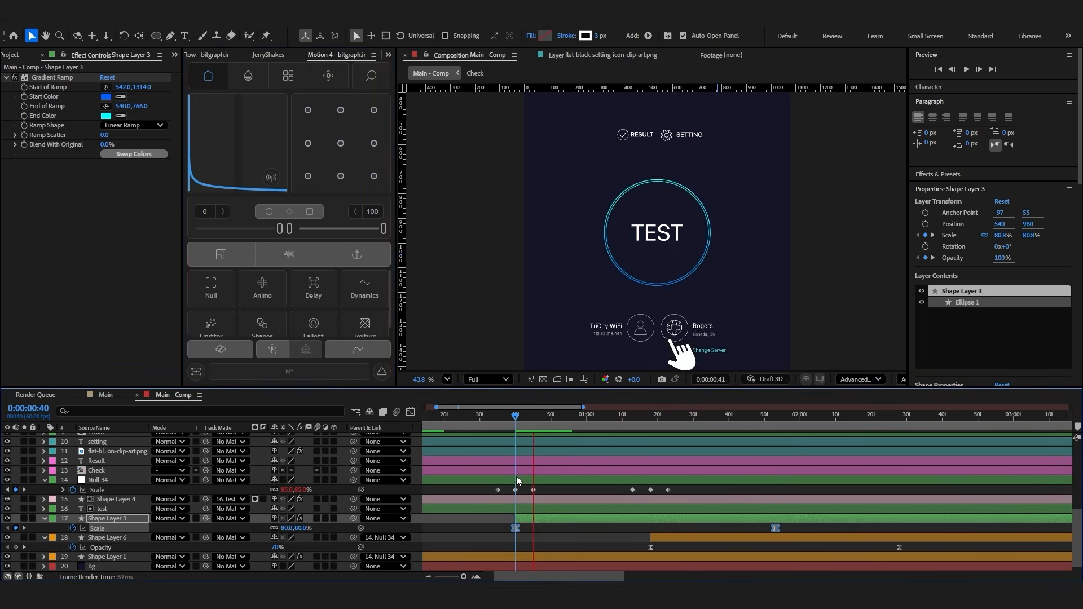
pyautogui.click(488, 424)
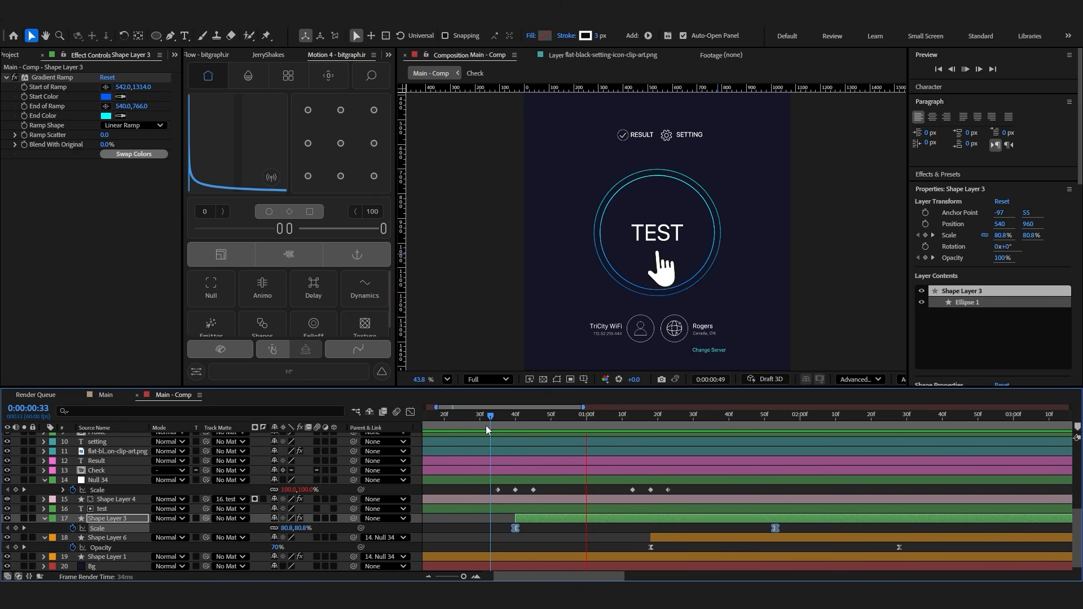
# Move the end Scale keyframe of Shape Layer 3 to 0:00:01:30, and preview the faster ripple
pyautogui.moveTo(775, 528); pyautogui.dragTo(498, 539)
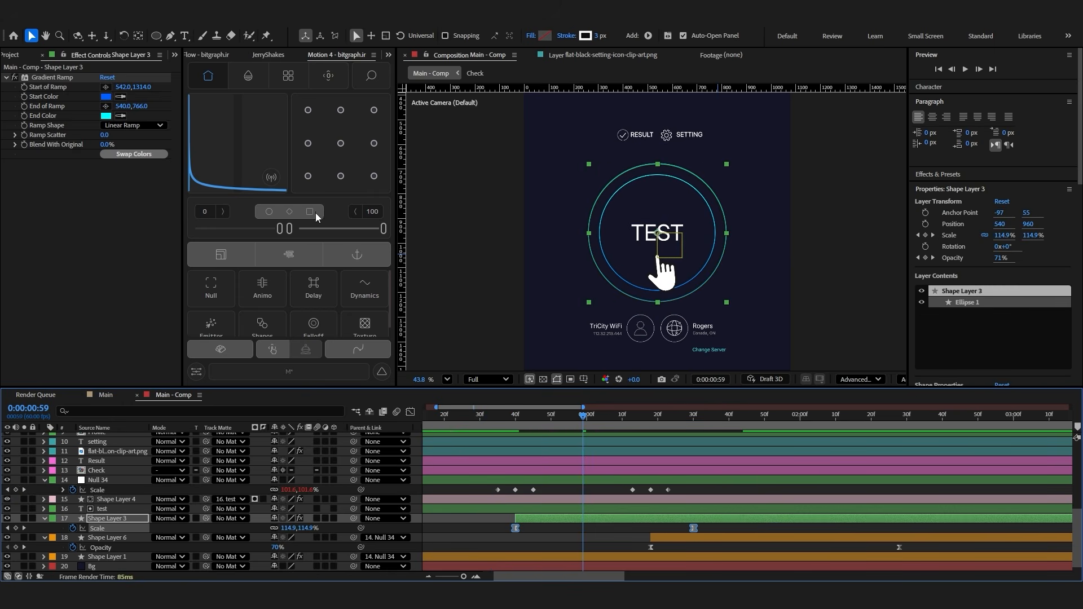
pyautogui.moveTo(510, 418); pyautogui.dragTo(496, 421)
pyautogui.press('space')
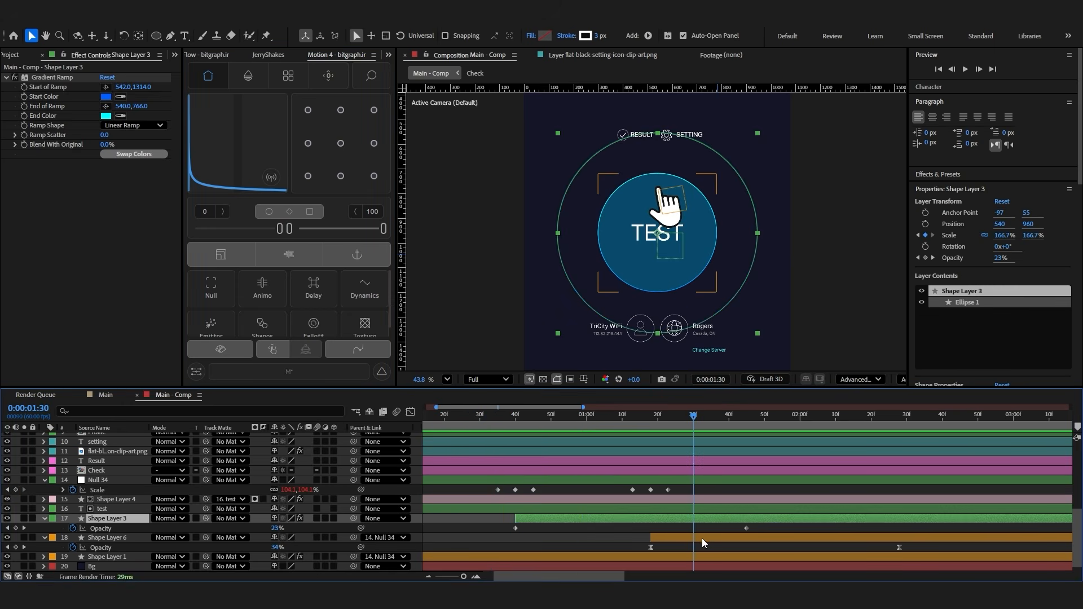
# Show Scale alongside Opacity on Shape Layer 3, and move the end Opacity keyframe to about 0:00:01:13
pyautogui.hotkey('shift', 's')
pyautogui.moveTo(746, 537); pyautogui.dragTo(632, 537)
pyautogui.click(574, 542)
# Set the Scale of Shape Layer 3 to 130.7% on its end keyframe at 0:00:01:30
pyautogui.moveTo(488, 418); pyautogui.dragTo(694, 428)
pyautogui.moveTo(289, 529); pyautogui.dragTo(268, 532)
pyautogui.click(549, 532)
pyautogui.hotkey('ctrl', 'z')
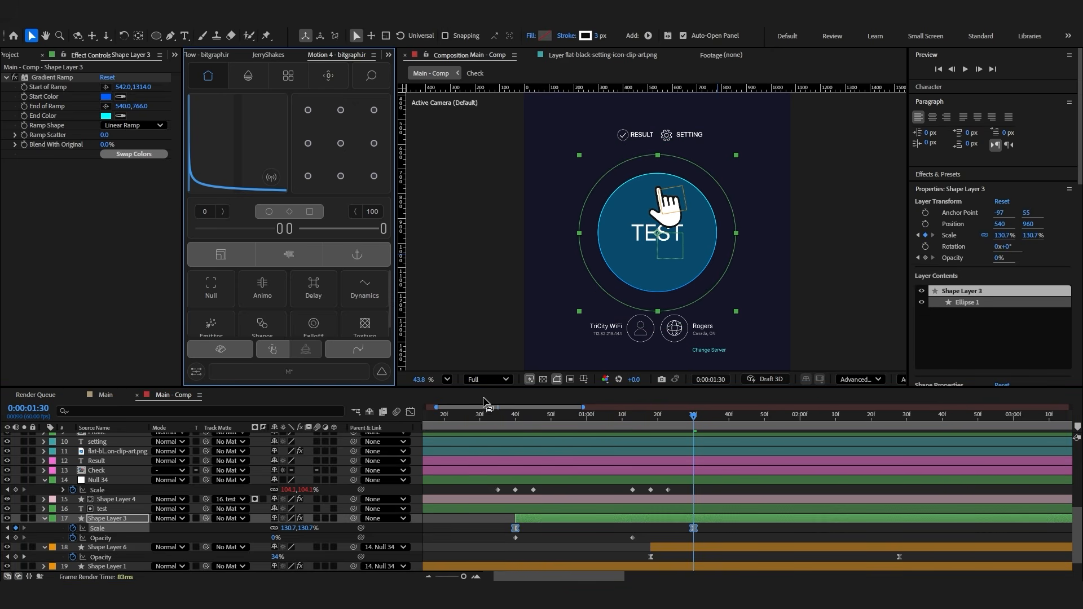
# Move the end Scale and Opacity keyframes of Shape Layer 3 about six frames later, and preview the ripple
pyautogui.moveTo(497, 420); pyautogui.dragTo(583, 422)
pyautogui.keyDown('shift'); pyautogui.click(632, 539); pyautogui.keyUp('shift')
pyautogui.moveTo(631, 539); pyautogui.dragTo(653, 540)
pyautogui.click(598, 533)
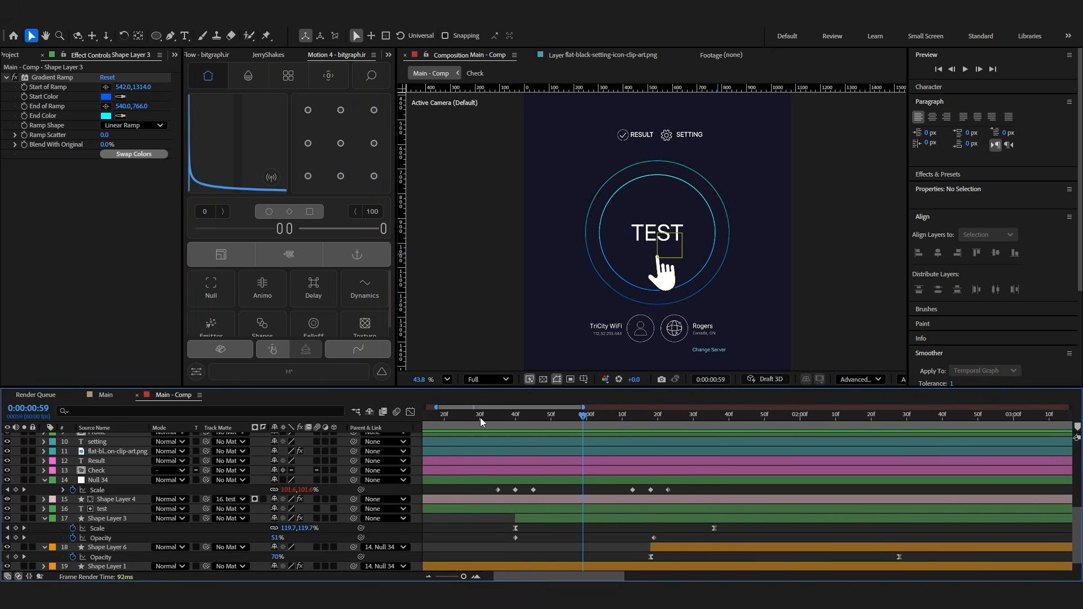
pyautogui.click(479, 419)
pyautogui.press('space')
pyautogui.press('space')
pyautogui.press('space')
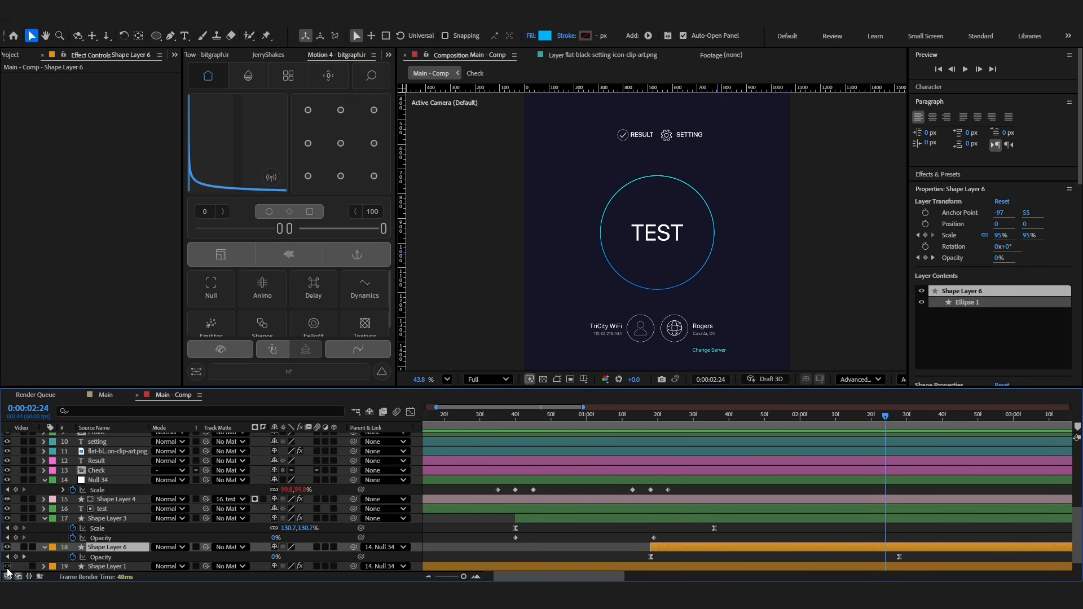
# Add Trim Paths to Shape Layer 1 with the playhead at 0:00:01:18
pyautogui.click(445, 566)
pyautogui.scroll(-1, 497, 519)
pyautogui.moveTo(653, 415)
pyautogui.mouseDown()
pyautogui.moveTo(663, 415)
pyautogui.moveTo(651, 415)
pyautogui.mouseUp()
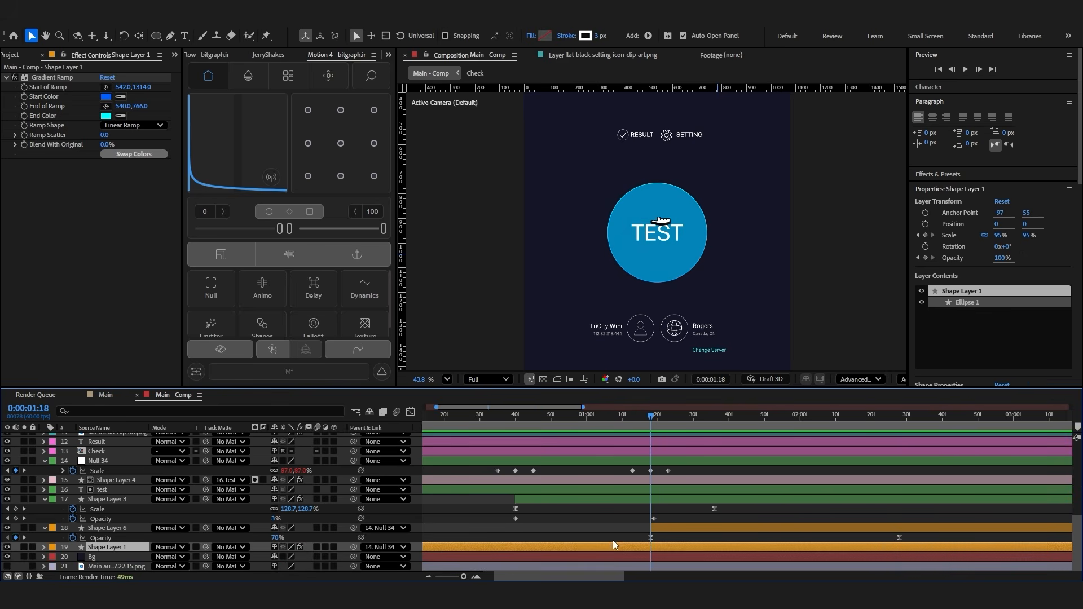
pyautogui.click(44, 547)
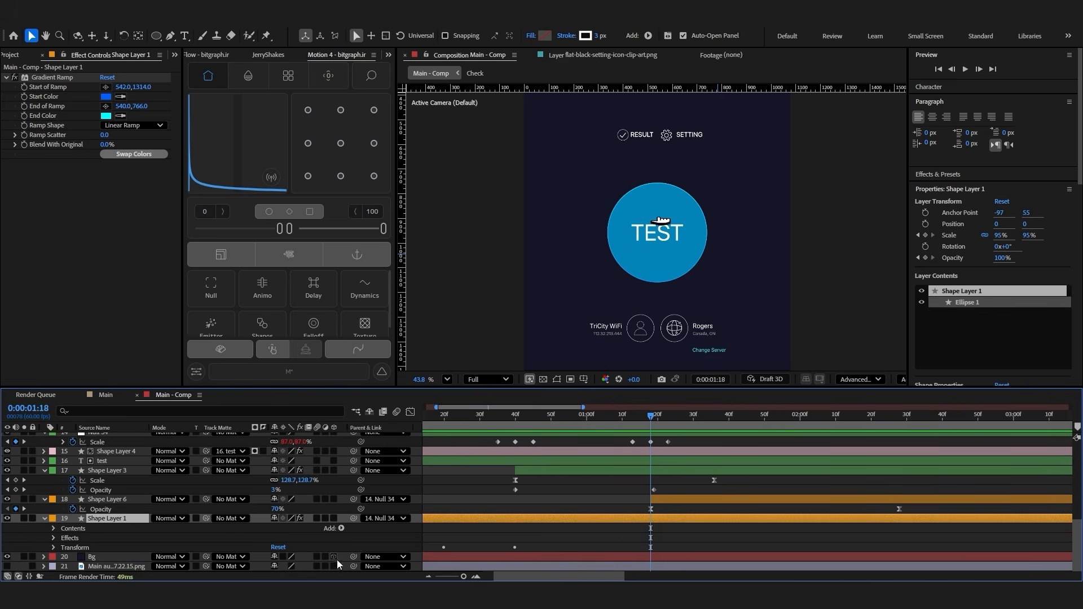
pyautogui.click(341, 528)
pyautogui.click(381, 466)
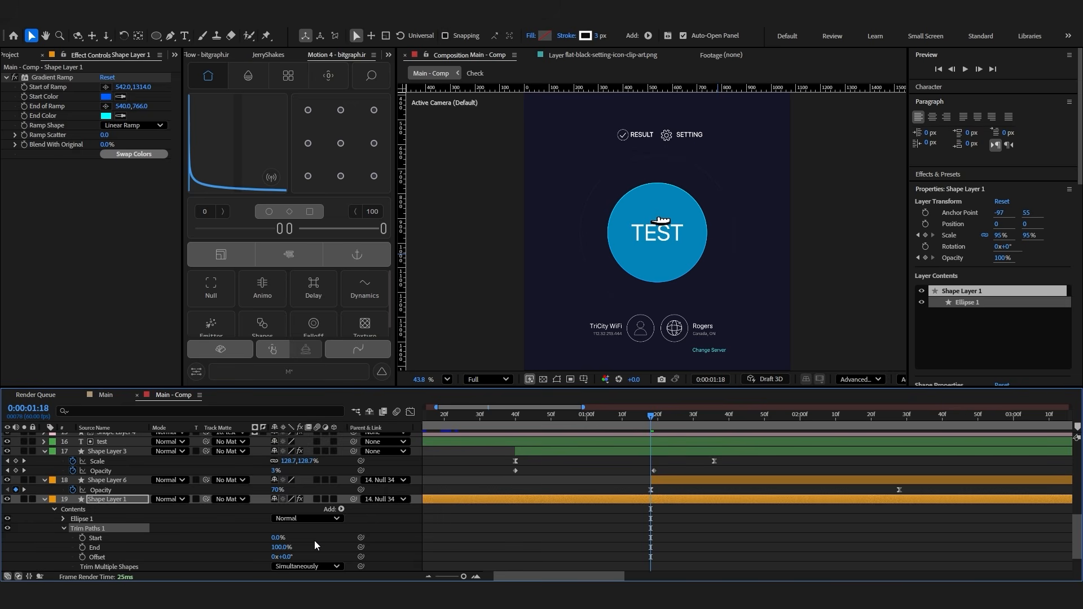
# Try trimming the ring of Shape Layer 1 with a 20% Start, and reset Start to 0%
pyautogui.moveTo(653, 419); pyautogui.dragTo(726, 419)
pyautogui.moveTo(279, 548)
pyautogui.mouseDown()
pyautogui.moveTo(256, 548)
pyautogui.moveTo(276, 535)
pyautogui.mouseUp()
pyautogui.hotkey('ctrl', 'z')
pyautogui.hotkey('ctrl', 'z')
pyautogui.click(650, 419)
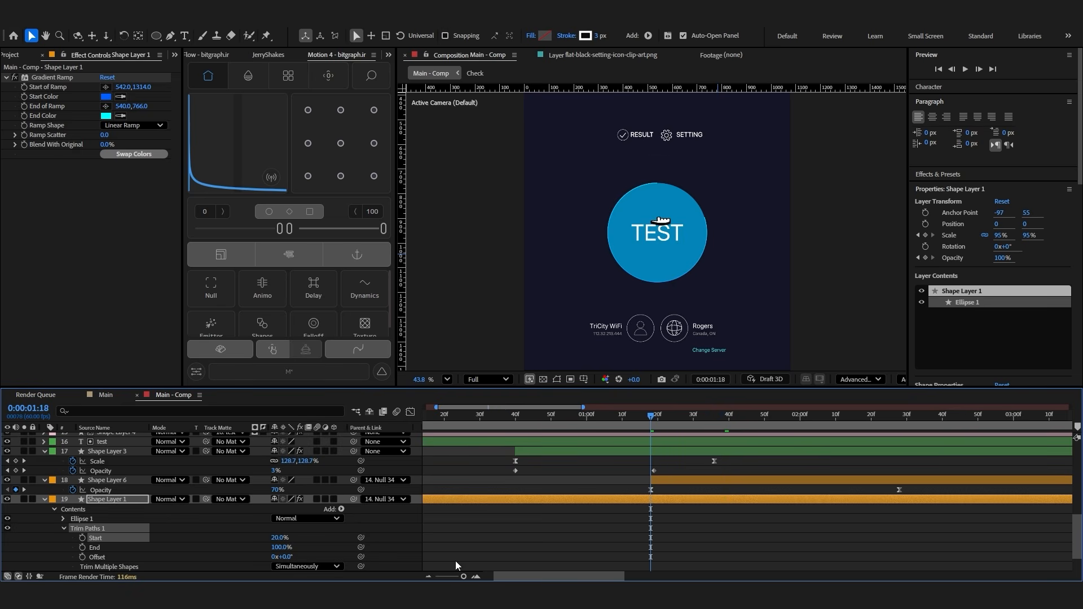
pyautogui.click(280, 538)
pyautogui.write('0')
pyautogui.press('Return')
pyautogui.click(442, 551)
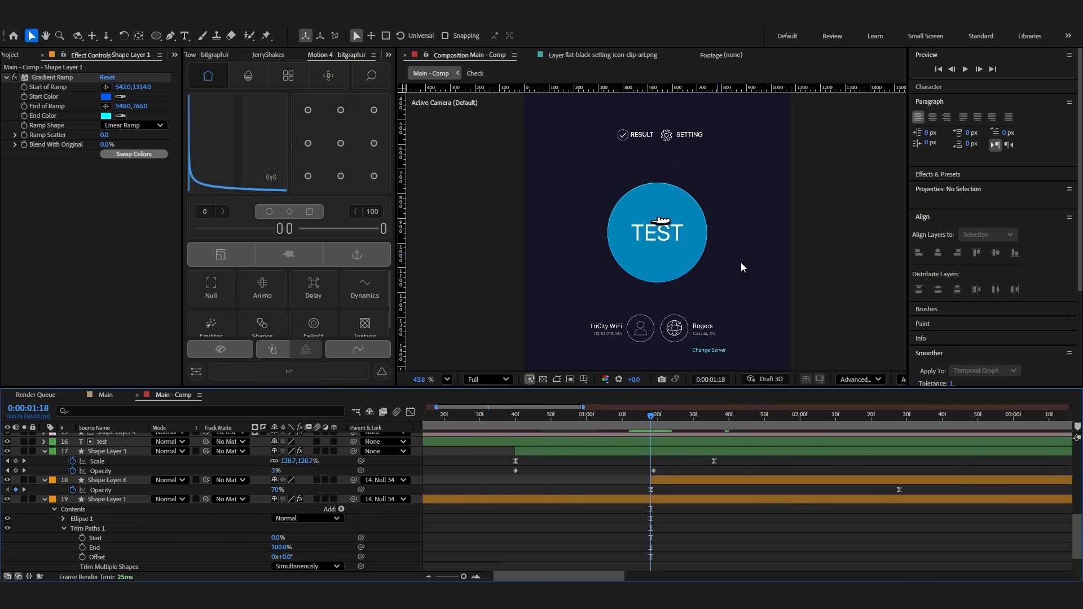
# Keyframe Trim Paths on Shape Layer 1 from Start 0% and End 100% at 0:00:01:18 to Start 20% and End 80% at 0:00:01:28
pyautogui.click(82, 538)
pyautogui.click(82, 547)
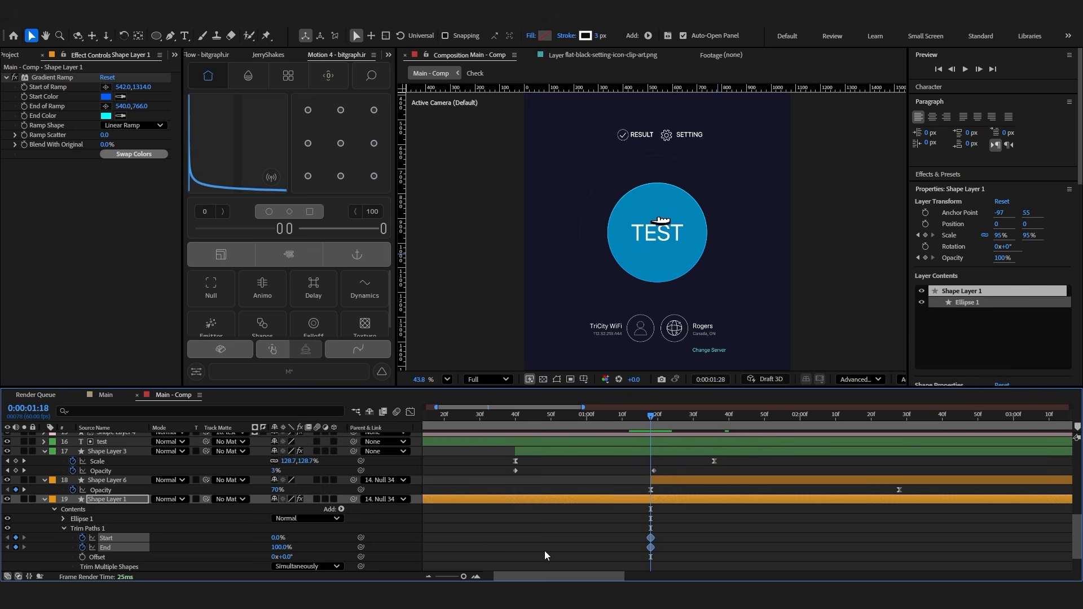
pyautogui.hotkey('shift', 'pagedown')
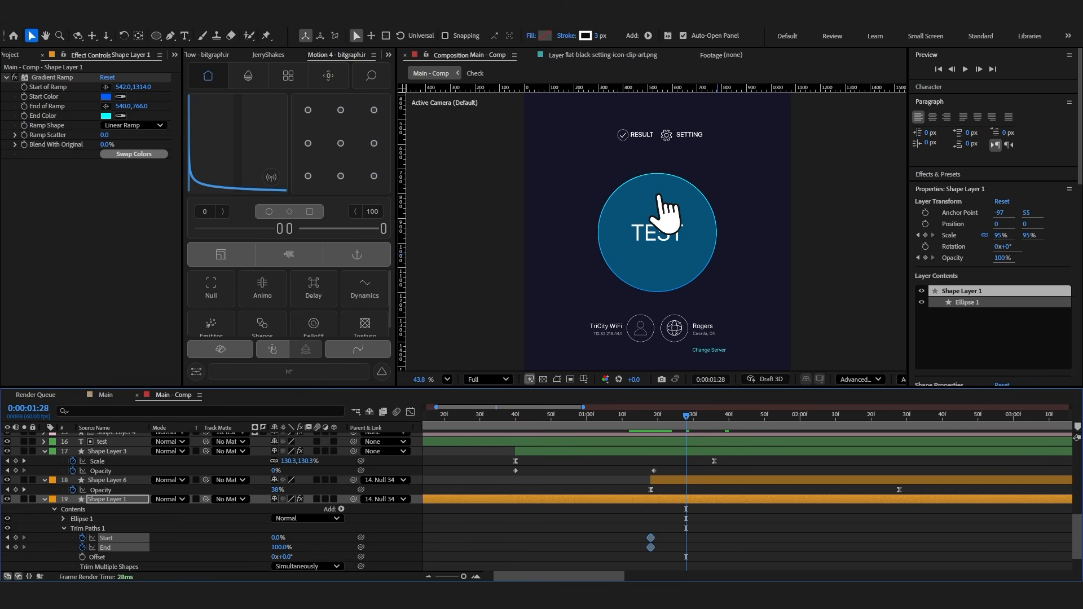
pyautogui.moveTo(275, 537); pyautogui.dragTo(284, 543)
pyautogui.click(277, 539)
pyautogui.write('20')
pyautogui.press('Return')
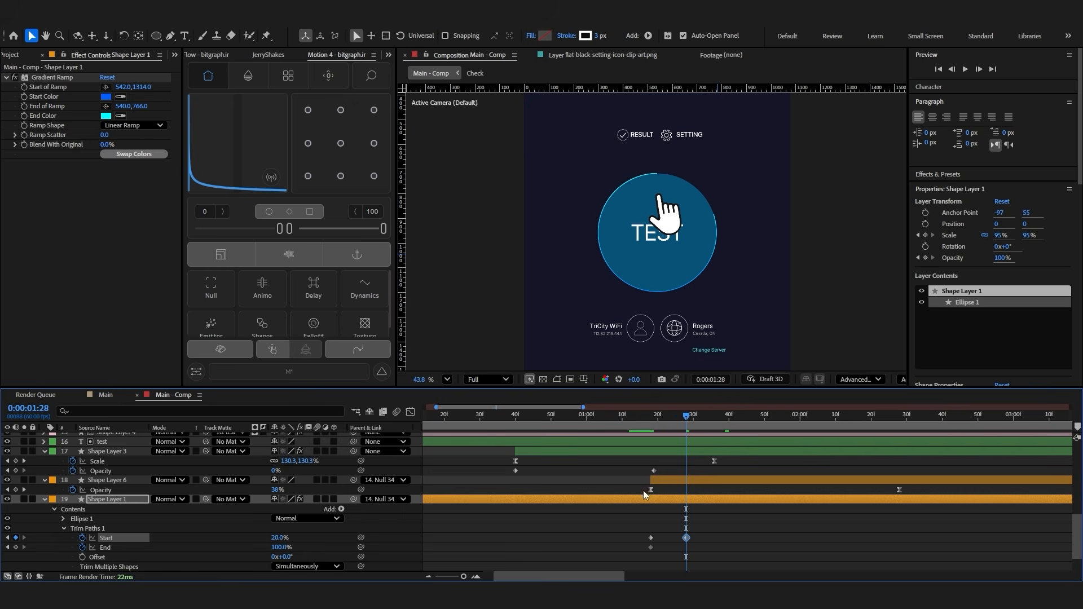
pyautogui.click(277, 547)
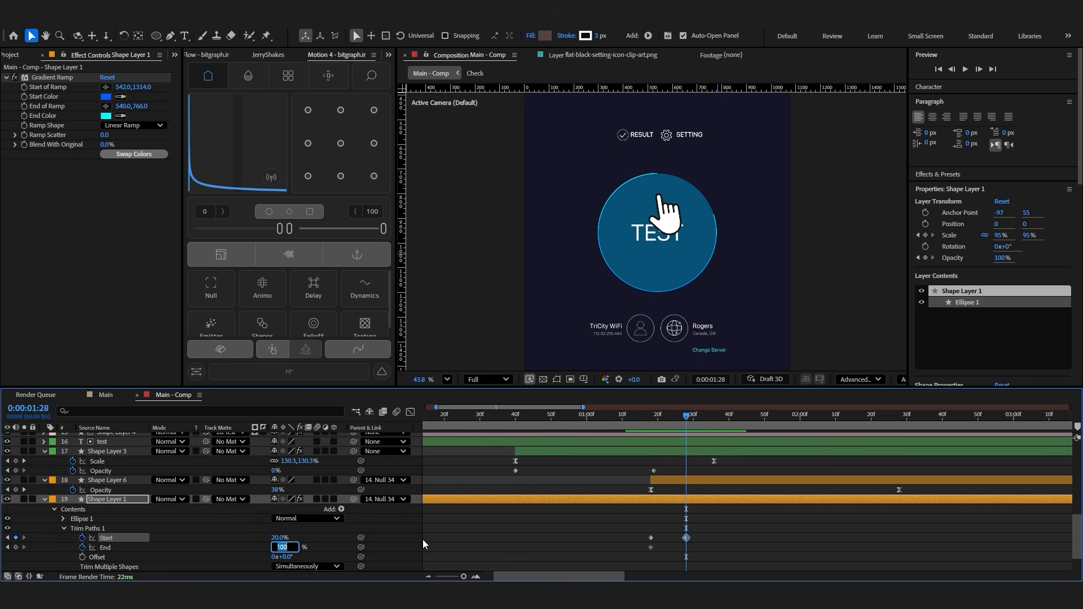
pyautogui.write('80')
pyautogui.press('Return')
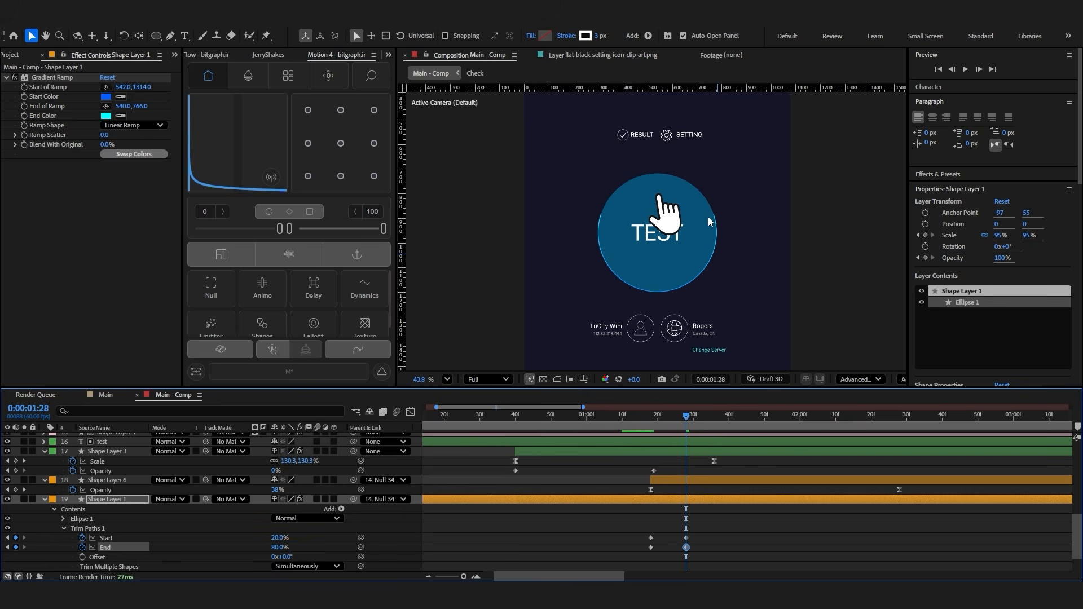
# Set Shape Layer 1's Trim Paths Start to 15% and End to 85% at 0:00:01:28
pyautogui.click(279, 538)
pyautogui.press('Tab')
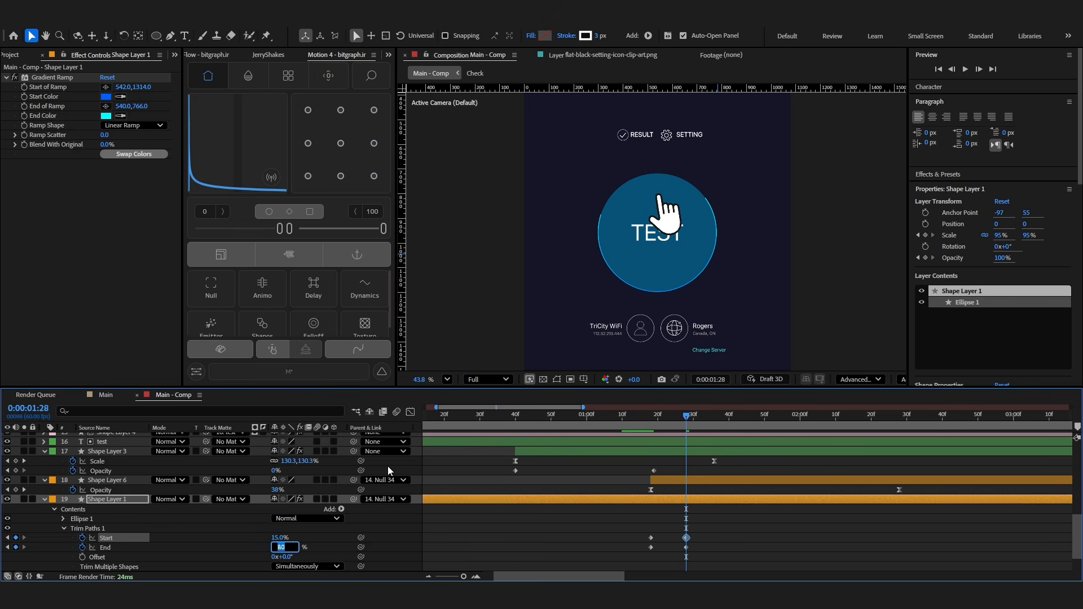
pyautogui.write('85')
pyautogui.press('Return')
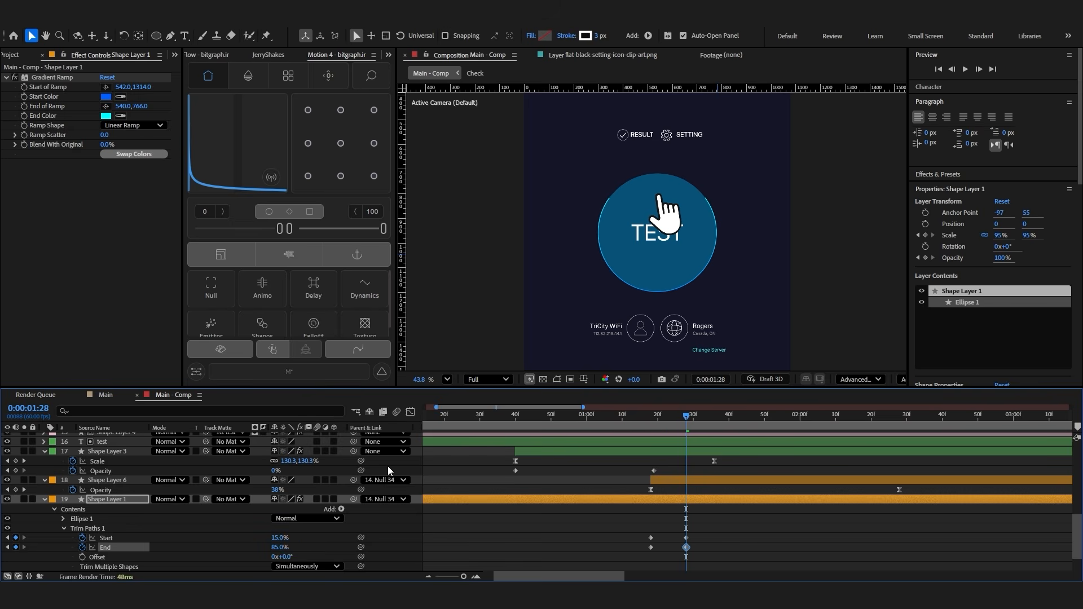
# Add Stroke Width keyframes to Shape Layer 1 at 0:00:01:28 and 0:00:01:18, keeping the width at 3
pyautogui.scroll(-2, 946, 350)
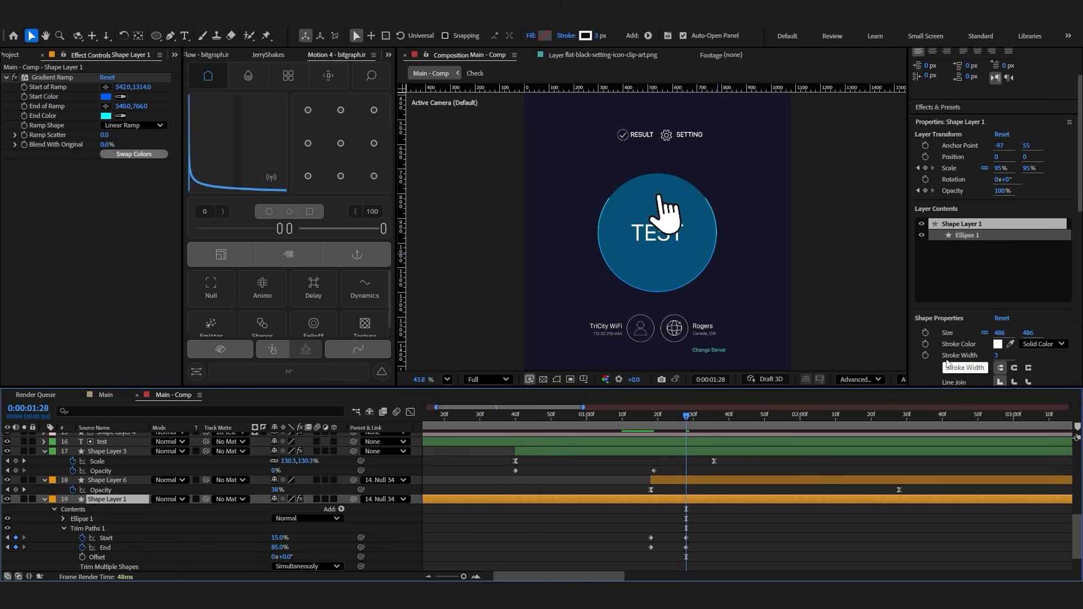
pyautogui.click(925, 355)
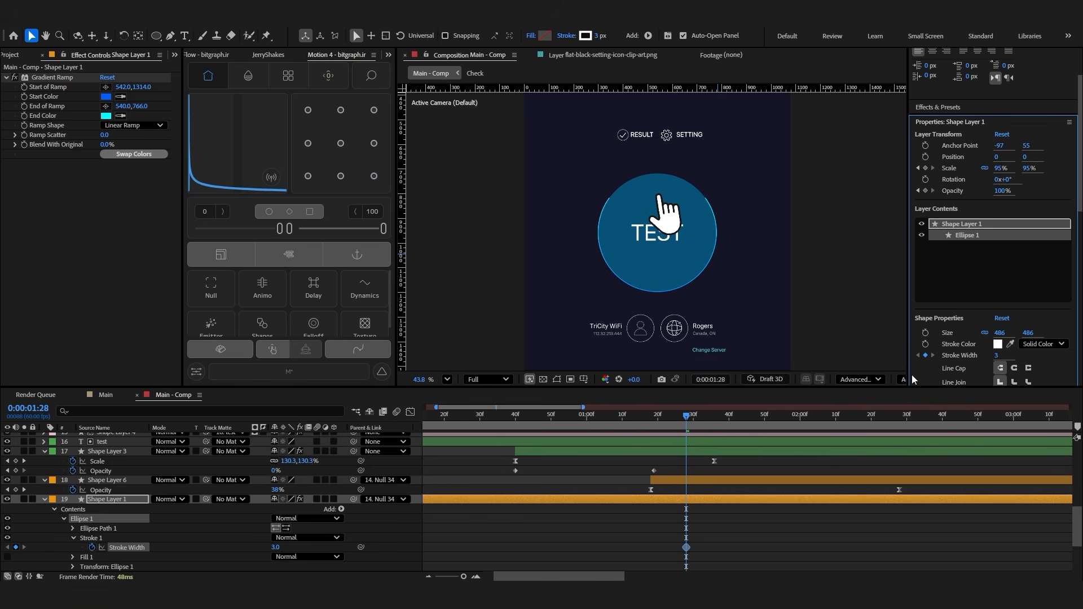
pyautogui.scroll(-3, 683, 490)
pyautogui.click(655, 421)
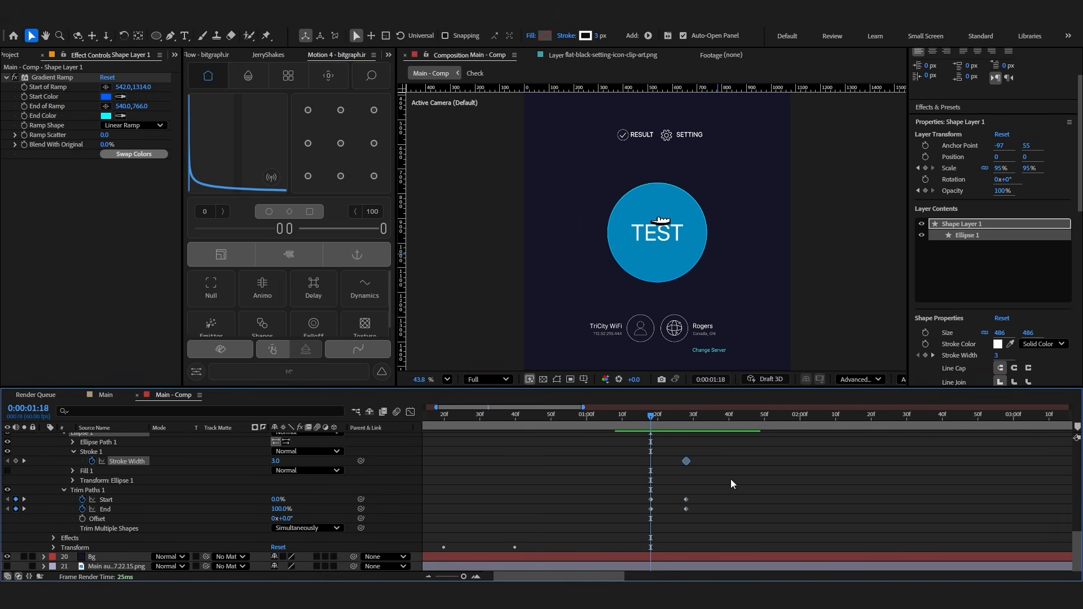
pyautogui.click(925, 355)
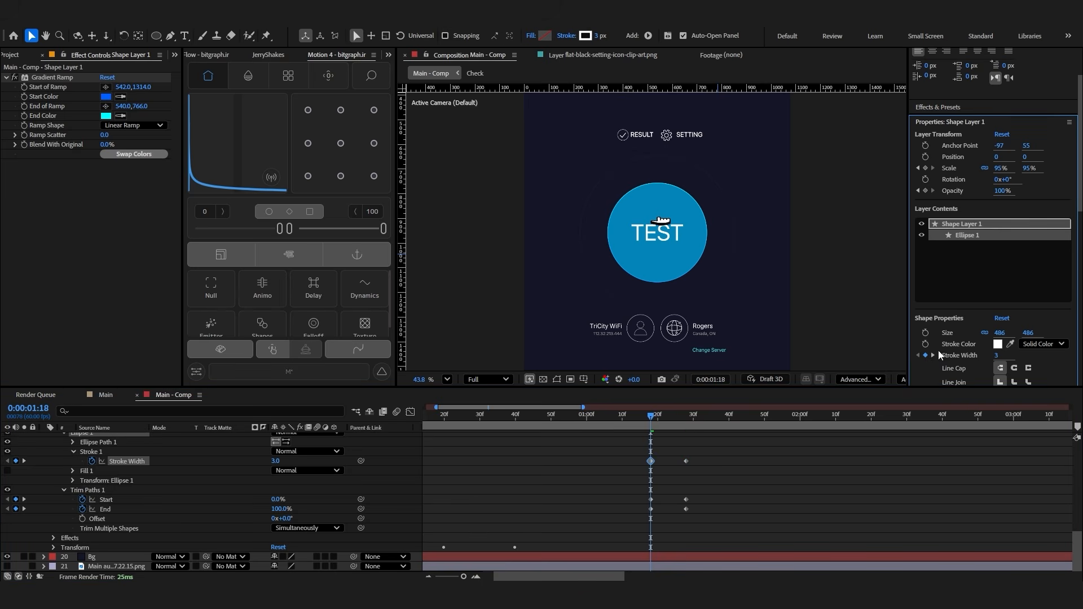
# Try a Stroke Width of 45 on Shape Layer 1's 0:00:01:28 keyframe and settle on 40
pyautogui.click(932, 356)
pyautogui.scroll(2, 586, 516)
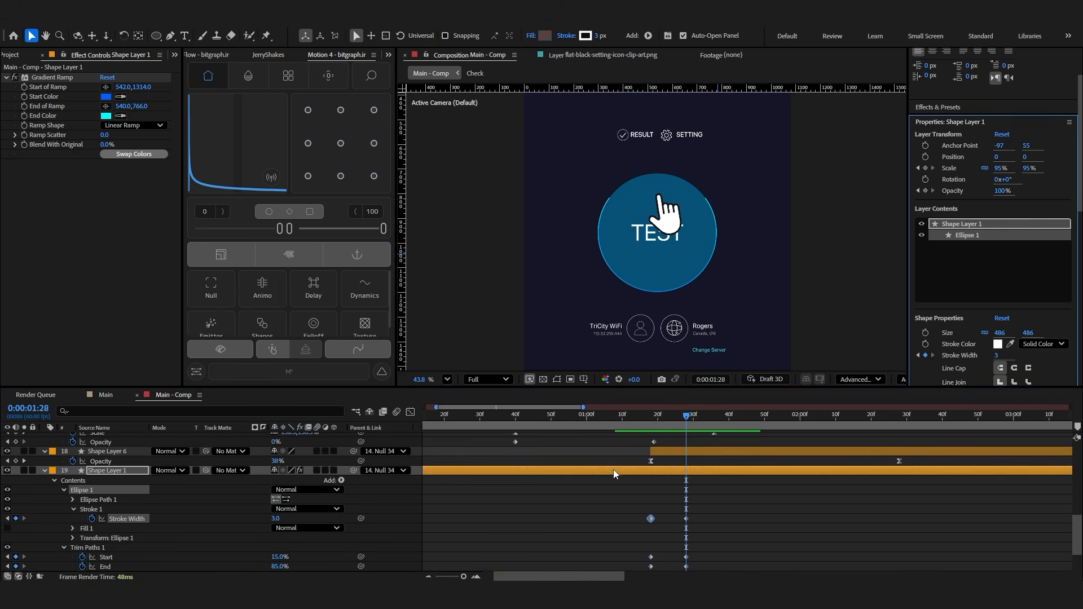
pyautogui.scroll(-1, 615, 474)
pyautogui.moveTo(1021, 354); pyautogui.dragTo(1002, 358)
pyautogui.click(1002, 357)
pyautogui.write('45')
pyautogui.click(803, 485)
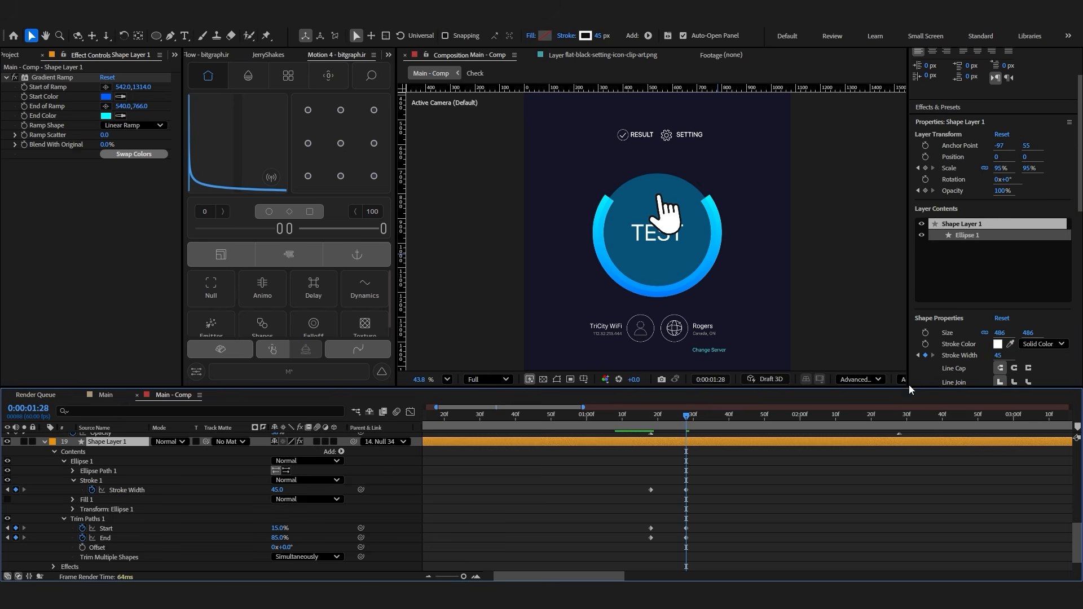
pyautogui.click(1002, 355)
pyautogui.write('40')
pyautogui.press('Return')
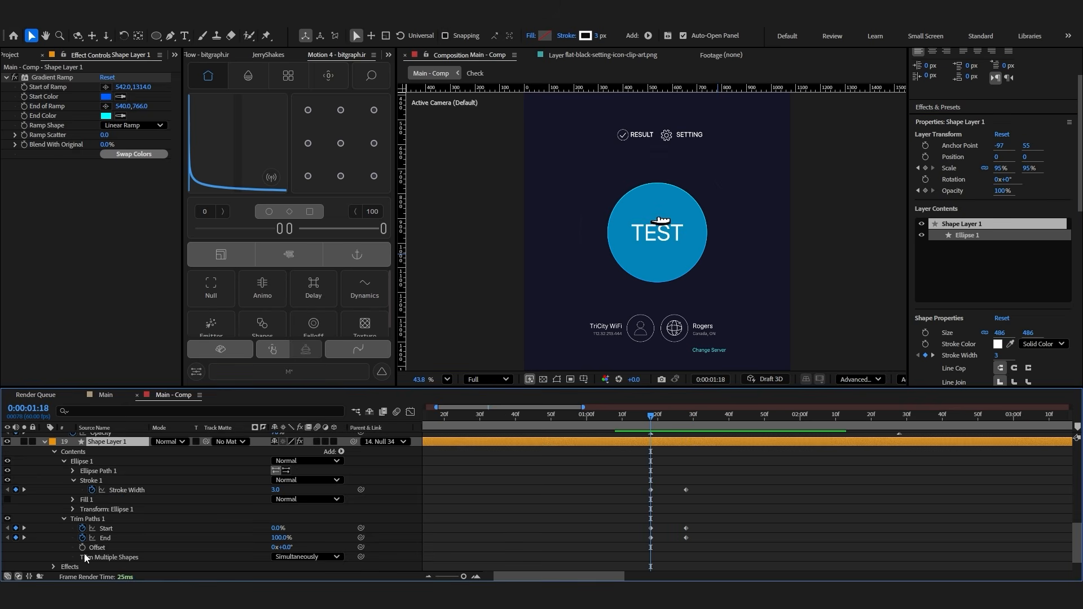
# Keyframe Shape Layer 1's Rotation at 0° on 0:00:01:18 and 180° on 0:00:01:28
pyautogui.scroll(-3, 84, 547)
pyautogui.scroll(-3, 82, 498)
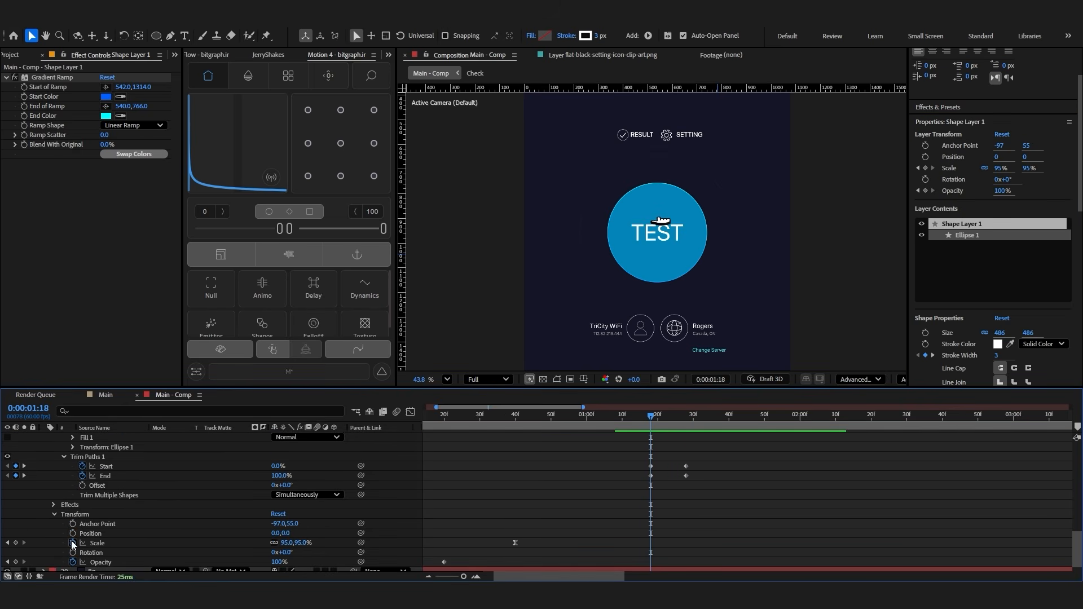
pyautogui.click(73, 552)
pyautogui.click(24, 475)
pyautogui.click(15, 552)
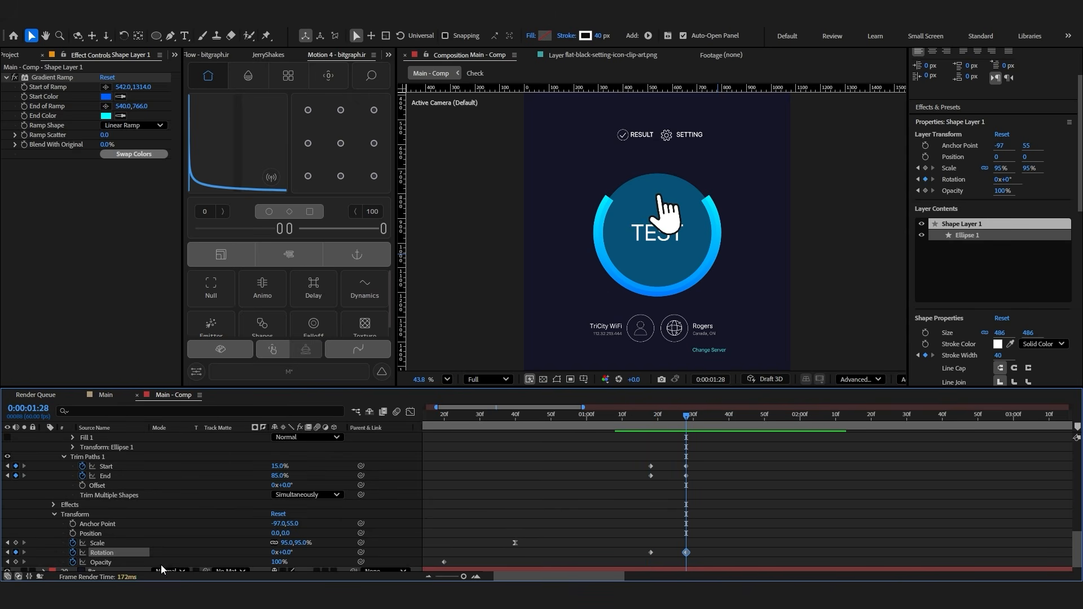
pyautogui.click(290, 552)
pyautogui.press('Return')
pyautogui.click(733, 289)
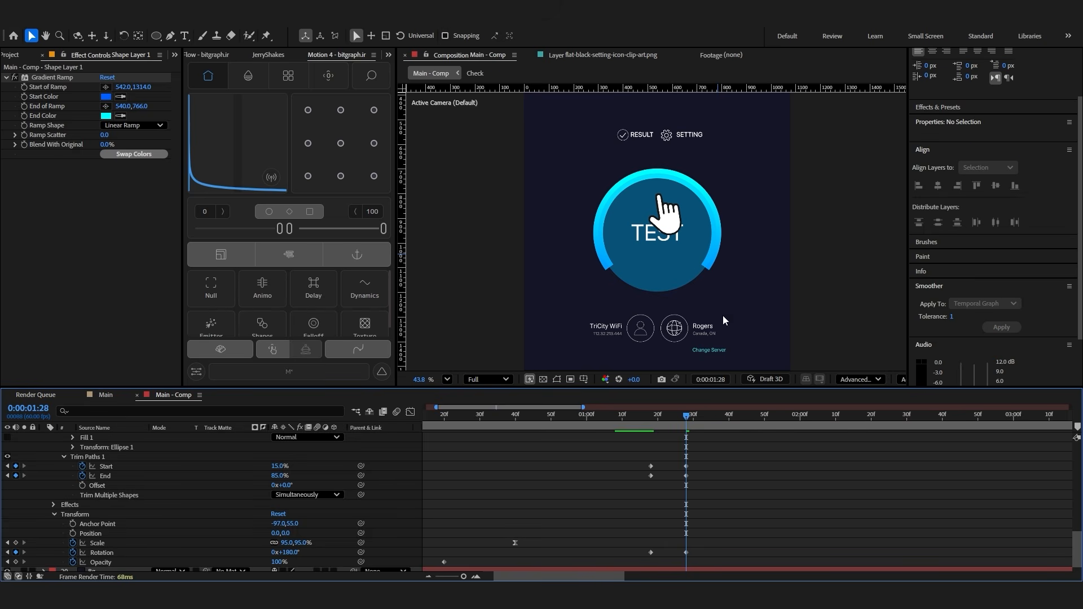
# Apply easing to Shape Layer 1's Stroke Width, Trim Paths and Rotation keyframes, and preview the animation
pyautogui.moveTo(641, 418); pyautogui.dragTo(648, 562)
pyautogui.click(289, 231)
pyautogui.click(641, 417)
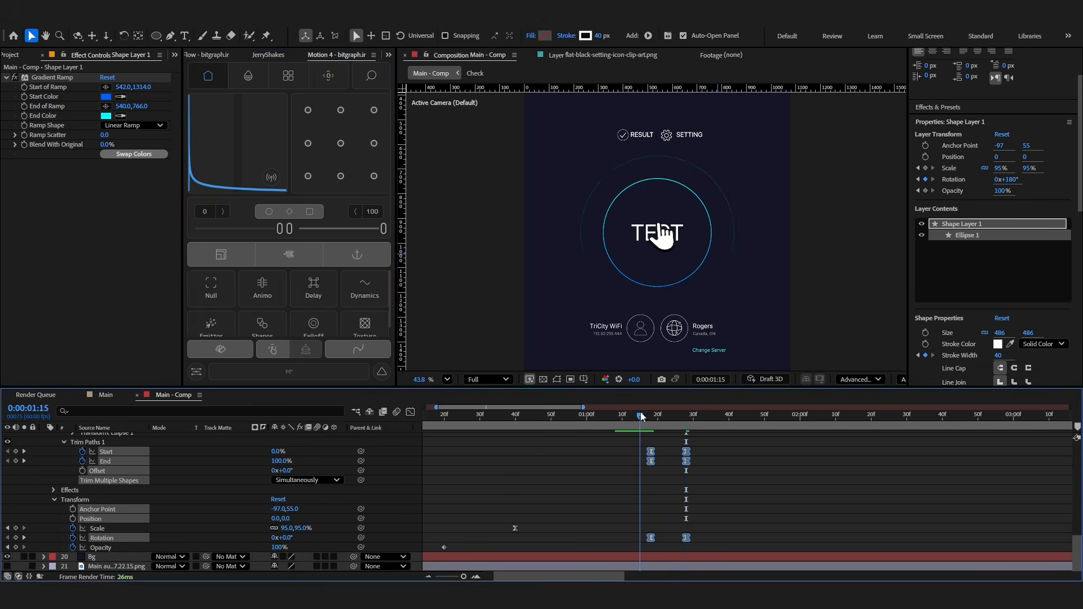
pyautogui.press('space')
pyautogui.click(628, 418)
pyautogui.press('space')
pyautogui.press('space')
pyautogui.click(636, 441)
pyautogui.moveTo(629, 418); pyautogui.dragTo(648, 434)
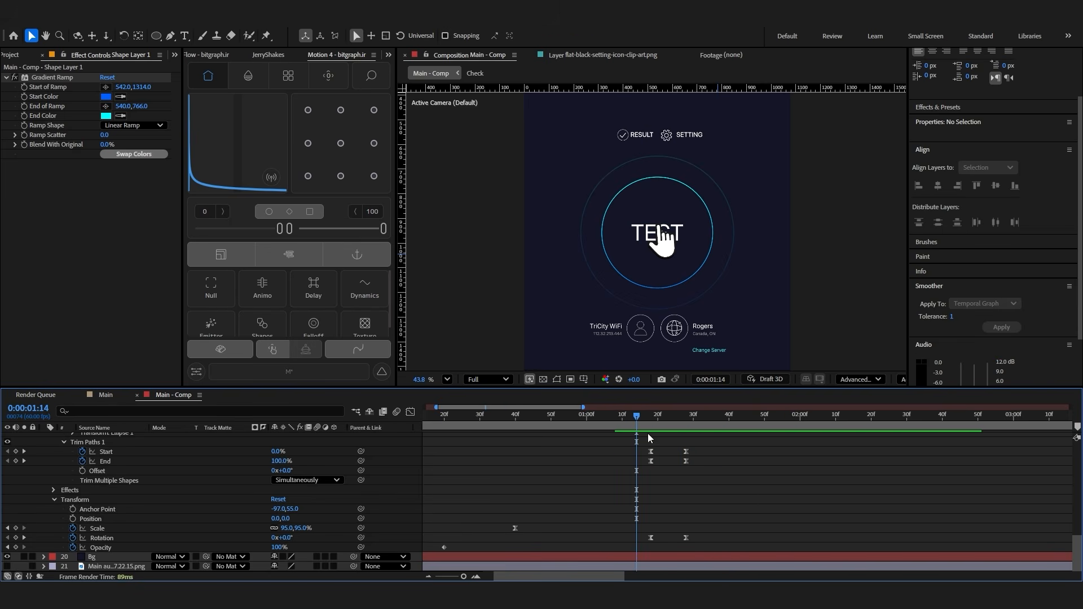
# Change the temporal interpolation of Shape Layer 1's two Rotation keyframes to Linear
pyautogui.moveTo(698, 531); pyautogui.dragTo(617, 542)
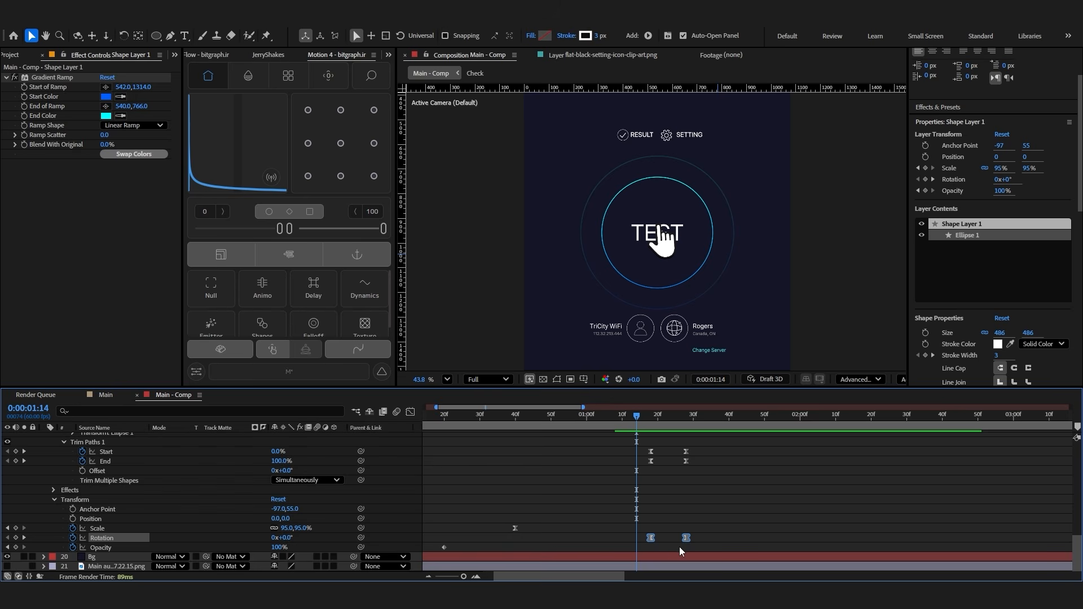
pyautogui.rightClick(650, 537)
pyautogui.moveTo(702, 533)
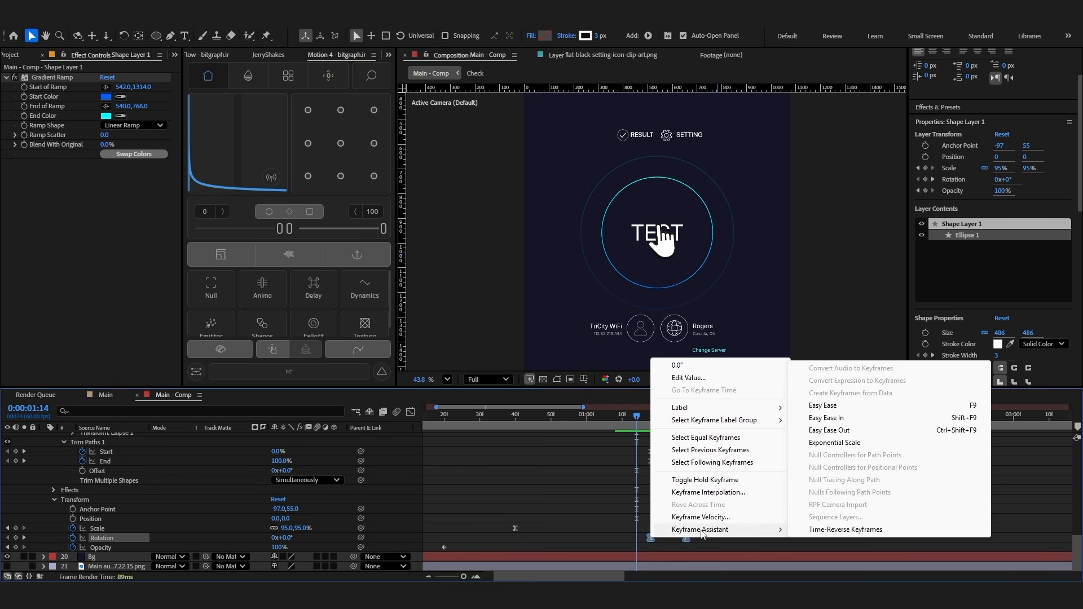
pyautogui.click(695, 492)
pyautogui.click(567, 246)
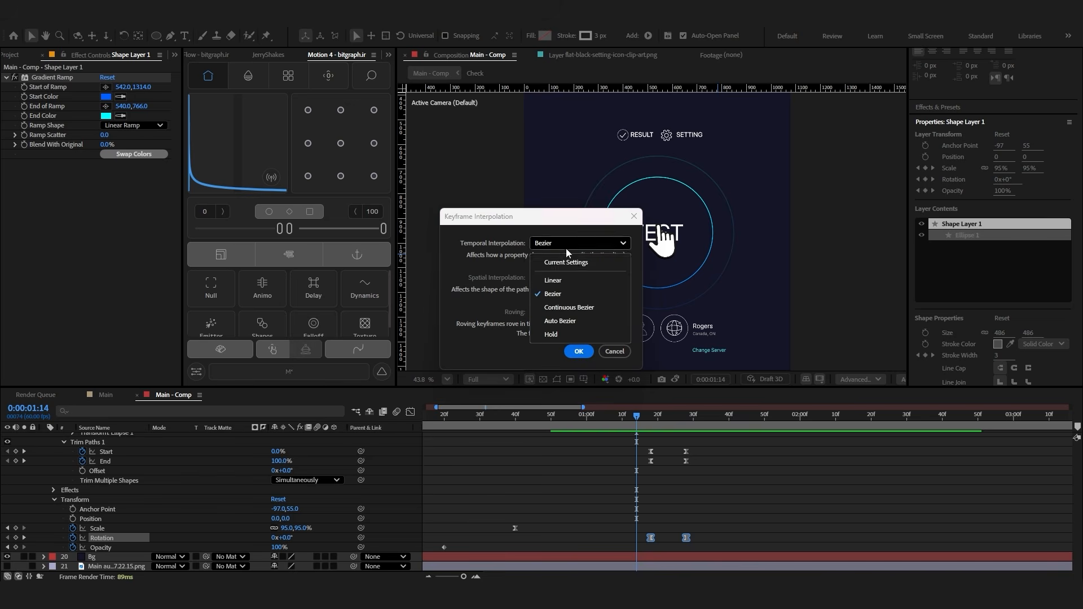
pyautogui.click(553, 280)
pyautogui.click(578, 351)
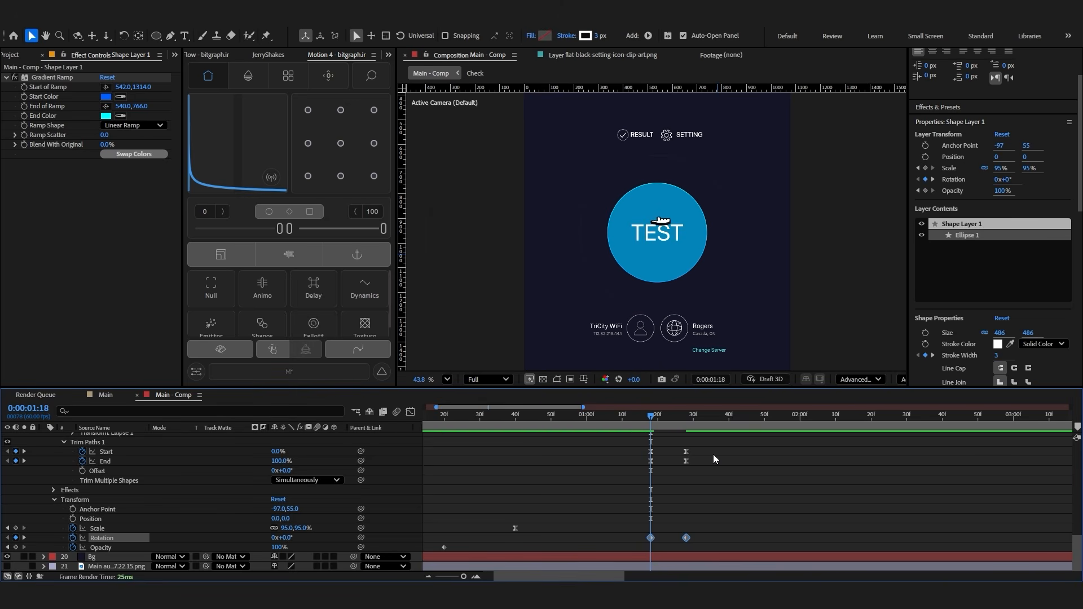
# Move the second Rotation keyframe to 0:00:01:26 and paste the amp, freq and decay expression onto Shape Layer 1's Rotation, previewing the result
pyautogui.press('space')
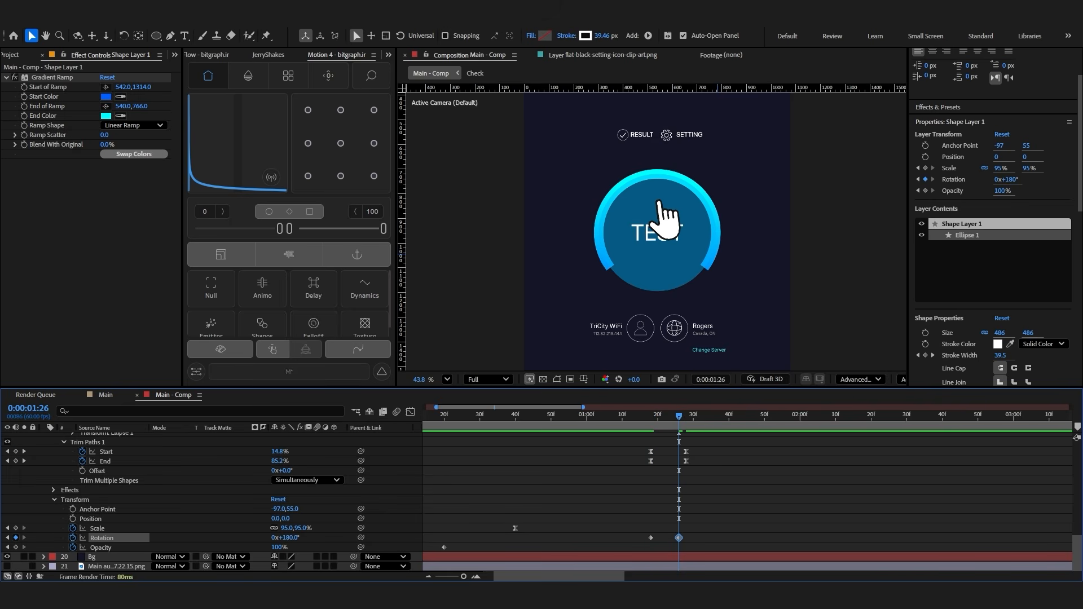
pyautogui.keyDown('alt'); pyautogui.click(73, 538); pyautogui.keyUp('alt')
pyautogui.hotkey('ctrl', 'v')
pyautogui.click(63, 538)
pyautogui.click(636, 420)
pyautogui.press('space')
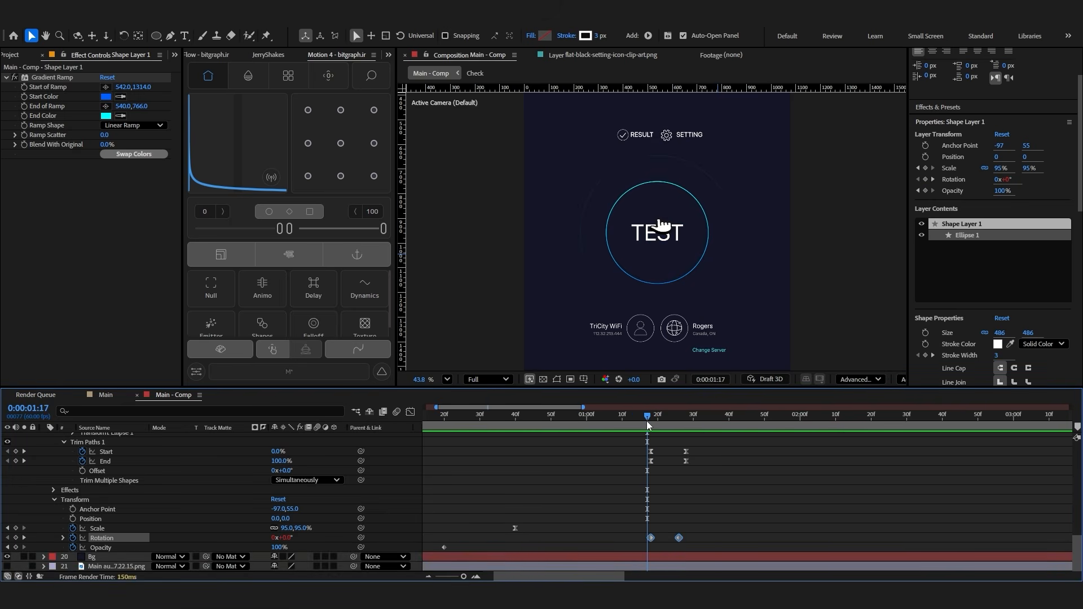
pyautogui.click(651, 419)
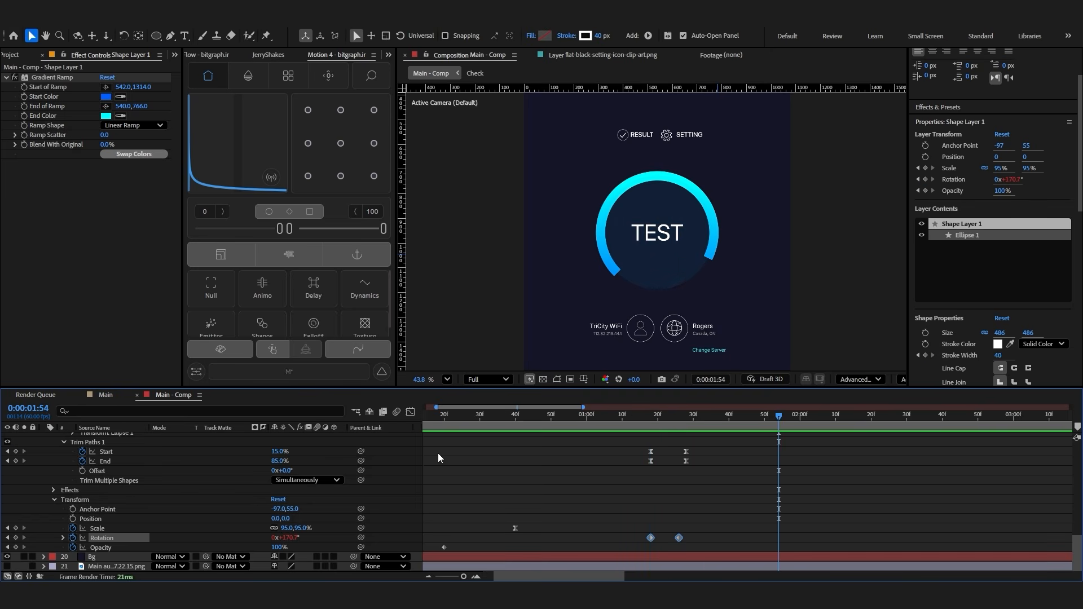
# Set freq to 1.0 in Shape Layer 1's Rotation expression and preview the motion
pyautogui.click(64, 537)
pyautogui.scroll(-1, 360, 551)
pyautogui.click(466, 527)
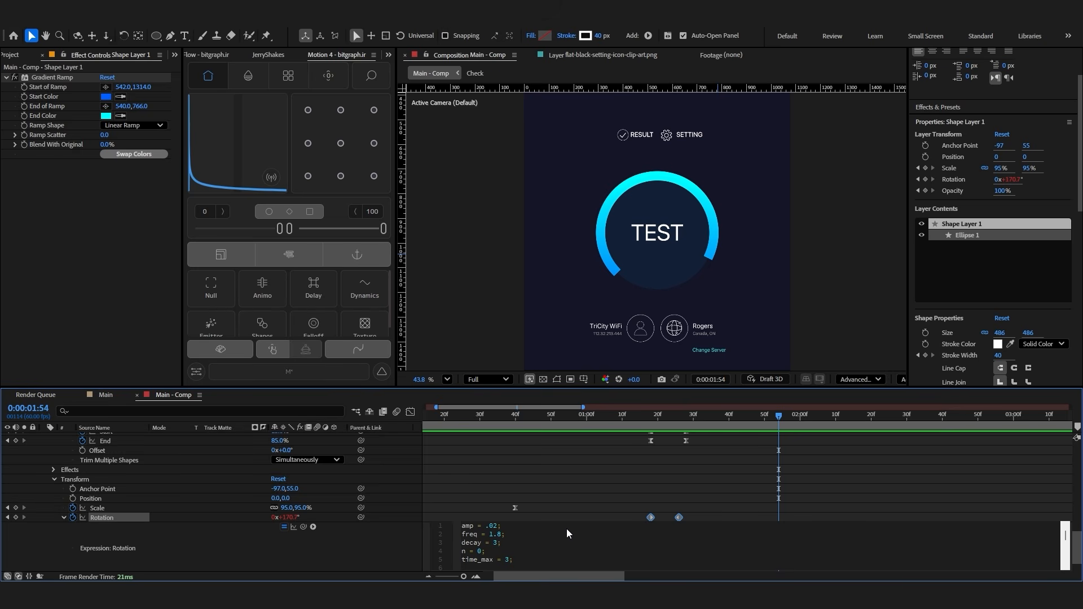
pyautogui.press('BackSpace')
pyautogui.write('0')
pyautogui.click(559, 505)
pyautogui.click(646, 423)
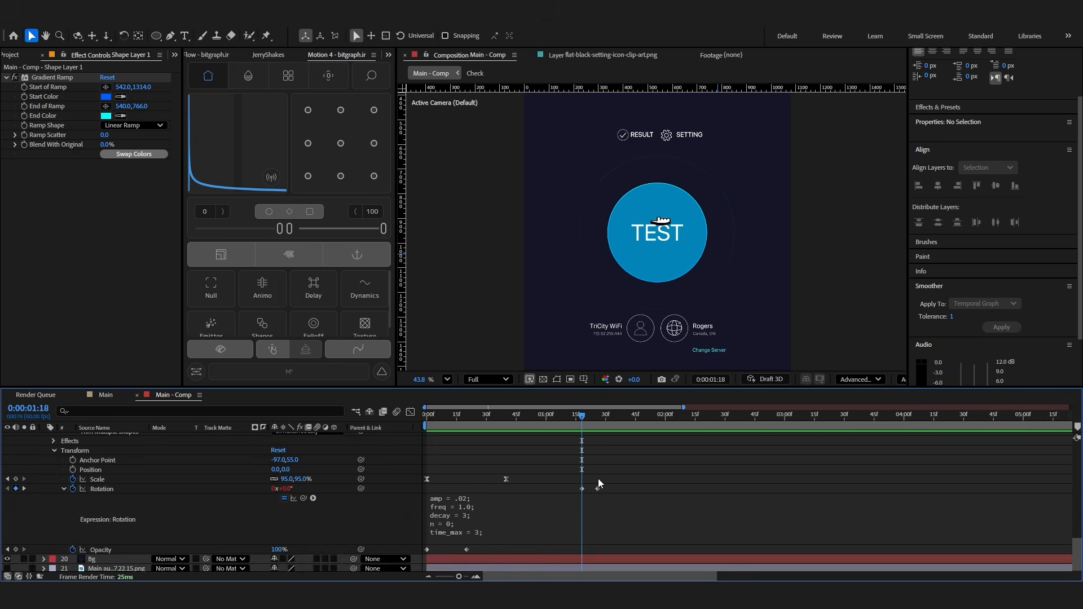
# Duplicate Shape Layer 1, hide the original and collapse its properties
pyautogui.scroll(3, 598, 476)
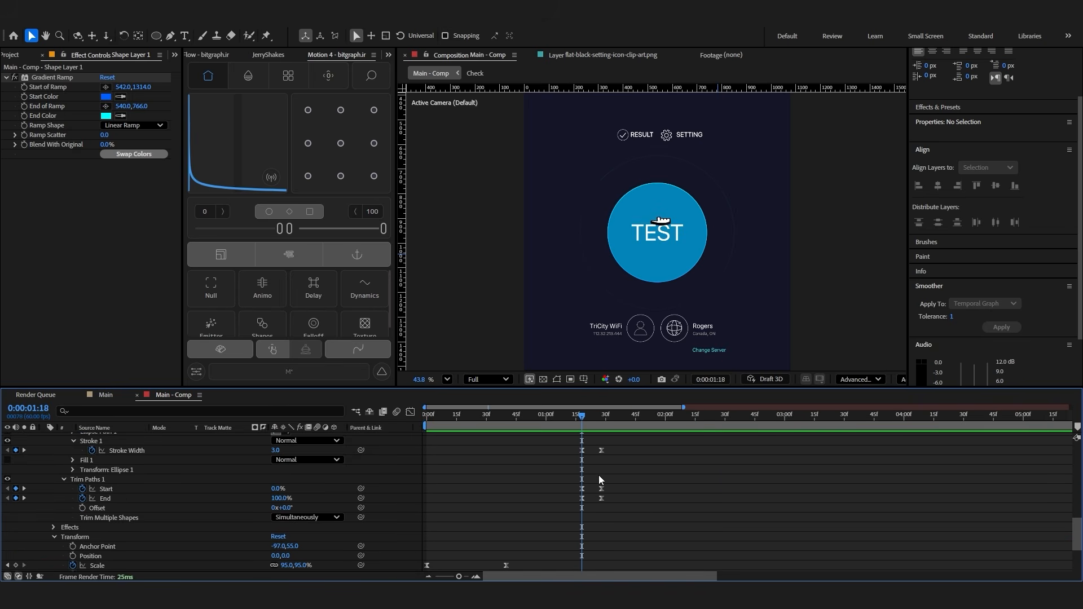
pyautogui.scroll(2, 598, 475)
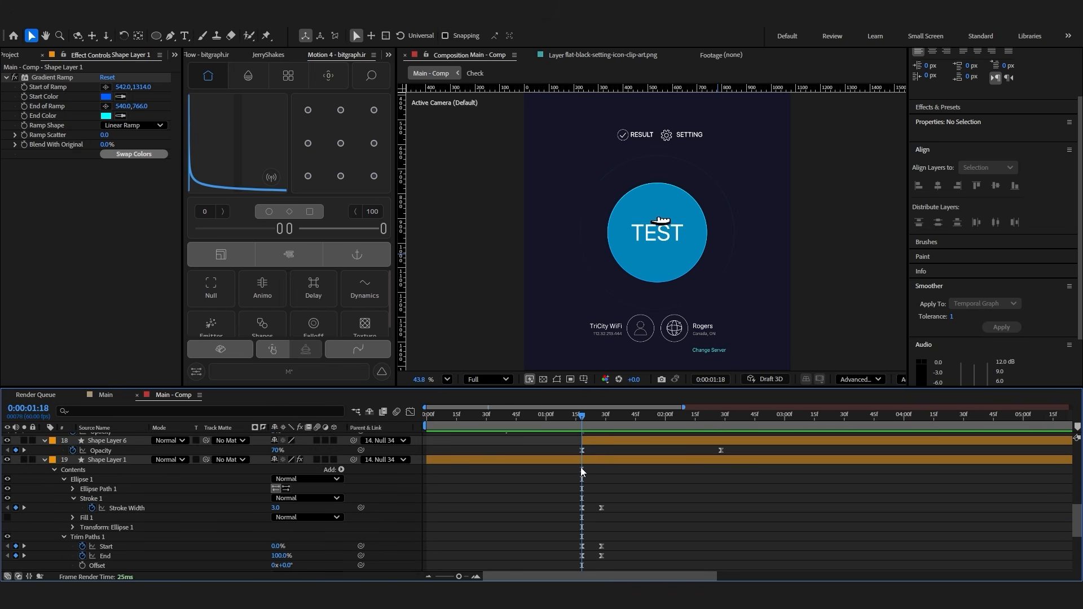
pyautogui.click(539, 462)
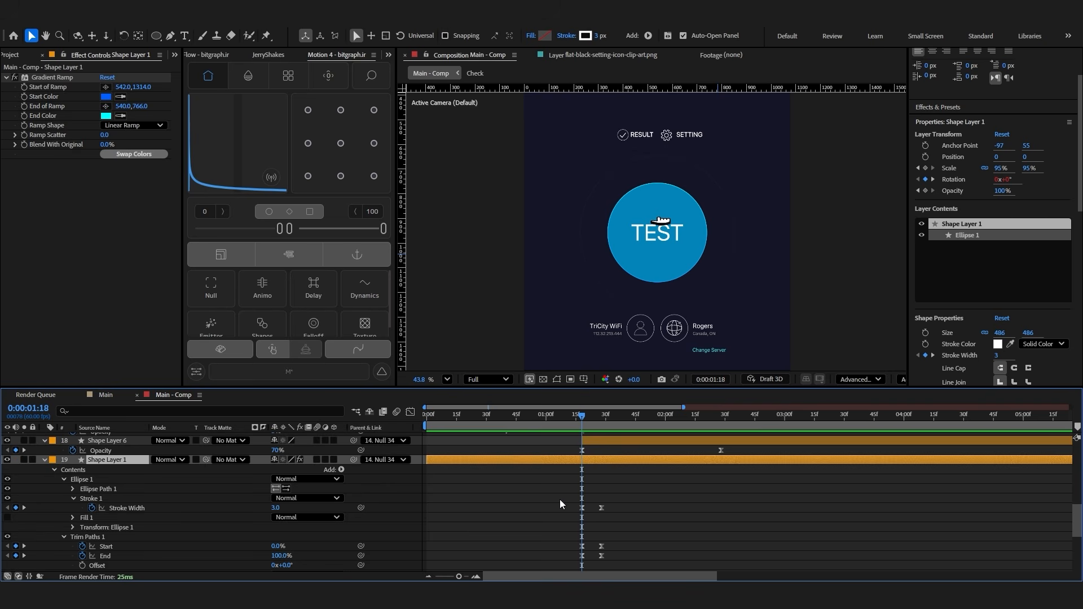
pyautogui.hotkey('ctrl', 'd')
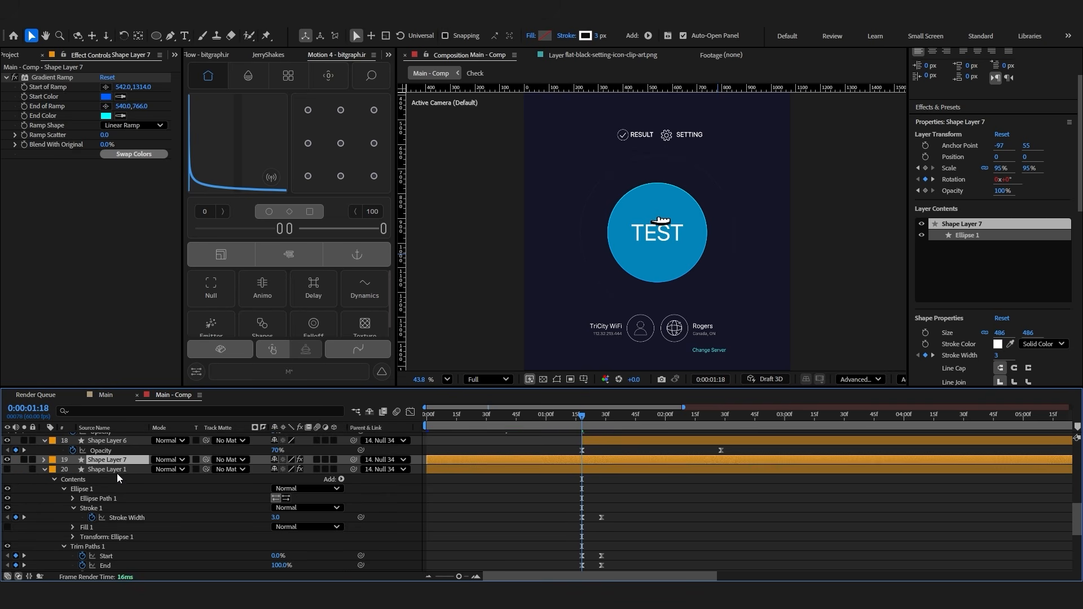
pyautogui.click(44, 469)
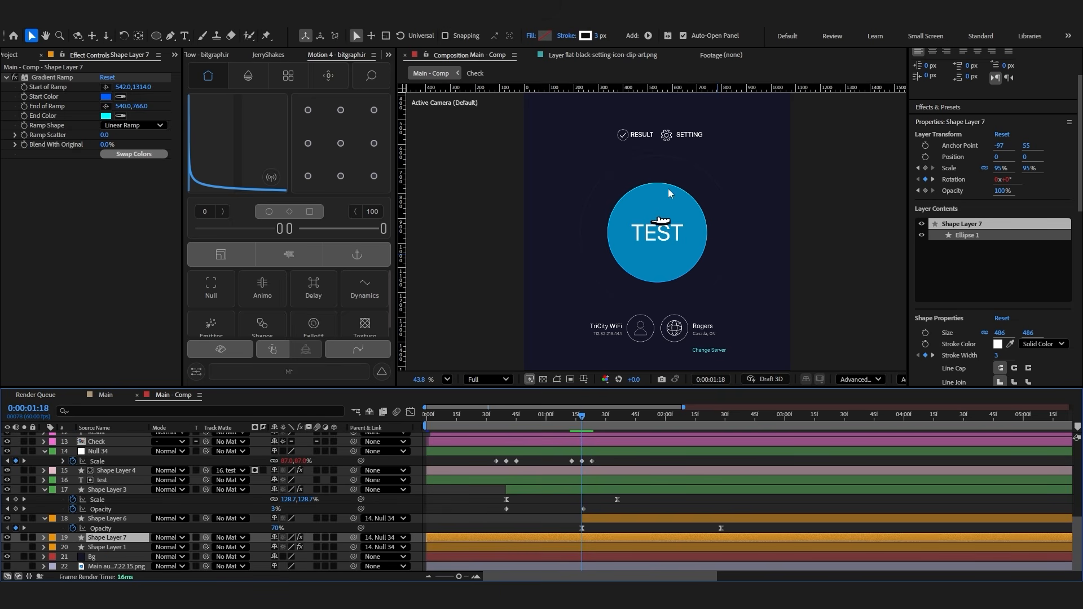
# Set the duplicate ring's Gradient Ramp End Color to 444561 and its Start Color to 1E253E
pyautogui.moveTo(596, 425); pyautogui.dragTo(582, 461)
pyautogui.click(108, 118)
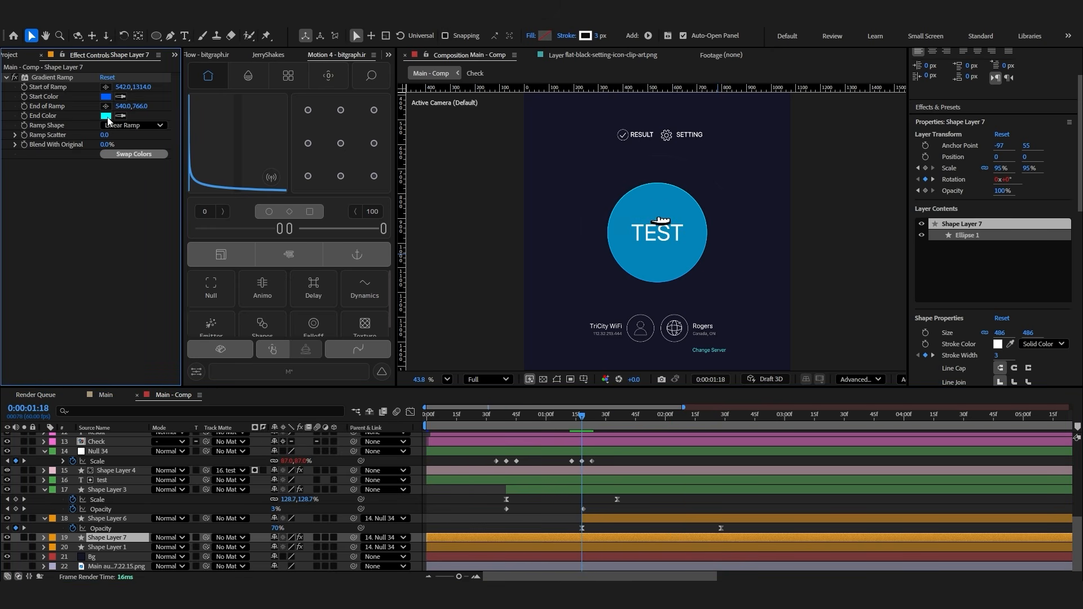
pyautogui.click(106, 116)
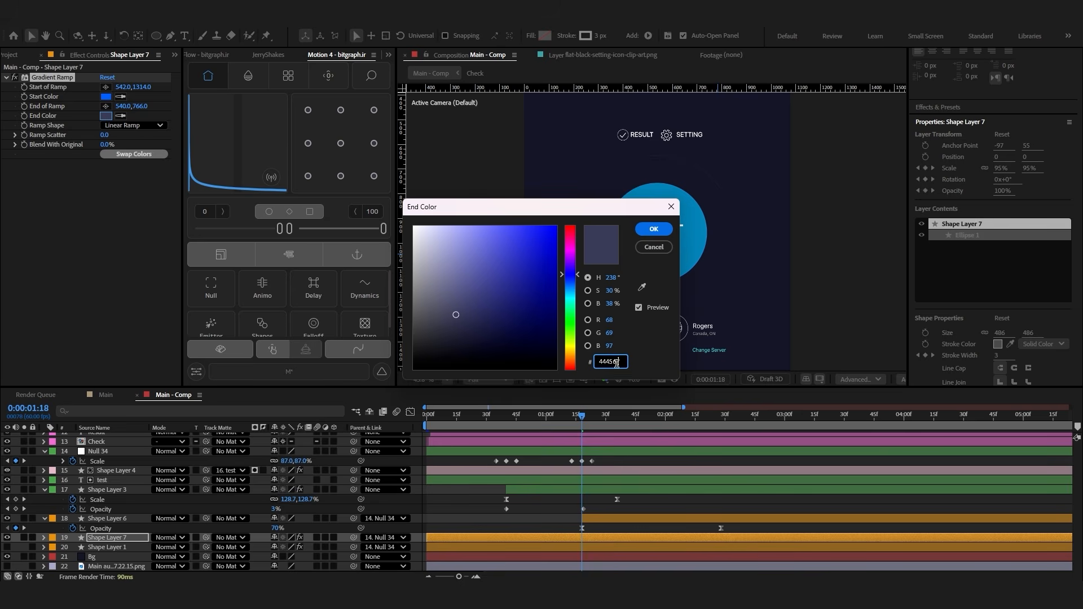
pyautogui.click(654, 229)
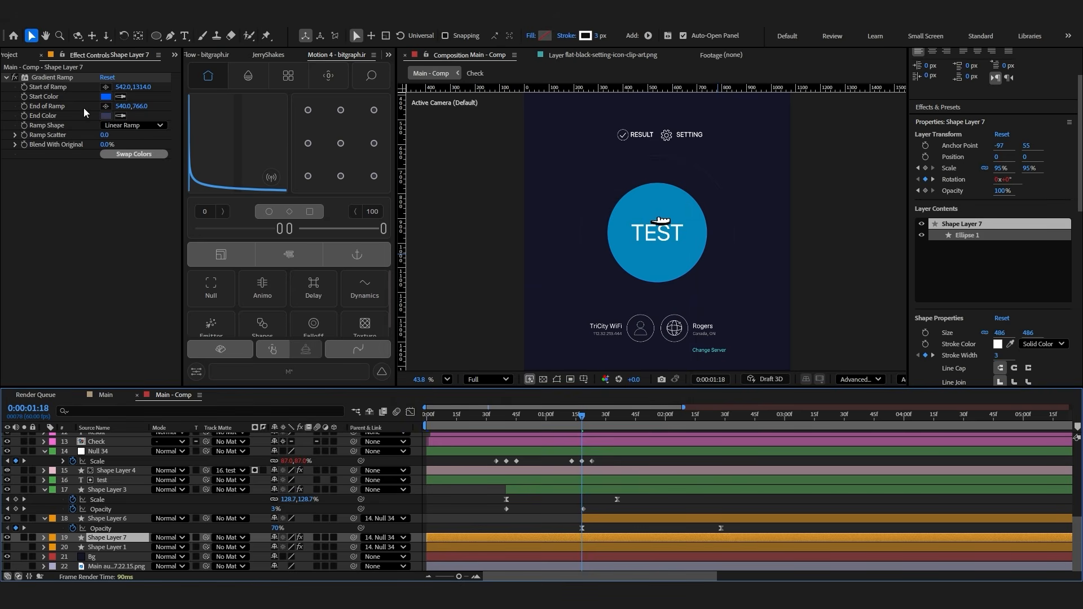
pyautogui.click(106, 97)
pyautogui.write('1E253E')
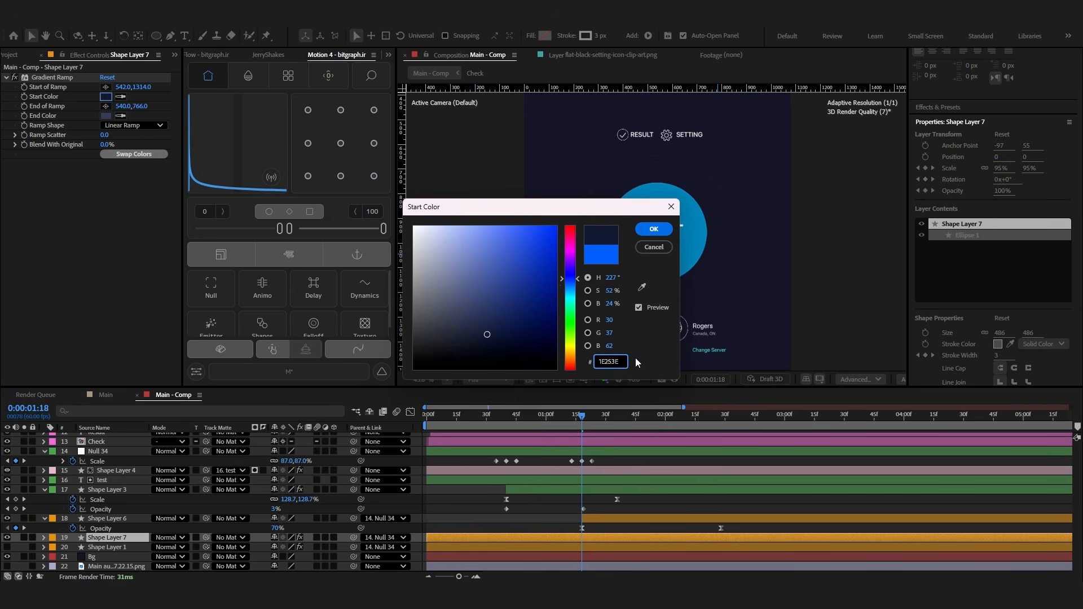
pyautogui.moveTo(623, 362); pyautogui.dragTo(599, 360)
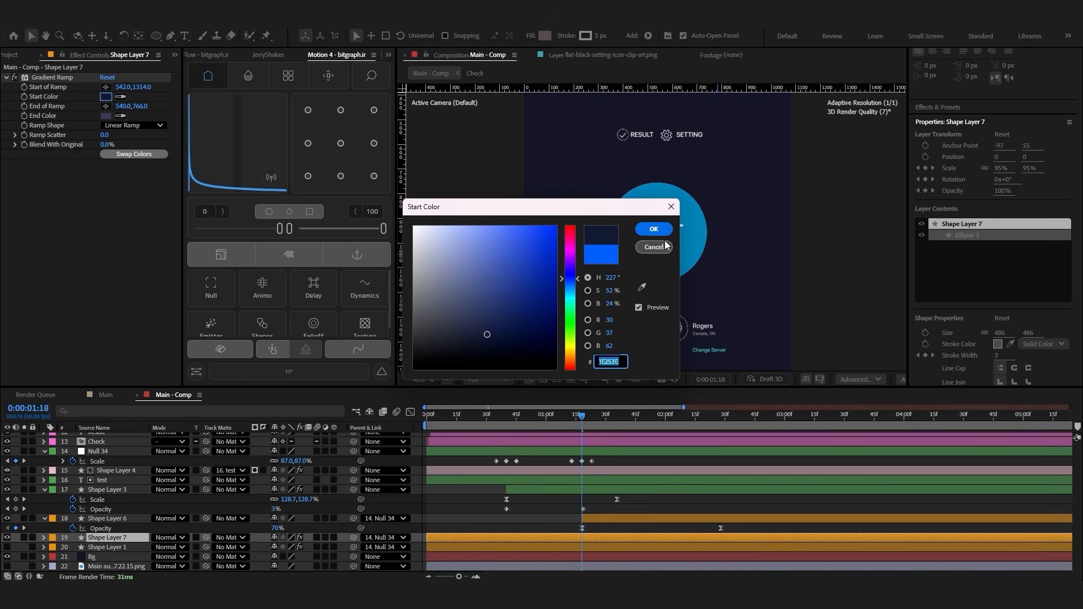
pyautogui.press('Return')
# Move Shape Layer 6 below Shape Layer 1 in the layer stack
pyautogui.moveTo(605, 423); pyautogui.dragTo(638, 429)
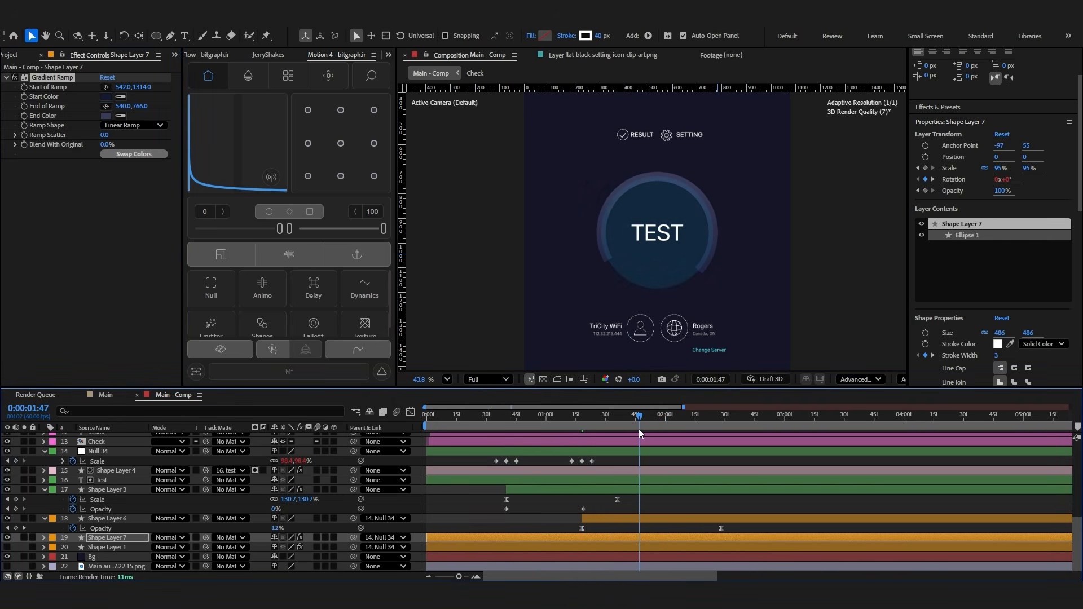
pyautogui.click(631, 516)
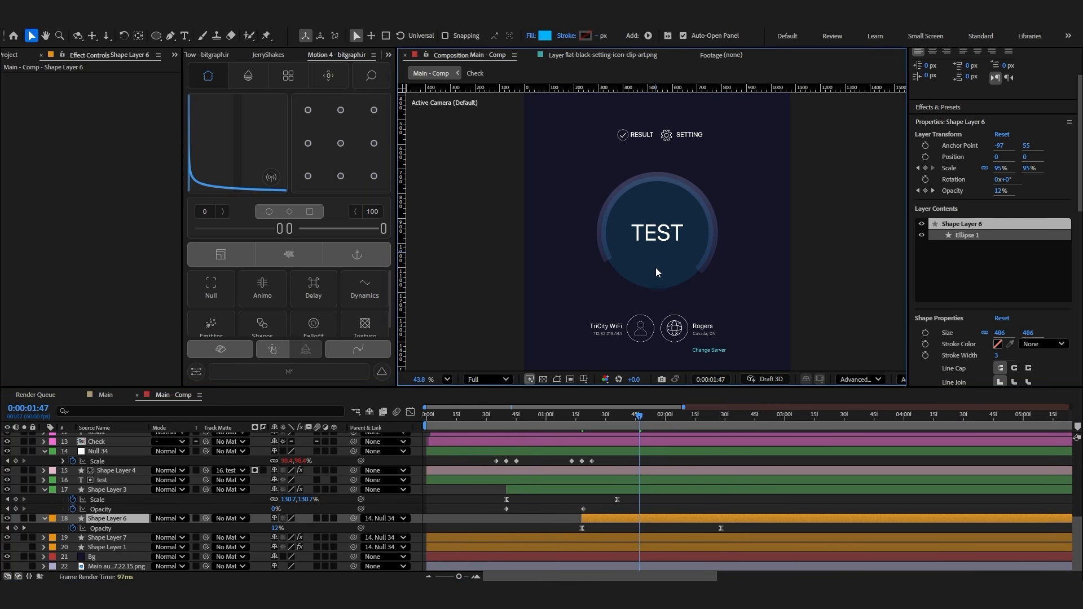
pyautogui.scroll(3, 595, 489)
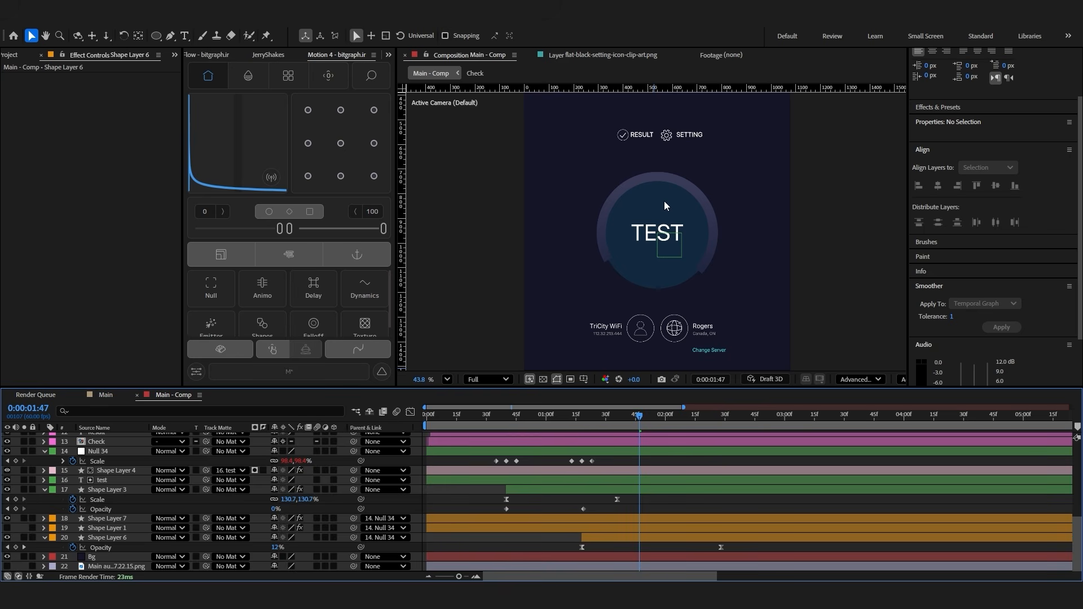
# Set Shape Layer 6's Opacity keyframe at 0:00:01:18 to 45%
pyautogui.moveTo(591, 421)
pyautogui.mouseDown()
pyautogui.moveTo(603, 424)
pyautogui.moveTo(570, 426)
pyautogui.moveTo(582, 424)
pyautogui.mouseUp()
pyautogui.click(583, 547)
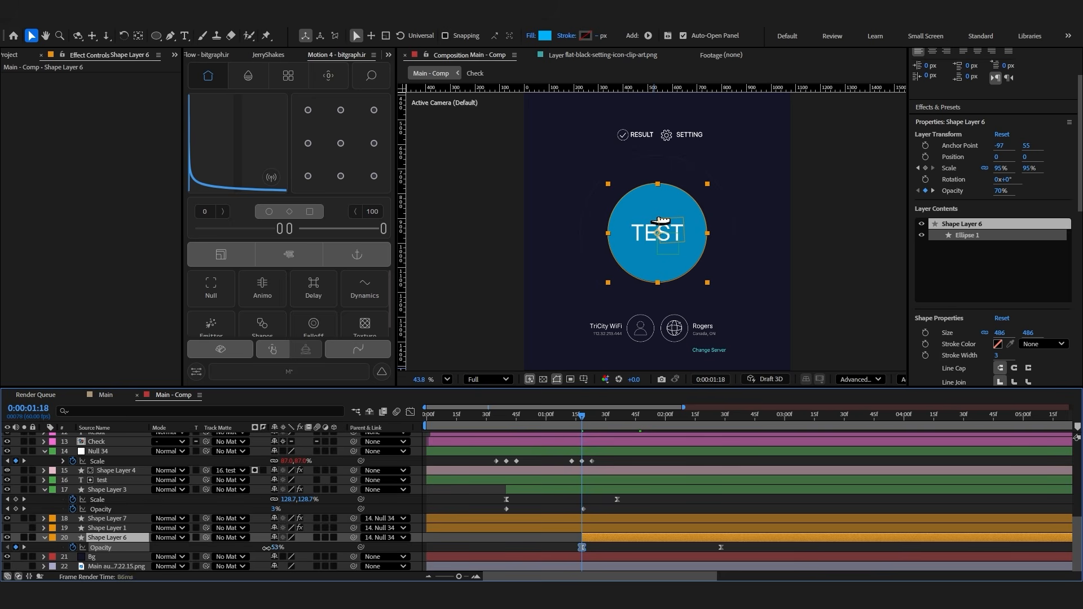
pyautogui.moveTo(264, 549); pyautogui.dragTo(264, 550)
pyautogui.click(281, 546)
pyautogui.write('45')
pyautogui.press('Return')
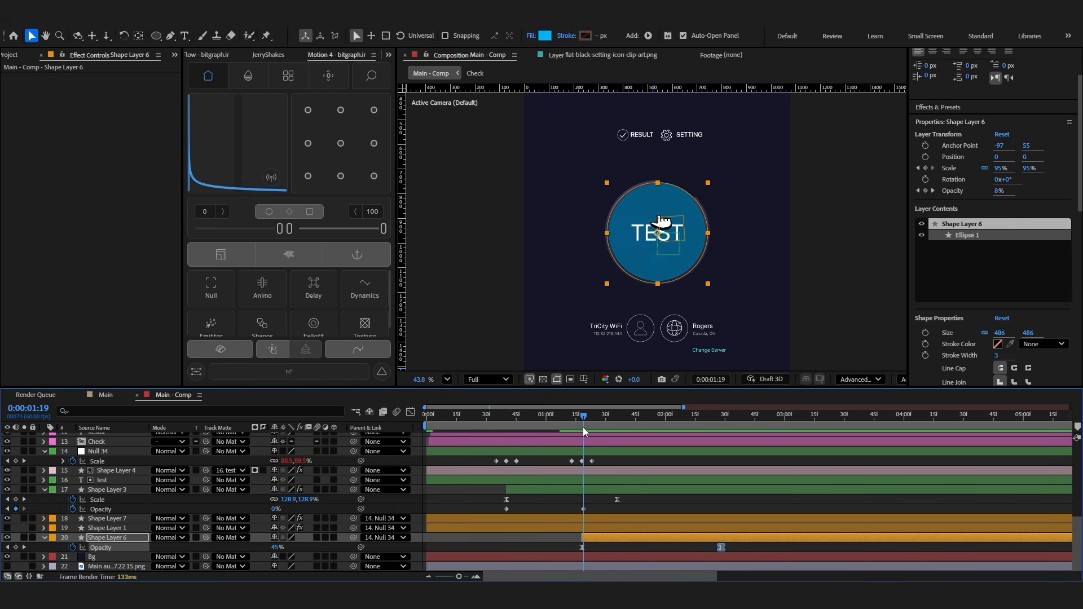
pyautogui.press('F2')
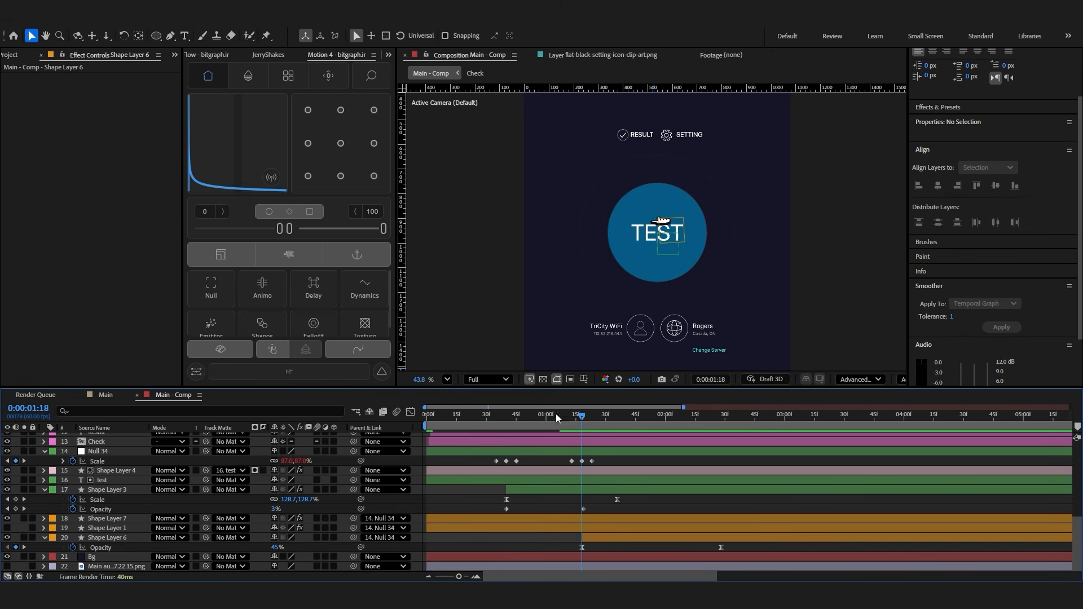
# Split Shape Layer 7 at 0:00:01:18 and delete the part before the split
pyautogui.click(554, 414)
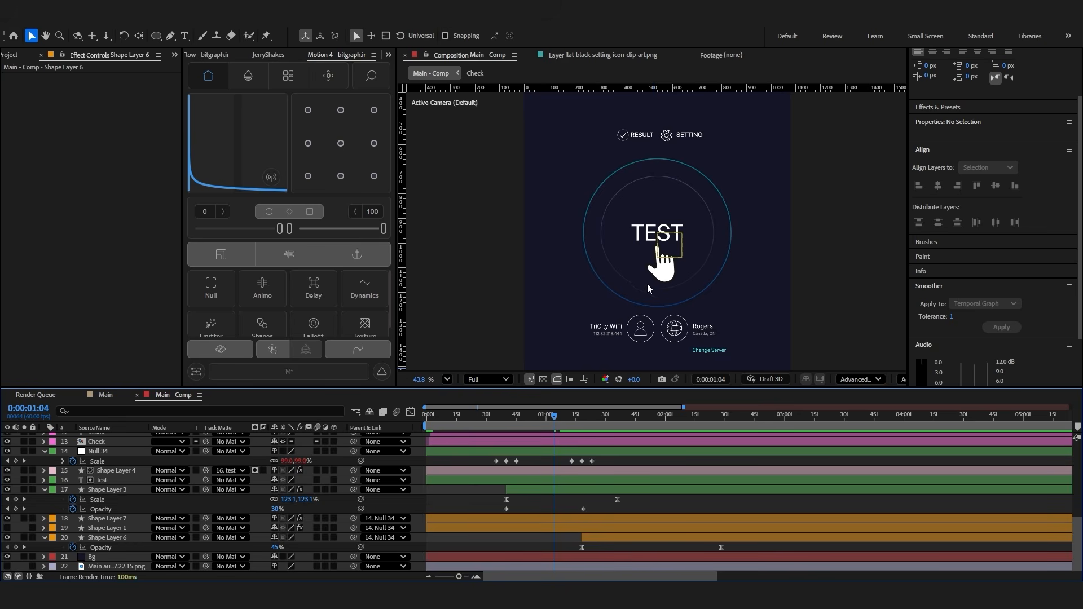
pyautogui.press('k')
pyautogui.press('k')
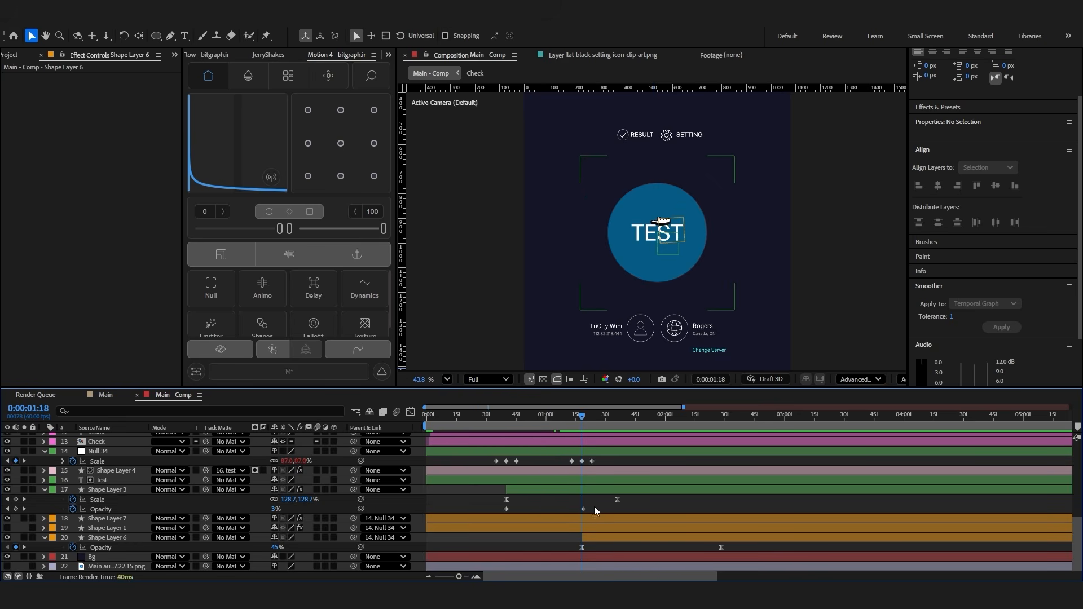
pyautogui.click(591, 518)
pyautogui.hotkey('ctrl', 'shift', 'd')
pyautogui.click(571, 528)
pyautogui.press('Delete')
pyautogui.click(591, 519)
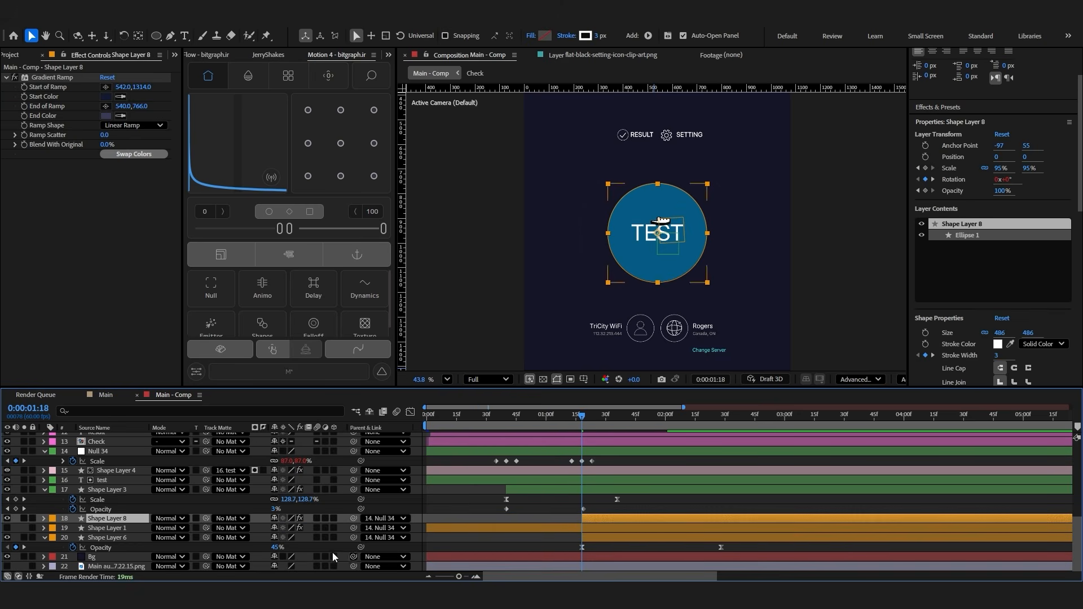
# Add Opacity keyframes to the trimmed dark ring, Shape Layer 8, at 0:00:01:18 and 0:00:01:23
pyautogui.press('t')
pyautogui.click(15, 527)
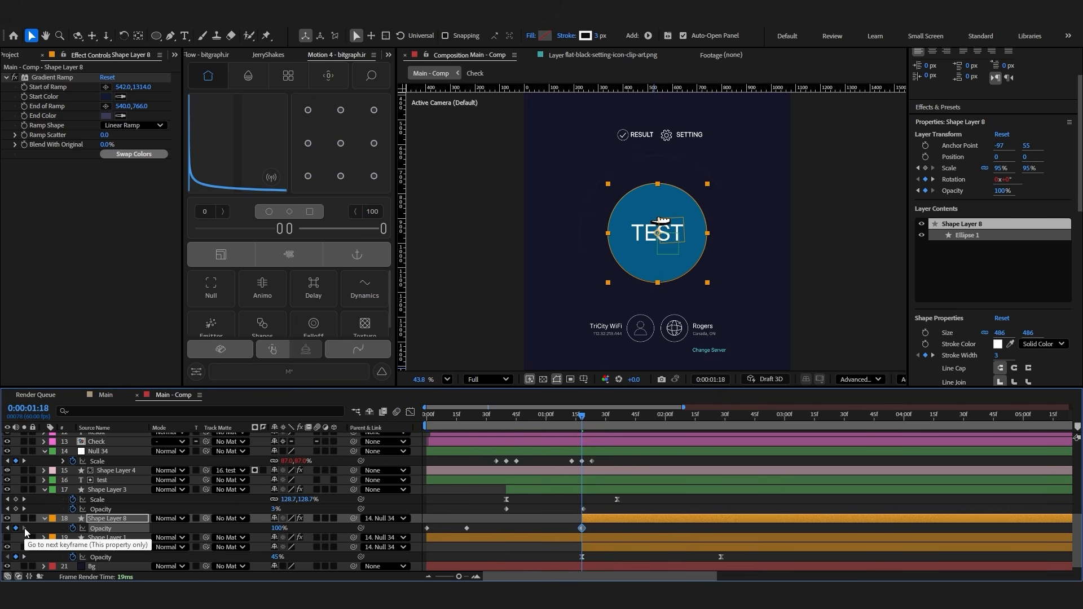
pyautogui.press('k')
pyautogui.press('k')
pyautogui.click(15, 529)
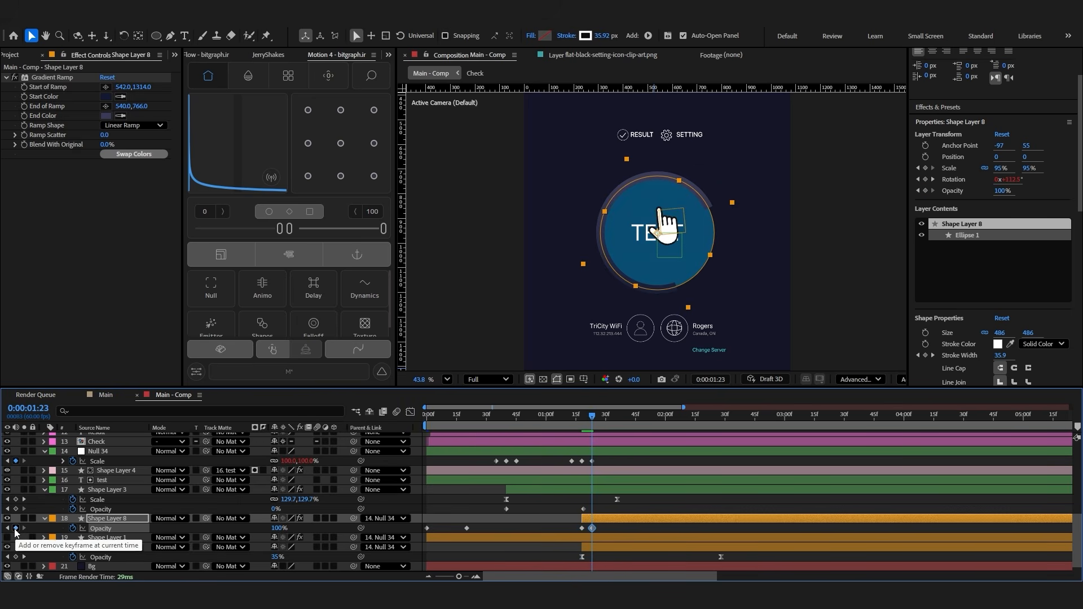
# Set Shape Layer 8's Opacity to 0% at 0:00:01:18, delete its earlier Opacity keyframes and preview the fade-in
pyautogui.click(7, 528)
pyautogui.moveTo(275, 528); pyautogui.dragTo(248, 529)
pyautogui.moveTo(493, 526); pyautogui.dragTo(408, 540)
pyautogui.press('Delete')
pyautogui.click(533, 523)
pyautogui.press('space')
pyautogui.press('space')
pyautogui.click(580, 424)
pyautogui.press('space')
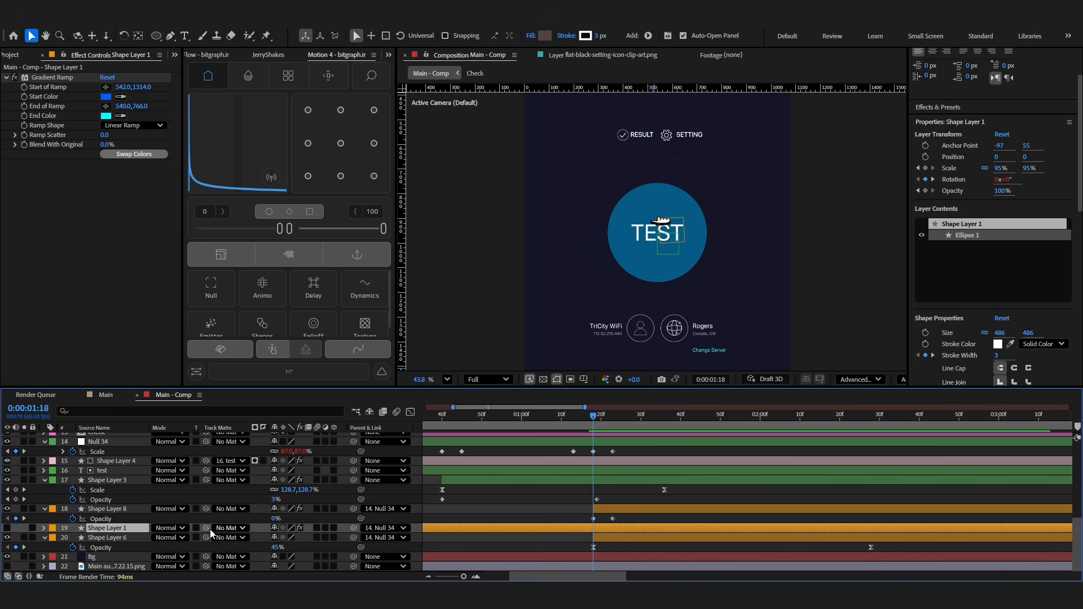
# Make Shape Layer 1 visible, remove its Stroke Width, Start, End and Rotation animation, and display only its Opacity property
pyautogui.click(554, 508)
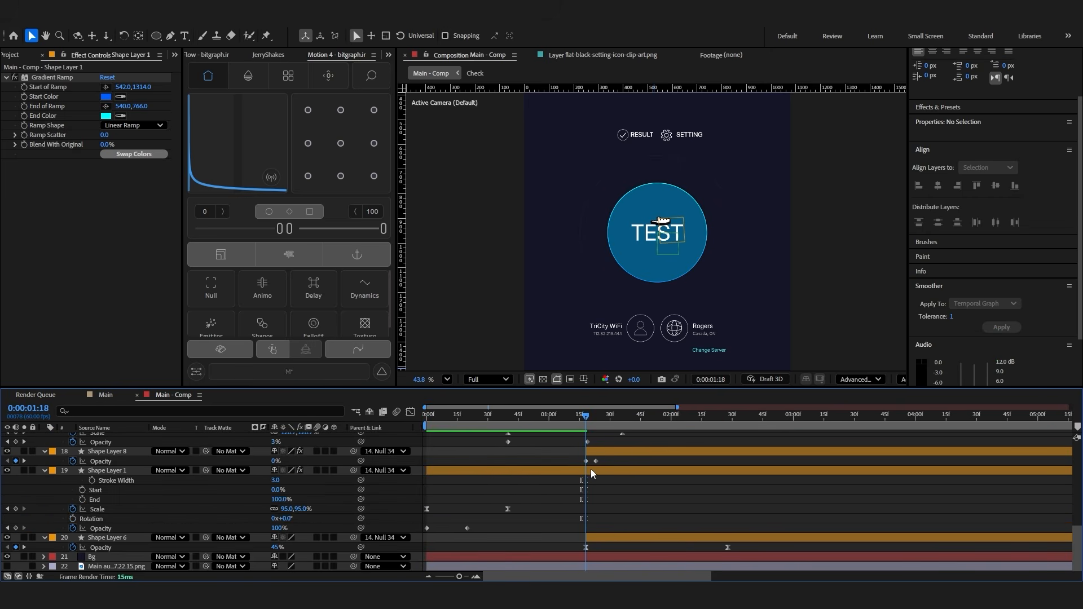
pyautogui.click(598, 471)
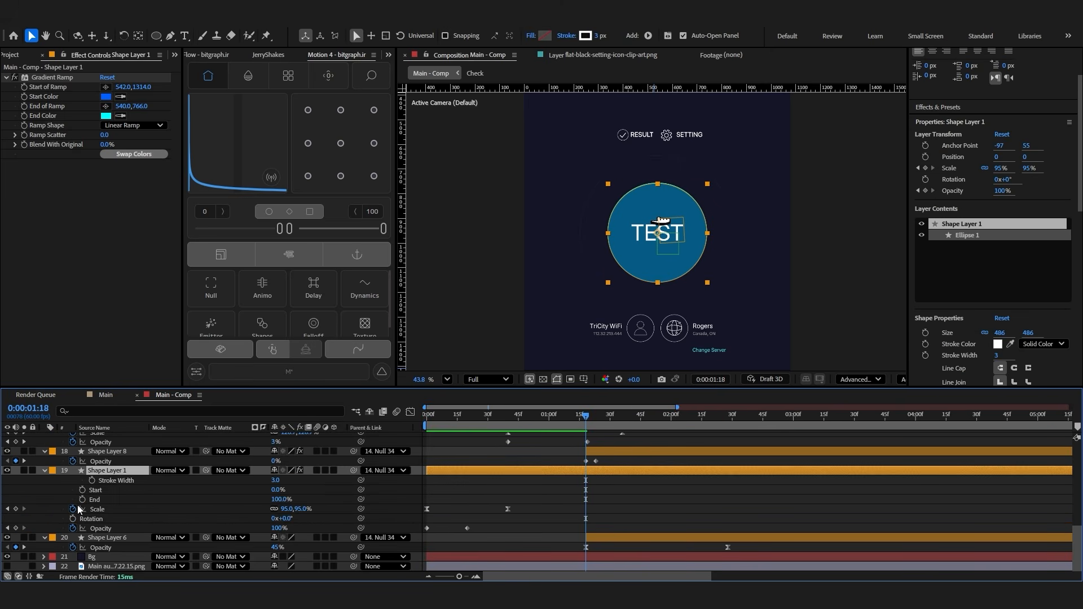
pyautogui.press('u')
pyautogui.press('t')
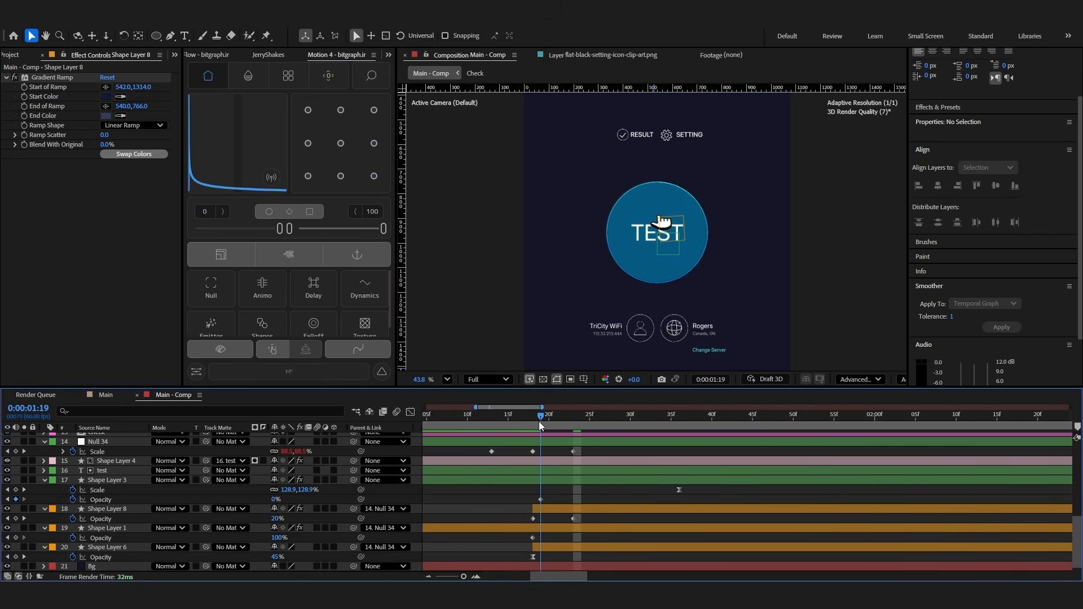
# Keyframe Shape Layer 1's Opacity at 0:00:01:18 and 0:00:01:23, matching Shape Layer 8's Opacity keyframes
pyautogui.moveTo(539, 422); pyautogui.dragTo(573, 424)
pyautogui.moveTo(584, 522); pyautogui.dragTo(496, 526)
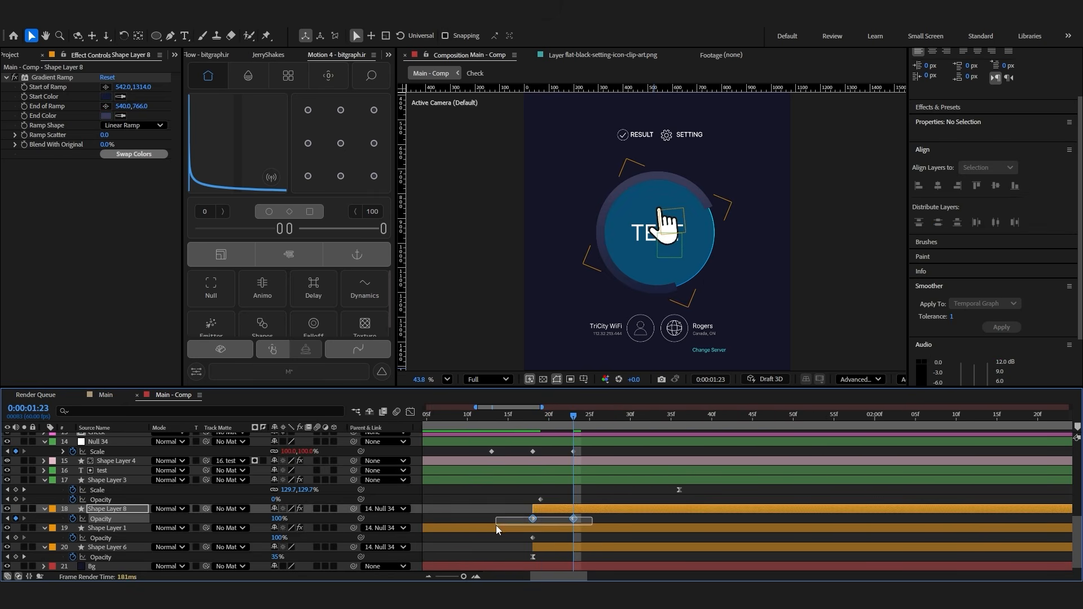
pyautogui.click(16, 538)
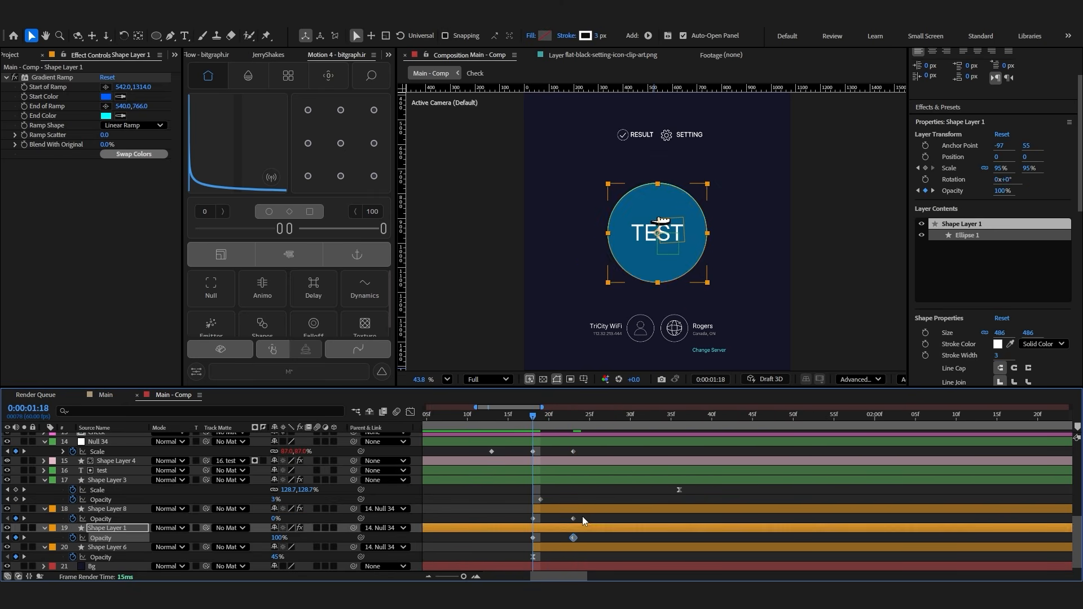
pyautogui.click(586, 516)
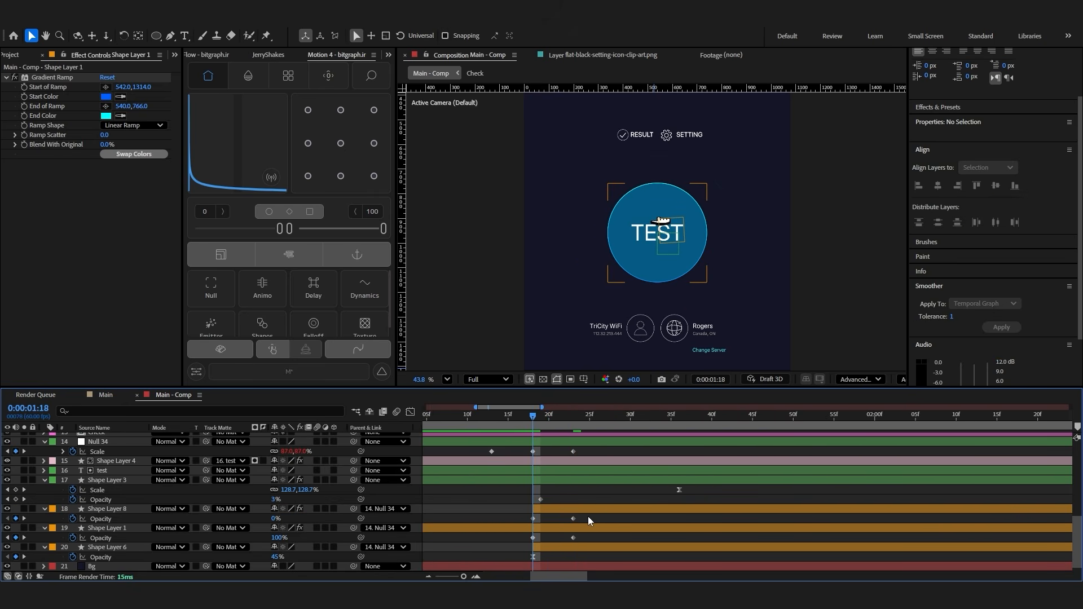
pyautogui.moveTo(579, 520); pyautogui.dragTo(515, 526)
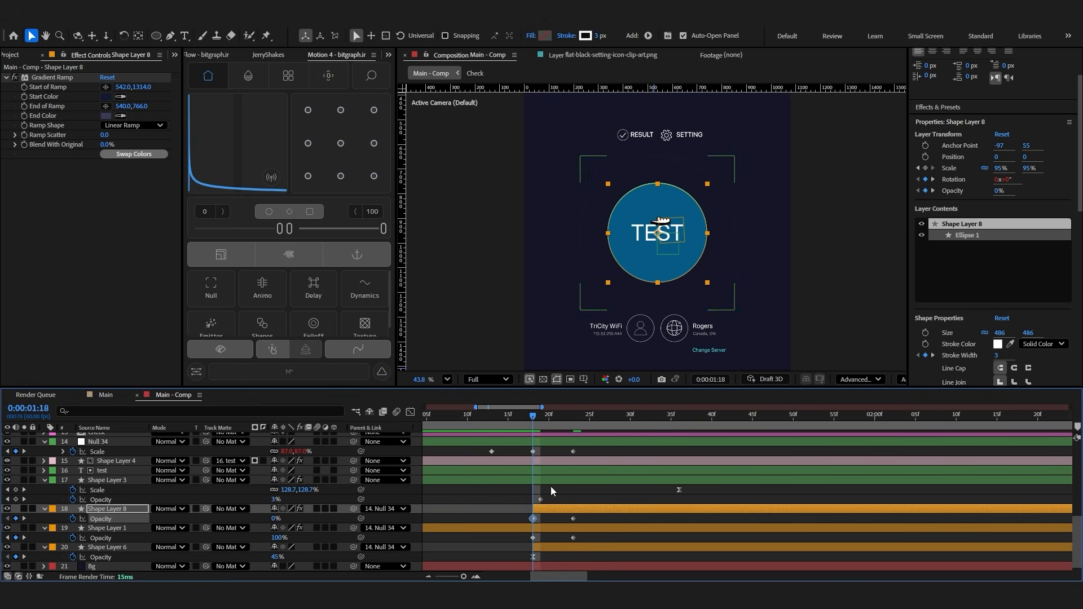
pyautogui.click(572, 418)
pyautogui.moveTo(580, 513); pyautogui.dragTo(567, 520)
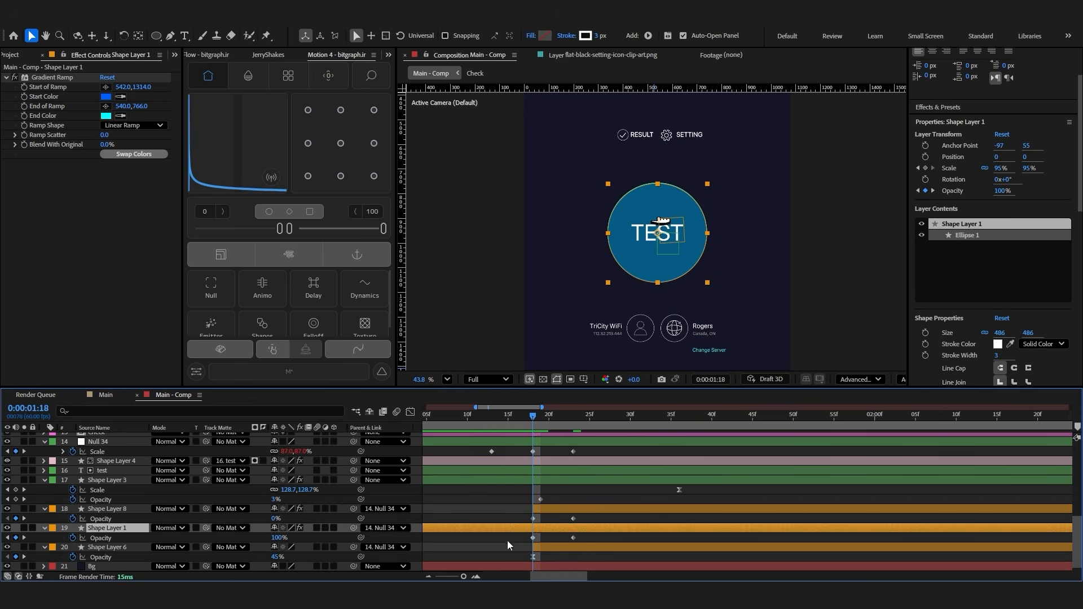
pyautogui.click(467, 498)
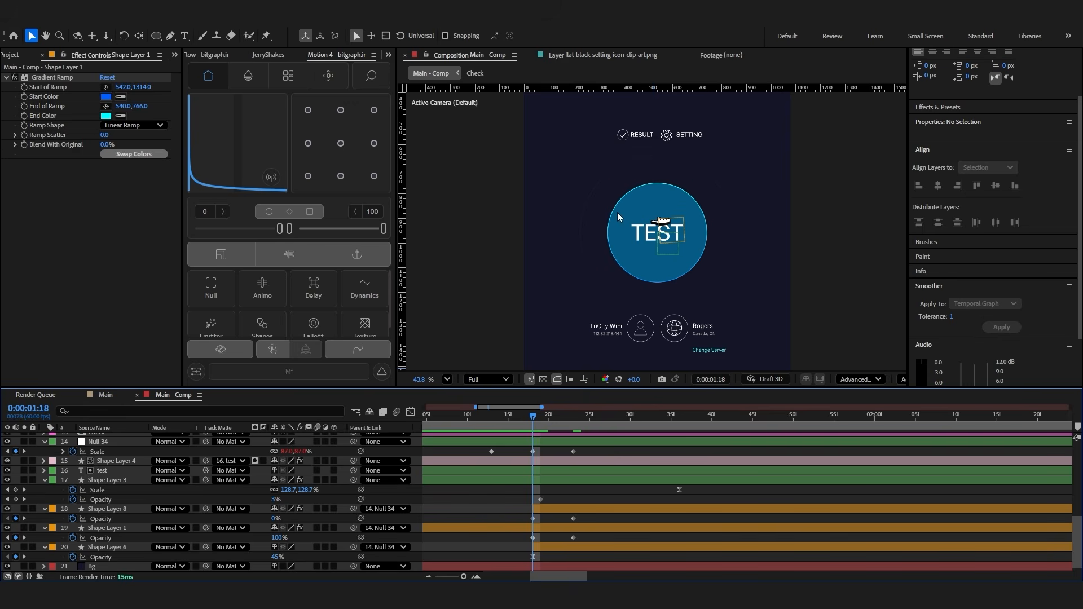
pyautogui.moveTo(539, 534); pyautogui.dragTo(509, 546)
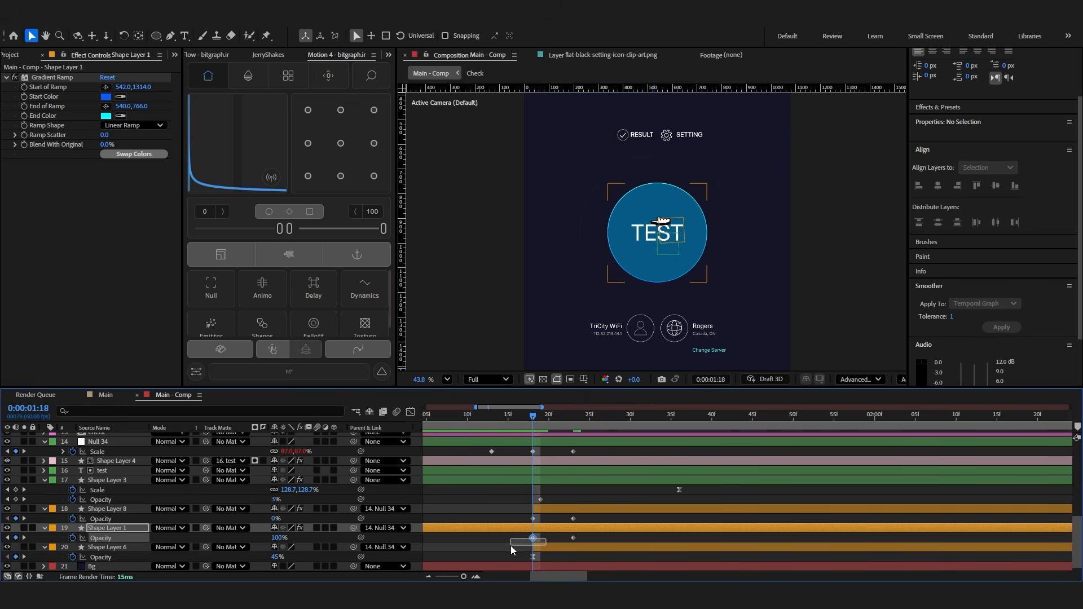
pyautogui.click(503, 494)
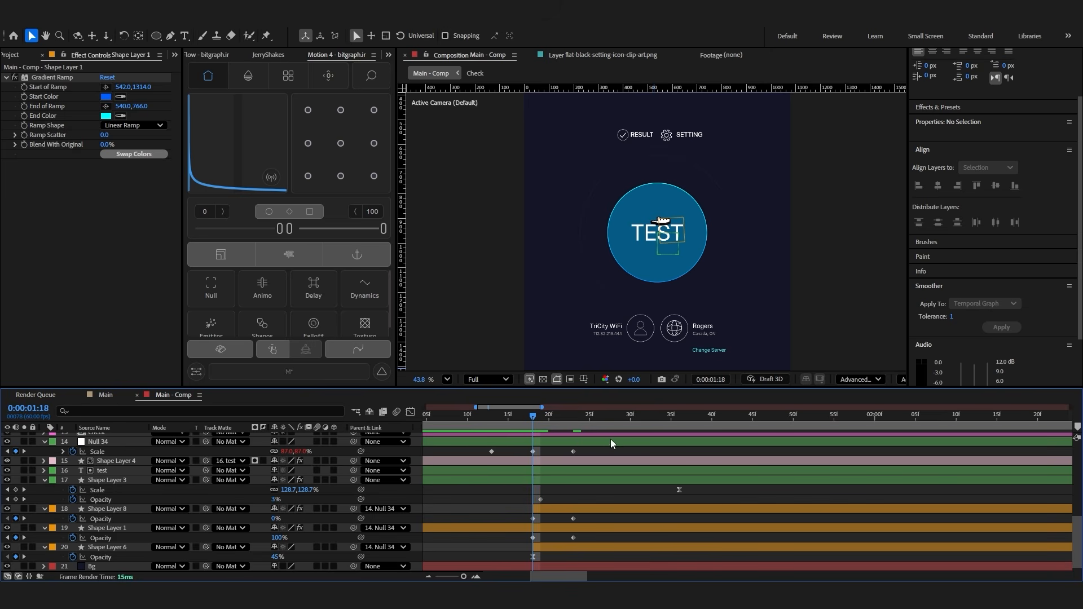
# Set Shape Layer 1's Opacity to 0% at 0:00:01:23 and scrub through the crossfade
pyautogui.press('k')
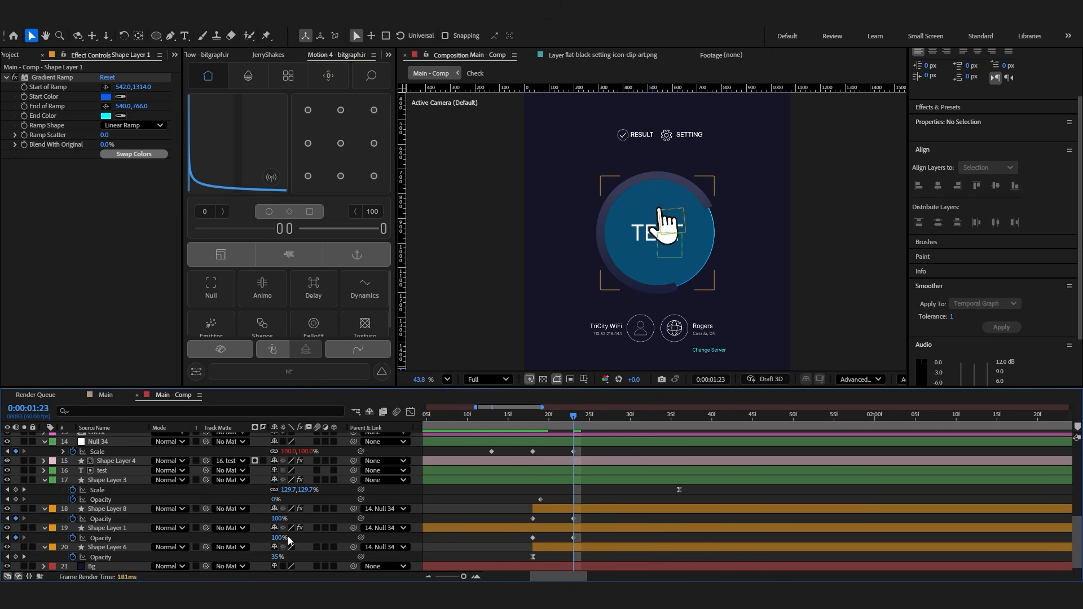
pyautogui.moveTo(278, 539); pyautogui.dragTo(212, 539)
pyautogui.click(458, 487)
pyautogui.moveTo(532, 418); pyautogui.dragTo(644, 431)
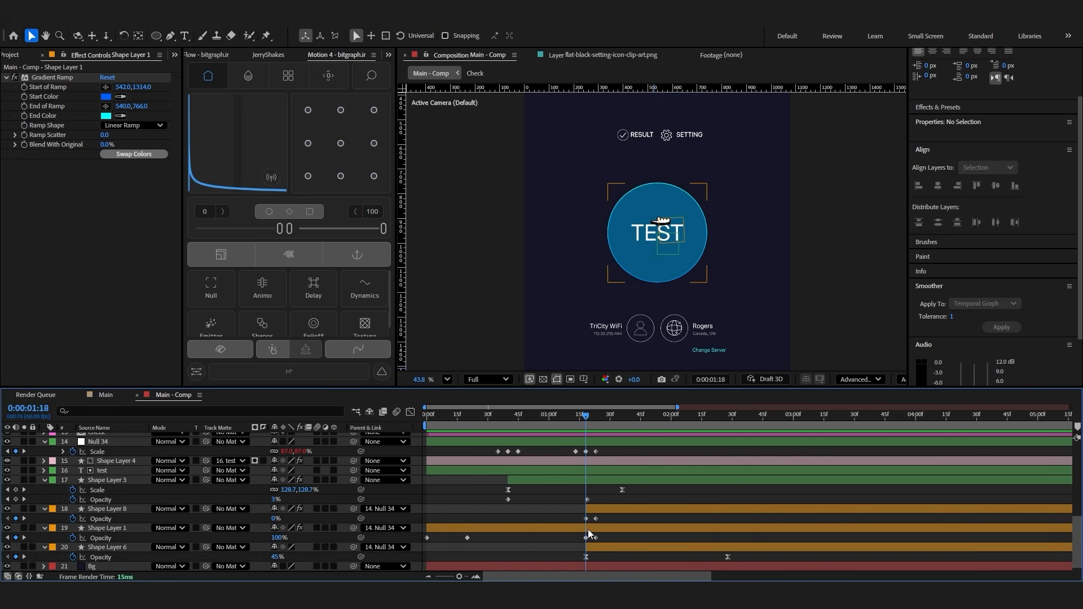
# Duplicate Shape Layer 1 and delete the duplicate's Opacity keyframes at 0:00:01:18 and 0:00:01:23
pyautogui.click(588, 529)
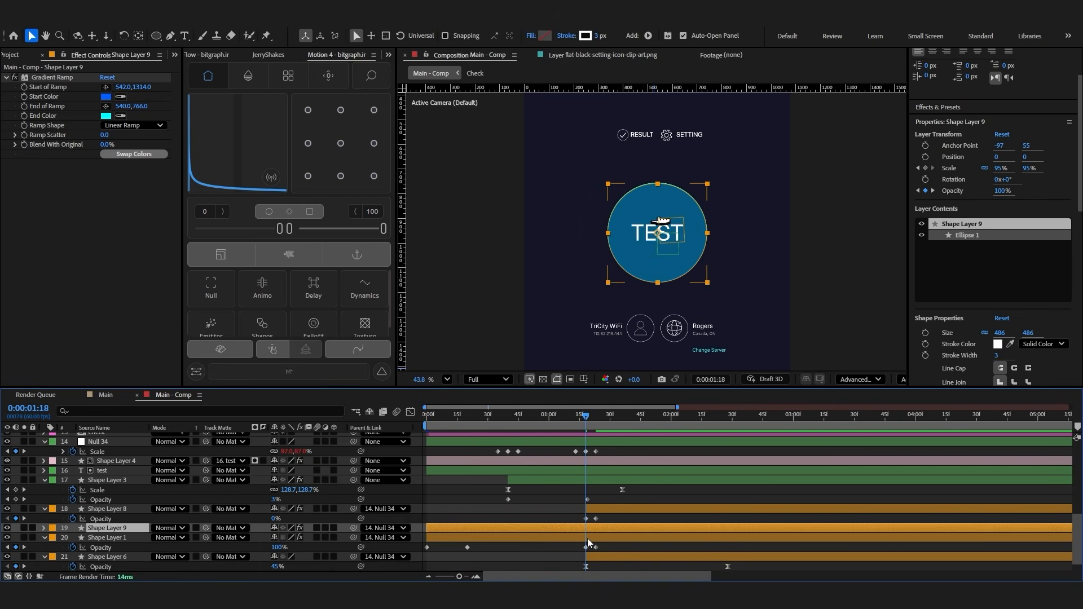
pyautogui.press('y')
pyautogui.press('u')
pyautogui.moveTo(609, 536); pyautogui.dragTo(575, 539)
pyautogui.press('Delete')
pyautogui.click(574, 539)
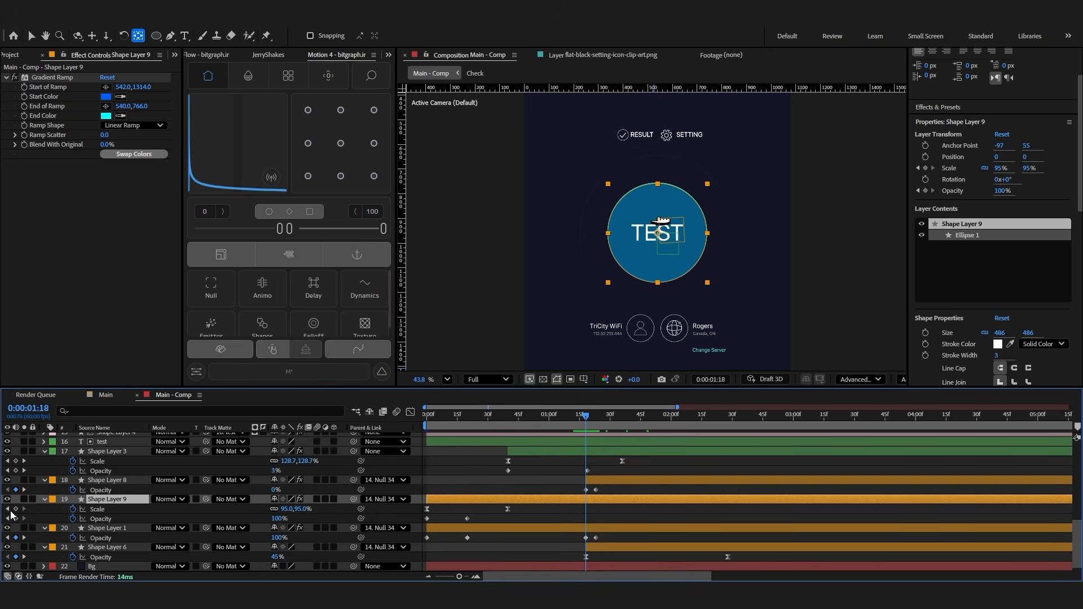
# Add a 95% Scale keyframe to Shape Layer 9 at 0:00:01:18 and set its Scale to 137% at 0:00:01:48
pyautogui.click(15, 508)
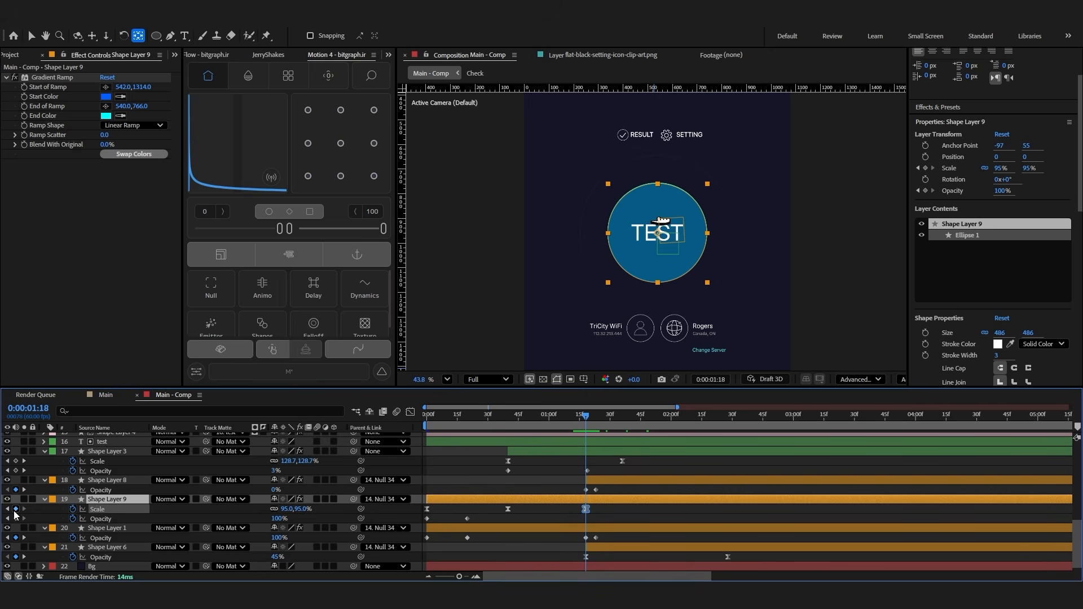
pyautogui.hotkey('shift', 'pagedown')
pyautogui.hotkey('shift', 'pagedown')
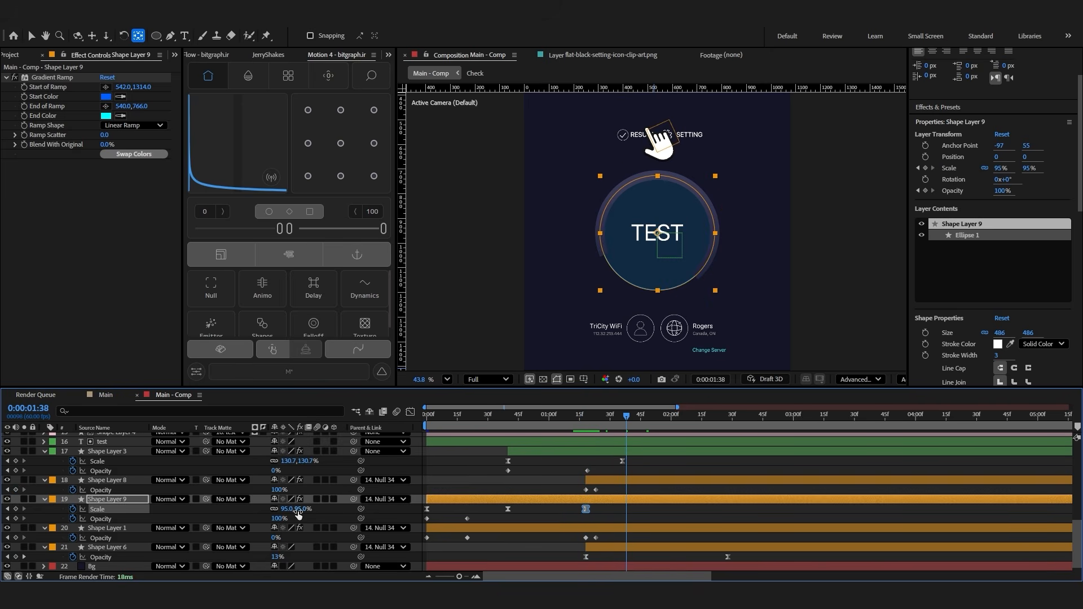
pyautogui.hotkey('shift', 'pagedown')
pyautogui.moveTo(299, 509); pyautogui.dragTo(318, 508)
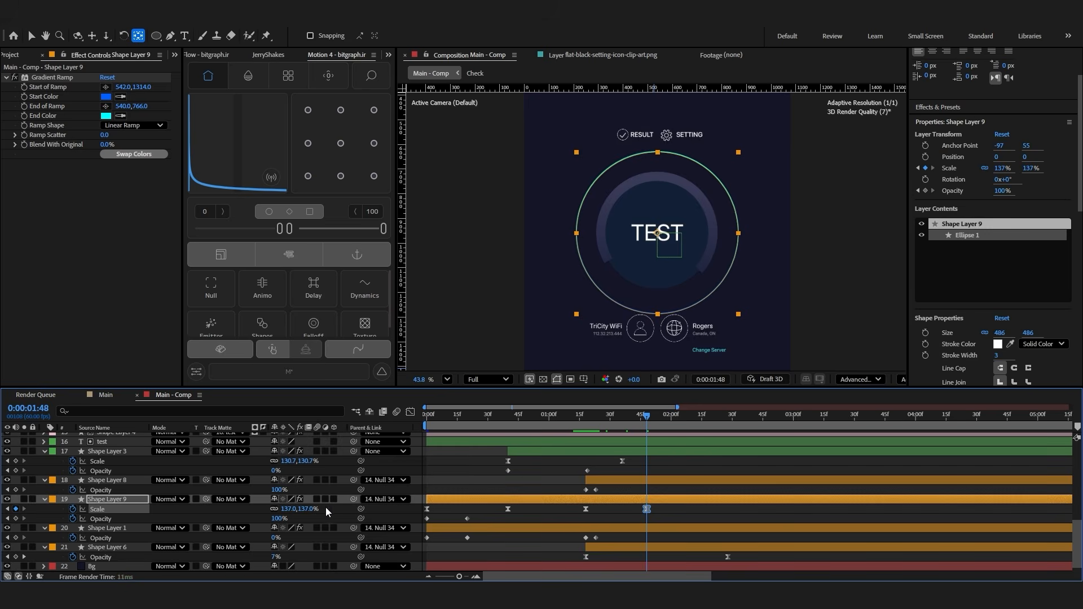
# Split Shape Layer 9 at 0:00:01:18 and delete the part before the split
pyautogui.hotkey('shift', 'pageup')
pyautogui.hotkey('shift', 'pageup')
pyautogui.hotkey('shift', 'pageup')
pyautogui.hotkey('ctrl', 'shift', 'd')
pyautogui.click(562, 514)
pyautogui.press('Delete')
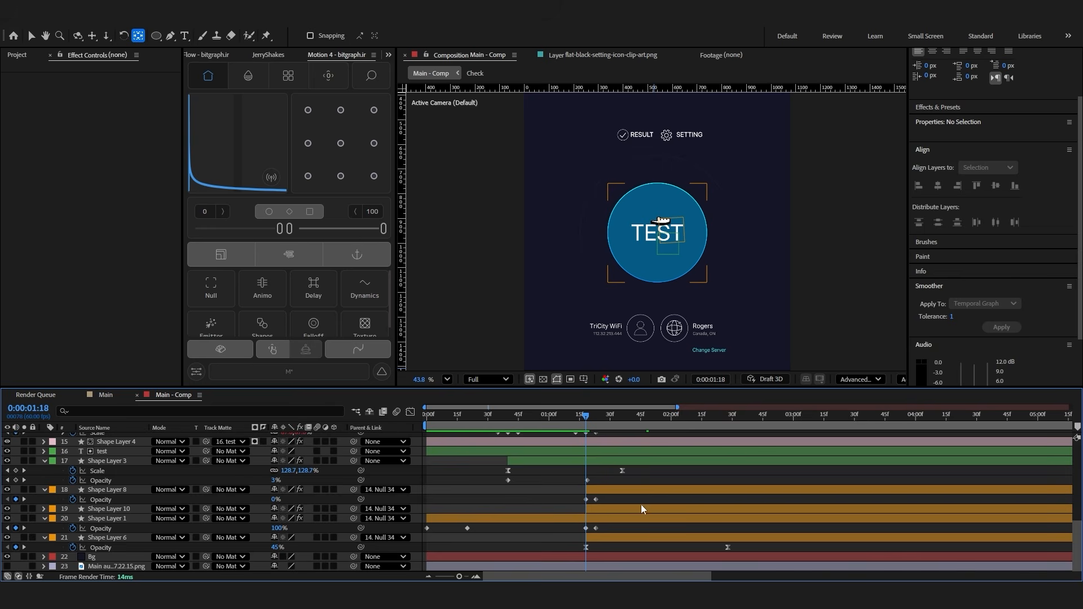
# Delete Shape Layer 10's Opacity keyframes and its Scale keyframes before 0:00:01:18, and preview the expanding ring
pyautogui.click(622, 509)
pyautogui.press('u')
pyautogui.moveTo(665, 524); pyautogui.dragTo(393, 540)
pyautogui.moveTo(532, 512); pyautogui.dragTo(402, 535)
pyautogui.press('Delete')
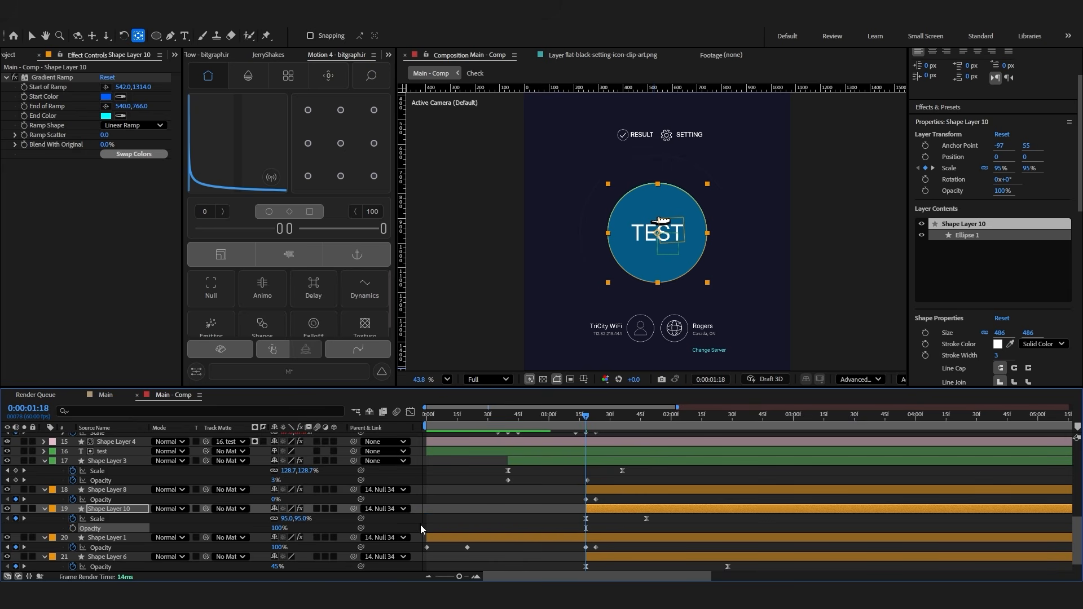
pyautogui.press('space')
pyautogui.press('space')
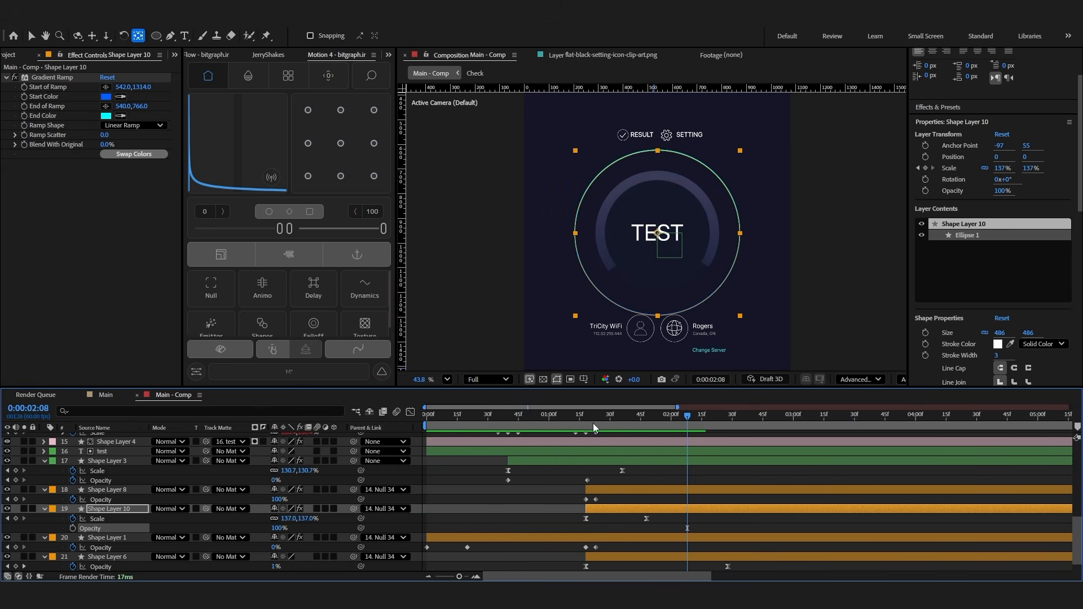
# Keyframe Shape Layer 10's Opacity from 100% at 0:00:01:18 to 0% at 0:00:01:38
pyautogui.click(588, 420)
pyautogui.press('pageup')
pyautogui.click(72, 528)
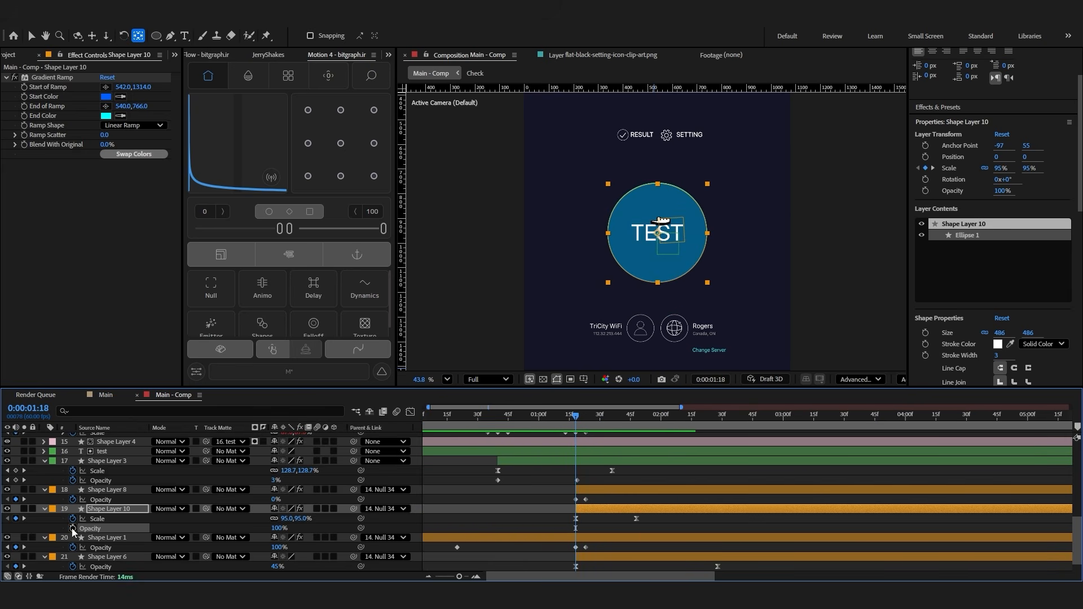
pyautogui.hotkey('shift', 'pagedown')
pyautogui.hotkey('shift', 'pagedown')
pyautogui.moveTo(279, 528); pyautogui.dragTo(106, 549)
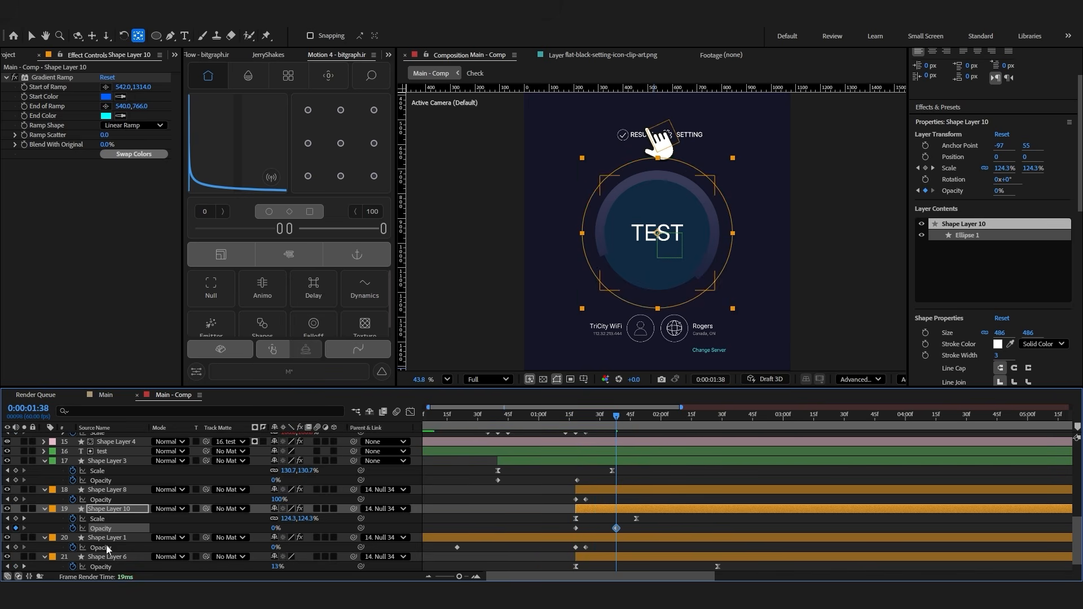
# Move Shape Layer 10's final Opacity keyframe to 0:00:01:48 and preview the expanding ring
pyautogui.click(570, 420)
pyautogui.press('space')
pyautogui.press('space')
pyautogui.click(567, 424)
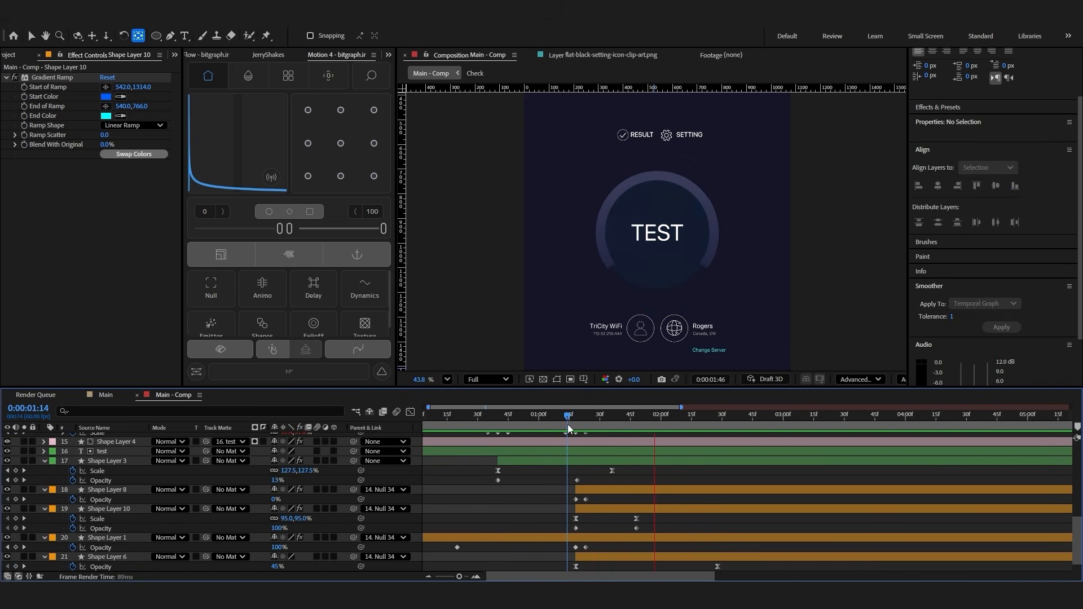
pyautogui.press('space')
# Apply Wave Warp to Shape Layer 10 with Wave Height -15 and Wave Width 139, and check the distorted ring
pyautogui.click(612, 505)
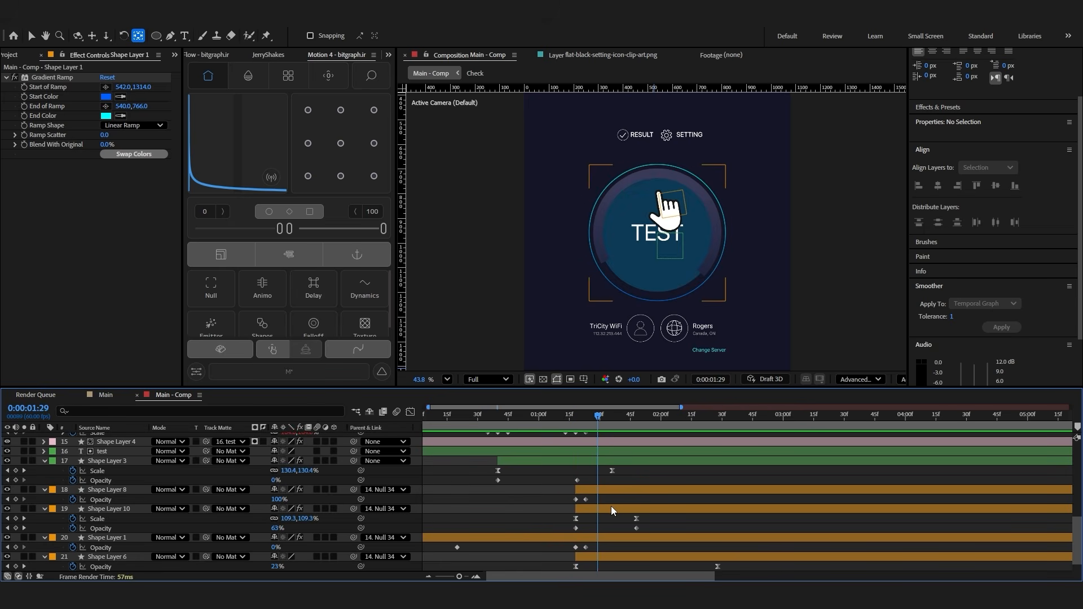
pyautogui.hotkey('ctrl', 'space')
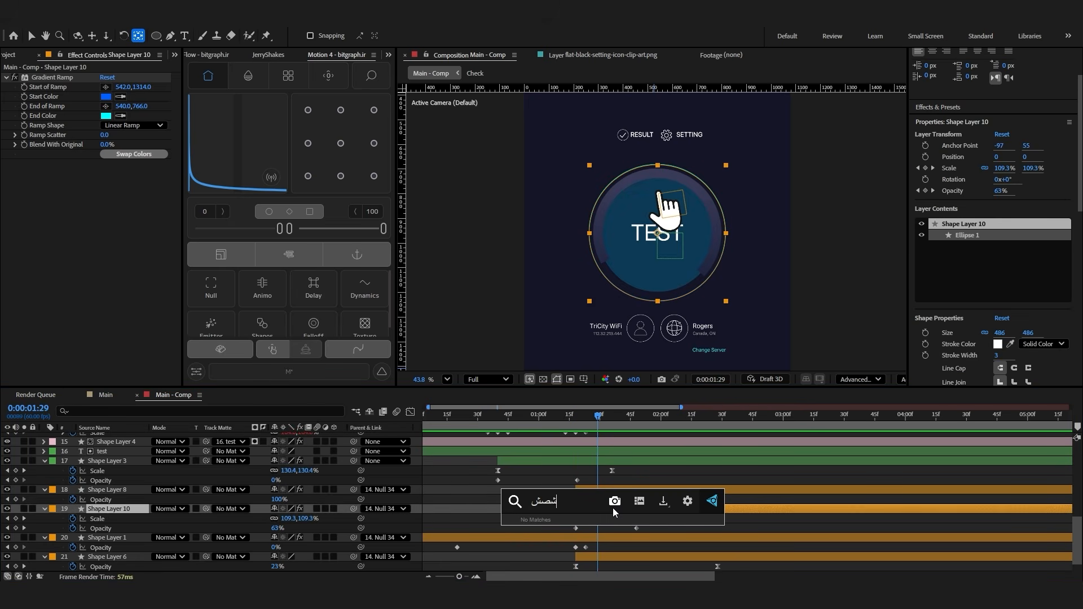
pyautogui.write('wave')
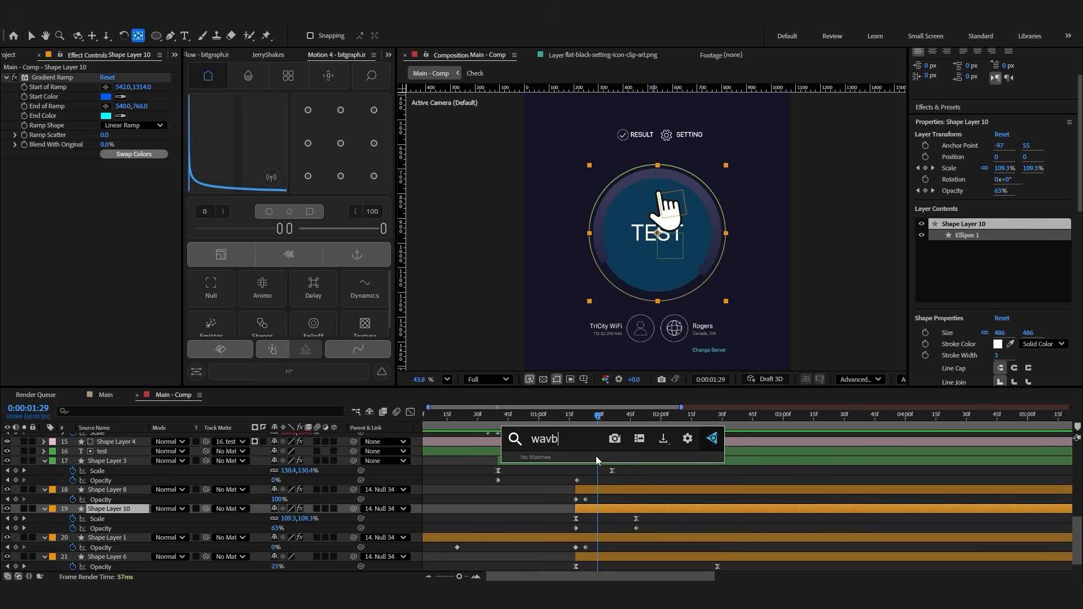
pyautogui.click(685, 487)
pyautogui.hotkey('ctrl', 'shift', 'h')
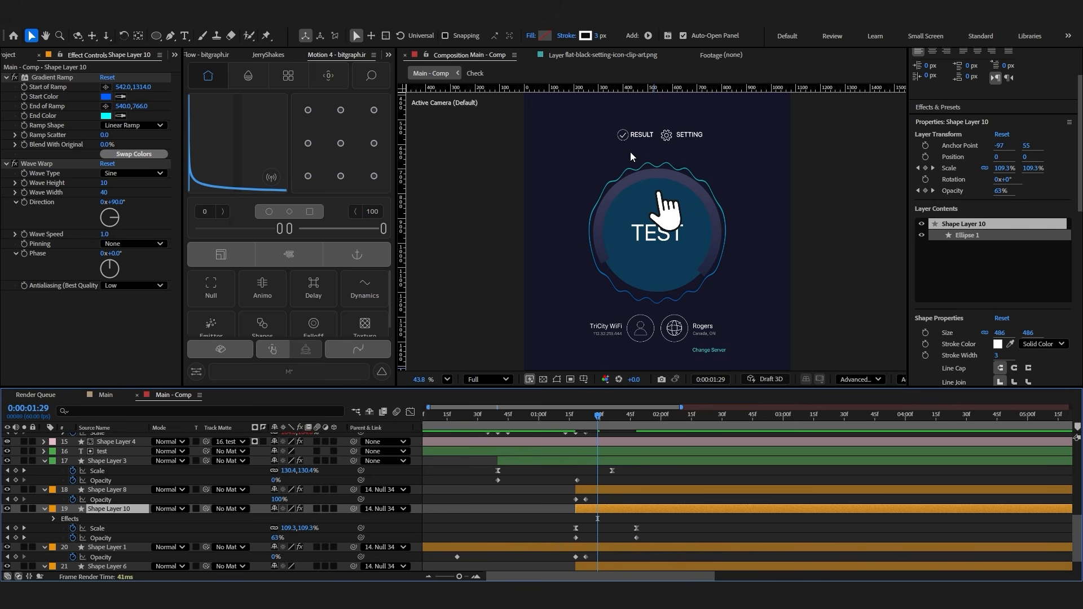
pyautogui.moveTo(104, 192); pyautogui.dragTo(149, 194)
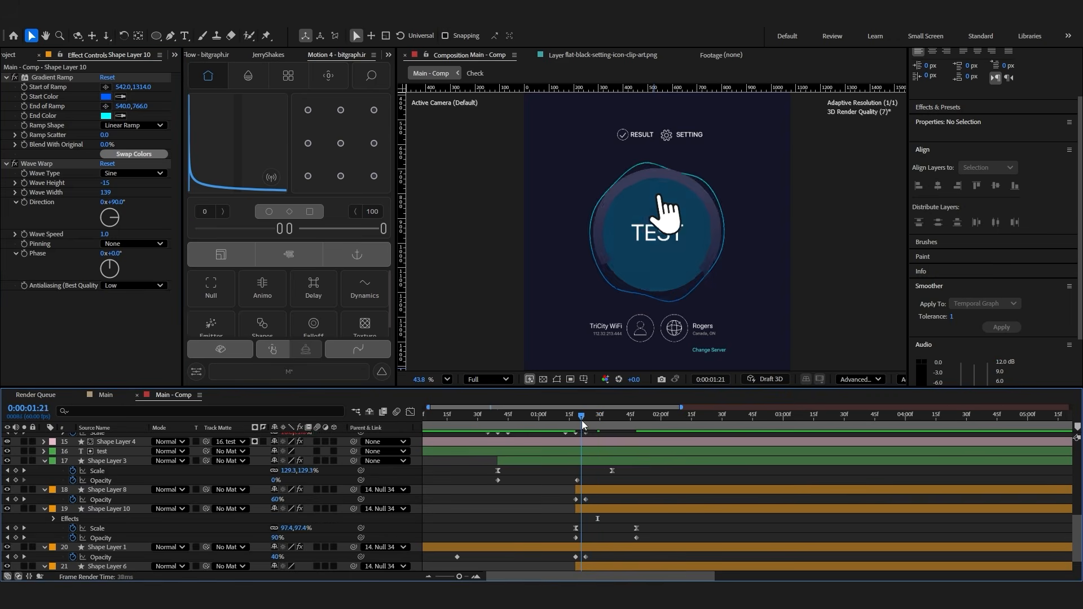
pyautogui.moveTo(581, 421); pyautogui.dragTo(591, 421)
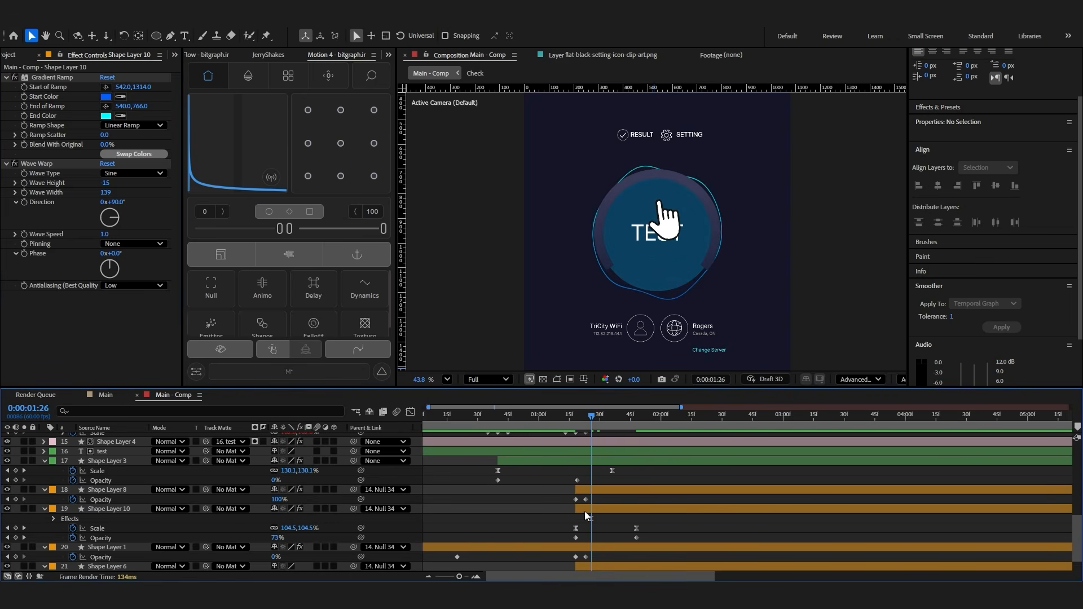
# Move Shape Layer 10 below Shape Layer 6 in the layer stack and check the ring animation
pyautogui.click(584, 511)
pyautogui.moveTo(94, 515); pyautogui.dragTo(93, 571)
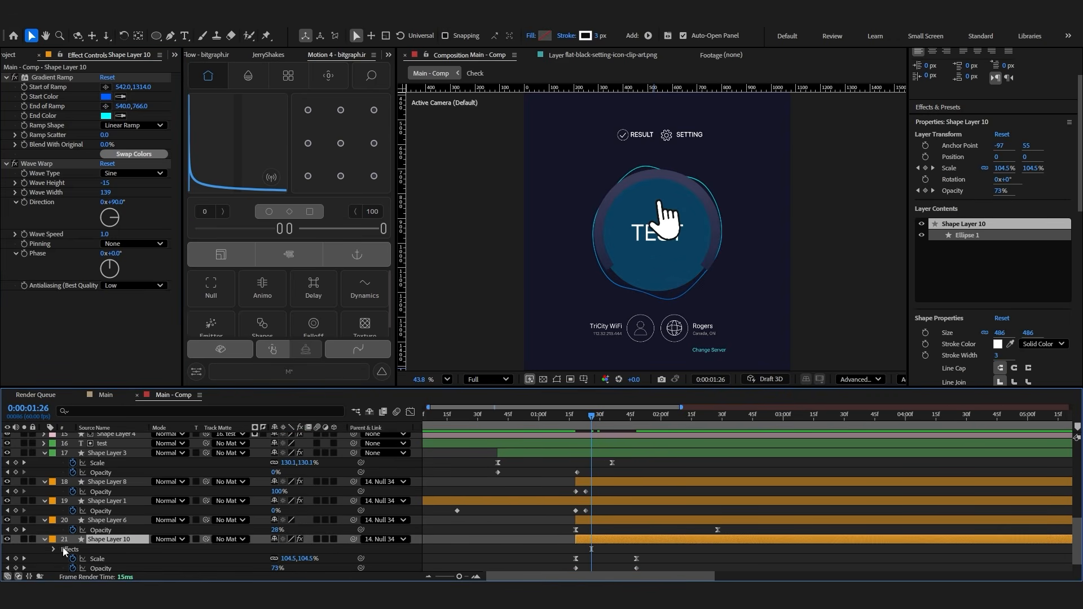
pyautogui.moveTo(606, 428); pyautogui.dragTo(539, 434)
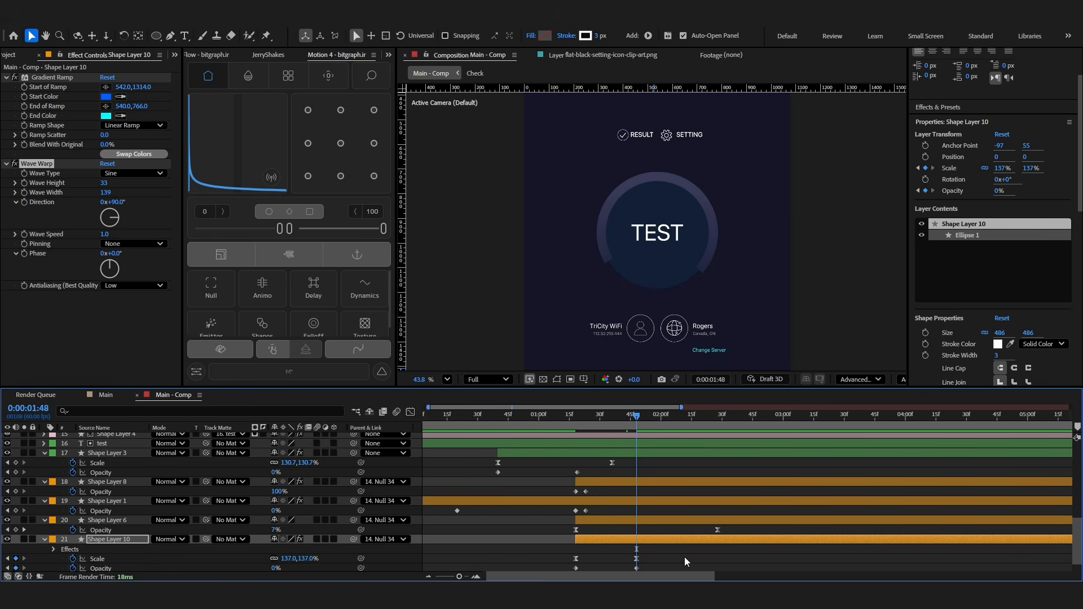
# While temporarily extending Shape Layer 10's fade, set Wave Warp to Height 10, Width 120 and Direction 49°, and move the layer above Shape Layer 8
pyautogui.moveTo(636, 568); pyautogui.dragTo(775, 568)
pyautogui.moveTo(286, 558); pyautogui.dragTo(276, 559)
pyautogui.moveTo(105, 193); pyautogui.dragTo(226, 196)
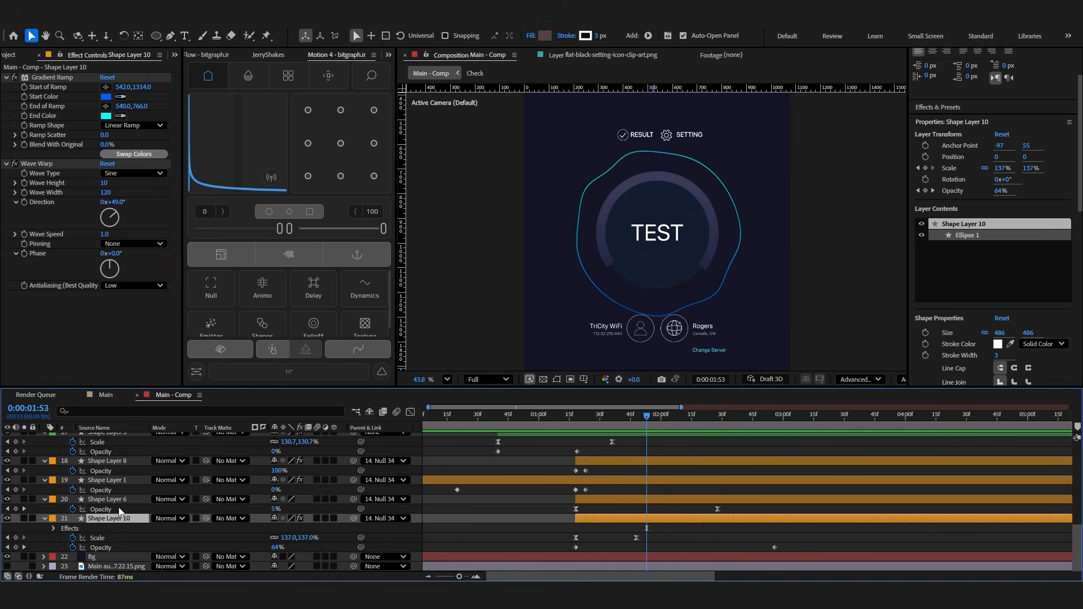
pyautogui.moveTo(116, 510); pyautogui.dragTo(112, 458)
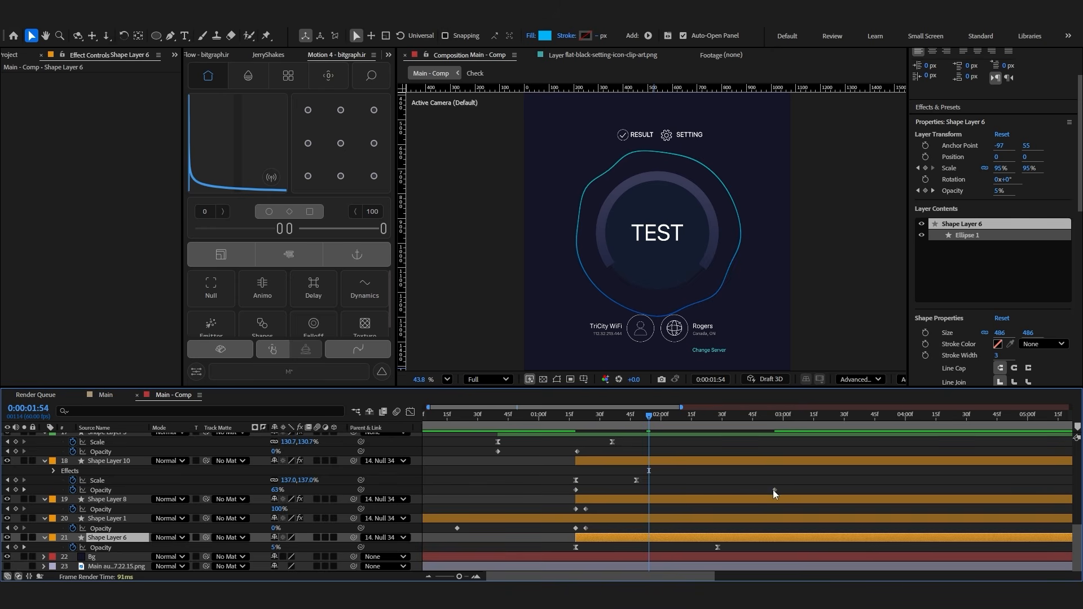
pyautogui.moveTo(774, 490); pyautogui.dragTo(637, 490)
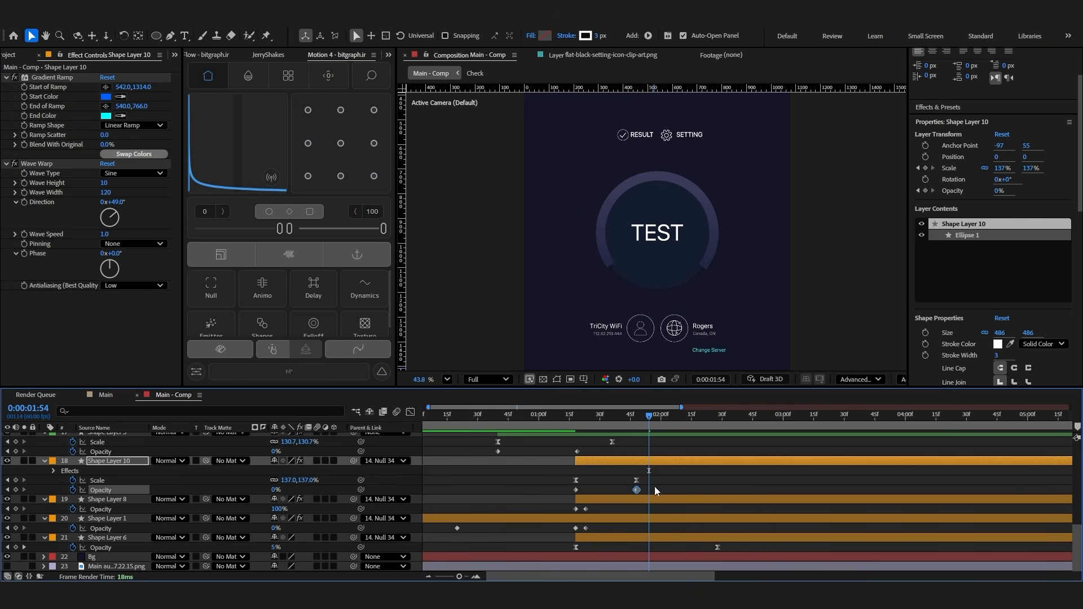
# Keyframe the Position of the Check, Result, setting icon and setting text layers between 0:00:01:18 and 0:00:01:25 to slide them upward
pyautogui.click(567, 424)
pyautogui.press('h')
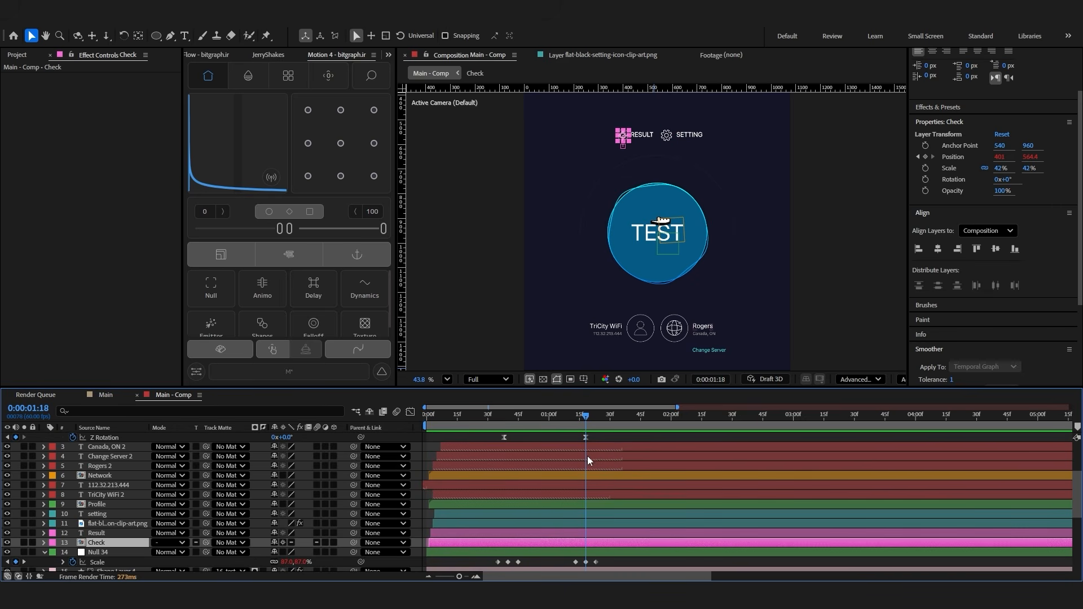
pyautogui.keyDown('shift'); pyautogui.click(587, 448); pyautogui.keyUp('shift')
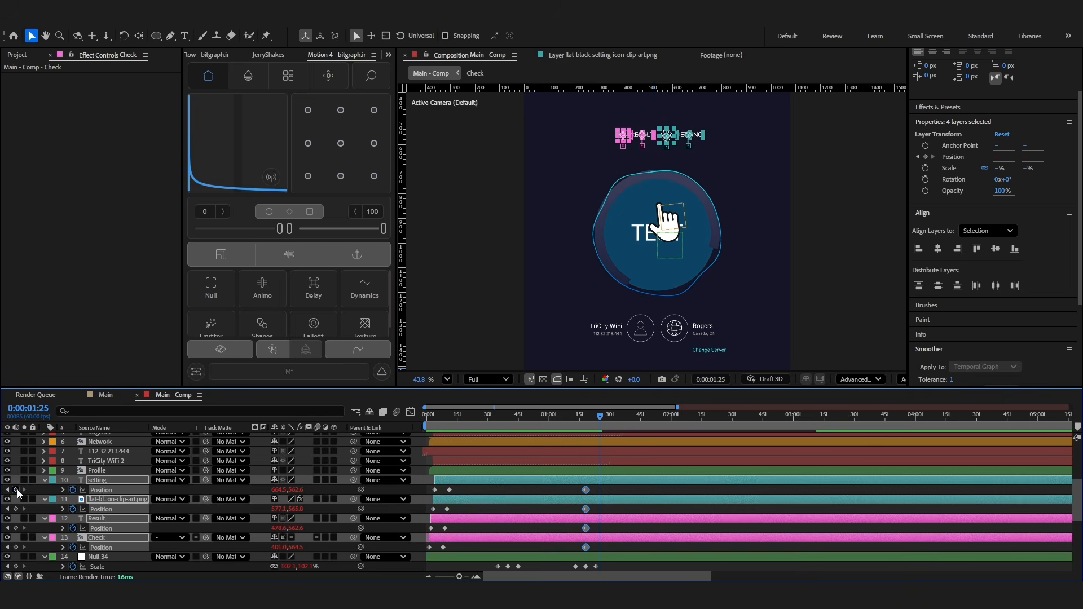
pyautogui.click(16, 490)
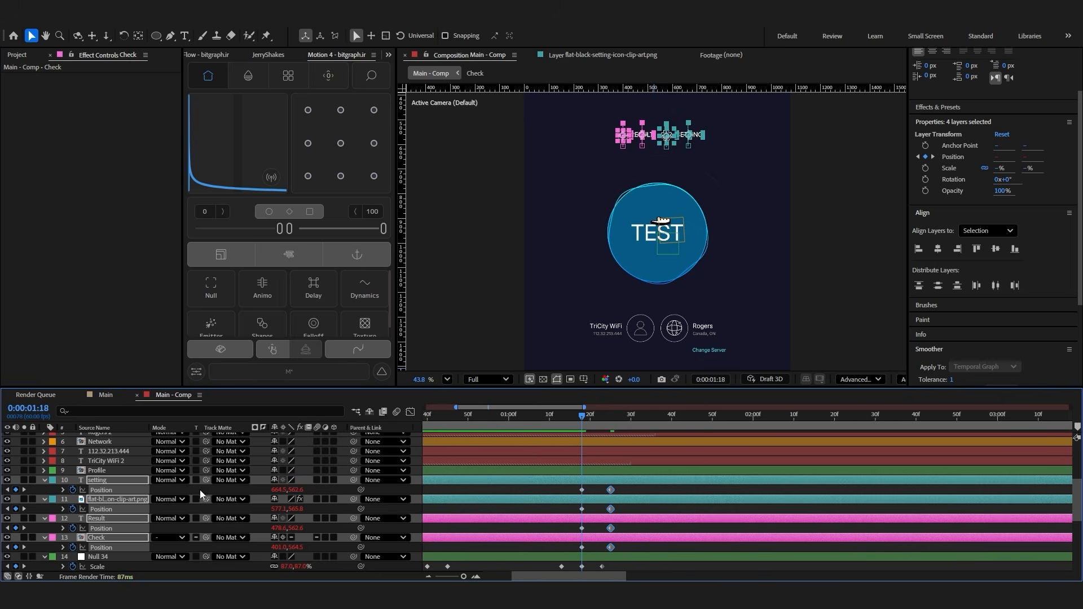
# Keyframe the same four layers' Opacity to fade out from 100% at 0:00:01:18 to 0:00:01:22, and preview the transition
pyautogui.hotkey('shift', 't')
pyautogui.click(72, 499)
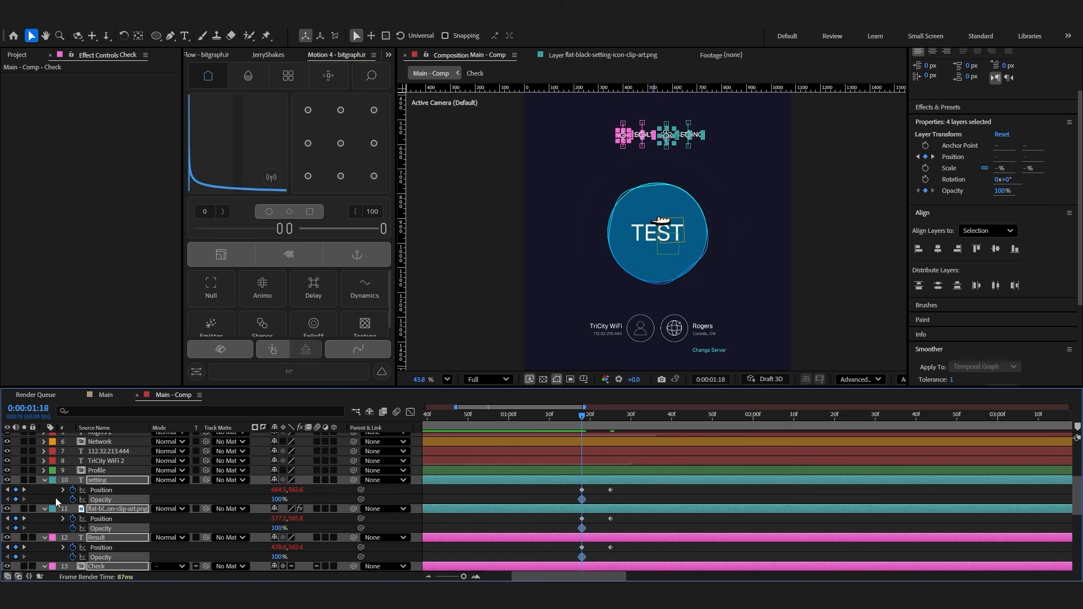
pyautogui.click(574, 421)
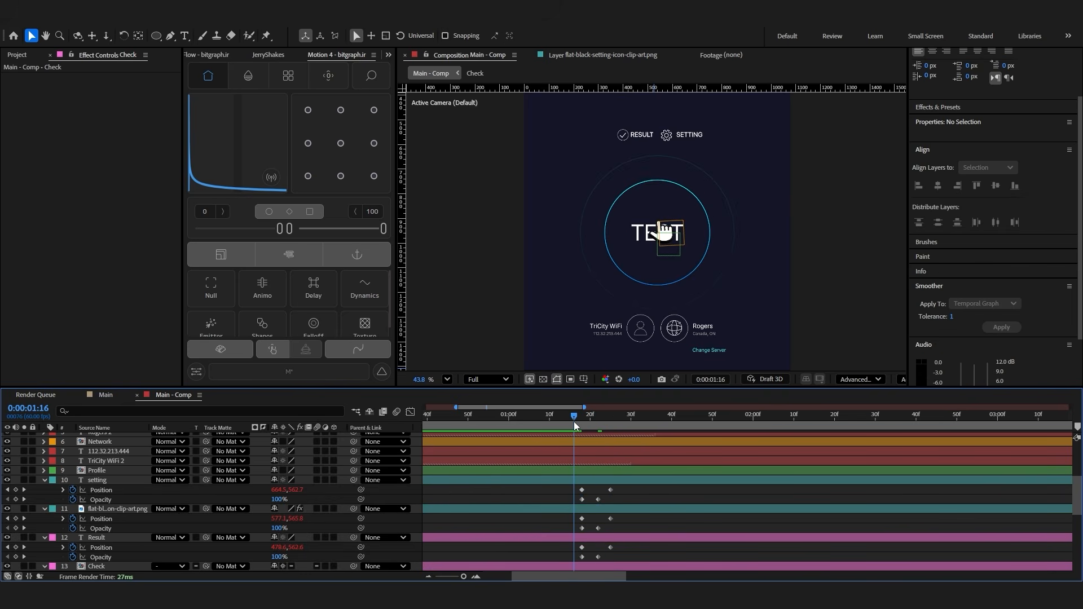
pyautogui.press('space')
pyautogui.click(549, 420)
pyautogui.press('space')
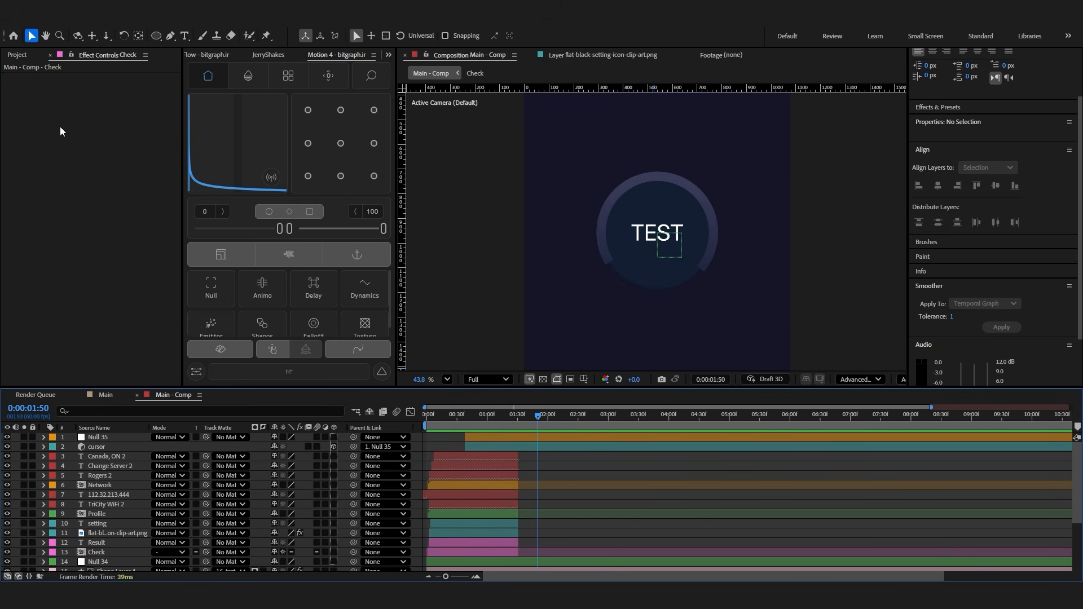
# Place ui-2 - Upscale.png above the gauge reference screenshot in Main - Comp and scale it to 48%
pyautogui.click(28, 54)
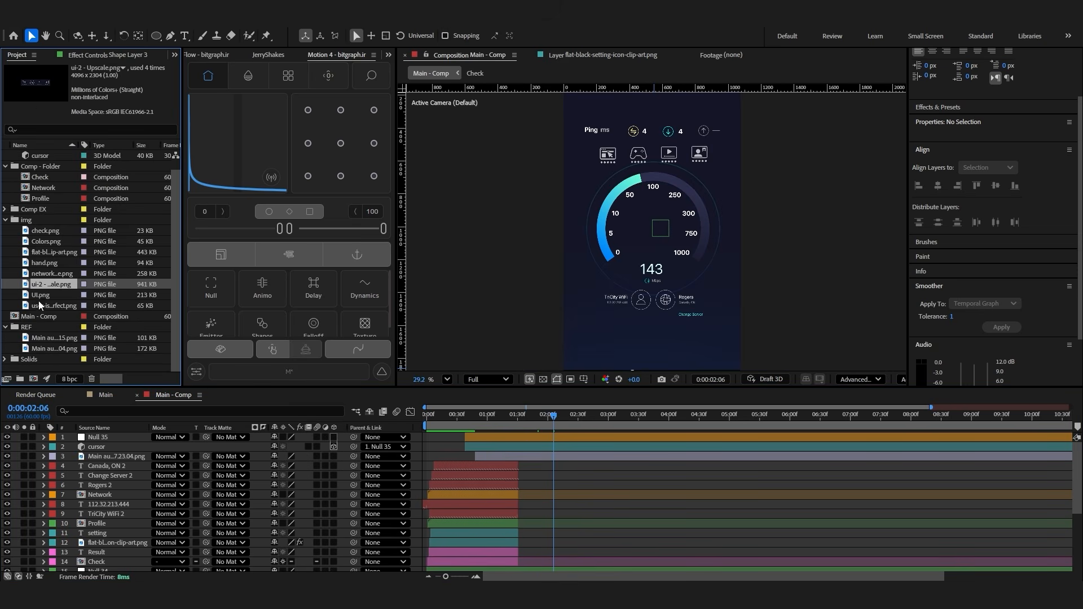
pyautogui.moveTo(39, 301); pyautogui.dragTo(474, 454)
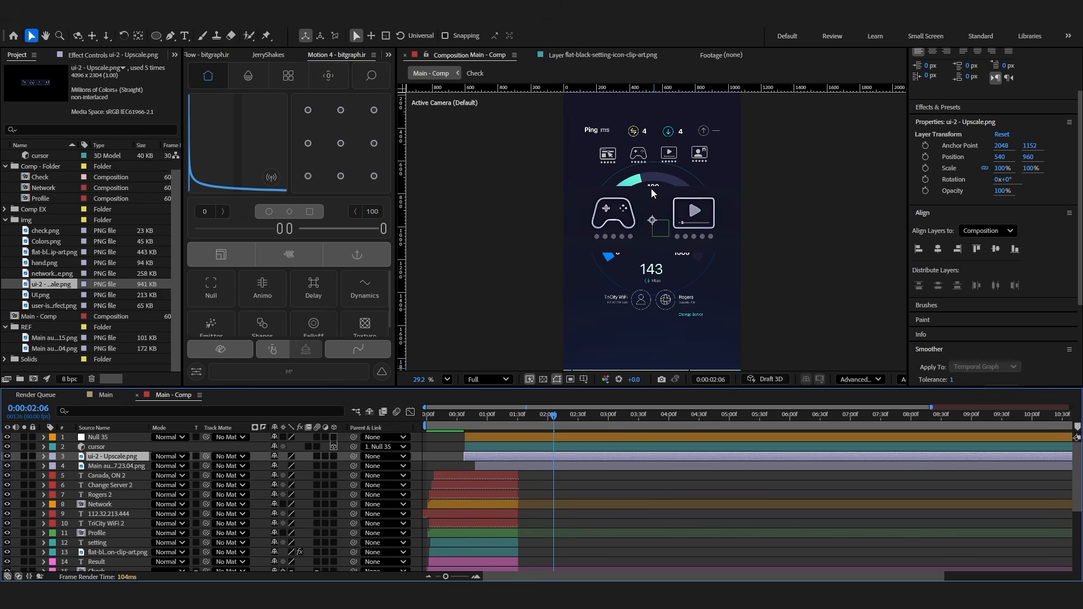
pyautogui.press('s')
pyautogui.moveTo(289, 468); pyautogui.dragTo(260, 466)
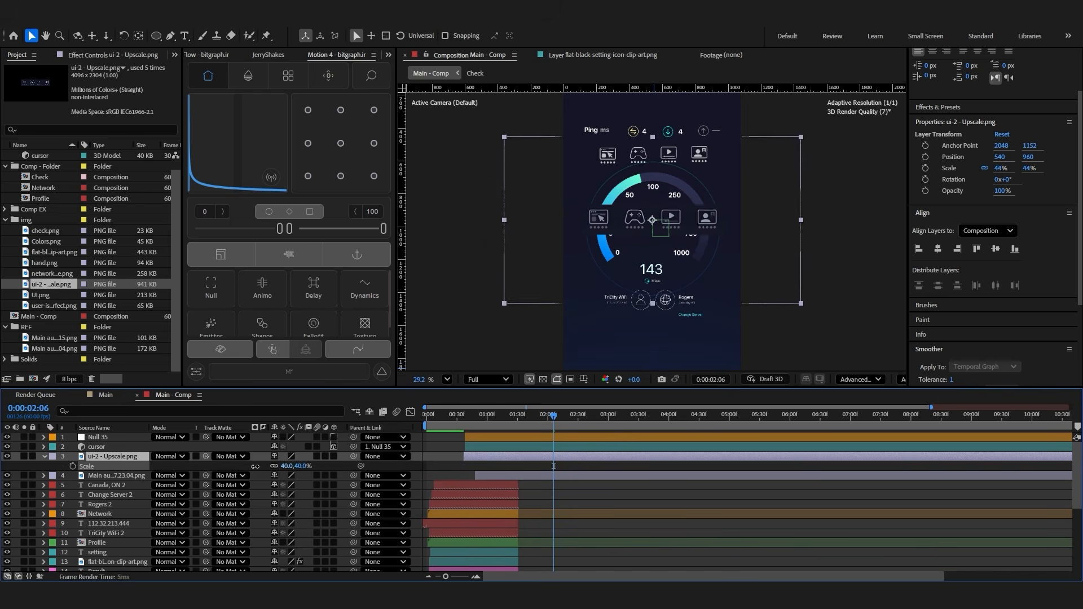
pyautogui.click(575, 499)
pyautogui.click(526, 456)
# Solo the ui-2 - Upscale.png layer and key out its dark blue background using Color Key with Color Tolerance 83
pyautogui.hotkey('ctrl', 'space')
pyautogui.click(24, 456)
pyautogui.hotkey('ctrl', 'space')
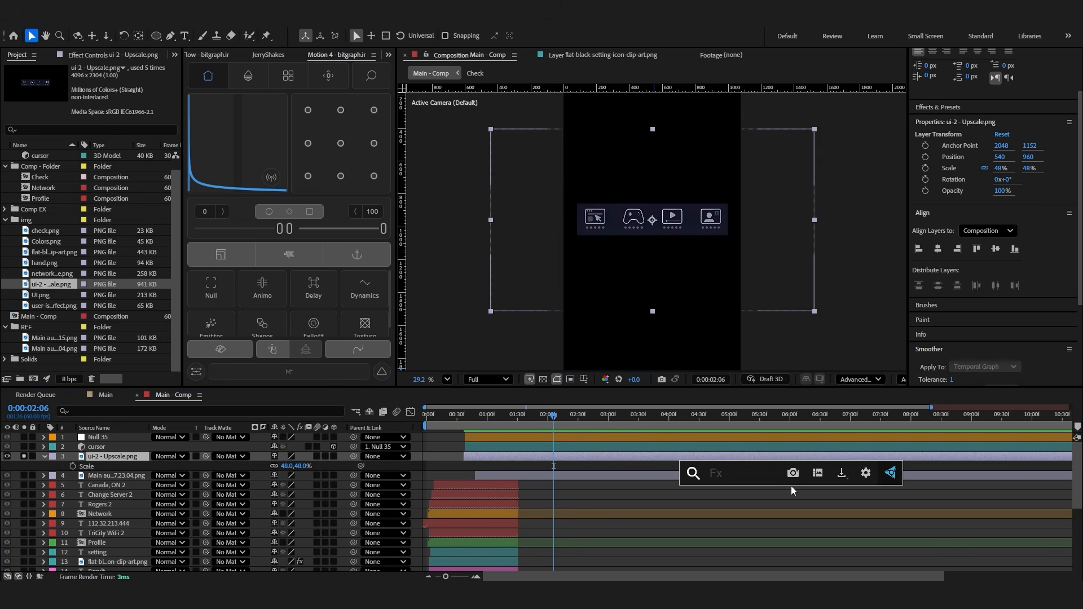
pyautogui.write('color')
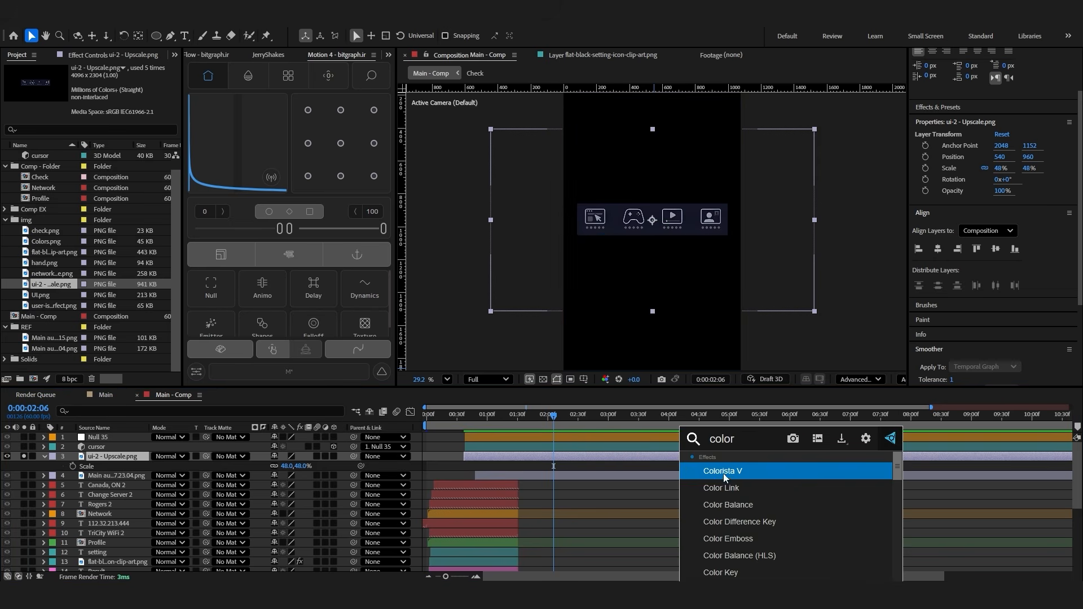
pyautogui.click(721, 573)
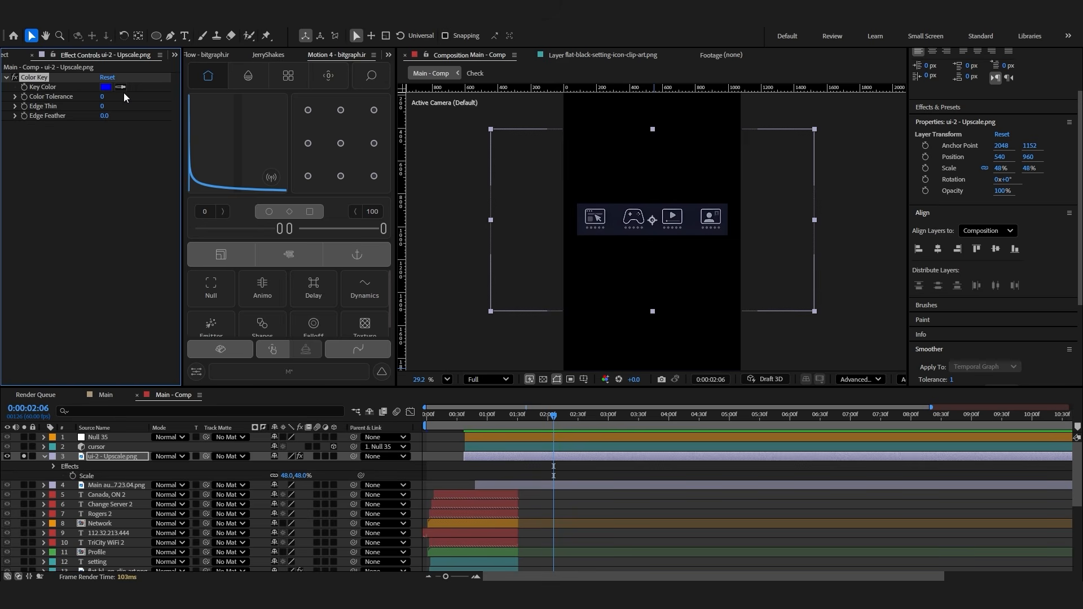
pyautogui.click(626, 210)
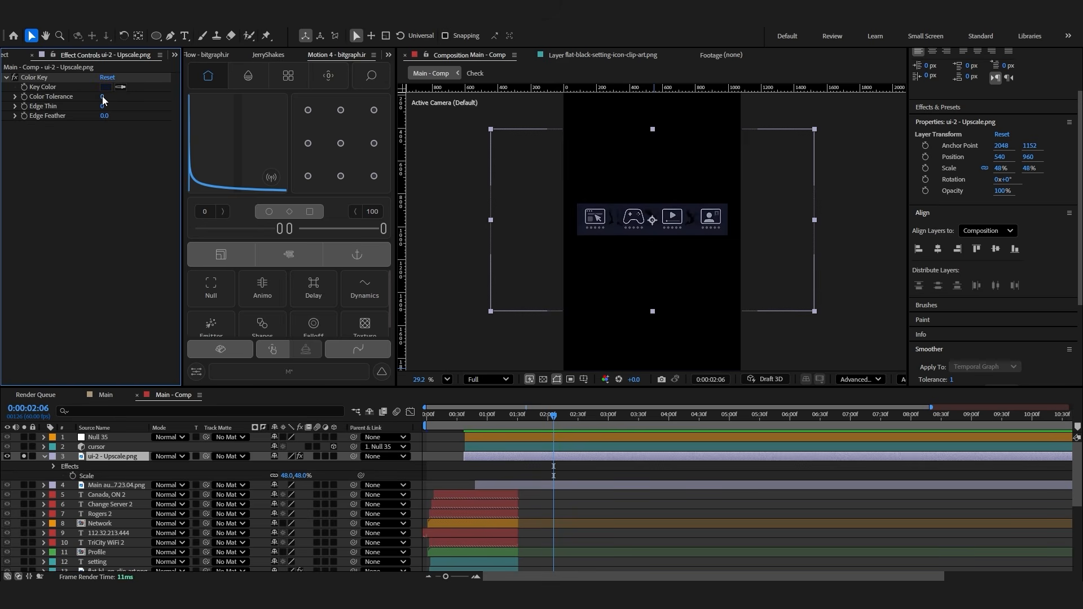
pyautogui.moveTo(103, 99); pyautogui.dragTo(154, 110)
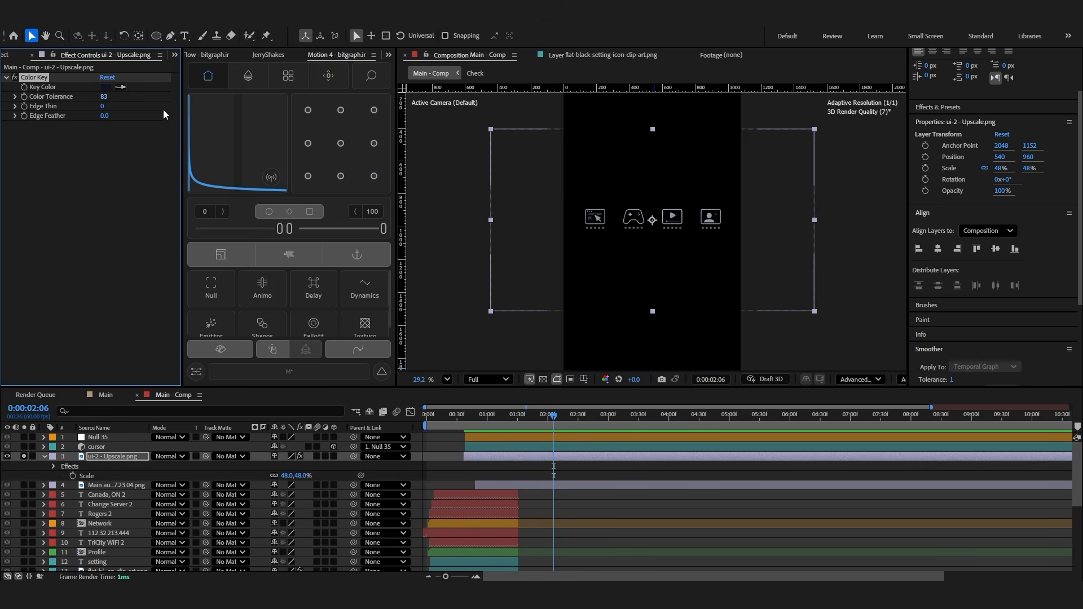
# Set the Color Key's Edge Thin to -5 and its Color Tolerance to 28
pyautogui.scroll(4, 644, 242)
pyautogui.click(103, 106)
pyautogui.press('Down')
pyautogui.press('Down')
pyautogui.press('Down')
pyautogui.press('Down')
pyautogui.press('Down')
pyautogui.press('Return')
pyautogui.moveTo(103, 97); pyautogui.dragTo(75, 97)
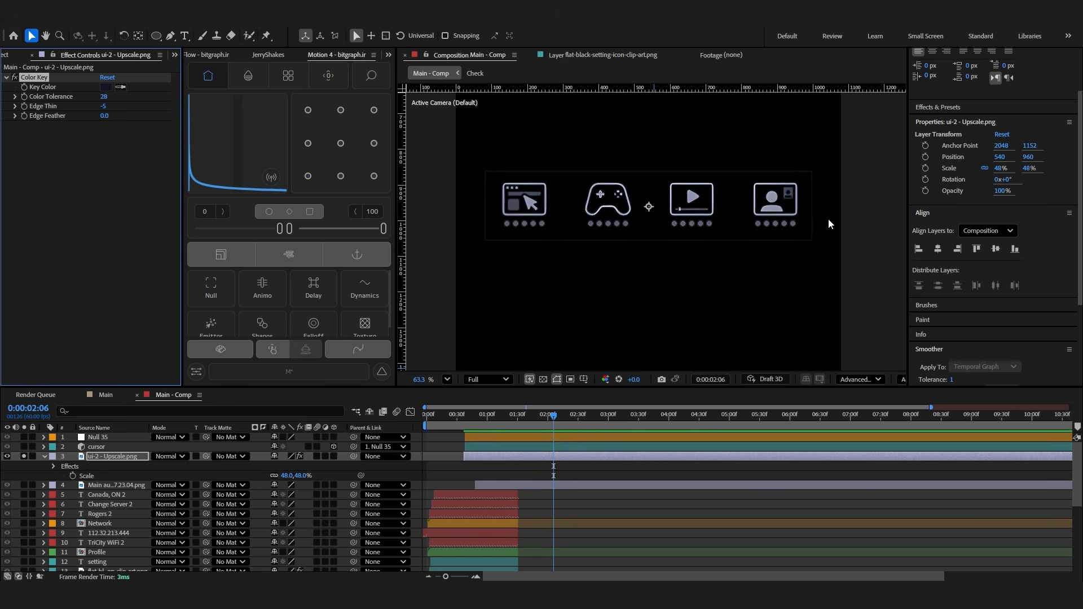
# Draw a rectangular mask around the four icons on the ui-2 - Upscale.png layer, cutting off the leftover outline
pyautogui.click(133, 457)
pyautogui.click(156, 36)
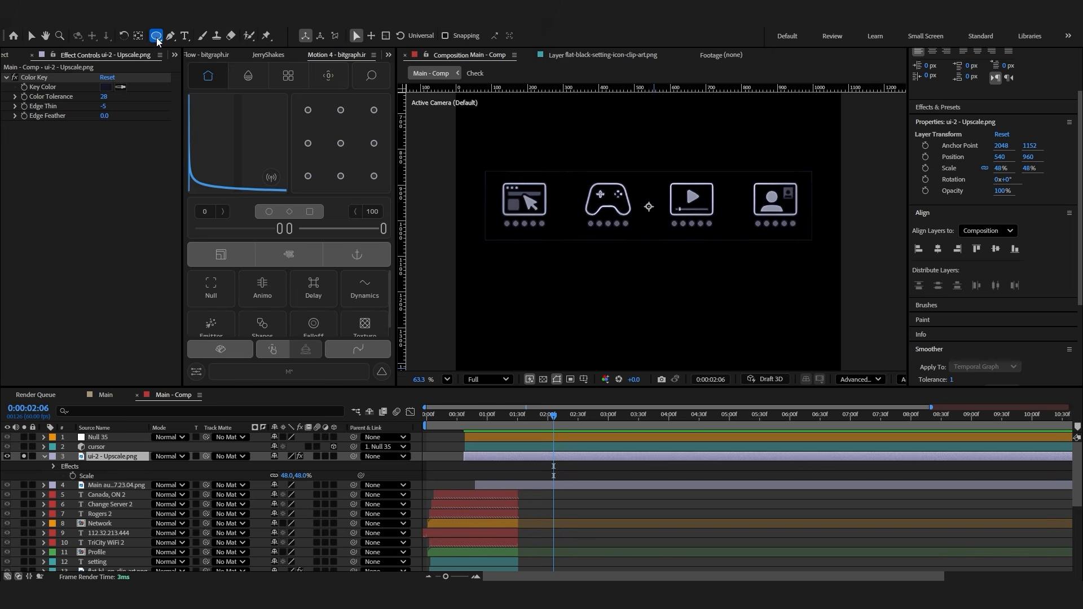
pyautogui.click(183, 38)
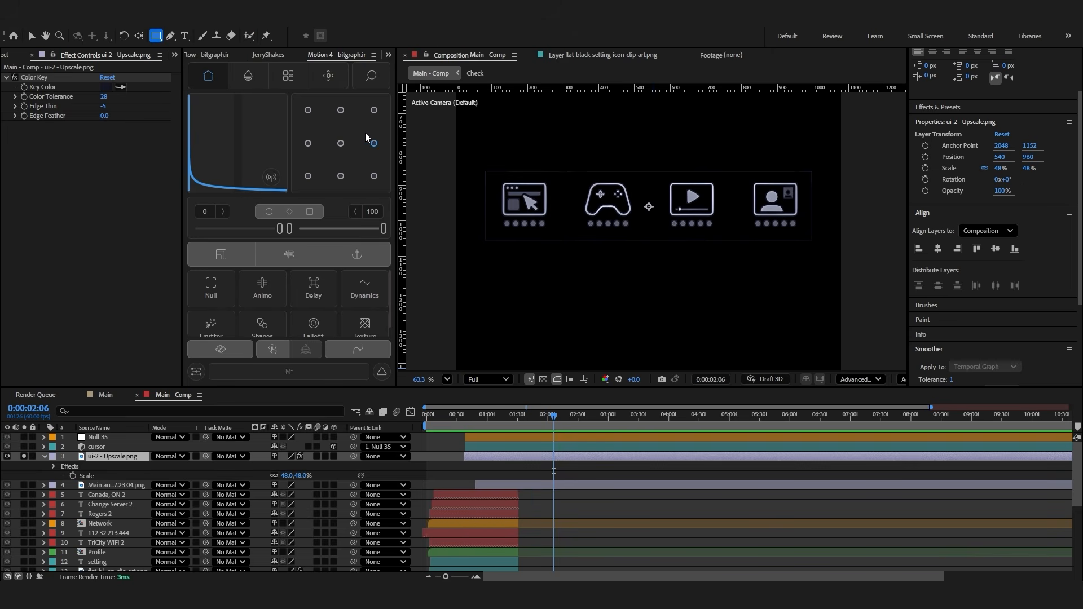
pyautogui.moveTo(489, 176)
pyautogui.mouseDown()
pyautogui.moveTo(740, 237)
pyautogui.moveTo(808, 237)
pyautogui.mouseUp()
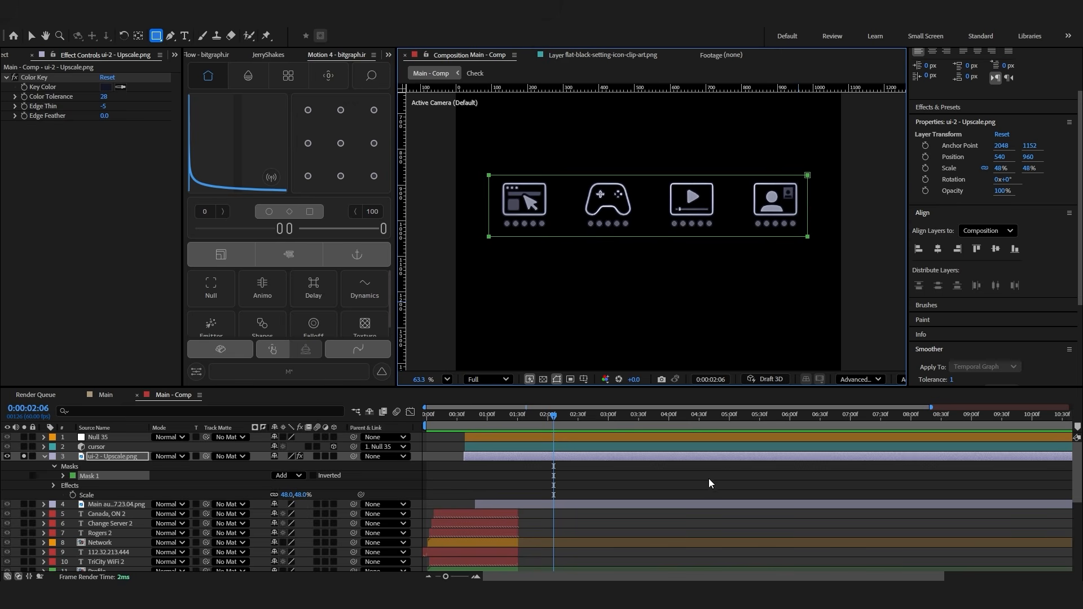
pyautogui.click(692, 485)
pyautogui.press('/')
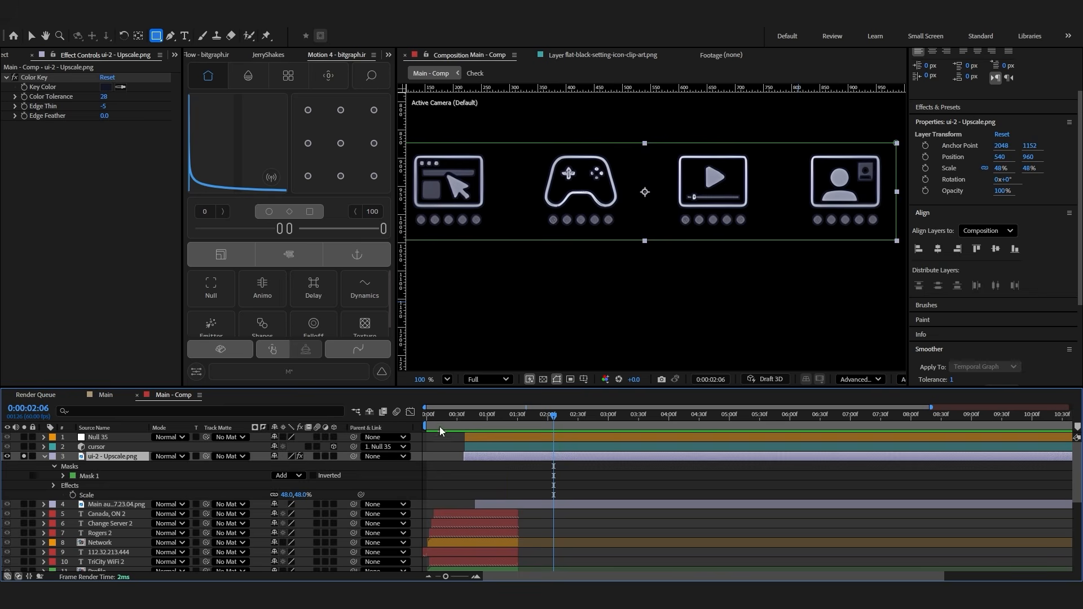
# Set the Color Key's Edge Thin to 0 and keep Color Tolerance at 28
pyautogui.moveTo(103, 96); pyautogui.dragTo(93, 97)
pyautogui.hotkey('ctrl', 'z')
pyautogui.click(103, 108)
pyautogui.press('Up')
pyautogui.press('Up')
# Apply a Fill effect to the ui-2 - Upscale.png layer and set its color to white (FFFFFF)
pyautogui.hotkey('ctrl', 'space')
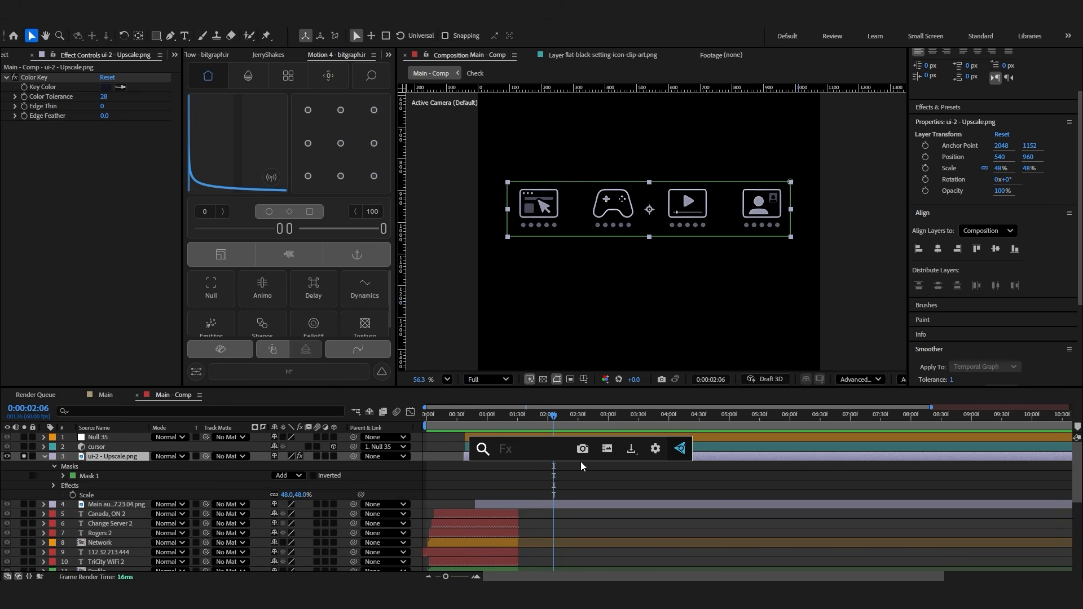
pyautogui.write('fill')
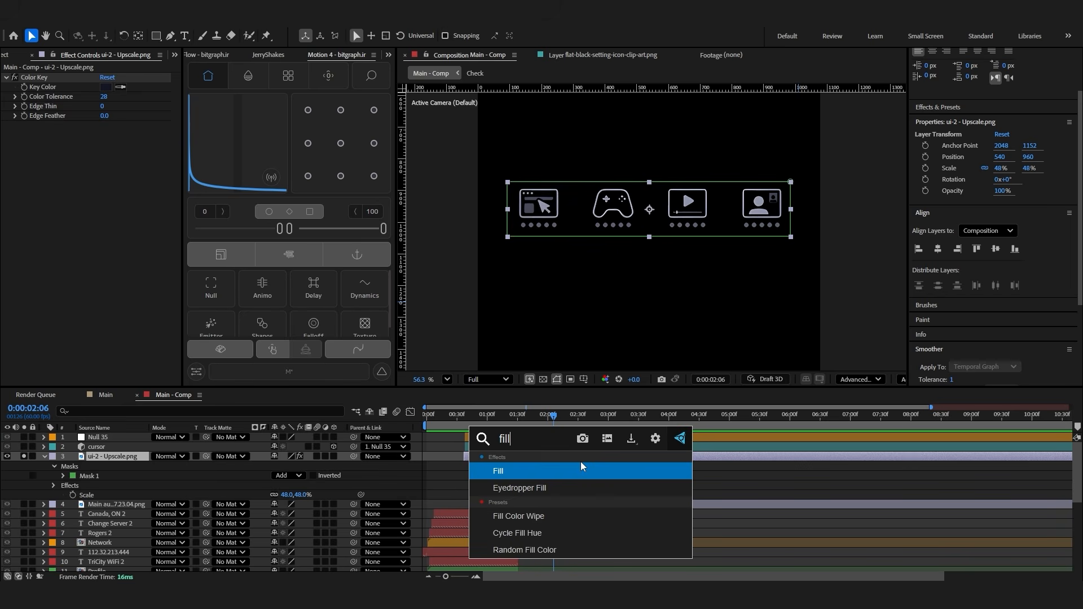
pyautogui.press('Return')
pyautogui.click(105, 154)
pyautogui.write('ffffff')
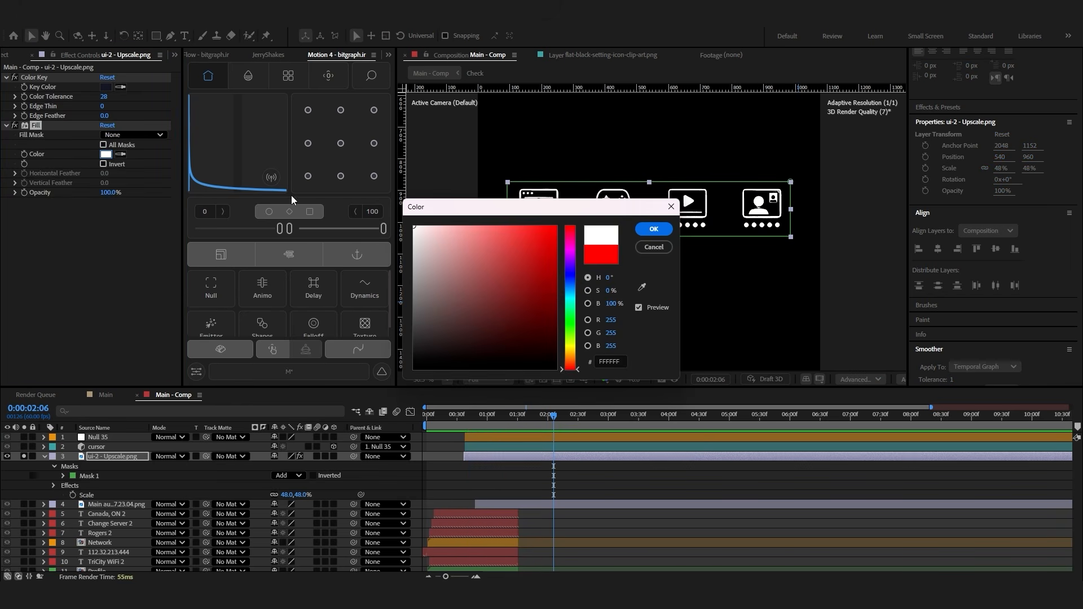
pyautogui.click(670, 229)
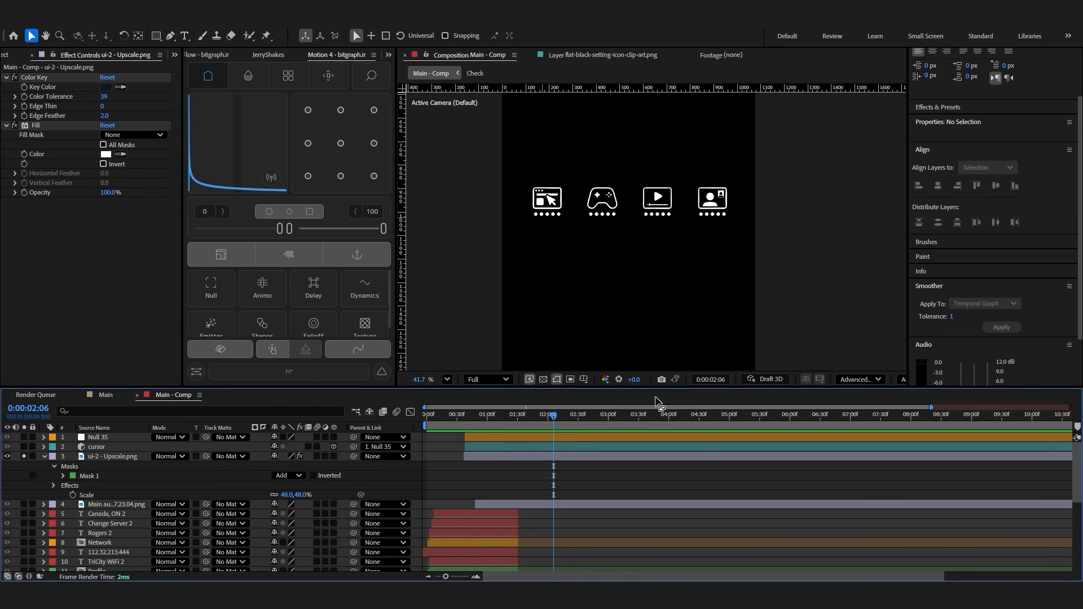
# Pre-compose the ui-2 - Upscale.png layer, moving all its attributes into the new composition
pyautogui.click(551, 457)
pyautogui.hotkey('ctrl', 'shift', 'c')
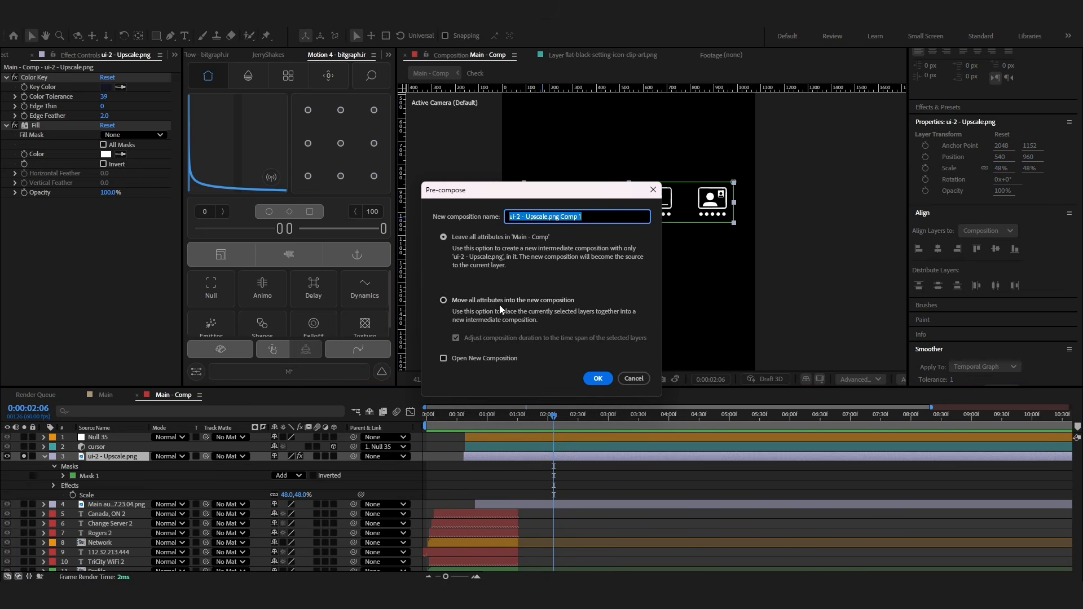
pyautogui.click(598, 378)
pyautogui.click(51, 457)
pyautogui.click(91, 357)
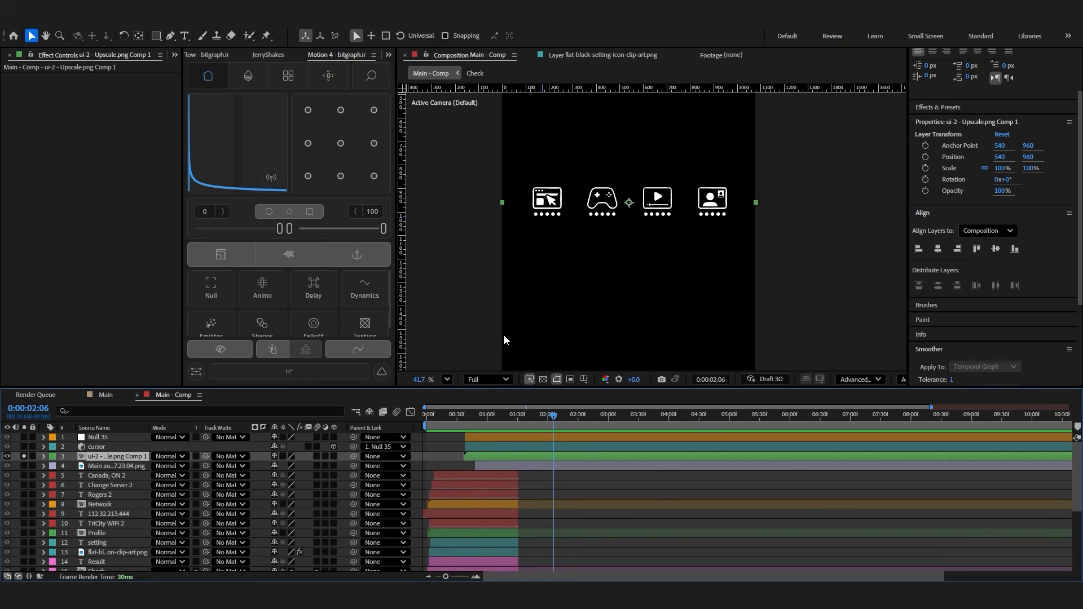
# Draw a rectangular mask around the browser-window icon and its dots on the pre-composed icon layer
pyautogui.press('q')
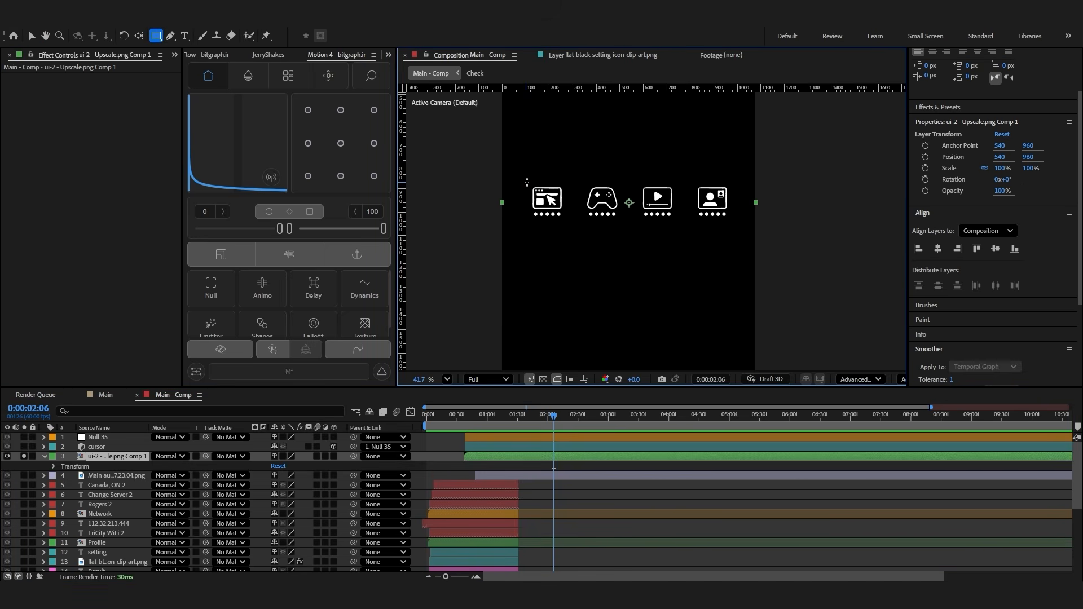
pyautogui.moveTo(527, 182); pyautogui.dragTo(568, 221)
pyautogui.click(553, 463)
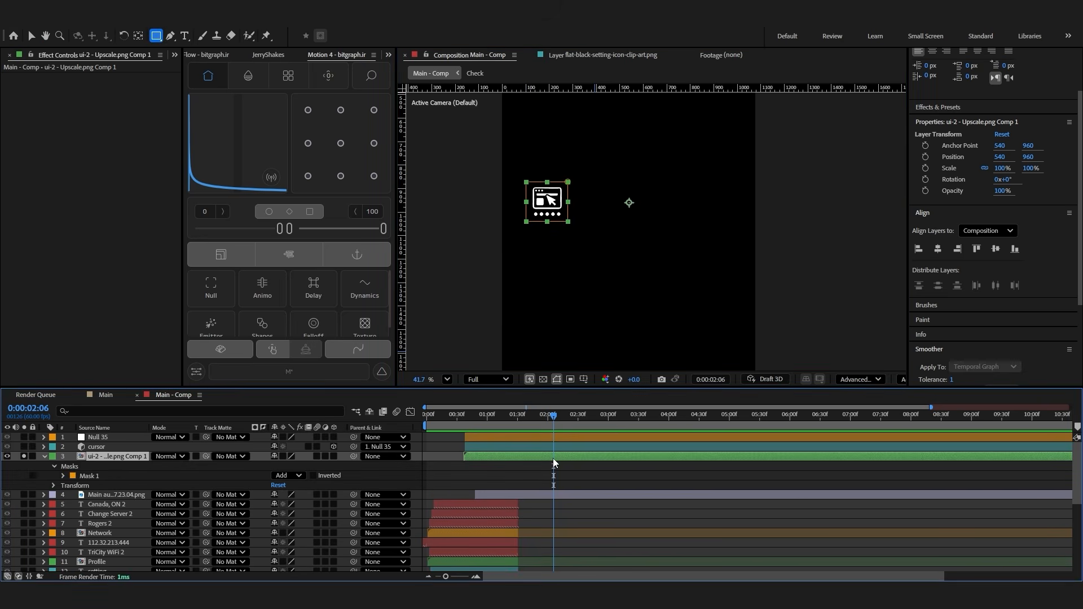
# Duplicate the masked icon layer and shift the copy's mask over to the game controller icon
pyautogui.hotkey('ctrl', 'd')
pyautogui.press('m')
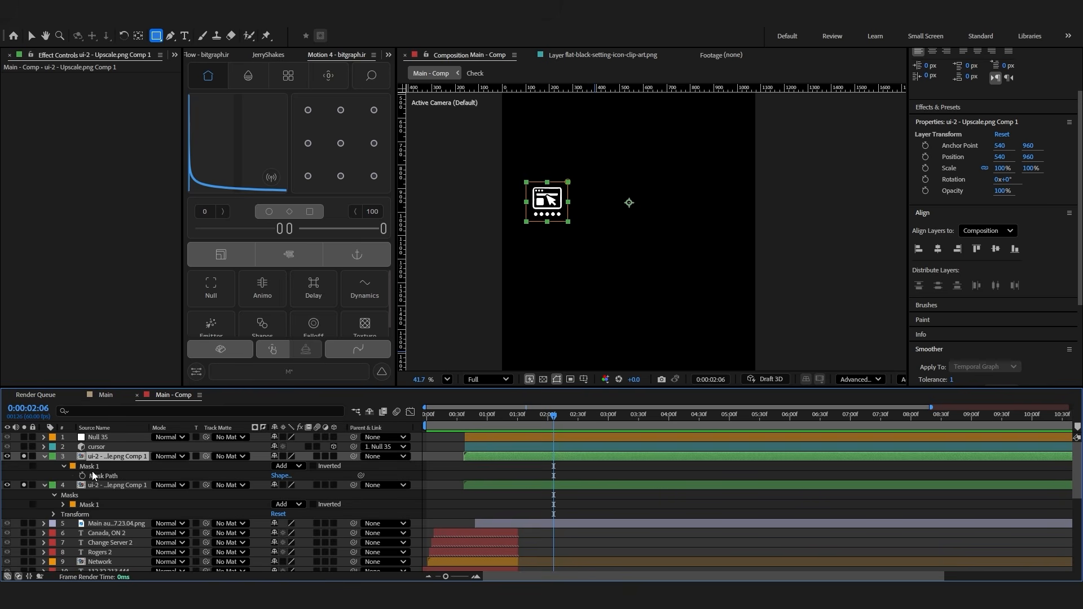
pyautogui.click(31, 36)
pyautogui.click(112, 458)
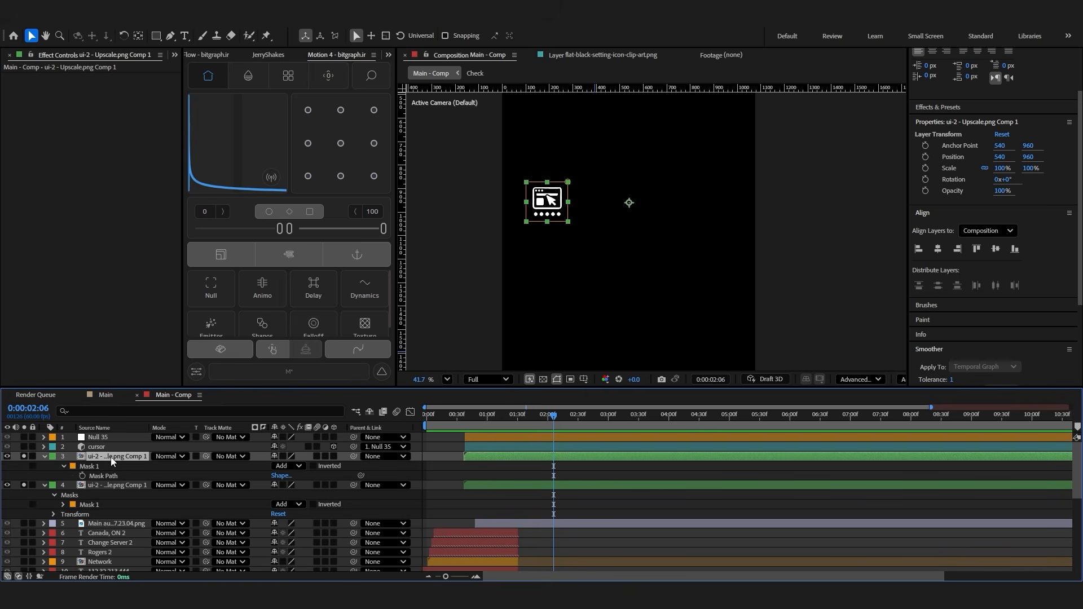
pyautogui.click(101, 468)
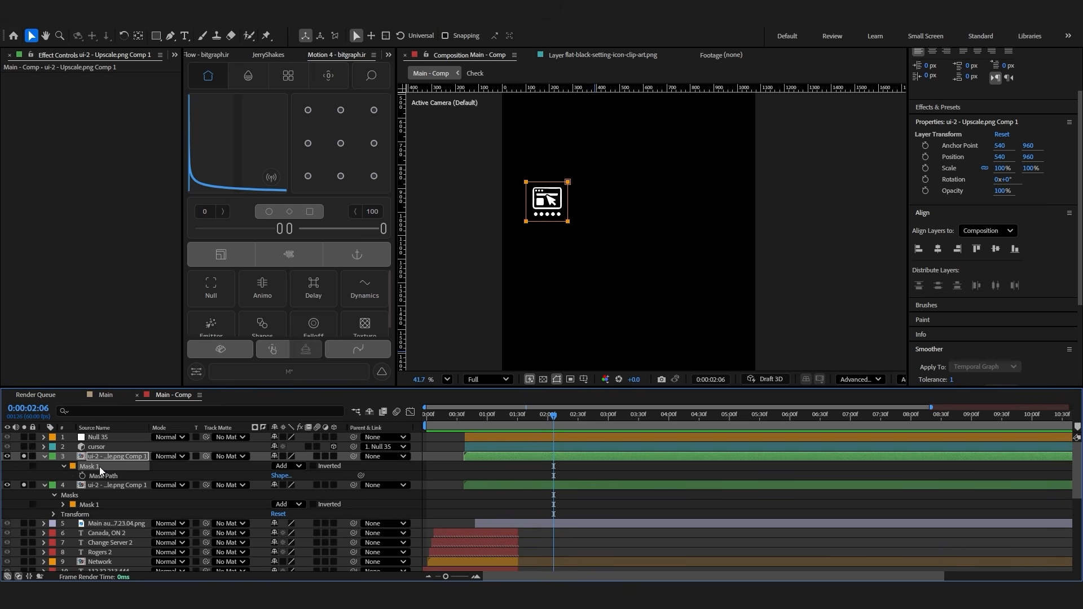
pyautogui.moveTo(546, 225); pyautogui.dragTo(599, 225)
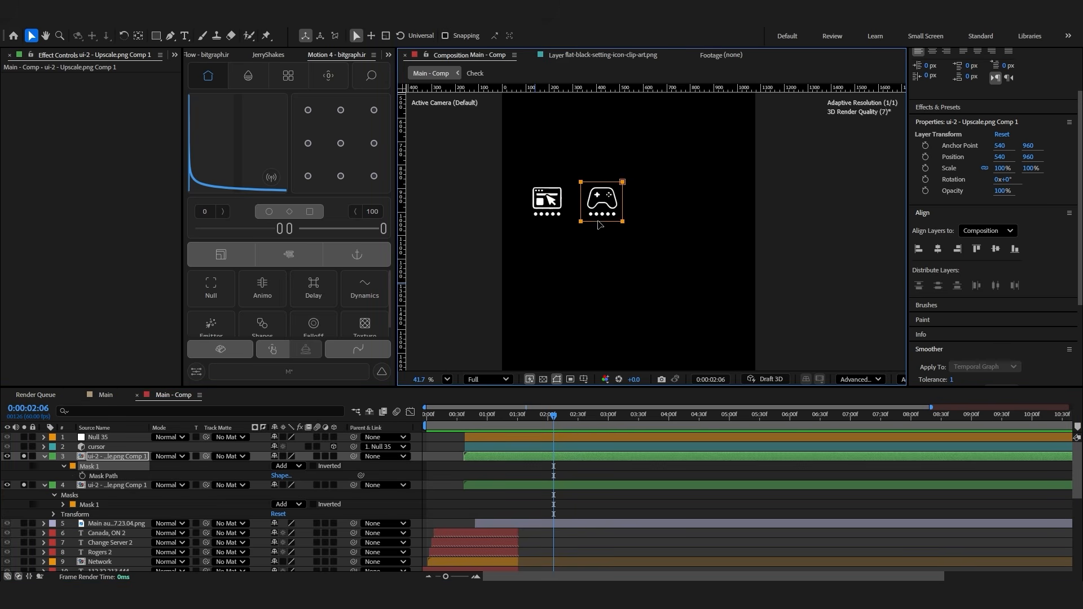
# Duplicate the icon layer for the video player and contact card icons, shifting each copy's mask to its icon
pyautogui.hotkey('ctrl', 'd')
pyautogui.click(513, 464)
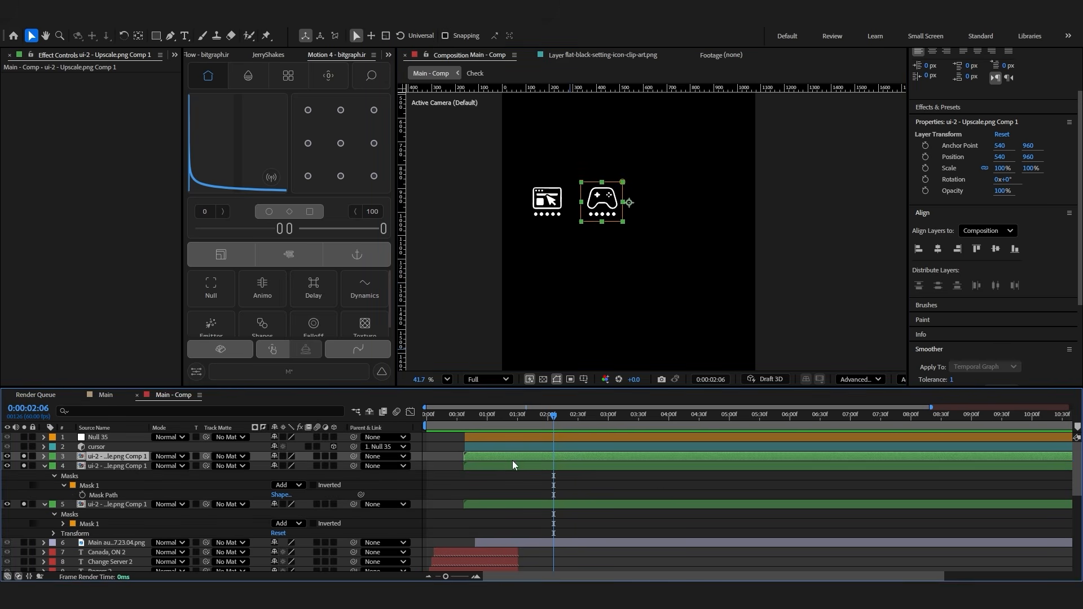
pyautogui.press('m')
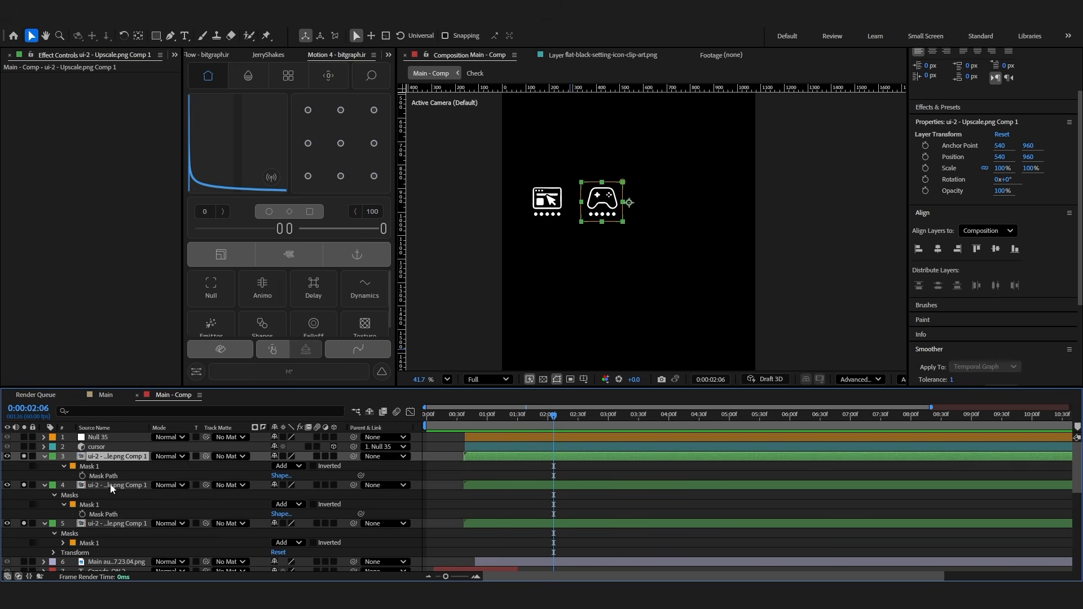
pyautogui.click(91, 466)
pyautogui.moveTo(605, 227); pyautogui.dragTo(653, 224)
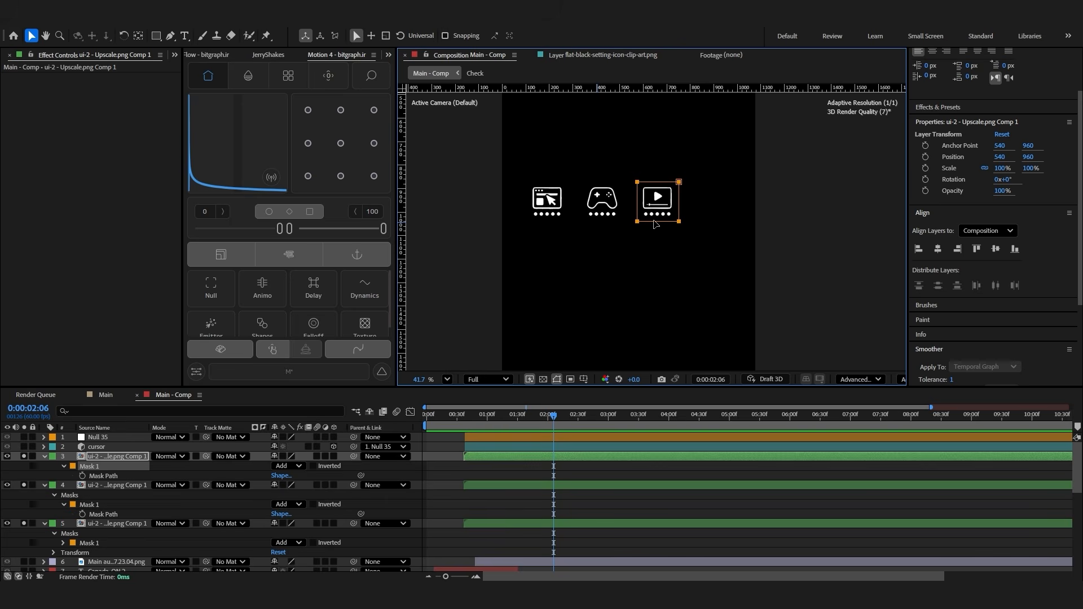
pyautogui.click(574, 483)
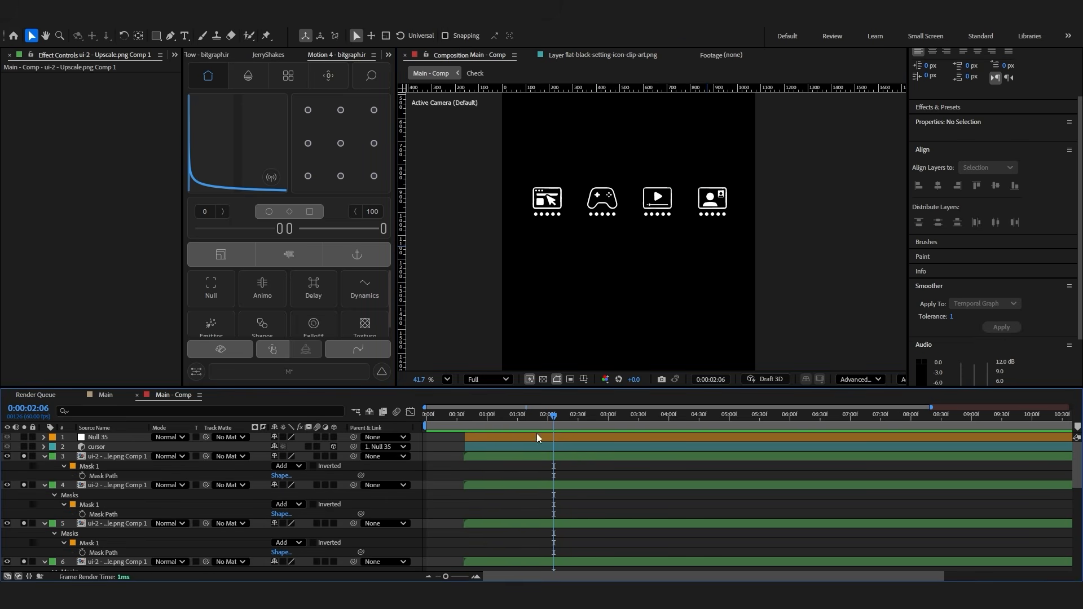
# Center the anchor point of each of the four masked icon layers on its own icon
pyautogui.click(522, 457)
pyautogui.scroll(-1, 508, 494)
pyautogui.keyDown('shift'); pyautogui.click(505, 532); pyautogui.keyUp('shift')
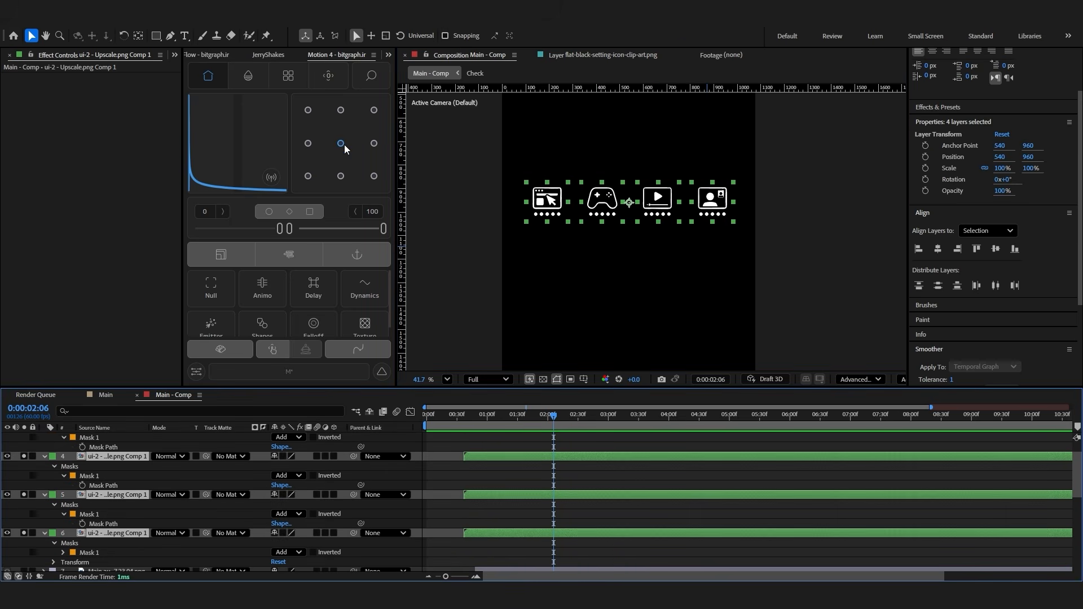
pyautogui.click(340, 145)
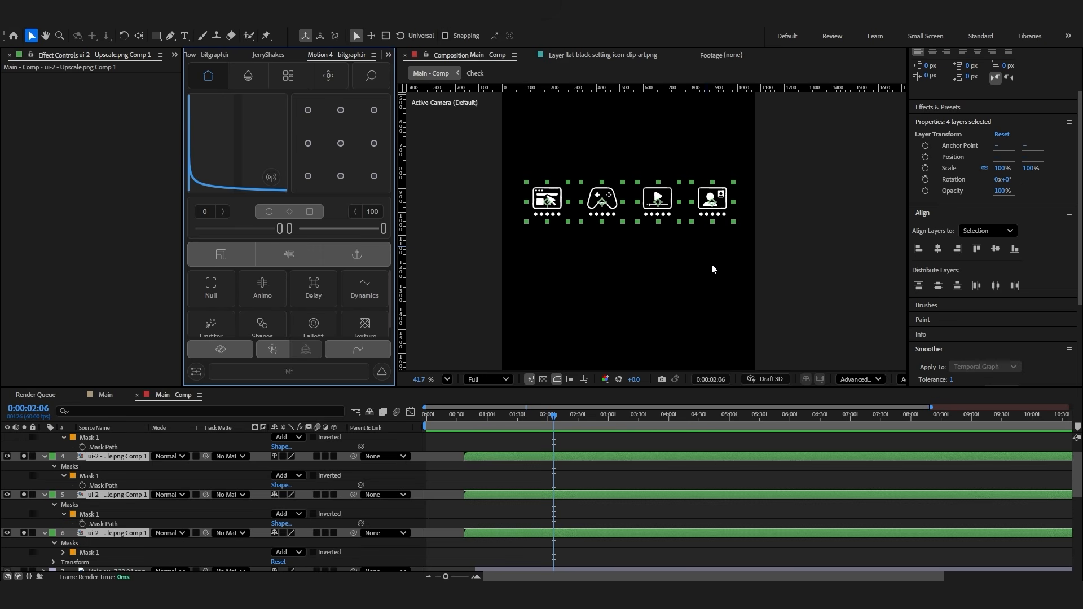
# Parent the four icon layers to a new null and set the null's scale to 77%
pyautogui.scroll(2, 561, 491)
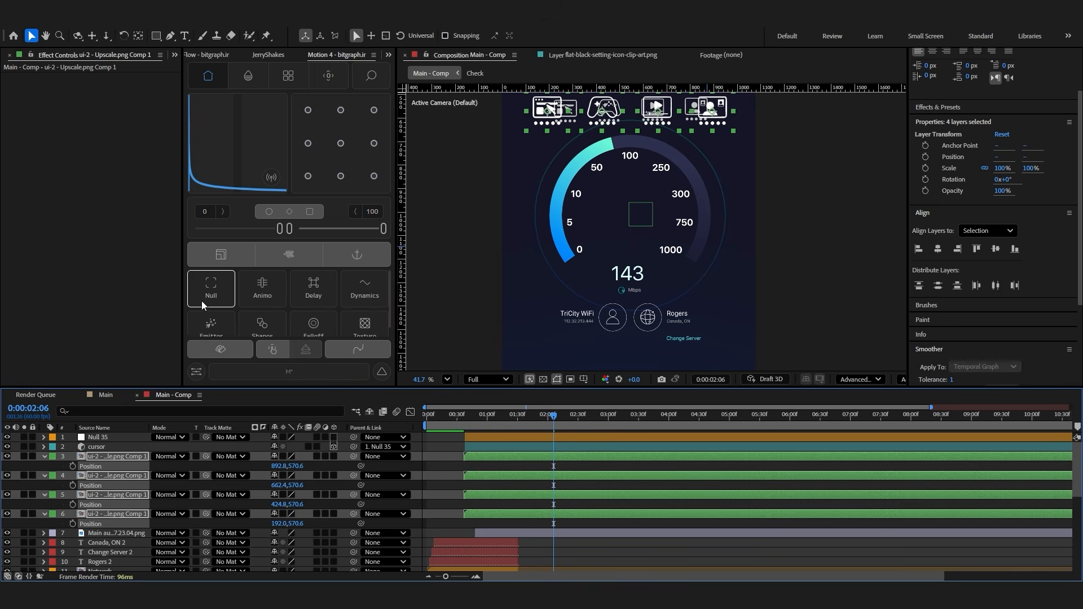
pyautogui.click(211, 288)
pyautogui.press('s')
pyautogui.moveTo(304, 466); pyautogui.dragTo(298, 468)
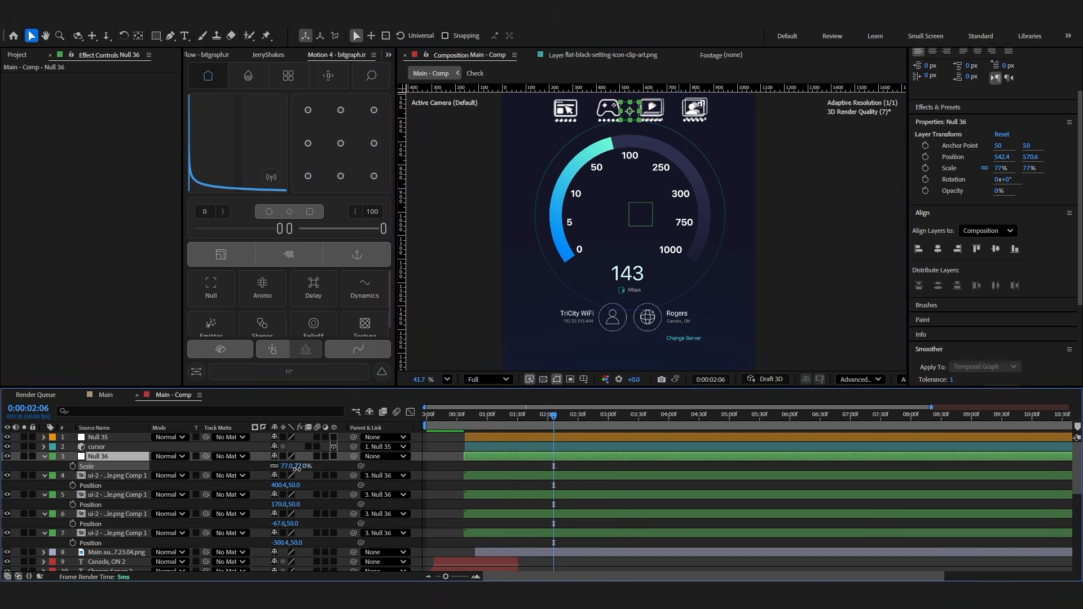
# Move the icons' null to position 545.4, 598.6
pyautogui.click(694, 109)
pyautogui.click(542, 456)
pyautogui.press('p')
# Draw a rectangle about 55 by 46 px above the browser-window icon and fill it with gray sampled from the reference icons
pyautogui.scroll(5, 595, 98)
pyautogui.press('q')
pyautogui.moveTo(479, 137)
pyautogui.mouseDown()
pyautogui.moveTo(523, 179)
pyautogui.moveTo(520, 169)
pyautogui.mouseUp()
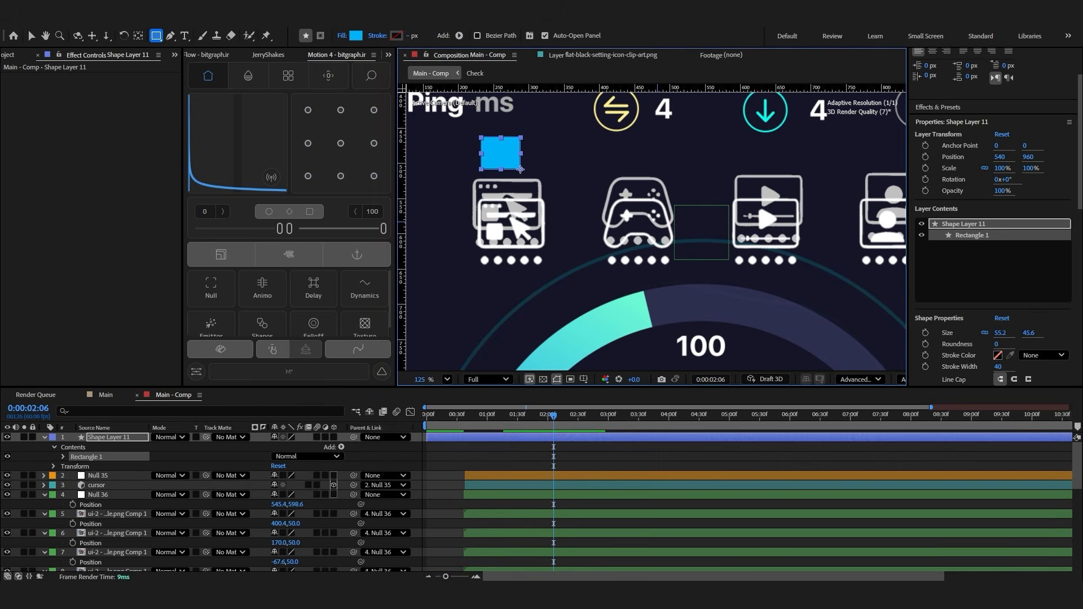
pyautogui.click(357, 36)
pyautogui.click(641, 287)
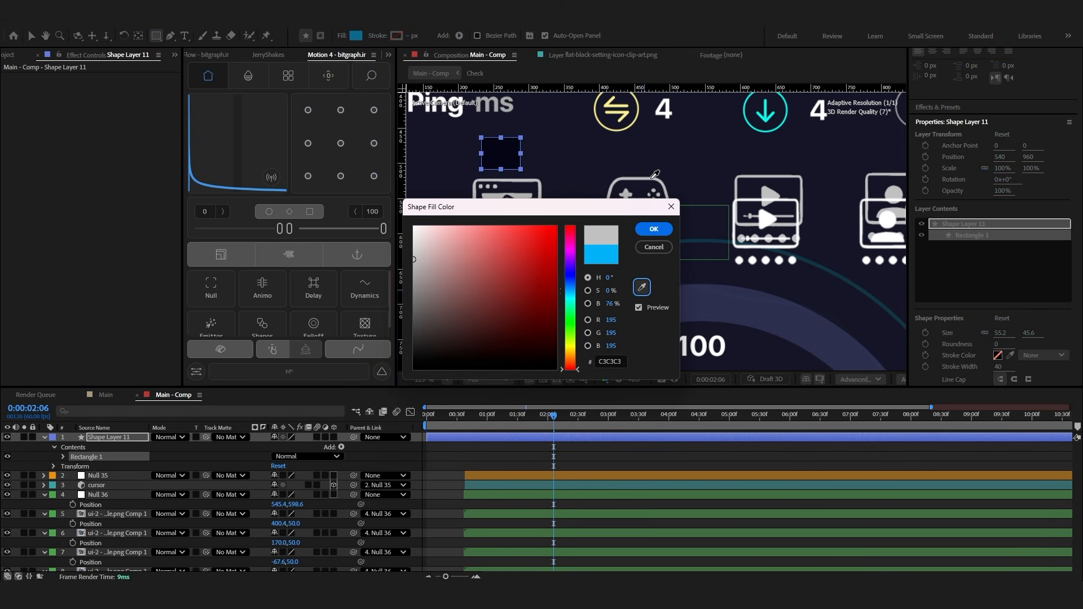
pyautogui.click(655, 174)
pyautogui.click(654, 229)
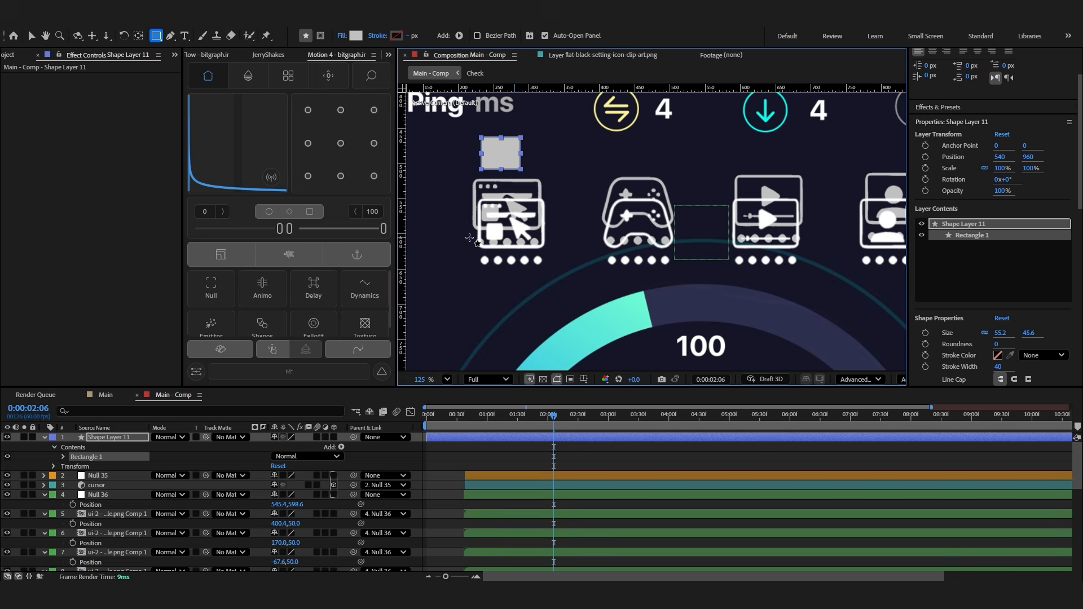
# Copy the rectangle's fill hex value C3C3C3 and delete the rectangle's shape layer
pyautogui.click(356, 36)
pyautogui.click(610, 361)
pyautogui.hotkey('ctrl', 'c')
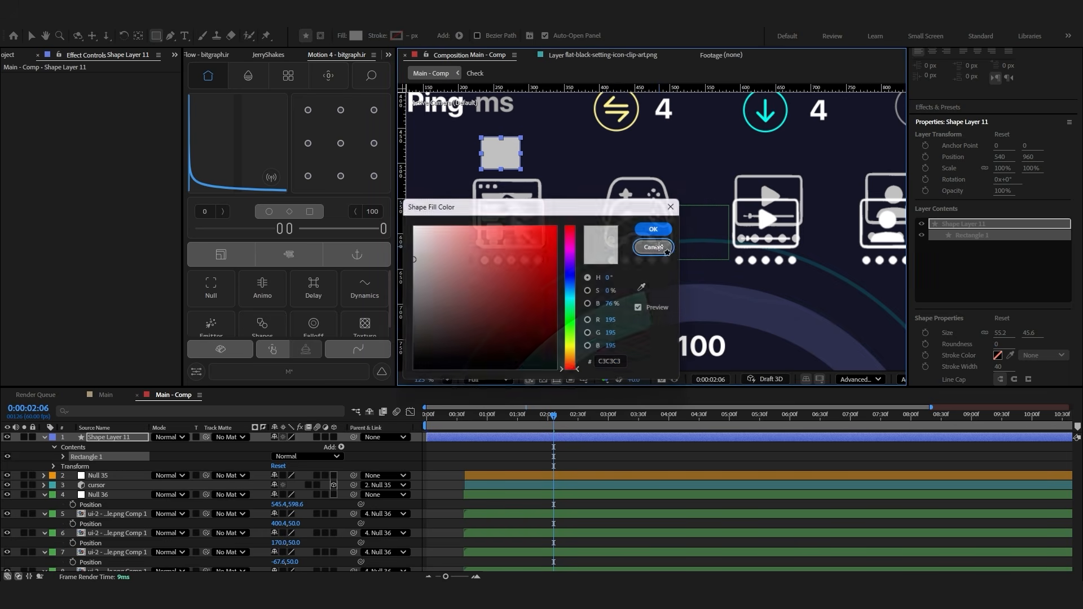
pyautogui.click(666, 249)
pyautogui.click(538, 442)
pyautogui.press('Delete')
# Open the icons' pre-composition and set the Fill effect's color on ui-2 - Upscale.png to C3C3C3
pyautogui.doubleClick(522, 476)
pyautogui.click(485, 434)
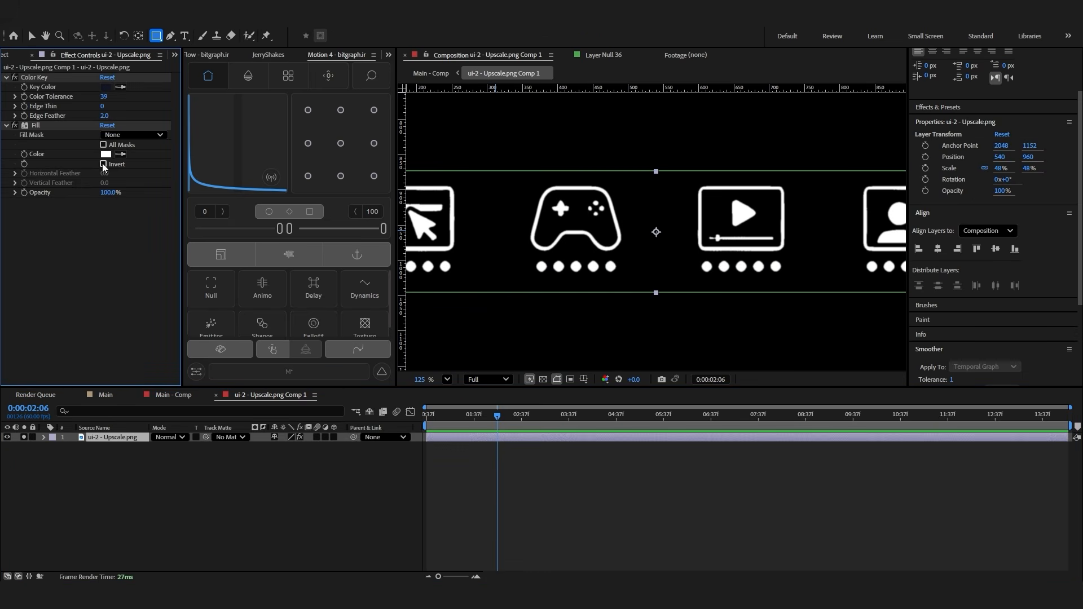
pyautogui.click(105, 154)
pyautogui.hotkey('ctrl', 'v')
pyautogui.click(653, 247)
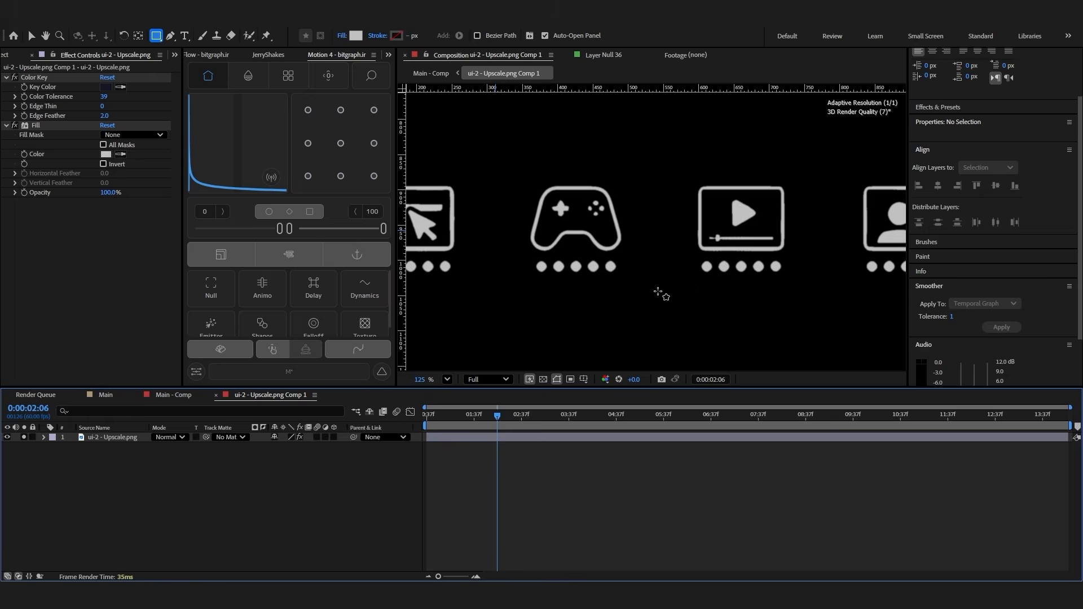
pyautogui.scroll(-2, 657, 294)
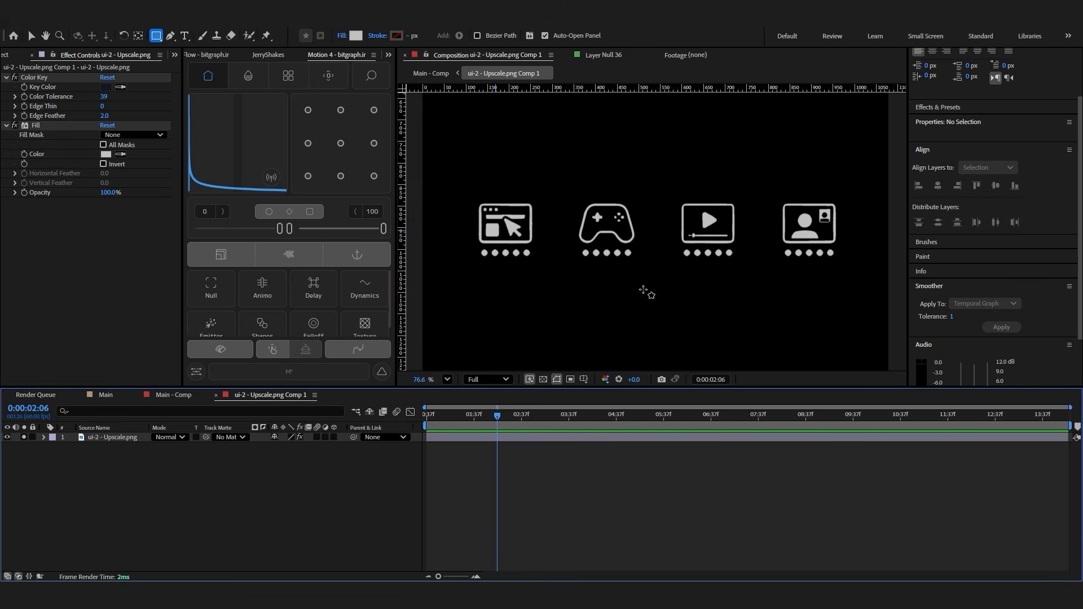
# Return to Main - Comp and set the icons' null position to 541.4, 571.6, aligning with the reference icons
pyautogui.click(188, 394)
pyautogui.click(31, 36)
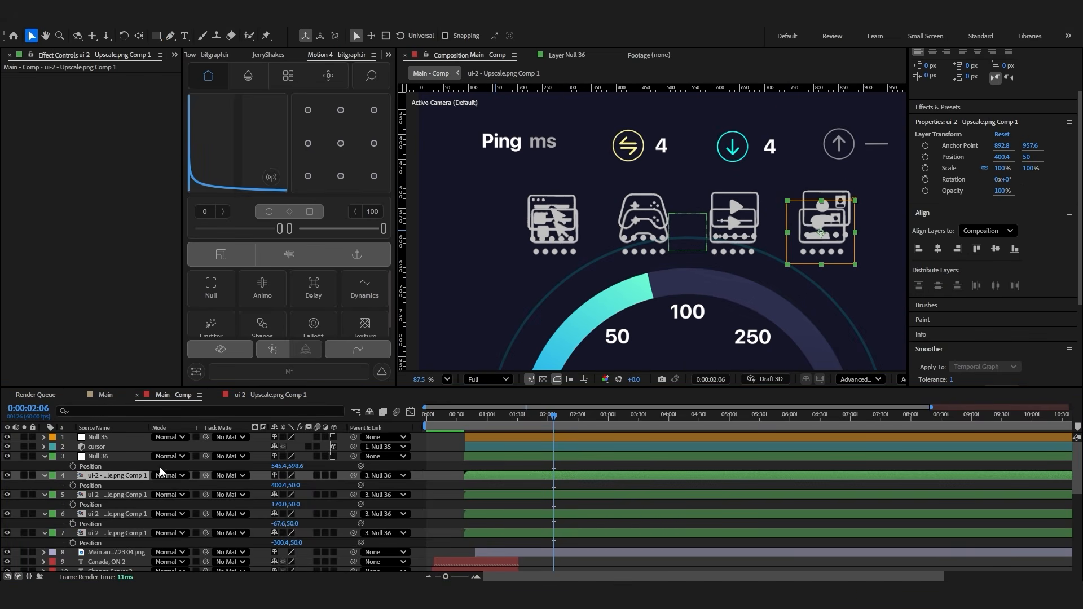
pyautogui.moveTo(294, 466); pyautogui.dragTo(277, 467)
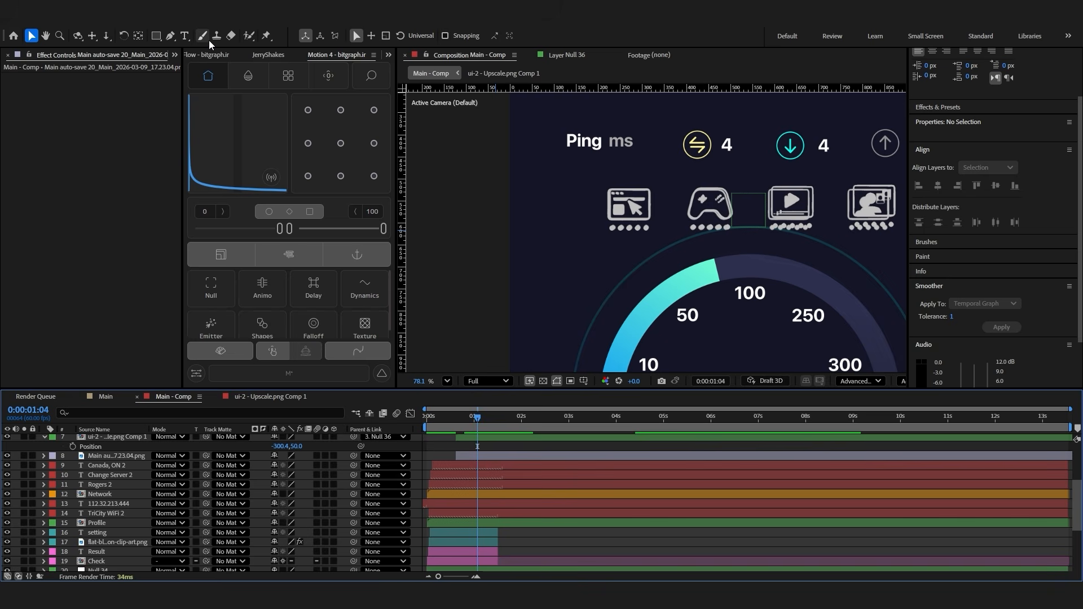
# Add a bold "Ping ms" text layer at 165% scale over the original label and trim its start to 0:00:00:38
pyautogui.hotkey('ctrl', 't')
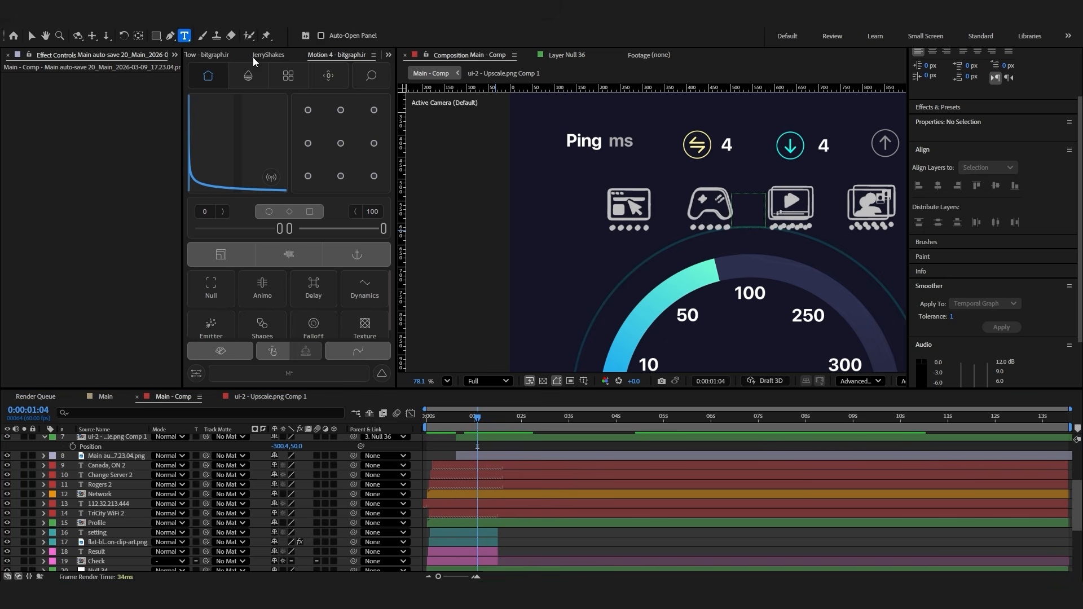
pyautogui.click(585, 142)
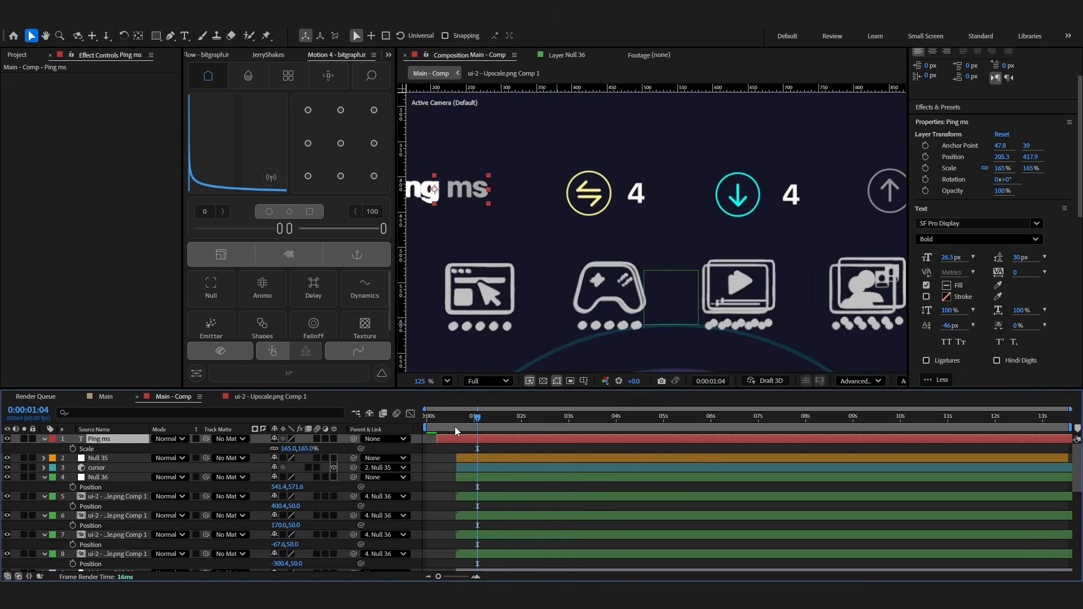
pyautogui.click(455, 424)
pyautogui.hotkey('ctrl', 'shift', 'd')
pyautogui.click(454, 448)
pyautogui.press('Delete')
# Delete the null that the four icon layers are parented to
pyautogui.click(471, 468)
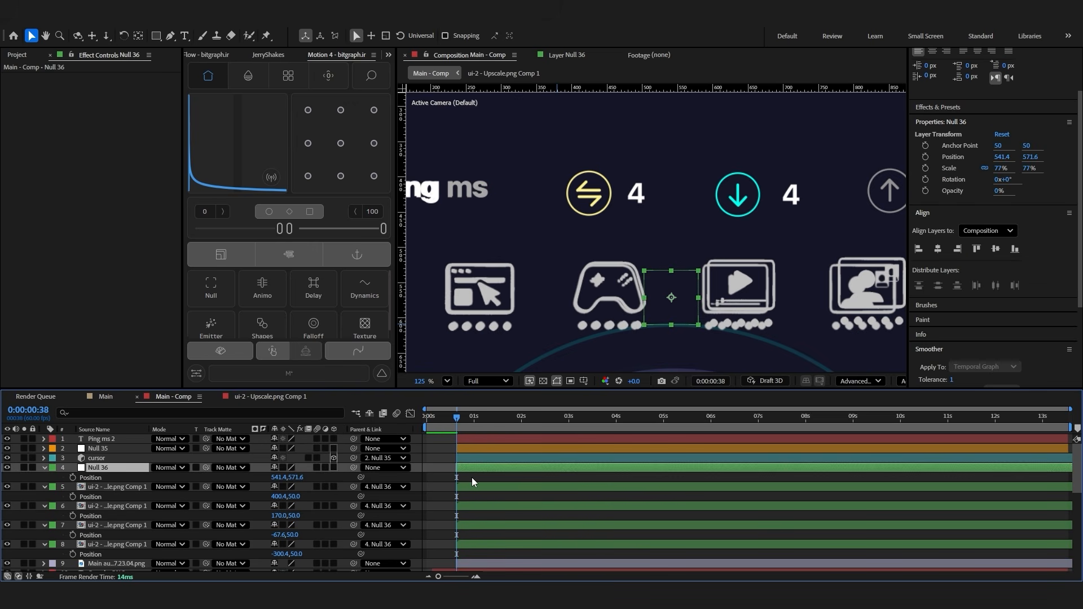
pyautogui.press('Delete')
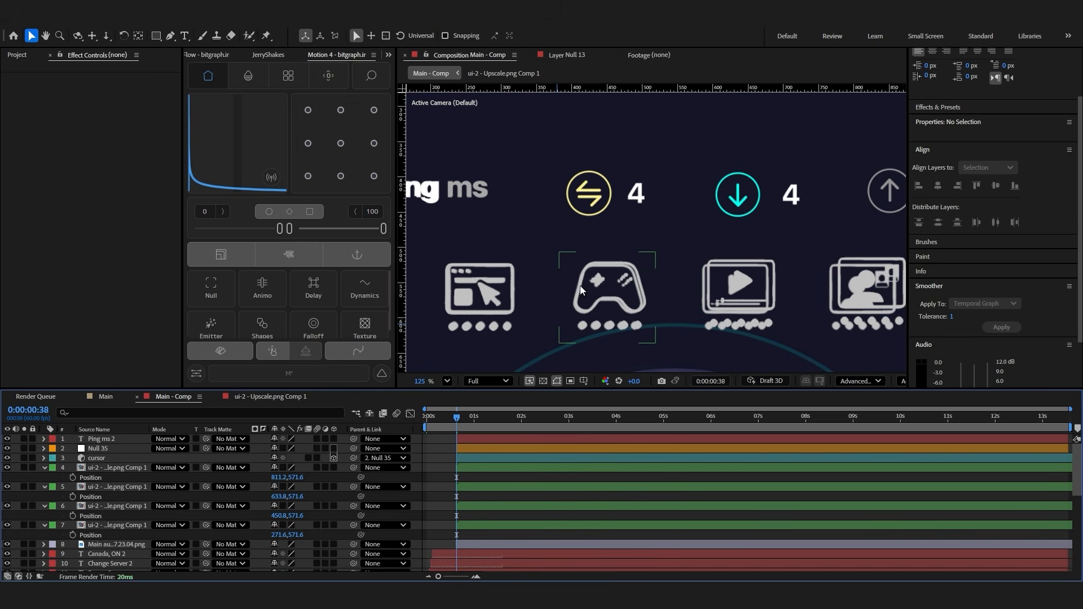
pyautogui.click(473, 468)
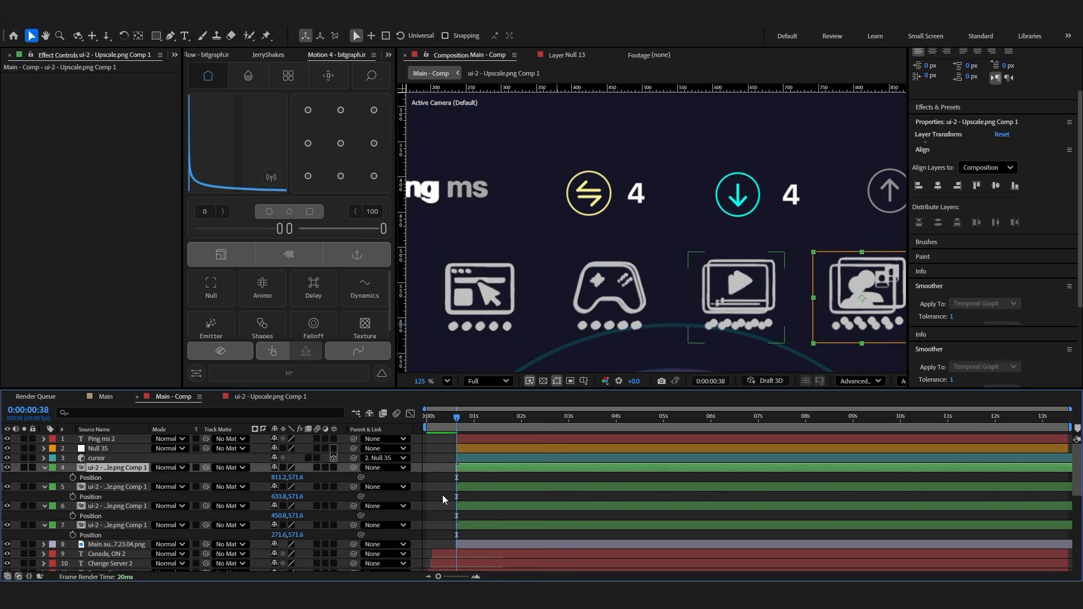
pyautogui.scroll(-1, 475, 204)
# Split the "Ping ms" text layer into words with TextExploder, deleting the original and ordering layers top to bottom
pyautogui.click(475, 204)
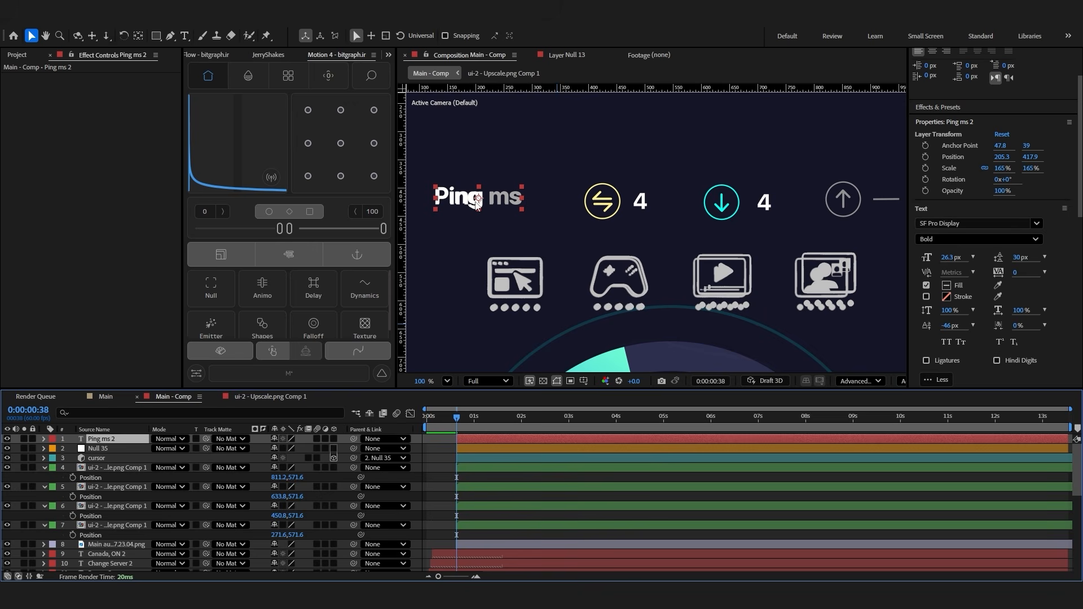
pyautogui.click(444, 475)
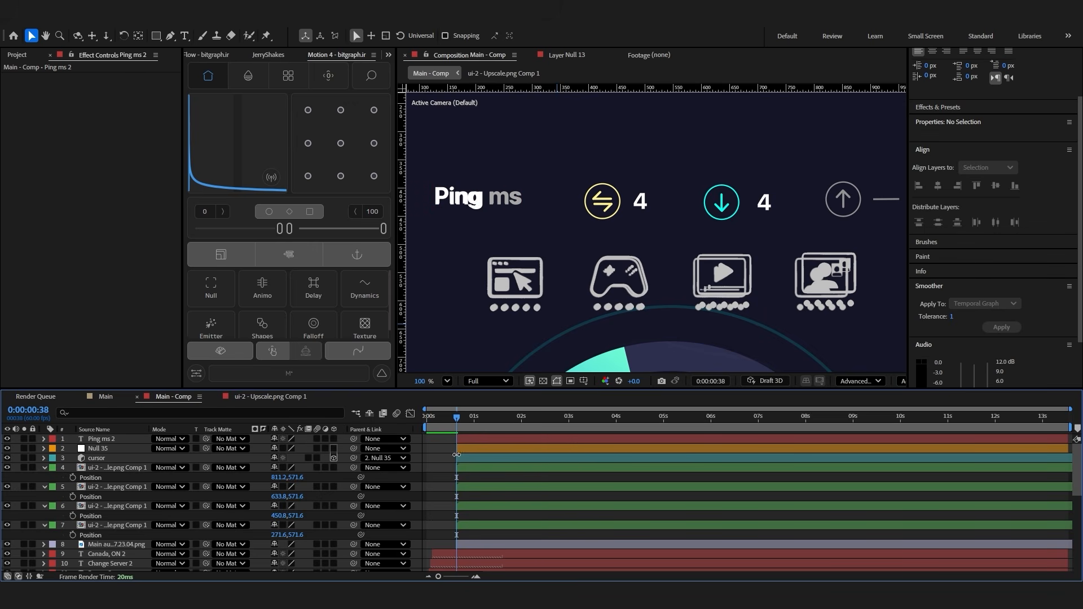
pyautogui.click(441, 204)
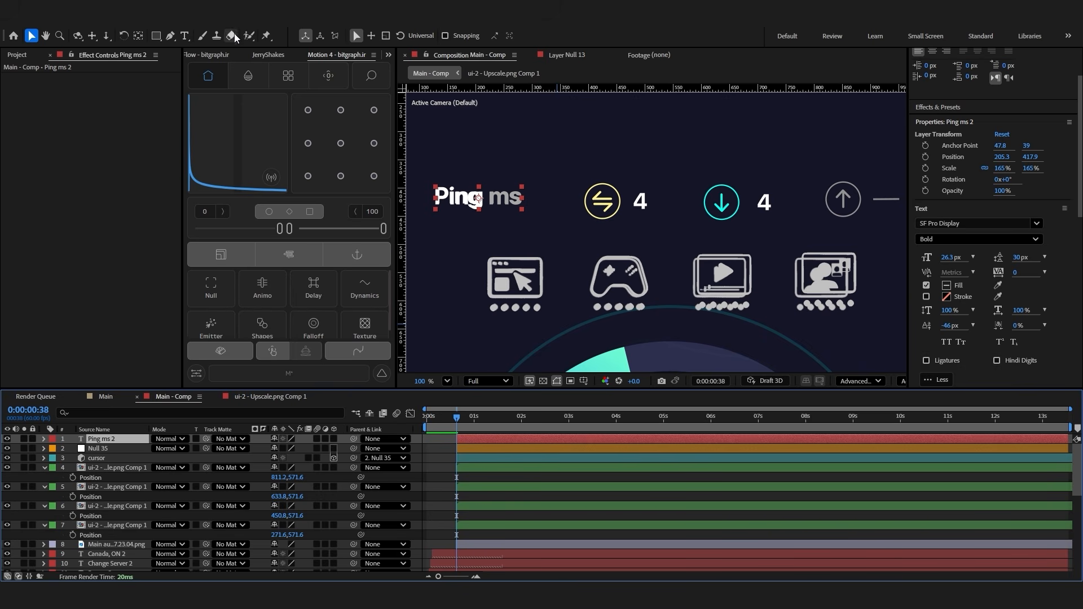
pyautogui.click(237, 13)
pyautogui.click(276, 576)
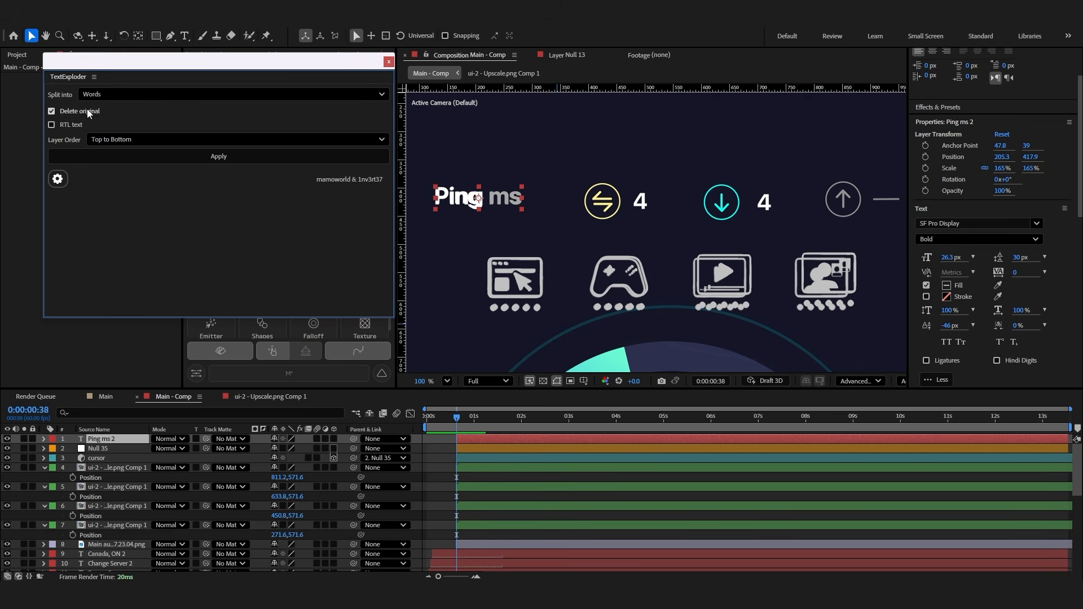
pyautogui.click(103, 156)
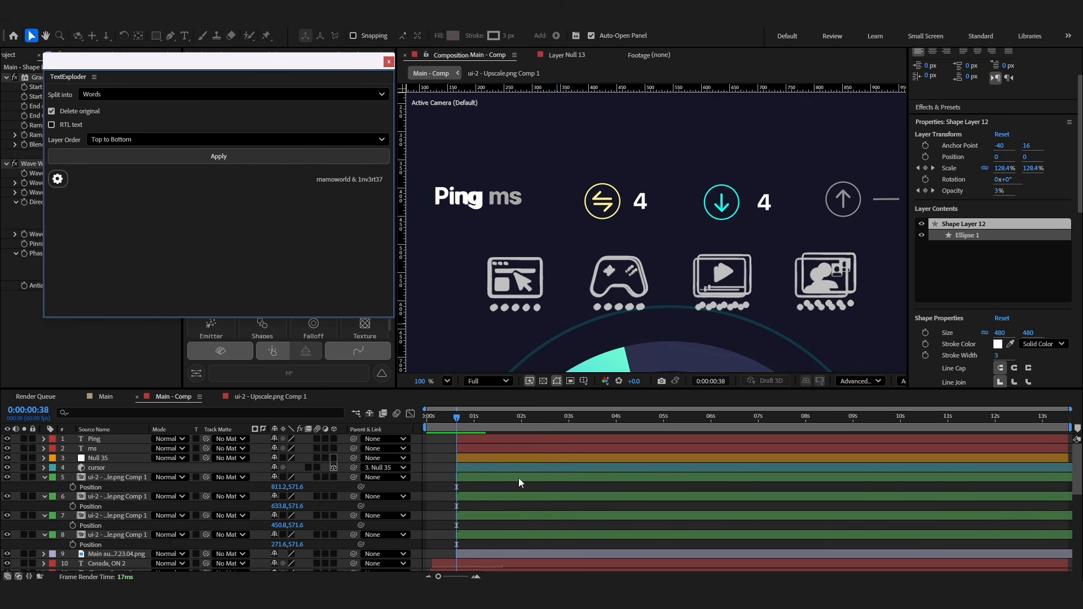
# Close TextExploder and center the anchor points of the "Ping" and "ms" text layers
pyautogui.click(389, 62)
pyautogui.click(488, 440)
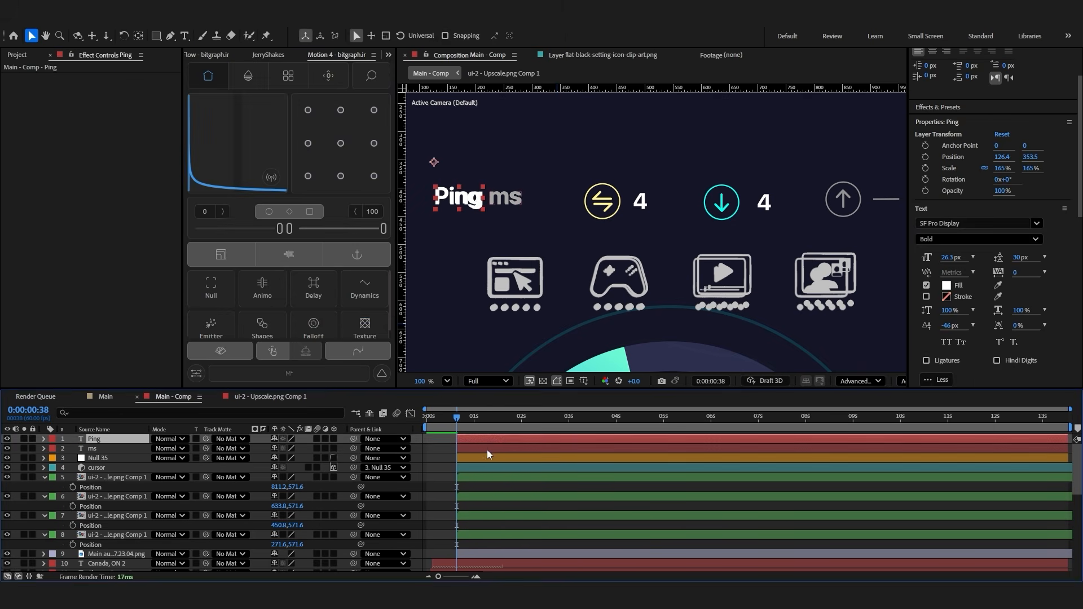
pyautogui.click(488, 449)
pyautogui.keyDown('shift'); pyautogui.click(141, 440); pyautogui.keyUp('shift')
pyautogui.click(340, 144)
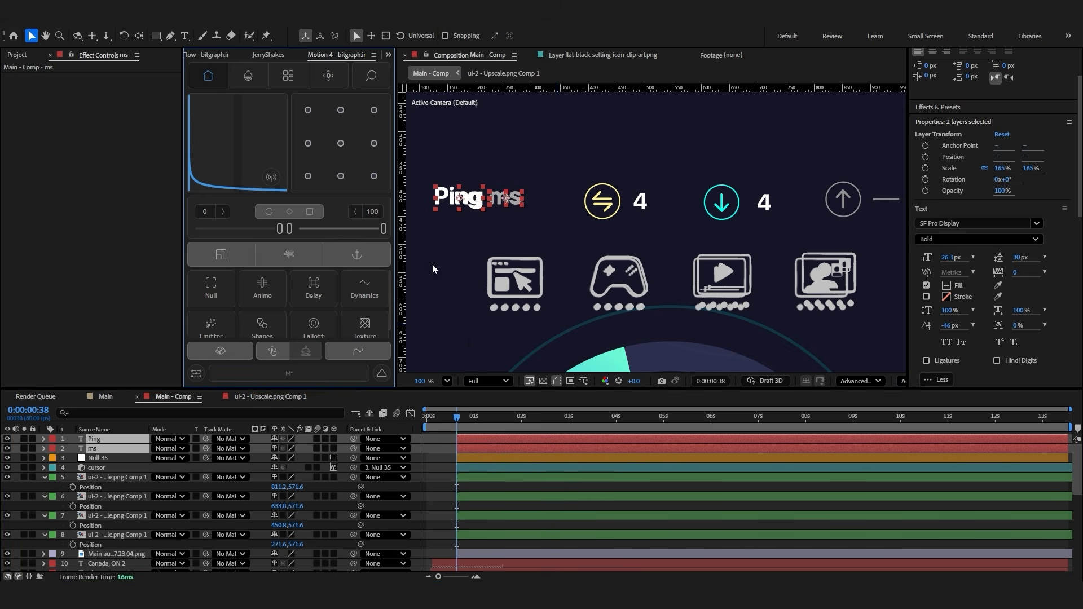
pyautogui.click(441, 476)
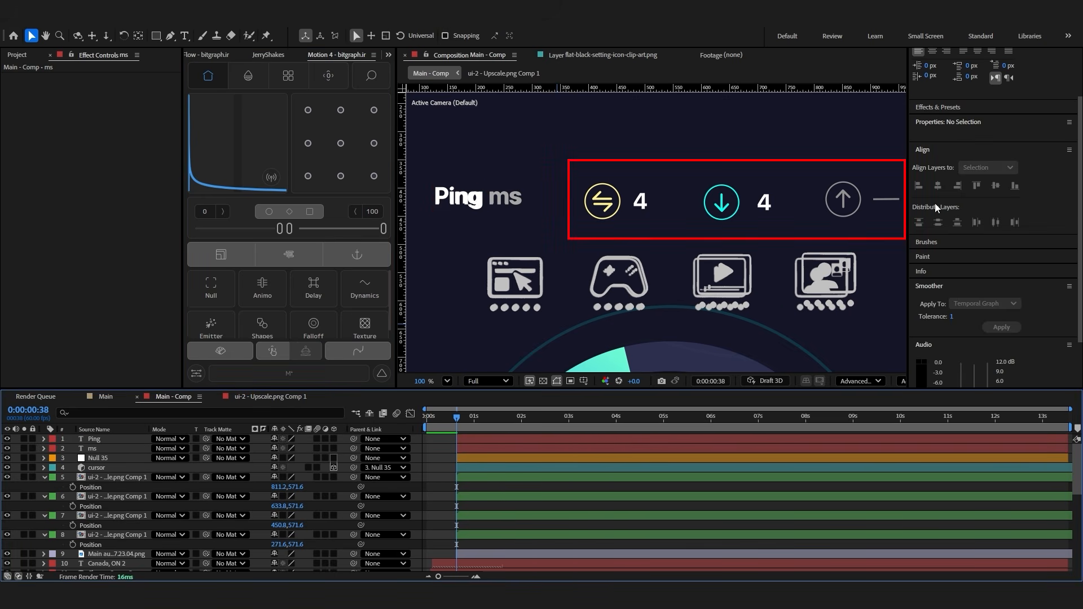
# Sketch a circle about 69 px across over the yellow double-arrow icon and center its anchor point
pyautogui.click(158, 37)
pyautogui.press('q')
pyautogui.press('q')
pyautogui.moveTo(622, 183); pyautogui.dragTo(583, 221)
pyautogui.click(346, 144)
pyautogui.click(31, 35)
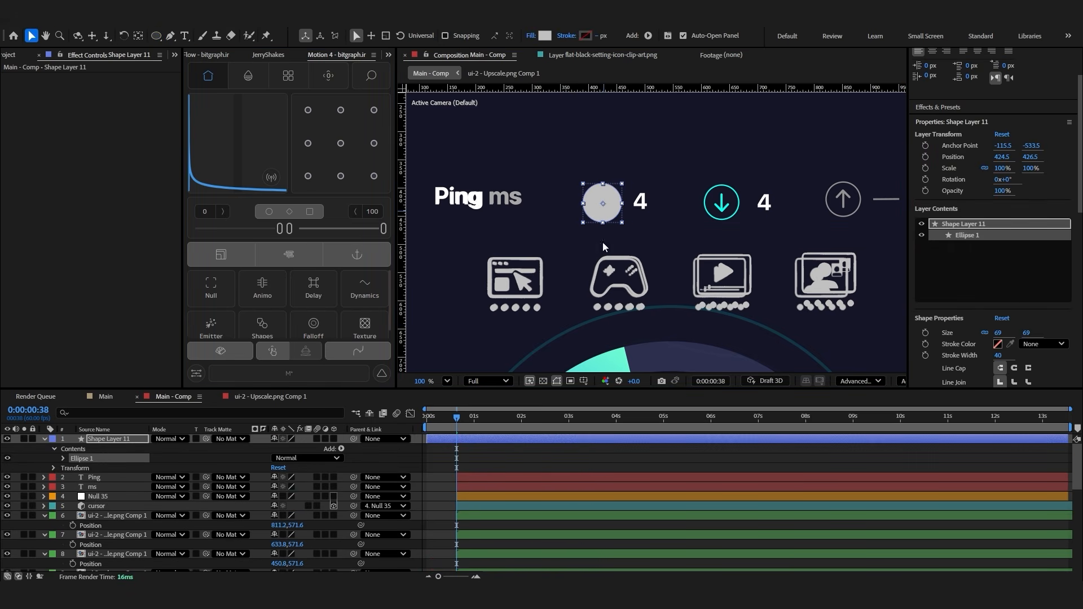
# Remove the circle's fill and give it a 2 px stroke in the yellow sampled from the reference icon
pyautogui.keyDown('alt'); pyautogui.click(541, 35); pyautogui.keyUp('alt')
pyautogui.click(585, 36)
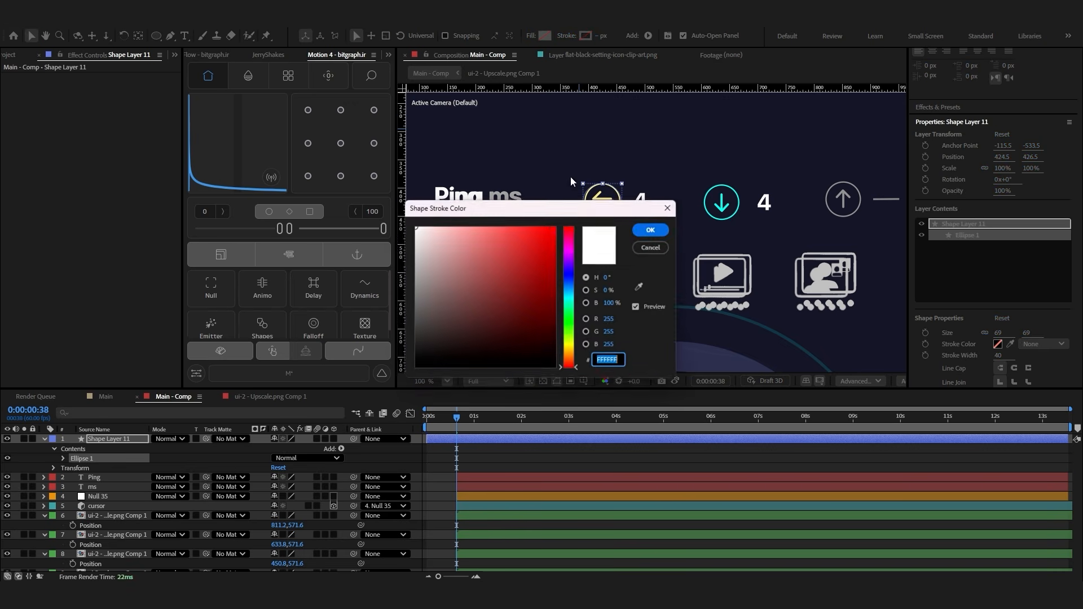
pyautogui.click(652, 231)
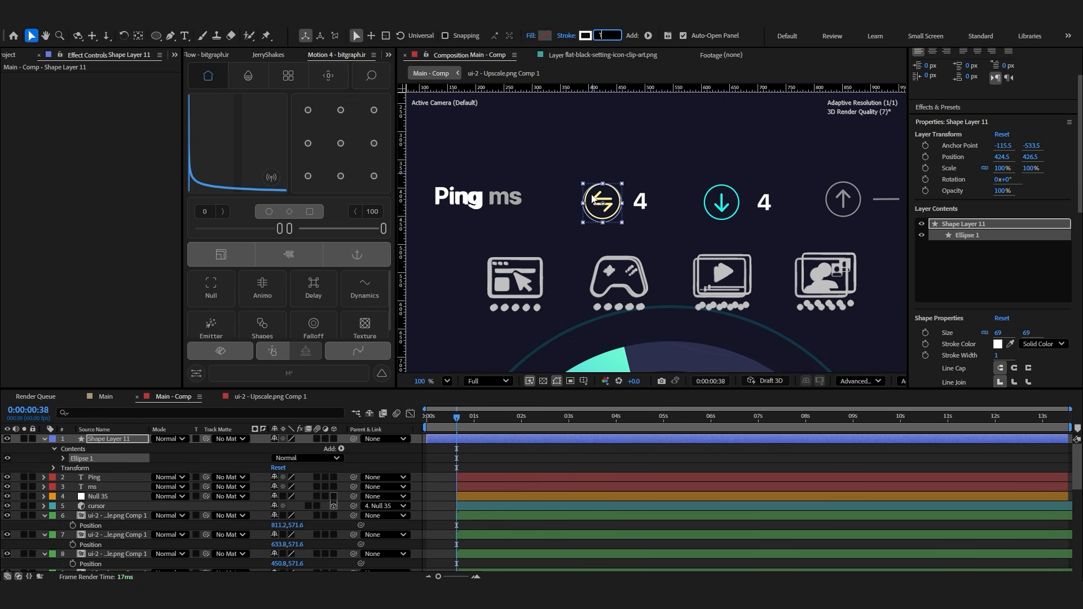
pyautogui.click(622, 151)
pyautogui.click(501, 435)
pyautogui.scroll(3, 590, 196)
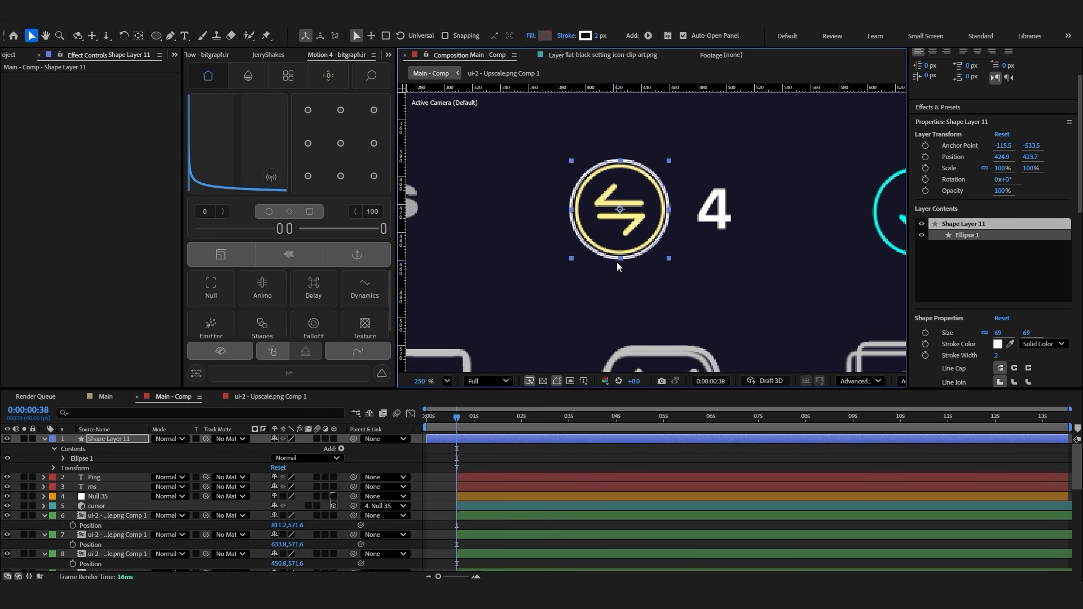
pyautogui.click(586, 35)
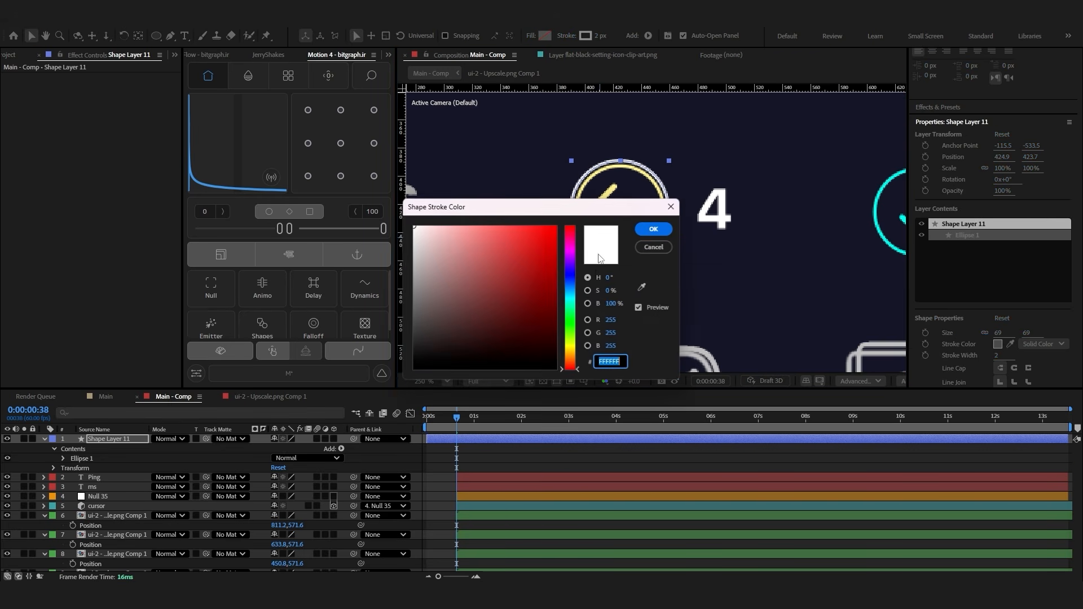
pyautogui.click(642, 287)
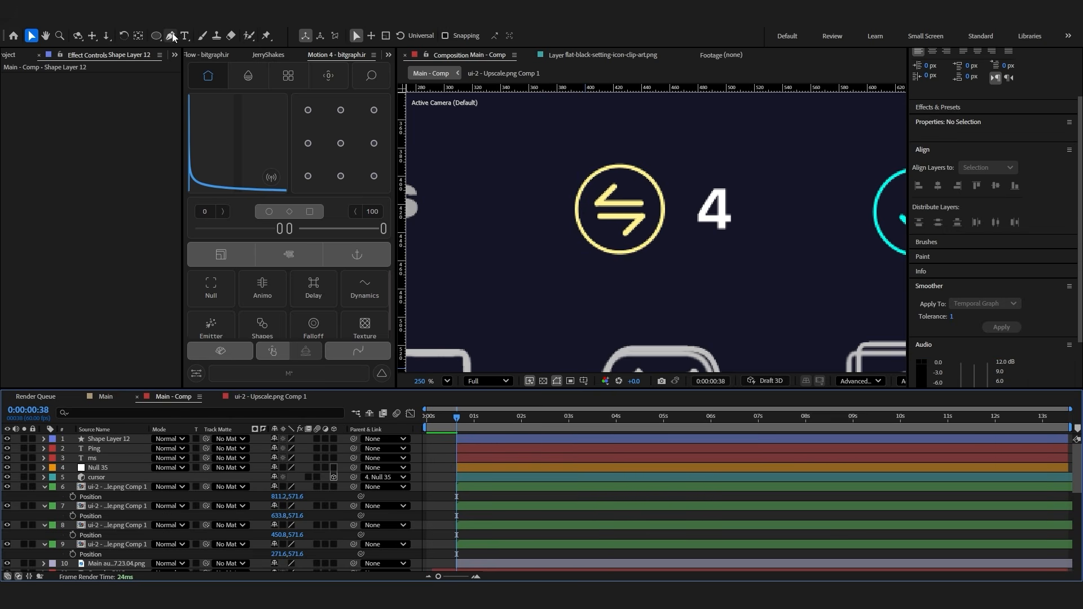
# Trace the icon's upper left-pointing arrow with the Pen tool and hide the reference screenshot layer
pyautogui.click(171, 35)
pyautogui.click(642, 202)
pyautogui.click(606, 204)
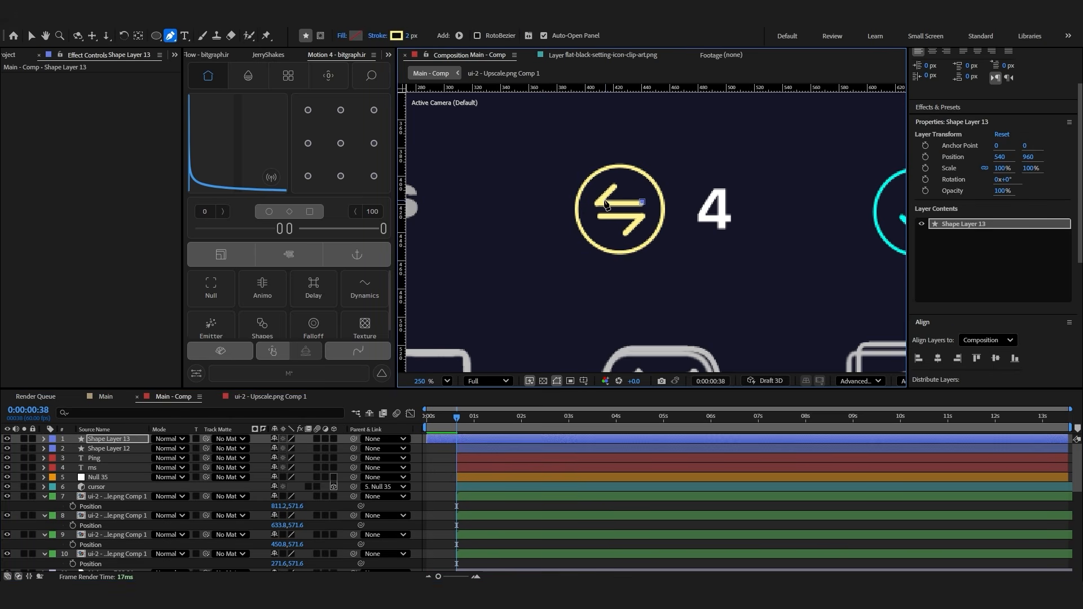
pyautogui.click(7, 496)
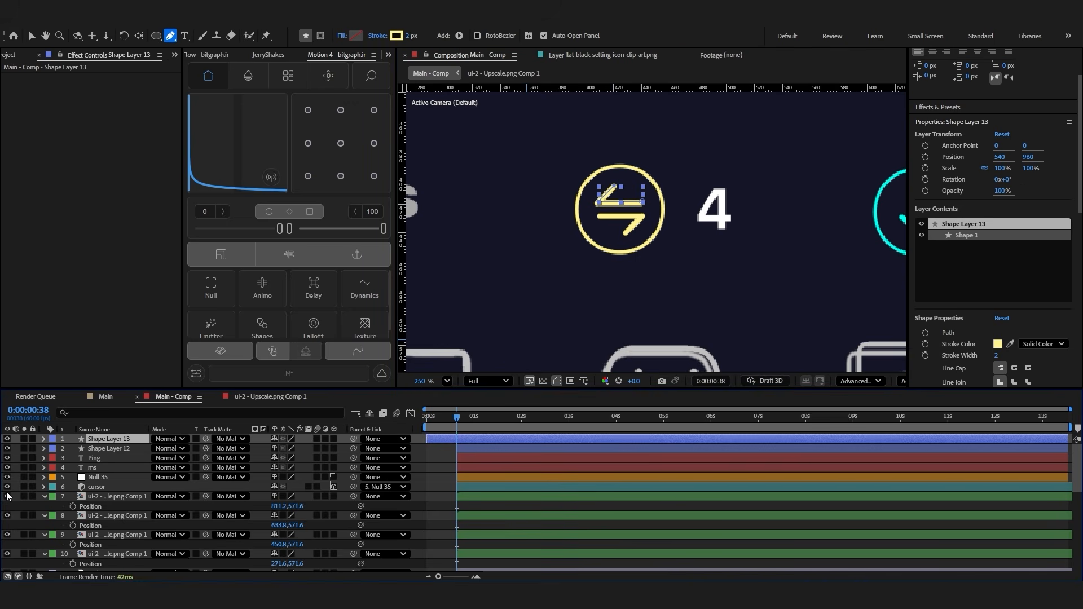
pyautogui.scroll(-2, 8, 496)
pyautogui.click(7, 544)
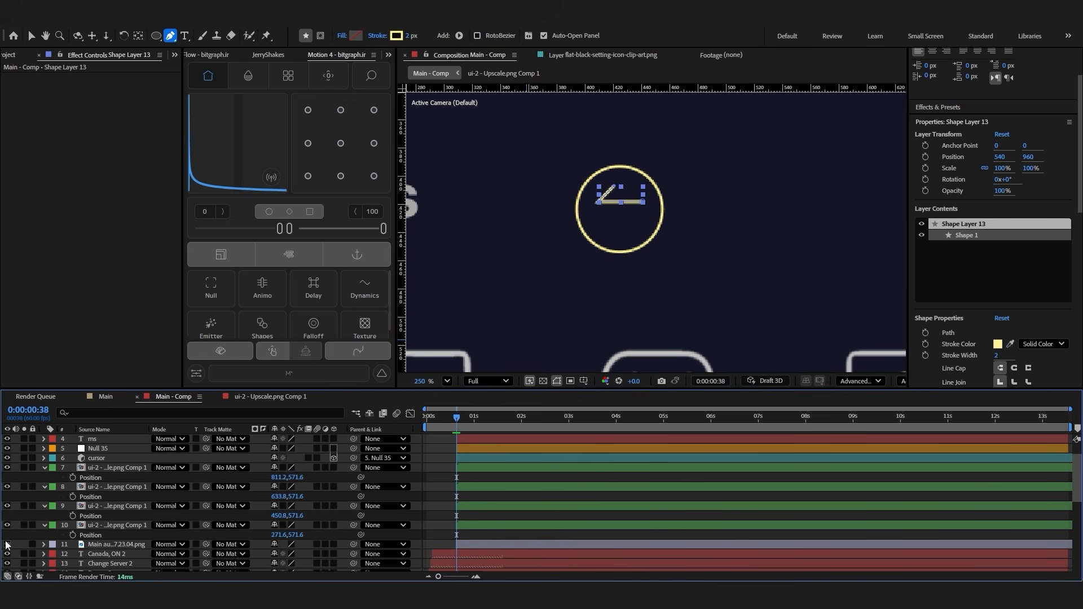
# Set the arrow's stroke width to 4 px
pyautogui.click(408, 36)
pyautogui.write('4')
pyautogui.press('Return')
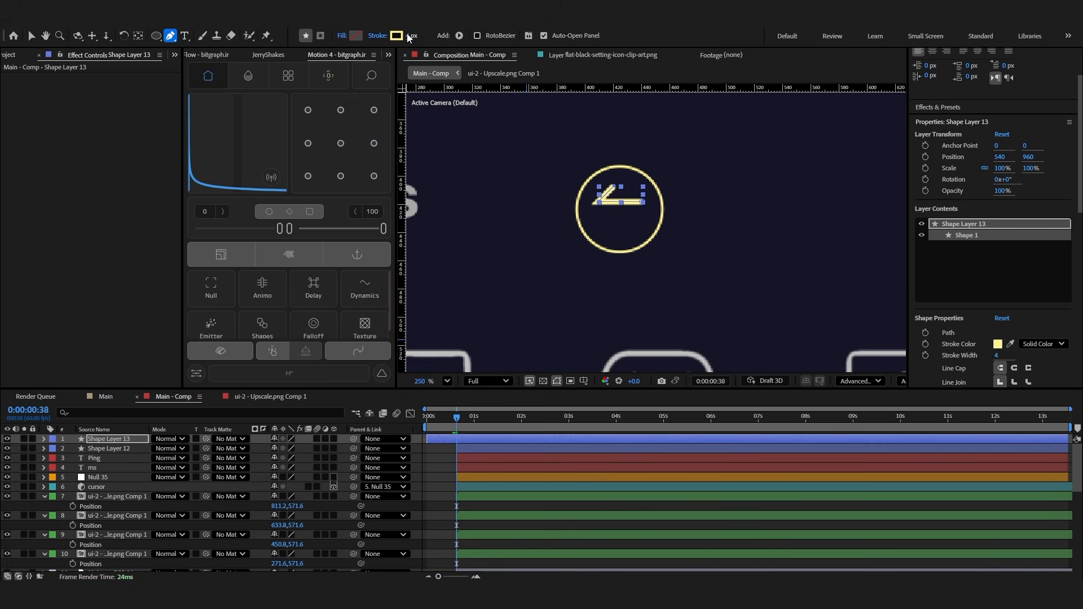
pyautogui.moveTo(410, 37); pyautogui.dragTo(410, 36)
pyautogui.click(407, 36)
pyautogui.write('4')
pyautogui.press('Return')
# Move the arrow layer's anchor point to about the middle of the yellow ring
pyautogui.press('v')
pyautogui.scroll(1, 610, 291)
pyautogui.click(341, 176)
pyautogui.click(138, 36)
pyautogui.moveTo(620, 195); pyautogui.dragTo(624, 218)
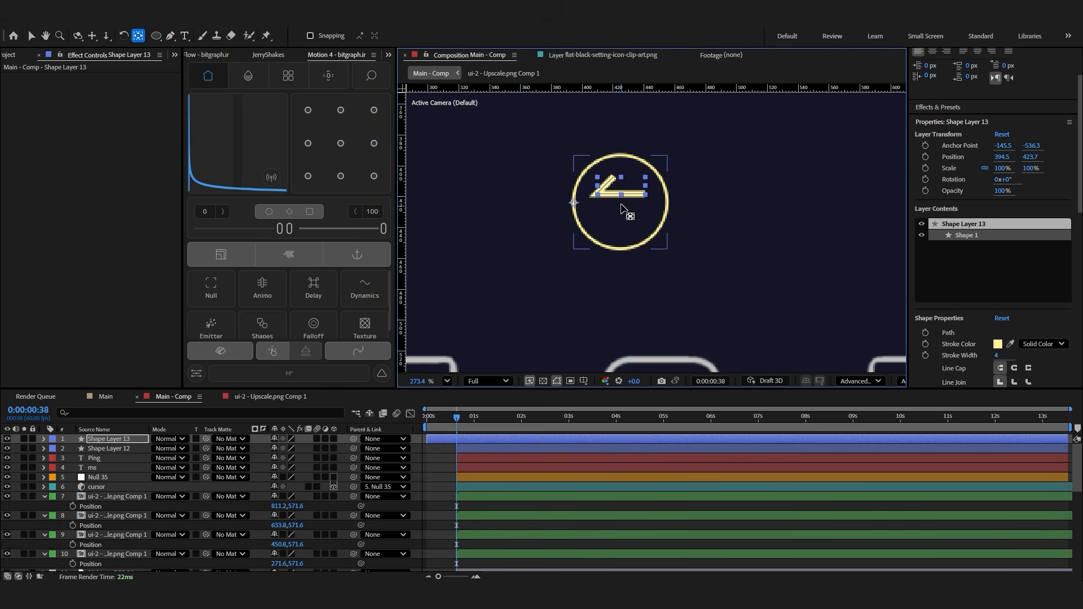
# Filter the arrow layer's properties for "line" and set Line Cap to Round Cap and Line Join to Round Join
pyautogui.click(440, 467)
pyautogui.hotkey('ctrl', 'f')
pyautogui.write('line')
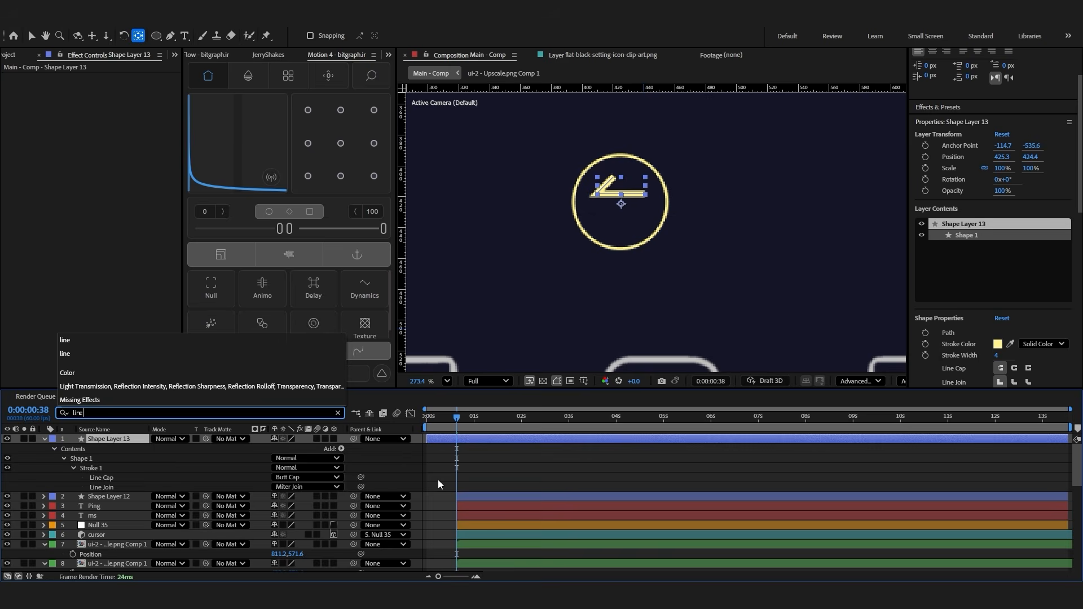
pyautogui.click(308, 477)
pyautogui.click(316, 493)
pyautogui.click(308, 487)
pyautogui.click(323, 512)
pyautogui.click(389, 468)
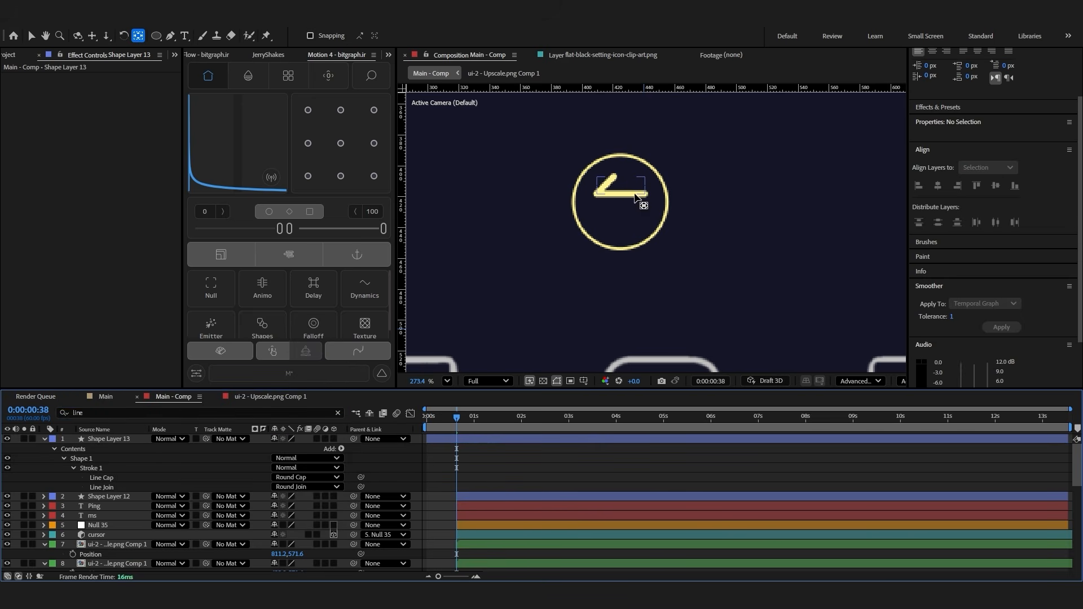
# Split the arrow layer at 0:00:00:38 and delete the part before it
pyautogui.click(474, 440)
pyautogui.hotkey('ctrl', 'shift', 'd')
pyautogui.click(449, 449)
pyautogui.press('Delete')
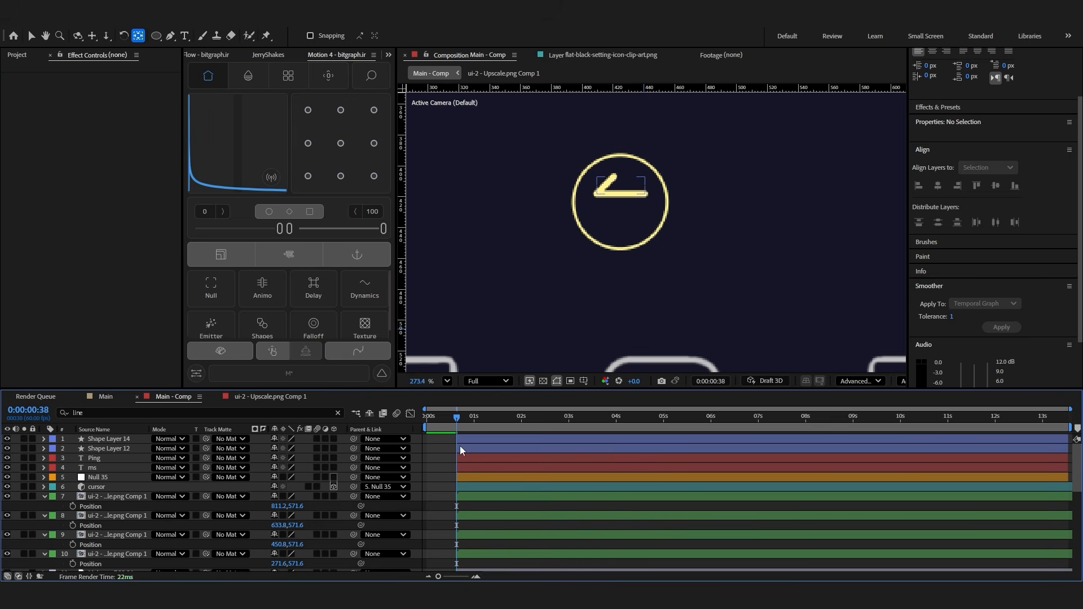
# Duplicate the arrow layer and flip the copy vertically
pyautogui.click(465, 440)
pyautogui.hotkey('ctrl', 'd')
pyautogui.rightClick(468, 439)
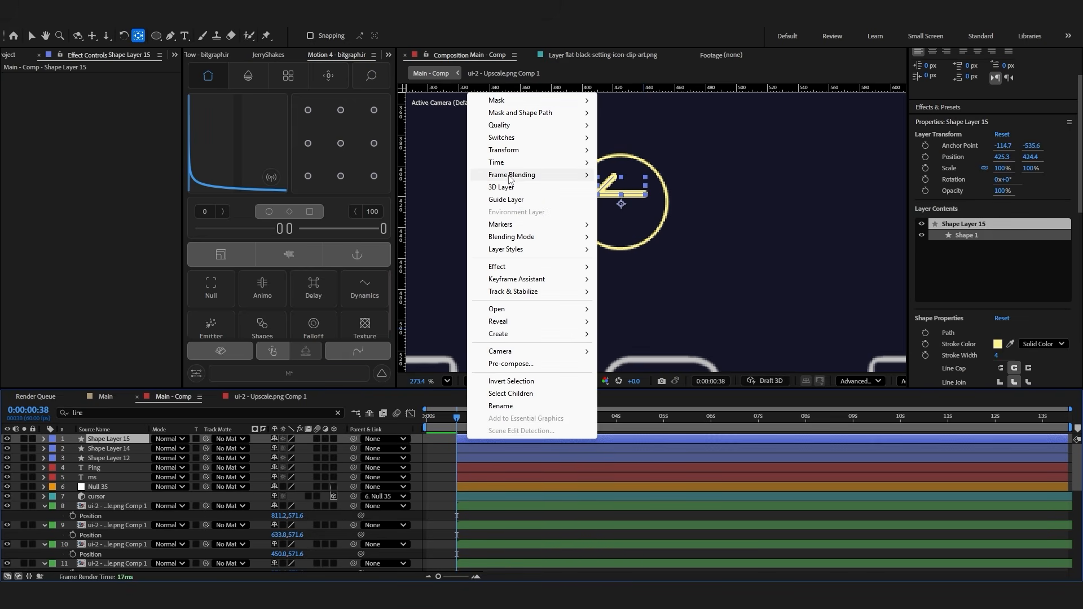
pyautogui.moveTo(510, 151)
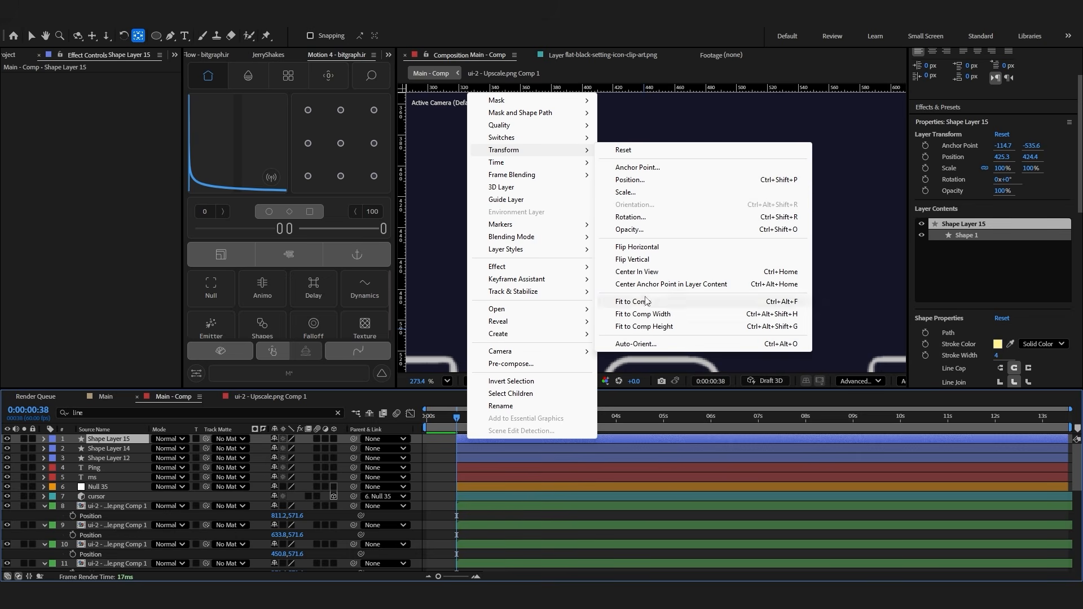
pyautogui.click(642, 260)
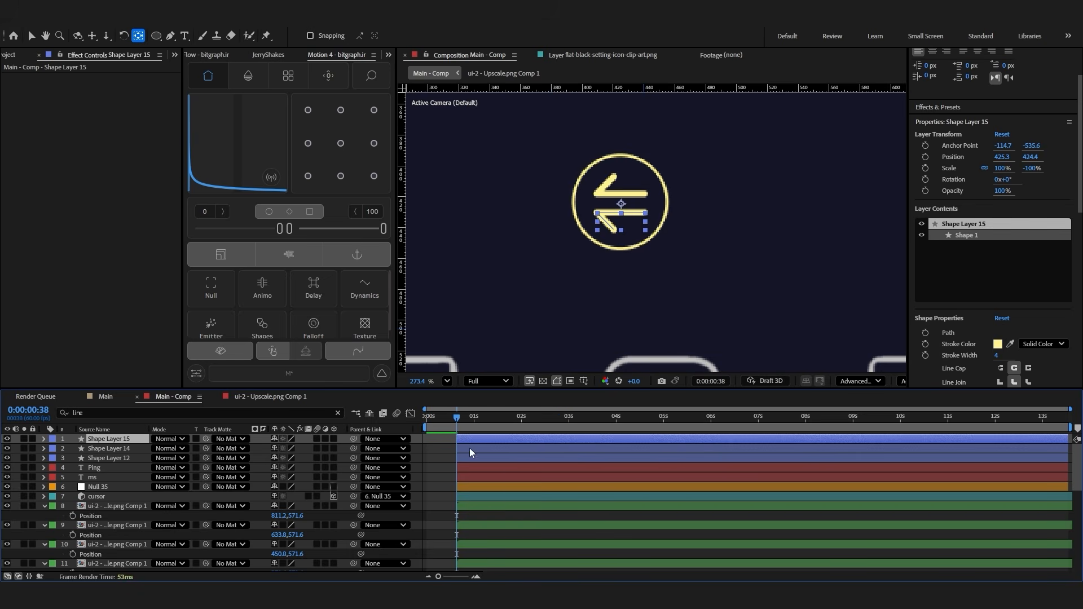
# Move the copied arrow up to position 425.3, 421.9 and flip it horizontally
pyautogui.press('v')
pyautogui.moveTo(628, 215); pyautogui.dragTo(628, 210)
pyautogui.scroll(-2, 620, 224)
pyautogui.rightClick(618, 222)
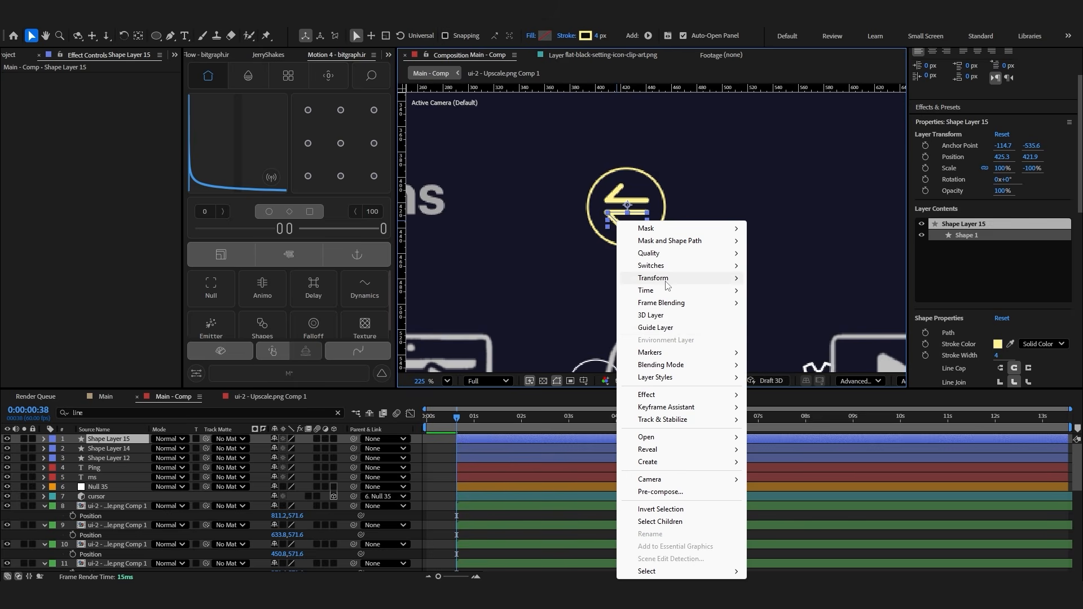
pyautogui.moveTo(666, 285)
pyautogui.click(797, 378)
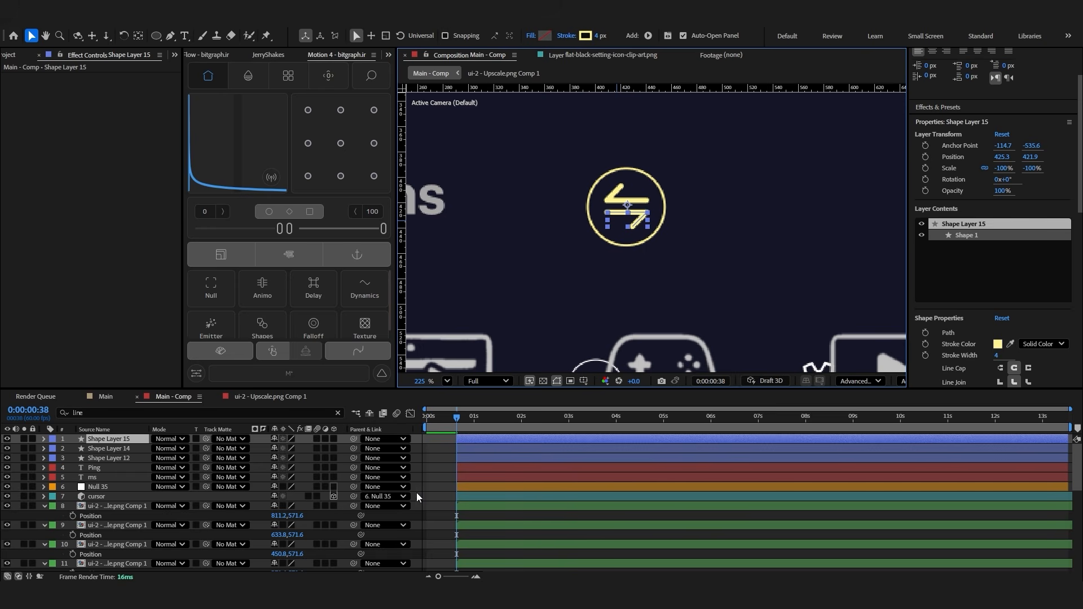
# Try to nudge the yellow ring into alignment with the two arrows
pyautogui.click(453, 452)
pyautogui.scroll(6, 644, 225)
pyautogui.click(602, 176)
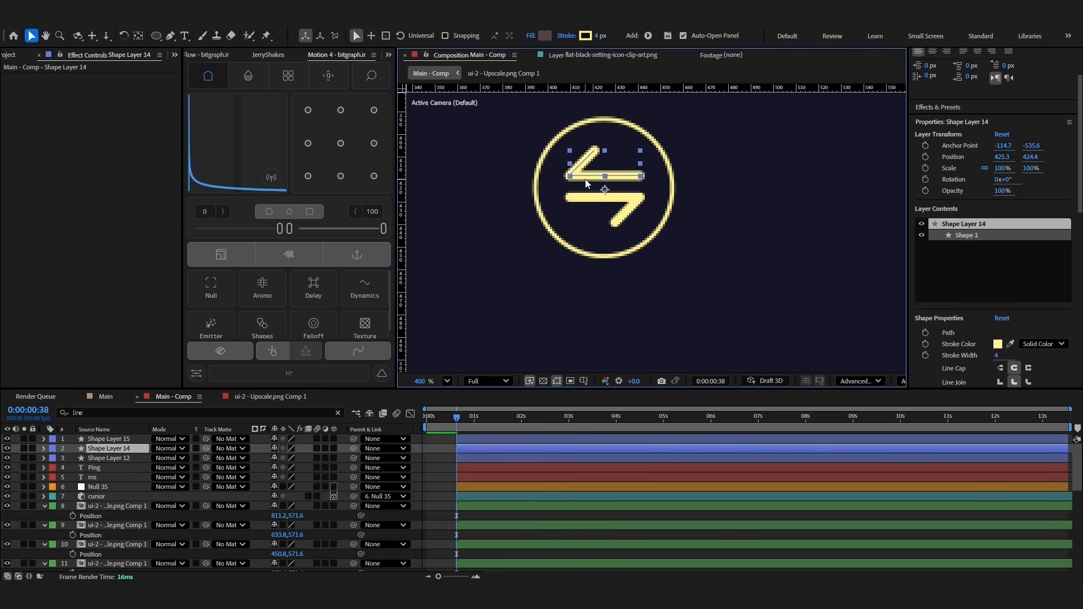
pyautogui.keyDown('shift'); pyautogui.click(600, 198); pyautogui.keyUp('shift')
pyautogui.click(543, 158)
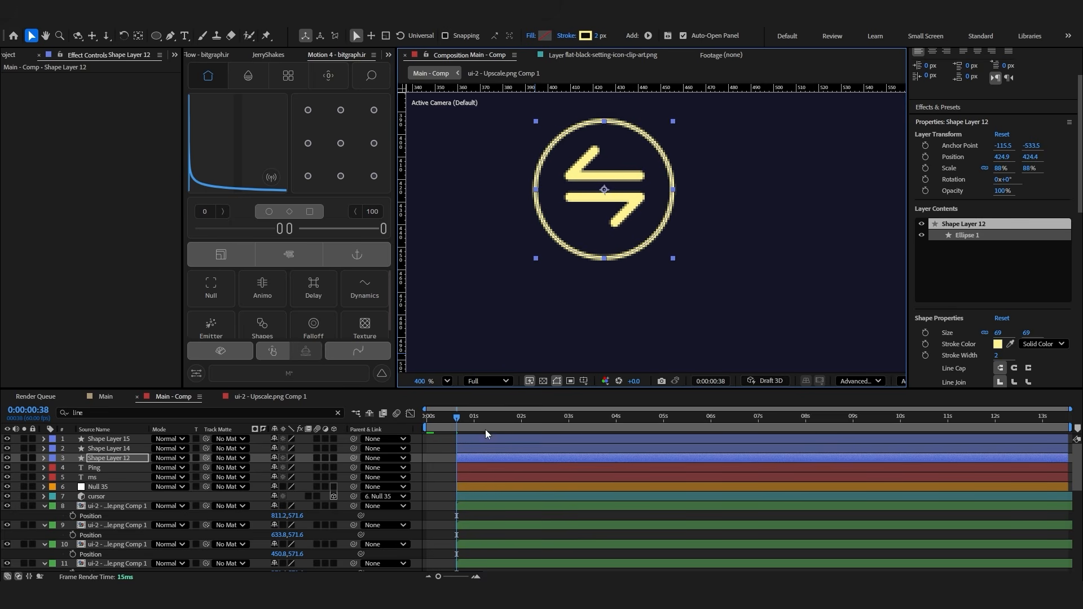
# Pre-compose the two arrow shape layers into a composition named "arrowss"
pyautogui.moveTo(439, 451); pyautogui.dragTo(479, 439)
pyautogui.rightClick(510, 441)
pyautogui.click(556, 367)
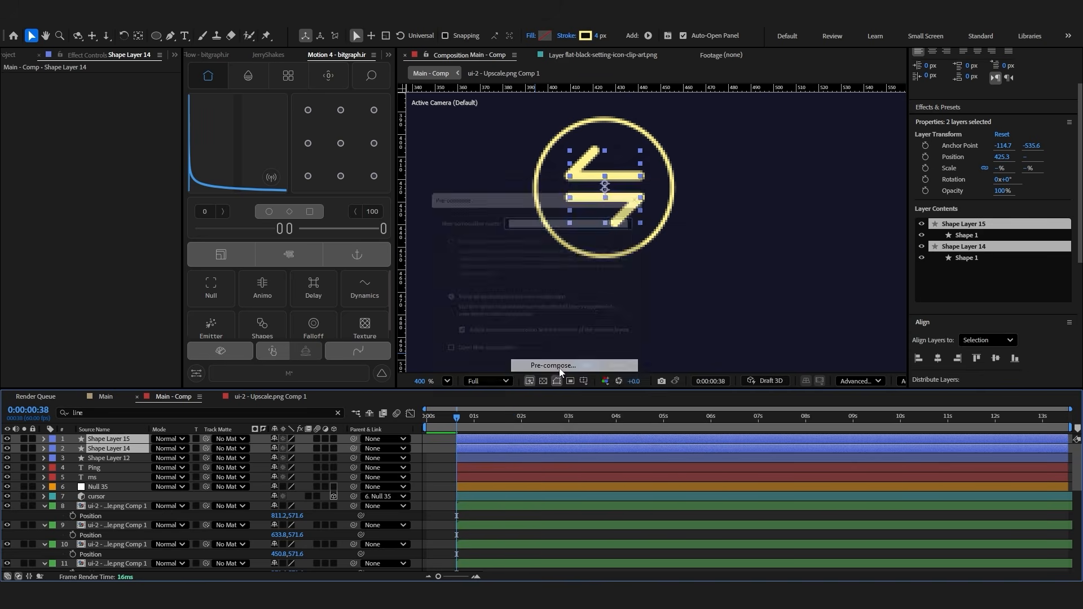
pyautogui.write('arowss')
pyautogui.click(599, 377)
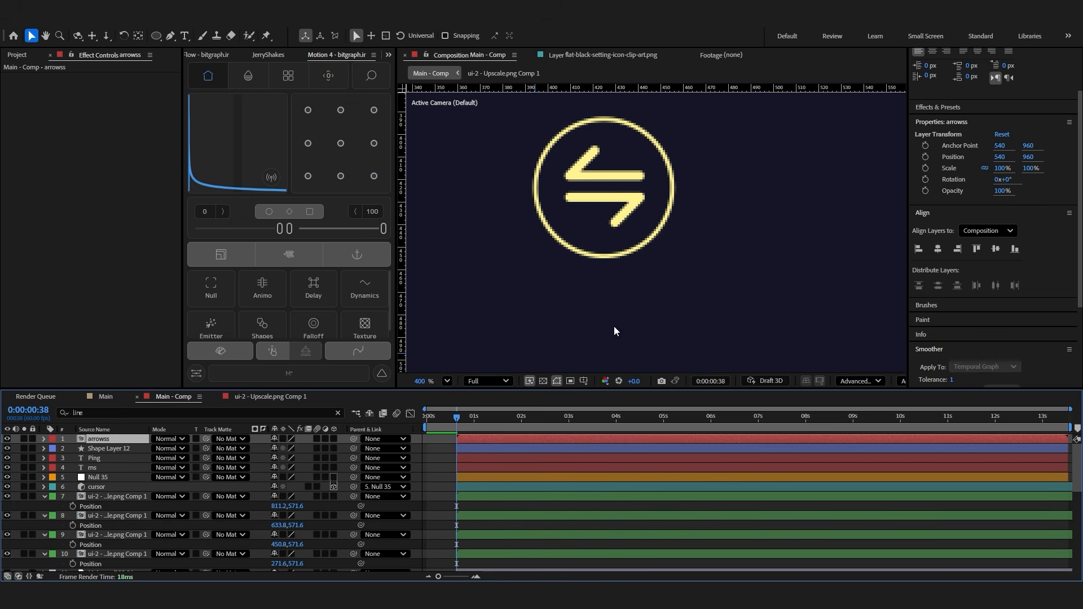
# Move the "arrowss" layer's anchor point to the middle of the yellow ring
pyautogui.scroll(-7, 655, 214)
pyautogui.press('y')
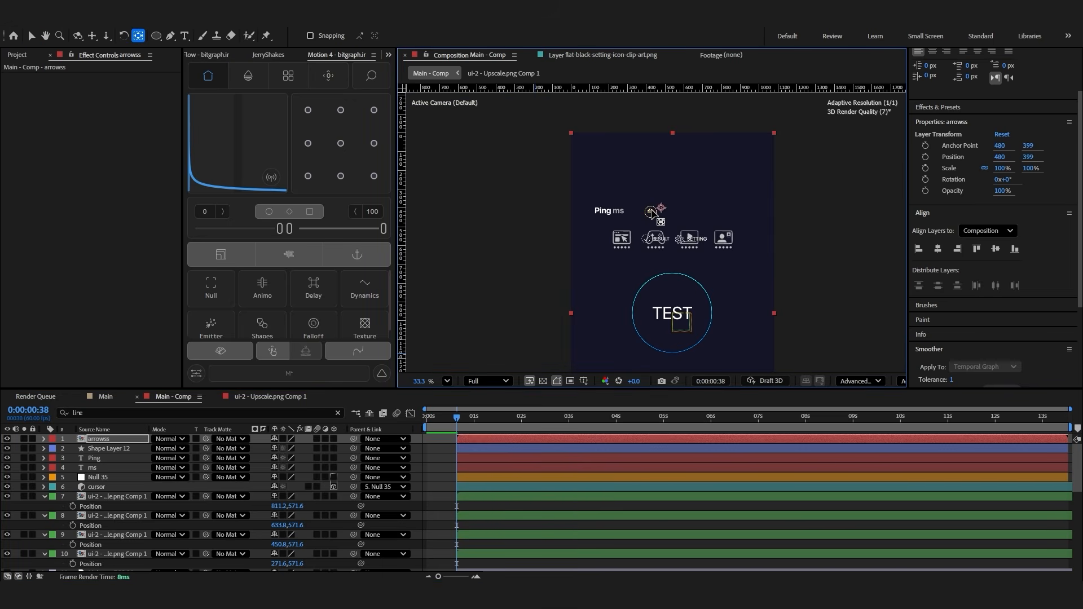
pyautogui.scroll(7, 653, 214)
pyautogui.moveTo(666, 219); pyautogui.dragTo(645, 232)
# Add horizontal and vertical guides through the yellow ring's center and align the "arrowss" layer to them
pyautogui.click(488, 449)
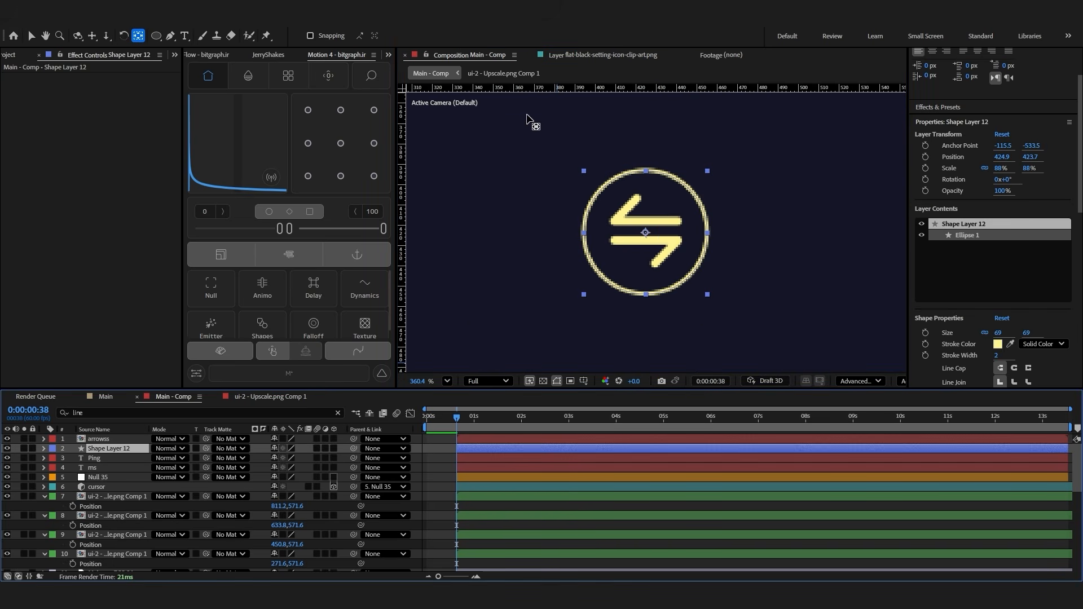
pyautogui.moveTo(538, 89); pyautogui.dragTo(566, 233)
pyautogui.moveTo(404, 252); pyautogui.dragTo(646, 263)
pyautogui.click(113, 438)
pyautogui.click(31, 37)
pyautogui.click(665, 221)
pyautogui.moveTo(666, 224); pyautogui.dragTo(666, 226)
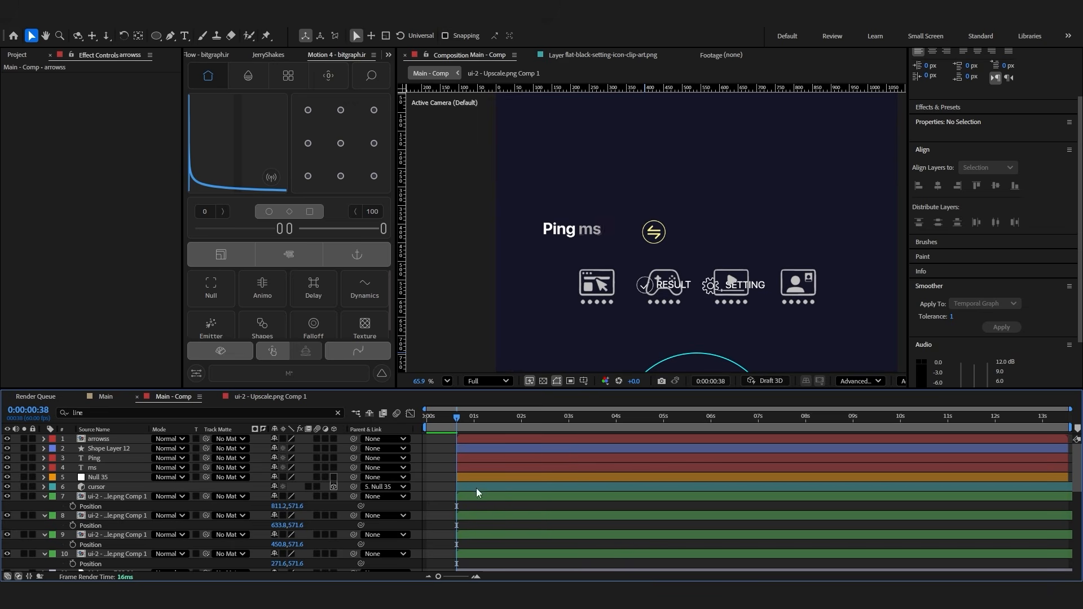
# Set the stroke color of the ring over the download icon to 02FFF0
pyautogui.scroll(-4, 463, 503)
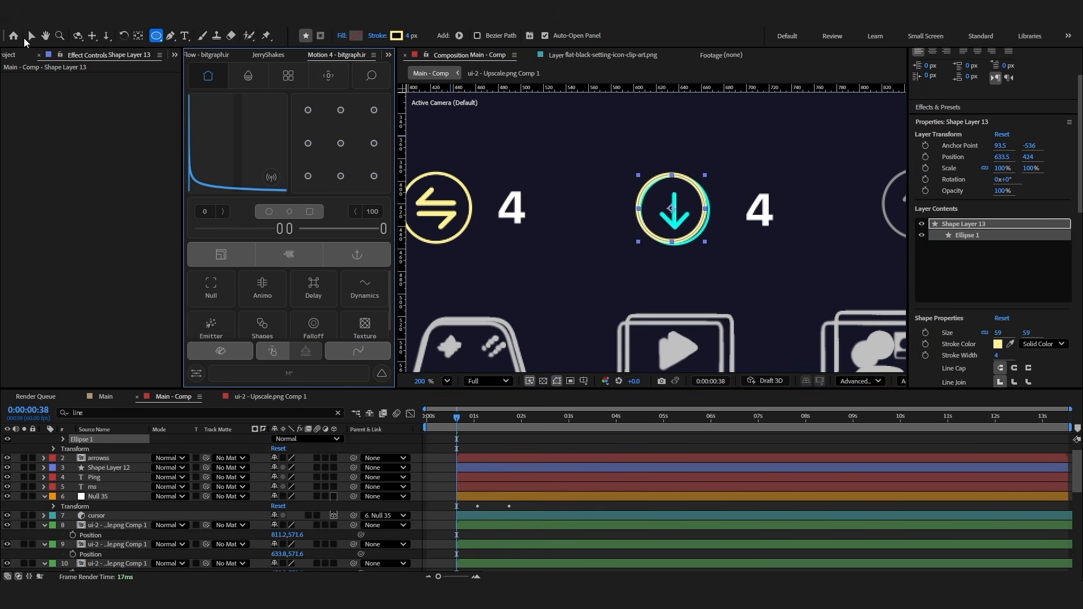
pyautogui.click(998, 344)
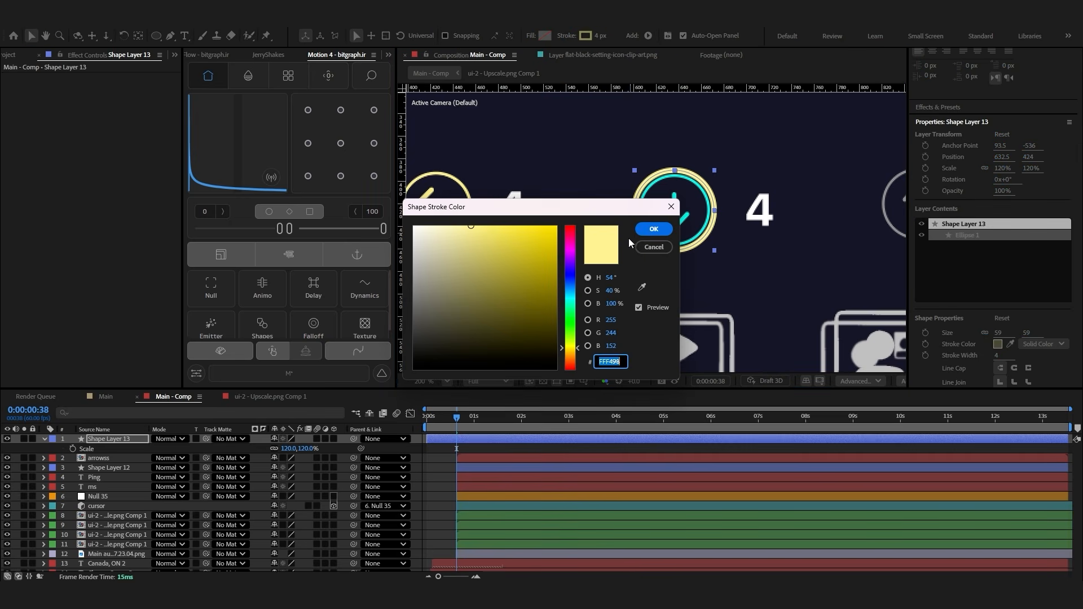
pyautogui.write('02FFF0')
pyautogui.click(651, 229)
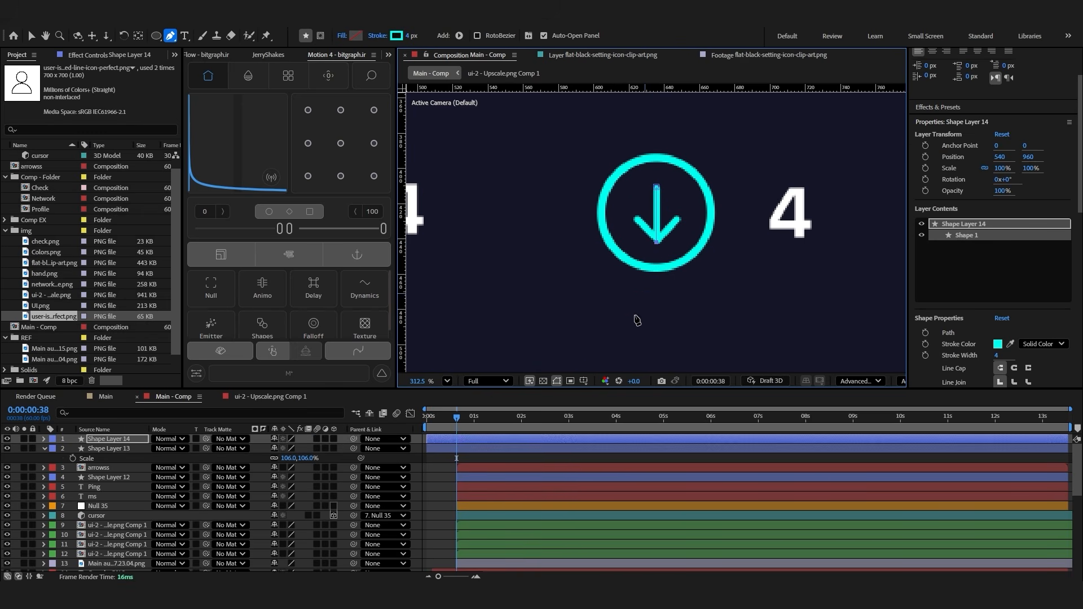
# Trace the download arrow's V-shaped head as a separate shape layer with the Pen tool
pyautogui.click(448, 468)
pyautogui.click(635, 218)
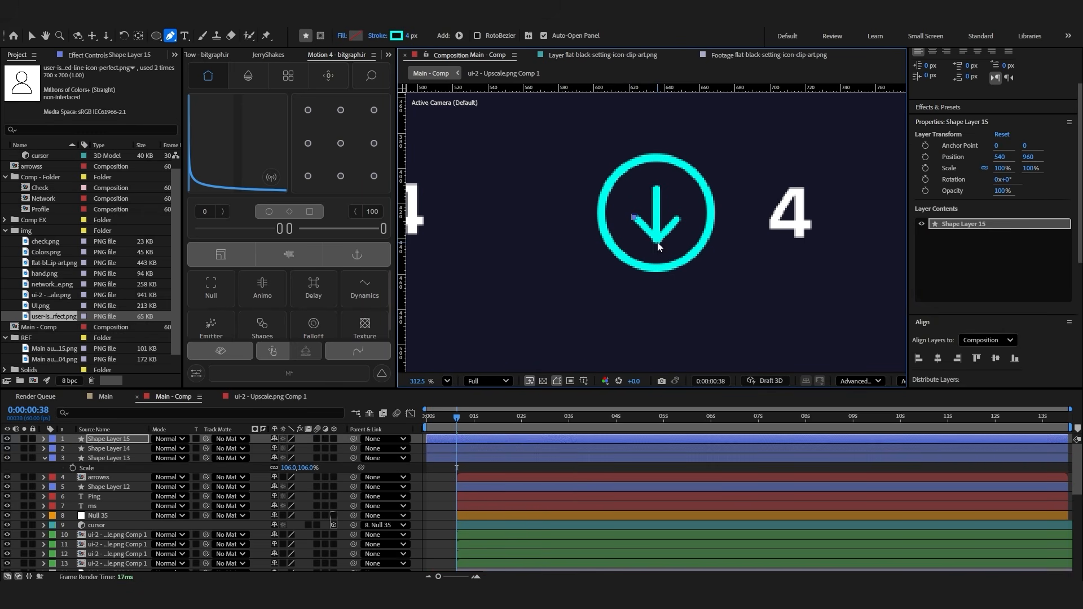
pyautogui.click(657, 241)
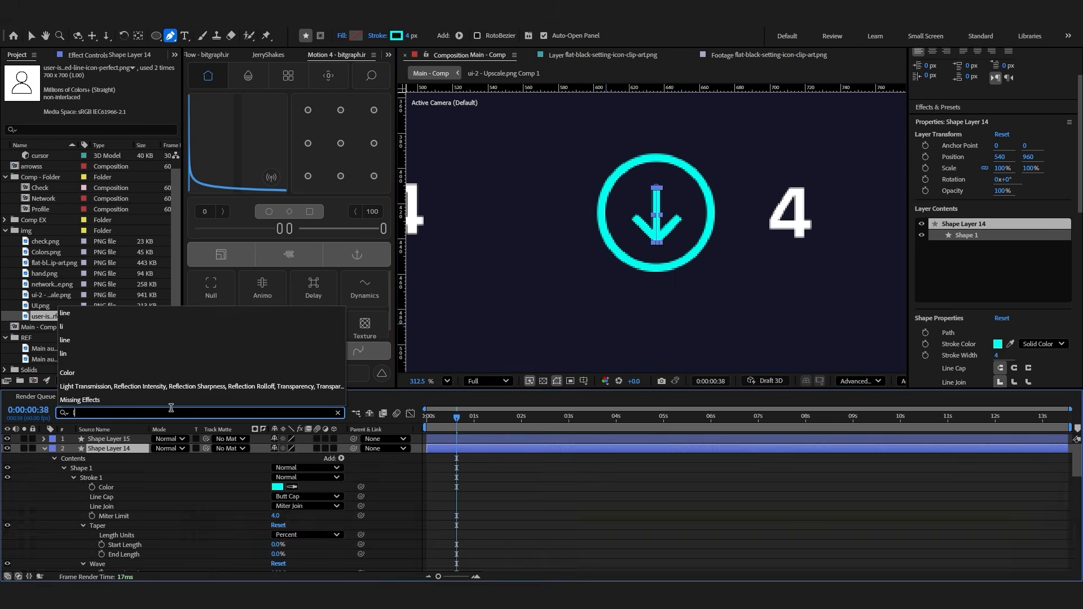
# Give the download arrow's shaft and V-shaped head strokes a round line cap and round line join
pyautogui.click(304, 487)
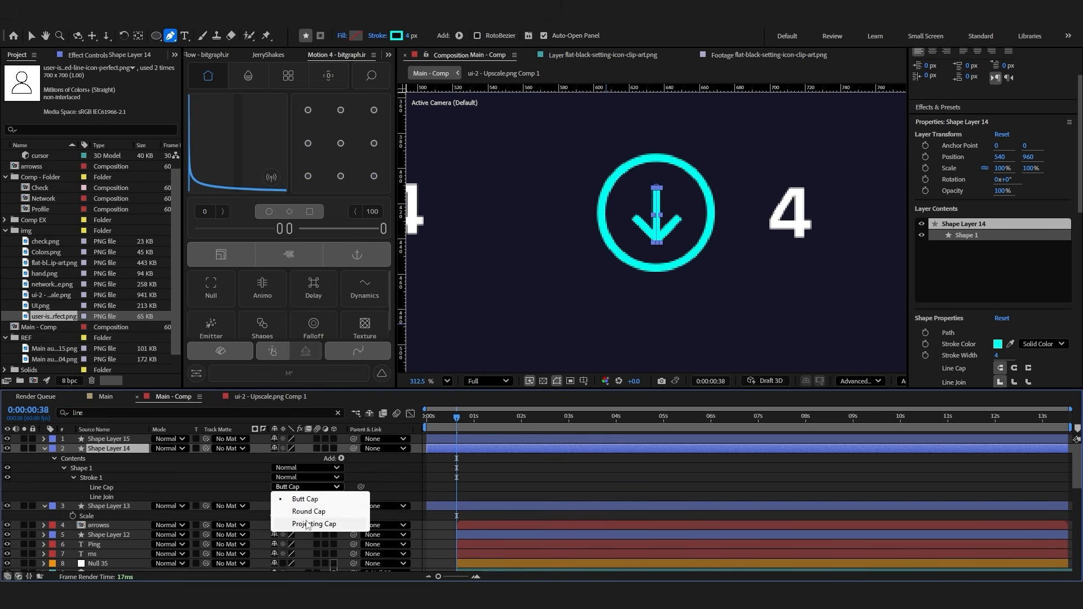
pyautogui.click(305, 510)
pyautogui.click(305, 496)
pyautogui.click(311, 521)
pyautogui.click(45, 449)
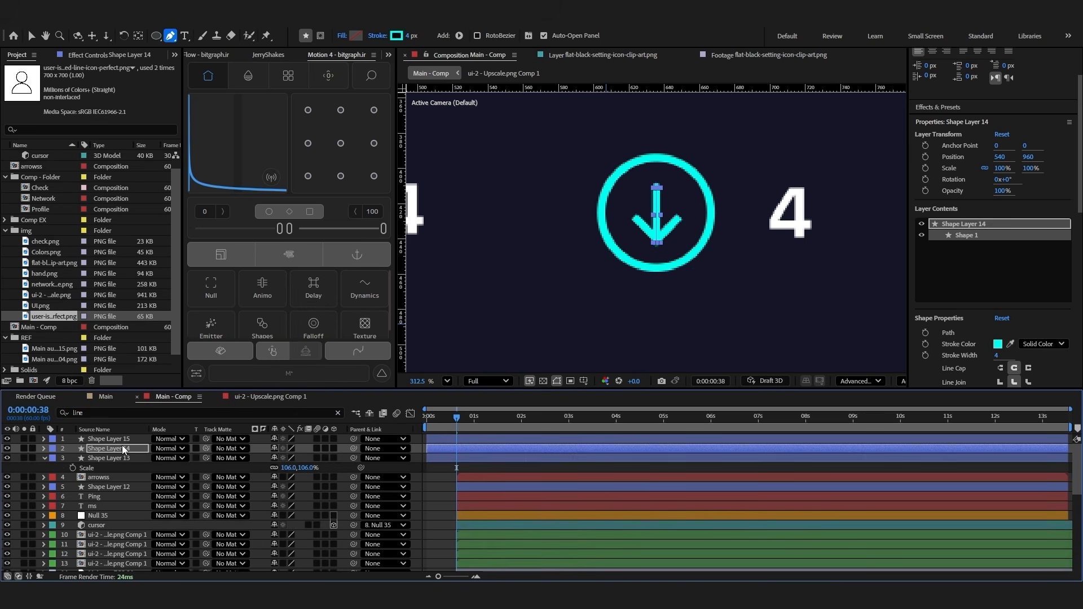
pyautogui.click(115, 438)
pyautogui.click(99, 413)
pyautogui.press('BackSpace')
pyautogui.write('e')
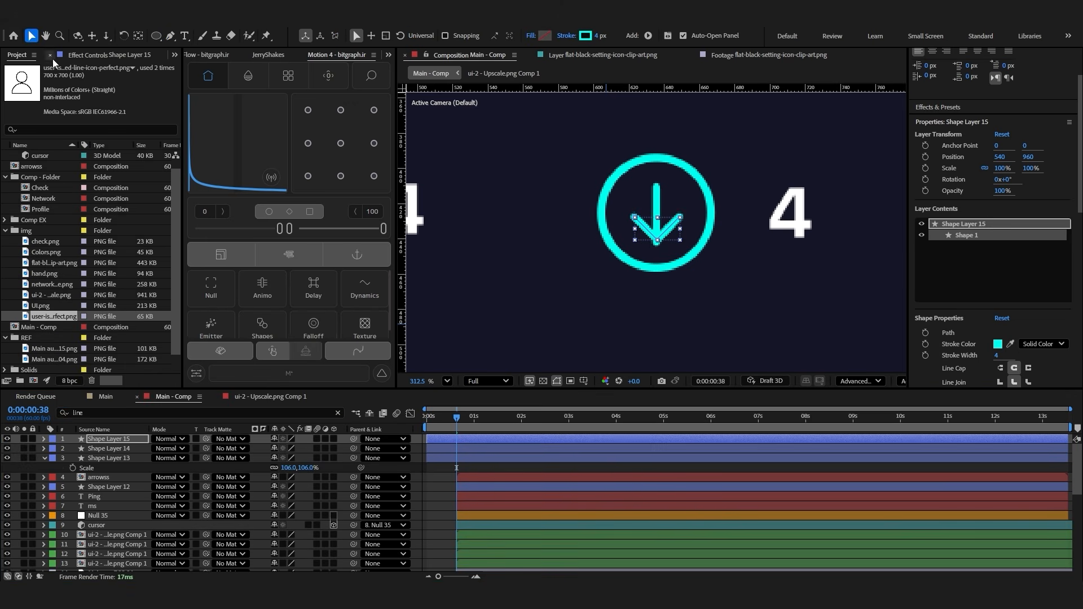
# Pre-compose the two download arrow shape layers, and pre-compose the result together with its cyan ring
pyautogui.click(434, 497)
pyautogui.scroll(2, 697, 210)
pyautogui.hotkey('ctrl', 'shift', 'c')
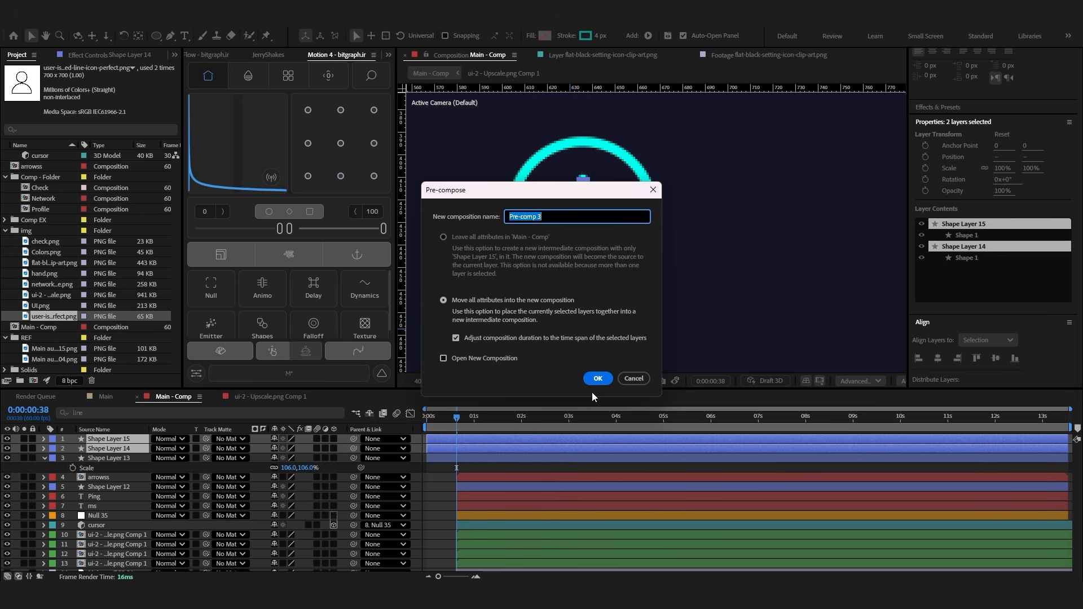
pyautogui.click(595, 378)
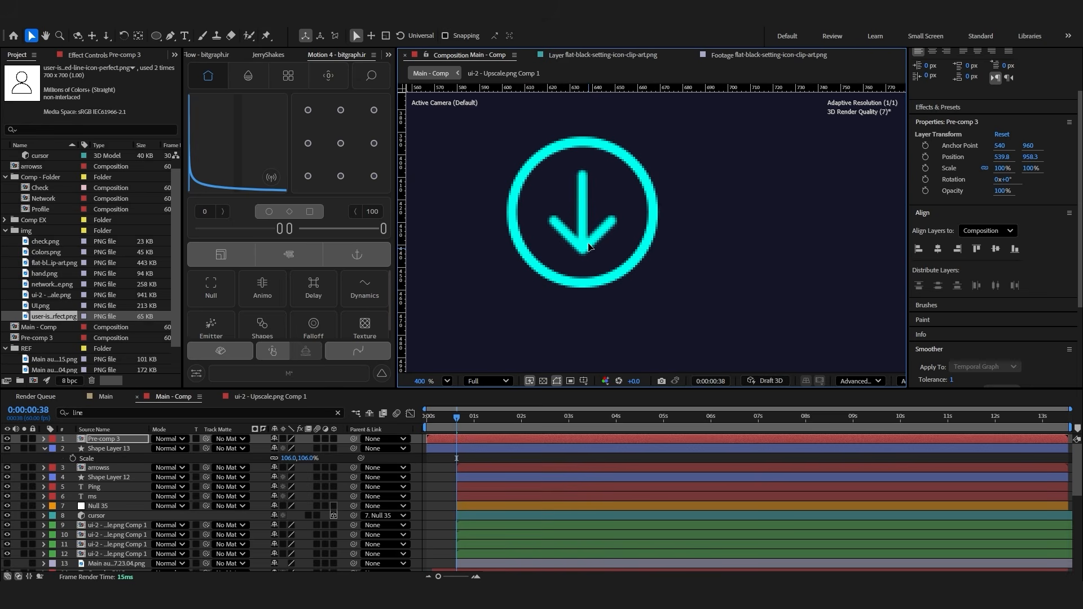
pyautogui.hotkey('ctrl', 'shift', 'c')
pyautogui.click(595, 377)
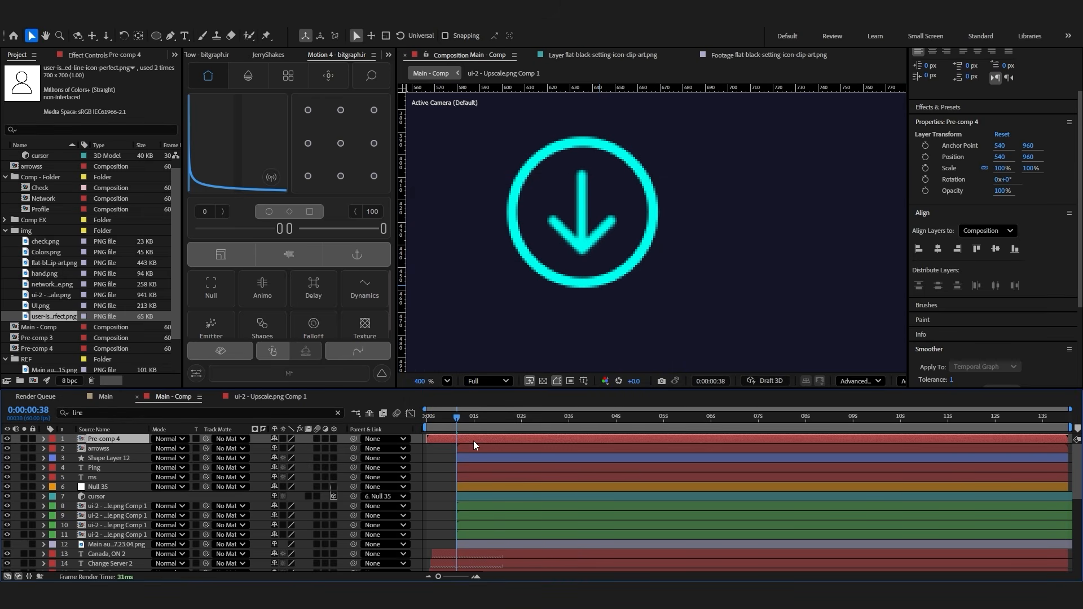
# Pre-compose the "arrowss" layer and its yellow ring into a composition named 1
pyautogui.click(472, 448)
pyautogui.keyDown('shift'); pyautogui.click(473, 458); pyautogui.keyUp('shift')
pyautogui.scroll(-3, 509, 263)
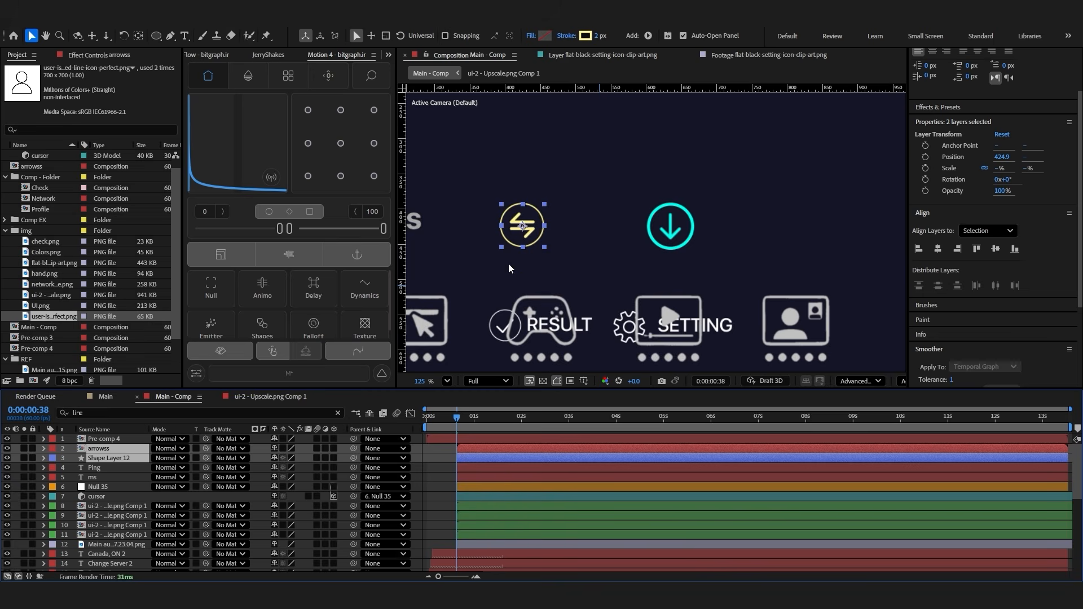
pyautogui.hotkey('ctrl', 'shift', 'c')
pyautogui.write('1')
pyautogui.press('Return')
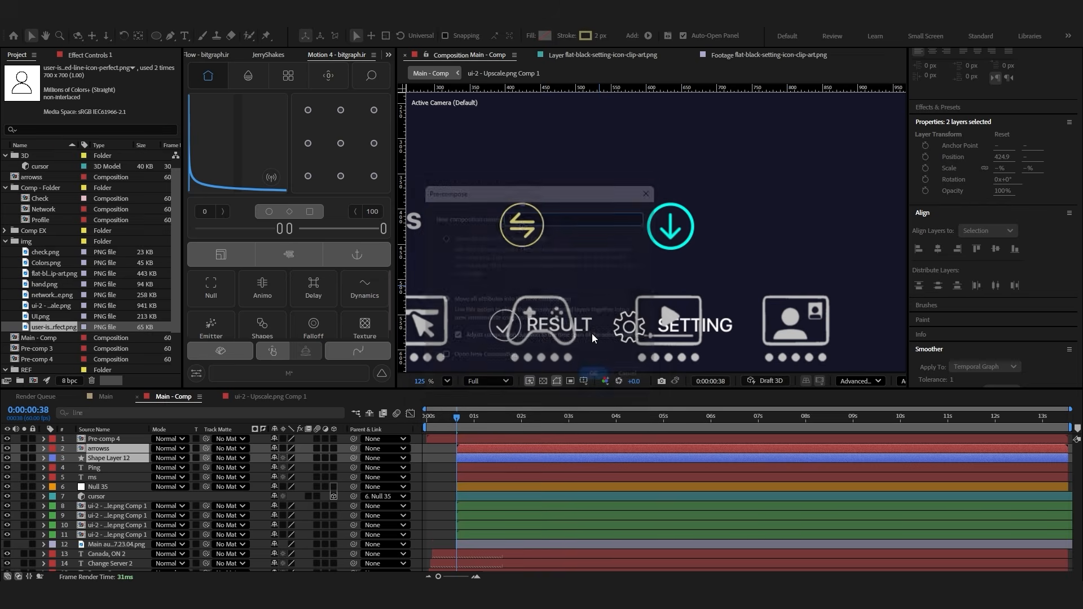
# Rename the download icon's layer as 3, split it at 0:00:00:38 and delete the part before the playhead
pyautogui.click(506, 439)
pyautogui.press('Return')
pyautogui.write('2')
pyautogui.press('Return')
pyautogui.hotkey('ctrl', 'shift', 'd')
pyautogui.click(451, 449)
pyautogui.press('Delete')
pyautogui.click(461, 440)
pyautogui.click(463, 448)
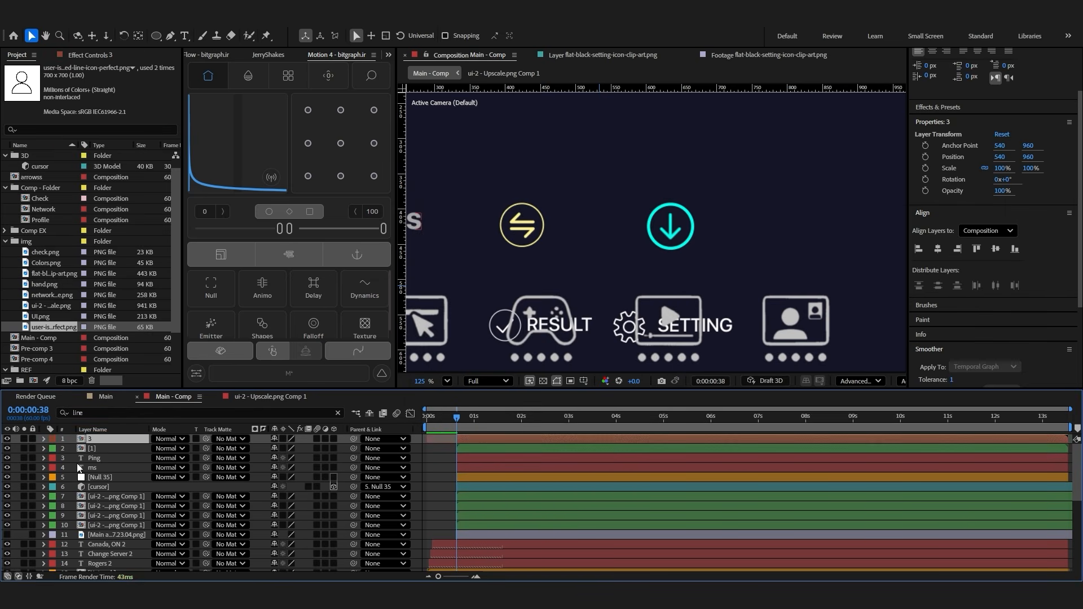
# Set the label color of the "Ping" and "ms" text layers to Yellow
pyautogui.click(90, 459)
pyautogui.keyDown('shift'); pyautogui.click(104, 468); pyautogui.keyUp('shift')
pyautogui.click(52, 468)
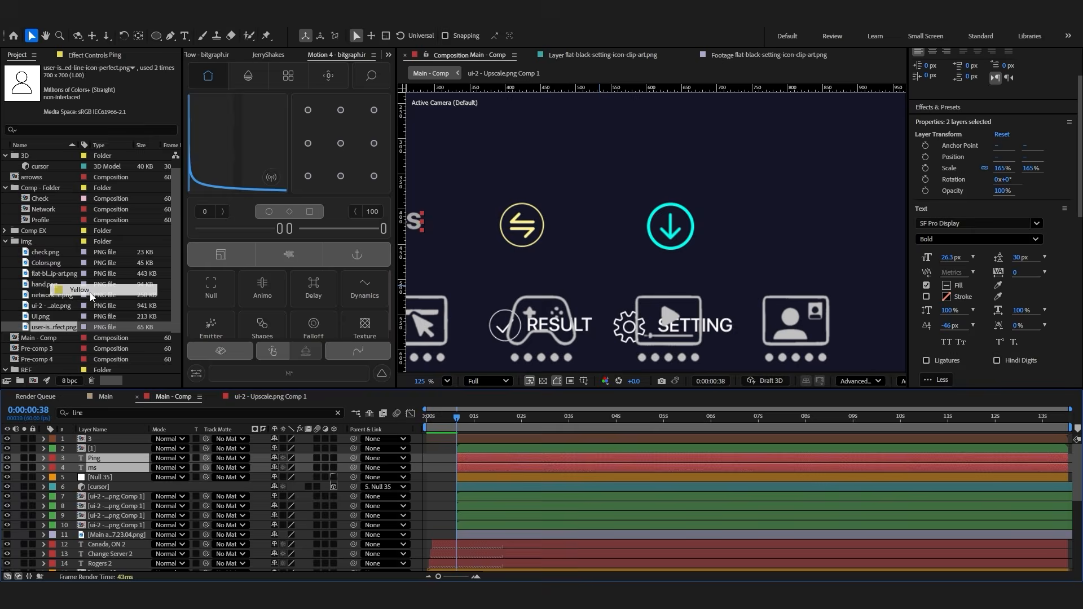
pyautogui.click(79, 289)
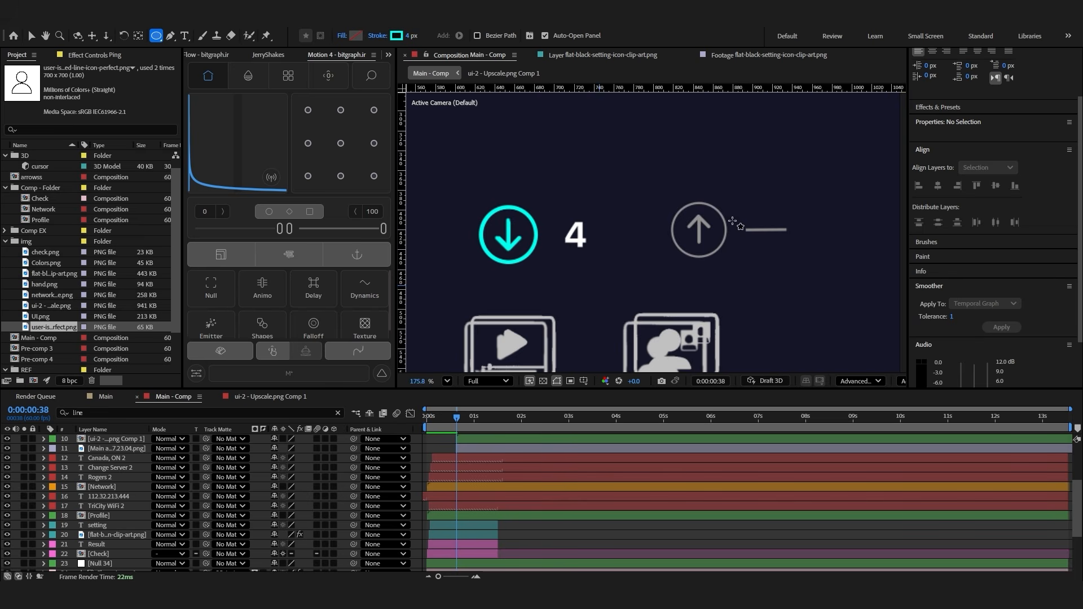
# Draw a ring with a 4 px cyan stroke over the grey upload icon's circle
pyautogui.scroll(2, 628, 243)
pyautogui.click(713, 233)
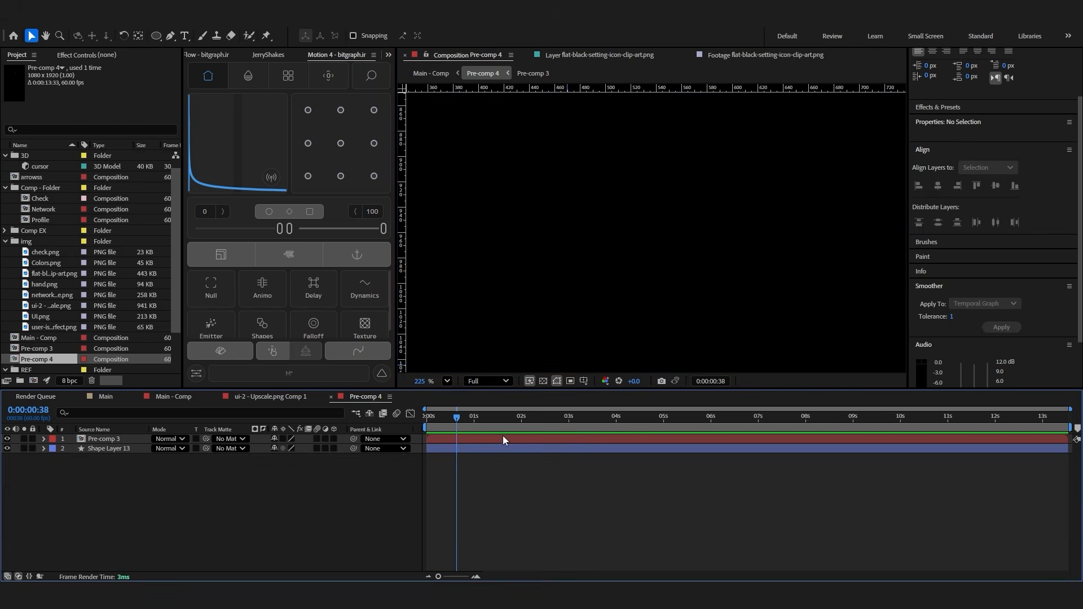
# Copy the Pre-comp 3 arrow from Pre-comp 4 into Main - Comp and move it over the upload icon
pyautogui.click(499, 449)
pyautogui.click(468, 439)
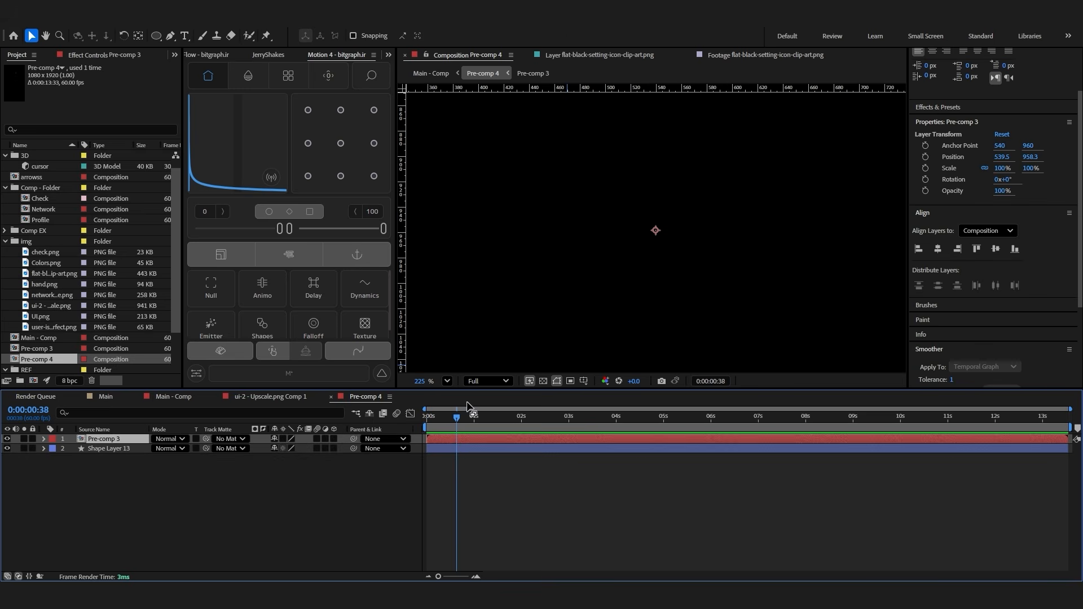
pyautogui.scroll(-4, 533, 291)
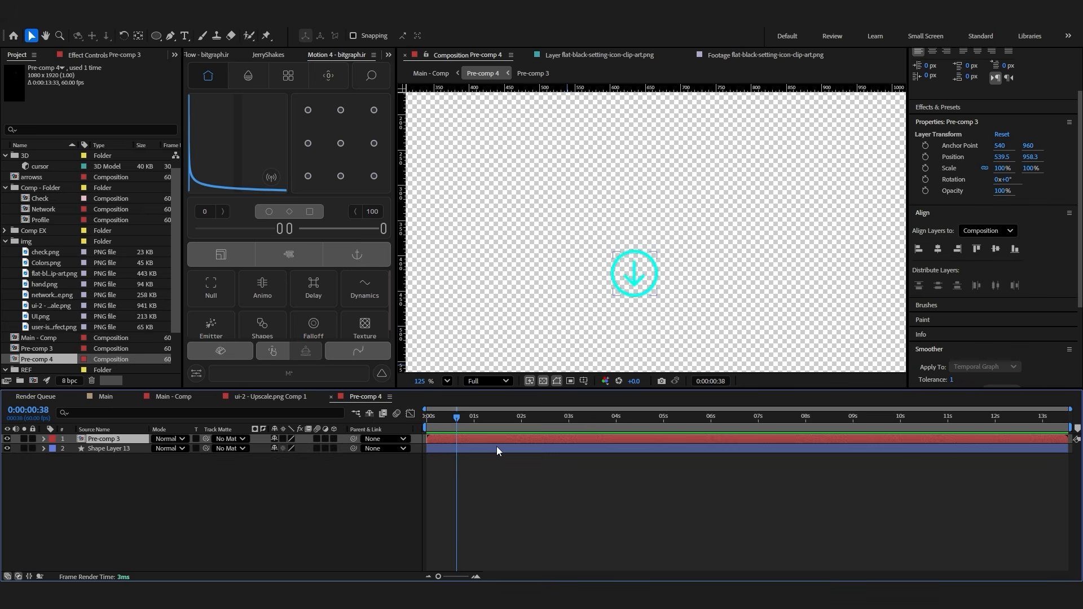
pyautogui.click(172, 398)
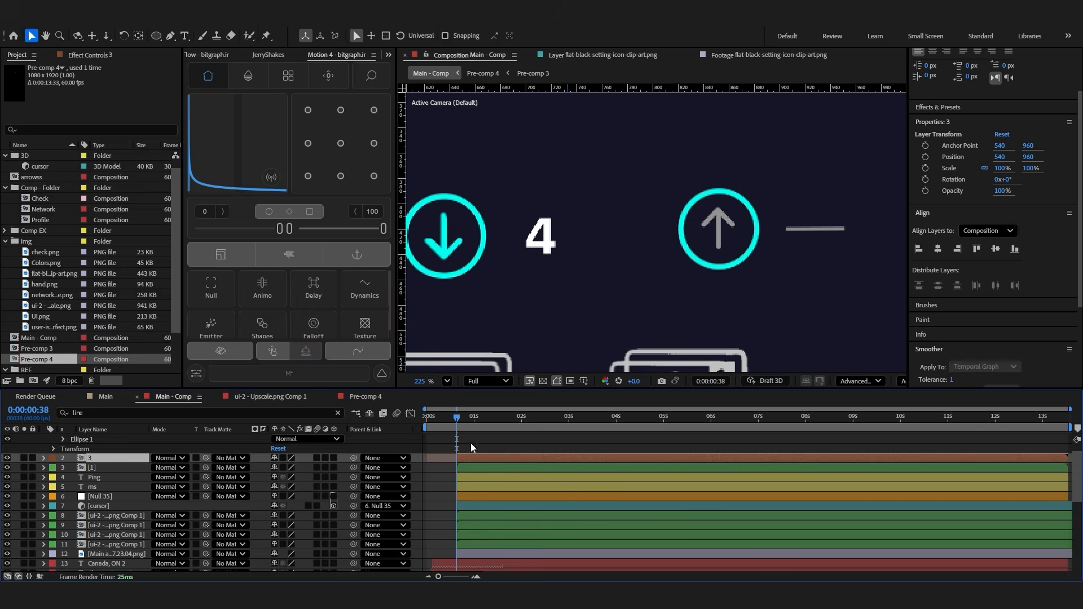
pyautogui.scroll(2, 467, 464)
pyautogui.click(470, 440)
pyautogui.hotkey('ctrl', 'v')
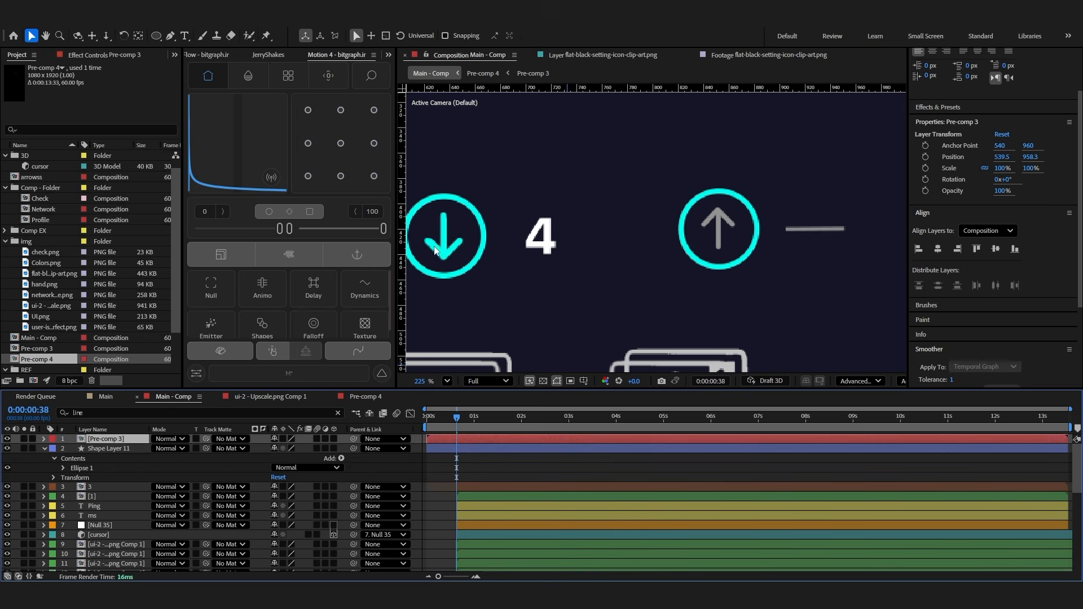
pyautogui.moveTo(622, 244); pyautogui.dragTo(750, 244)
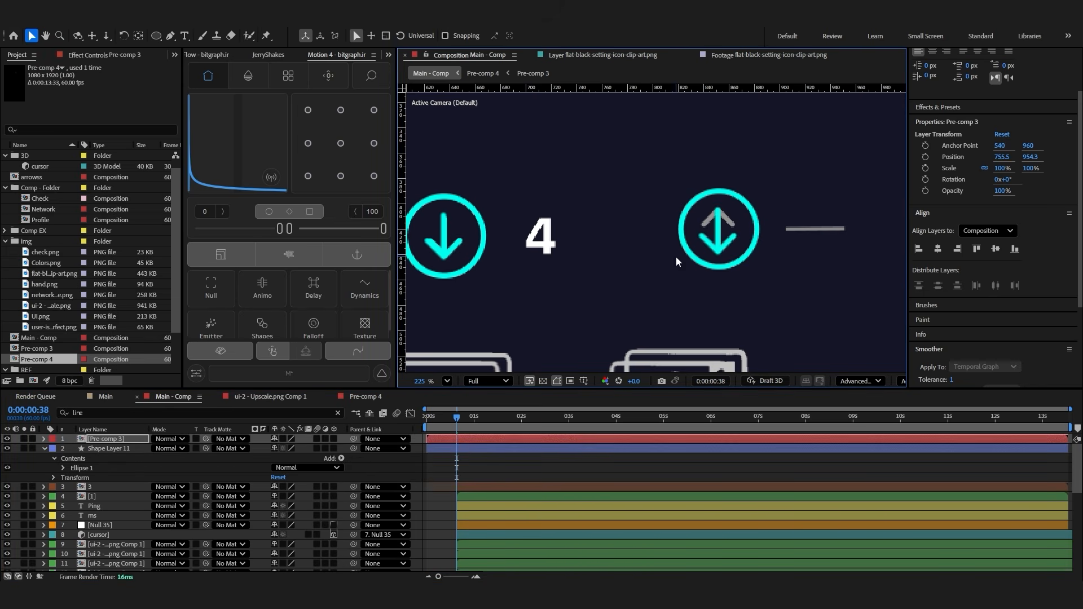
# Move the pasted arrow's anchor point to the middle of the arrow
pyautogui.press('r')
pyautogui.click(283, 449)
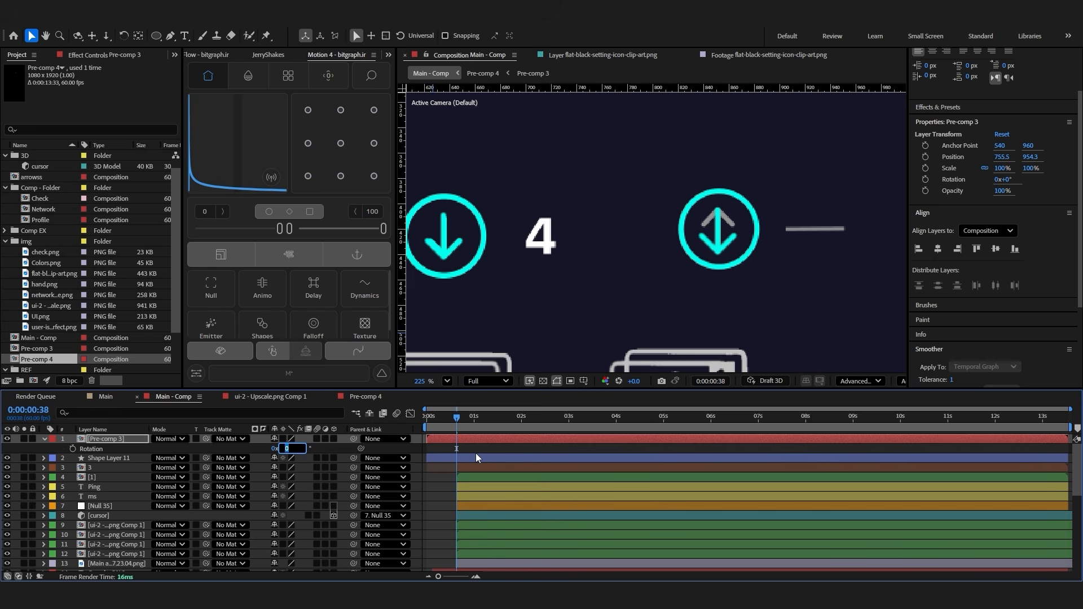
pyautogui.scroll(-4, 659, 311)
pyautogui.click(139, 37)
pyautogui.moveTo(647, 294); pyautogui.dragTo(665, 190)
pyautogui.scroll(3, 668, 193)
pyautogui.moveTo(683, 135); pyautogui.dragTo(660, 214)
pyautogui.scroll(6, 665, 210)
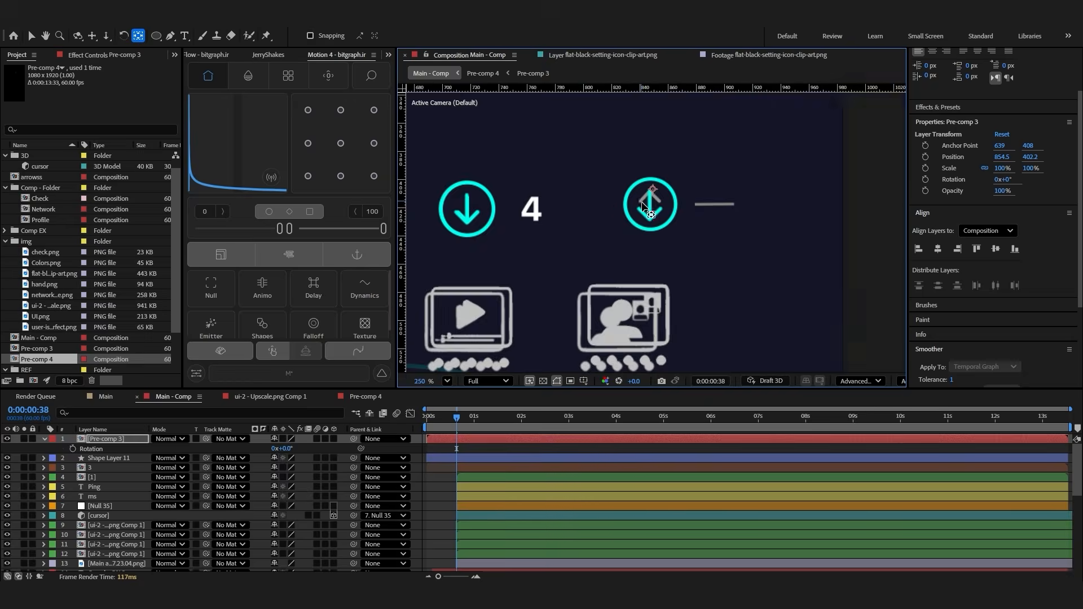
pyautogui.moveTo(672, 152); pyautogui.dragTo(660, 215)
# Rotate the pasted arrow so it points upward and center it inside the upload ring
pyautogui.press('r')
pyautogui.press('r')
pyautogui.click(285, 448)
pyautogui.write('90')
pyautogui.press('Return')
pyautogui.moveTo(685, 202); pyautogui.dragTo(689, 208)
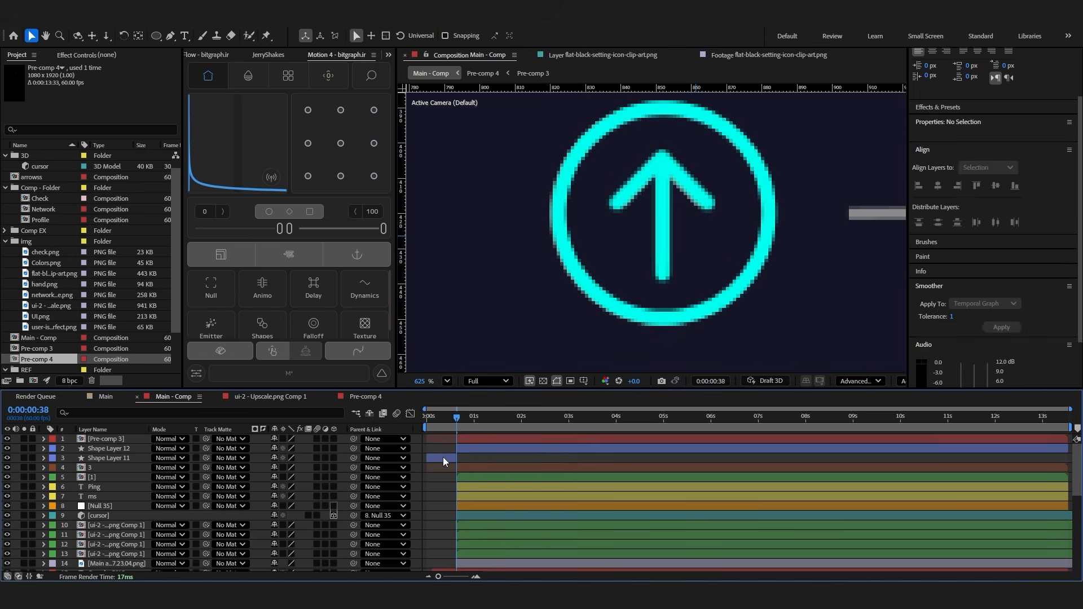
# Delete the upload ring's segment before the playhead and pre-compose the remaining ring with its arrow
pyautogui.click(444, 459)
pyautogui.press('Delete')
pyautogui.click(462, 450)
pyautogui.keyDown('shift'); pyautogui.click(464, 440); pyautogui.keyUp('shift')
pyautogui.rightClick(465, 442)
pyautogui.click(508, 367)
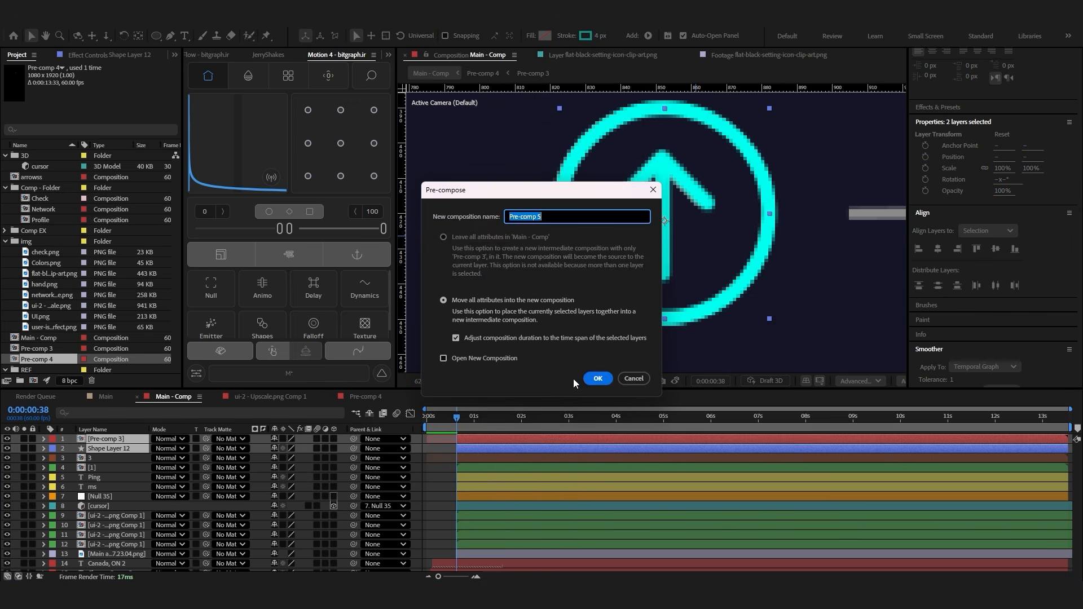
pyautogui.click(598, 378)
# Set the upload icon layer's label color to orange and rename the layer as 4
pyautogui.click(53, 439)
pyautogui.click(79, 362)
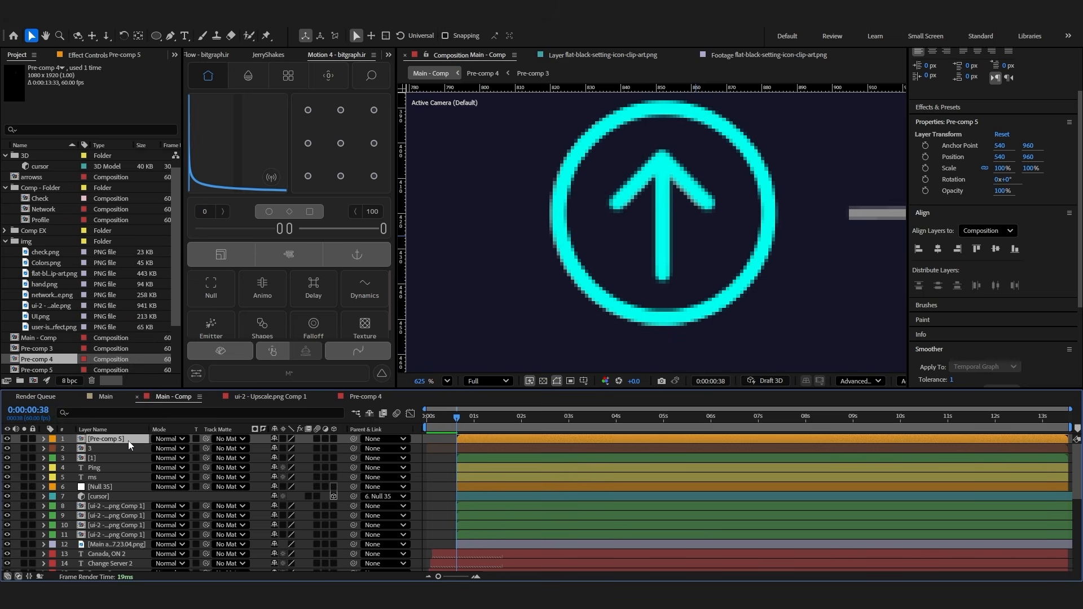
pyautogui.press('Return')
pyautogui.write('4')
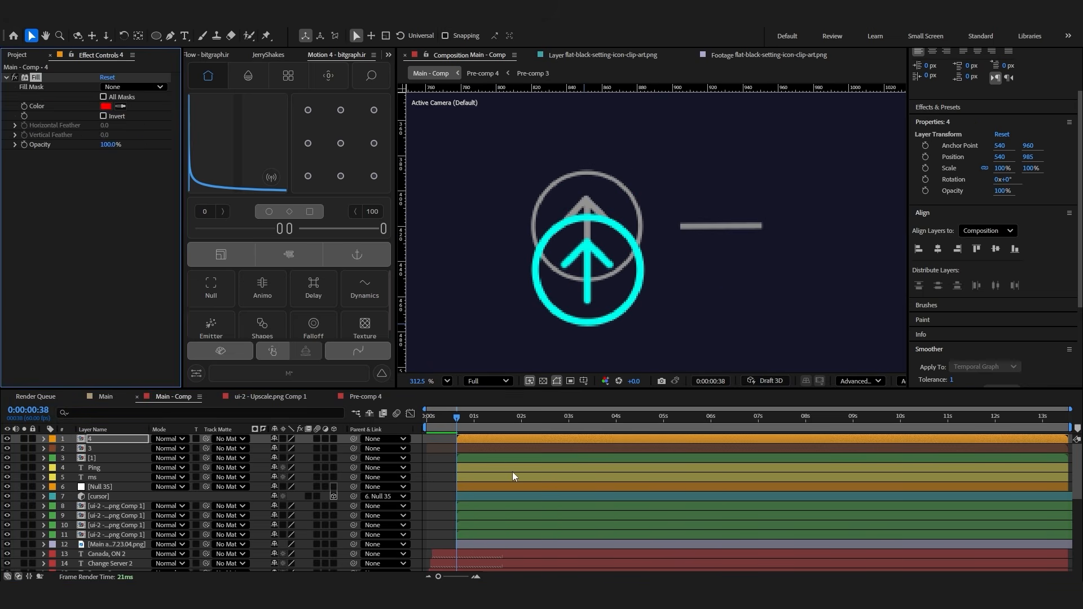
# Sample the original upload icon's grey for layer 4's Fill effect and move the icon back over the original
pyautogui.click(120, 106)
pyautogui.click(561, 179)
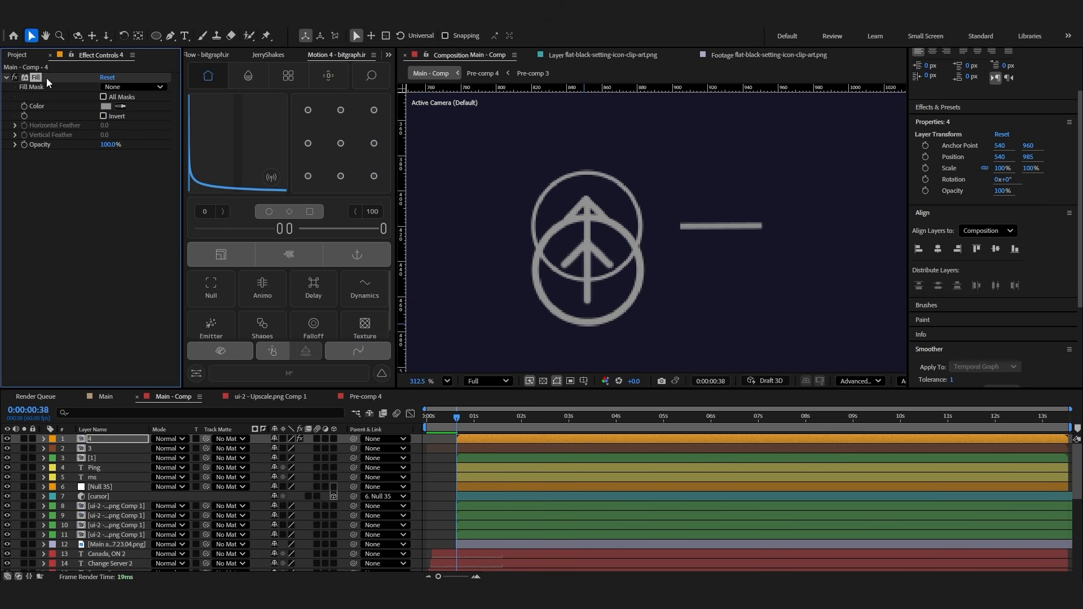
pyautogui.click(31, 35)
pyautogui.moveTo(617, 265); pyautogui.dragTo(610, 221)
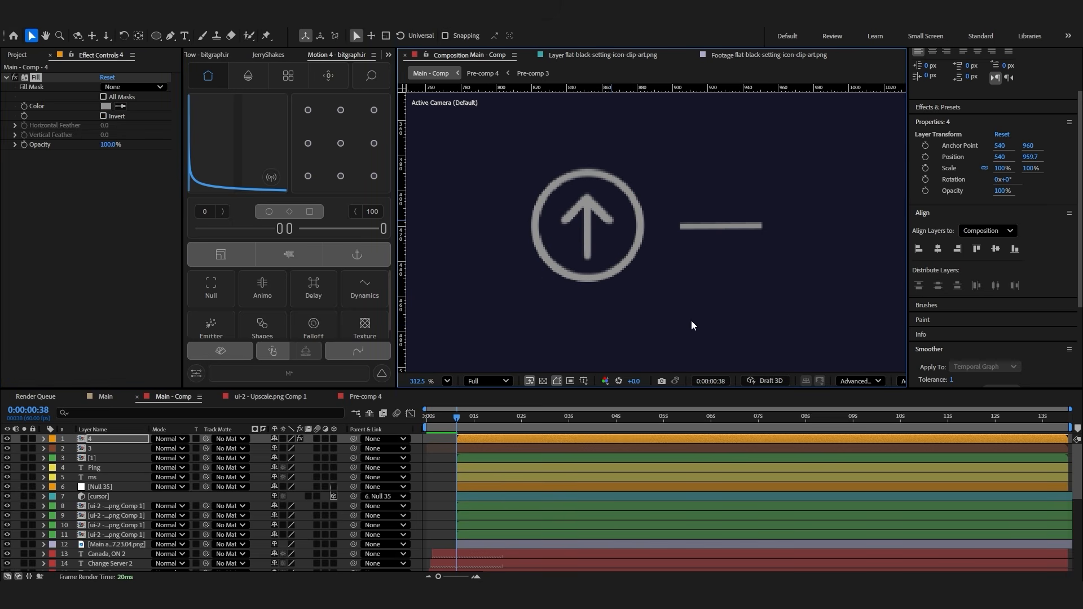
# Trace the dash beside the upload icon with the Pen tool and match its stroke color to the grey
pyautogui.click(442, 472)
pyautogui.press('g')
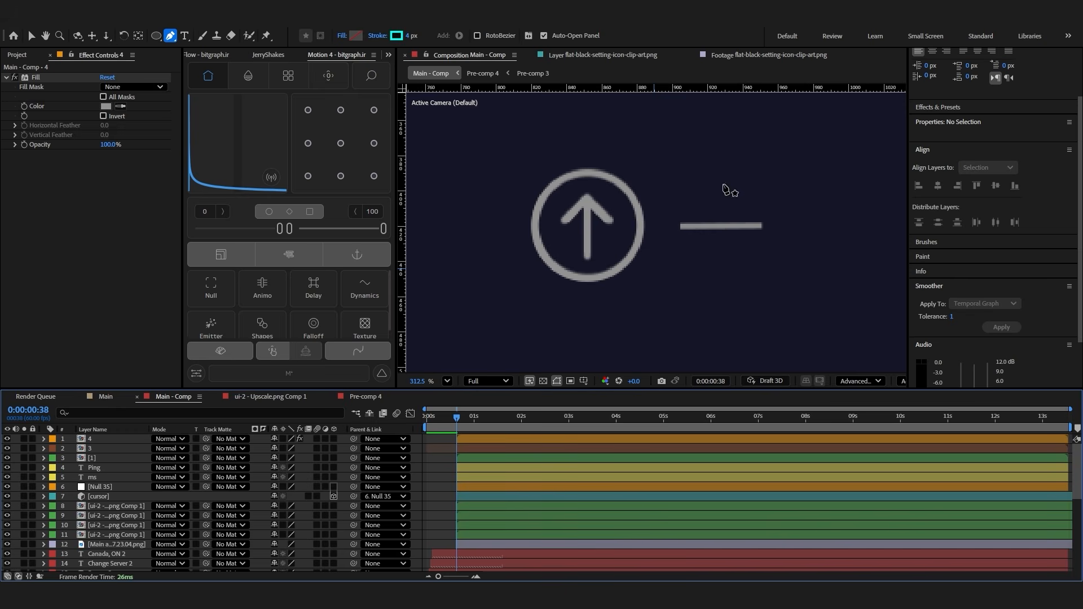
pyautogui.click(680, 227)
pyautogui.click(761, 226)
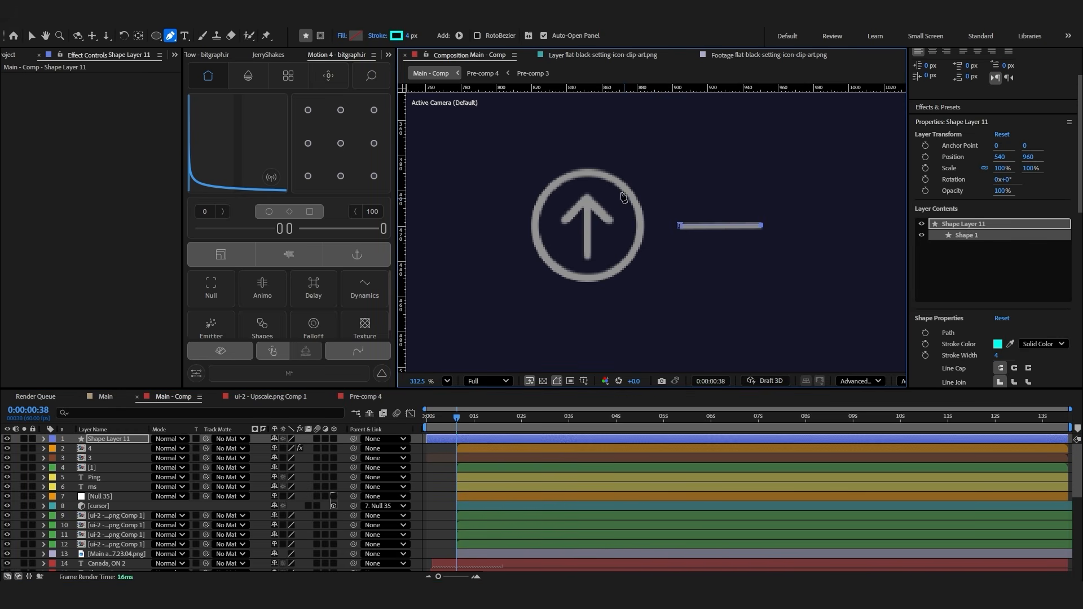
pyautogui.click(396, 36)
pyautogui.click(653, 247)
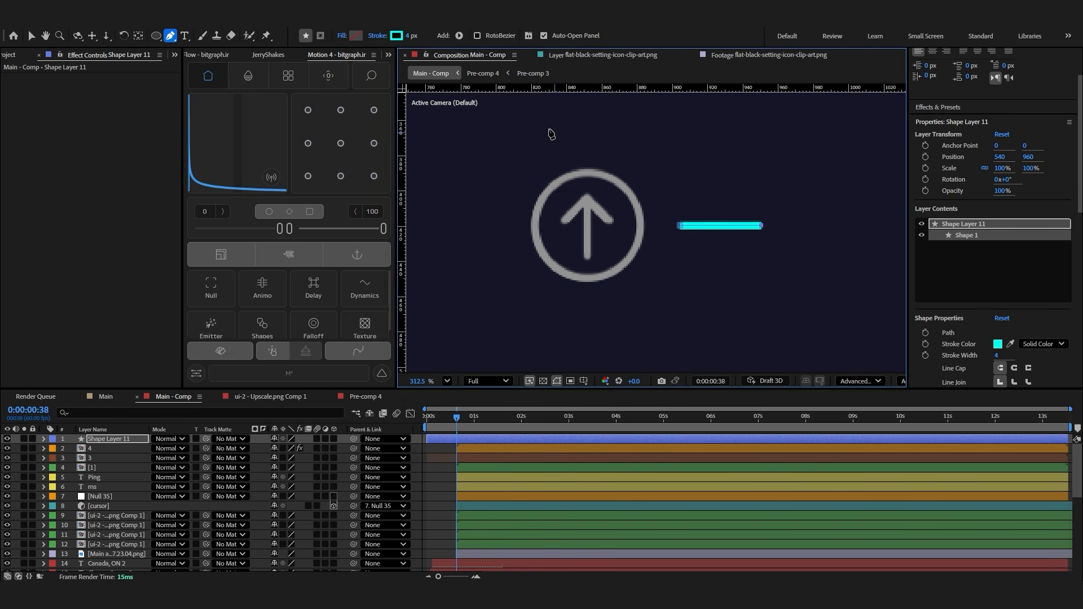
pyautogui.click(397, 36)
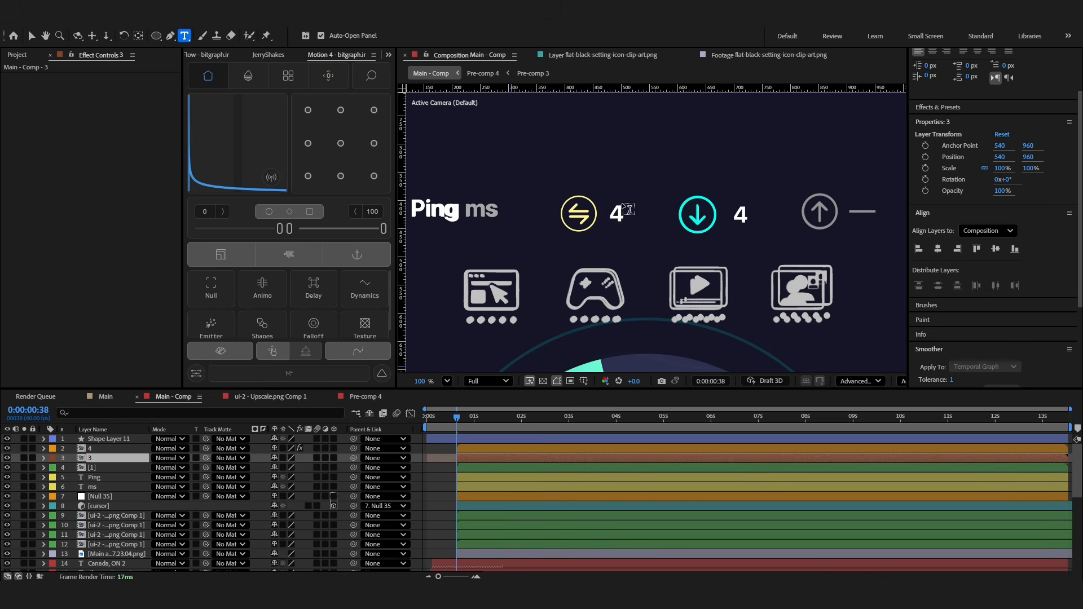
# Add a bold white "4" beside the yellow icon, scale it to 163%, and duplicate it beside the download icon
pyautogui.click(622, 238)
pyautogui.write('4')
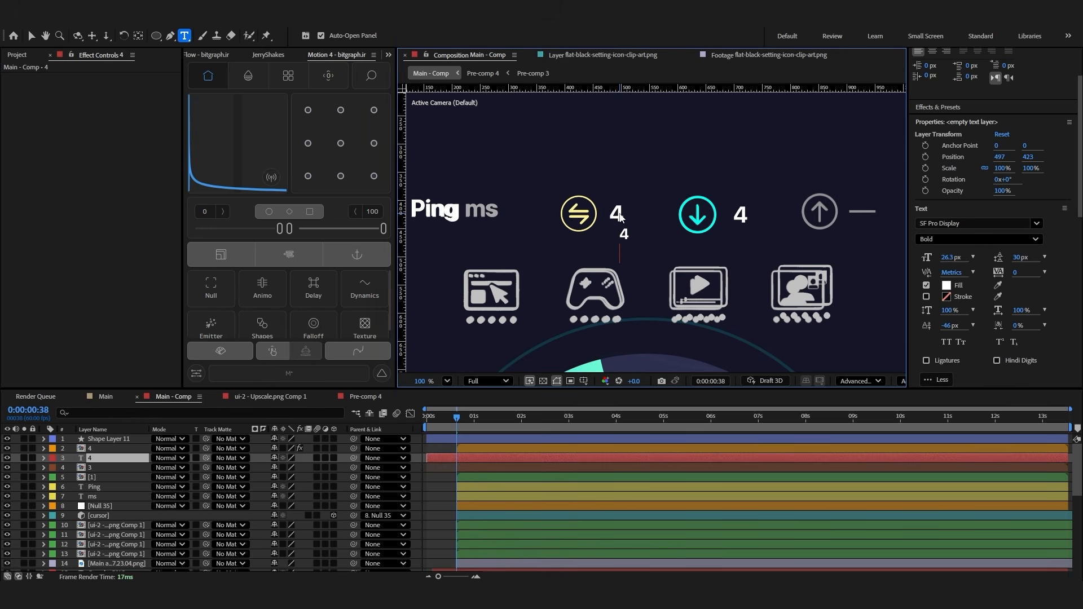
pyautogui.click(31, 35)
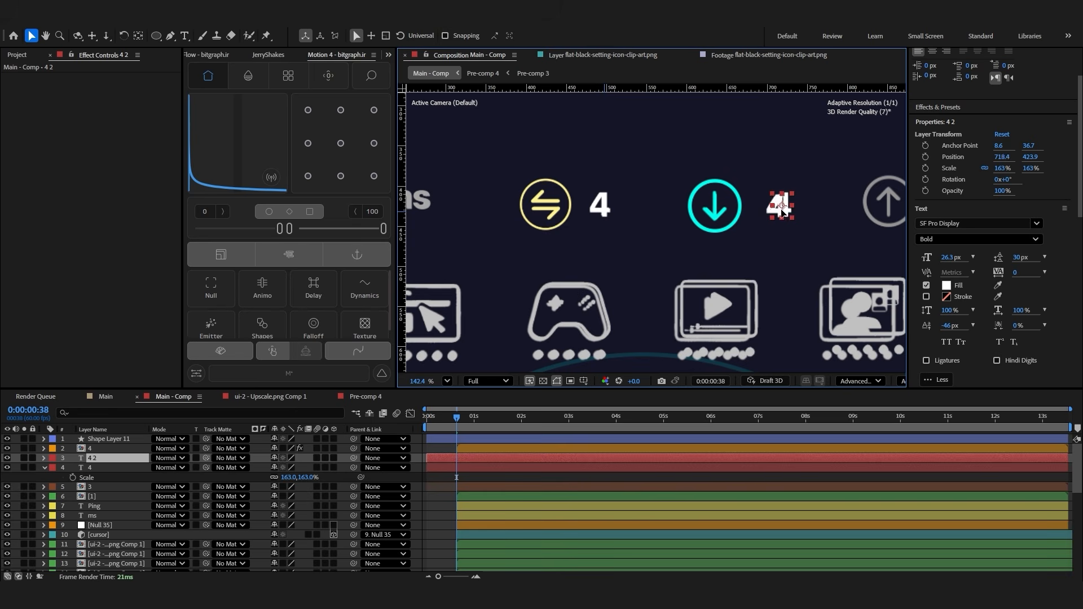
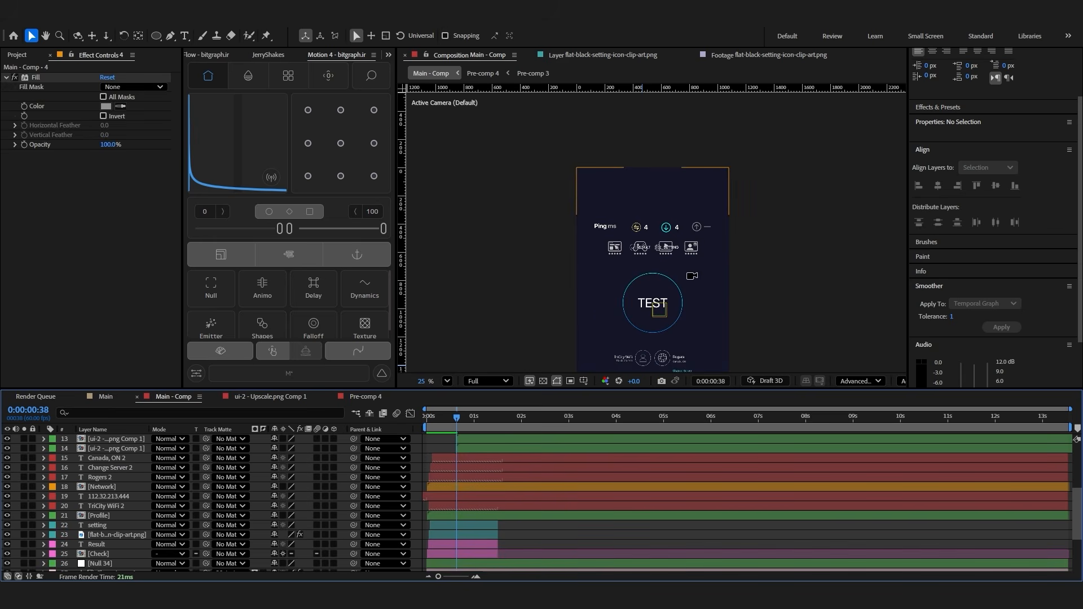
# Reveal the keyframes of the Result, Check, gear icon and setting layers and place the playhead at 0:00:01:19 during their exit
pyautogui.scroll(4, 683, 280)
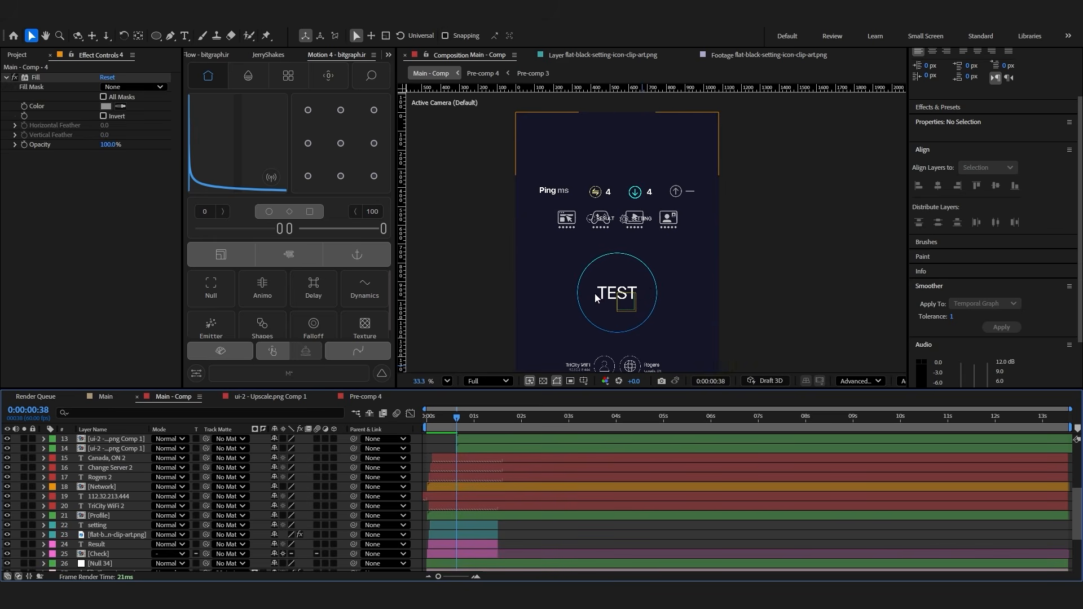
pyautogui.scroll(1, 608, 246)
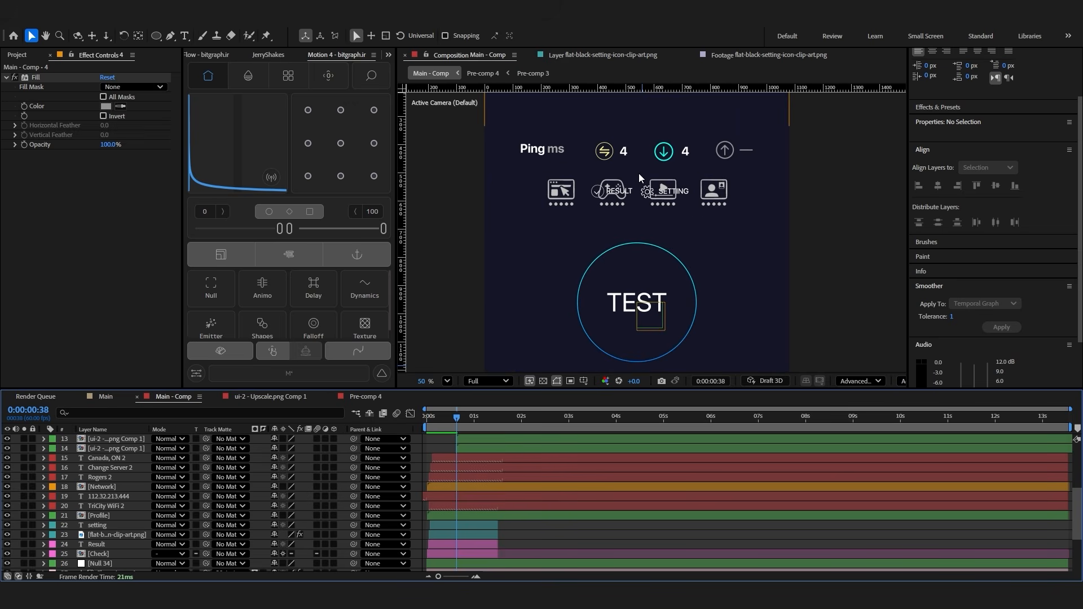
pyautogui.click(445, 452)
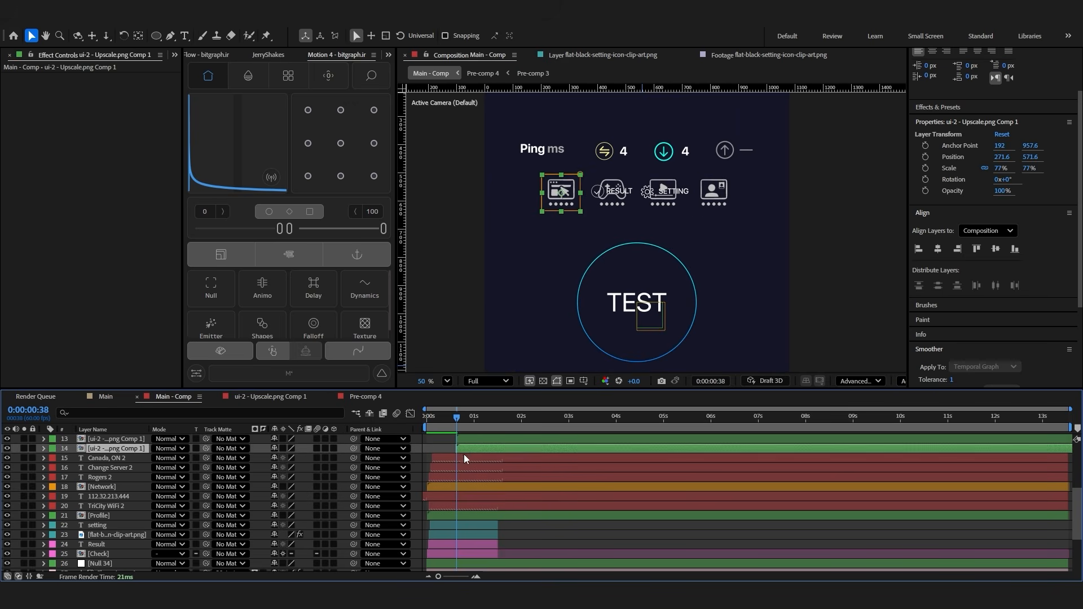
pyautogui.click(474, 497)
pyautogui.scroll(-1, 463, 507)
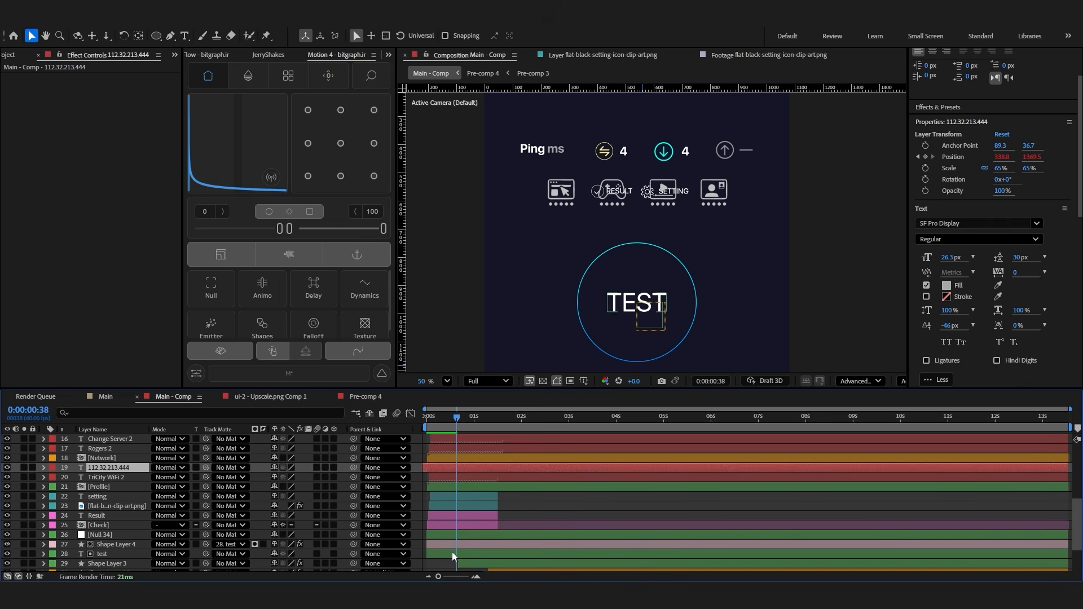
pyautogui.click(456, 526)
pyautogui.keyDown('shift'); pyautogui.click(458, 497); pyautogui.keyUp('shift')
pyautogui.press('u')
pyautogui.scroll(-1, 460, 497)
pyautogui.scroll(1, 483, 473)
pyautogui.click(493, 420)
pyautogui.click(547, 491)
pyautogui.scroll(2, 547, 491)
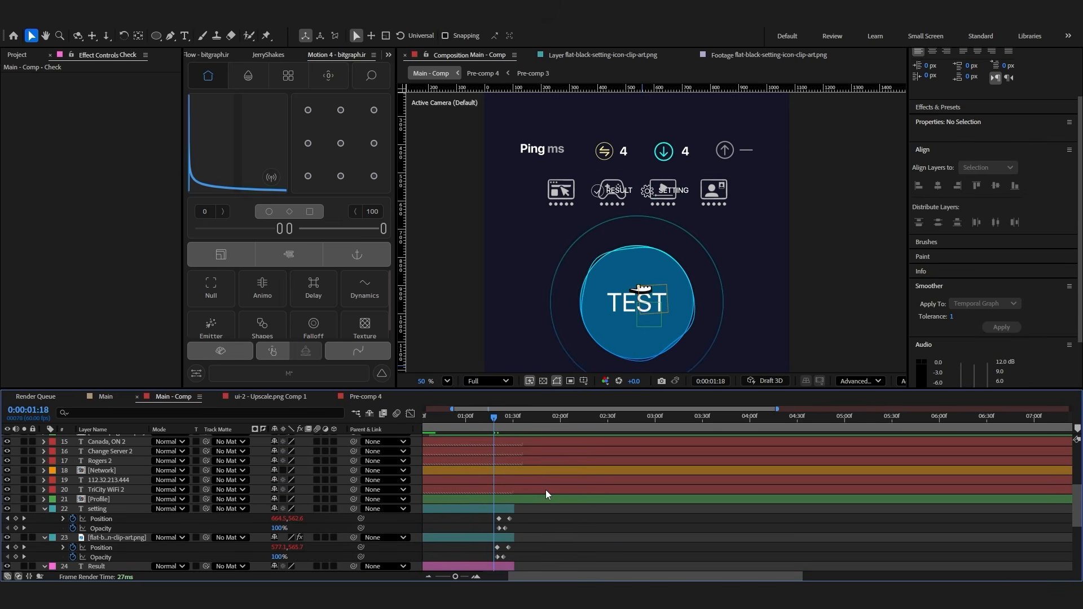
pyautogui.moveTo(494, 418); pyautogui.dragTo(501, 418)
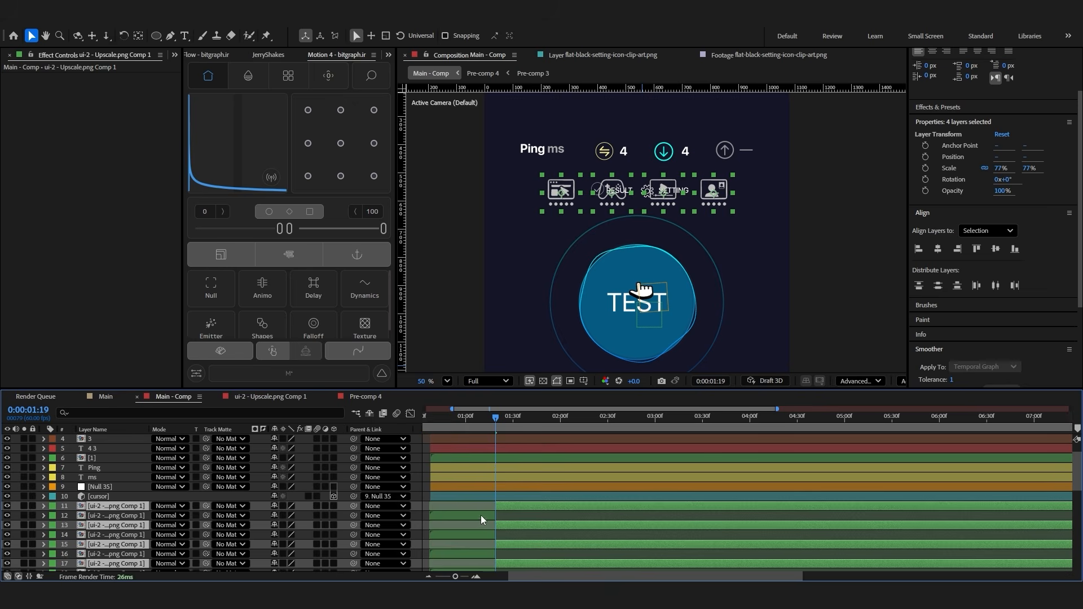
# Split the four activity icon layers at 0:00:01:19 and delete their earlier parts
pyautogui.click(482, 525)
pyautogui.press('Delete')
pyautogui.click(483, 535)
pyautogui.press('Delete')
pyautogui.click(482, 545)
pyautogui.press('Delete')
# Keyframe the four icons' Position so they rise into their current row from a starting Y of 629.6
pyautogui.click(504, 534)
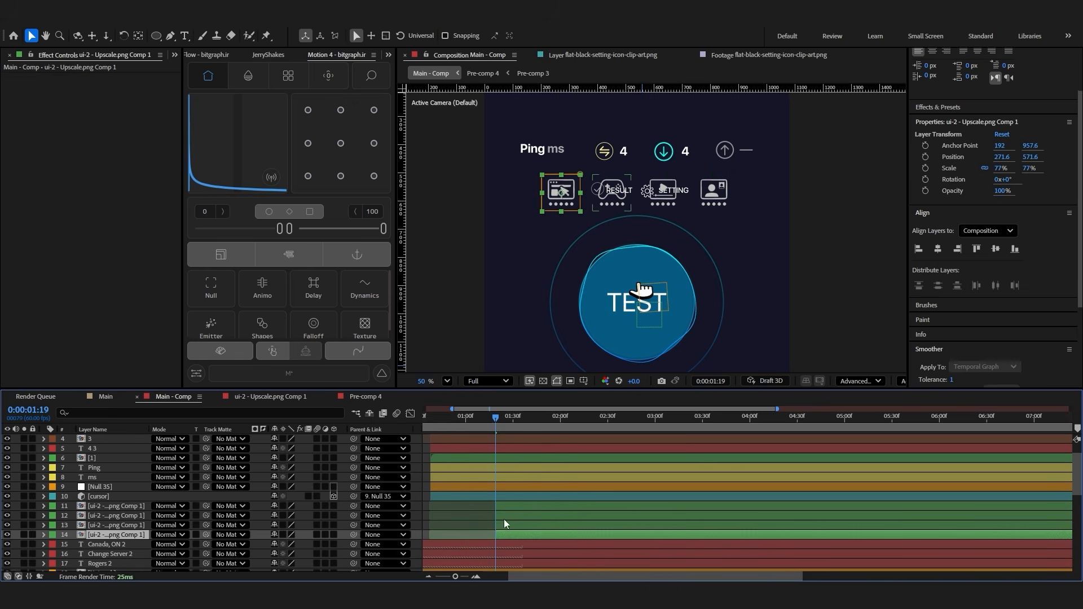
pyautogui.keyDown('shift'); pyautogui.click(507, 507); pyautogui.keyUp('shift')
pyautogui.press('p')
pyautogui.click(72, 516)
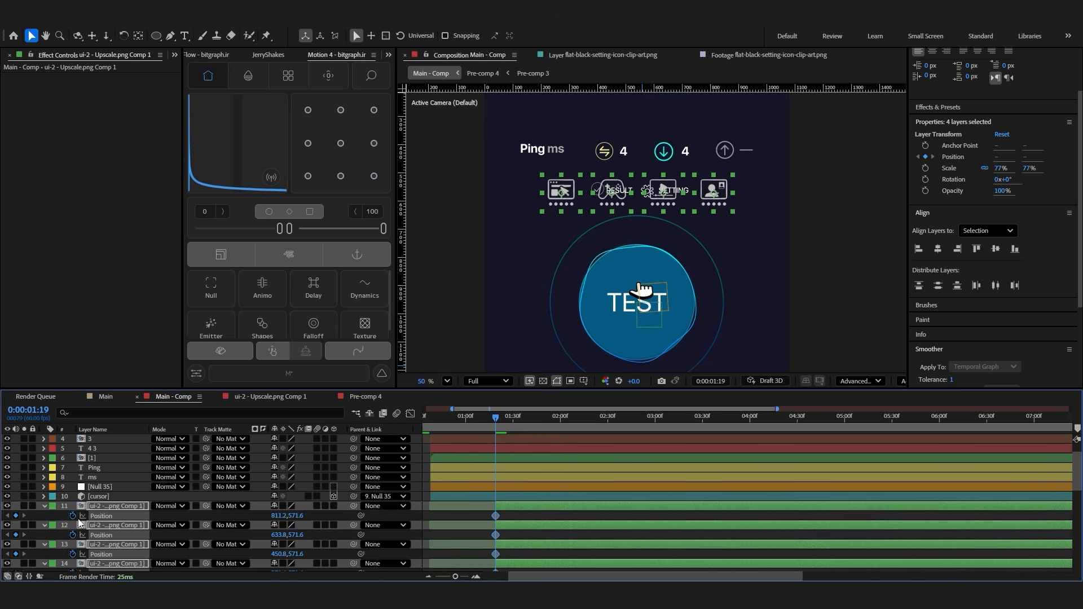
pyautogui.moveTo(293, 516); pyautogui.dragTo(326, 515)
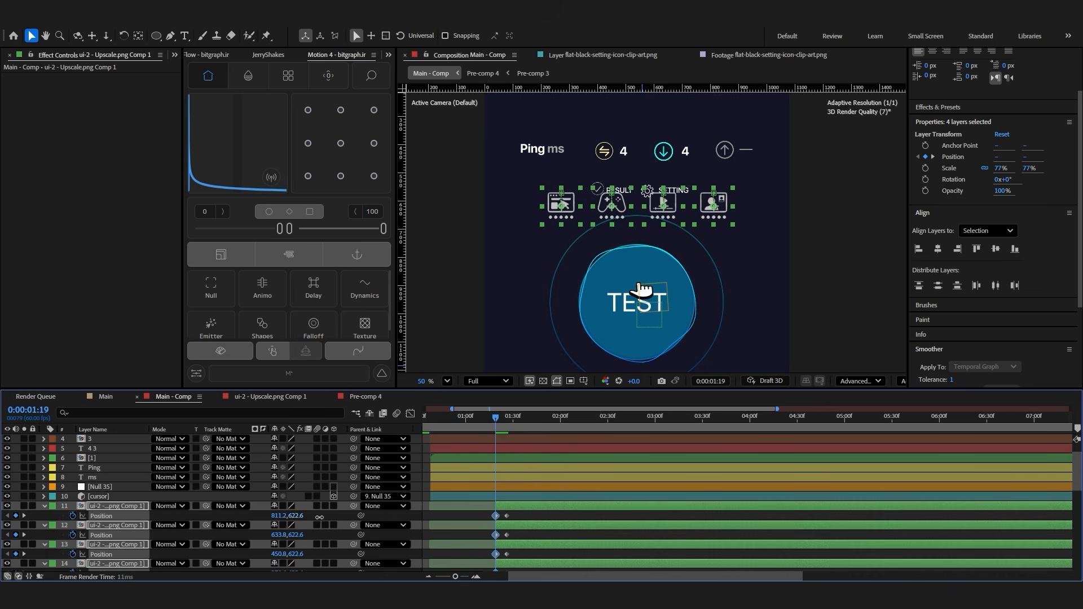
pyautogui.scroll(-1, 632, 530)
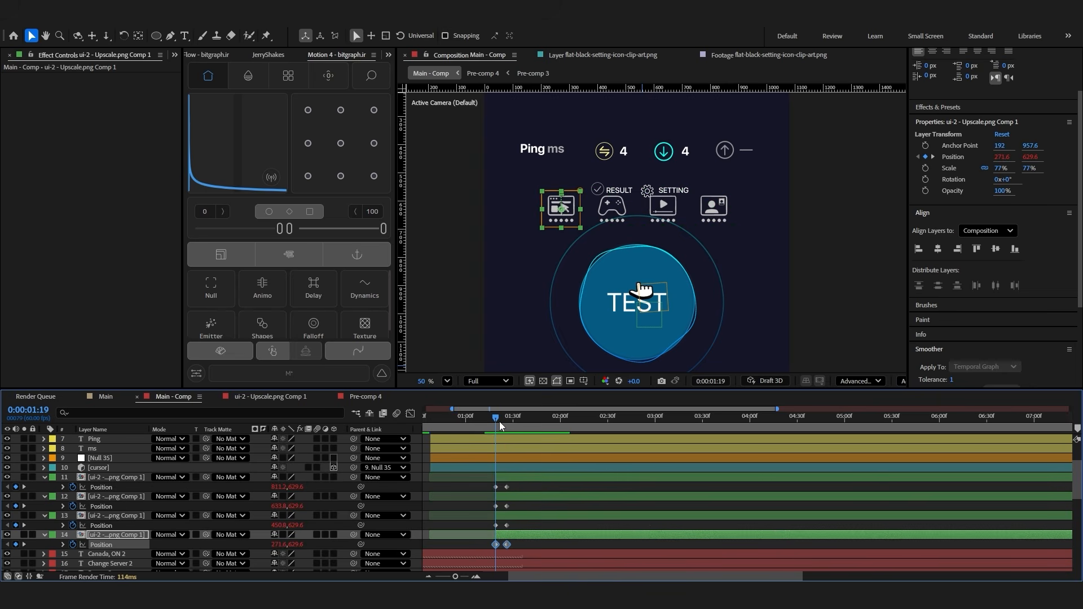
# Stagger the four icon layers two frames apart from the browser icon to the profile icon and preview the entrance
pyautogui.moveTo(496, 421); pyautogui.dragTo(499, 422)
pyautogui.click(507, 524)
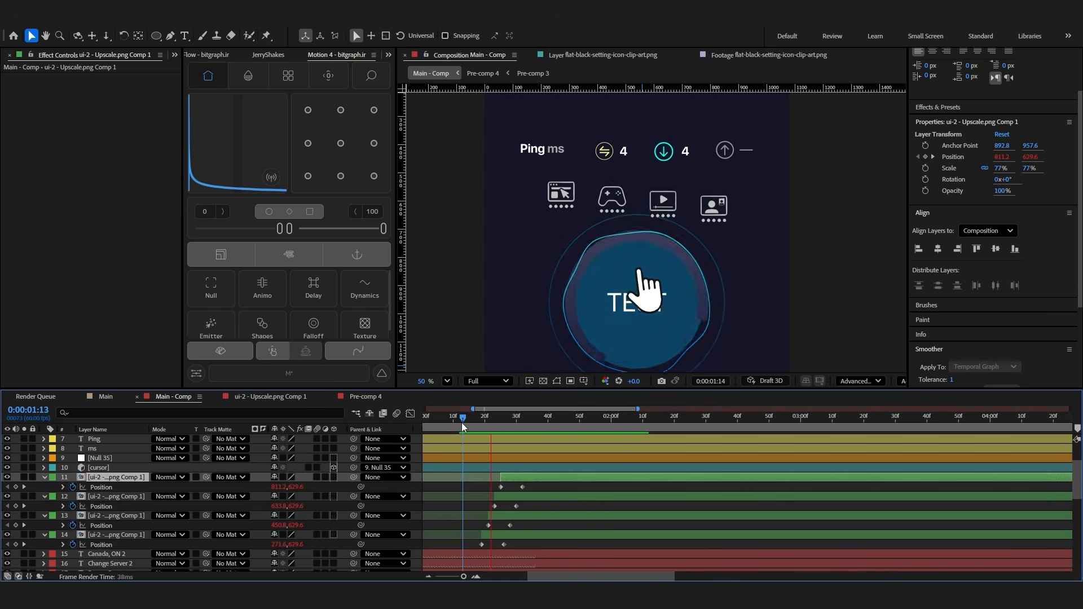
pyautogui.moveTo(461, 421); pyautogui.dragTo(464, 442)
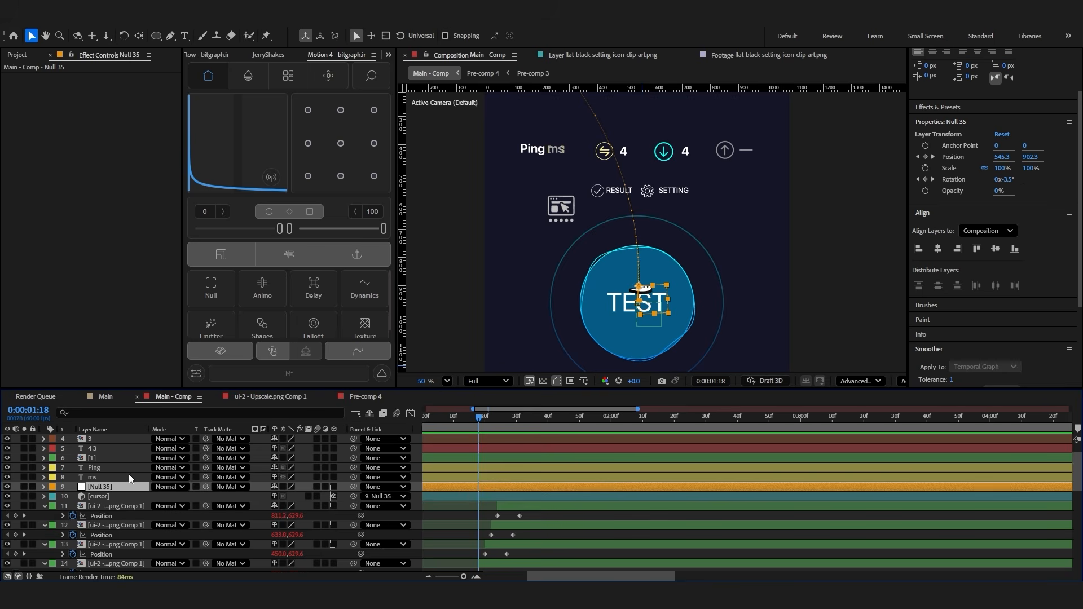
# Split the eight layers of the Ping row at 0:00:01:18 and delete their earlier parts
pyautogui.click(128, 475)
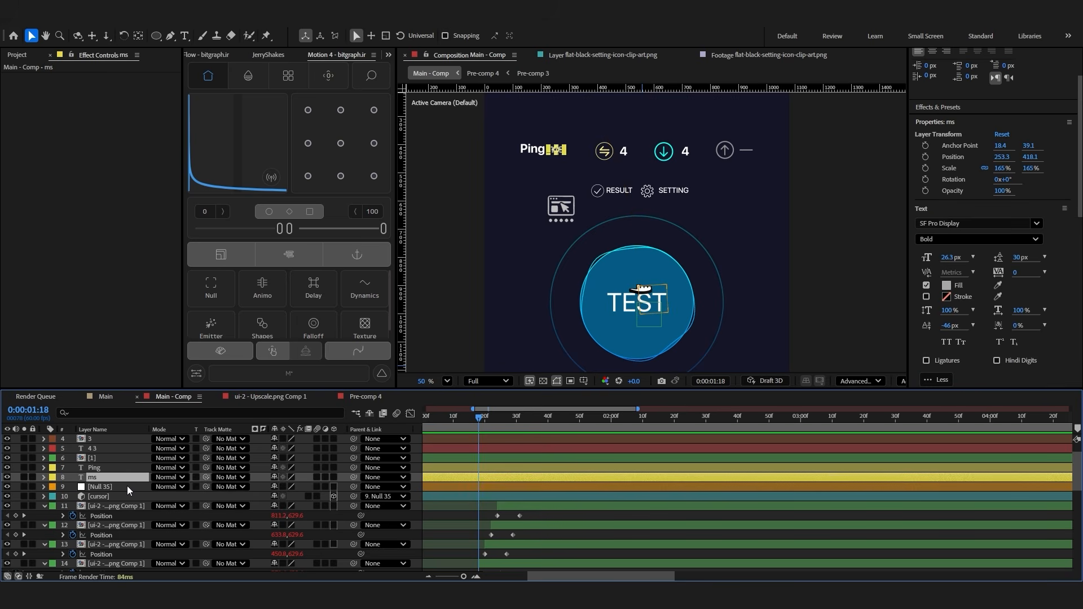
pyautogui.scroll(2, 127, 486)
pyautogui.keyDown('shift'); pyautogui.click(109, 440); pyautogui.keyUp('shift')
pyautogui.press('p')
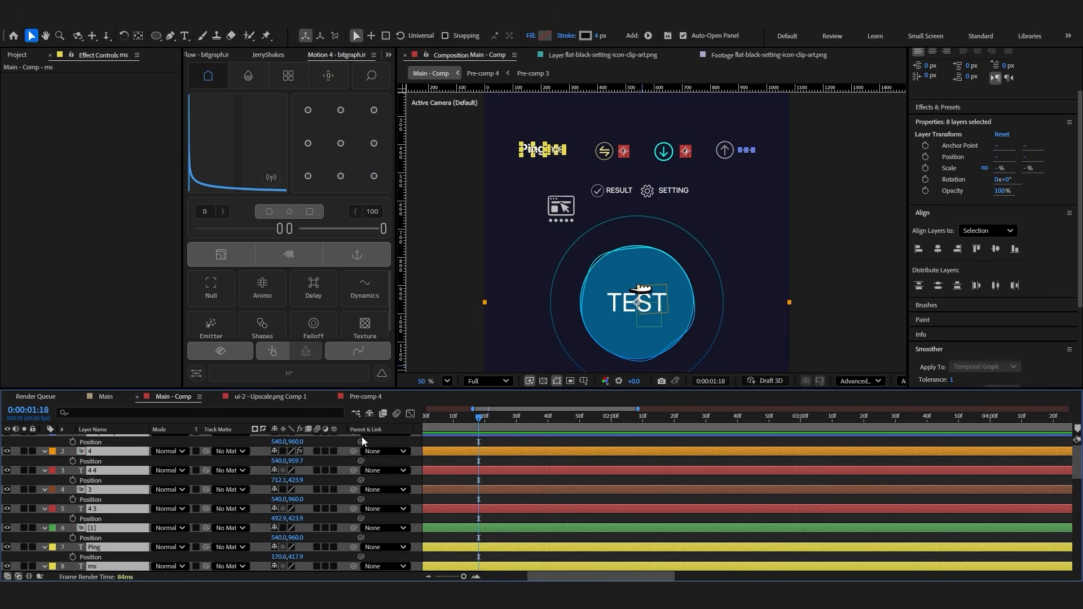
pyautogui.press('p')
pyautogui.hotkey('ctrl', 'shift', 'd')
pyautogui.click(459, 444)
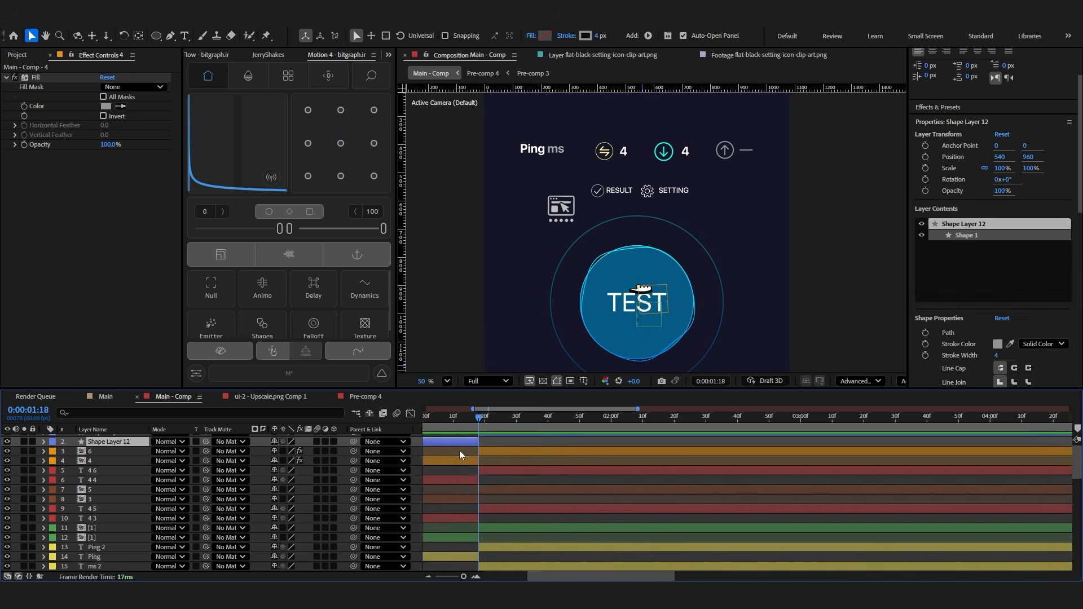
pyautogui.press('Delete')
pyautogui.click(458, 453)
# Keyframe the Ping row layers' Position to start 58 px higher, and stagger their starts one frame apart, beginning with ms
pyautogui.click(73, 461)
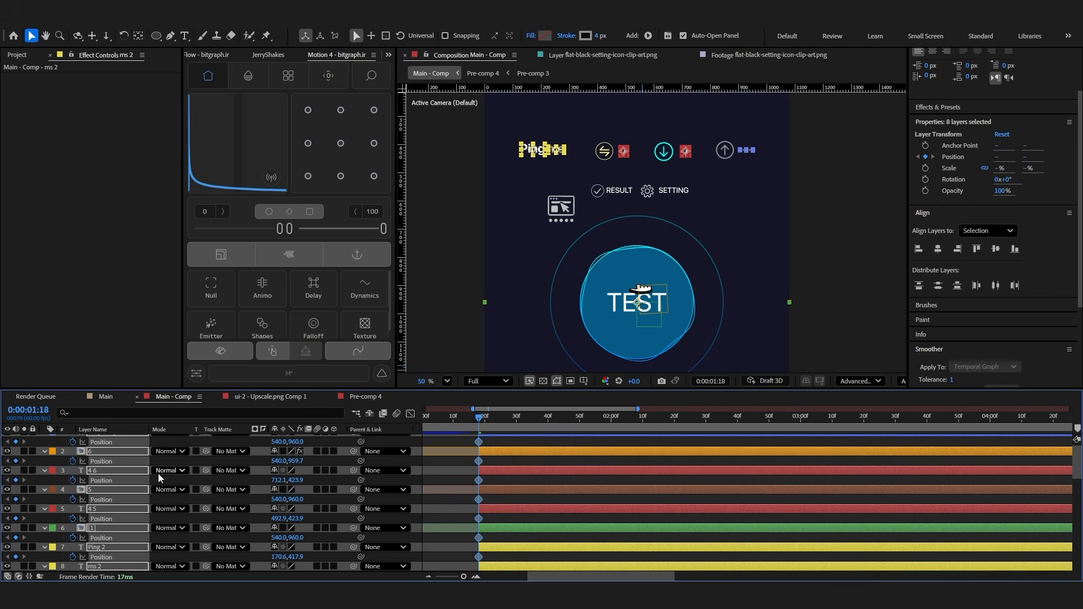
pyautogui.moveTo(292, 461); pyautogui.dragTo(260, 461)
pyautogui.click(531, 517)
pyautogui.scroll(-1, 258, 555)
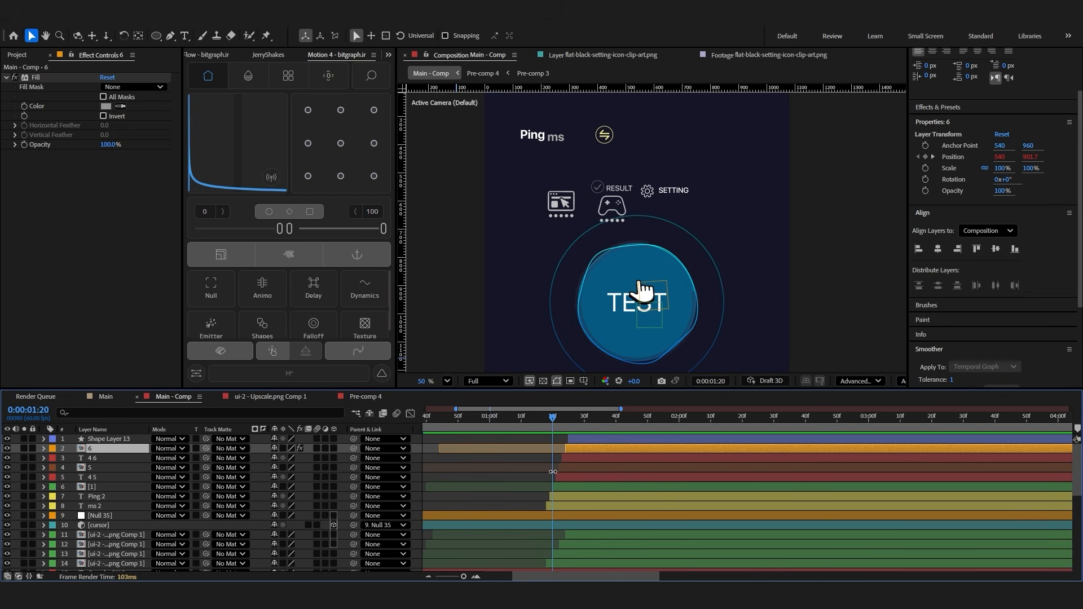
# Shift all eight staggered Ping row layers so the first starts at 0:00:01:20, and preview the entrance
pyautogui.click(567, 507)
pyautogui.keyDown('shift'); pyautogui.click(577, 440); pyautogui.keyUp('shift')
pyautogui.moveTo(564, 506); pyautogui.dragTo(570, 507)
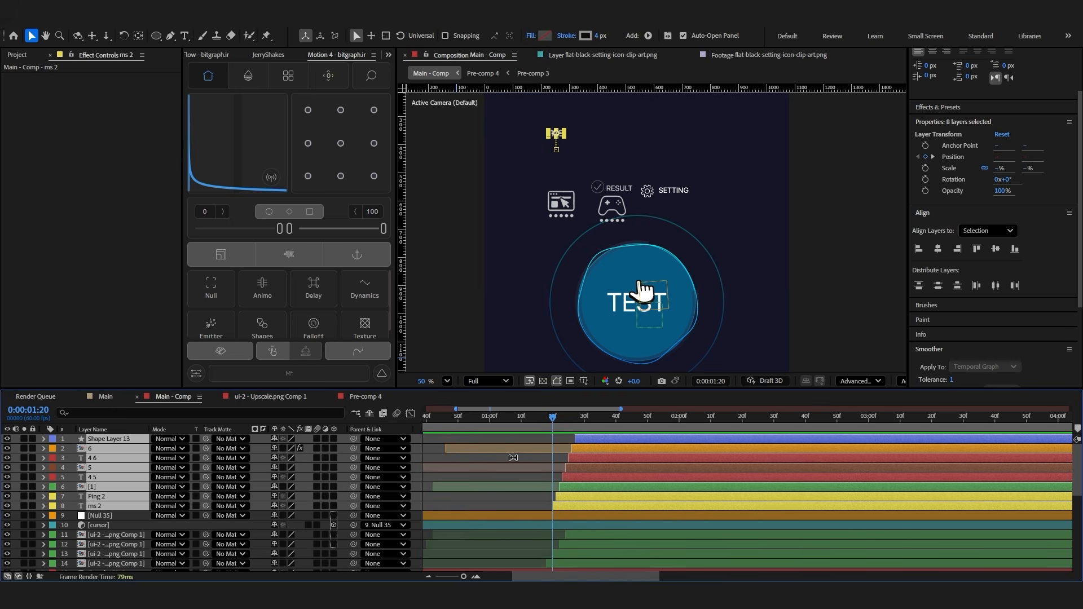
pyautogui.click(505, 418)
pyautogui.press('space')
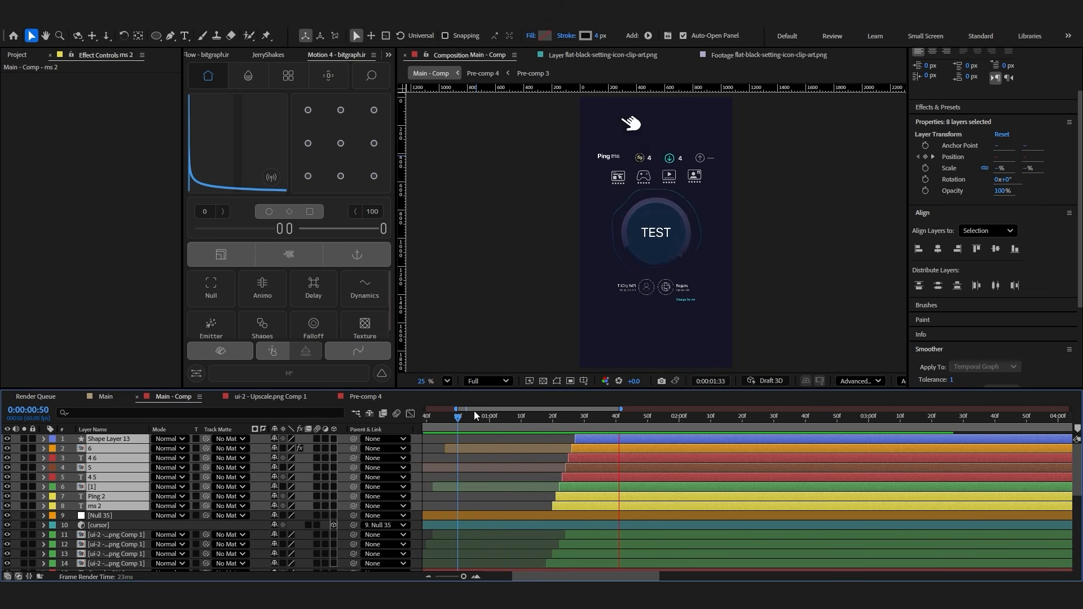
pyautogui.press('space')
pyautogui.press('space')
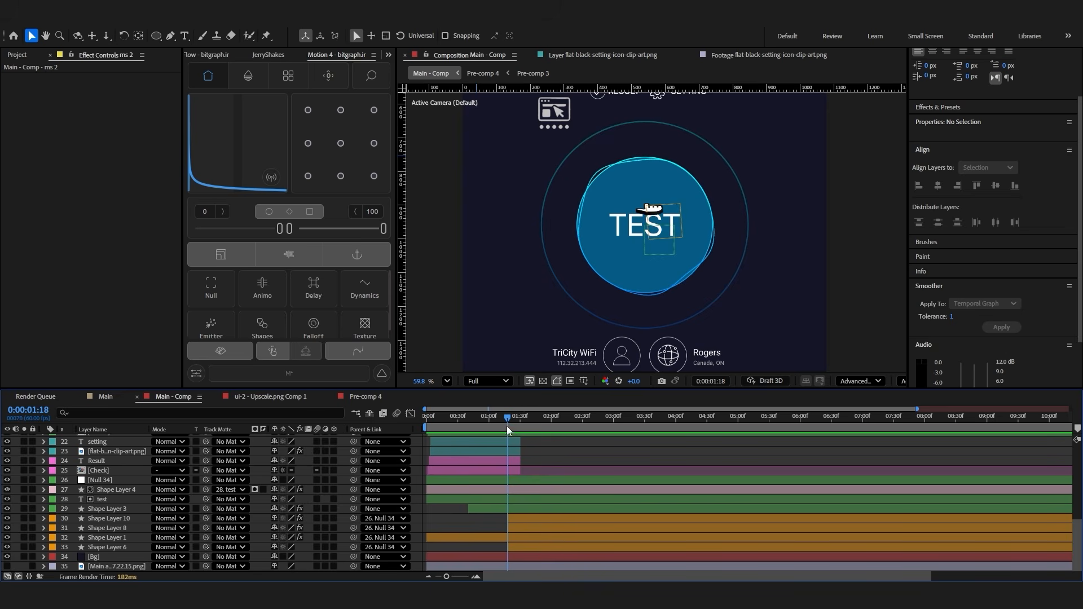
# Split the test text layer at 0:00:01:18
pyautogui.click(499, 537)
pyautogui.click(496, 544)
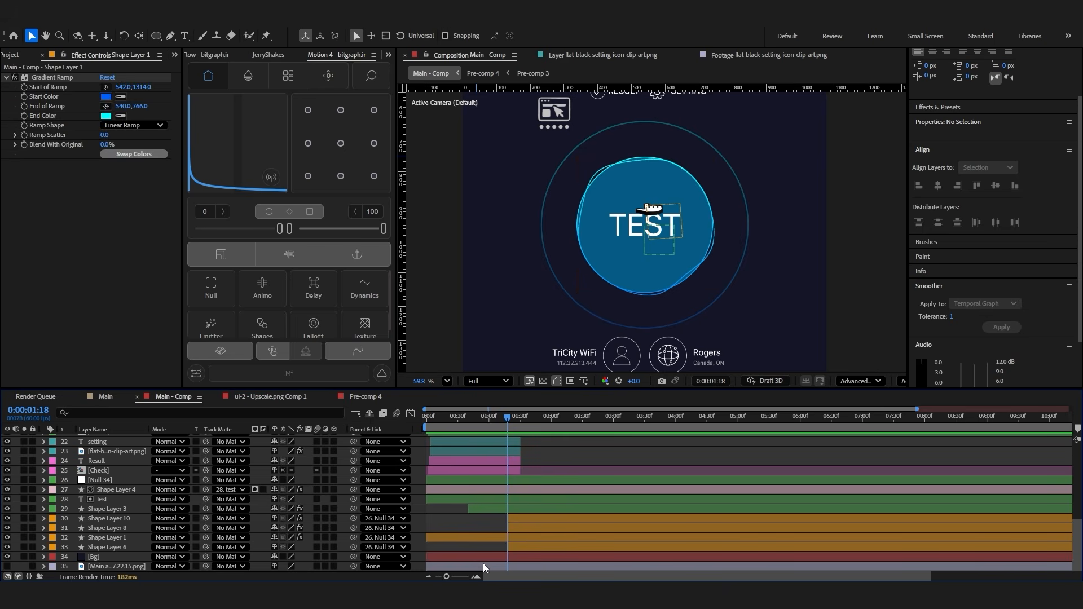
pyautogui.click(101, 500)
pyautogui.hotkey('ctrl', 'shift', 'd')
# Break the second half of the TEST text into individual characters with TextExploder and accept its notice
pyautogui.click(242, 22)
pyautogui.click(340, 591)
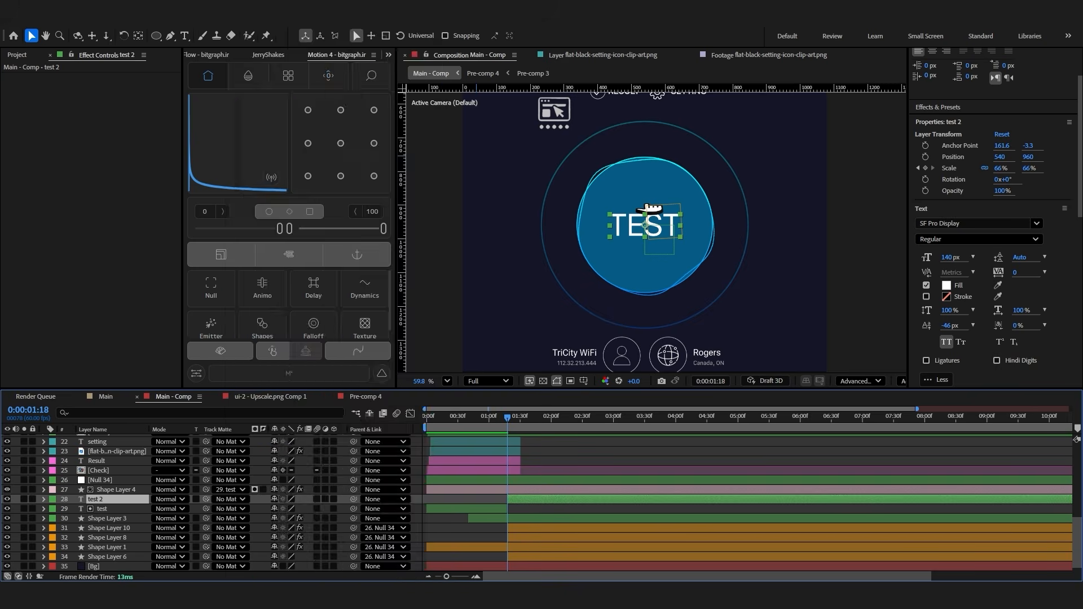
pyautogui.click(110, 95)
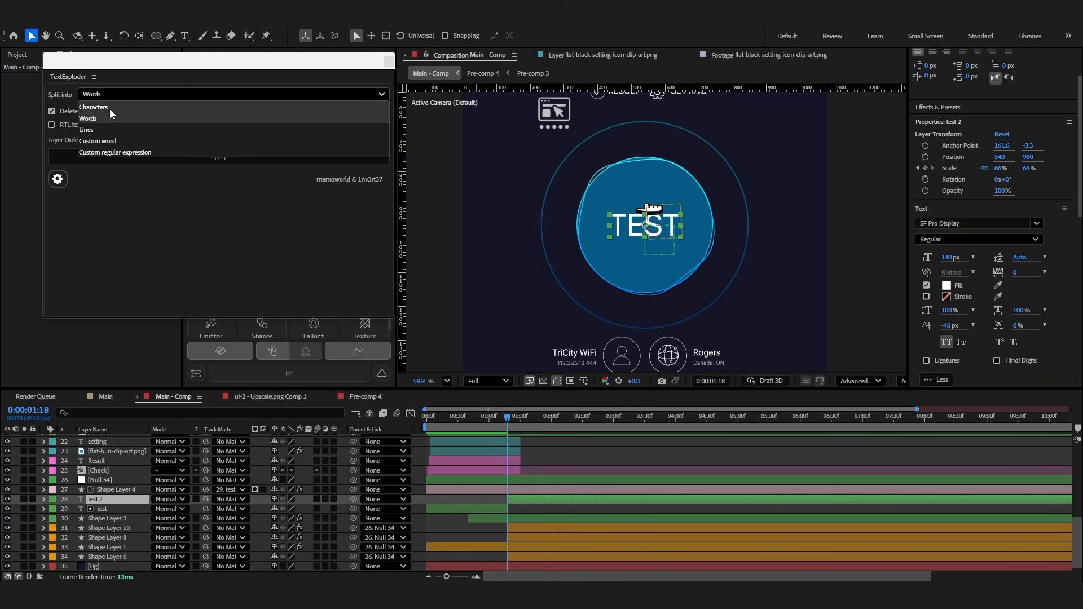
pyautogui.click(109, 109)
pyautogui.click(219, 156)
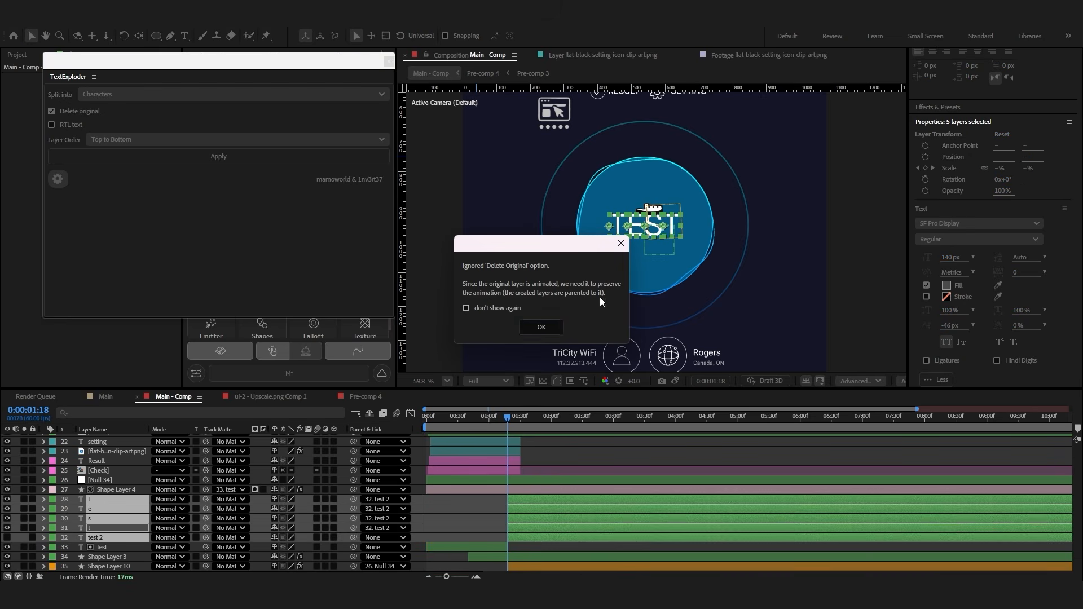
pyautogui.click(541, 327)
# Keyframe the Position of the TEST letters and test 2 from 0:00:01:18 so they move 32 px down
pyautogui.hotkey('alt', 'shift', 'p')
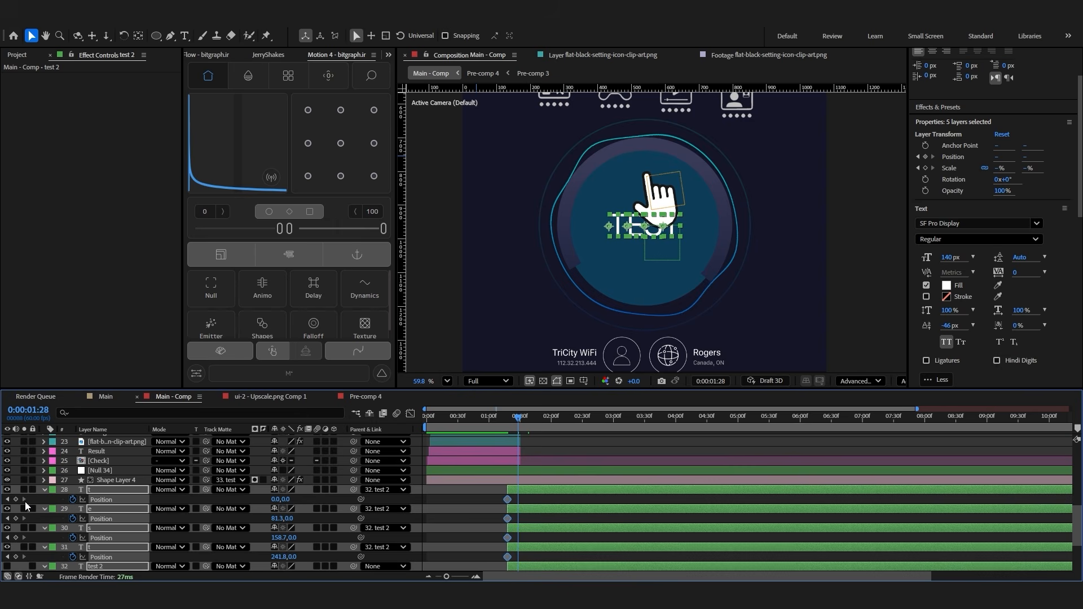
pyautogui.moveTo(286, 499); pyautogui.dragTo(302, 500)
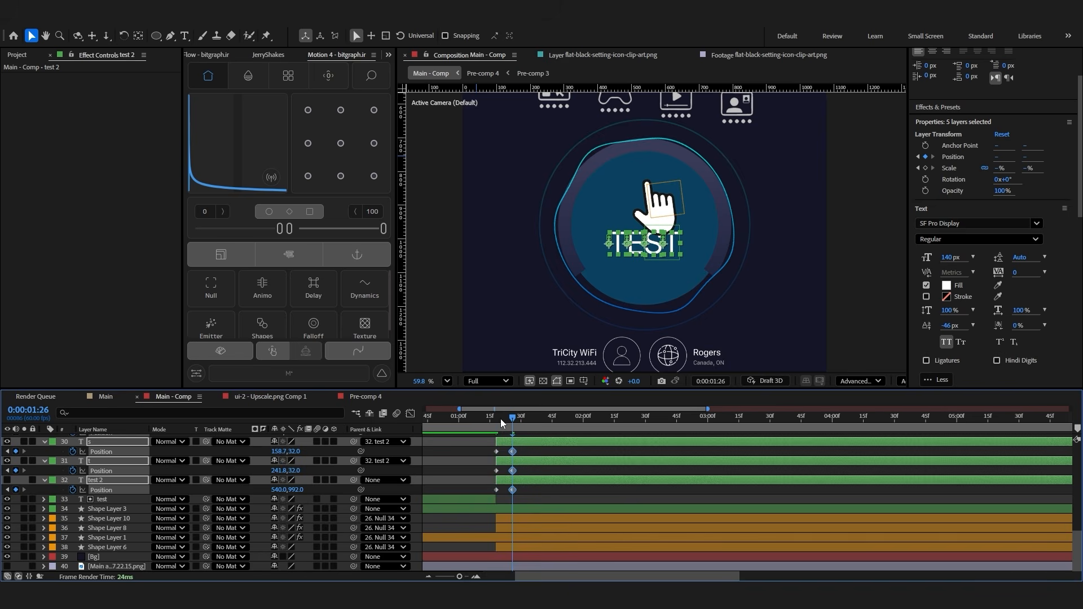
pyautogui.press('j')
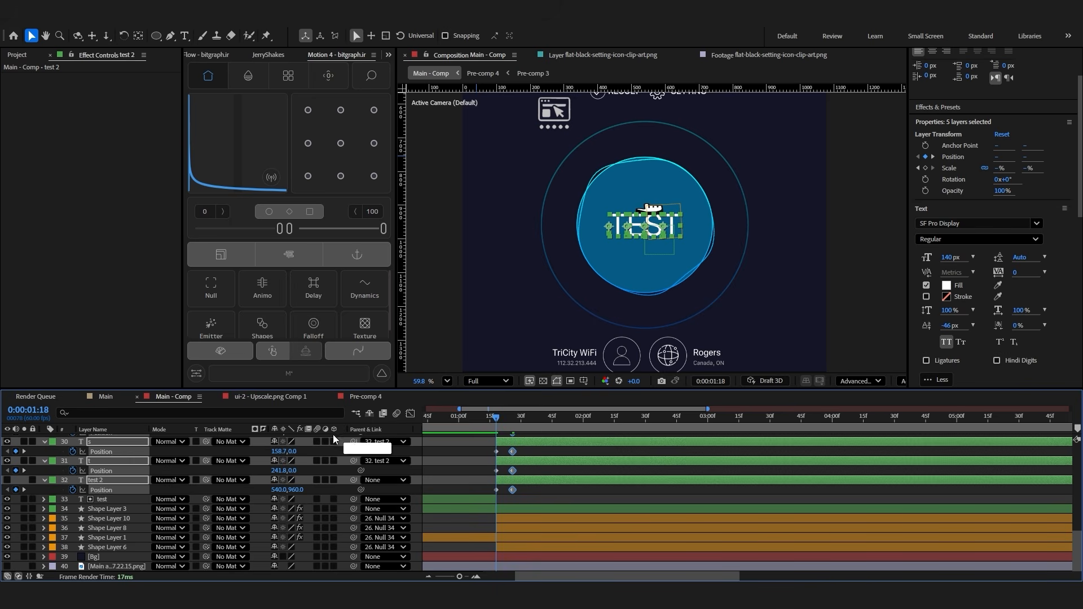
# Keyframe the Opacity of the TEST letters and test 2 from 100% at 0:00:01:18 to 0%
pyautogui.hotkey('alt', 'shift', 't')
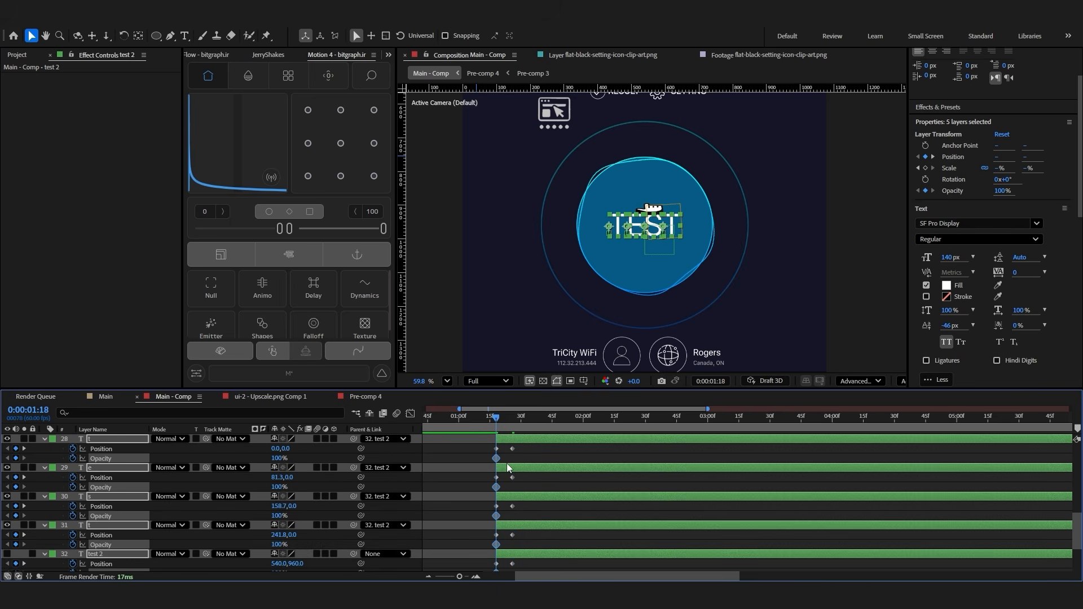
pyautogui.click(16, 458)
pyautogui.click(7, 459)
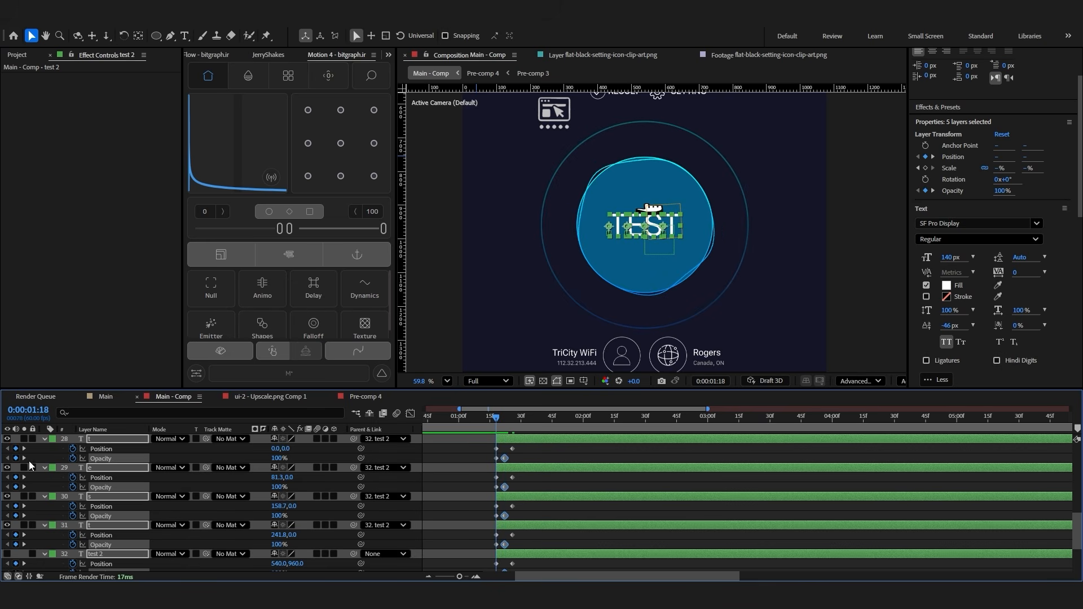
pyautogui.click(25, 458)
pyautogui.moveTo(275, 458); pyautogui.dragTo(211, 458)
pyautogui.press('j')
# Stagger the four TEST letter layers and test 2 two frames apart so the letters leave in sequence
pyautogui.scroll(1, 547, 470)
pyautogui.click(535, 487)
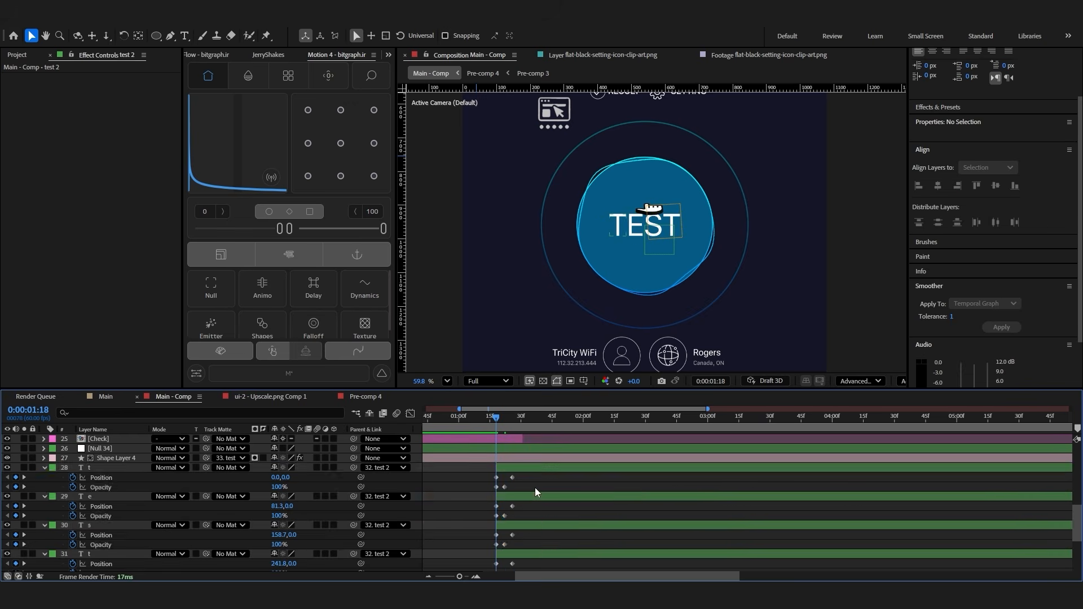
pyautogui.scroll(12, 534, 486)
pyautogui.scroll(-1, 516, 486)
pyautogui.scroll(-10, 515, 487)
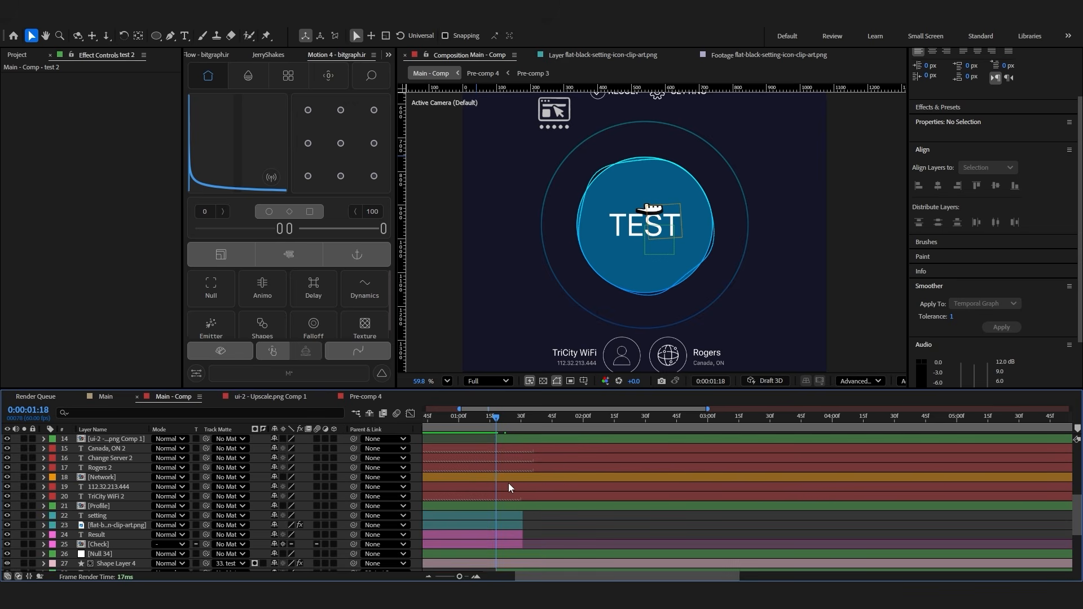
pyautogui.click(509, 486)
pyautogui.press('pagedown')
pyautogui.press('=')
pyautogui.press('=')
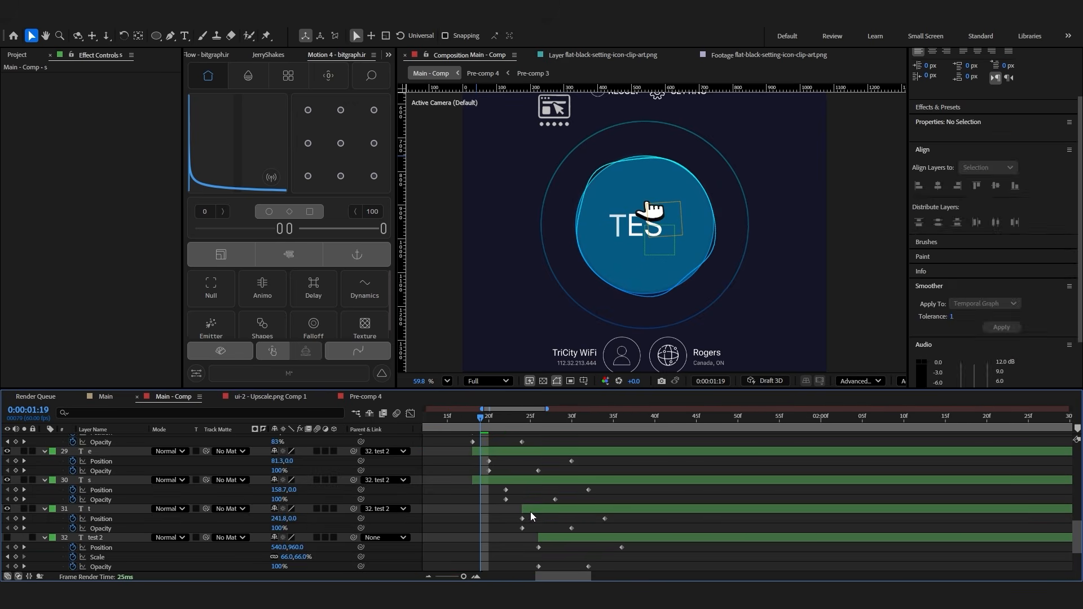
# Extend the starts of the last t layer and test 2 back to 0:00:01:18, keeping their keyframes in place
pyautogui.moveTo(522, 510); pyautogui.dragTo(473, 510)
pyautogui.scroll(-2, 519, 506)
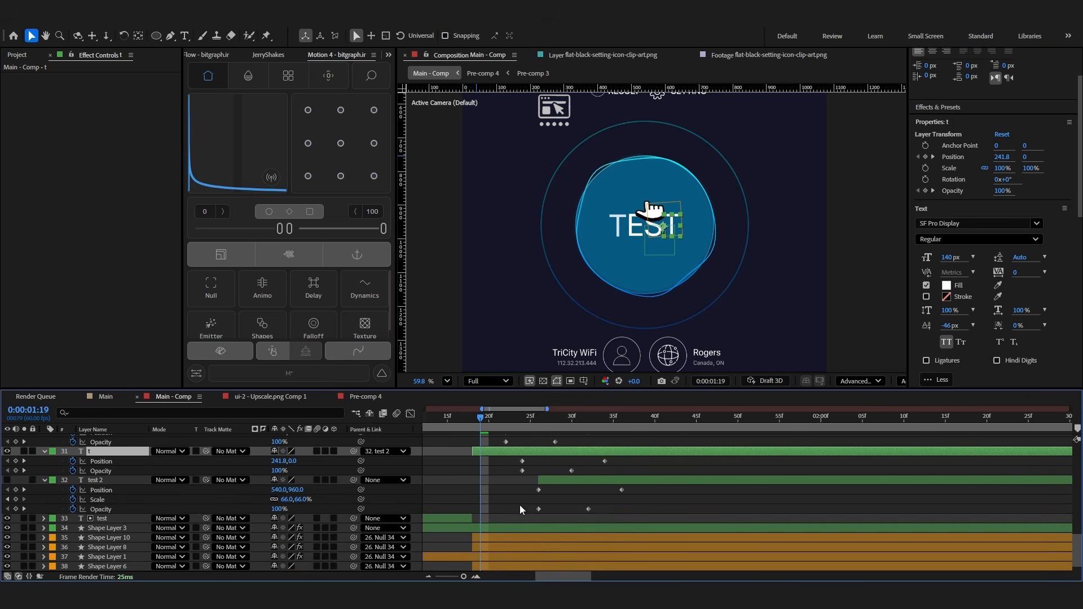
pyautogui.moveTo(539, 480); pyautogui.dragTo(472, 480)
# Play back the TEST letters' exit animation from before the tap to check the staggered timing
pyautogui.click(546, 467)
pyautogui.scroll(-1, 525, 484)
pyautogui.scroll(2, 525, 483)
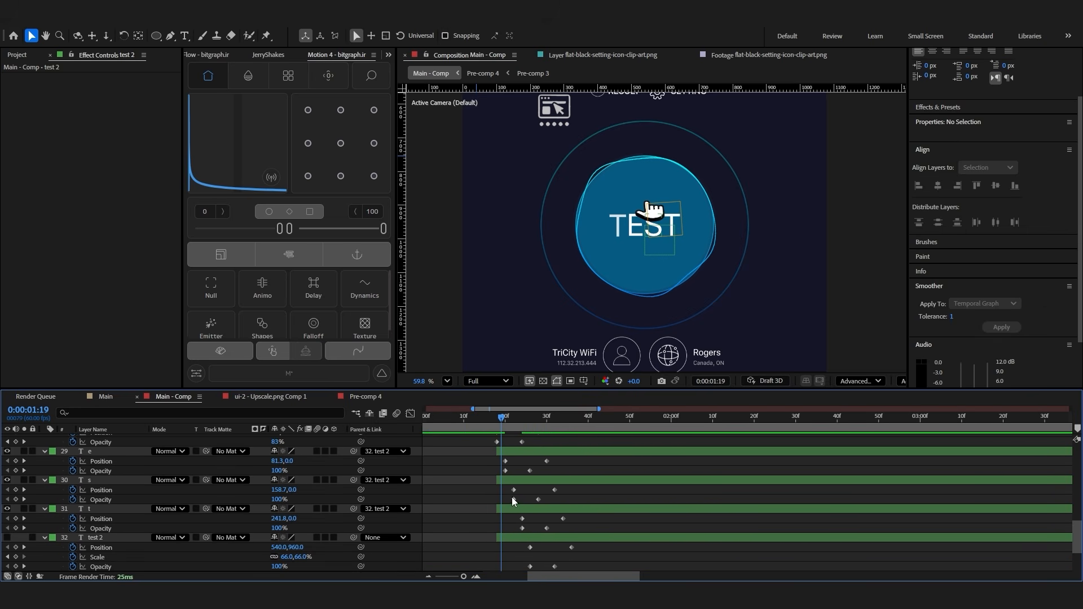
pyautogui.scroll(1, 512, 500)
pyautogui.moveTo(498, 420); pyautogui.dragTo(472, 424)
pyautogui.press('c')
pyautogui.press('space')
pyautogui.press('space')
pyautogui.press('space')
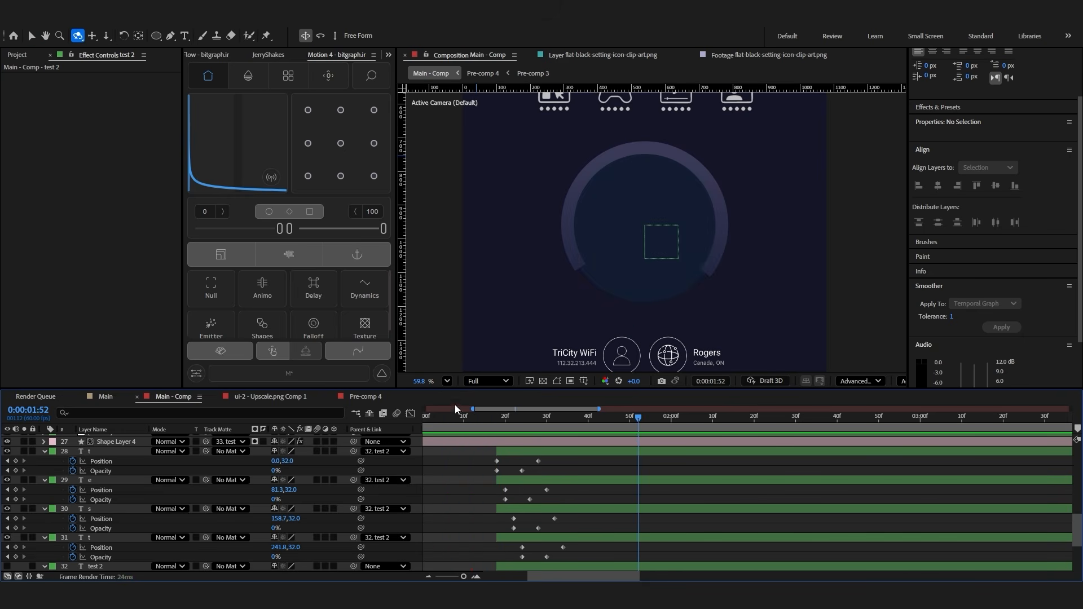
# Place the reference image of the finished gauge below the ui-2 icon layers in Main - Comp
pyautogui.click(446, 381)
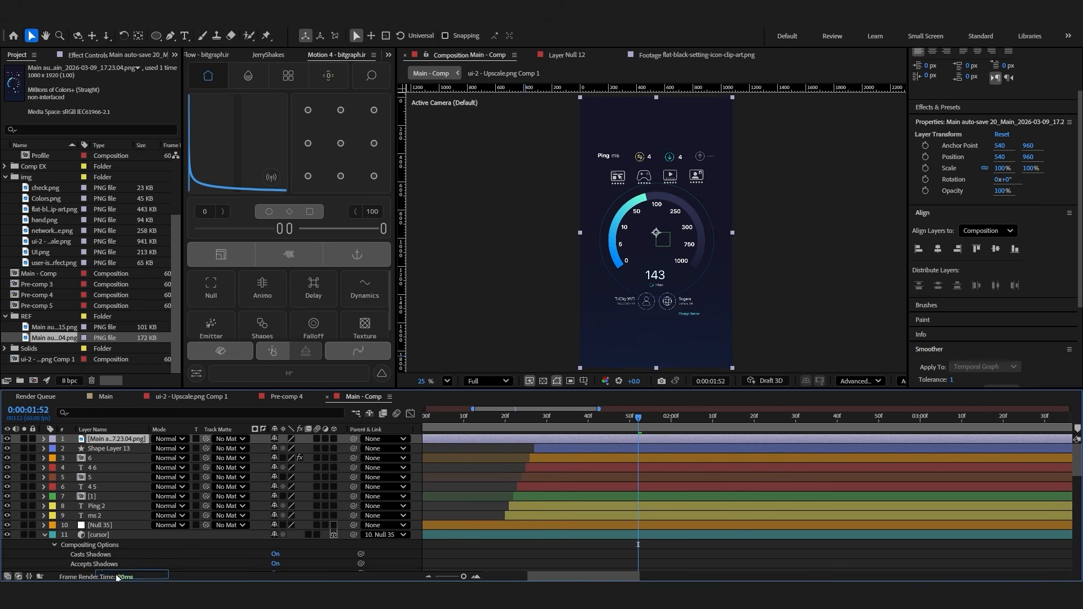
pyautogui.scroll(-4, 116, 508)
pyautogui.moveTo(104, 474); pyautogui.dragTo(107, 504)
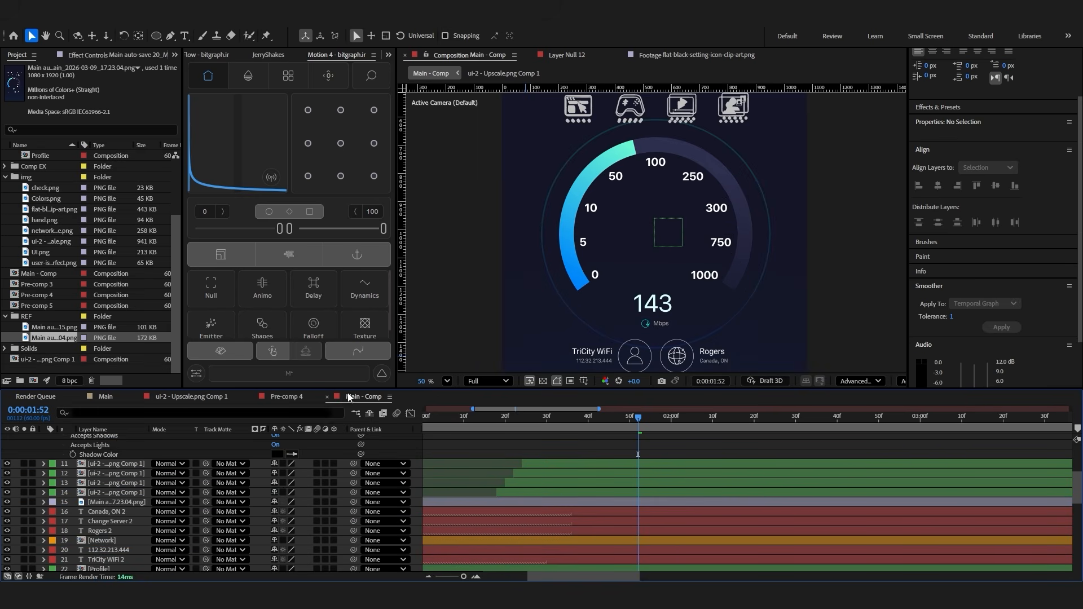
# Place white SF Pro Display Bold text labels over the reference gauge's numbers, from 0 to 1000
pyautogui.click(184, 35)
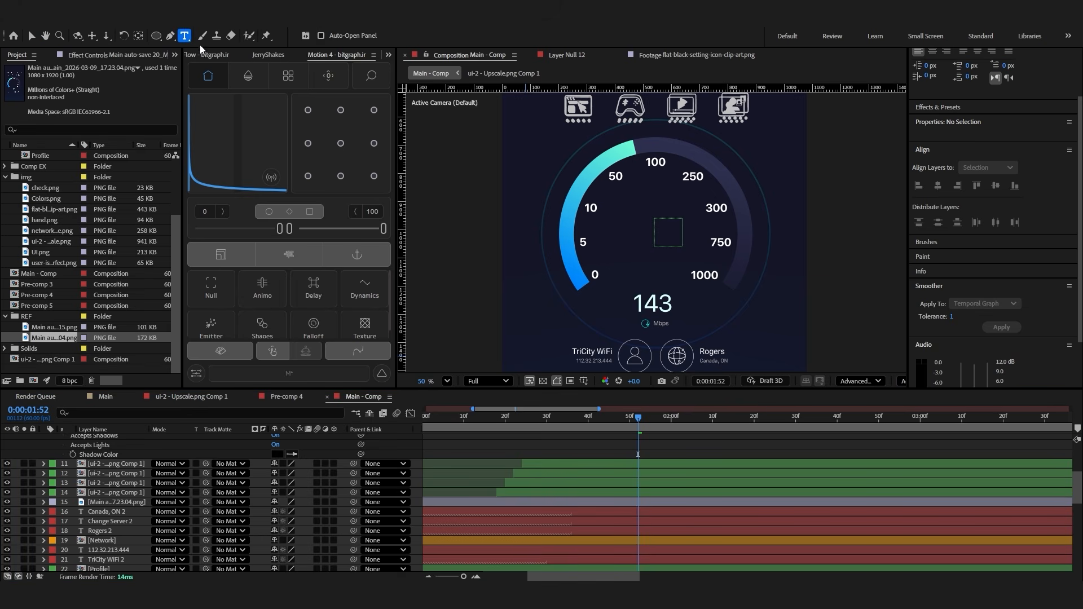
pyautogui.click(594, 282)
pyautogui.click(507, 516)
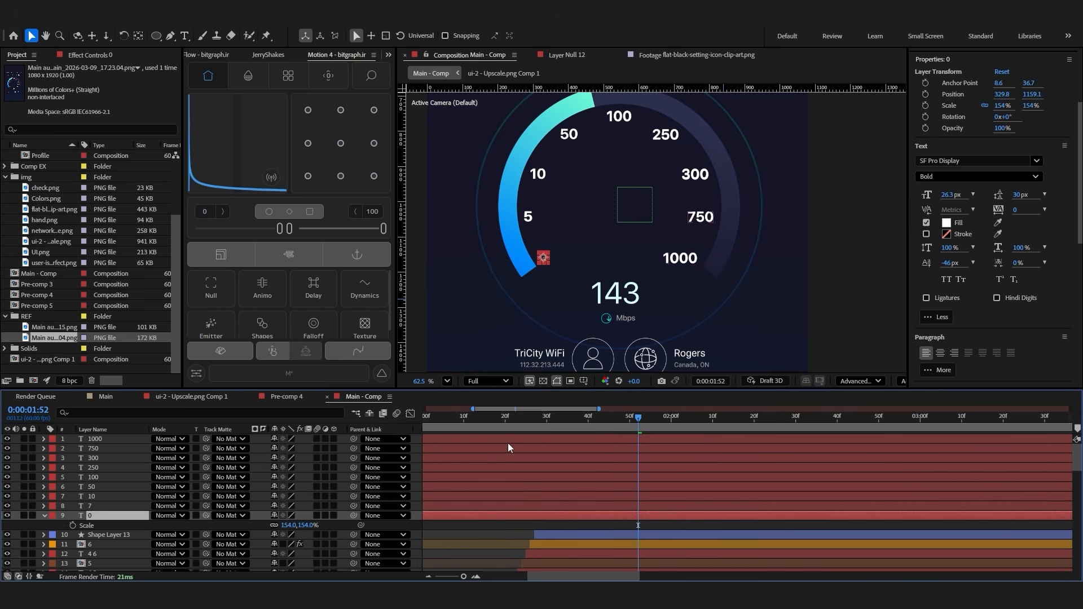
# Duplicate the 1000 label, move the copy onto the speed readout below the gauge, and change its text to 143
pyautogui.click(550, 441)
pyautogui.hotkey('ctrl', 'd')
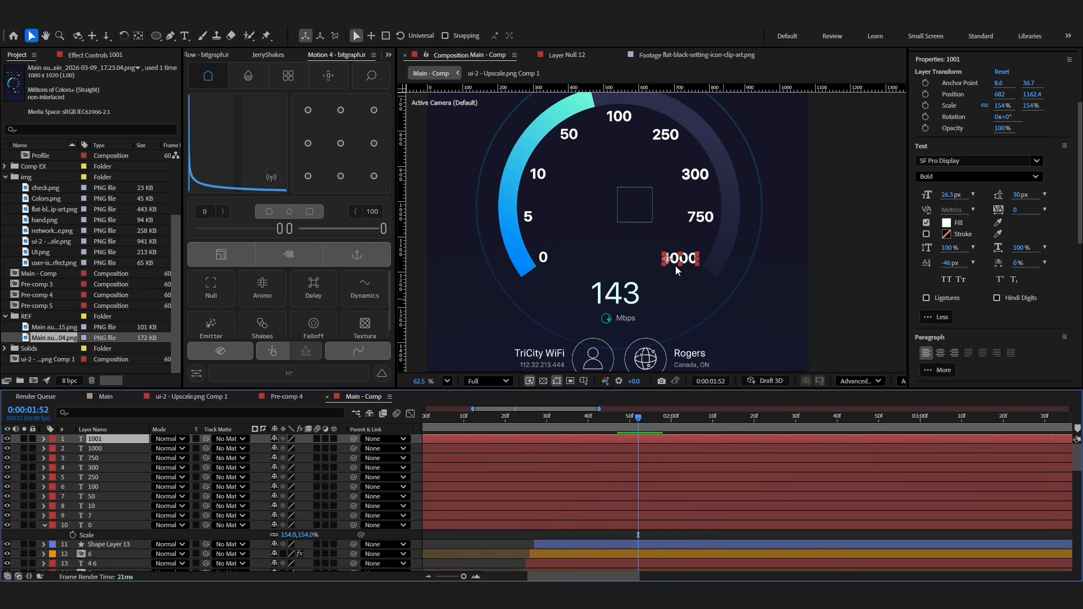
pyautogui.moveTo(682, 262); pyautogui.dragTo(630, 299)
pyautogui.doubleClick(630, 299)
pyautogui.write('143')
pyautogui.click(31, 36)
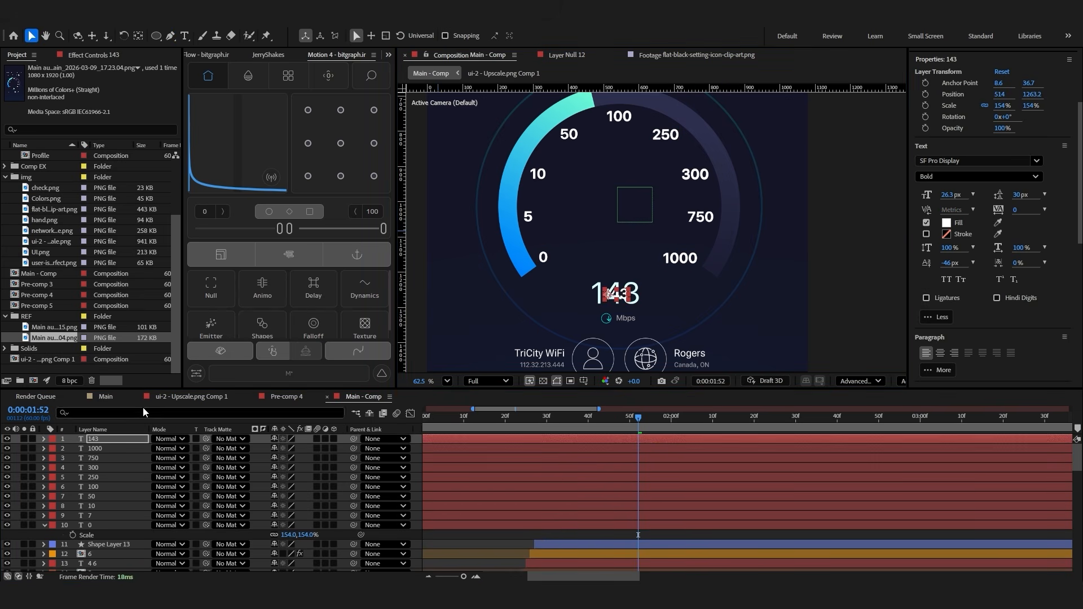
# Scale the 143 text to 306%, switch its font style to Regular, and give its layer the Blue label
pyautogui.press('s')
pyautogui.click(959, 176)
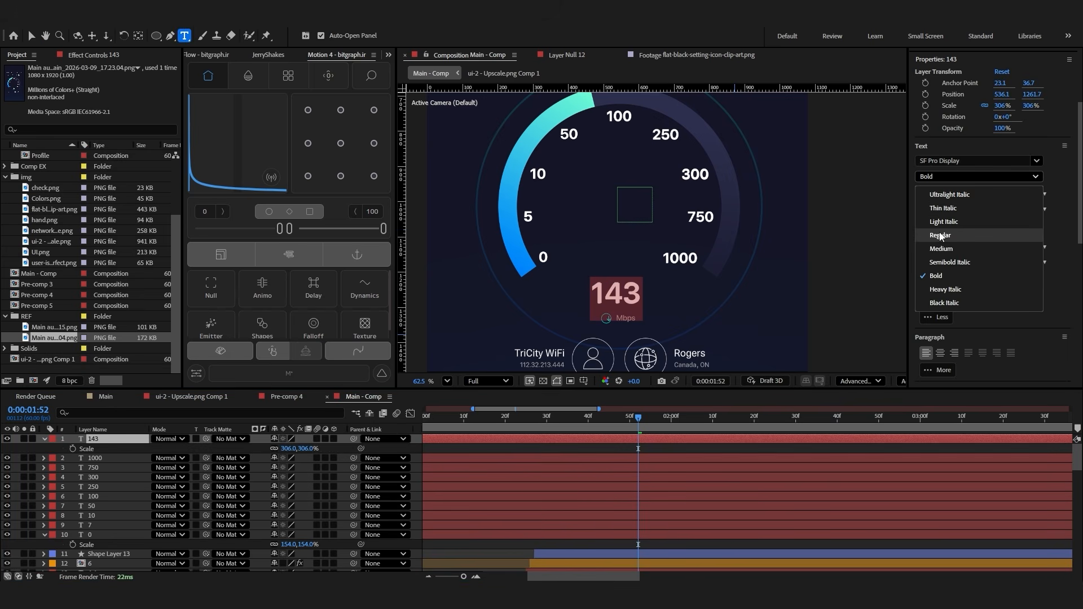
pyautogui.click(939, 237)
pyautogui.click(52, 439)
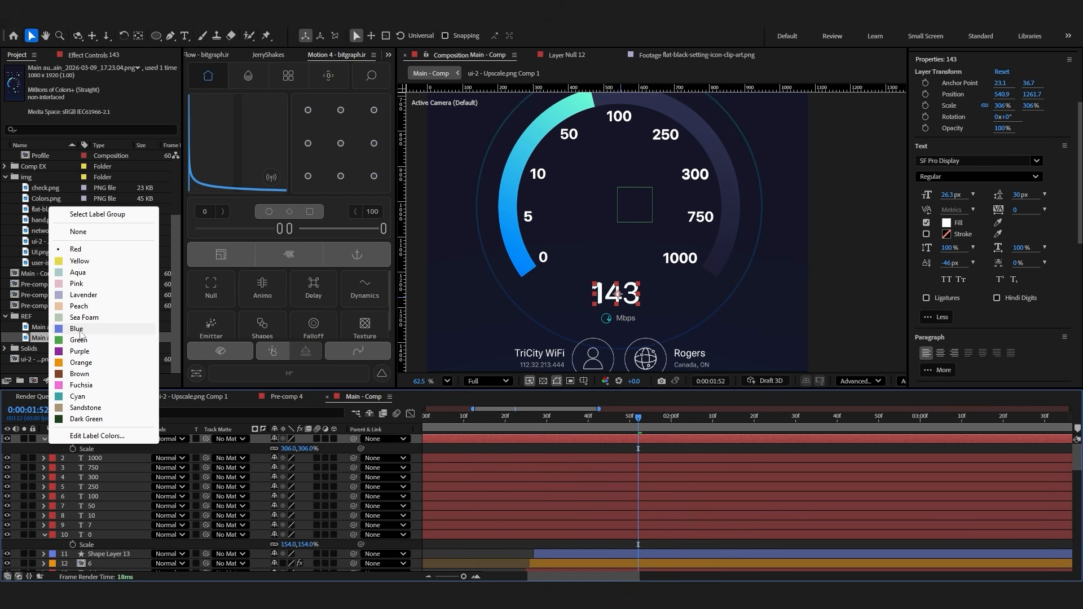
pyautogui.click(77, 328)
# Parent the nine gauge number layers, from 0 to 1000, to a new null
pyautogui.click(98, 463)
pyautogui.keyDown('shift'); pyautogui.click(90, 535); pyautogui.keyUp('shift')
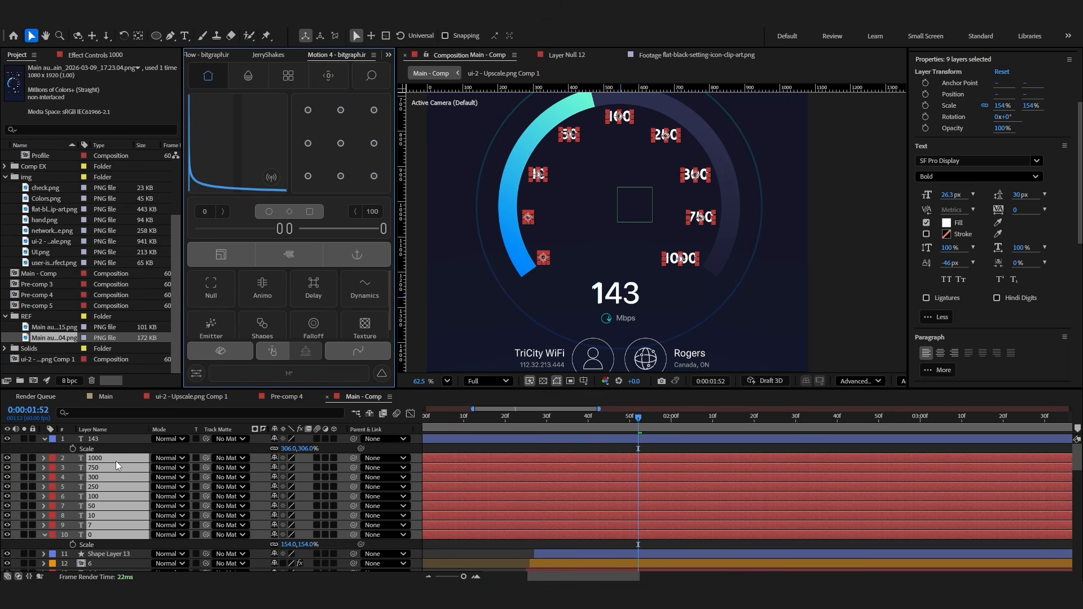
pyautogui.click(213, 299)
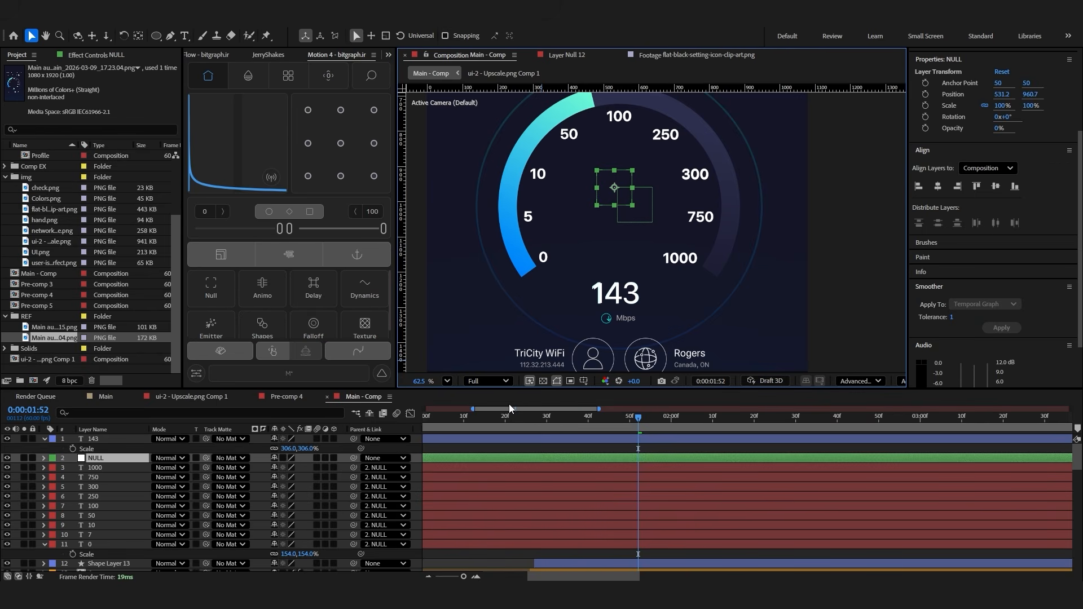
# Delete the reference image layer of the finished gauge from the composition
pyautogui.scroll(-8, 70, 511)
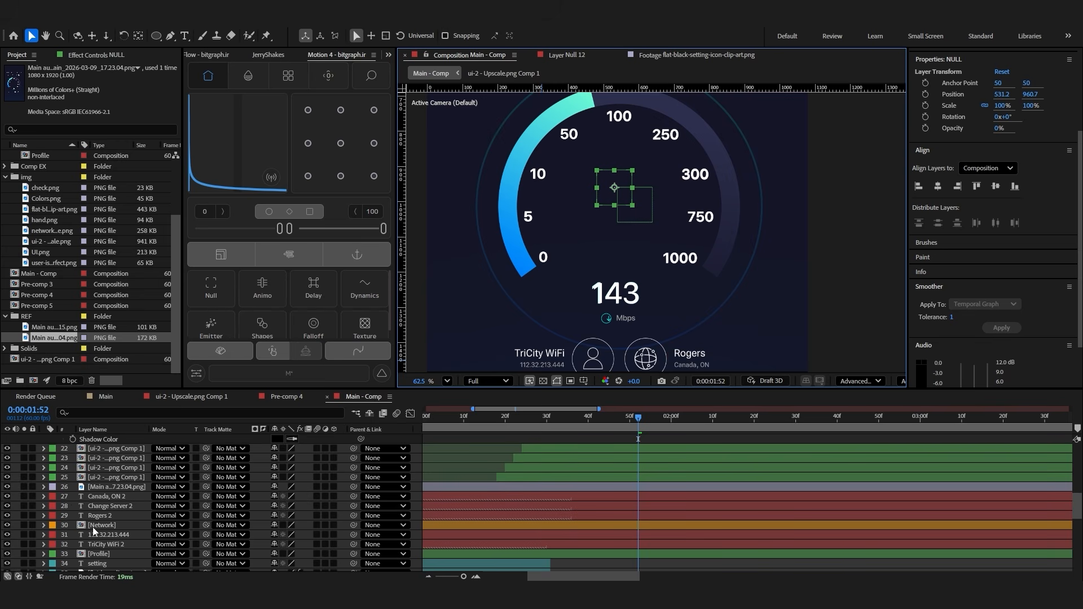
pyautogui.click(99, 493)
pyautogui.click(101, 488)
pyautogui.press('Delete')
pyautogui.scroll(10, 101, 492)
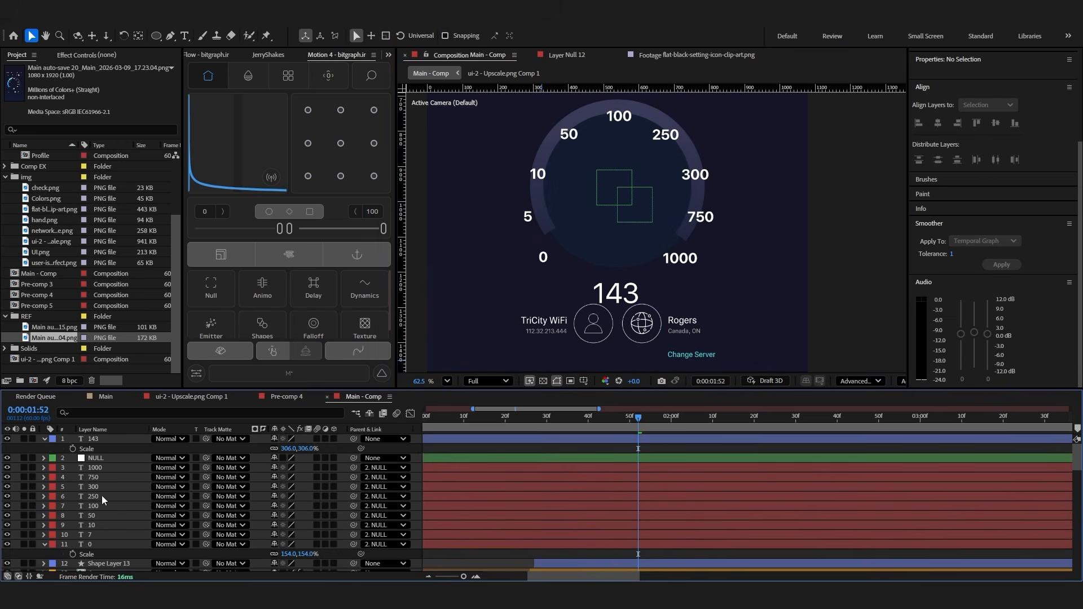
# Scale the gauge numbers' null to 69% so the labels fit inside the ring
pyautogui.click(105, 458)
pyautogui.press('s')
pyautogui.moveTo(293, 468); pyautogui.dragTo(276, 467)
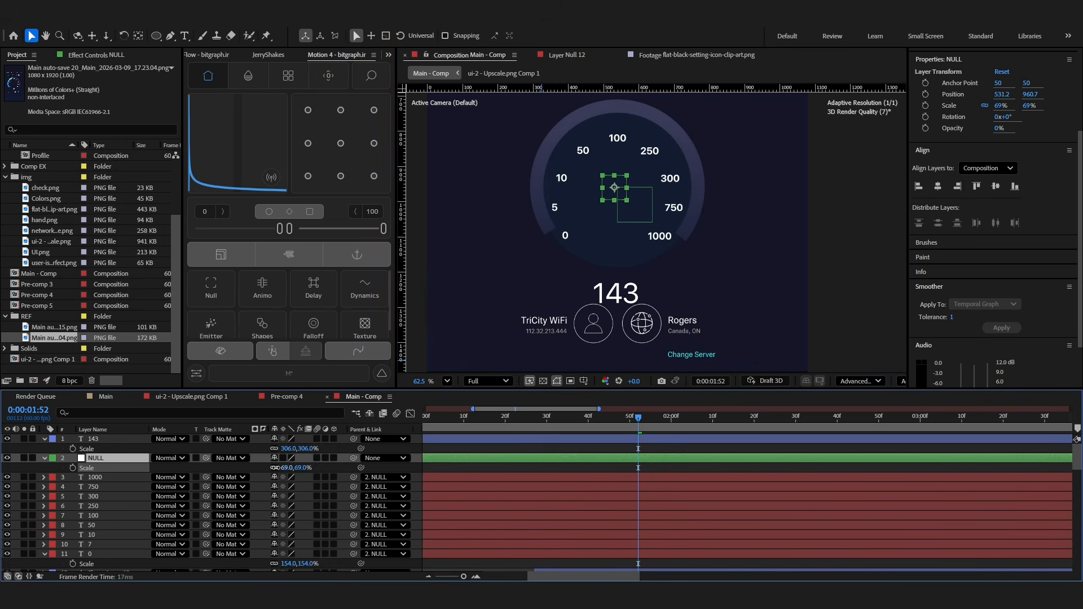
pyautogui.press('Return')
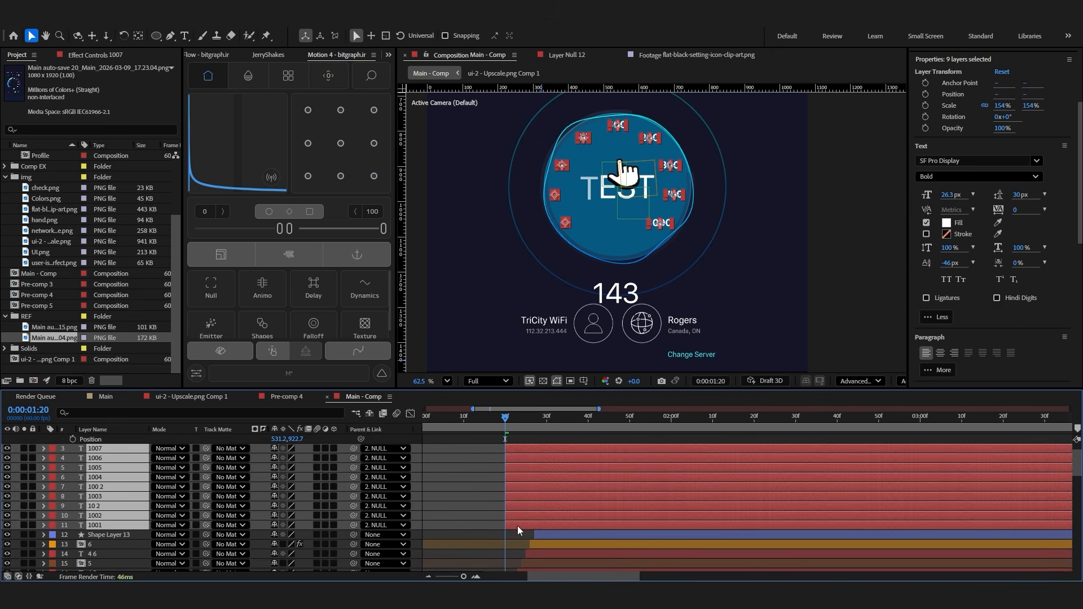
# Keyframe the nine number labels' Position to rise into place from 29 px lower between 0:00:01:20 and 0:00:01:26
pyautogui.press('p')
pyautogui.click(73, 458)
pyautogui.press('pagedown')
pyautogui.press('pagedown')
pyautogui.press('pagedown')
pyautogui.press('pagedown')
pyautogui.press('pagedown')
pyautogui.press('pagedown')
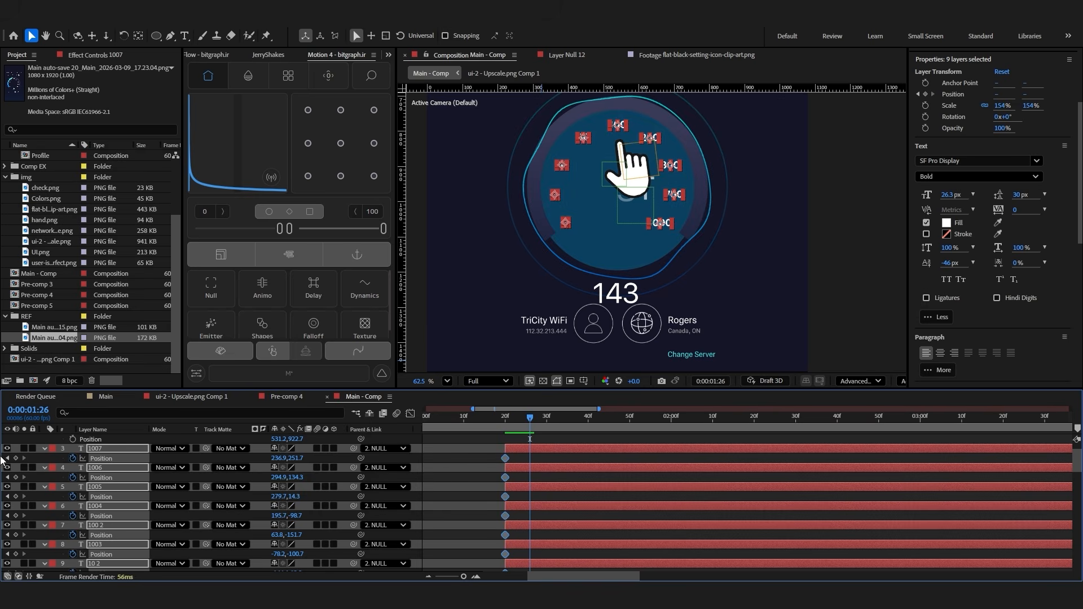
pyautogui.click(16, 459)
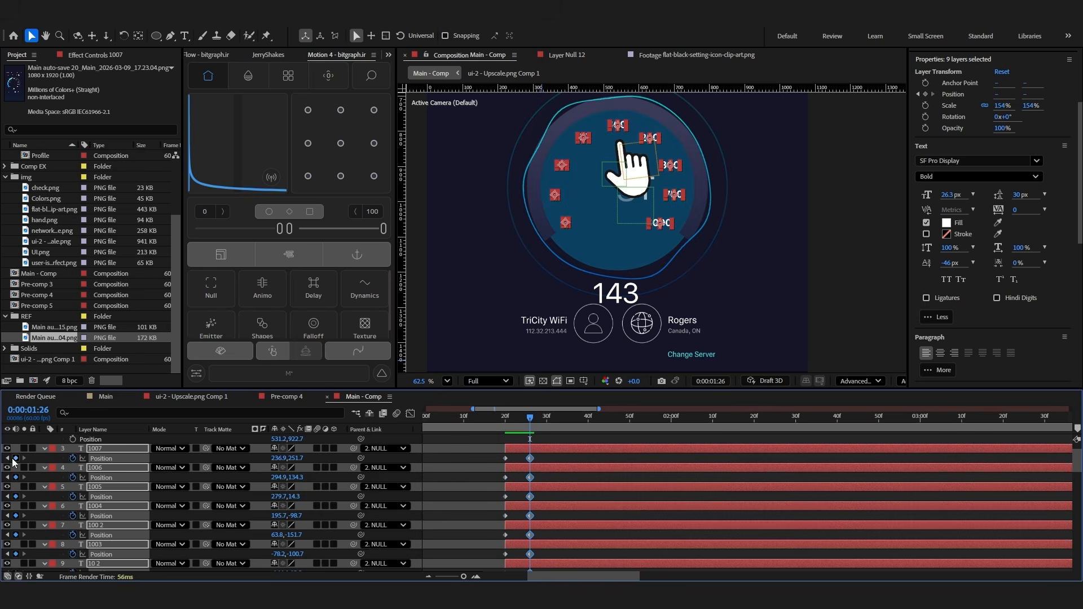
pyautogui.click(7, 459)
pyautogui.moveTo(298, 458); pyautogui.dragTo(410, 486)
pyautogui.click(467, 481)
# Delay the 5 and 750 label layers by one frame so both start at 0:00:01:21
pyautogui.scroll(-2, 467, 481)
pyautogui.scroll(1, 516, 497)
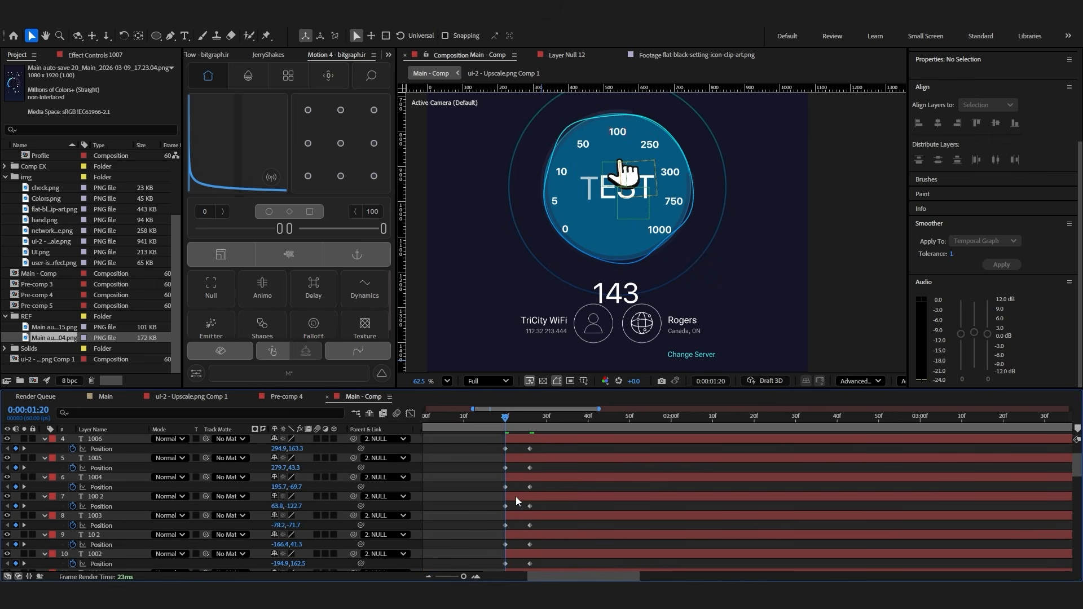
pyautogui.scroll(1, 516, 496)
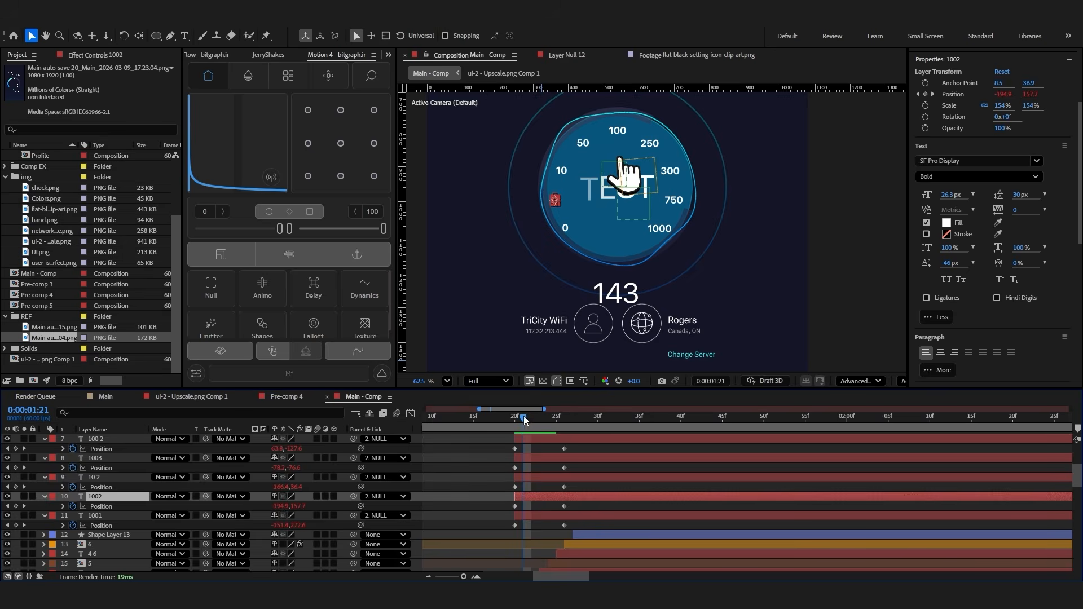
pyautogui.moveTo(524, 415); pyautogui.dragTo(514, 427)
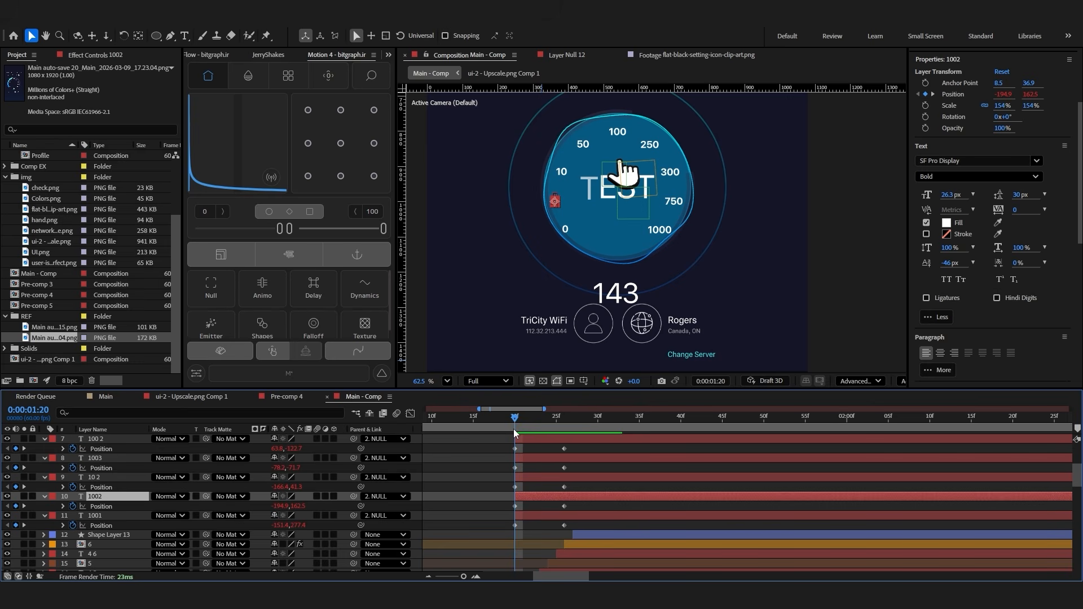
pyautogui.click(531, 515)
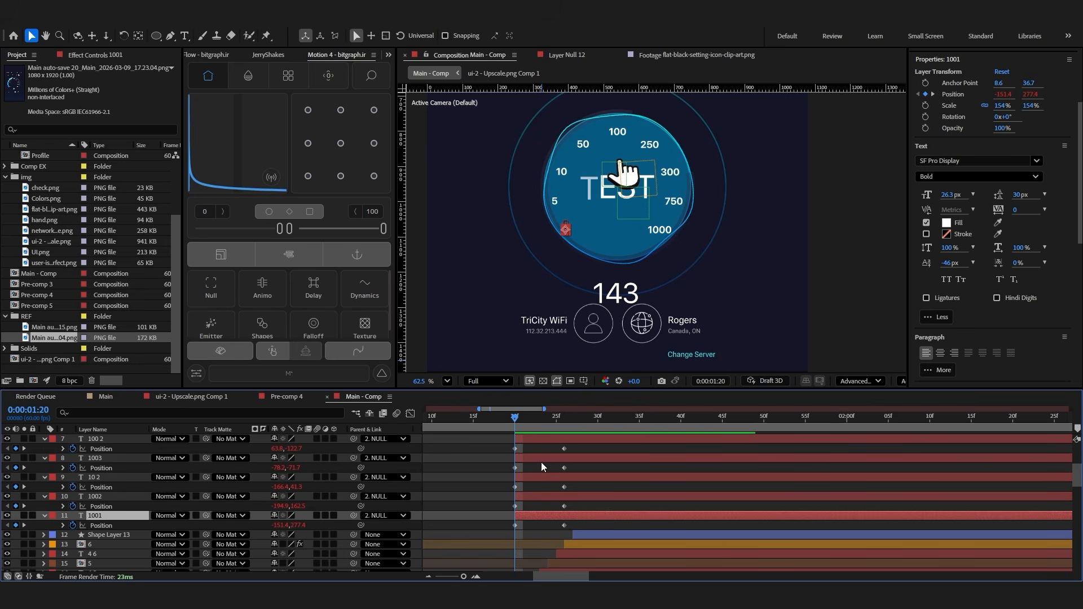
pyautogui.scroll(3, 535, 512)
pyautogui.click(527, 499)
pyautogui.scroll(-3, 523, 519)
pyautogui.keyDown('ctrl'); pyautogui.click(522, 526); pyautogui.keyUp('ctrl')
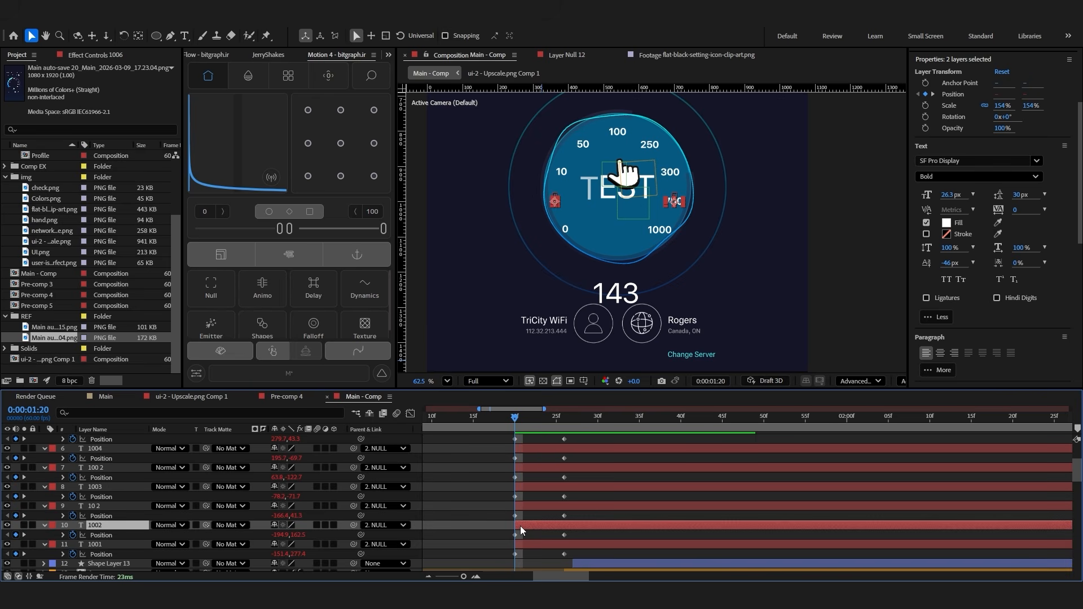
pyautogui.press('pagedown')
pyautogui.moveTo(520, 525); pyautogui.dragTo(529, 529)
# Start the 10 and 300 labels at 0:00:01:22, the 50 and 250 labels one frame later, and 100 at 0:00:01:24
pyautogui.scroll(1, 529, 529)
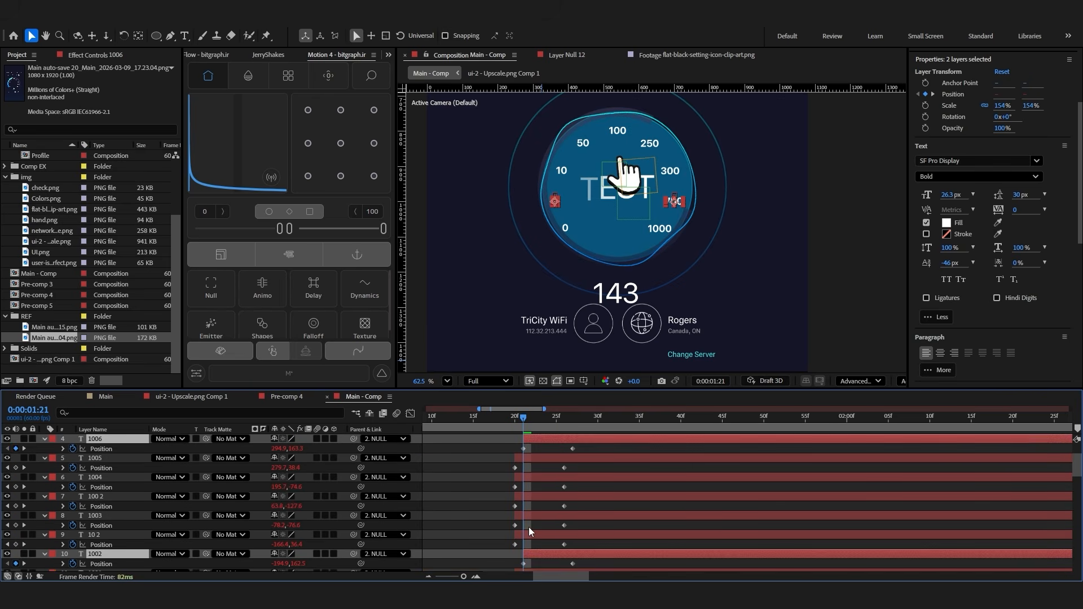
pyautogui.press('pagedown')
pyautogui.click(529, 533)
pyautogui.keyDown('ctrl'); pyautogui.click(537, 459); pyautogui.keyUp('ctrl')
pyautogui.moveTo(538, 460); pyautogui.dragTo(554, 459)
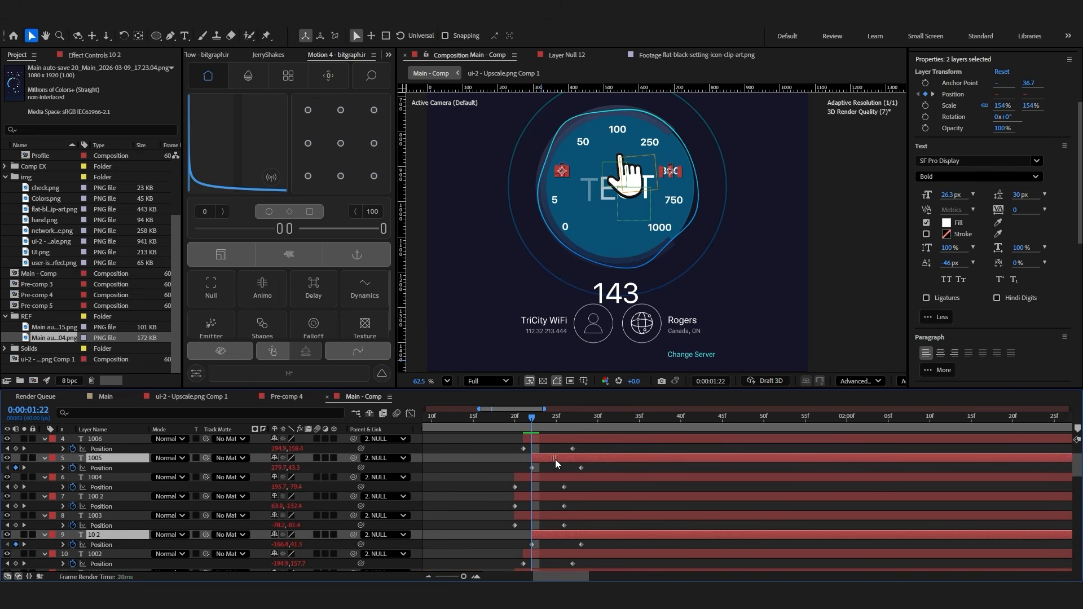
pyautogui.press('pagedown')
pyautogui.click(544, 479)
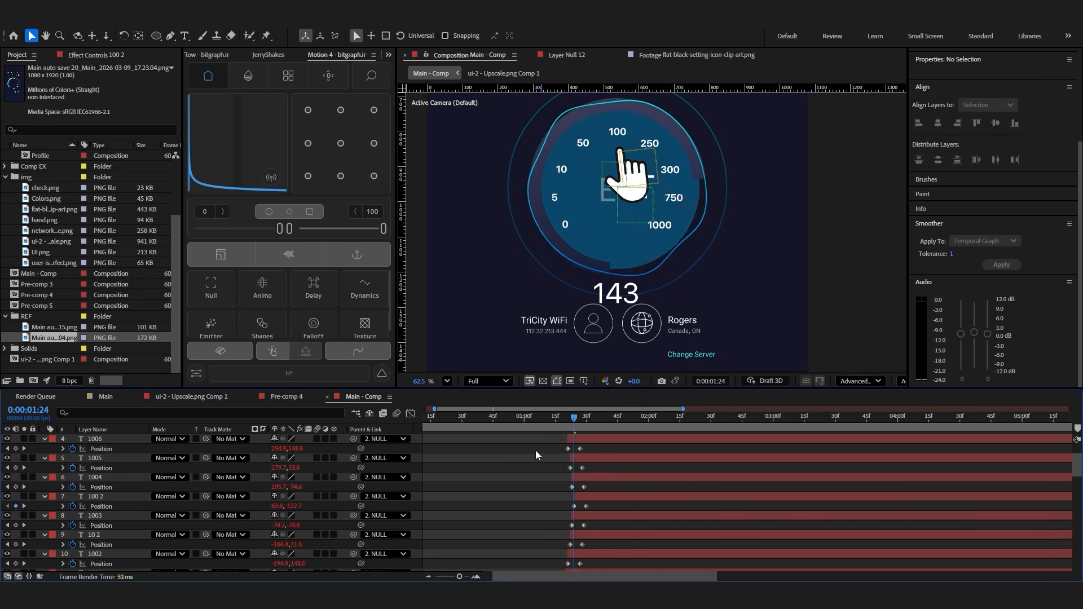
# Collapse the number layers' properties and play back their staggered entrance
pyautogui.click(557, 419)
pyautogui.press('u')
pyautogui.scroll(3, 574, 488)
pyautogui.press('space')
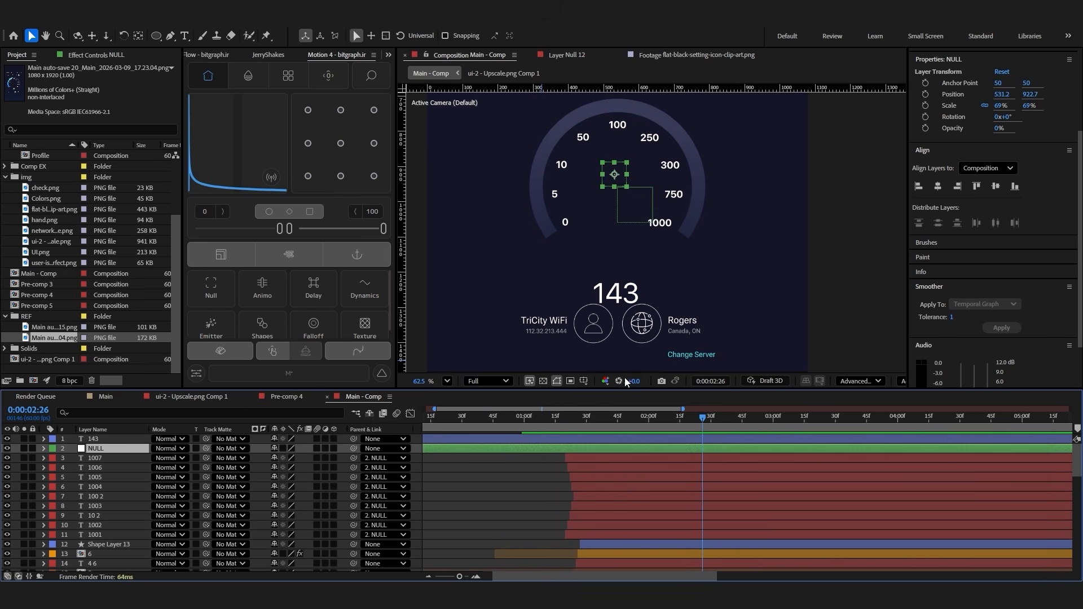
# Delete the gauge numbers' null and centre the 143 text beneath the gauge at 540.9, 1160.9 using a vertical guide through the 100 label
pyautogui.press('Delete')
pyautogui.moveTo(619, 301); pyautogui.dragTo(618, 264)
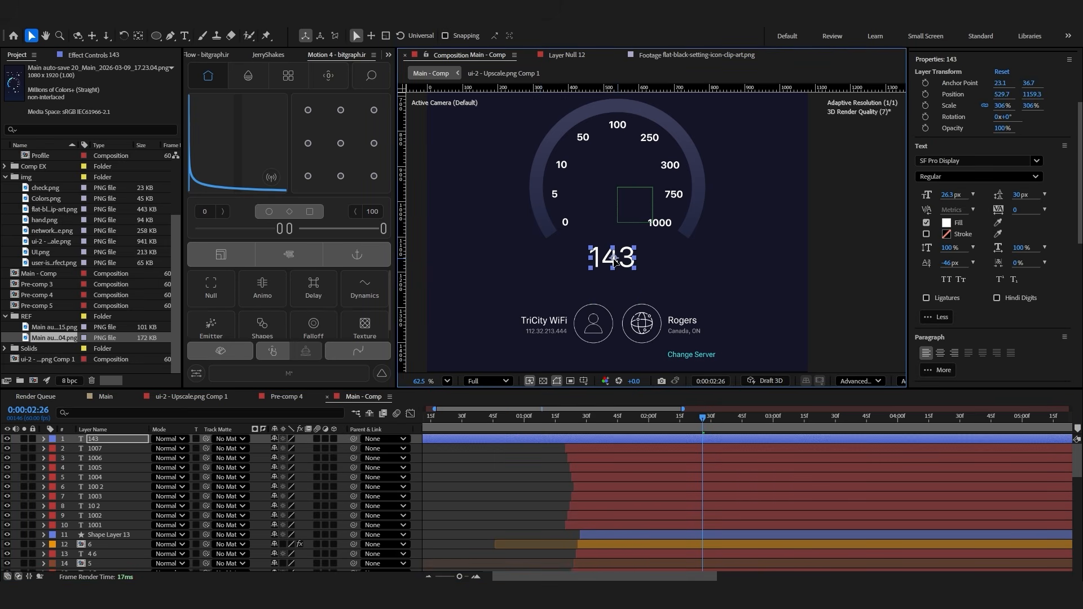
pyautogui.click(617, 125)
pyautogui.moveTo(401, 223); pyautogui.dragTo(618, 202)
pyautogui.moveTo(622, 265); pyautogui.dragTo(630, 265)
pyautogui.click(595, 402)
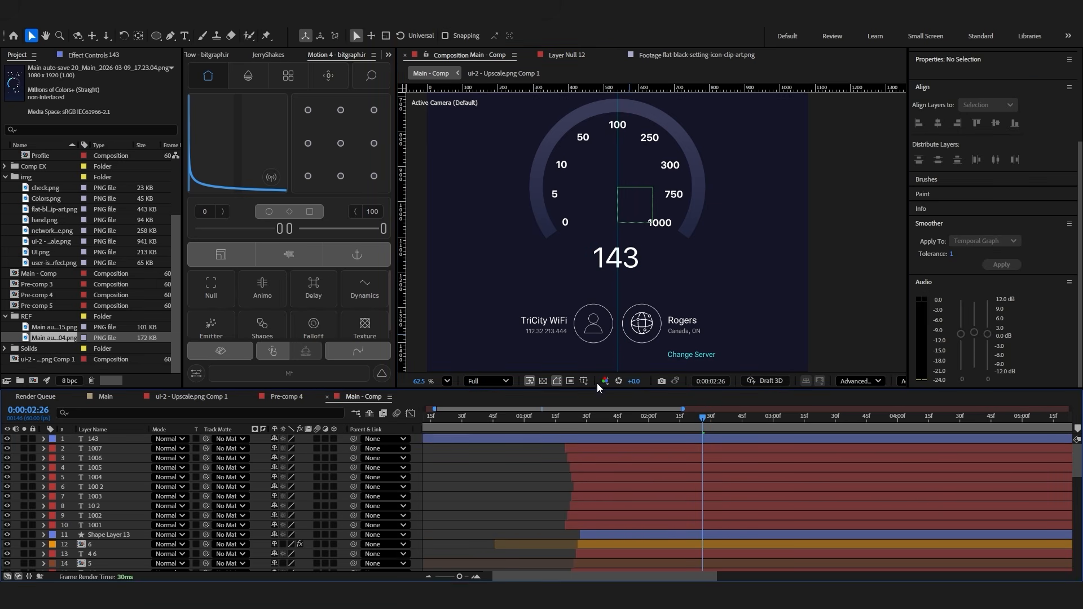
# Split the 143 layer at 0:00:01:23 and remove the earlier part so the text starts there
pyautogui.scroll(-1, 596, 282)
pyautogui.scroll(3, 642, 210)
pyautogui.scroll(-2, 646, 212)
pyautogui.click(573, 421)
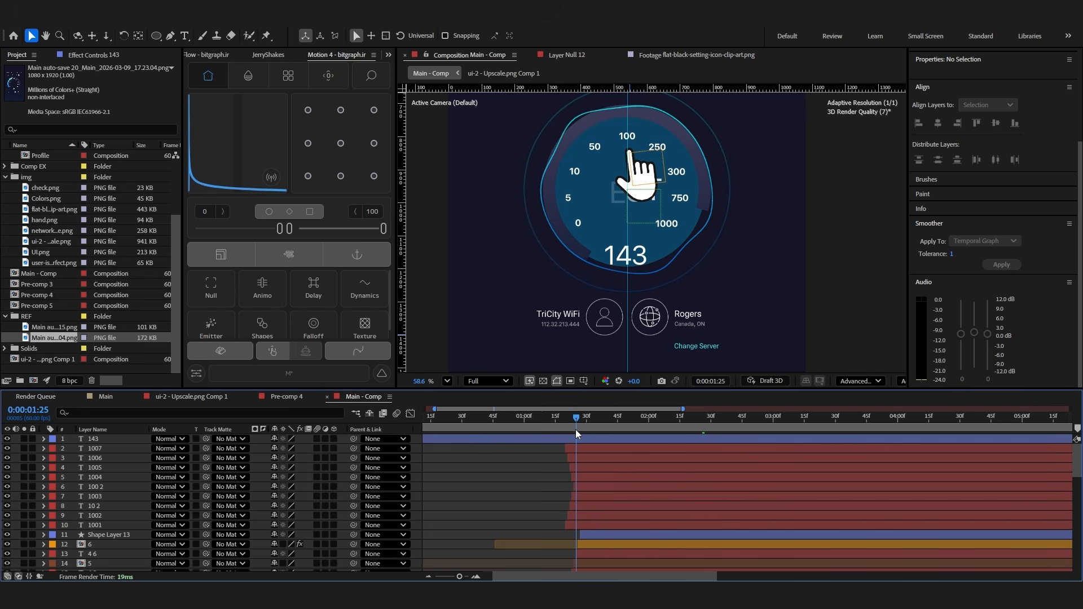
pyautogui.click(577, 439)
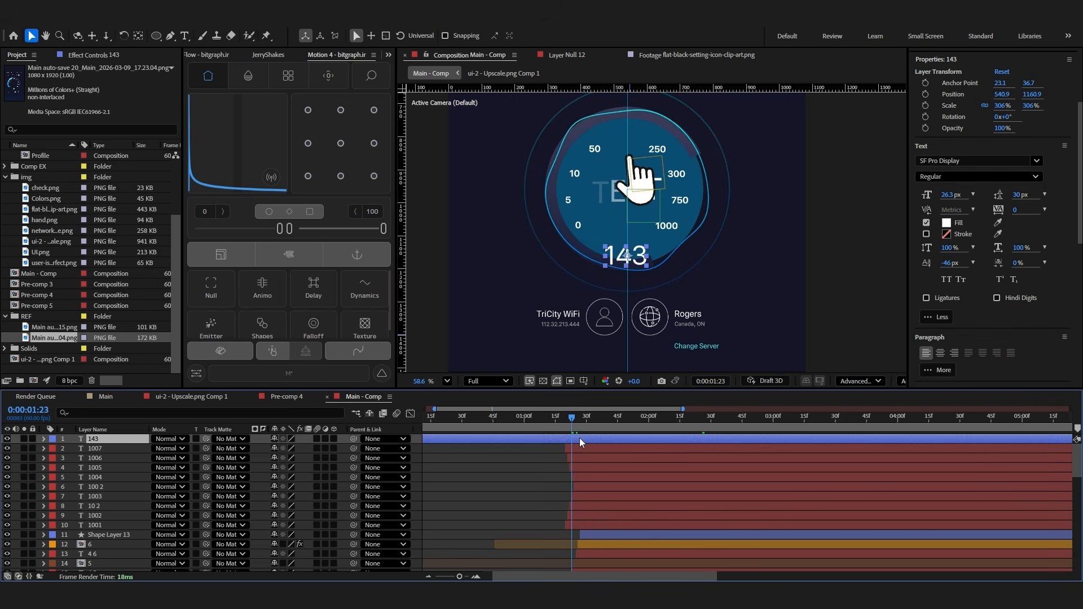
pyautogui.hotkey('ctrl', 'shift', 'd')
pyautogui.click(571, 445)
pyautogui.click(591, 438)
# Keyframe the 143 text's Position from 540.9, 1242.9 at 0:00:01:23 up to 540.9, 1160.9 eight frames later
pyautogui.press('p')
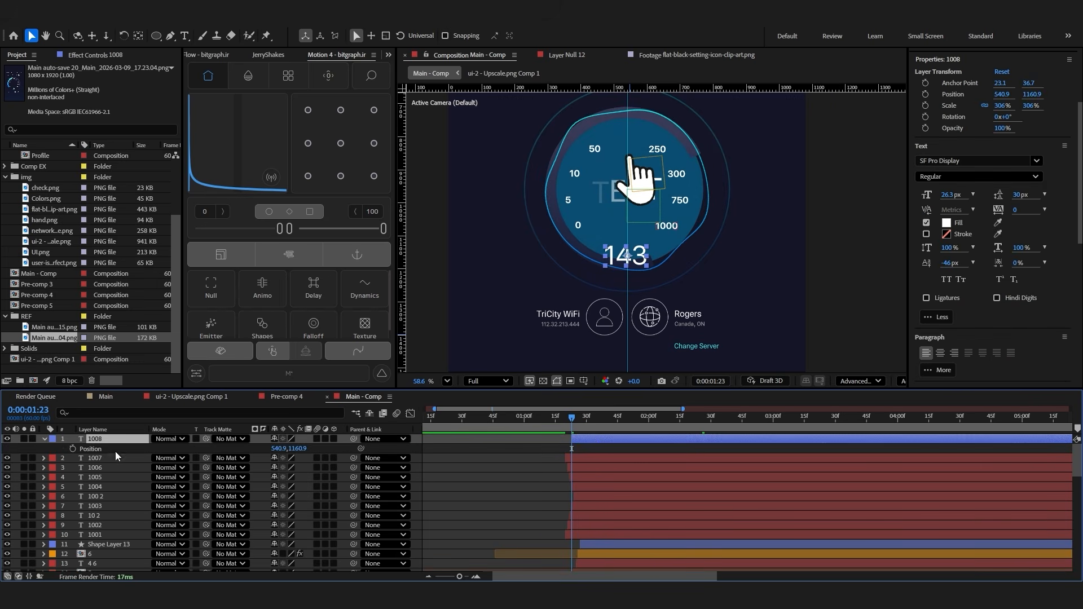
pyautogui.click(73, 449)
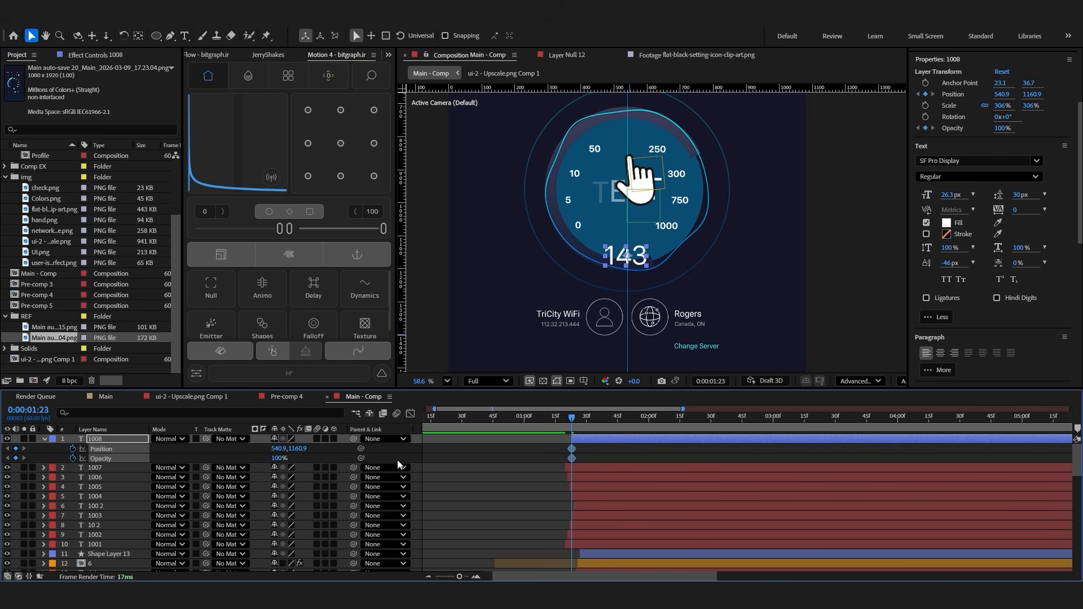
pyautogui.hotkey('shift', 't')
pyautogui.press('u')
pyautogui.press('u')
pyautogui.press('pagedown')
pyautogui.press('pagedown')
pyautogui.press('pagedown')
pyautogui.press('pagedown')
pyautogui.press('pagedown')
pyautogui.press('pagedown')
pyautogui.press('pagedown')
pyautogui.press('pagedown')
pyautogui.click(16, 448)
pyautogui.click(8, 449)
pyautogui.moveTo(298, 449); pyautogui.dragTo(344, 449)
# Paste the copied expression onto the 143 layer's Position and play back the motion
pyautogui.keyDown('alt'); pyautogui.click(74, 449); pyautogui.keyUp('alt')
pyautogui.hotkey('ctrl', 'v')
pyautogui.click(64, 449)
pyautogui.press('space')
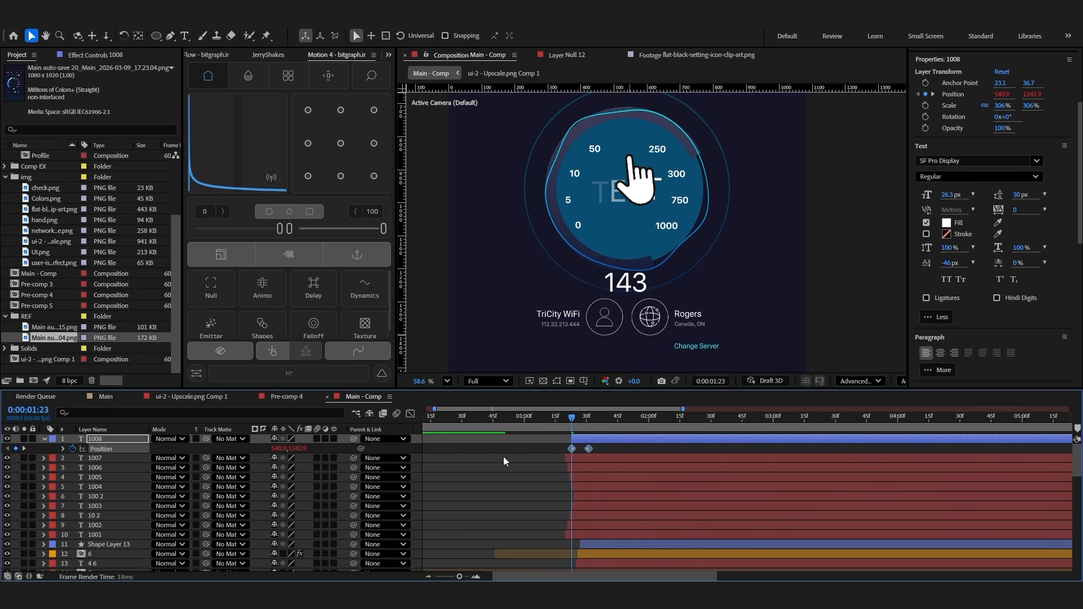
# Reduce the 143 text's Scale to 240% and play back its entrance from 0:00:01:21
pyautogui.press('s')
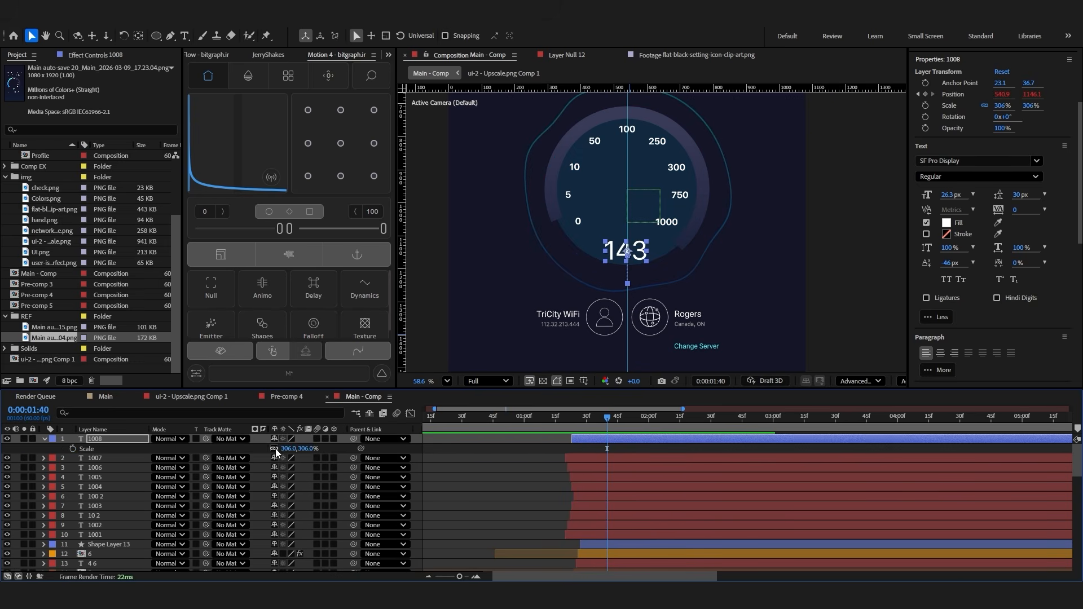
pyautogui.moveTo(287, 448); pyautogui.dragTo(250, 451)
pyautogui.click(462, 486)
pyautogui.click(568, 423)
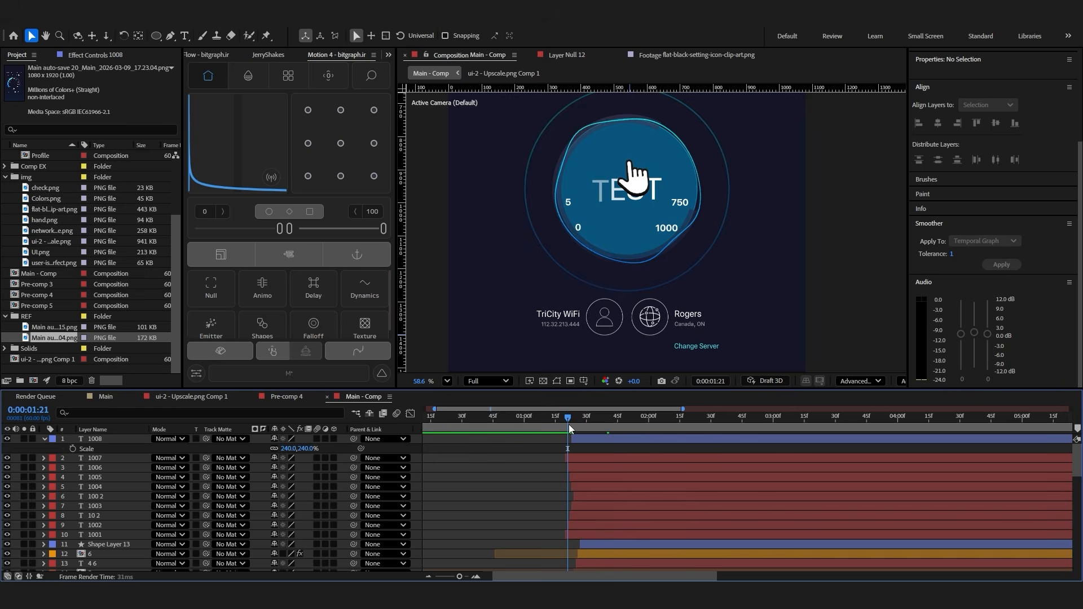
pyautogui.press('space')
# Give the 143 text layer an Orange label and apply a Gaussian Blur effect to it
pyautogui.click(52, 439)
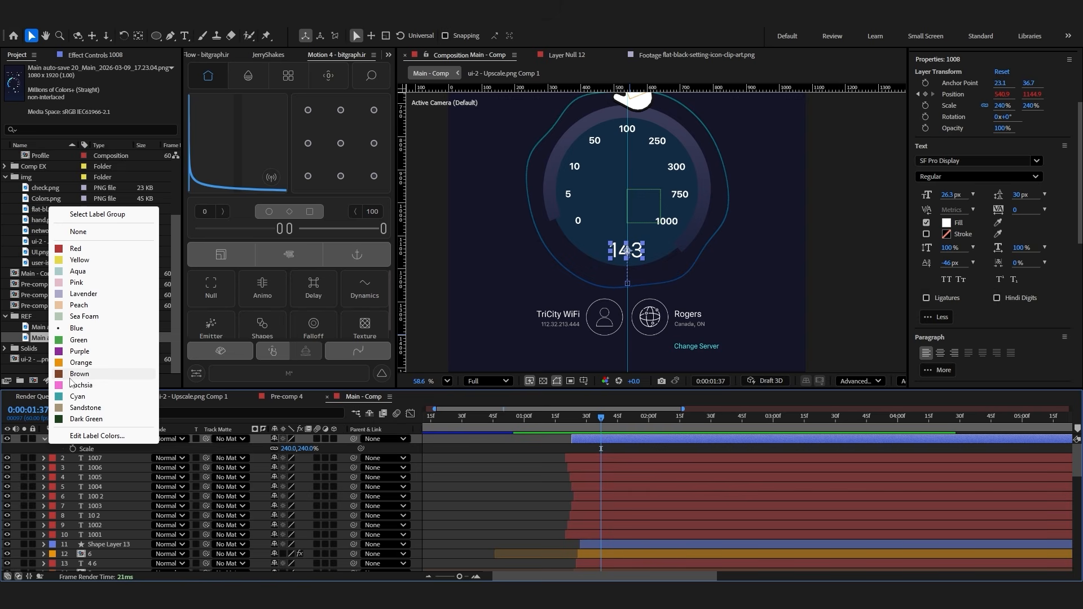
pyautogui.click(79, 362)
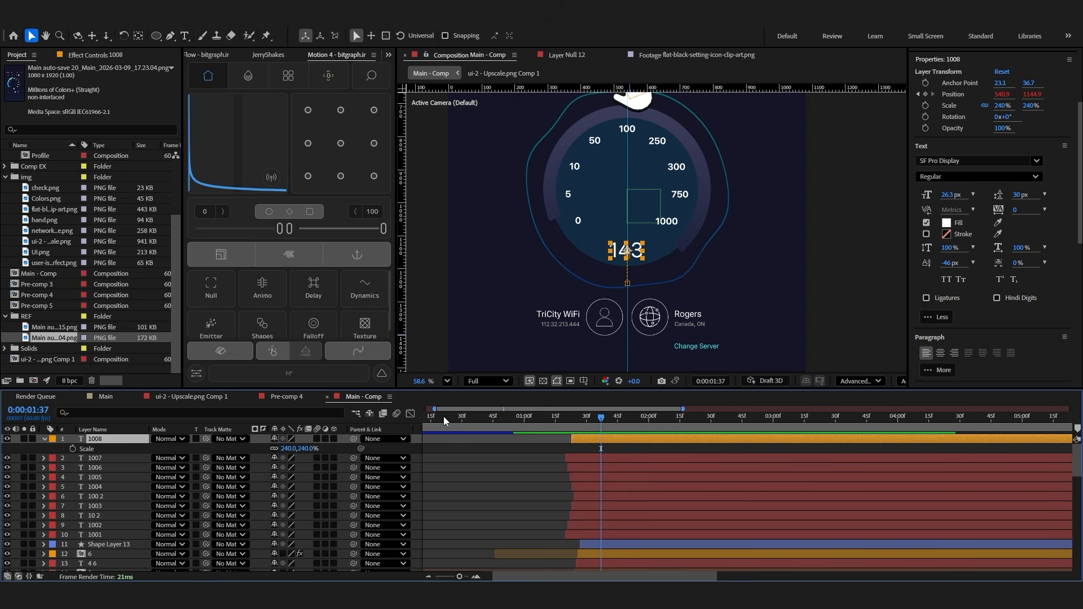
pyautogui.hotkey('ctrl', 'space')
pyautogui.write('gaus')
pyautogui.click(564, 497)
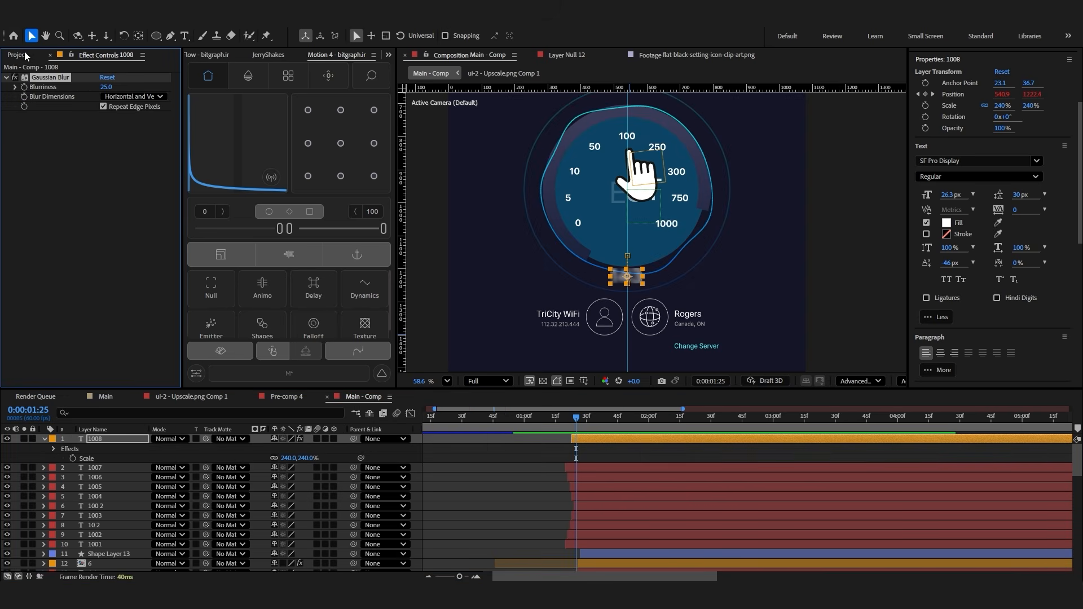
# Keyframe the 143 text's Blurriness from 25 at 0:00:01:23 down to 0 at 0:00:01:30
pyautogui.click(570, 418)
pyautogui.click(24, 88)
pyautogui.press('u')
pyautogui.click(586, 418)
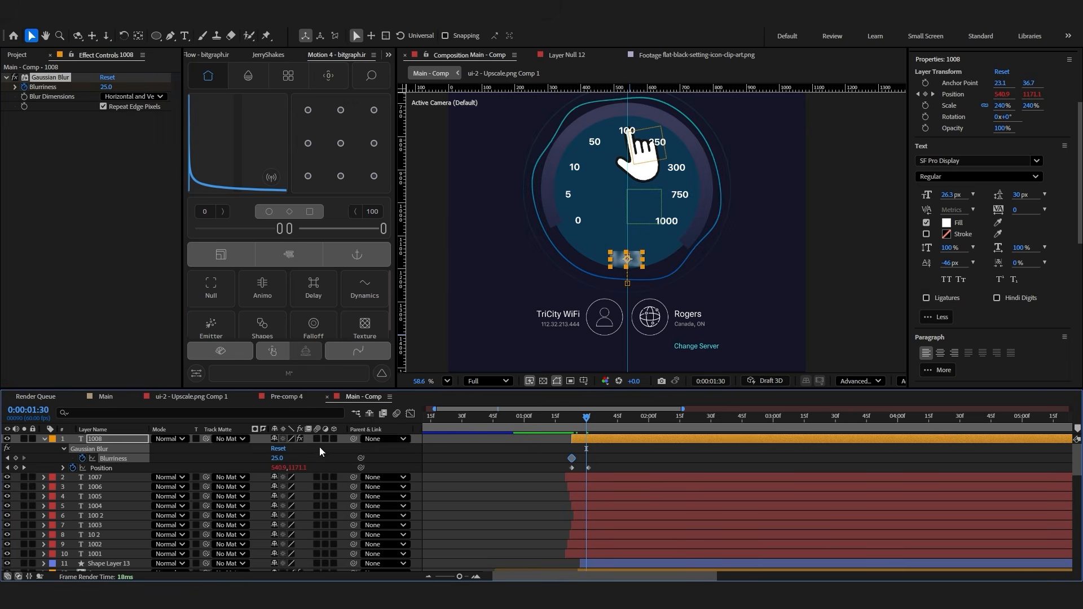
pyautogui.click(488, 474)
pyautogui.scroll(1, 634, 325)
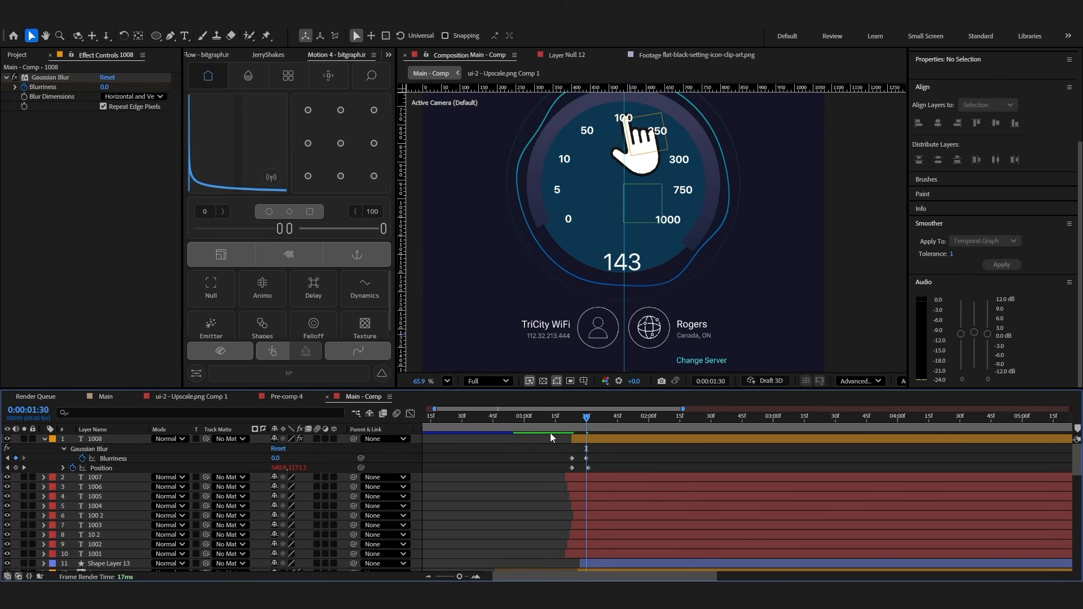
# Turn off Repeat Edge Pixels for the 143 text's Gaussian Blur and scrub through its entrance
pyautogui.click(580, 421)
pyautogui.click(581, 438)
pyautogui.click(103, 107)
pyautogui.click(581, 471)
pyautogui.moveTo(571, 419); pyautogui.dragTo(574, 419)
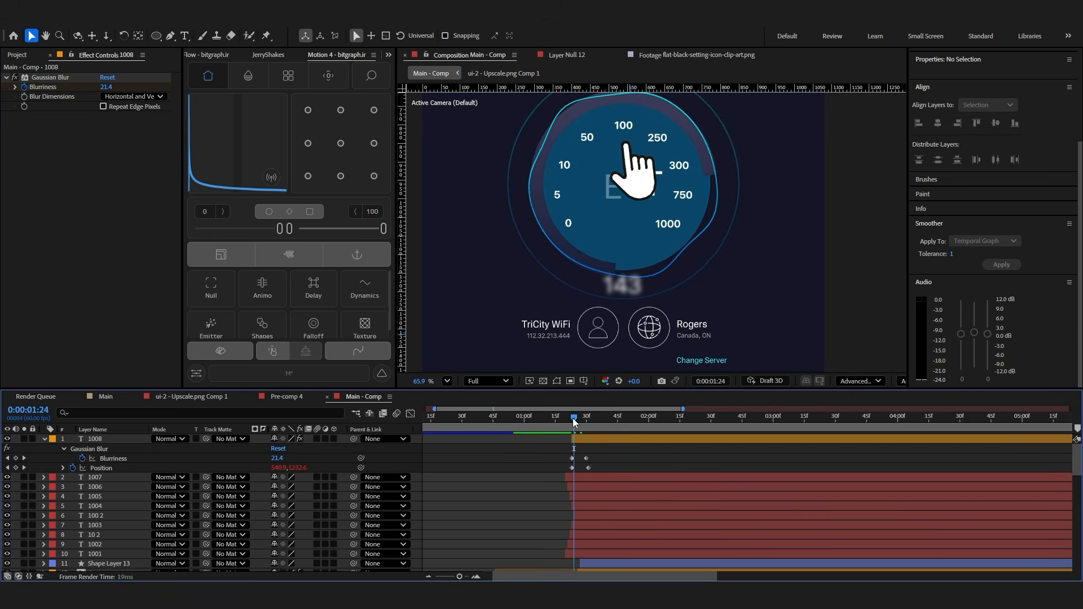
# Set the 143 text's starting Blurriness keyframe at 0:00:01:23 to 15
pyautogui.click(579, 437)
pyautogui.click(570, 428)
pyautogui.click(106, 87)
pyautogui.write('15')
pyautogui.press('Return')
# Add a Fill effect to the 143 text and set its color to bright blue with hue 201°, saturation 100% and brightness 100%
pyautogui.hotkey('ctrl', 'space')
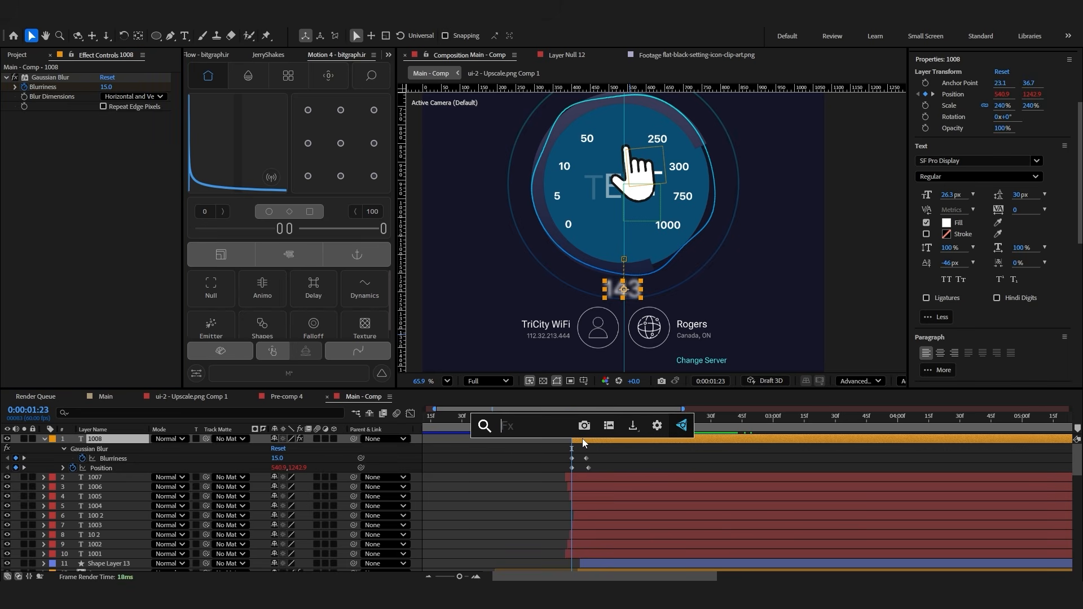
pyautogui.write('fi')
pyautogui.press('Return')
pyautogui.click(106, 144)
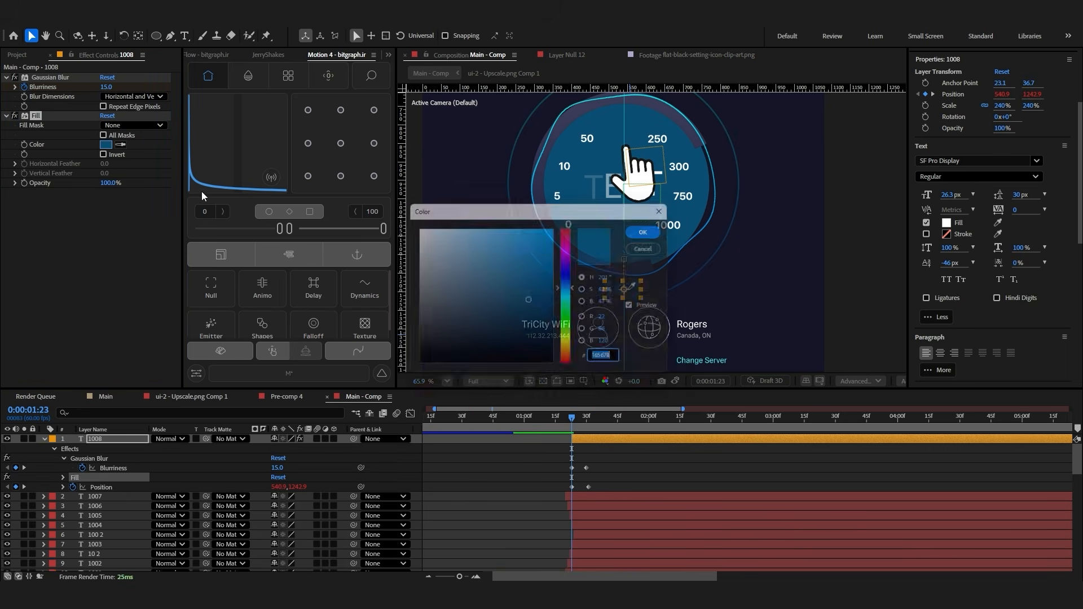
pyautogui.moveTo(592, 208); pyautogui.dragTo(392, 176)
pyautogui.click(468, 222)
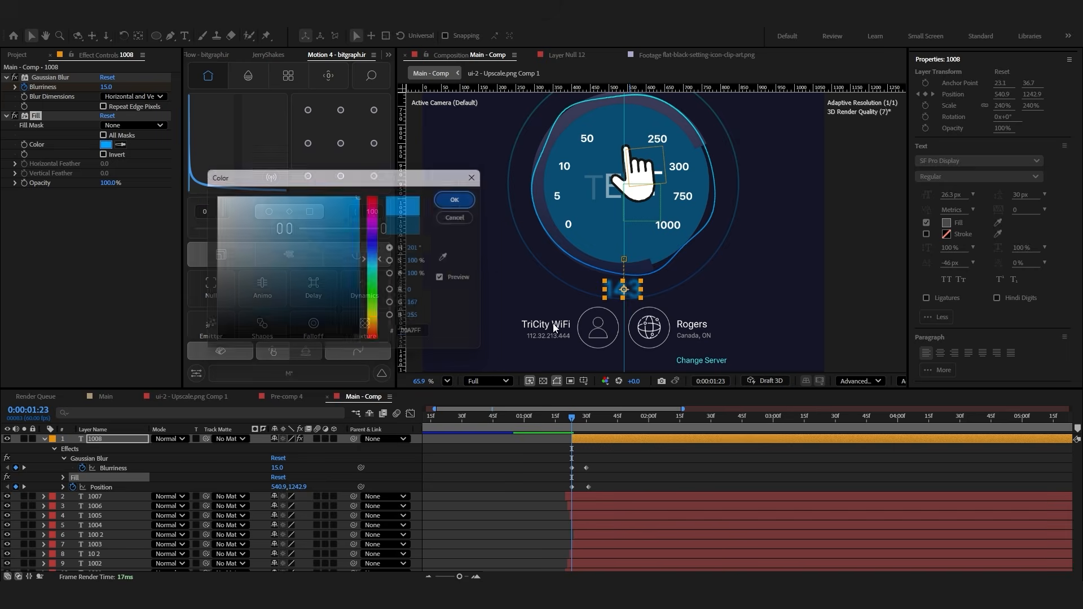
# Keyframe the 143 text's Fill color to white FFFFFF at 0:00:01:31 and play back the entrance
pyautogui.click(587, 418)
pyautogui.click(106, 144)
pyautogui.click(413, 223)
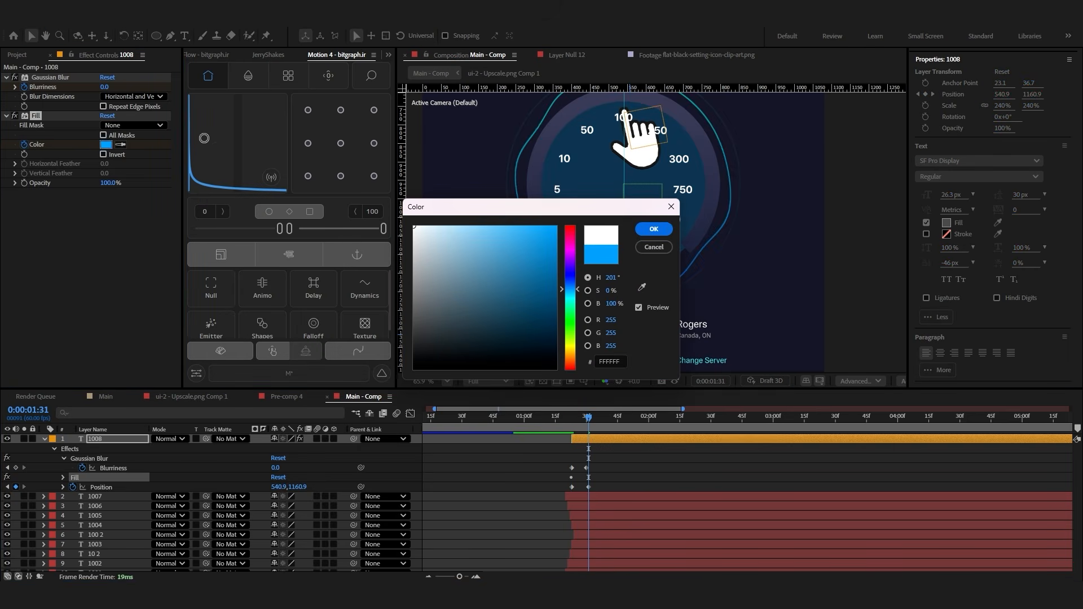
pyautogui.click(654, 226)
pyautogui.click(673, 449)
pyautogui.scroll(4, 572, 433)
pyautogui.moveTo(512, 421); pyautogui.dragTo(591, 426)
pyautogui.press('space')
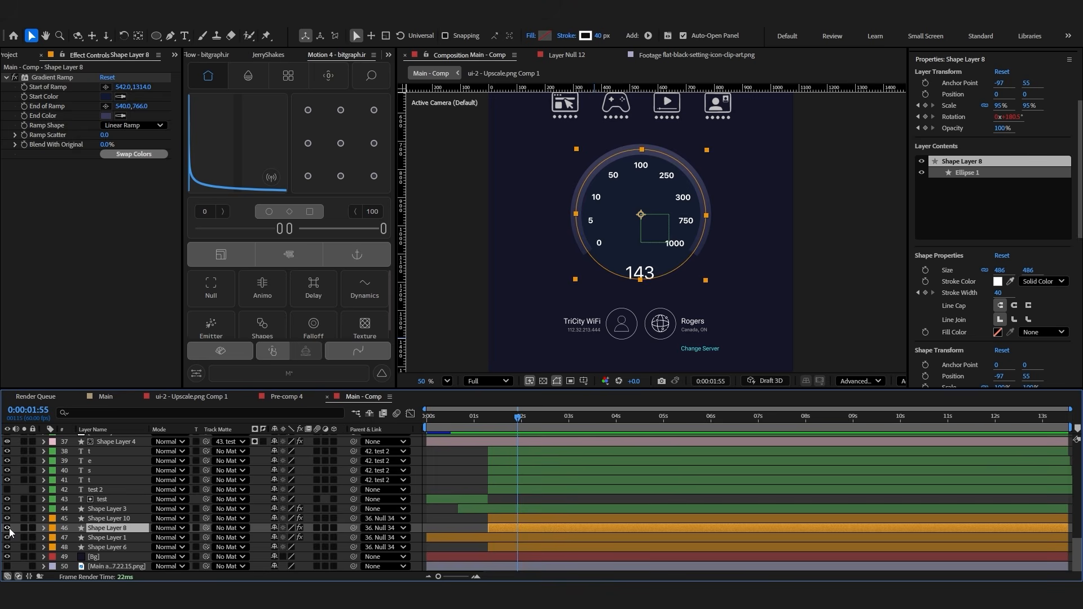
# Change the label color of Shape Layer 8, the gauge arc, to Yellow
pyautogui.click(52, 528)
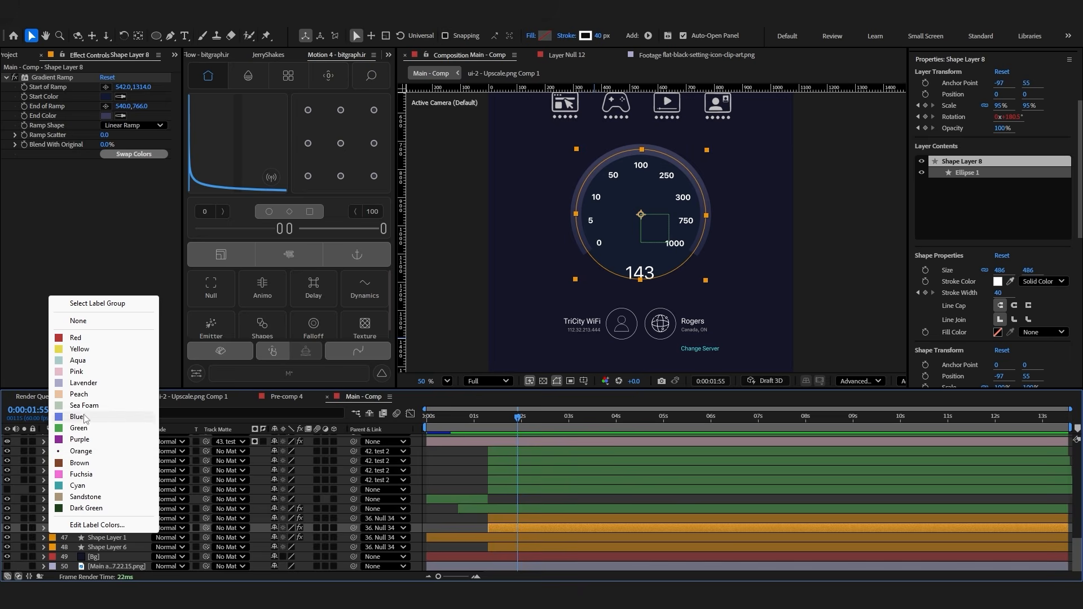
pyautogui.click(85, 351)
pyautogui.click(447, 533)
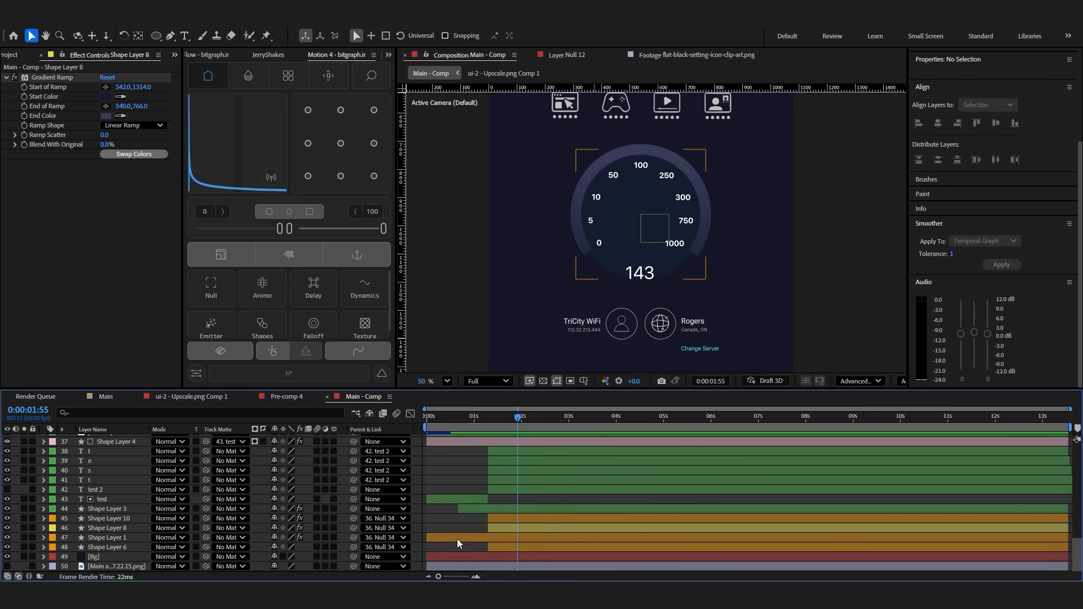
# Duplicate the Shape Layer 8 gauge arc and give the copy a Peach label
pyautogui.click(501, 527)
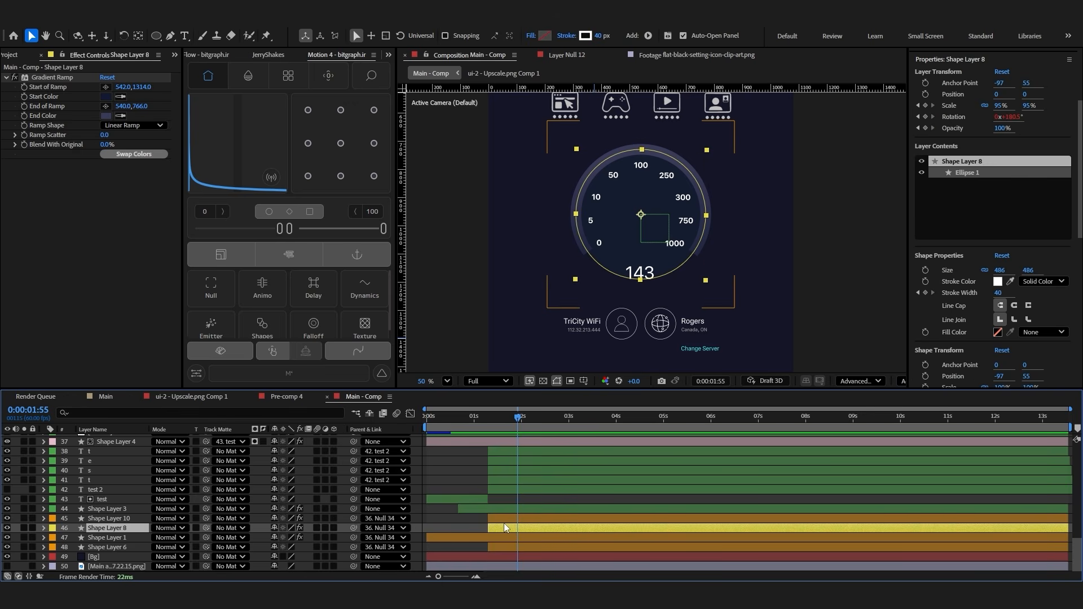
pyautogui.hotkey('ctrl', 'd')
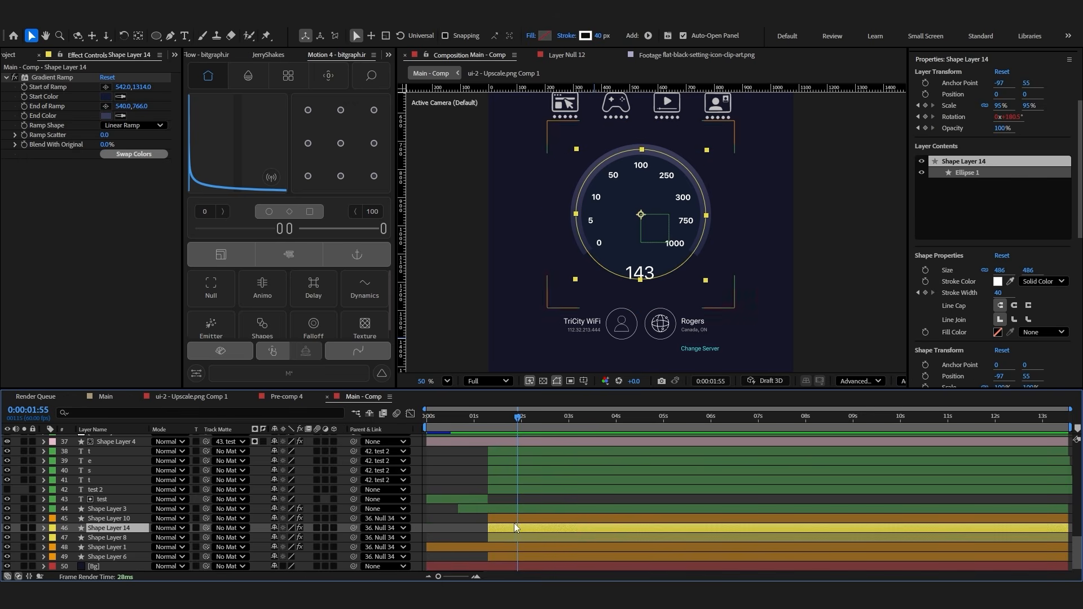
pyautogui.click(52, 528)
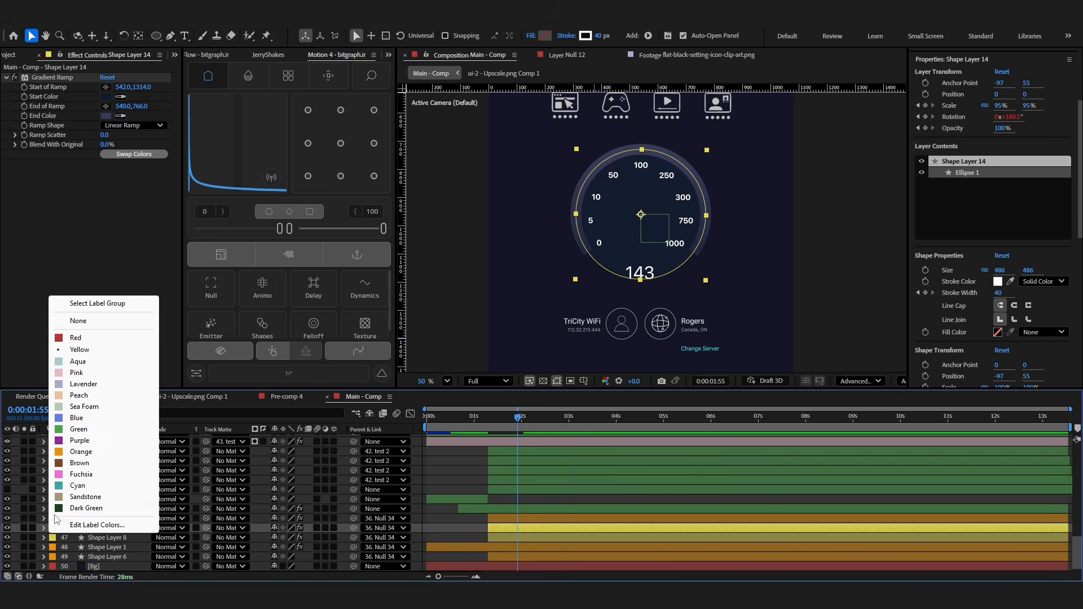
pyautogui.click(78, 396)
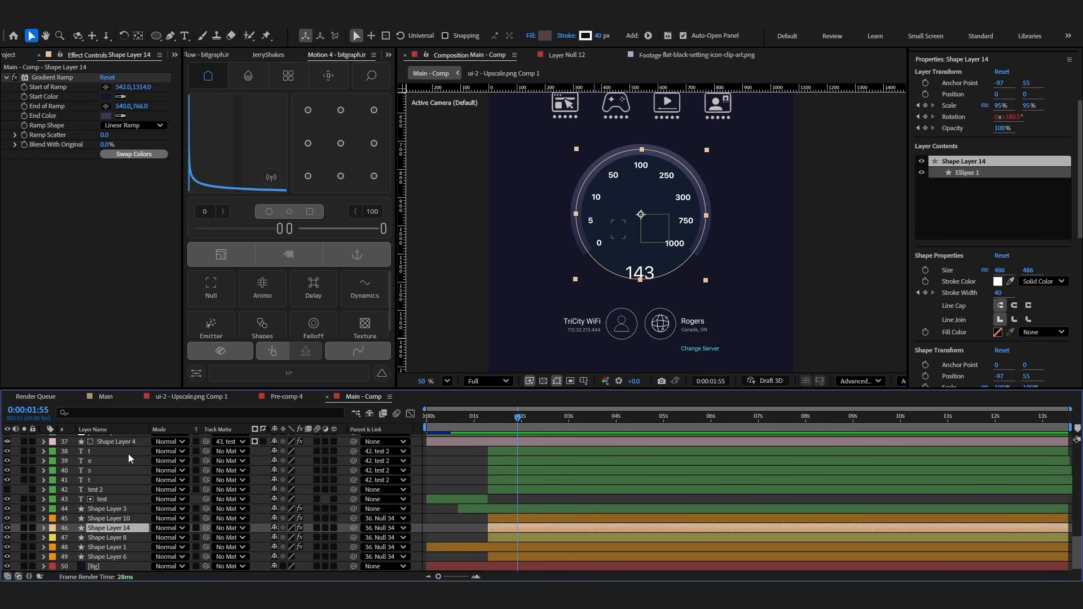
# Set the copied arc's Gradient Ramp colors to aqua green for the start and bright blue for the end
pyautogui.click(106, 96)
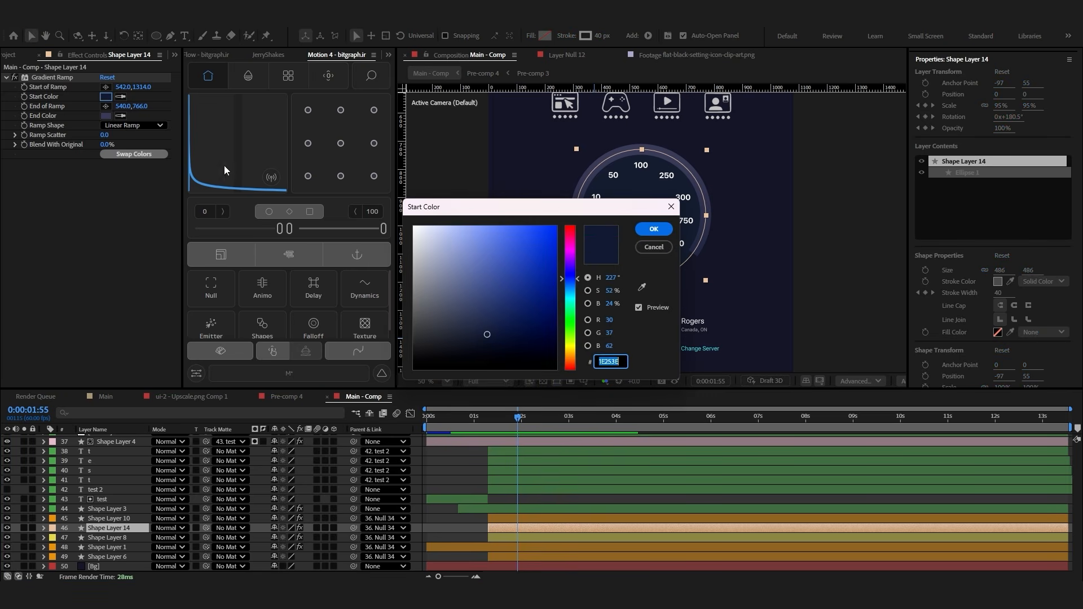
pyautogui.hotkey('ctrl', 'v')
pyautogui.click(654, 232)
pyautogui.click(105, 116)
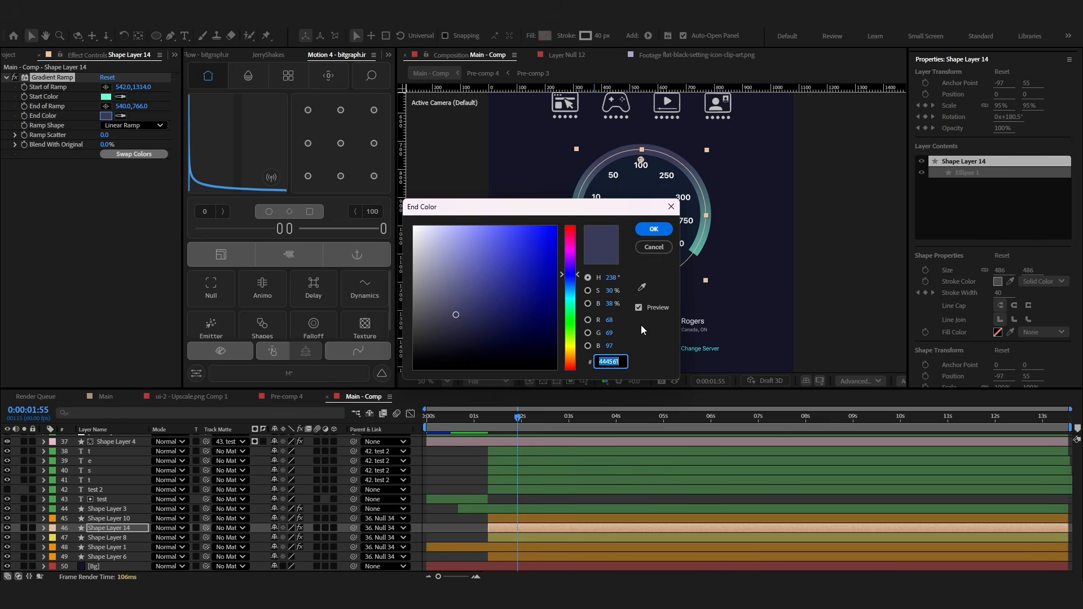
pyautogui.hotkey('ctrl', 'v')
pyautogui.click(637, 229)
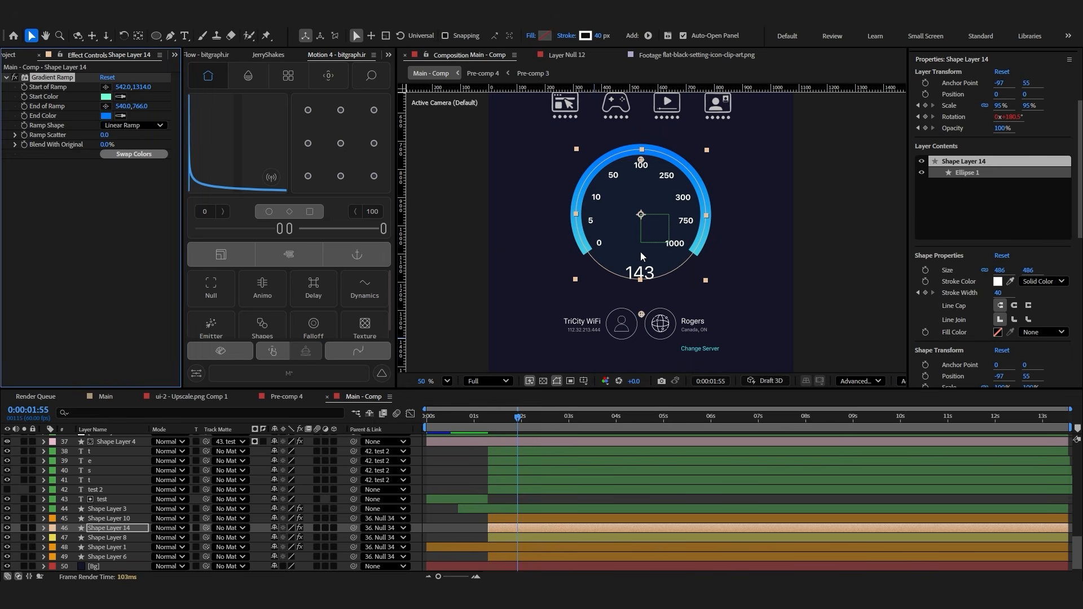
# Reposition the copied arc's gradient, with Start of Ramp at 668, 750 and End of Ramp at 326, 1064
pyautogui.click(106, 106)
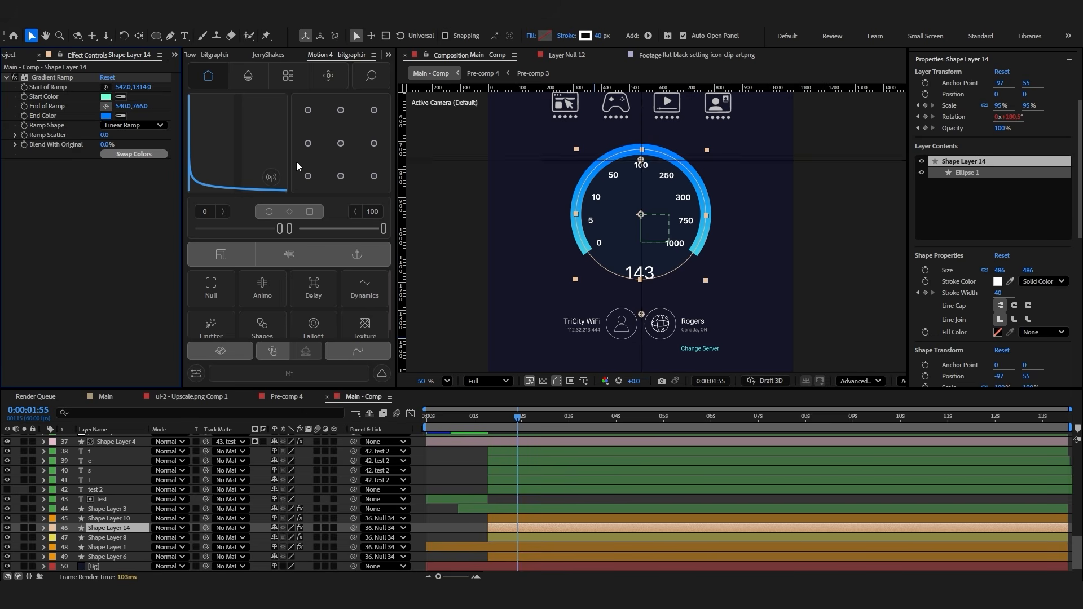
pyautogui.click(574, 257)
pyautogui.click(105, 87)
pyautogui.click(705, 250)
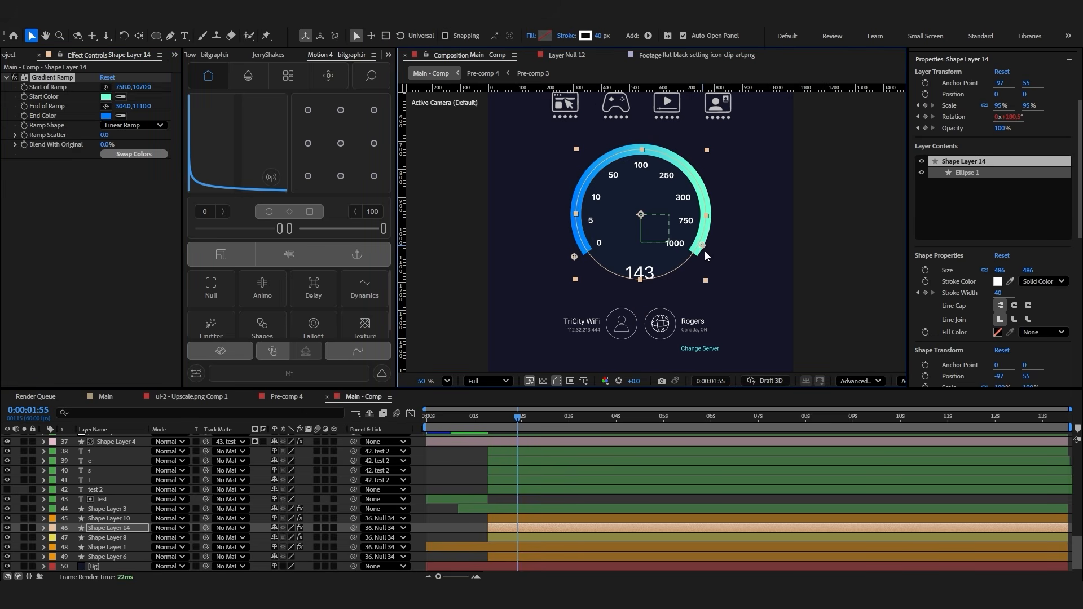
pyautogui.moveTo(705, 250); pyautogui.dragTo(731, 225)
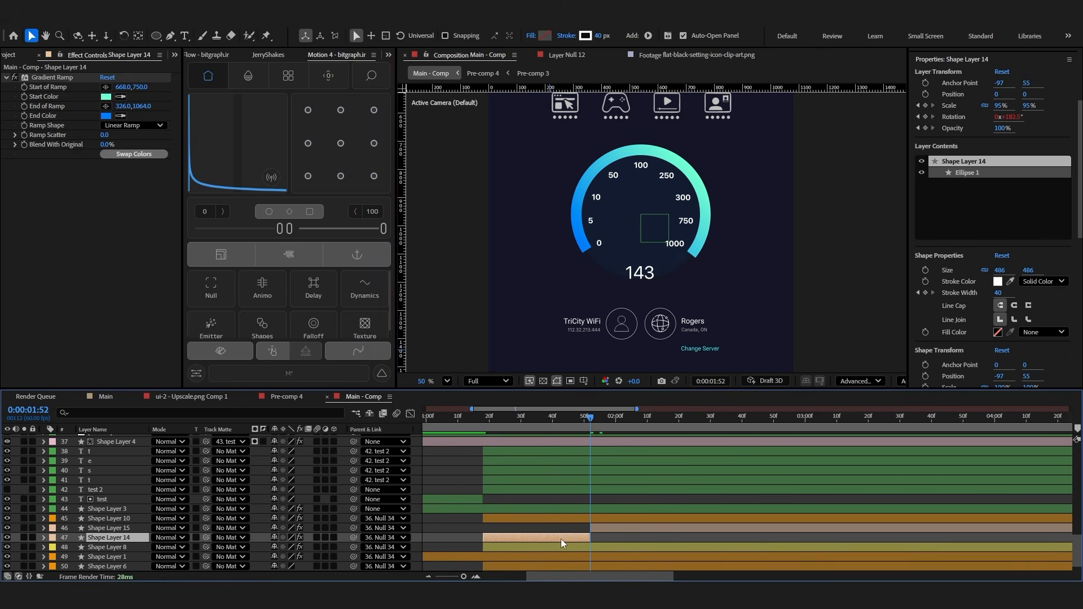
# Remove the part of the gradient arc layer before 0:00:01:52
pyautogui.press('Delete')
pyautogui.scroll(-2, 639, 516)
pyautogui.click(636, 527)
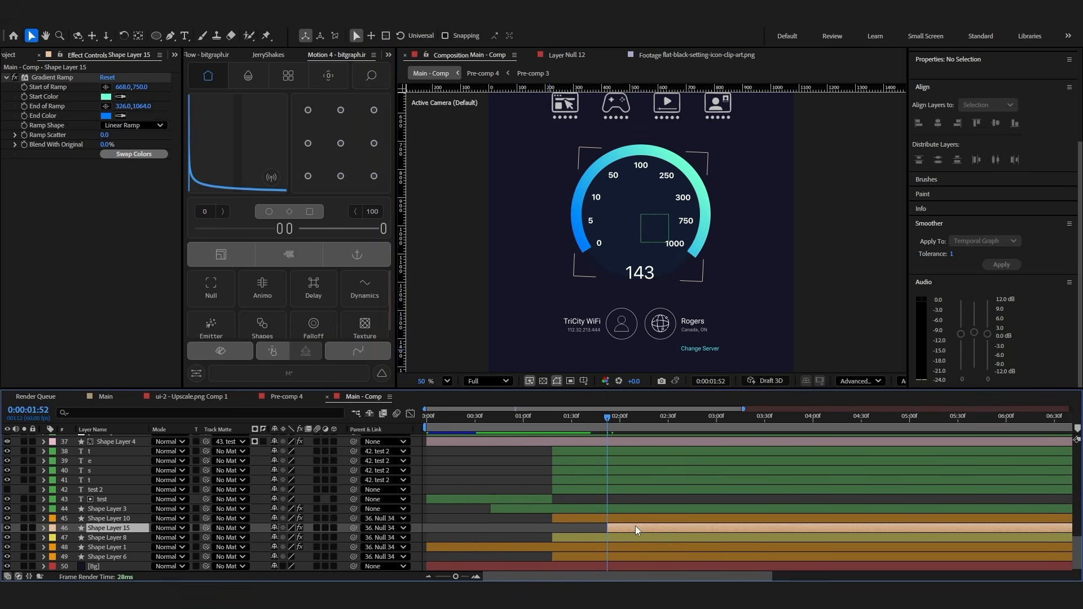
# Set the gradient arc's Trim Paths End to 15% at 0:00:01:52
pyautogui.click(44, 527)
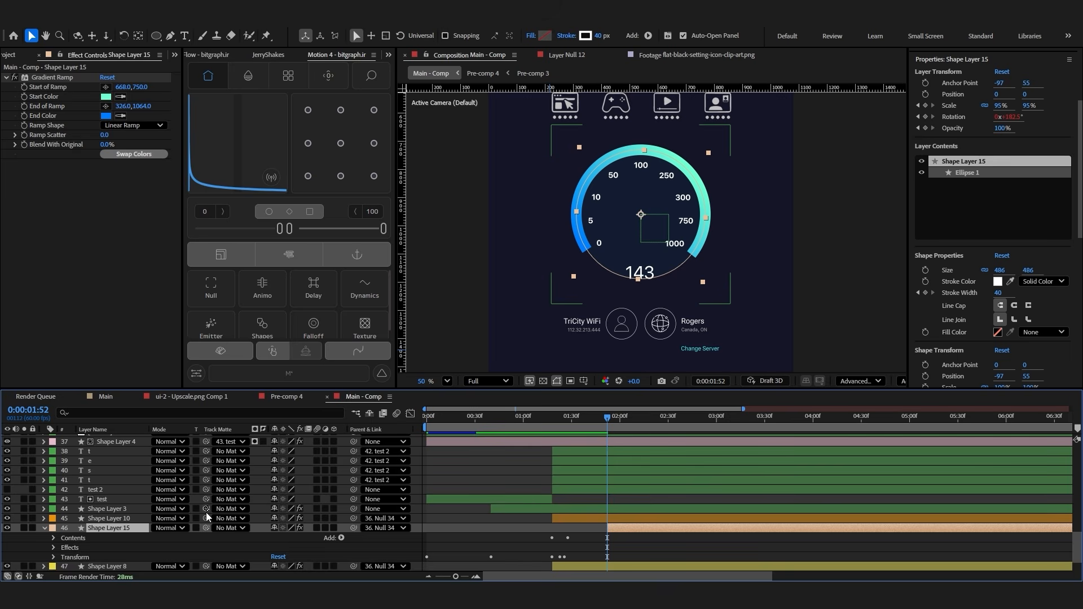
pyautogui.press('u')
pyautogui.doubleClick(105, 547)
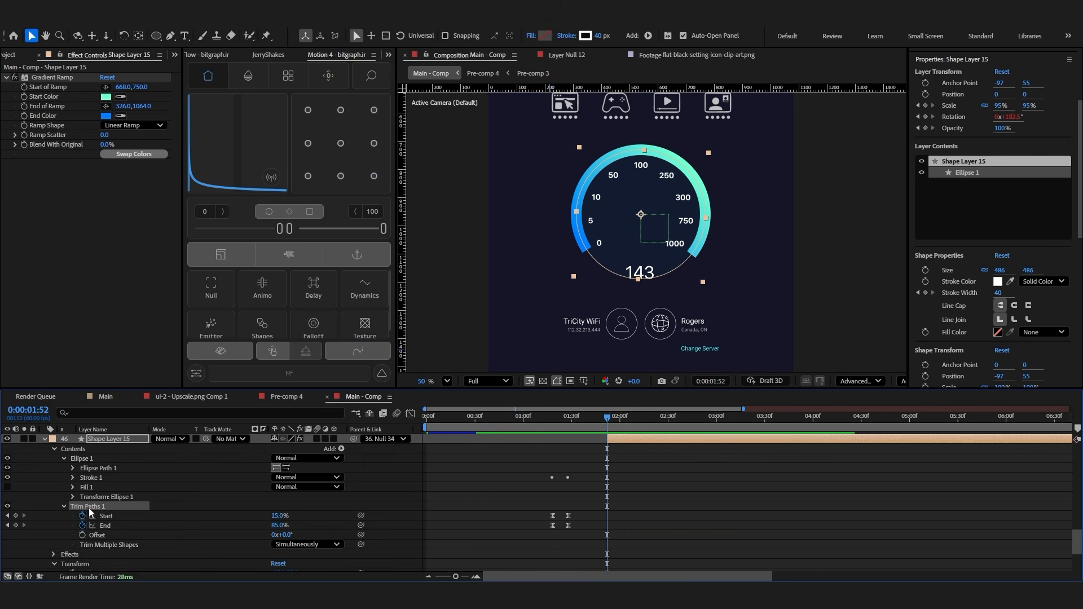
pyautogui.click(672, 500)
pyautogui.moveTo(280, 525); pyautogui.dragTo(242, 528)
pyautogui.click(280, 525)
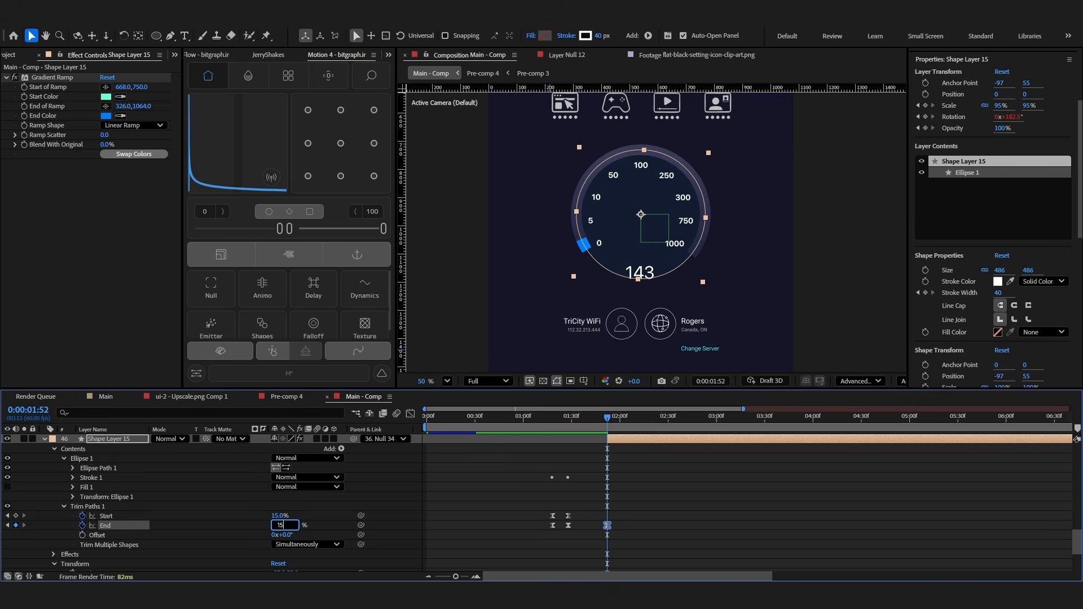
pyautogui.write('15')
pyautogui.press('Return')
pyautogui.press('F2')
# Test the gradient arc's sweep by varying its Trim Paths End, and restore the value to 15%
pyautogui.moveTo(278, 528); pyautogui.dragTo(305, 530)
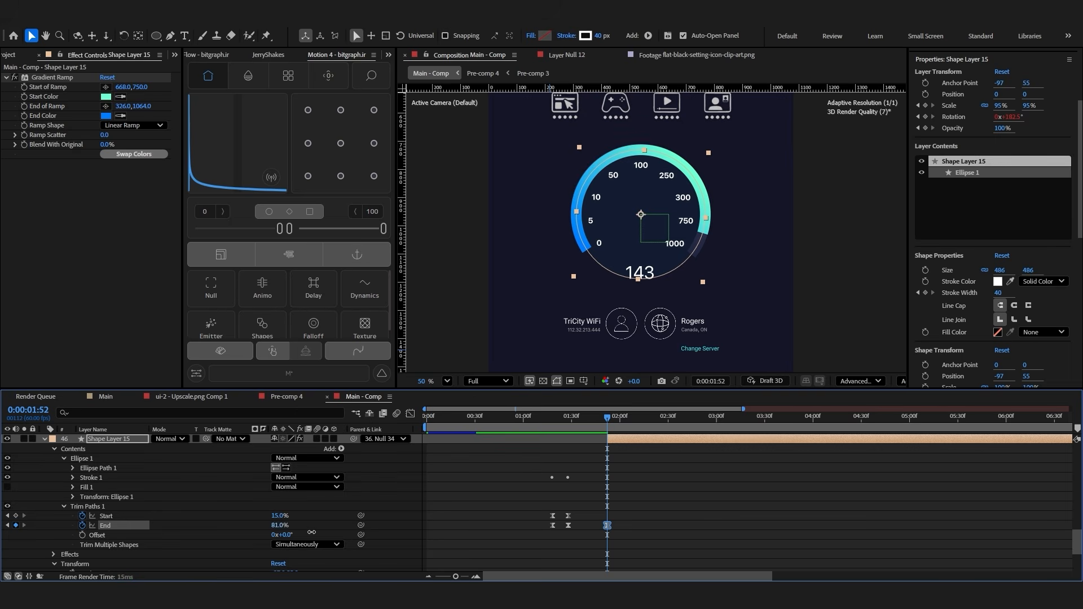
pyautogui.hotkey('ctrl', 'z')
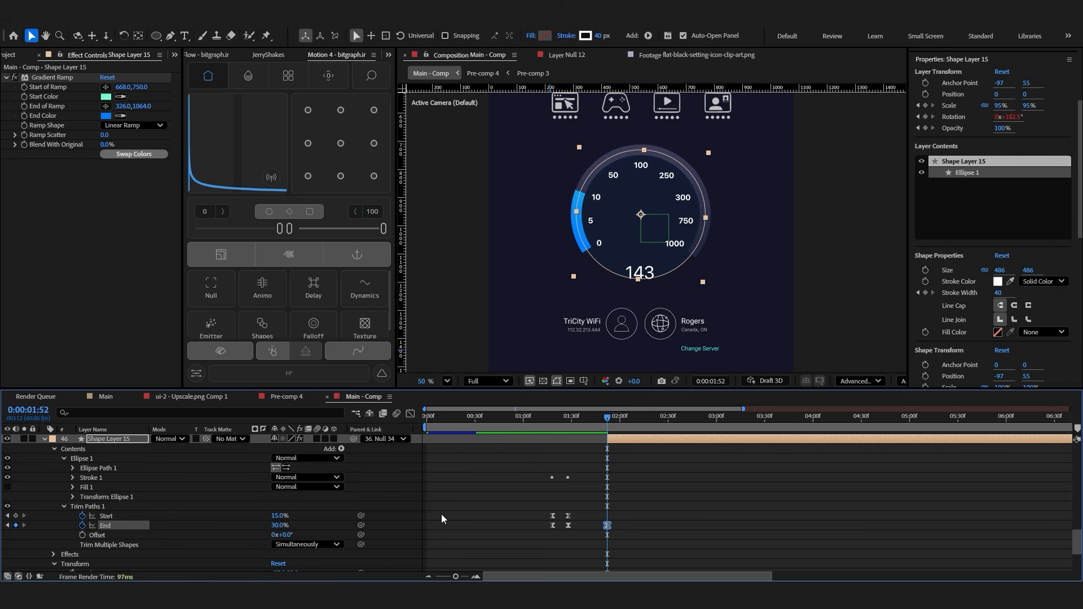
pyautogui.click(279, 525)
pyautogui.click(682, 506)
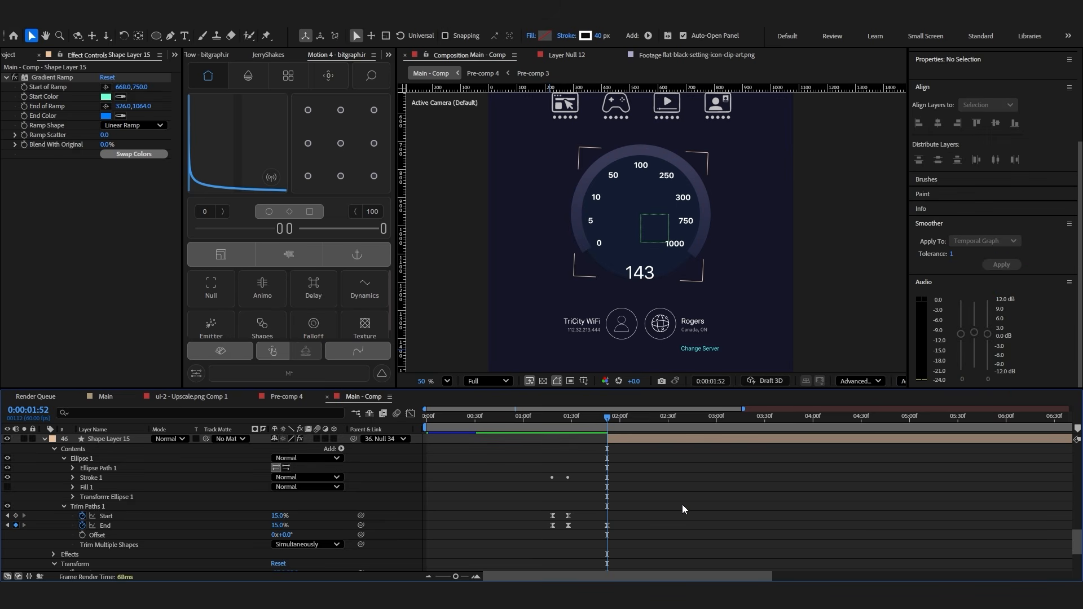
pyautogui.moveTo(274, 528)
pyautogui.mouseDown()
pyautogui.moveTo(306, 525)
pyautogui.moveTo(282, 525)
pyautogui.mouseUp()
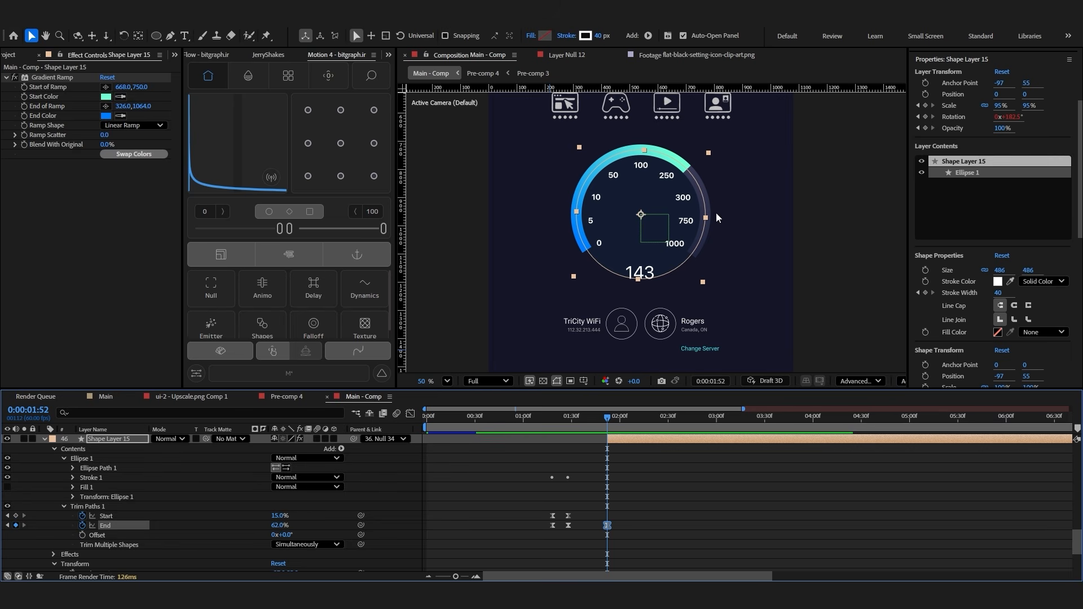
pyautogui.write('15')
# Keyframe the gradient arc's Trim Paths End at 68% at 0:00:02:42 and ease the End keyframes with the Motion 4 curve
pyautogui.click(469, 529)
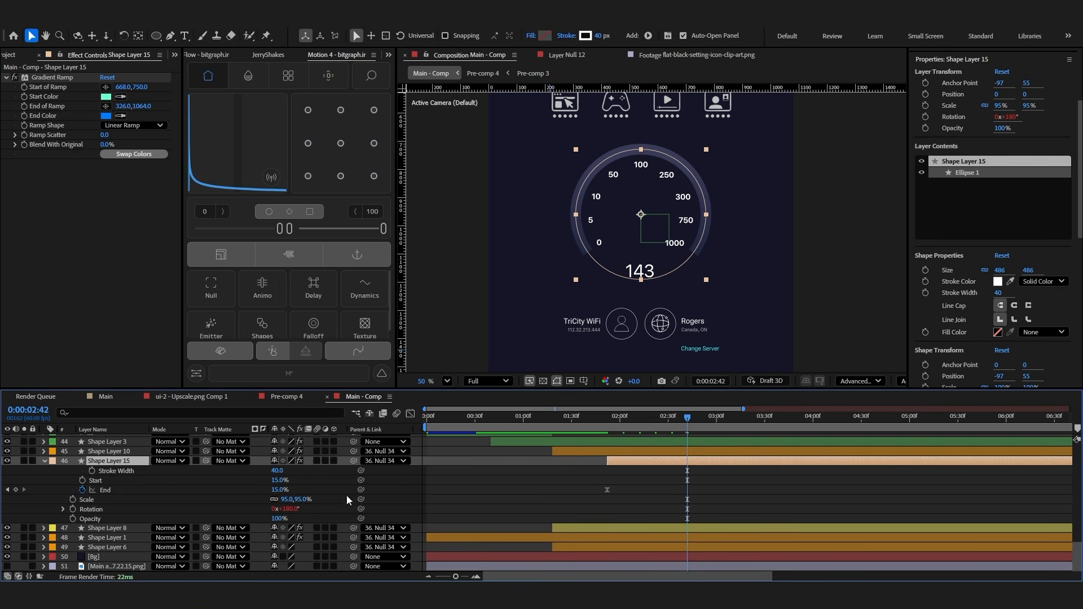
pyautogui.moveTo(290, 489); pyautogui.dragTo(302, 486)
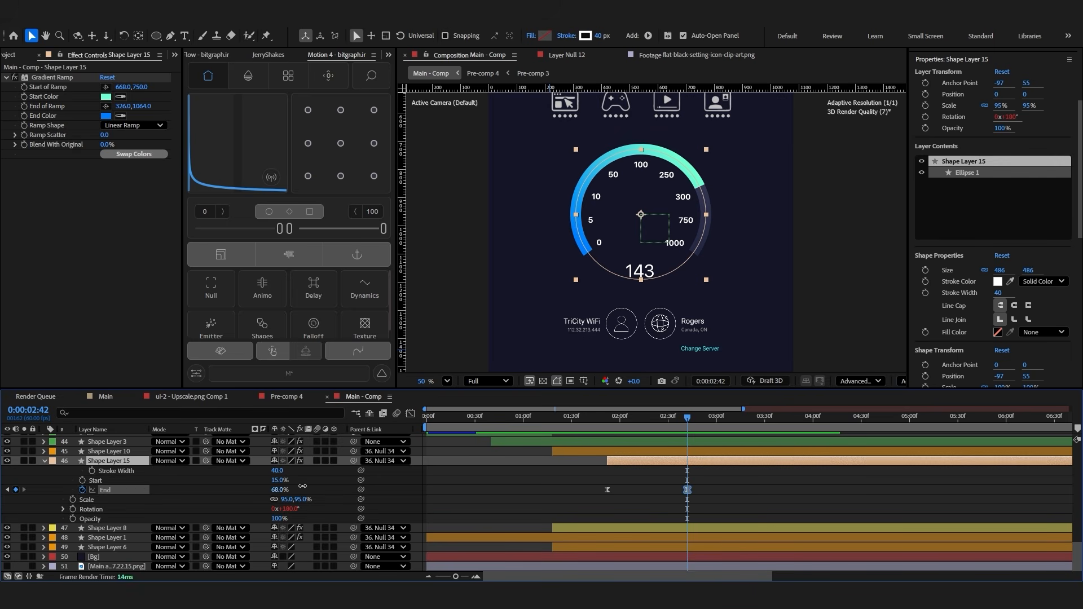
pyautogui.click(706, 500)
pyautogui.moveTo(612, 432); pyautogui.dragTo(658, 432)
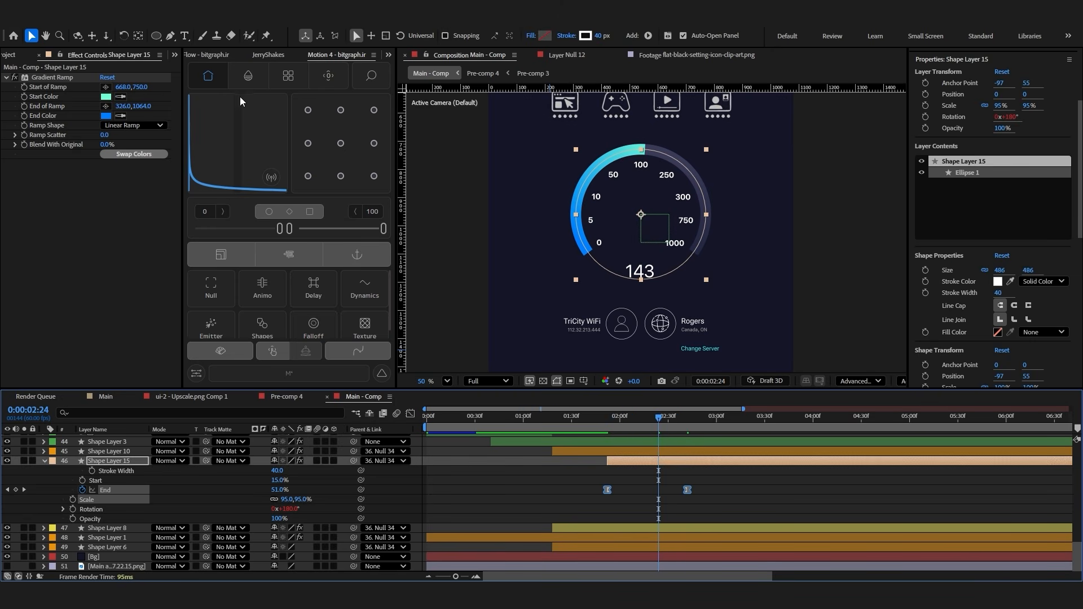
pyautogui.click(290, 226)
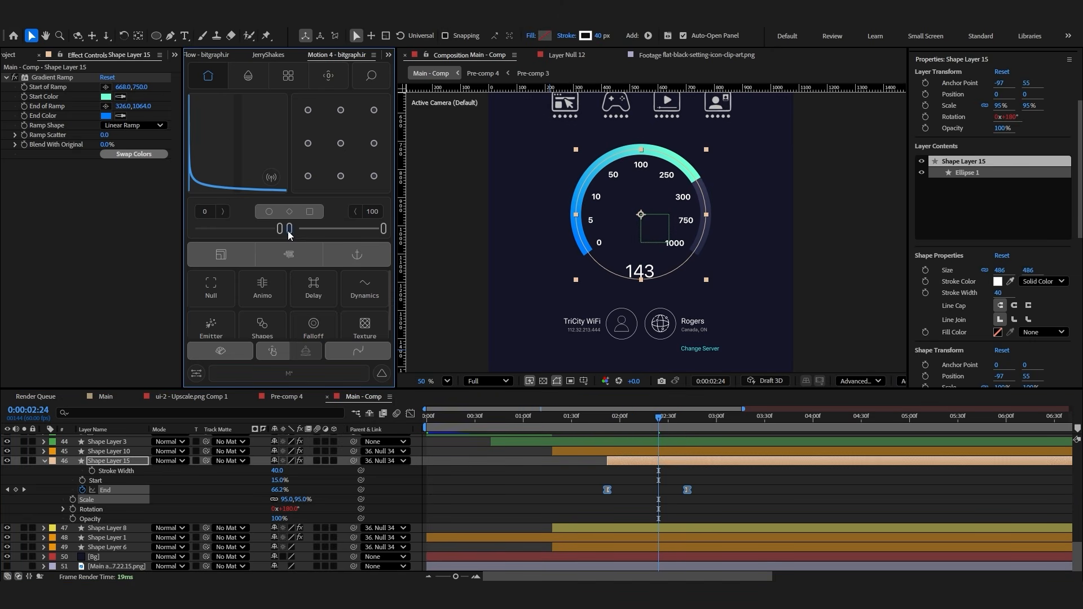
# Preview the gradient arc's fill, move its layer later, and spread its Trim Paths End keyframes over a longer sweep
pyautogui.click(628, 477)
pyautogui.moveTo(607, 426); pyautogui.dragTo(592, 421)
pyautogui.press('space')
pyautogui.moveTo(696, 484); pyautogui.dragTo(658, 492)
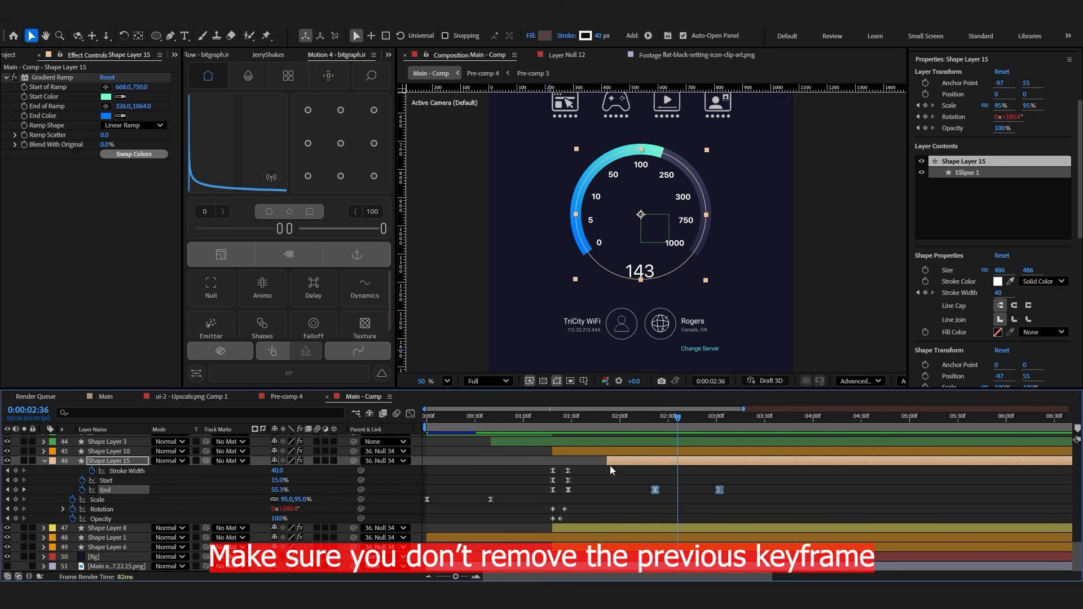
pyautogui.moveTo(610, 466); pyautogui.dragTo(654, 466)
pyautogui.moveTo(553, 422); pyautogui.dragTo(629, 422)
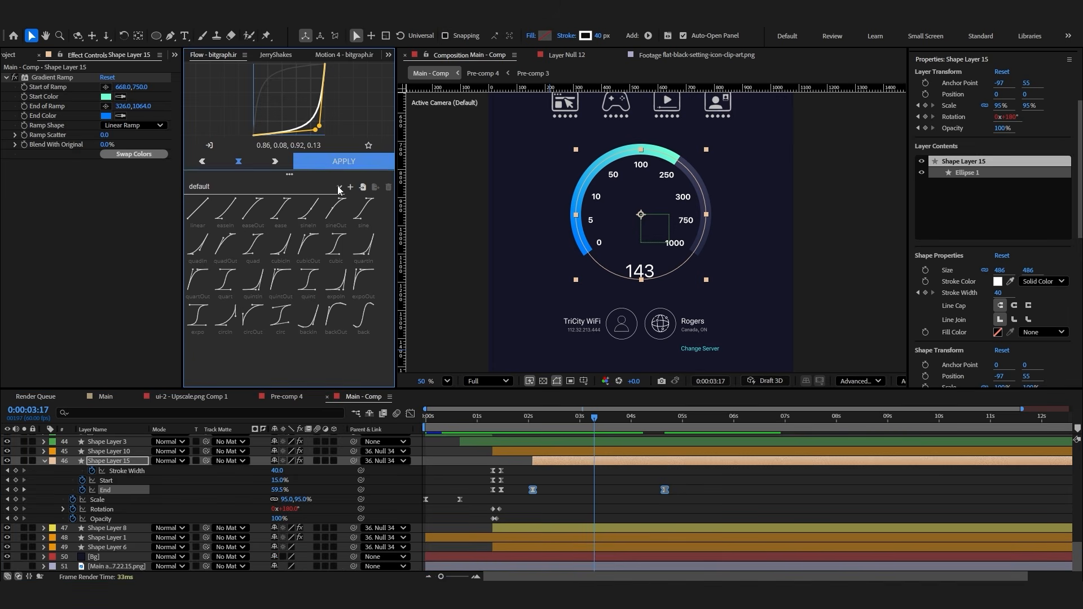
# Apply the Flow curve 0.08, 0.87, 0.14, 0.92 to the End keyframes and move the gradient arc layer to start at 0:00:01:51
pyautogui.rightClick(289, 112)
pyautogui.click(315, 161)
pyautogui.click(334, 163)
pyautogui.click(516, 417)
pyautogui.moveTo(534, 463); pyautogui.dragTo(522, 464)
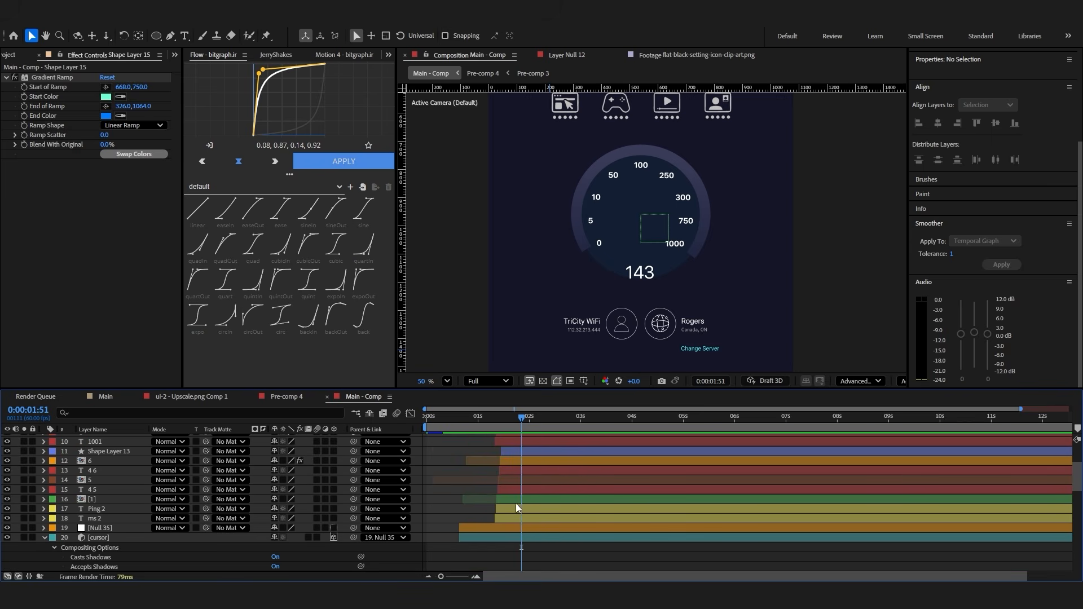
# Split the 143 speed readout layer at 0:00:01:51
pyautogui.scroll(3, 549, 471)
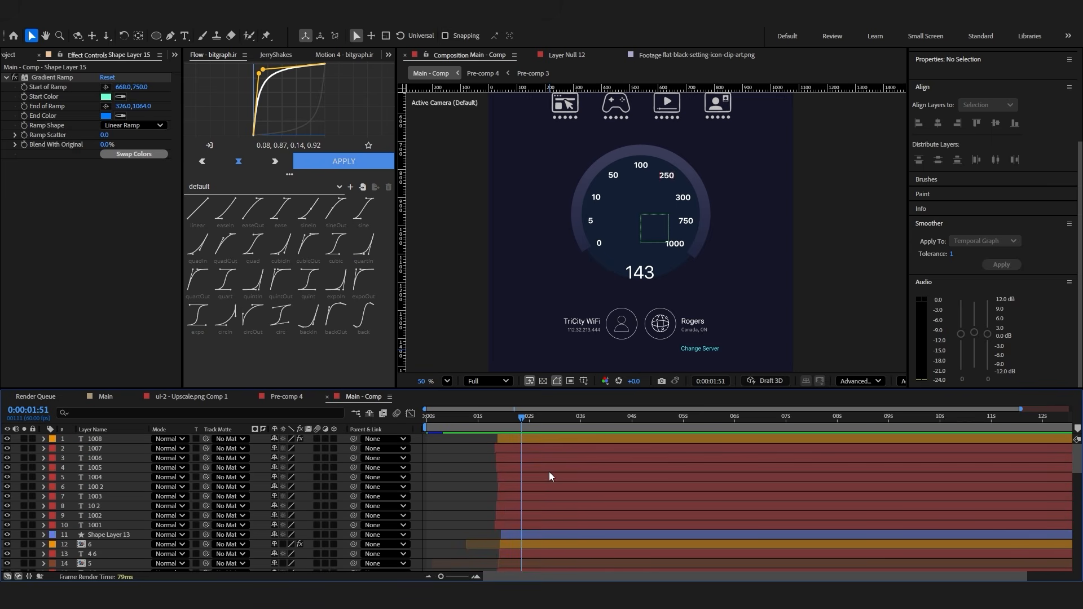
pyautogui.click(533, 440)
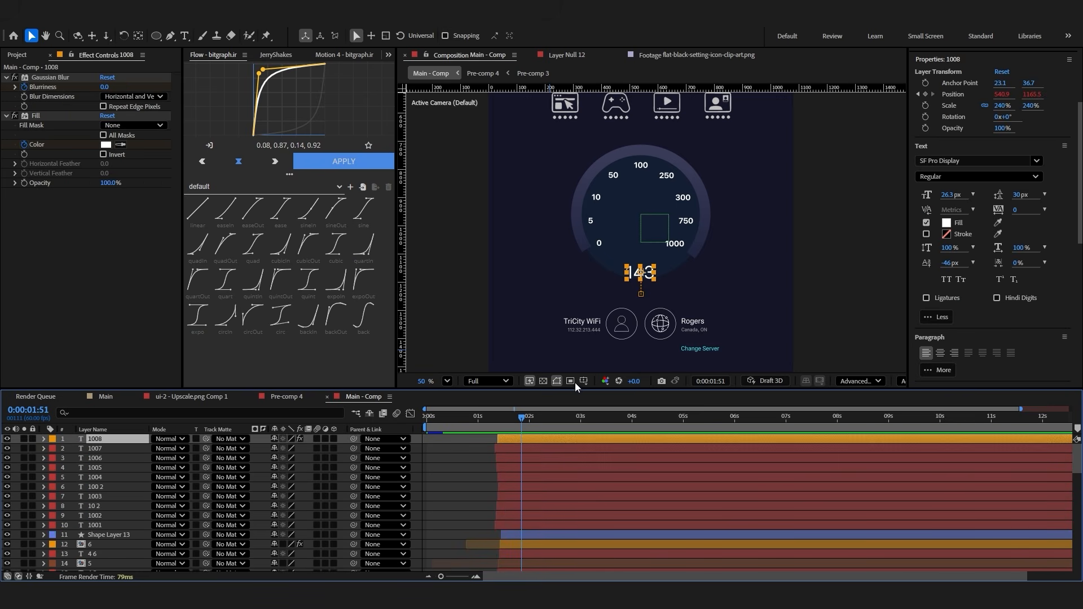
pyautogui.doubleClick(648, 276)
pyautogui.write('0')
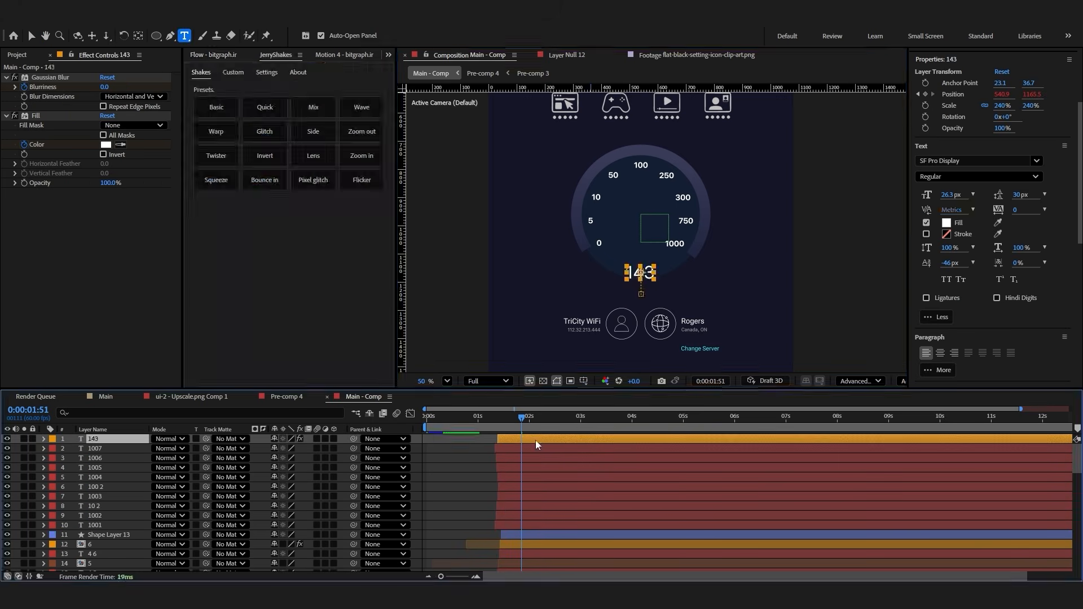
pyautogui.hotkey('ctrl', 'shift', 'd')
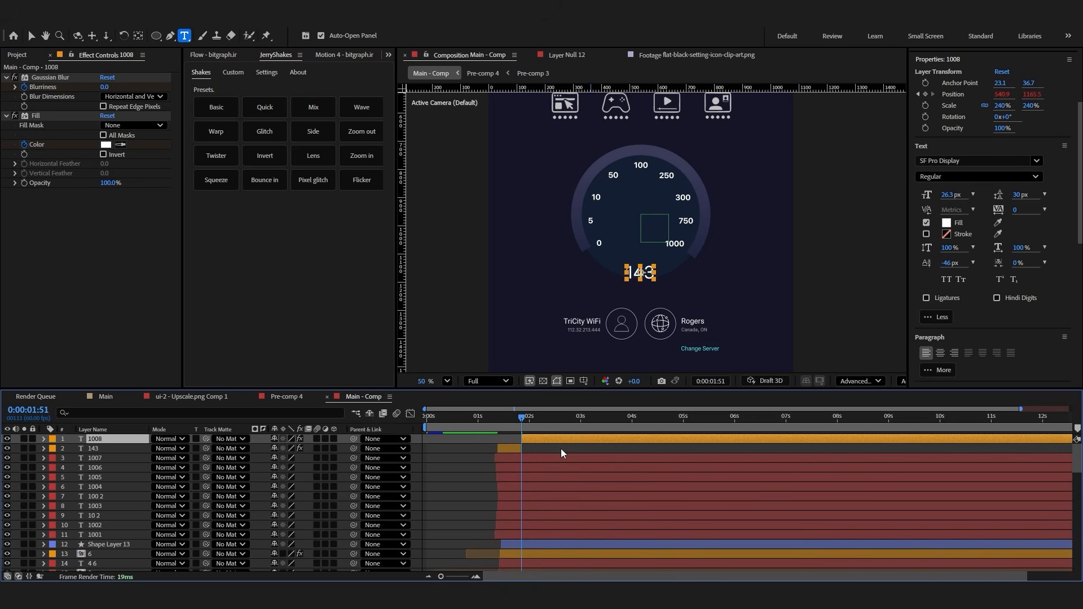
# Change the text of the first speed readout segment to 0
pyautogui.scroll(2, 519, 447)
pyautogui.moveTo(523, 429); pyautogui.dragTo(510, 429)
pyautogui.doubleClick(650, 270)
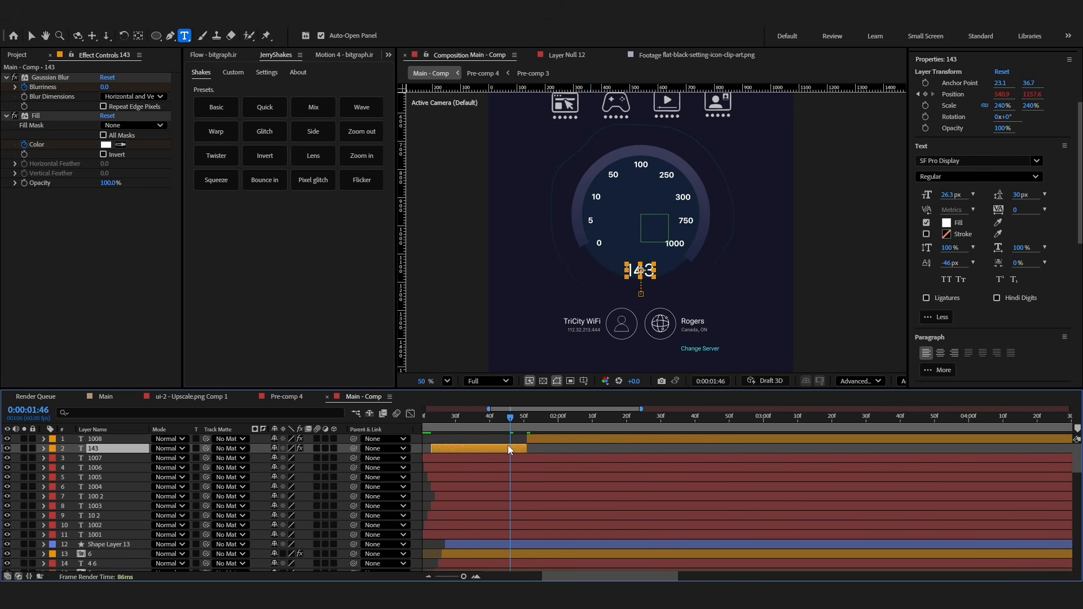
pyautogui.write('0')
pyautogui.press('Escape')
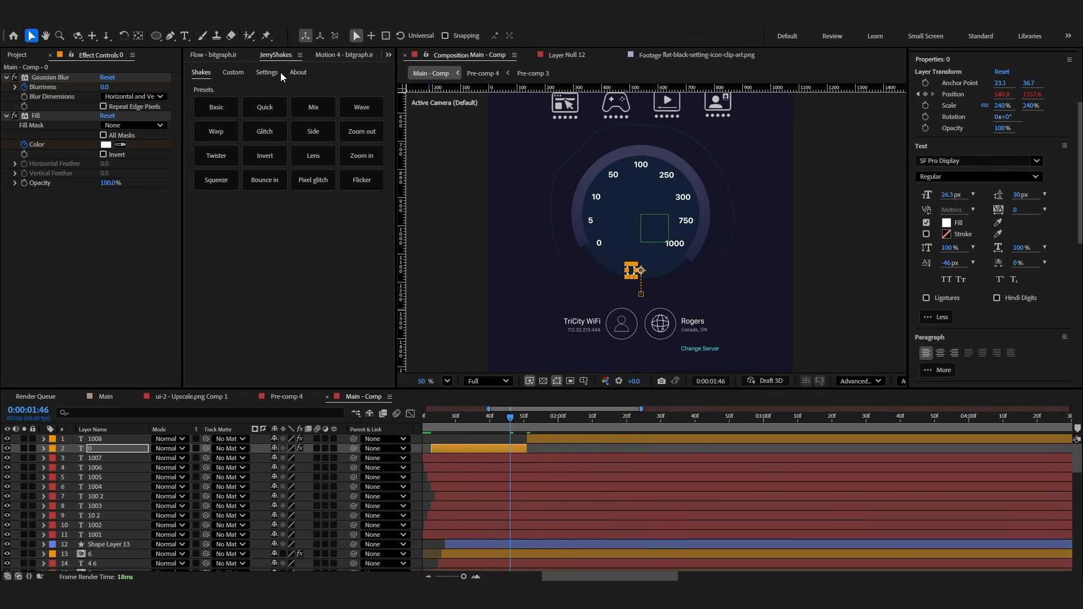
# Parent the 0 readout to a new Motion 4 null and place a vertical guide through the gauge's centre
pyautogui.click(342, 55)
pyautogui.click(211, 287)
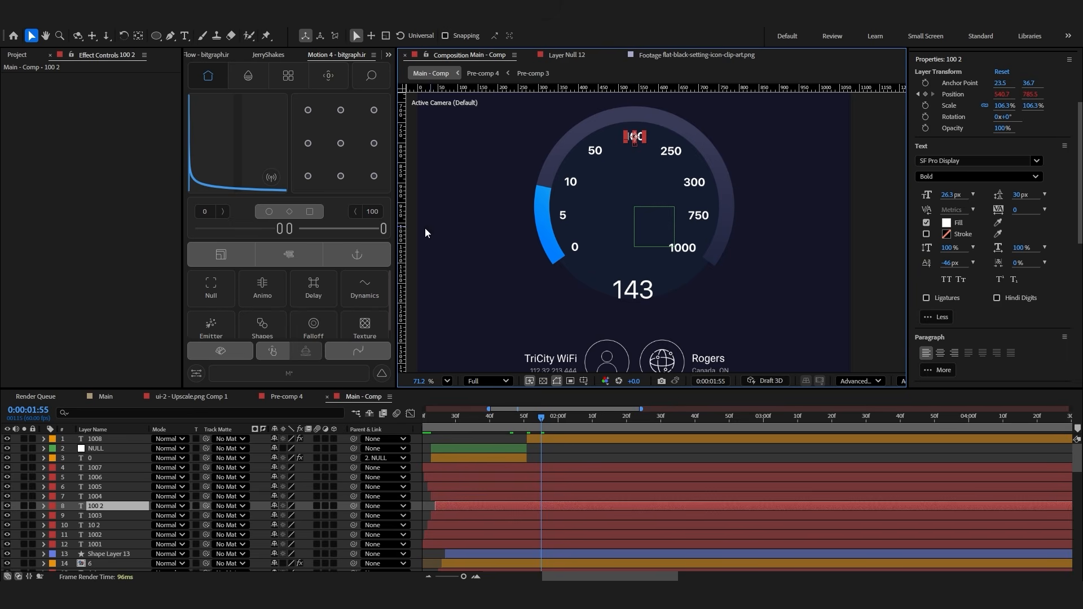
pyautogui.moveTo(402, 236); pyautogui.dragTo(634, 217)
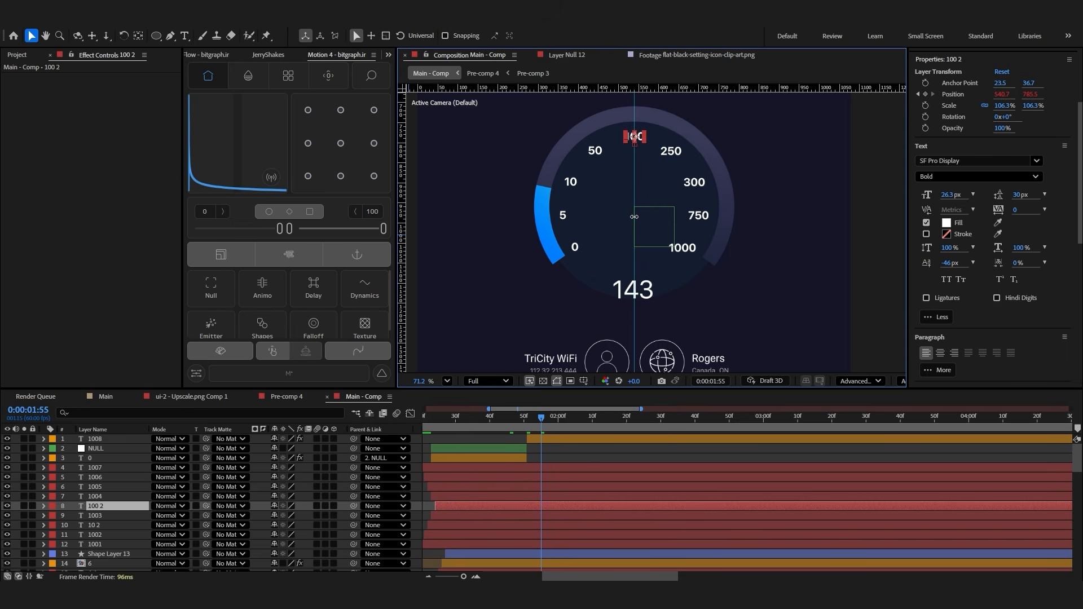
# Set the null's X position to 577.9 to centre the 0 readout on the guide
pyautogui.click(507, 451)
pyautogui.click(503, 418)
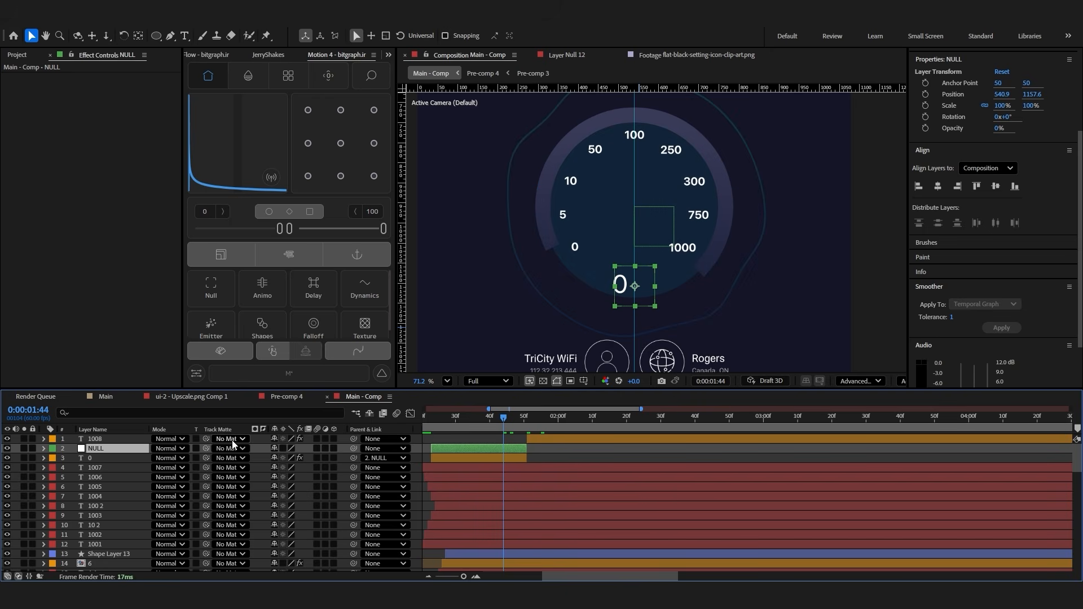
pyautogui.press('p')
pyautogui.moveTo(281, 458); pyautogui.dragTo(297, 456)
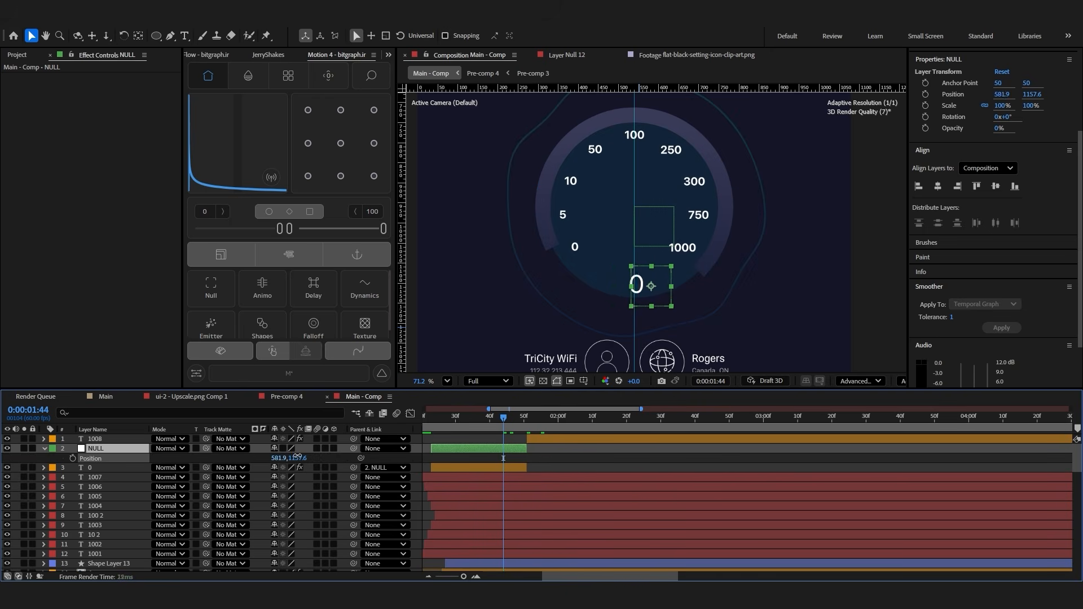
pyautogui.moveTo(295, 455); pyautogui.dragTo(295, 455)
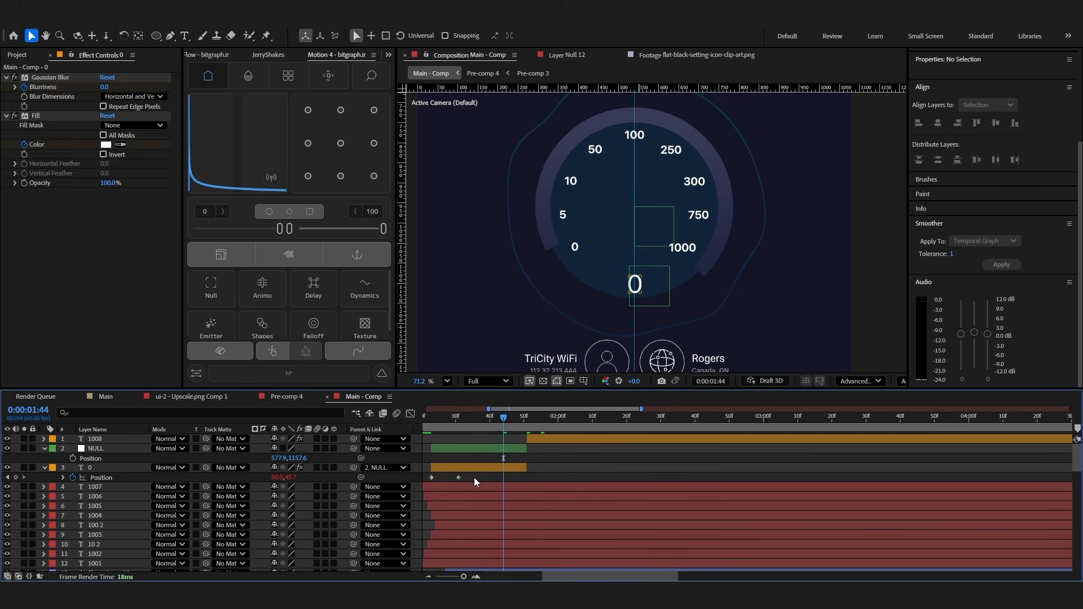
pyautogui.moveTo(474, 477); pyautogui.dragTo(427, 483)
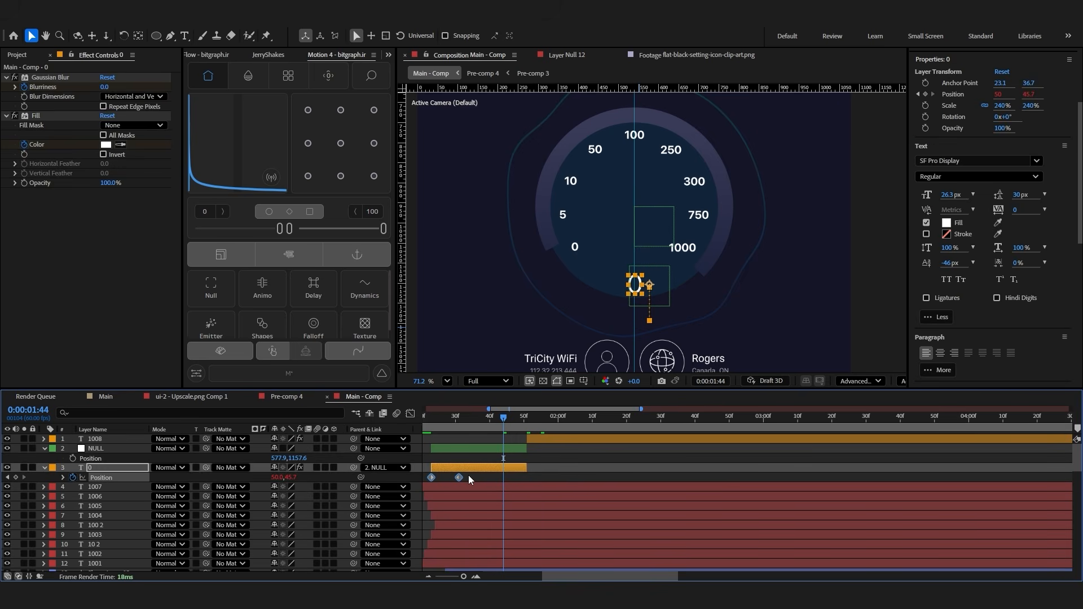
pyautogui.moveTo(291, 478); pyautogui.dragTo(301, 478)
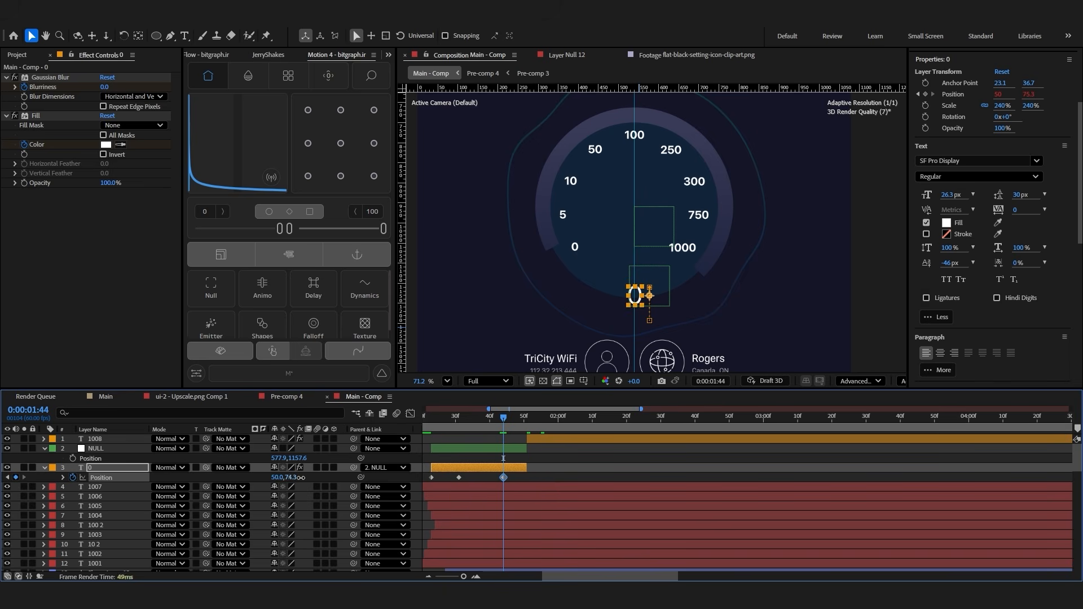
pyautogui.hotkey('ctrl', 'z')
pyautogui.click(472, 463)
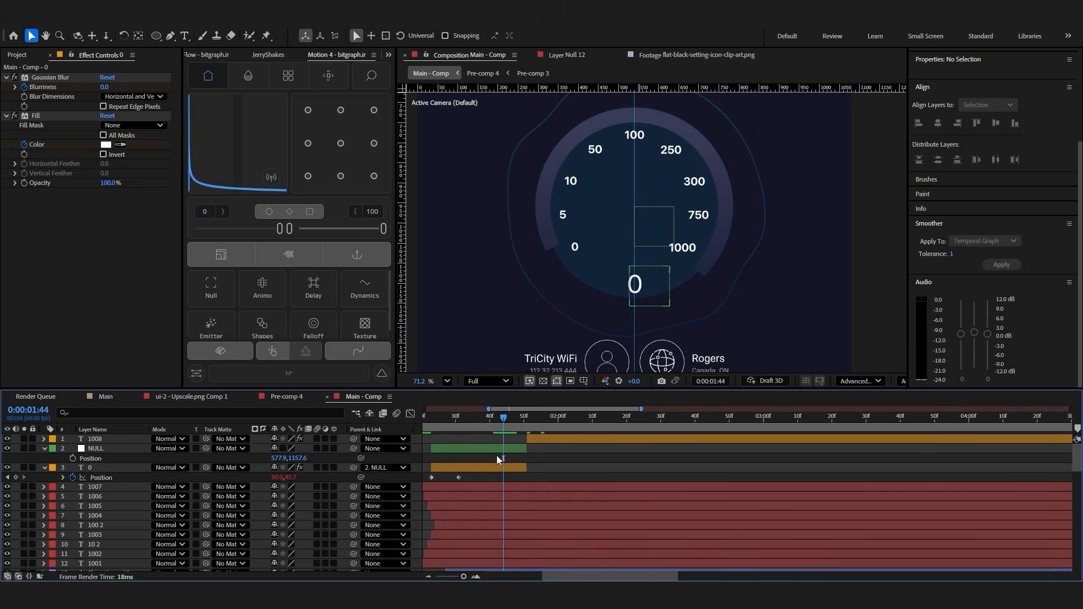
# Extend the 0 readout layer to 0:00:01:56 and delete its positioning null
pyautogui.moveTo(446, 421); pyautogui.dragTo(543, 417)
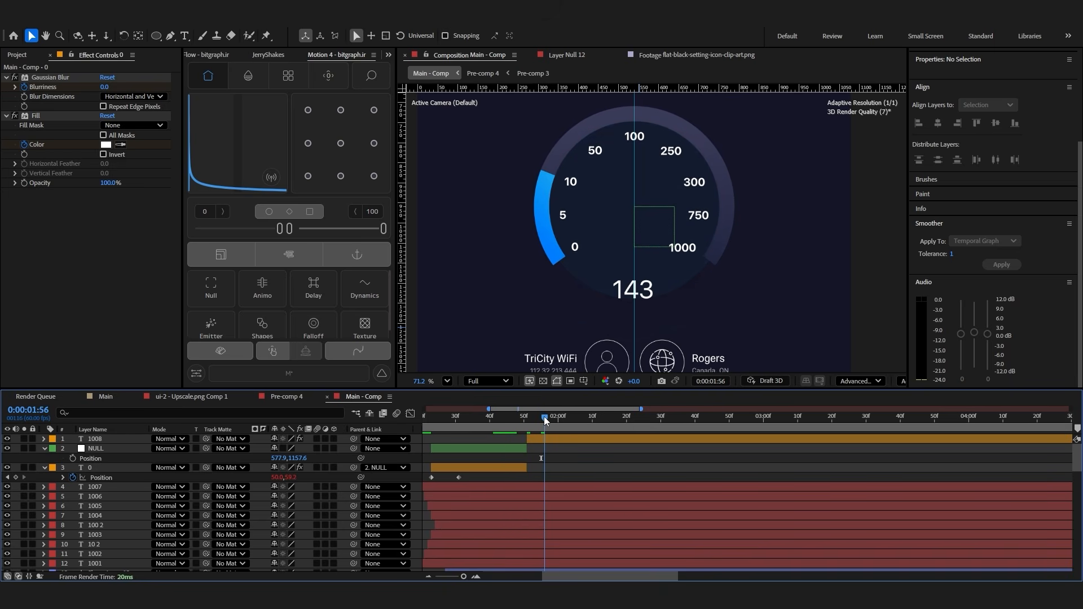
pyautogui.moveTo(524, 469); pyautogui.dragTo(542, 466)
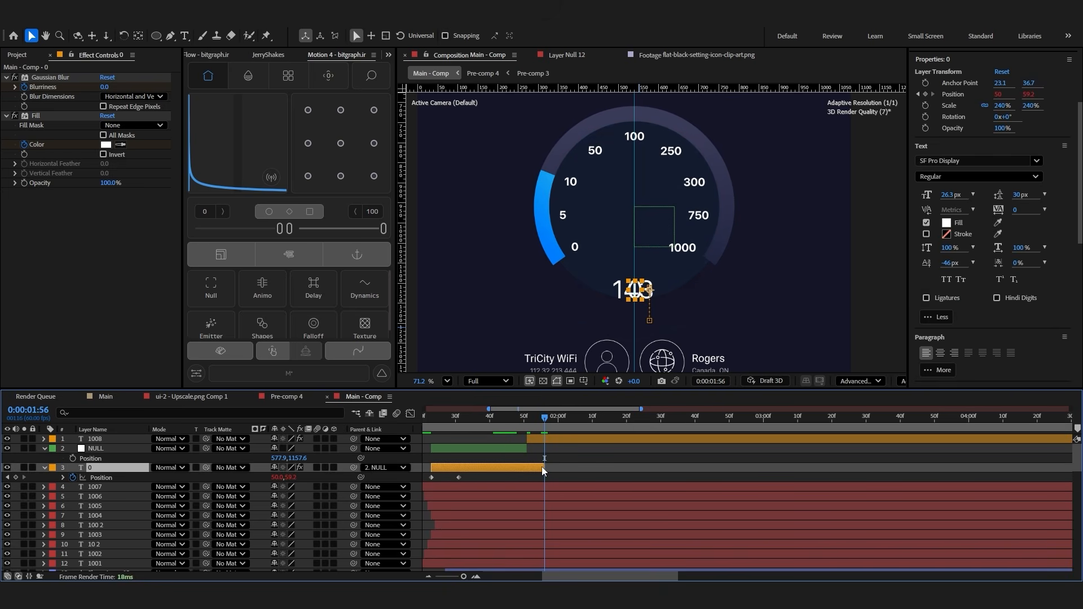
pyautogui.click(523, 450)
pyautogui.press('Delete')
# Change the readout from 0:00:01:56 to 10, centre it on the guide with a Motion 4 null, and delete the null
pyautogui.click(627, 291)
pyautogui.click(212, 286)
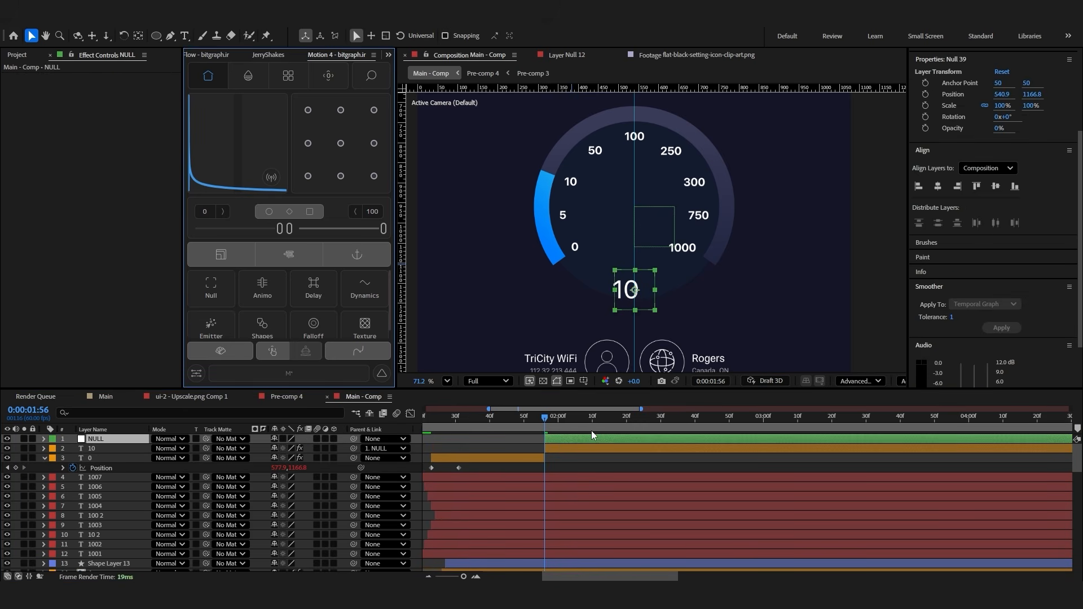
pyautogui.press('p')
pyautogui.moveTo(278, 448); pyautogui.dragTo(291, 447)
pyautogui.press('Delete')
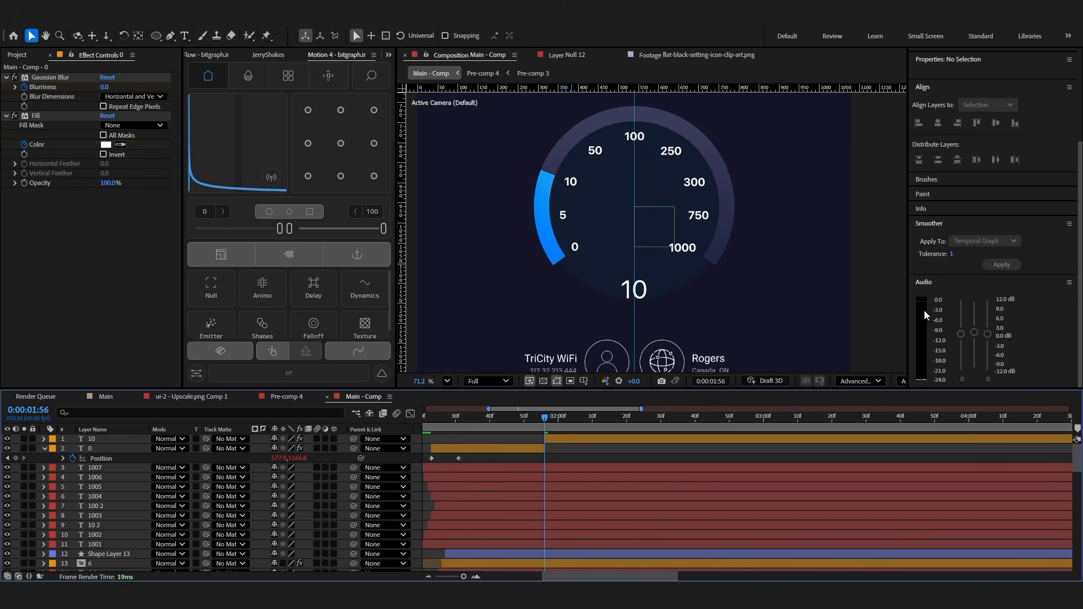
# Split the speed readout at 0:00:02:04 and replace the new segment's text with the next speed value
pyautogui.moveTo(545, 425); pyautogui.dragTo(568, 422)
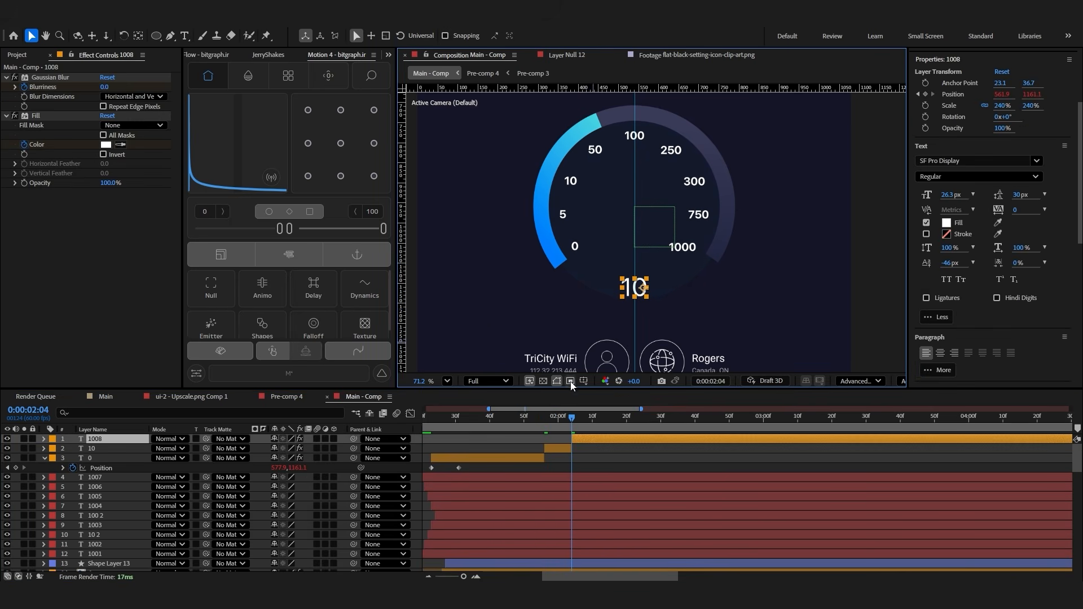
pyautogui.doubleClick(634, 288)
pyautogui.write('5')
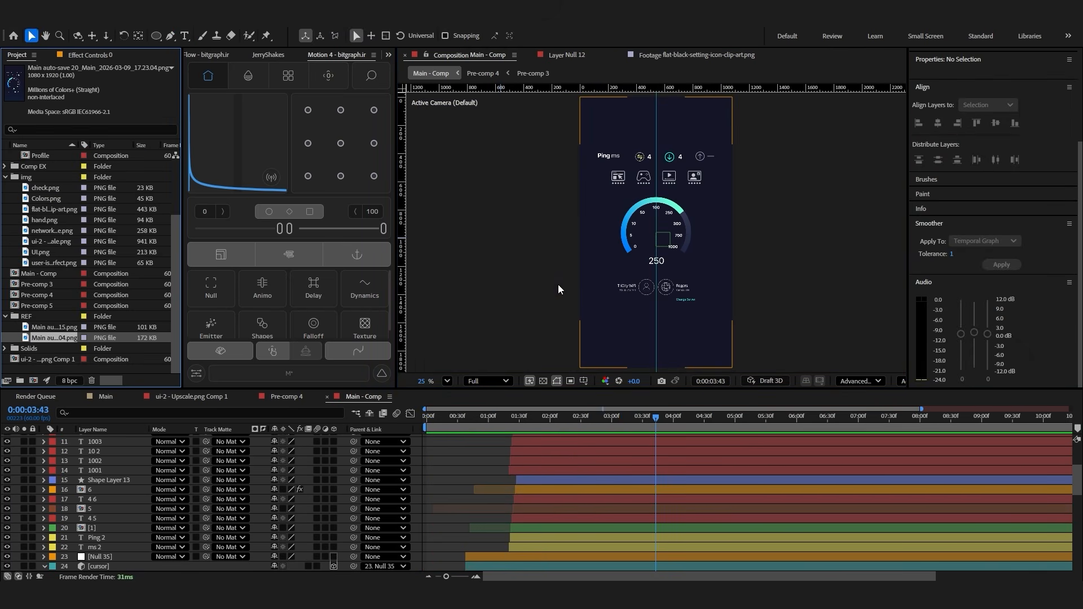
# Create a new composition from Main - Comp and give its layer an orange label
pyautogui.click(34, 274)
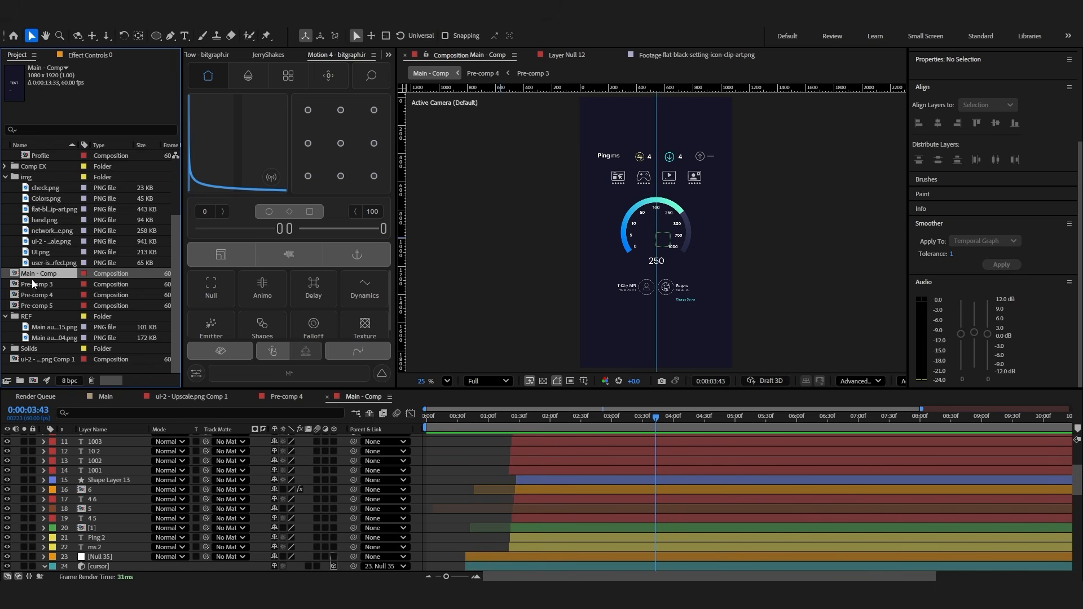
pyautogui.moveTo(38, 344); pyautogui.dragTo(34, 381)
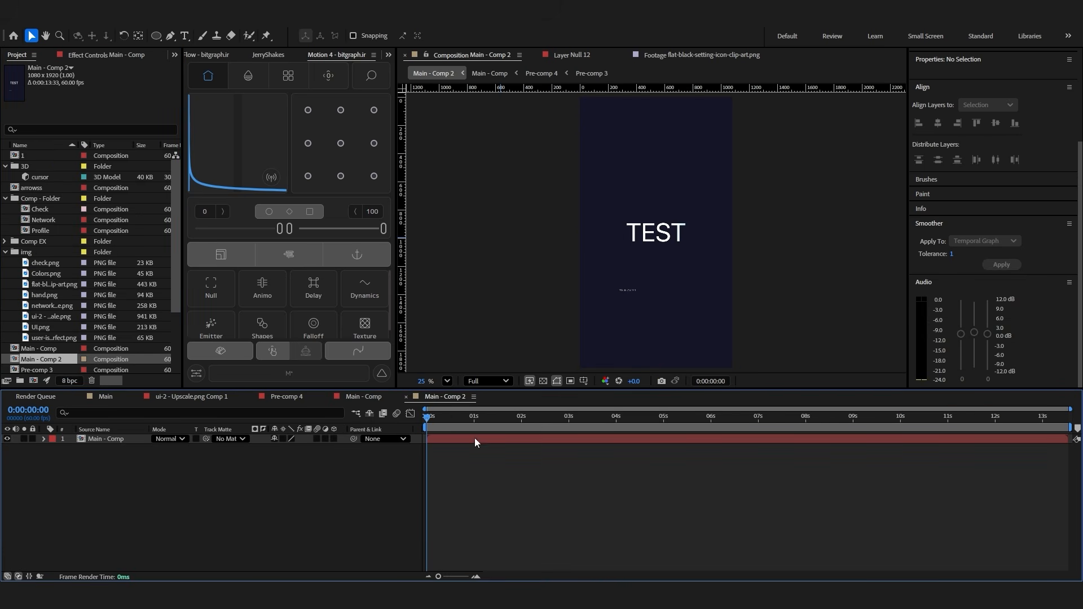
pyautogui.click(51, 439)
pyautogui.click(84, 364)
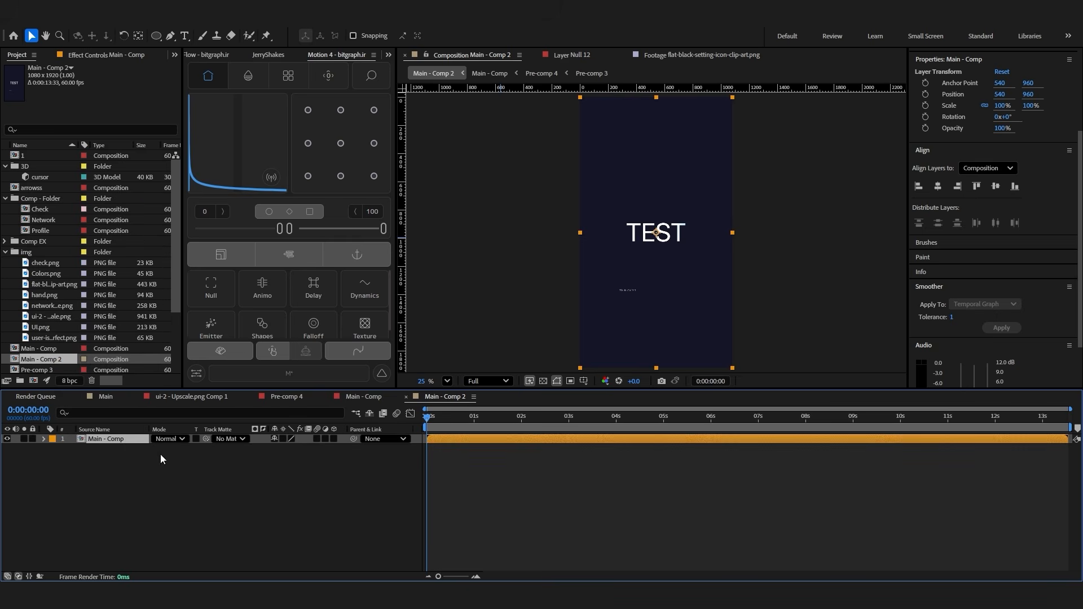
# Keyframe the Main - Comp layer's Scale from 100% to 126% and ease the keyframes with the Flow quint preset
pyautogui.moveTo(435, 420); pyautogui.dragTo(495, 423)
pyautogui.press('s')
pyautogui.click(72, 449)
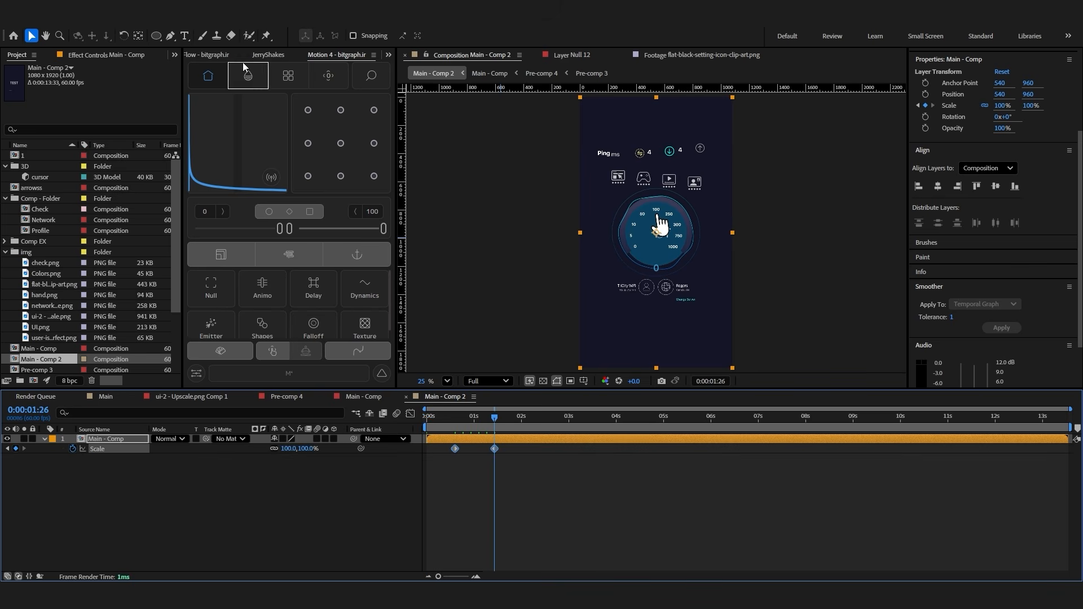
pyautogui.click(207, 55)
pyautogui.click(308, 279)
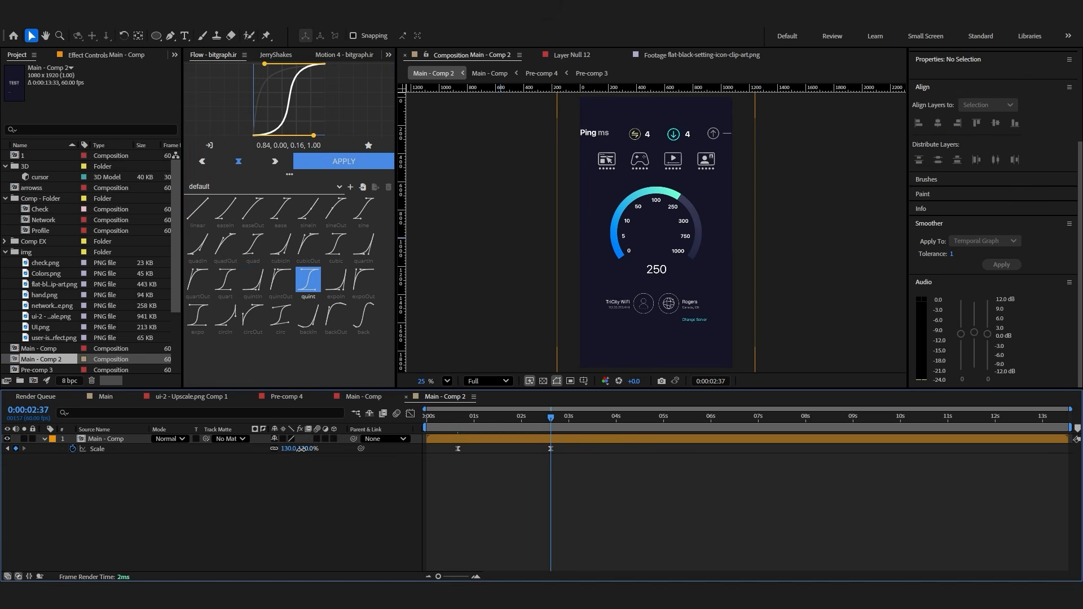
pyautogui.moveTo(301, 449); pyautogui.dragTo(297, 449)
pyautogui.click(550, 448)
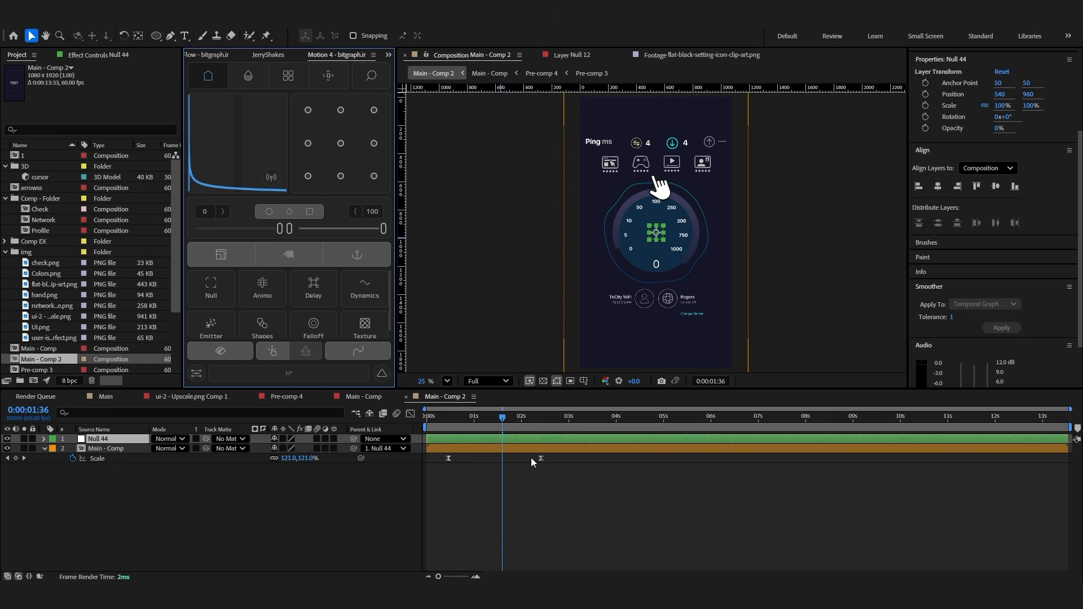
# Keyframe the parent null's Scale from 100% to a smaller value to pull the view back out
pyautogui.click(488, 450)
pyautogui.click(484, 440)
pyautogui.press('s')
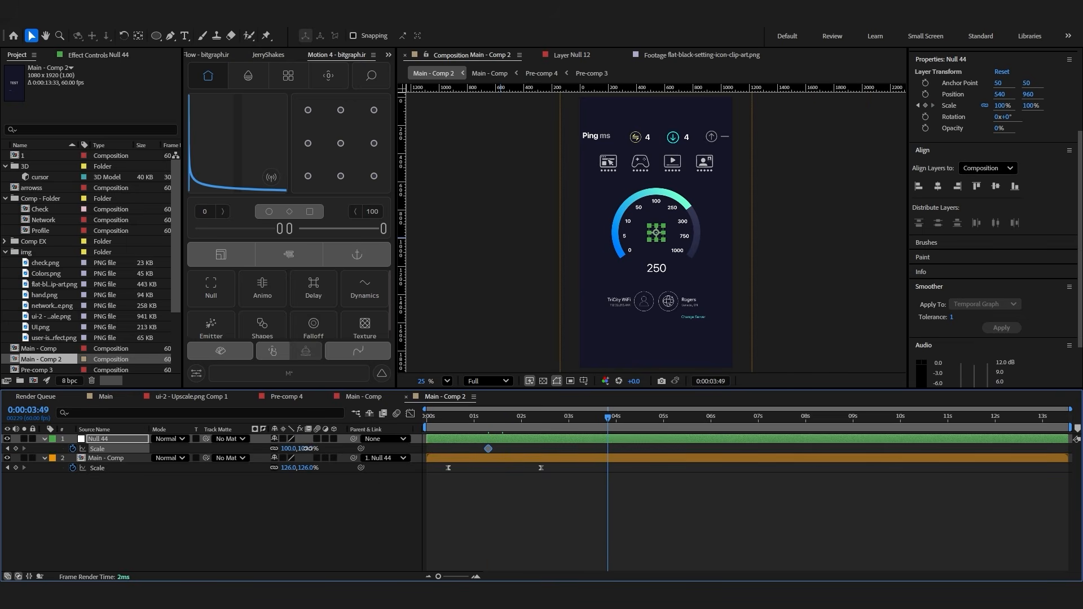
pyautogui.moveTo(307, 448); pyautogui.dragTo(298, 448)
# Ease the null's Scale keyframes at 66 in and out with Motion 4, preview the zoom, and shift the keyframes earlier
pyautogui.moveTo(290, 229); pyautogui.dragTo(355, 233)
pyautogui.moveTo(487, 448); pyautogui.dragTo(473, 449)
pyautogui.moveTo(449, 420); pyautogui.dragTo(430, 421)
pyautogui.press('space')
pyautogui.moveTo(473, 449); pyautogui.dragTo(467, 448)
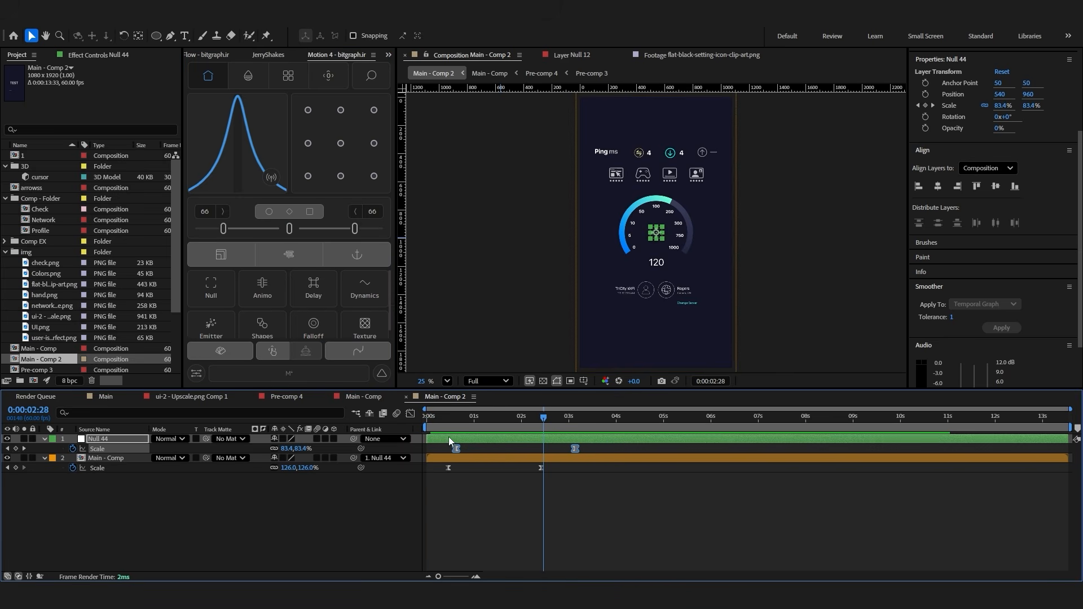